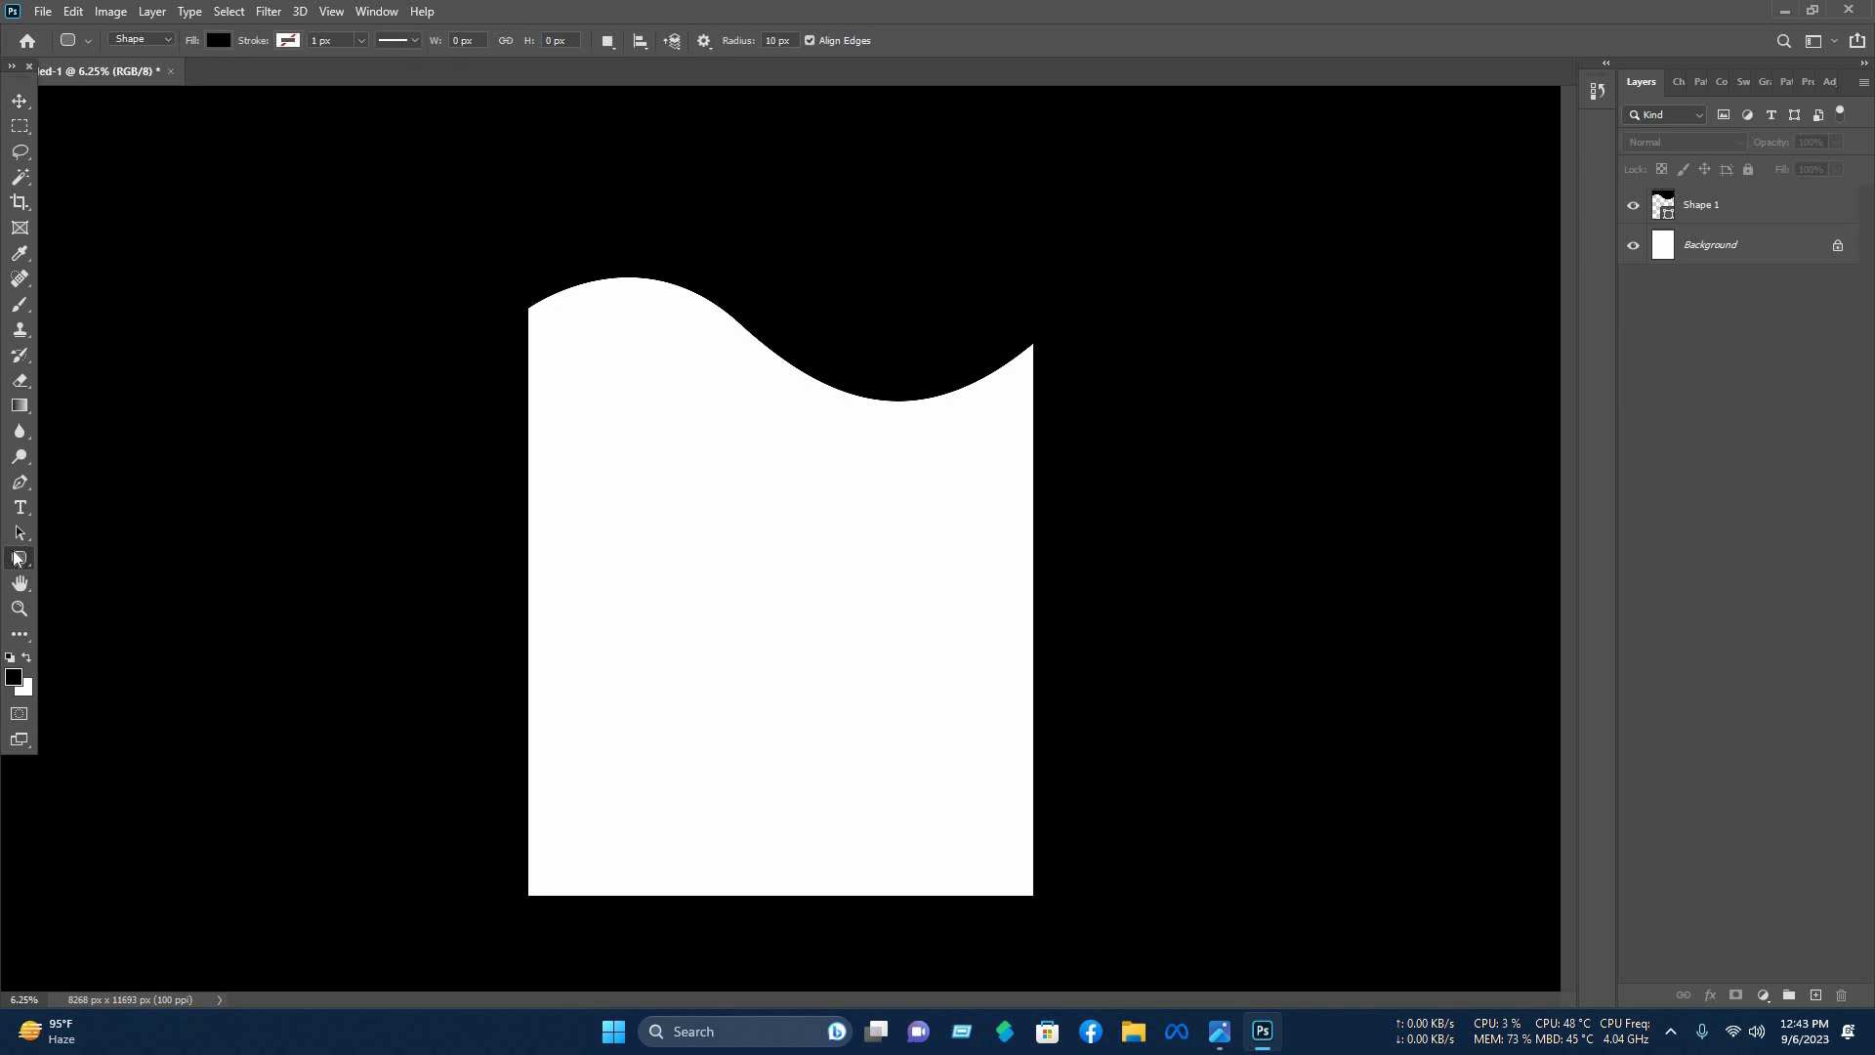
Draw a circle about 4238 px across with the Ellipse tool over the page's upper right and fill it white.
right_click(20, 558)
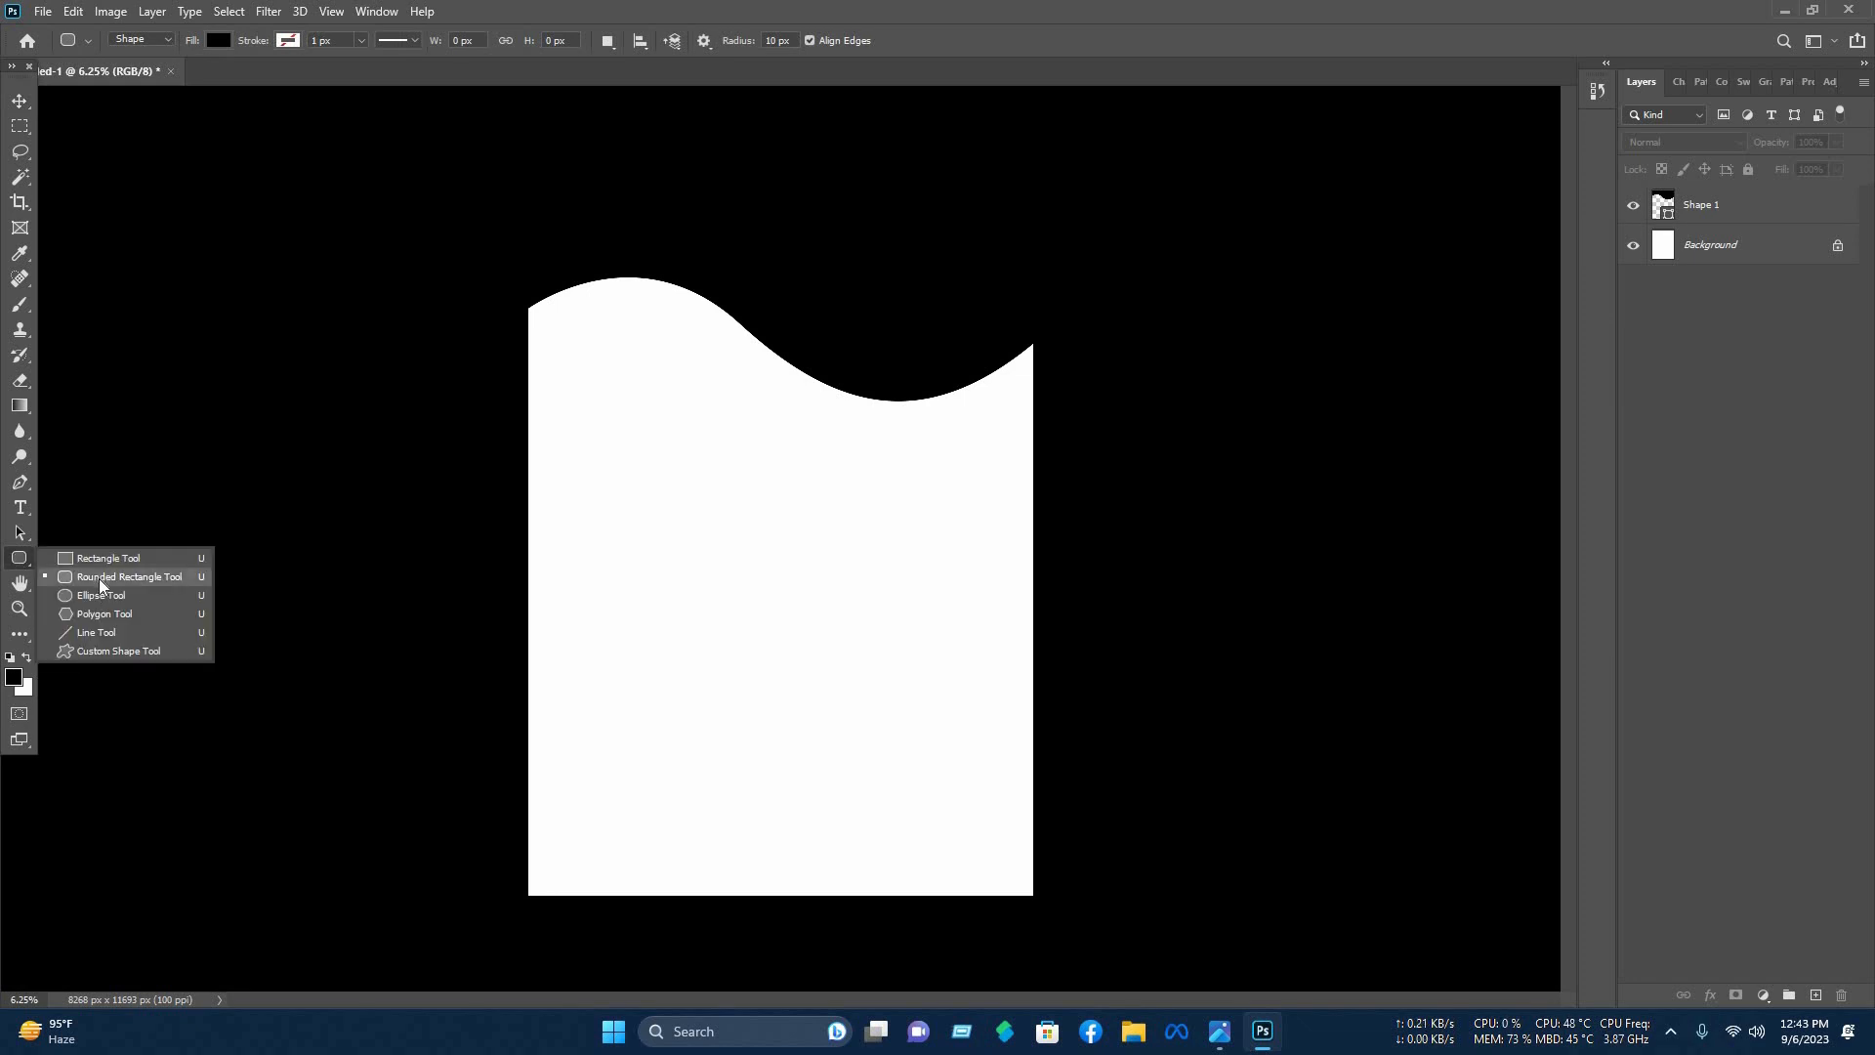
click(97, 597)
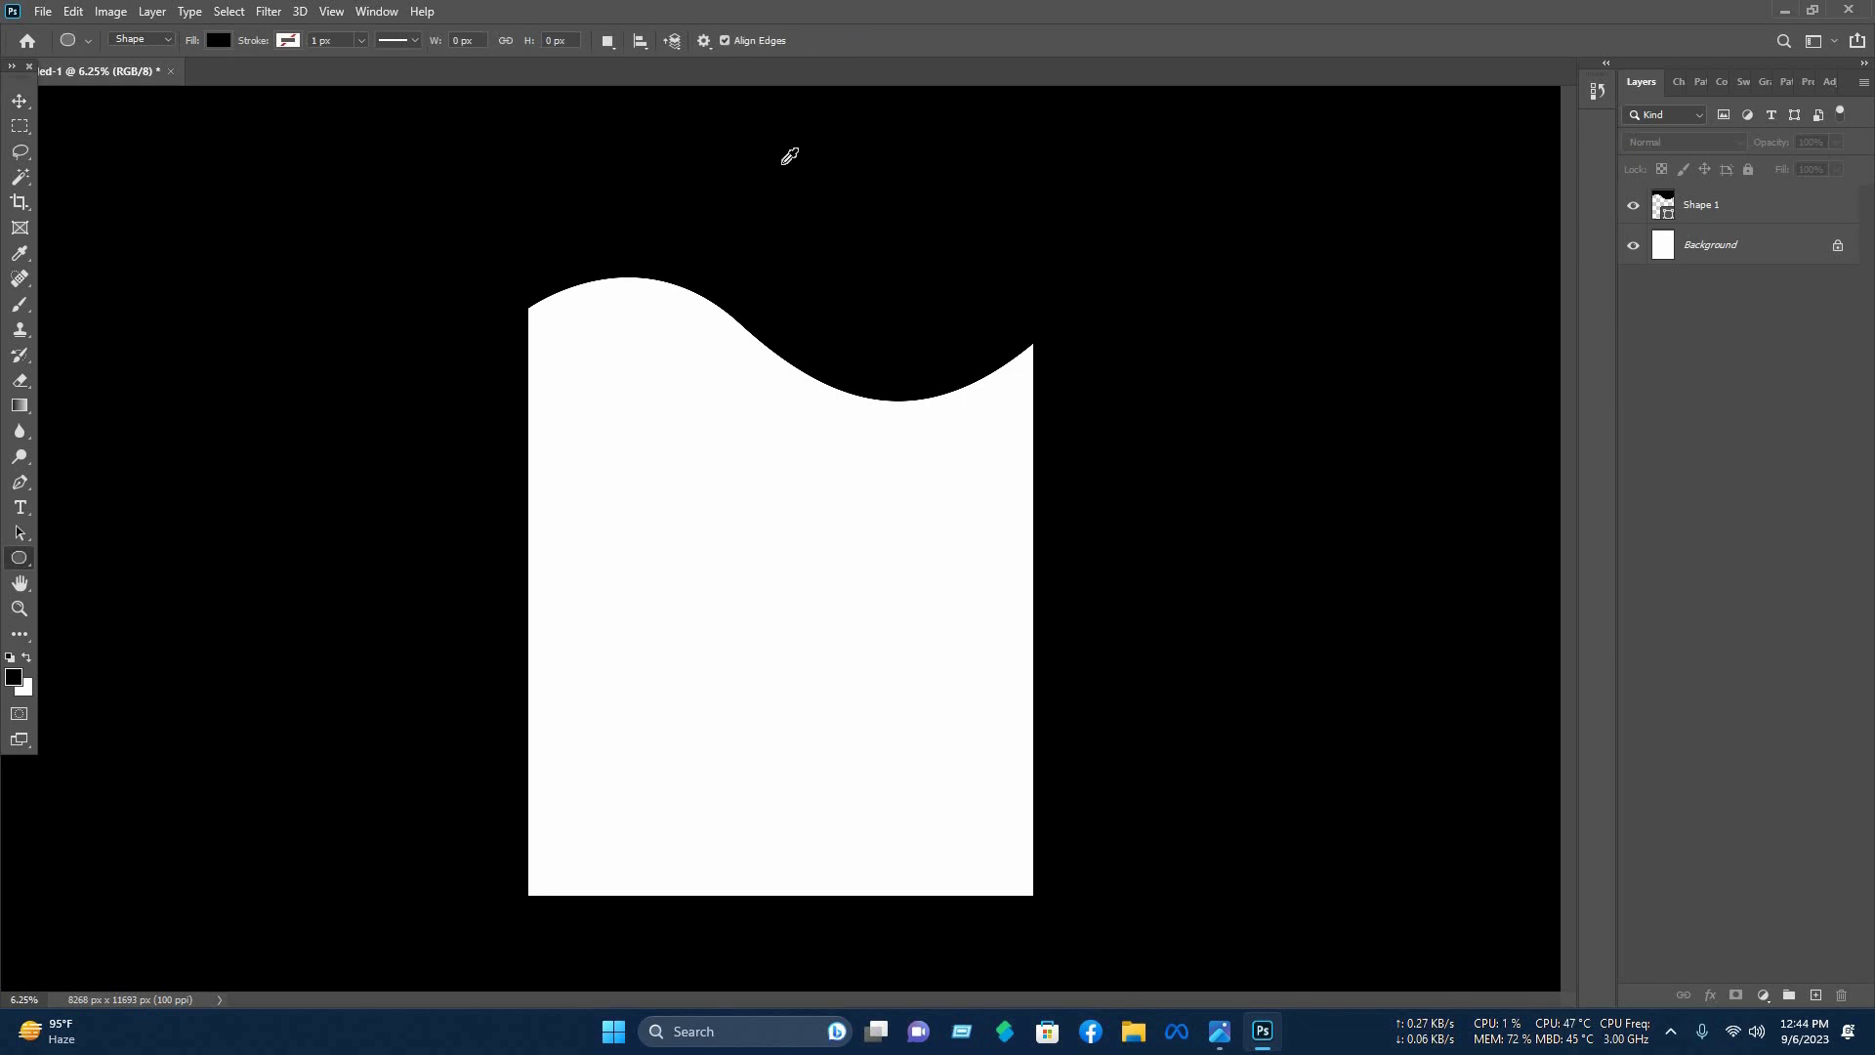
drag(793, 172, 1050, 429)
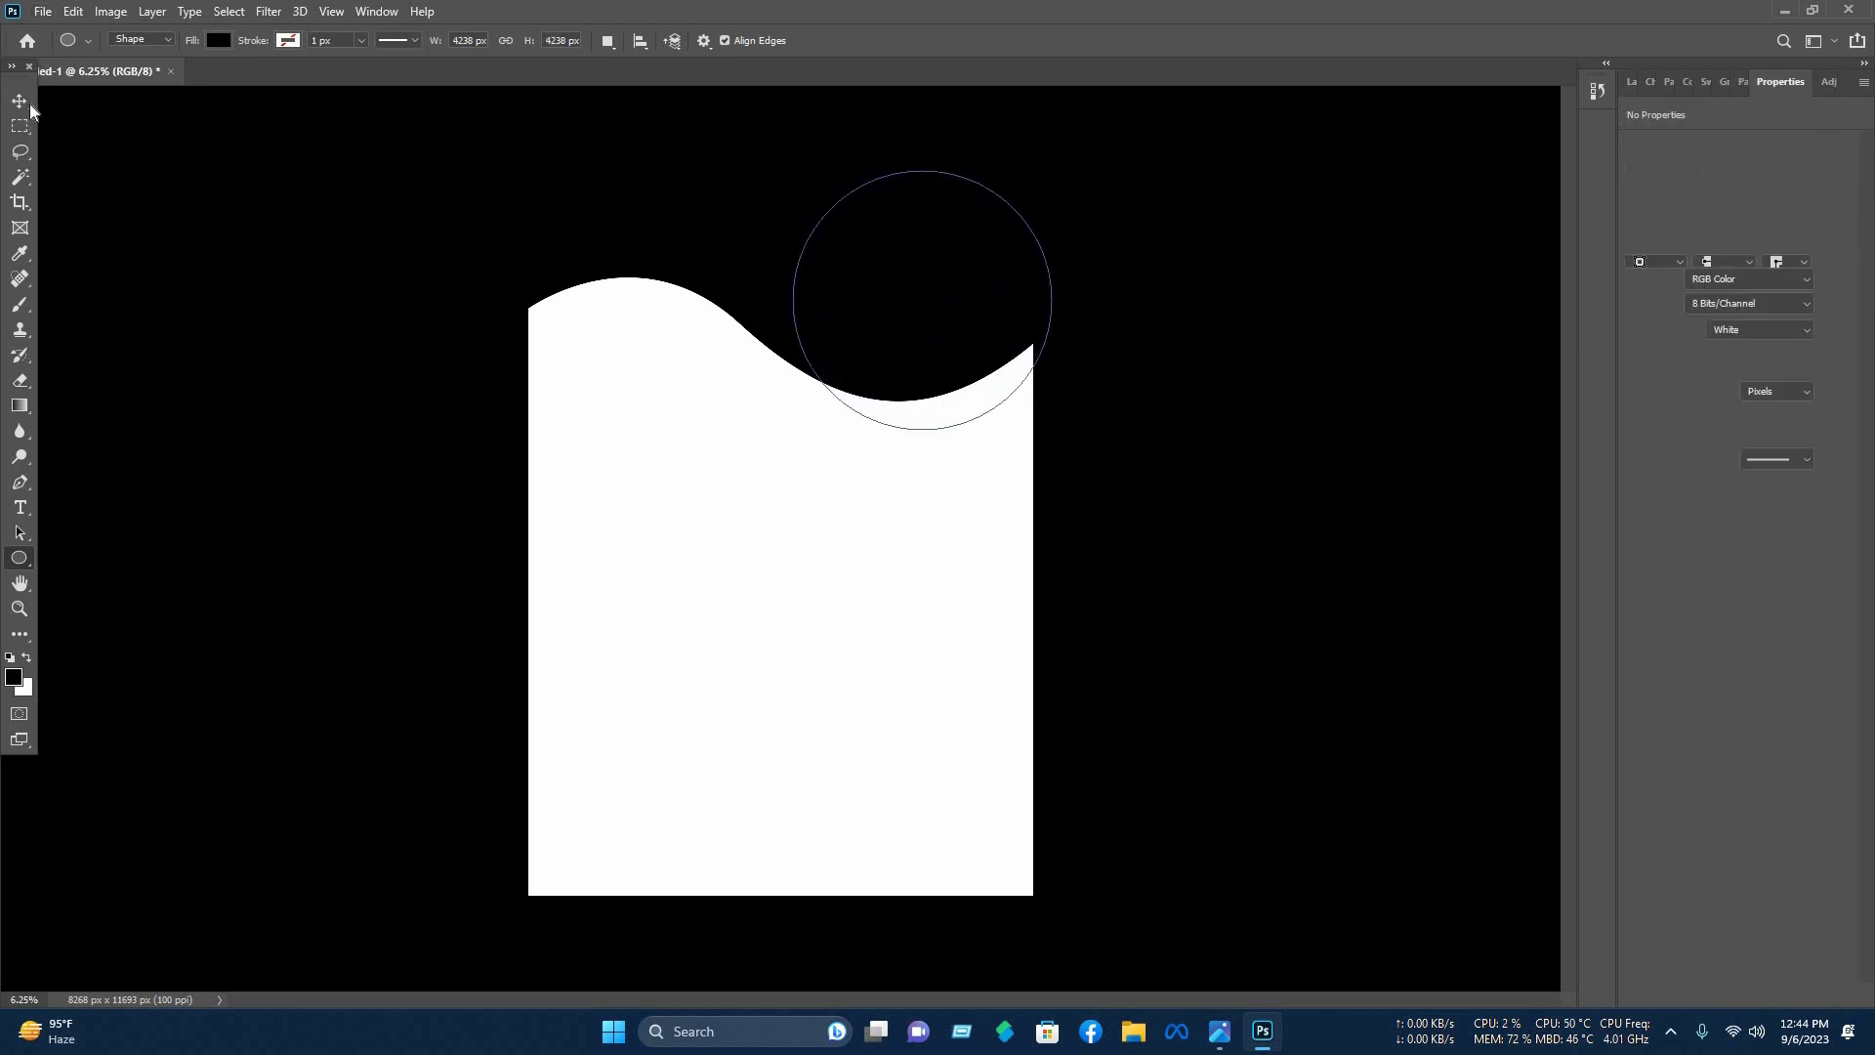
key(v)
drag(872, 249, 838, 210)
click(1637, 236)
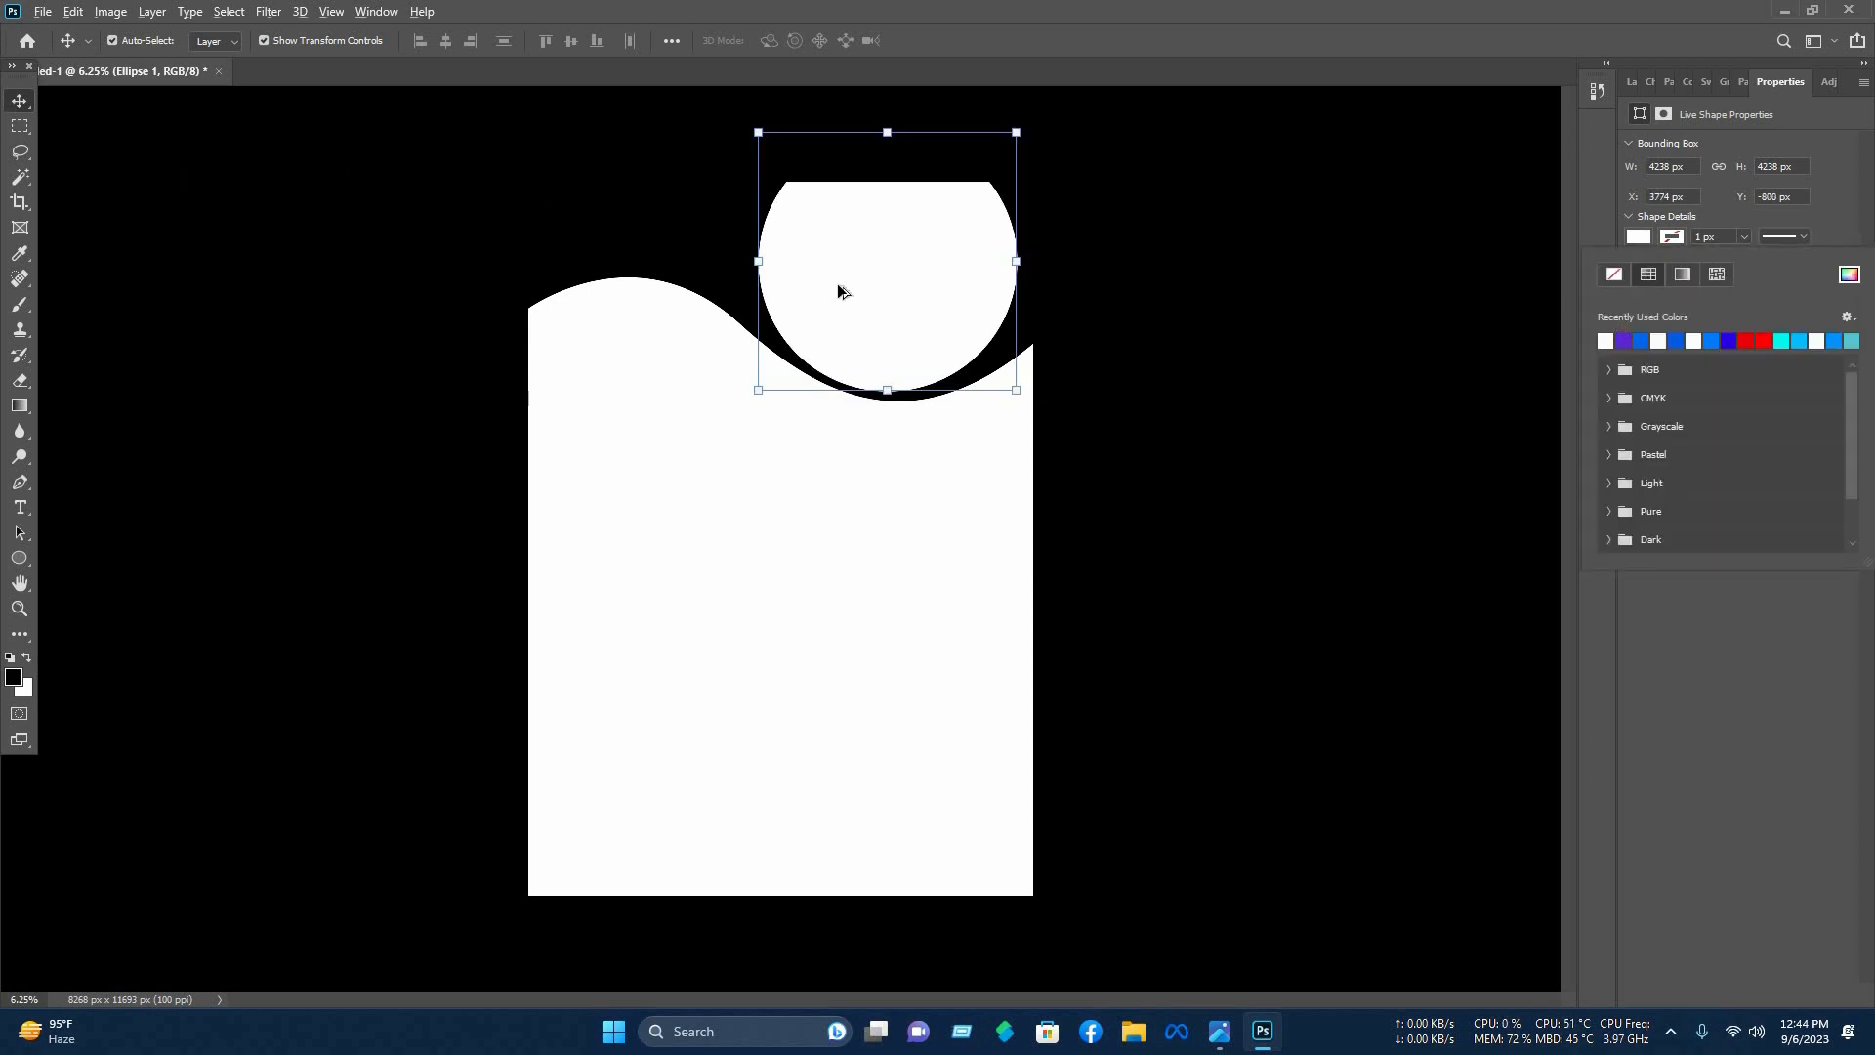
Scale the white circle down to about 3365 px and fit it into the dip of the black wave.
scroll(837, 290, up, 3)
scroll(946, 257, down, 2)
drag(947, 256, 1117, 245)
key(ctrl+t)
mouse_move(964, 309)
mouse_down()
mouse_move(928, 282)
mouse_move(950, 285)
mouse_up()
click(970, 40)
drag(1078, 199, 1012, 264)
drag(1046, 228, 981, 246)
drag(949, 217, 991, 256)
drag(1029, 266, 1100, 225)
click(966, 41)
Warp the black wave shape so its right end curves up closely around the white circle.
click(976, 304)
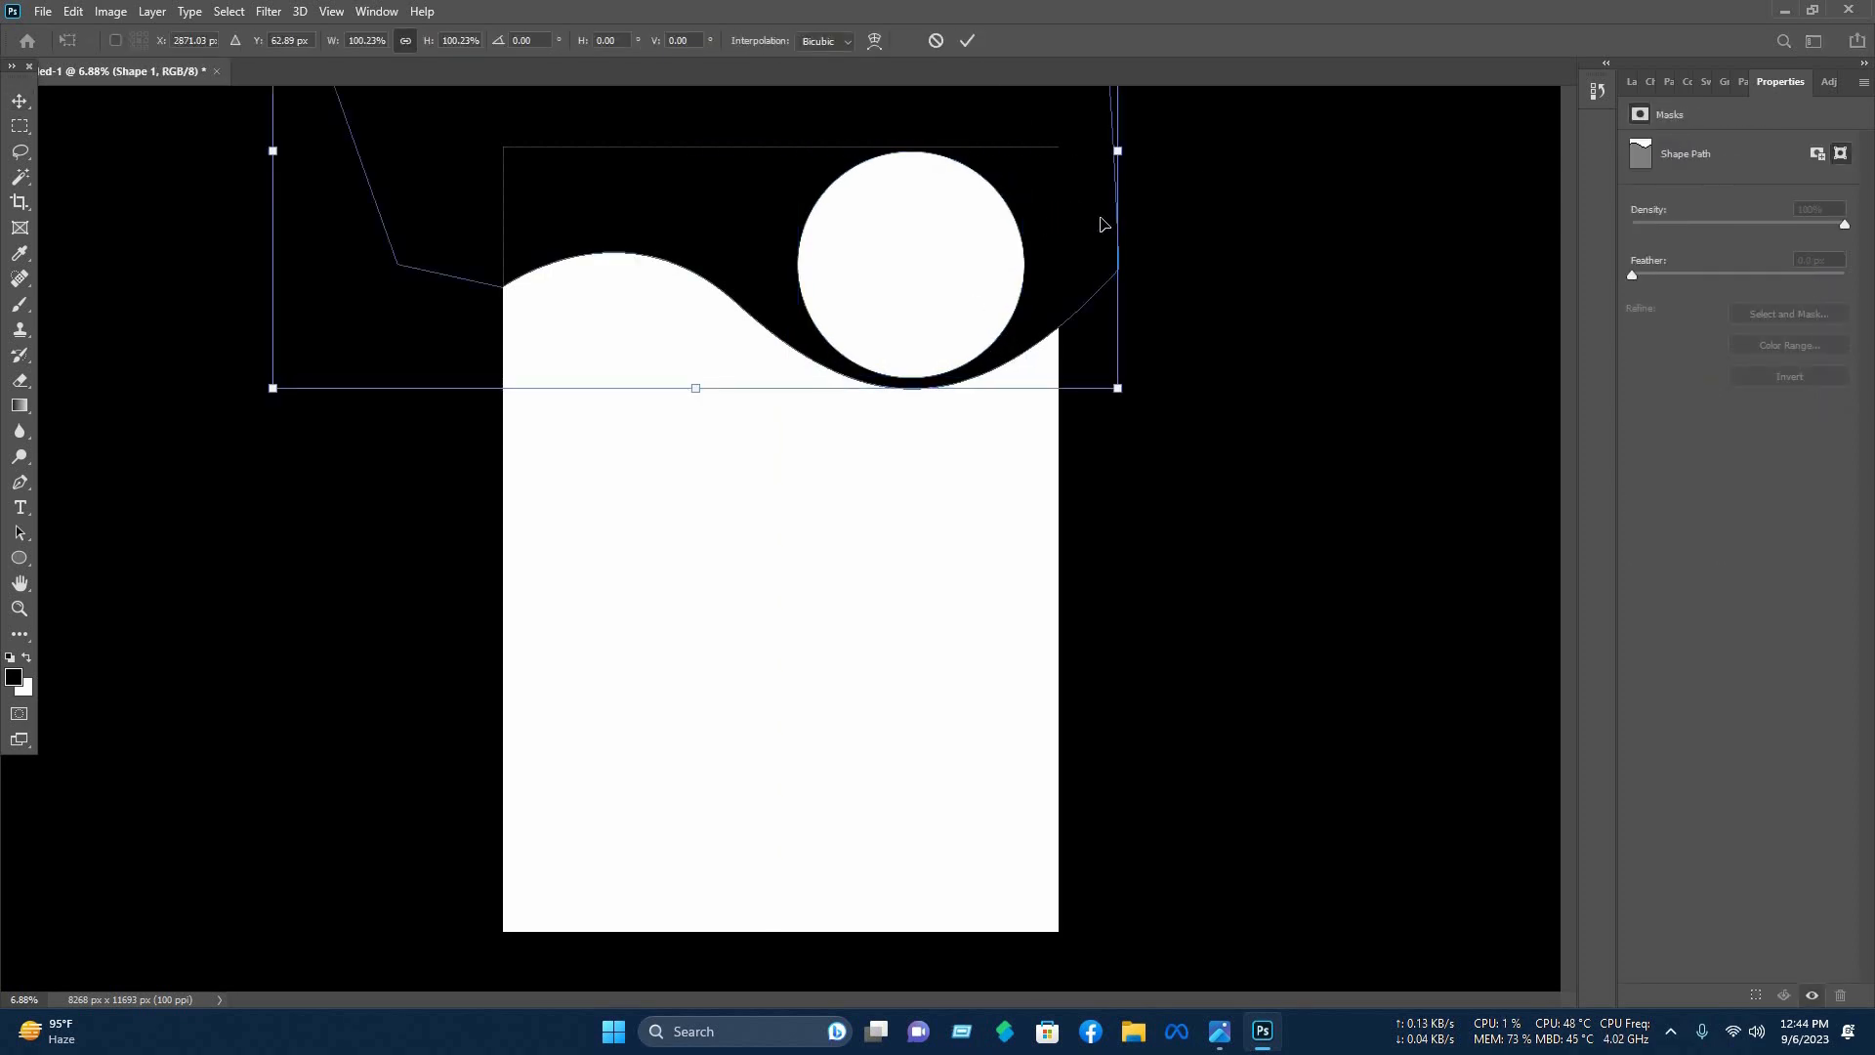
right_click(1094, 363)
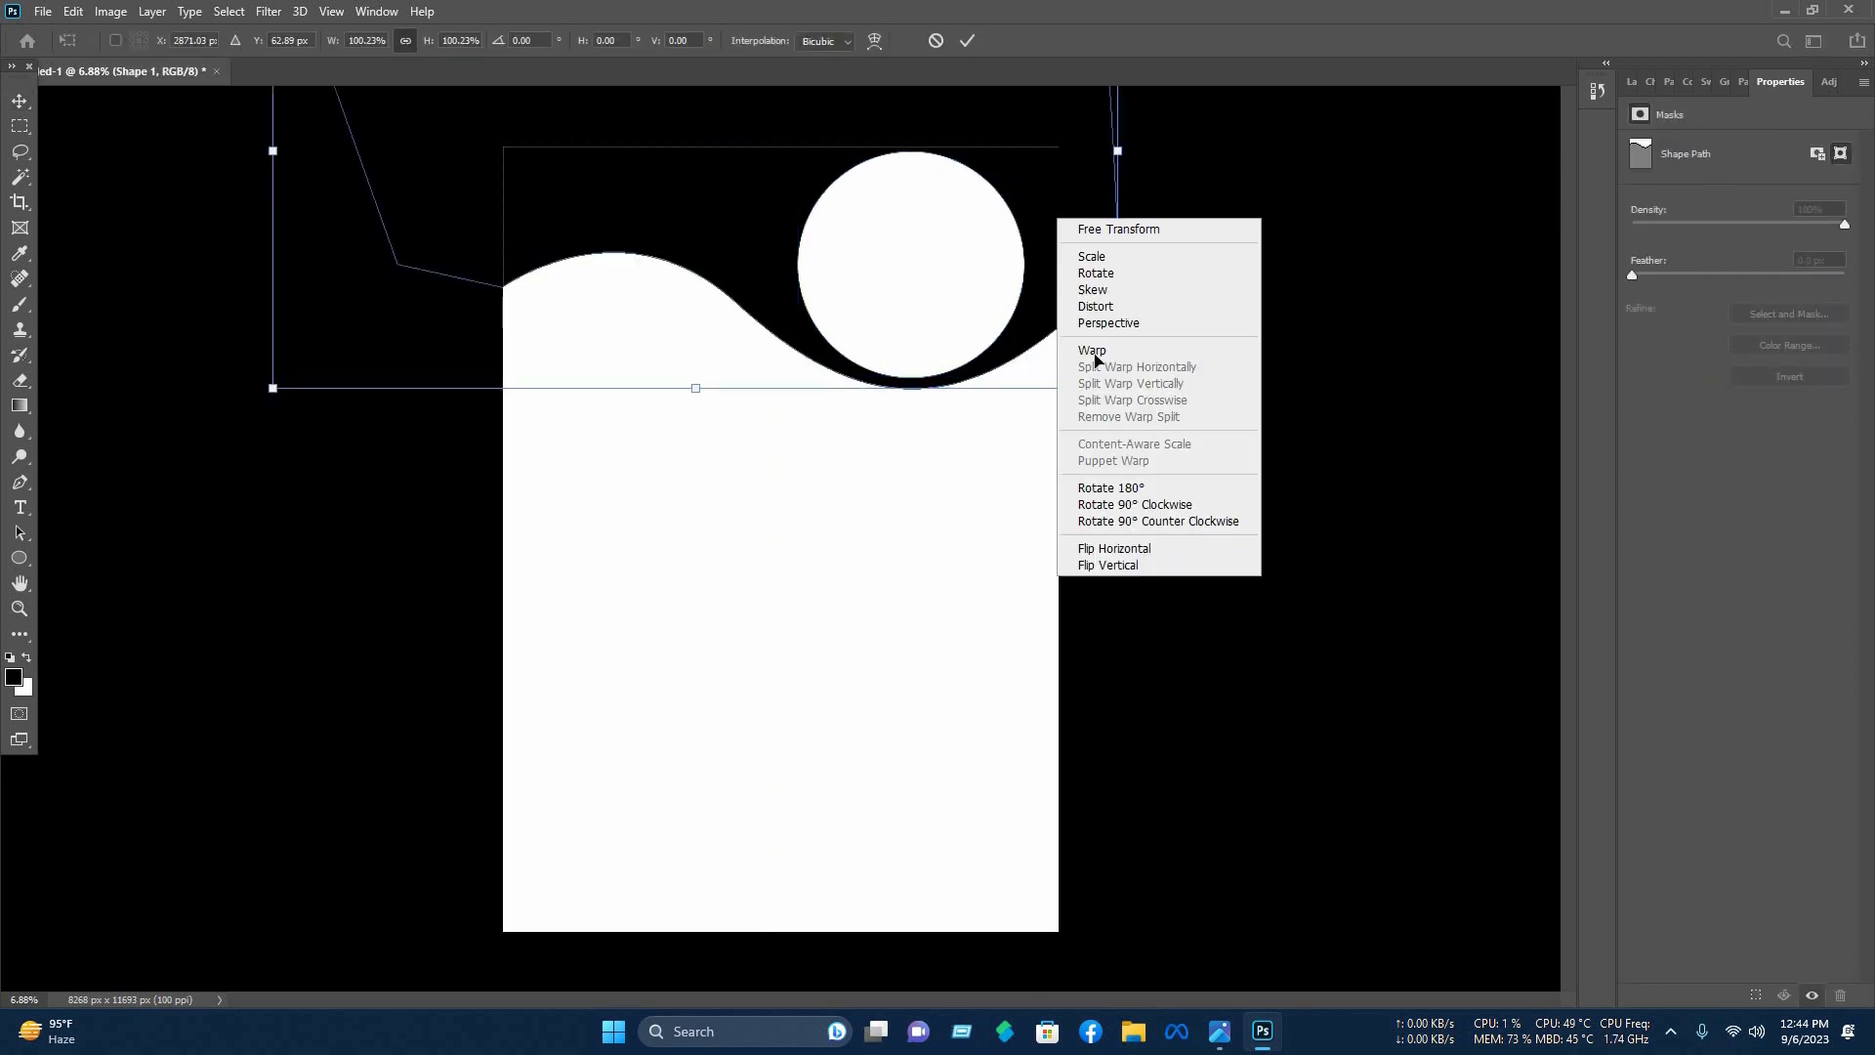
click(1113, 349)
mouse_move(1134, 358)
mouse_down()
mouse_move(1138, 392)
mouse_move(1116, 384)
mouse_up()
drag(1120, 230, 976, 346)
scroll(1086, 203, down, 4)
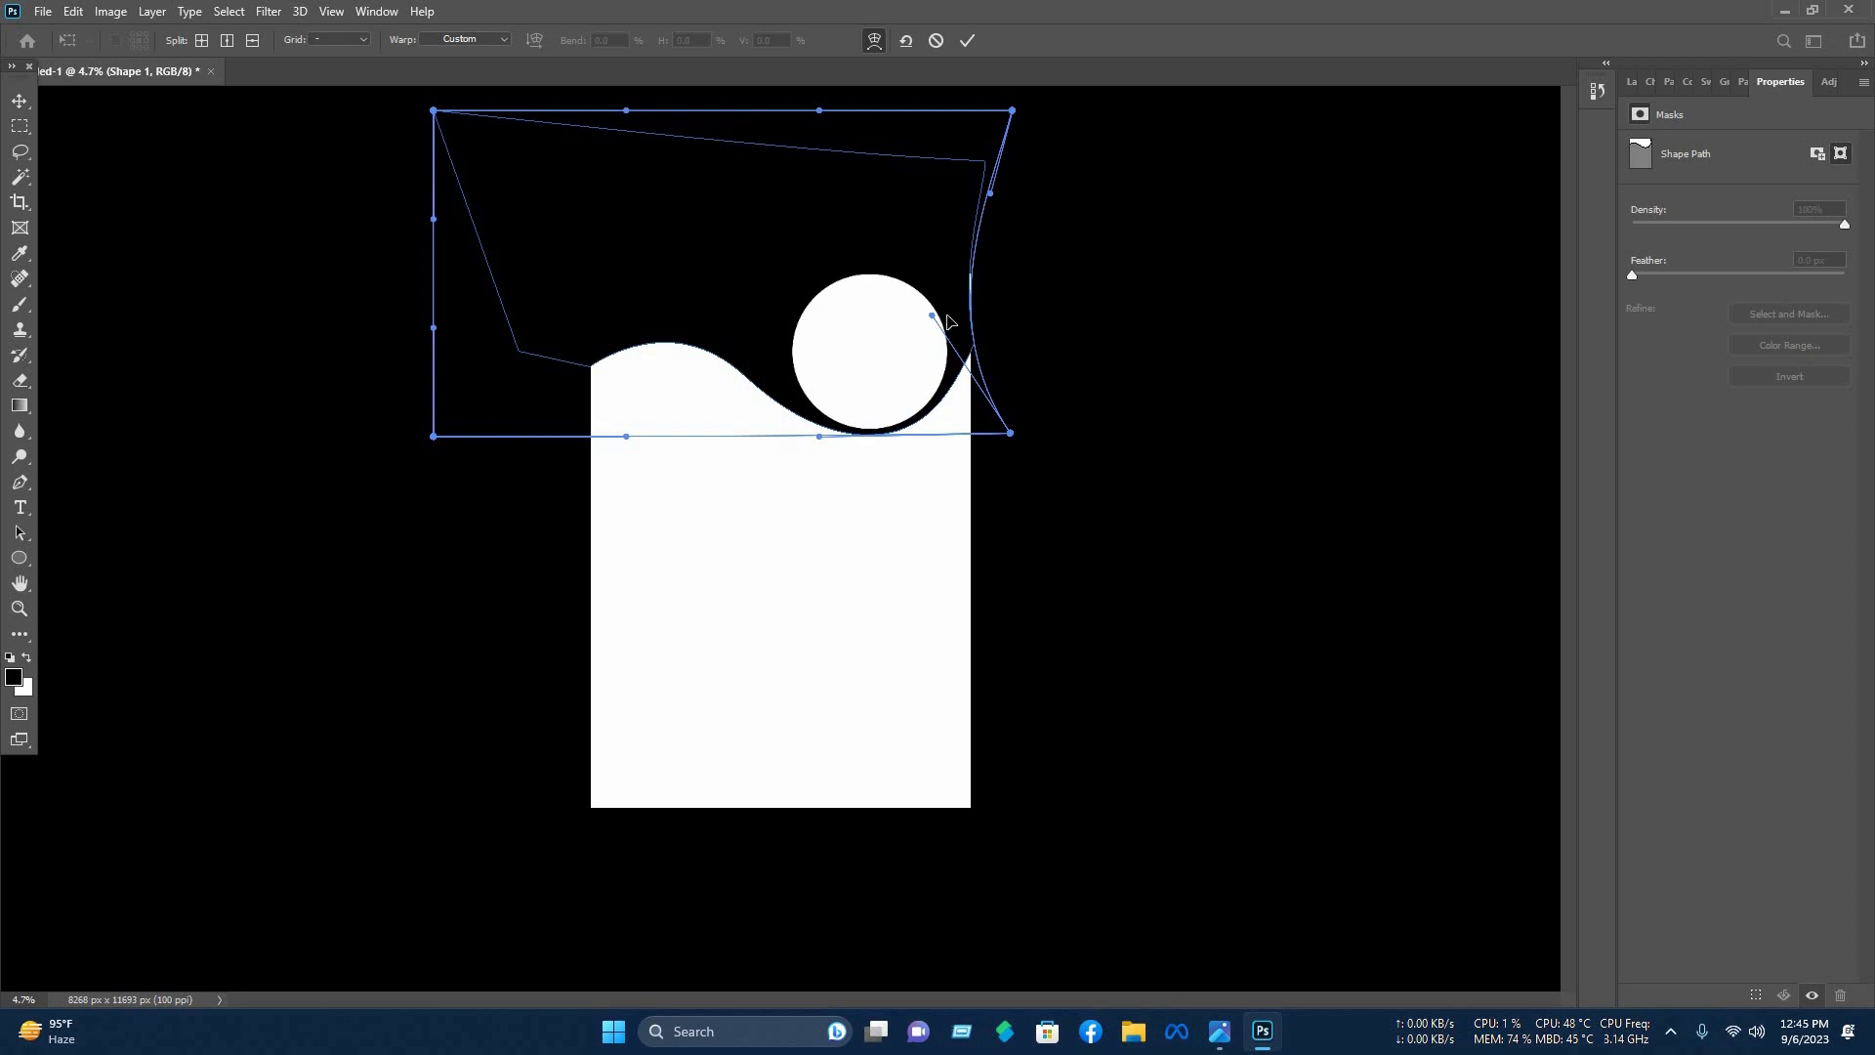
click(966, 41)
Add a Stroke layer style to the circle in colour 3600ff with a size of about 57 px.
click(882, 332)
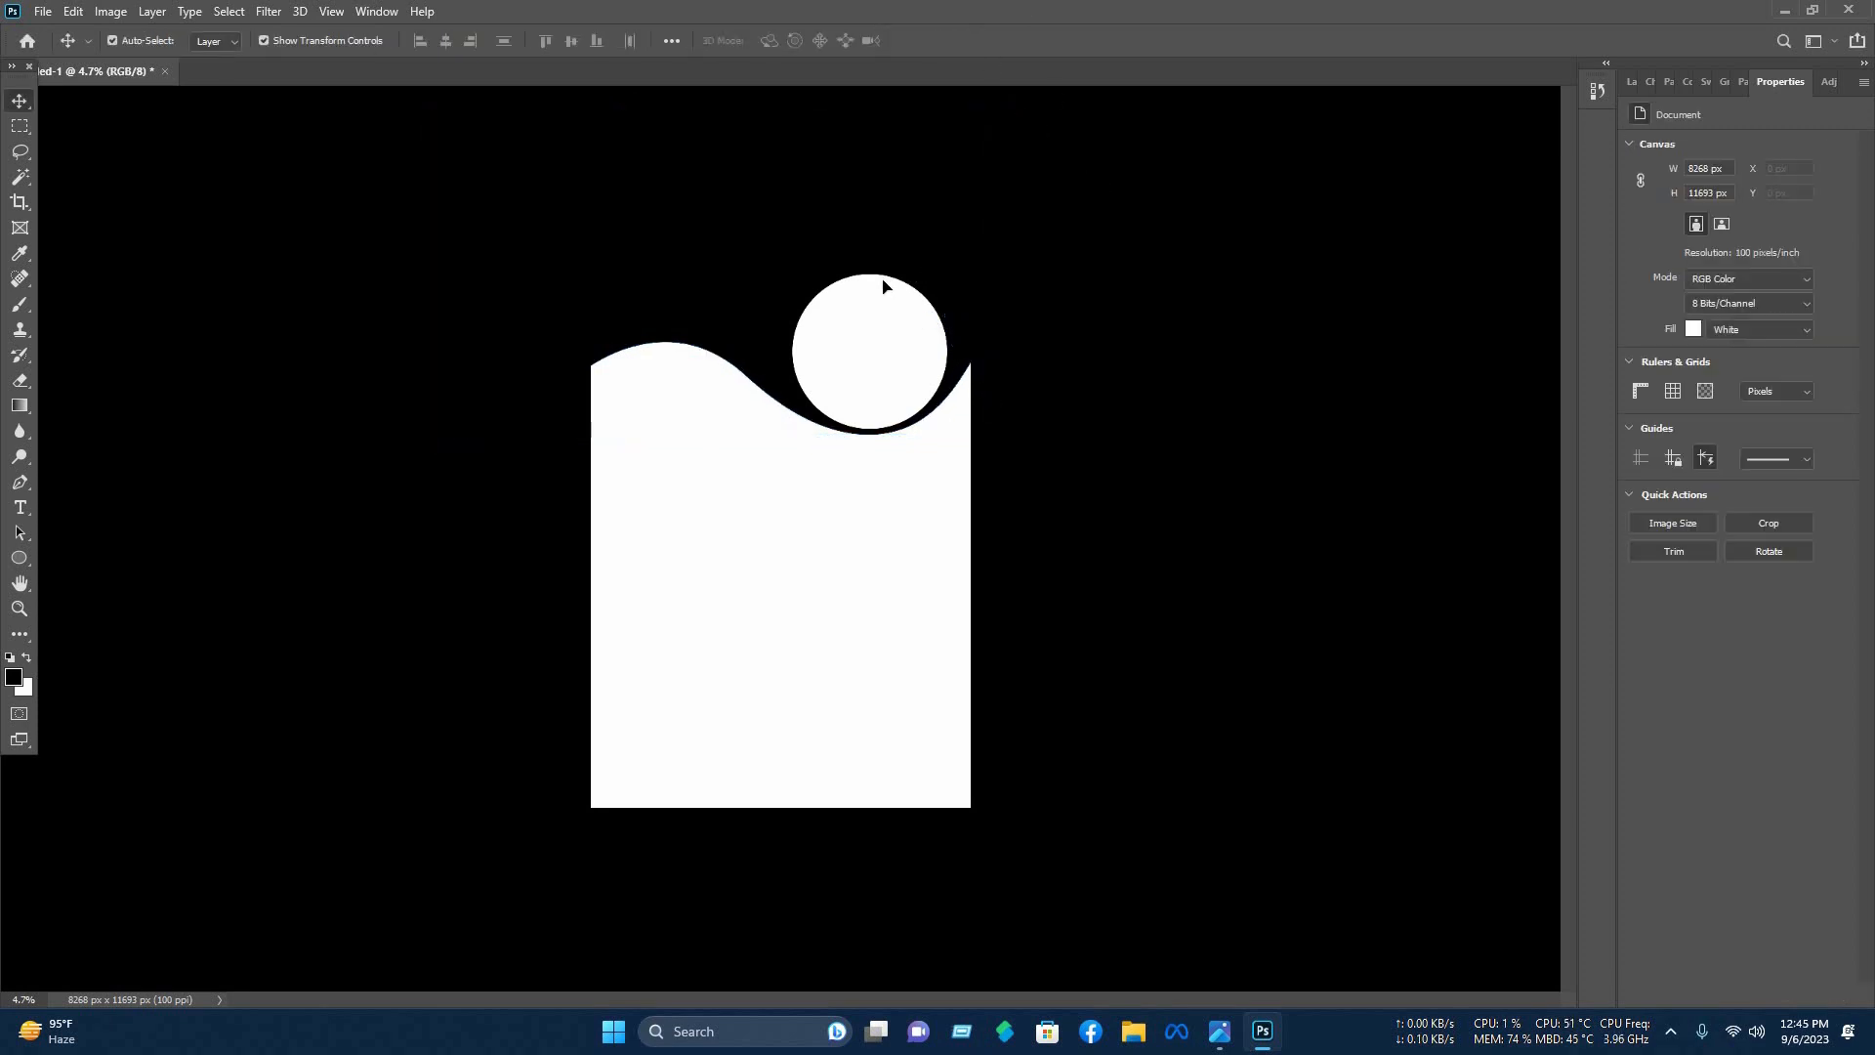
click(1632, 81)
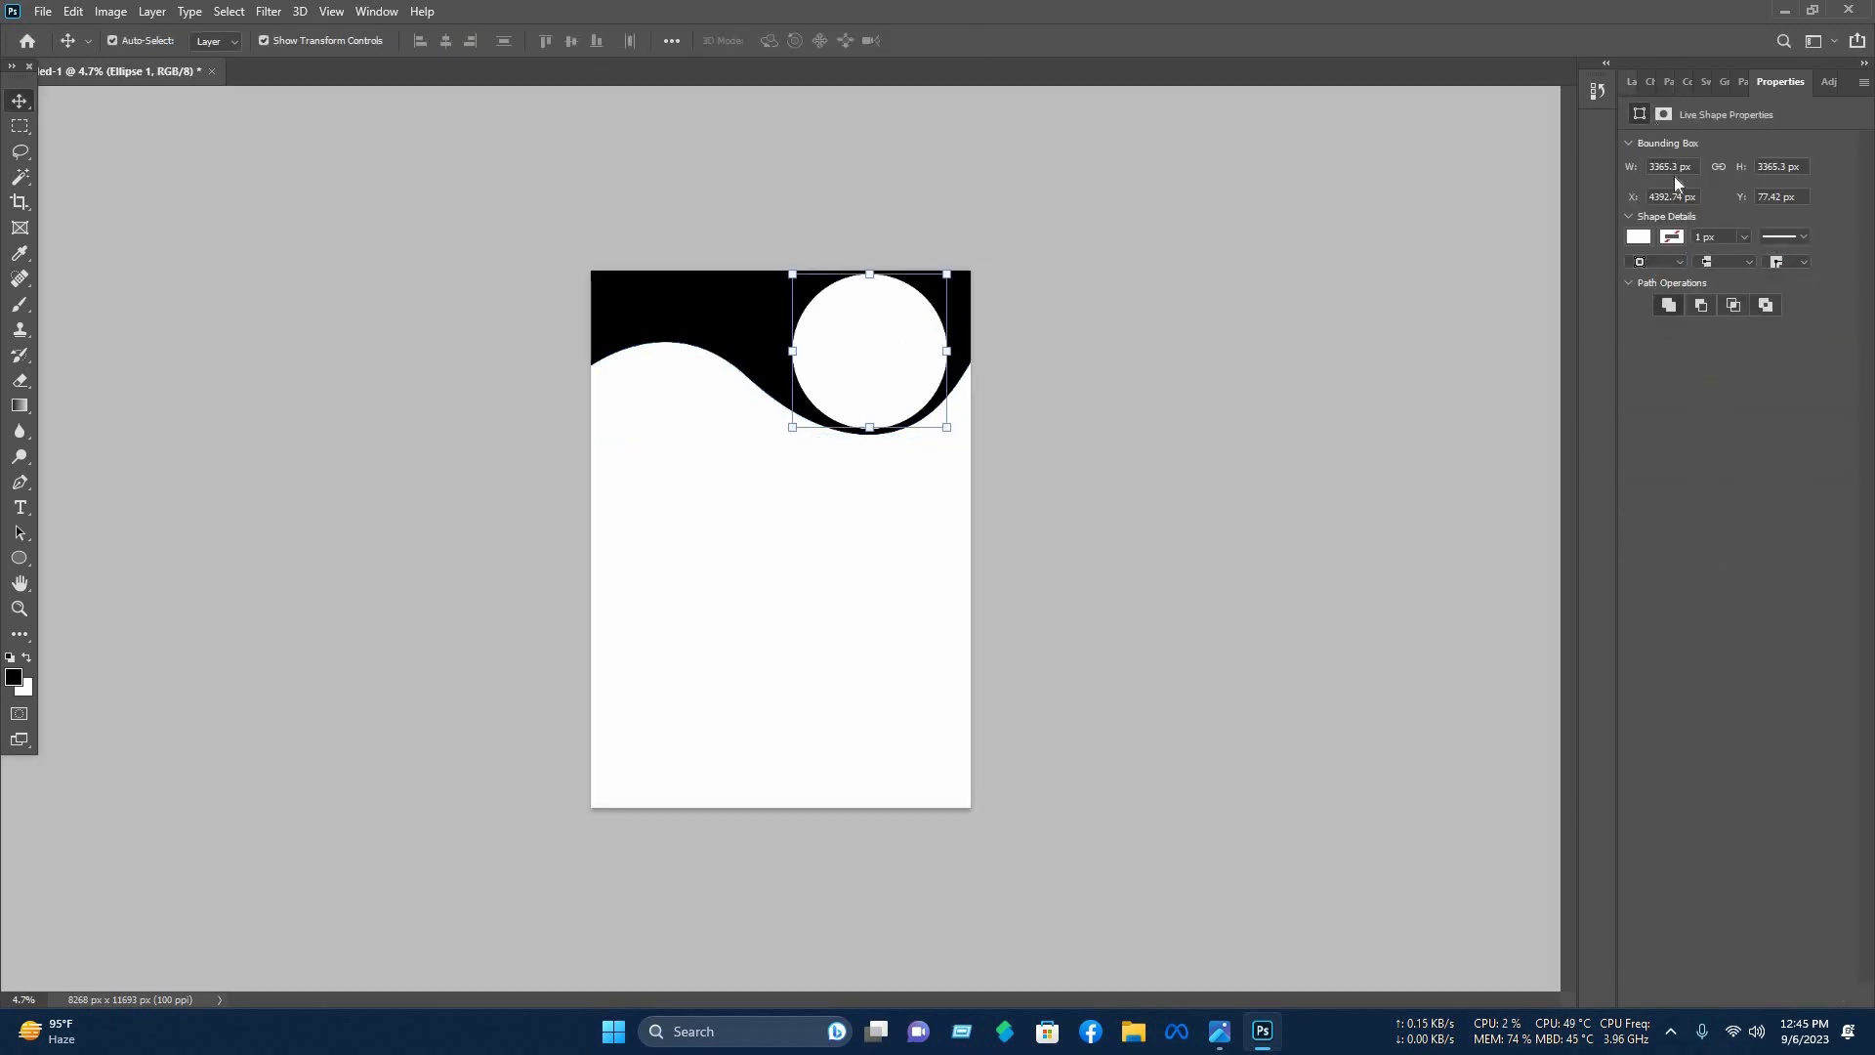
right_click(1702, 200)
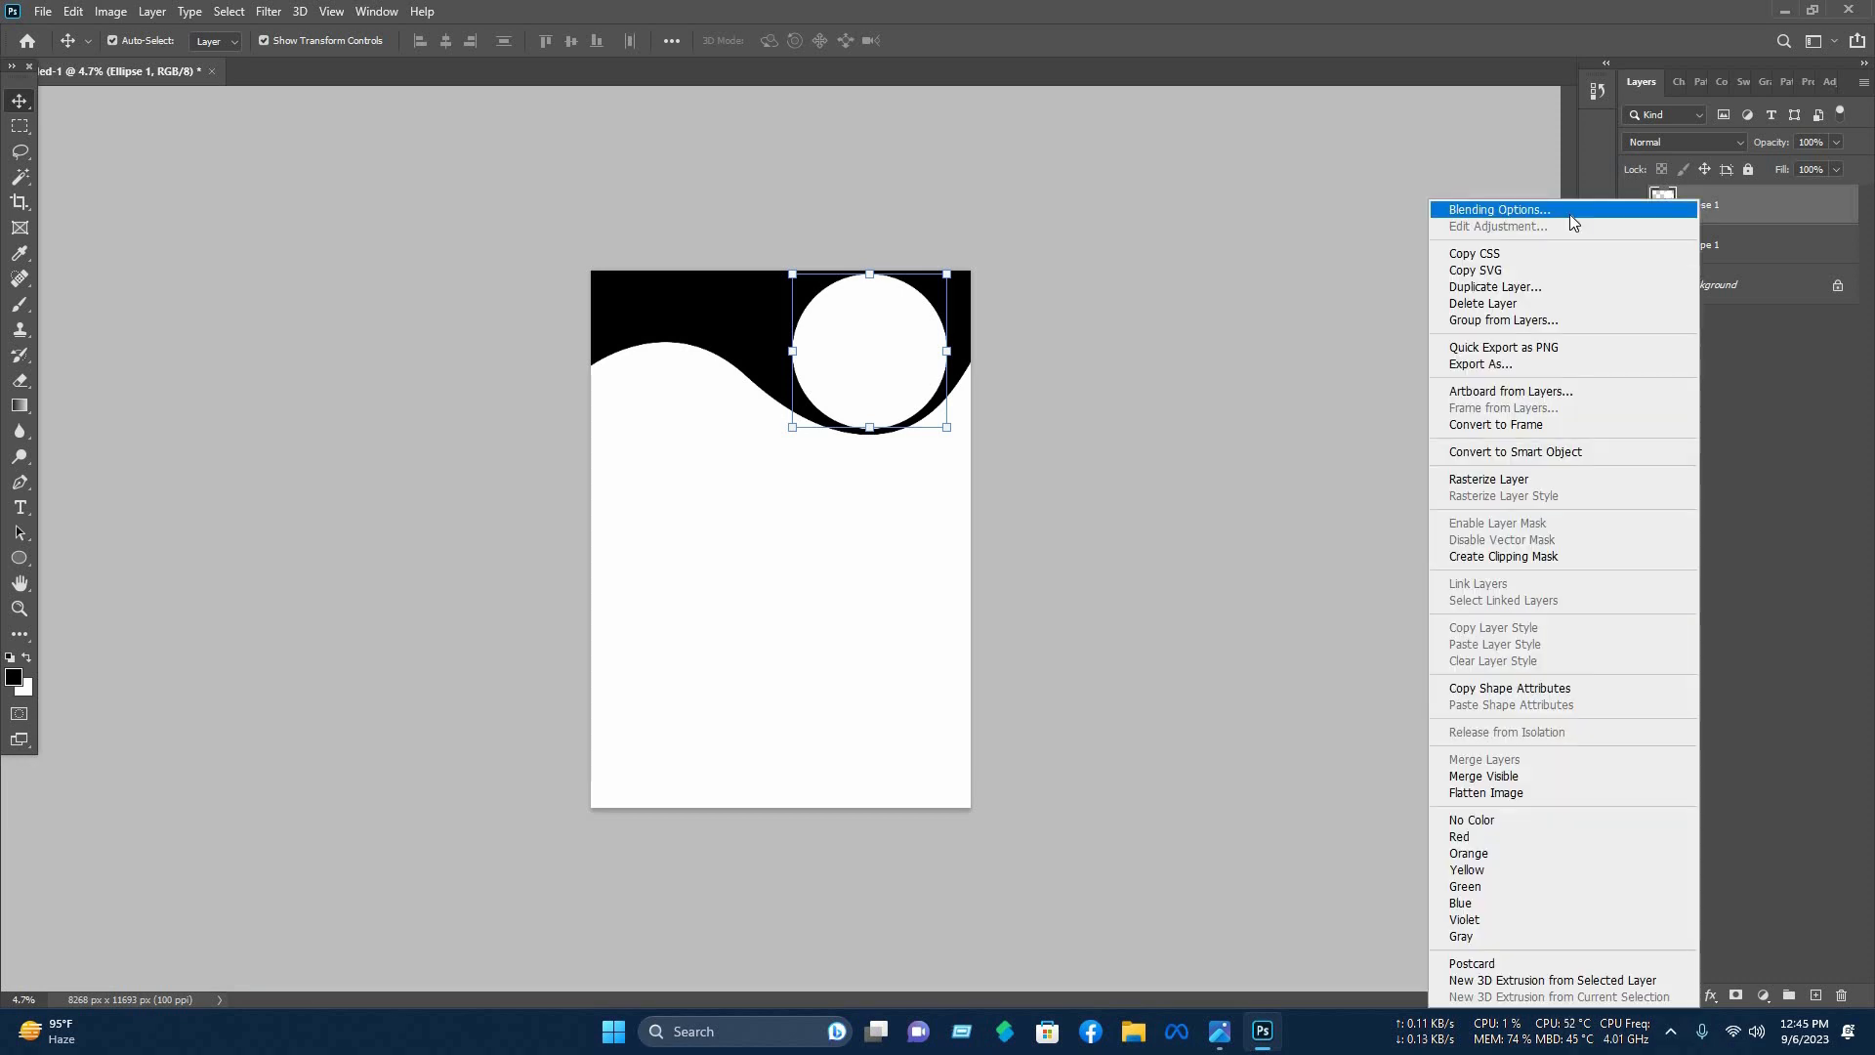
click(1568, 213)
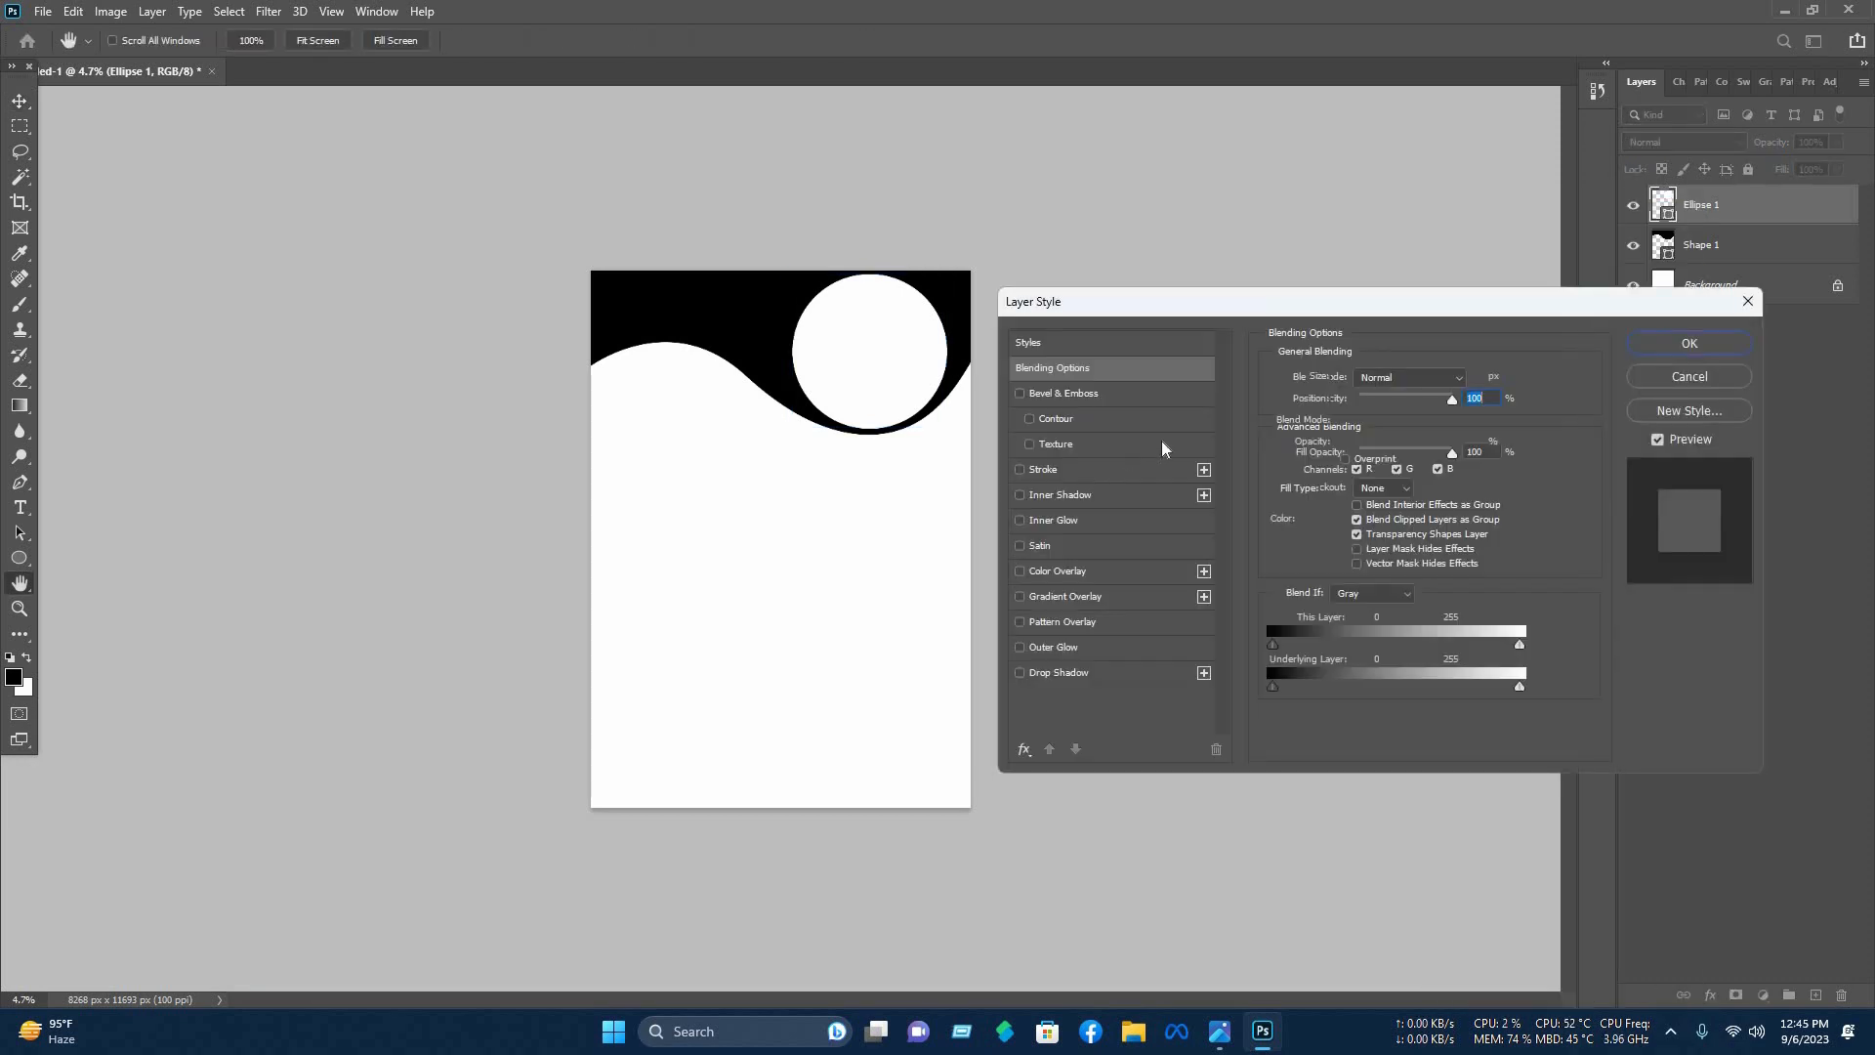
click(1079, 469)
click(1315, 517)
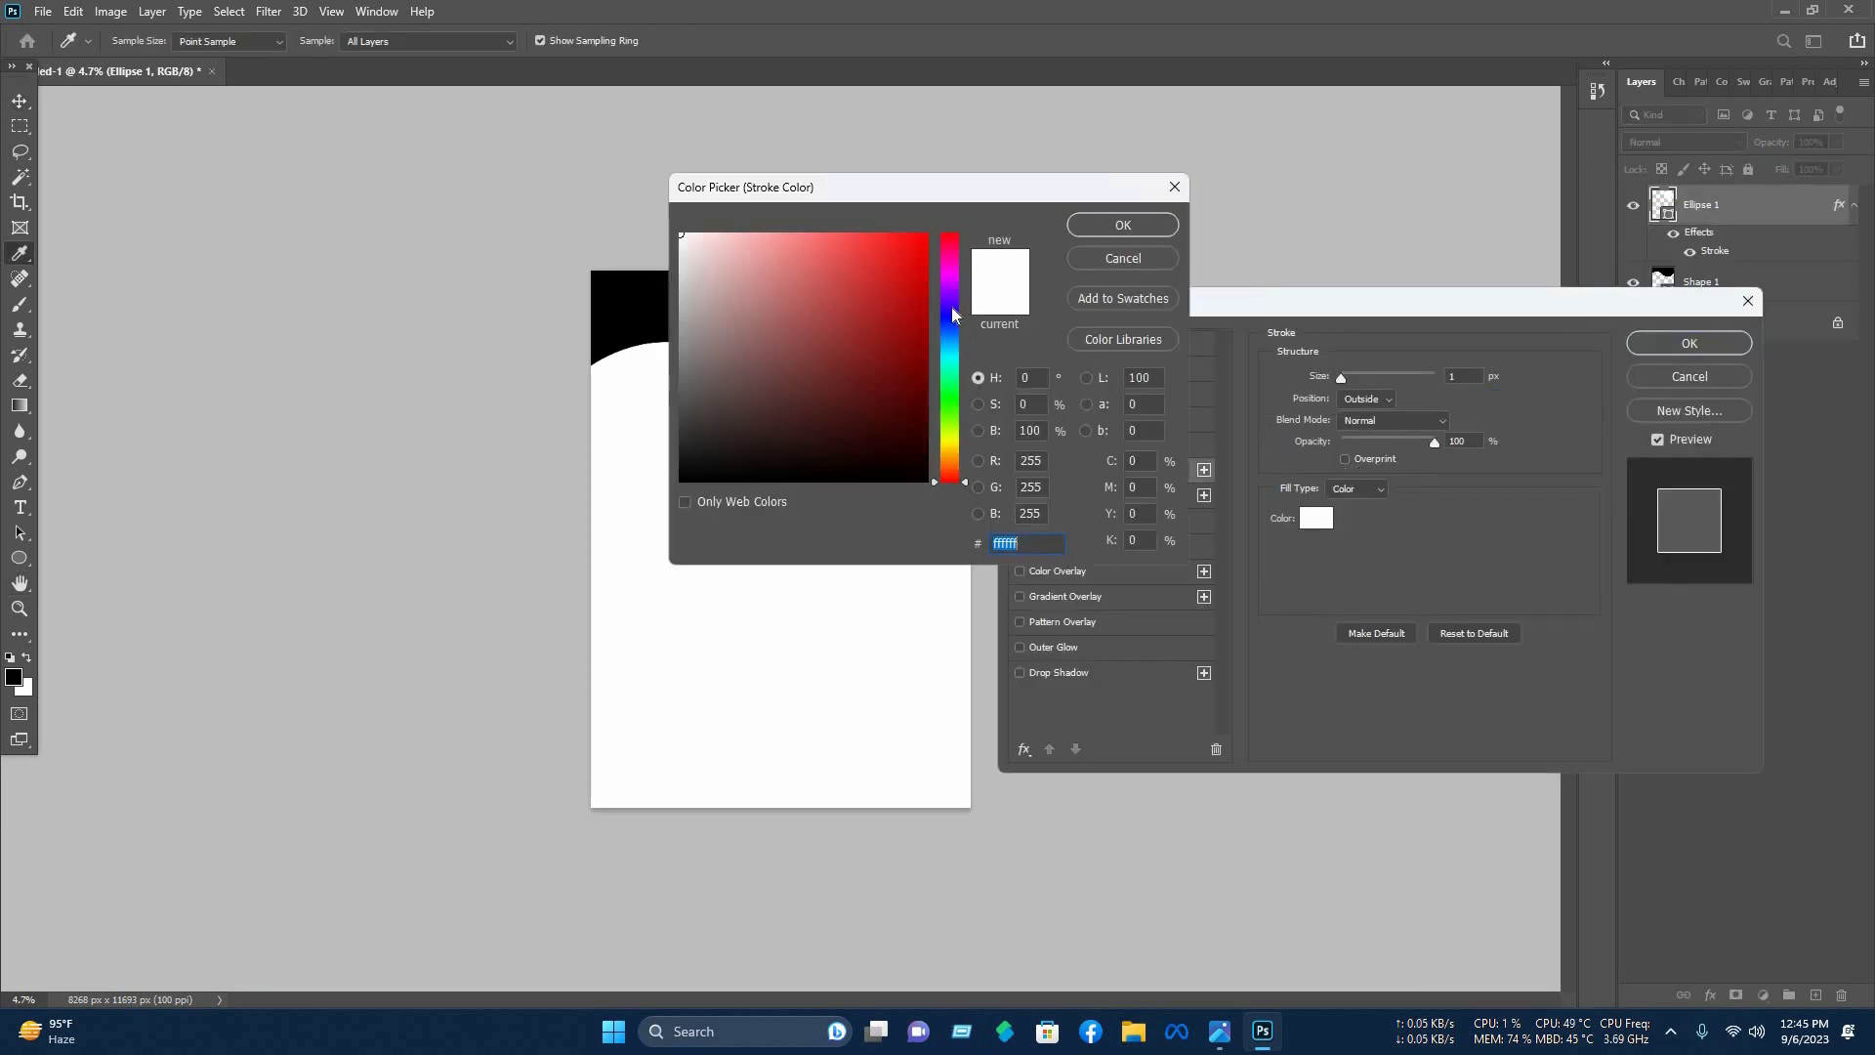
text(3600ff)
key(Return)
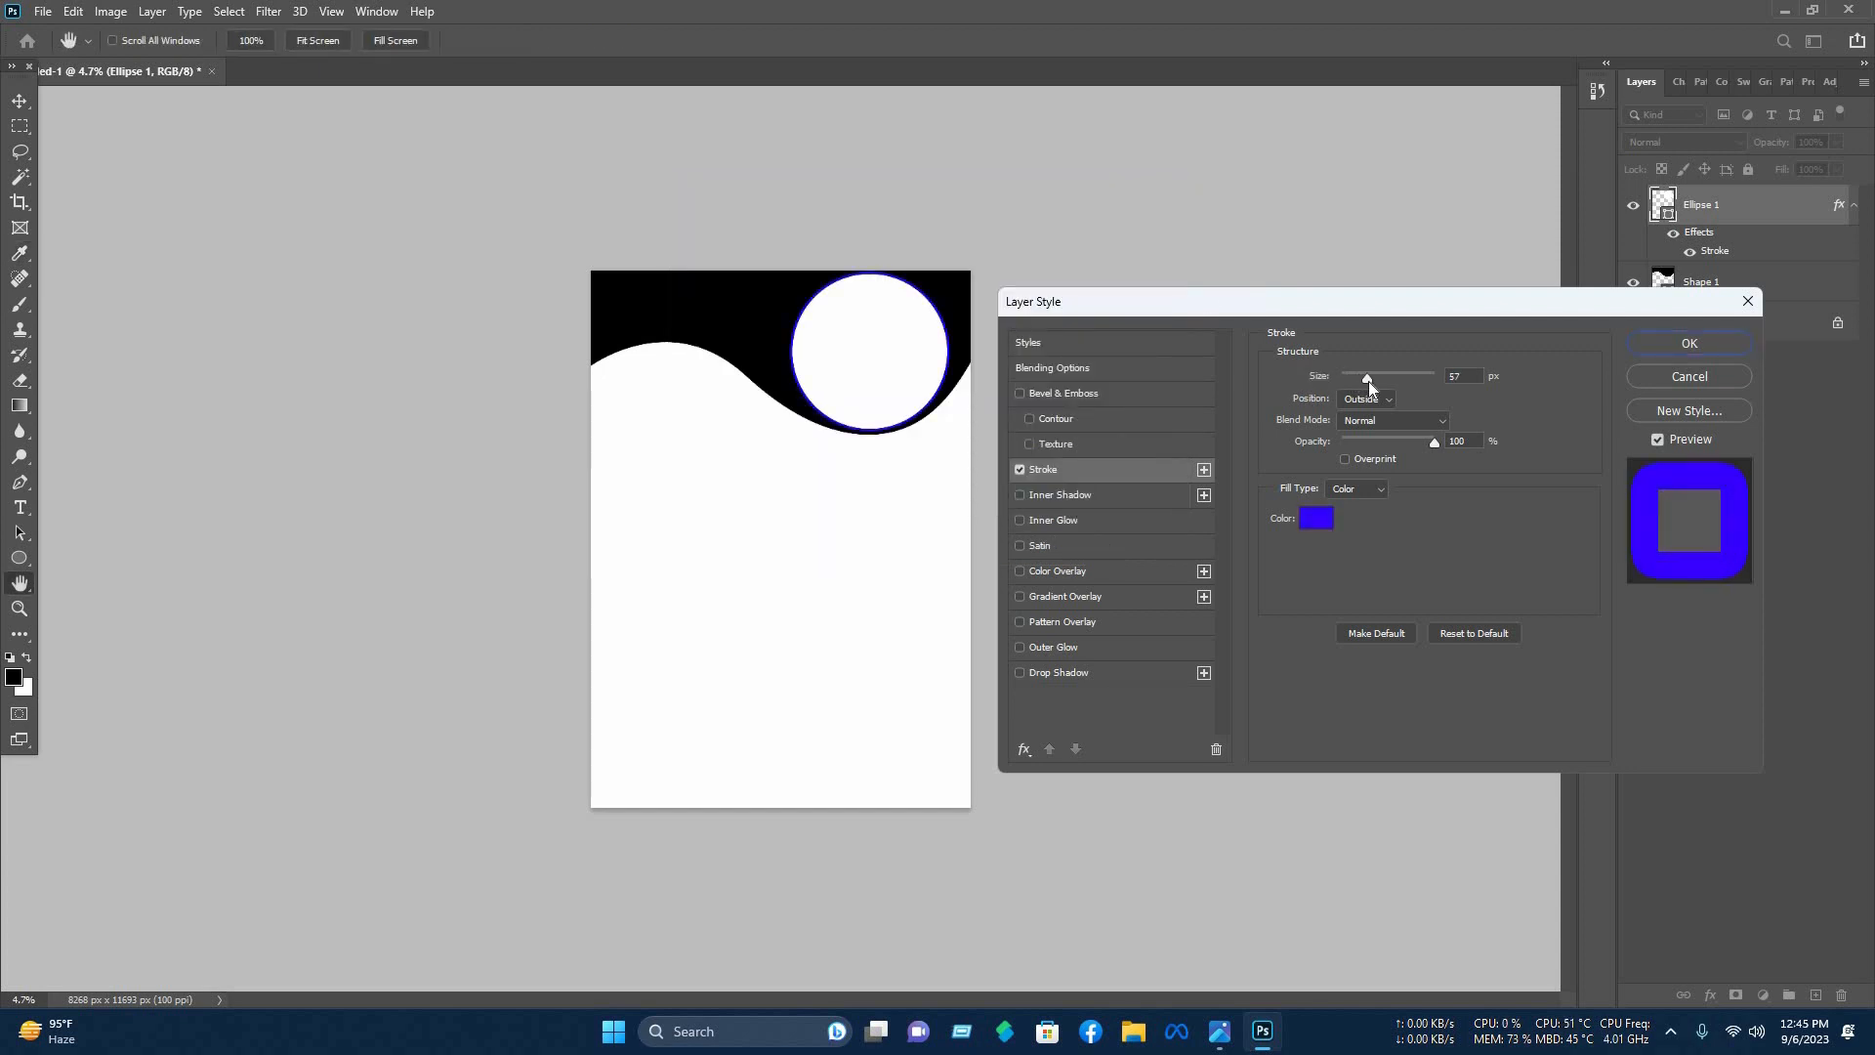
click(1370, 381)
key(Return)
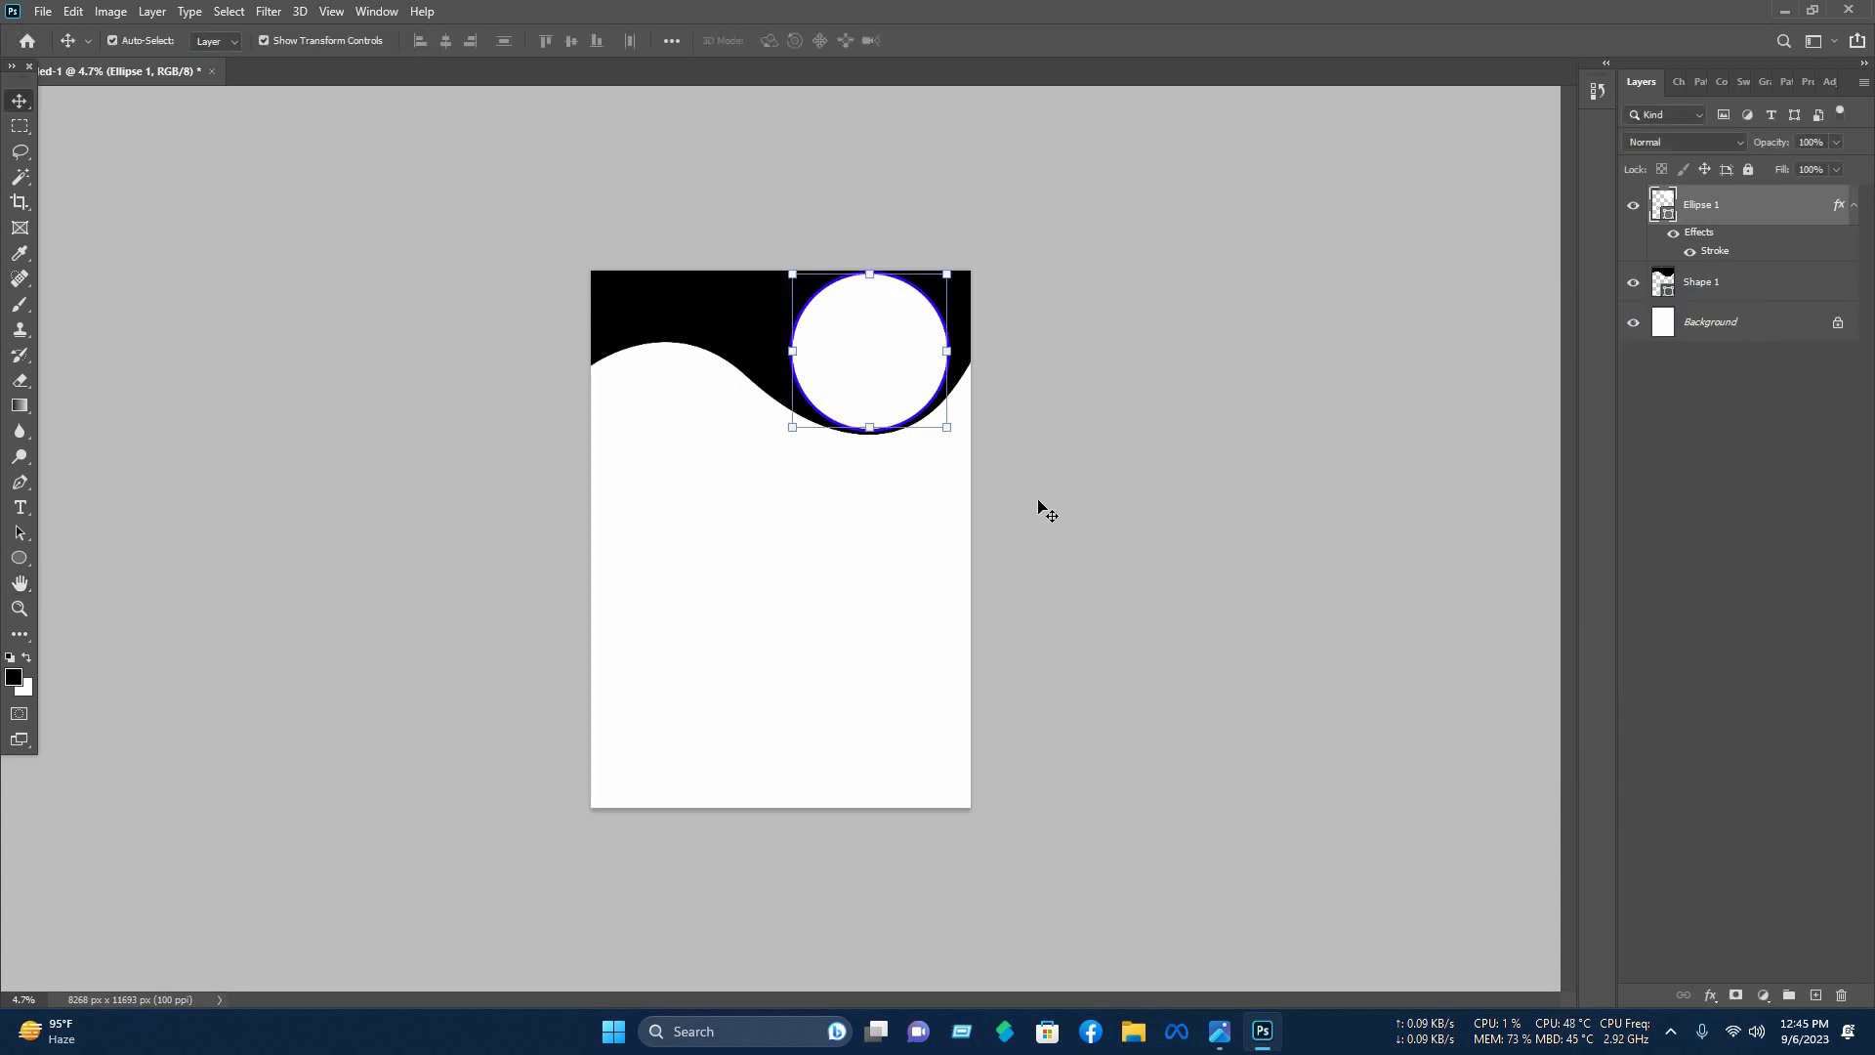
Draw a closed curved shape with the Pen tool from the wave's low point out past the page's right edge.
click(1037, 501)
scroll(820, 367, up, 4)
key(p)
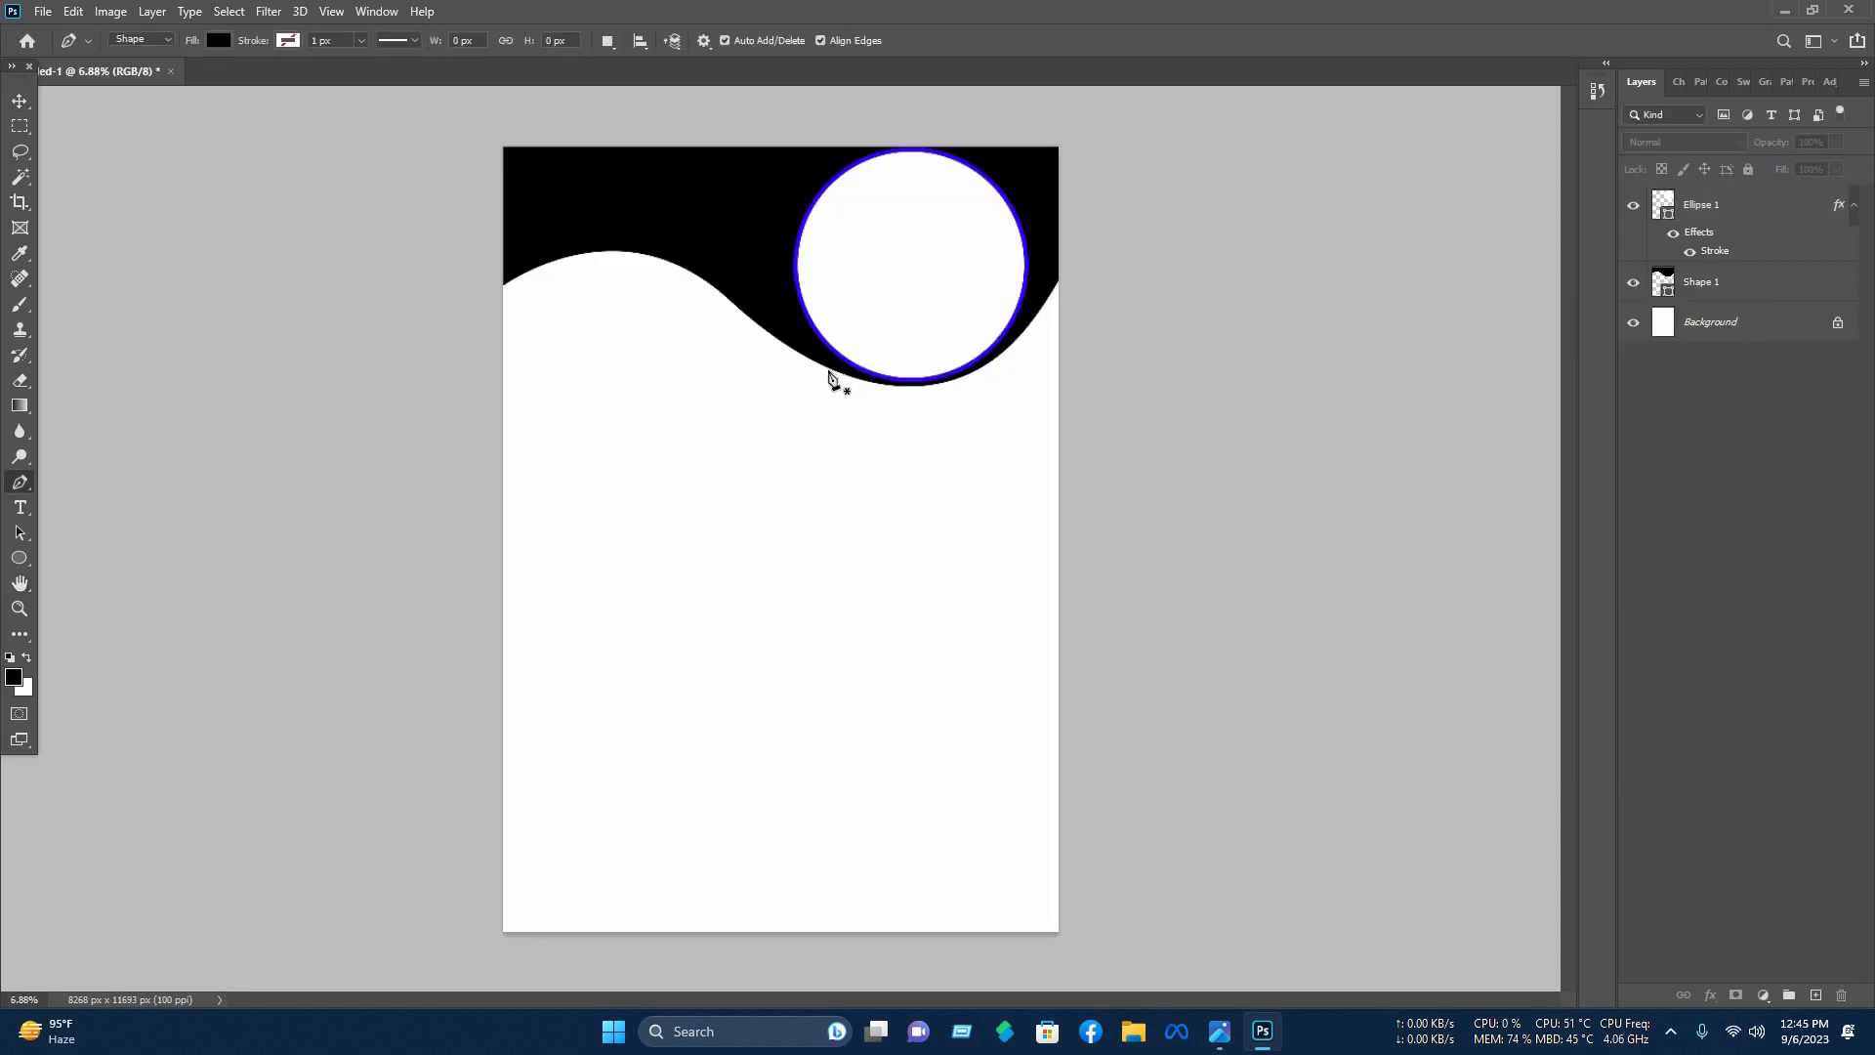
click(828, 367)
click(1071, 240)
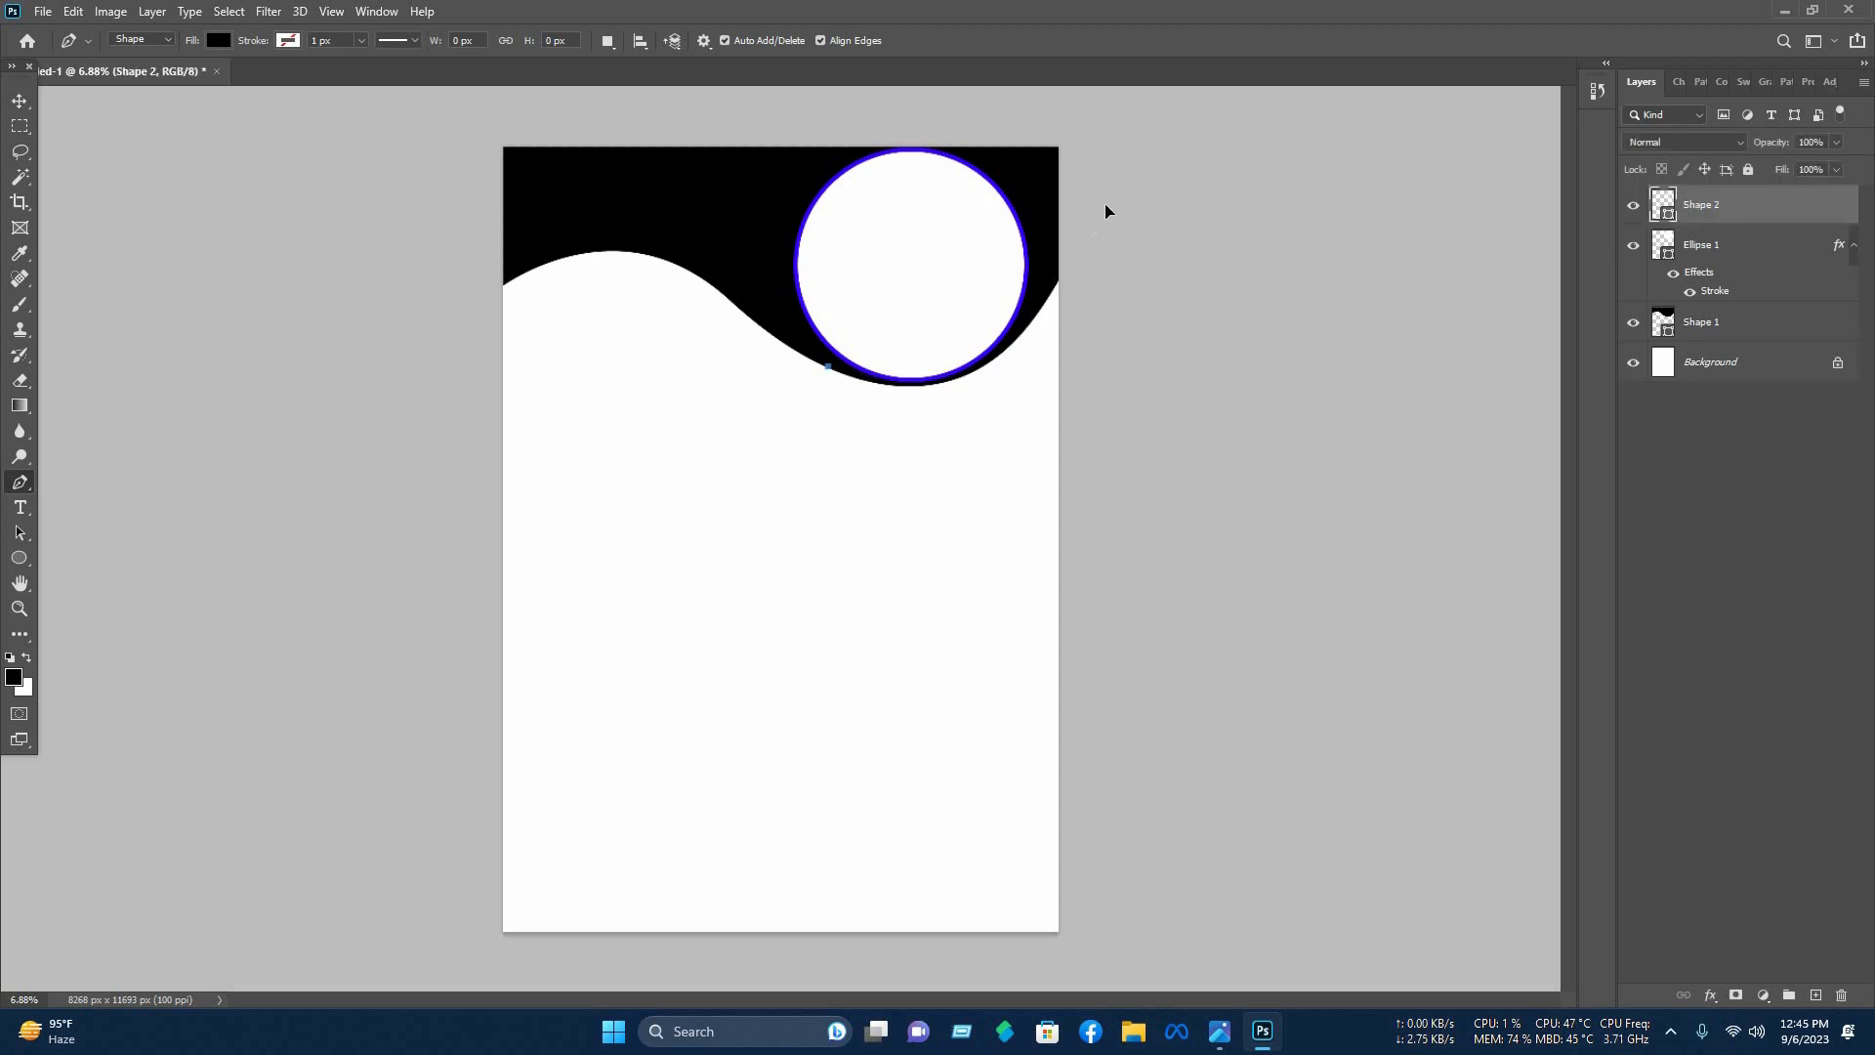
drag(1130, 125, 1130, 102)
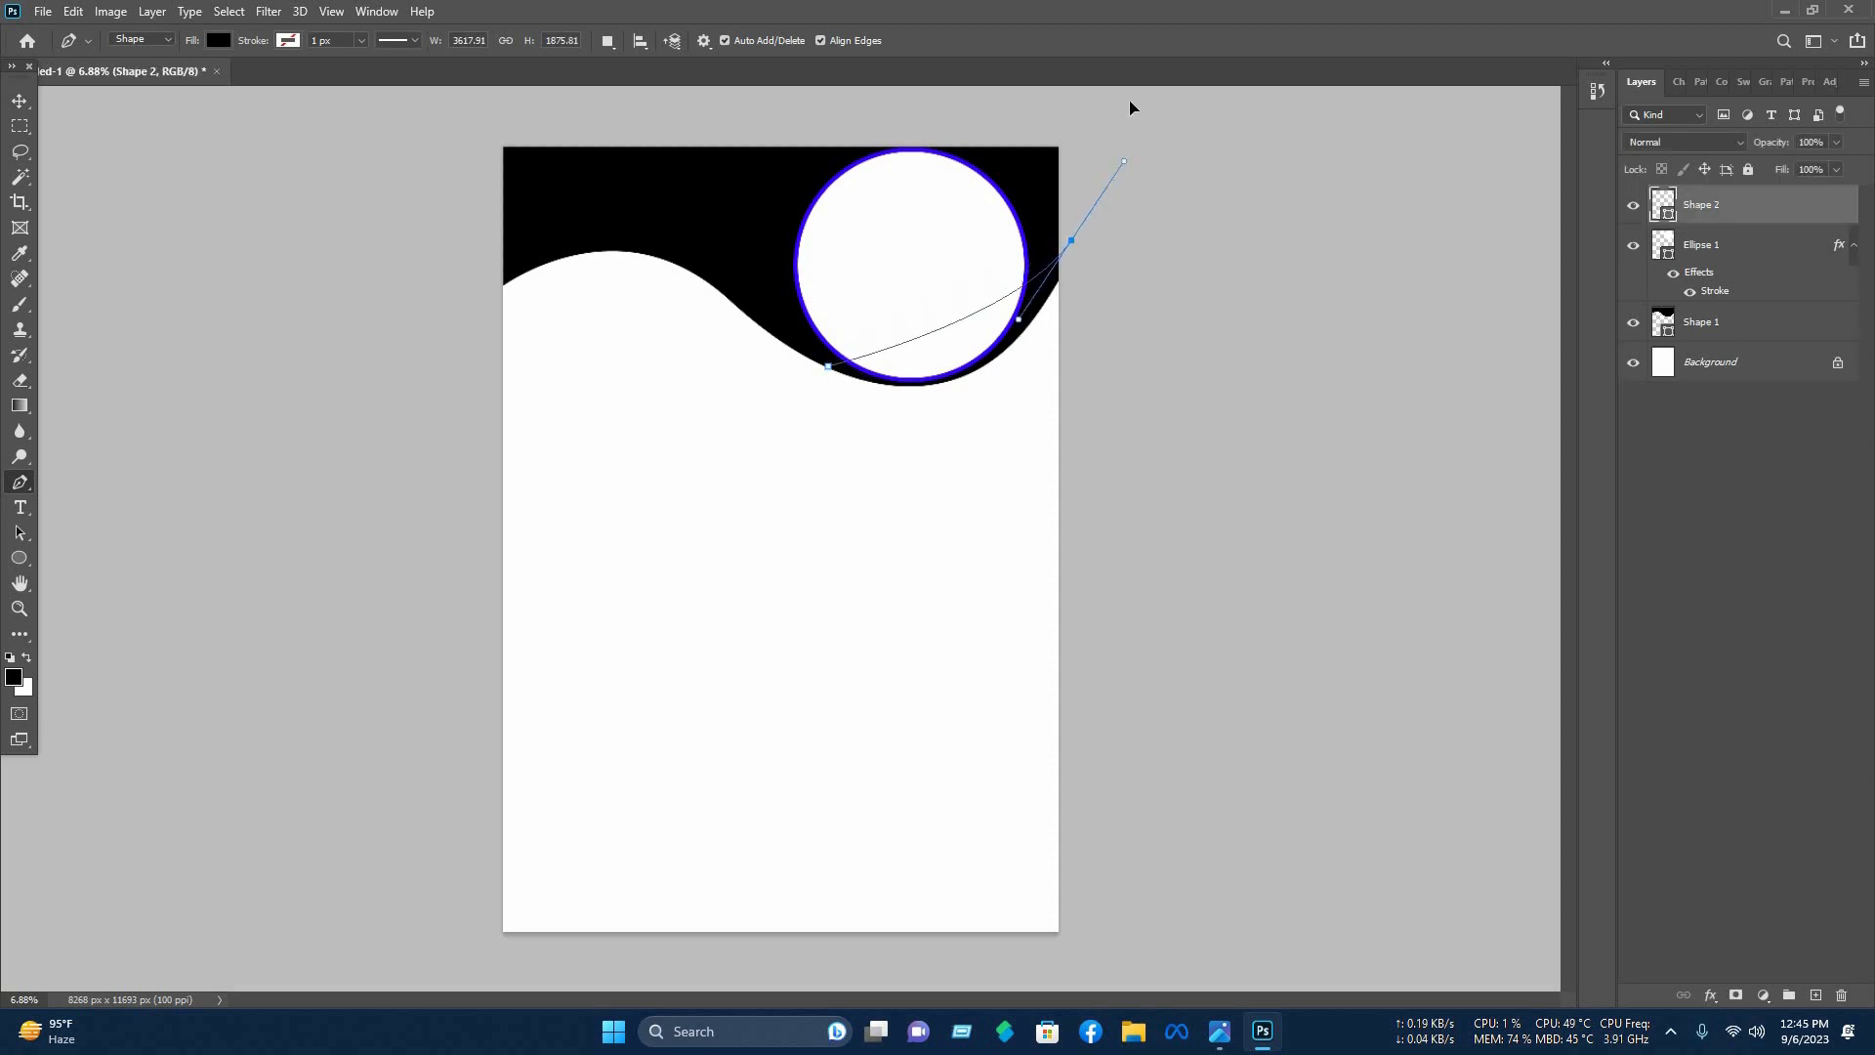
click(1101, 608)
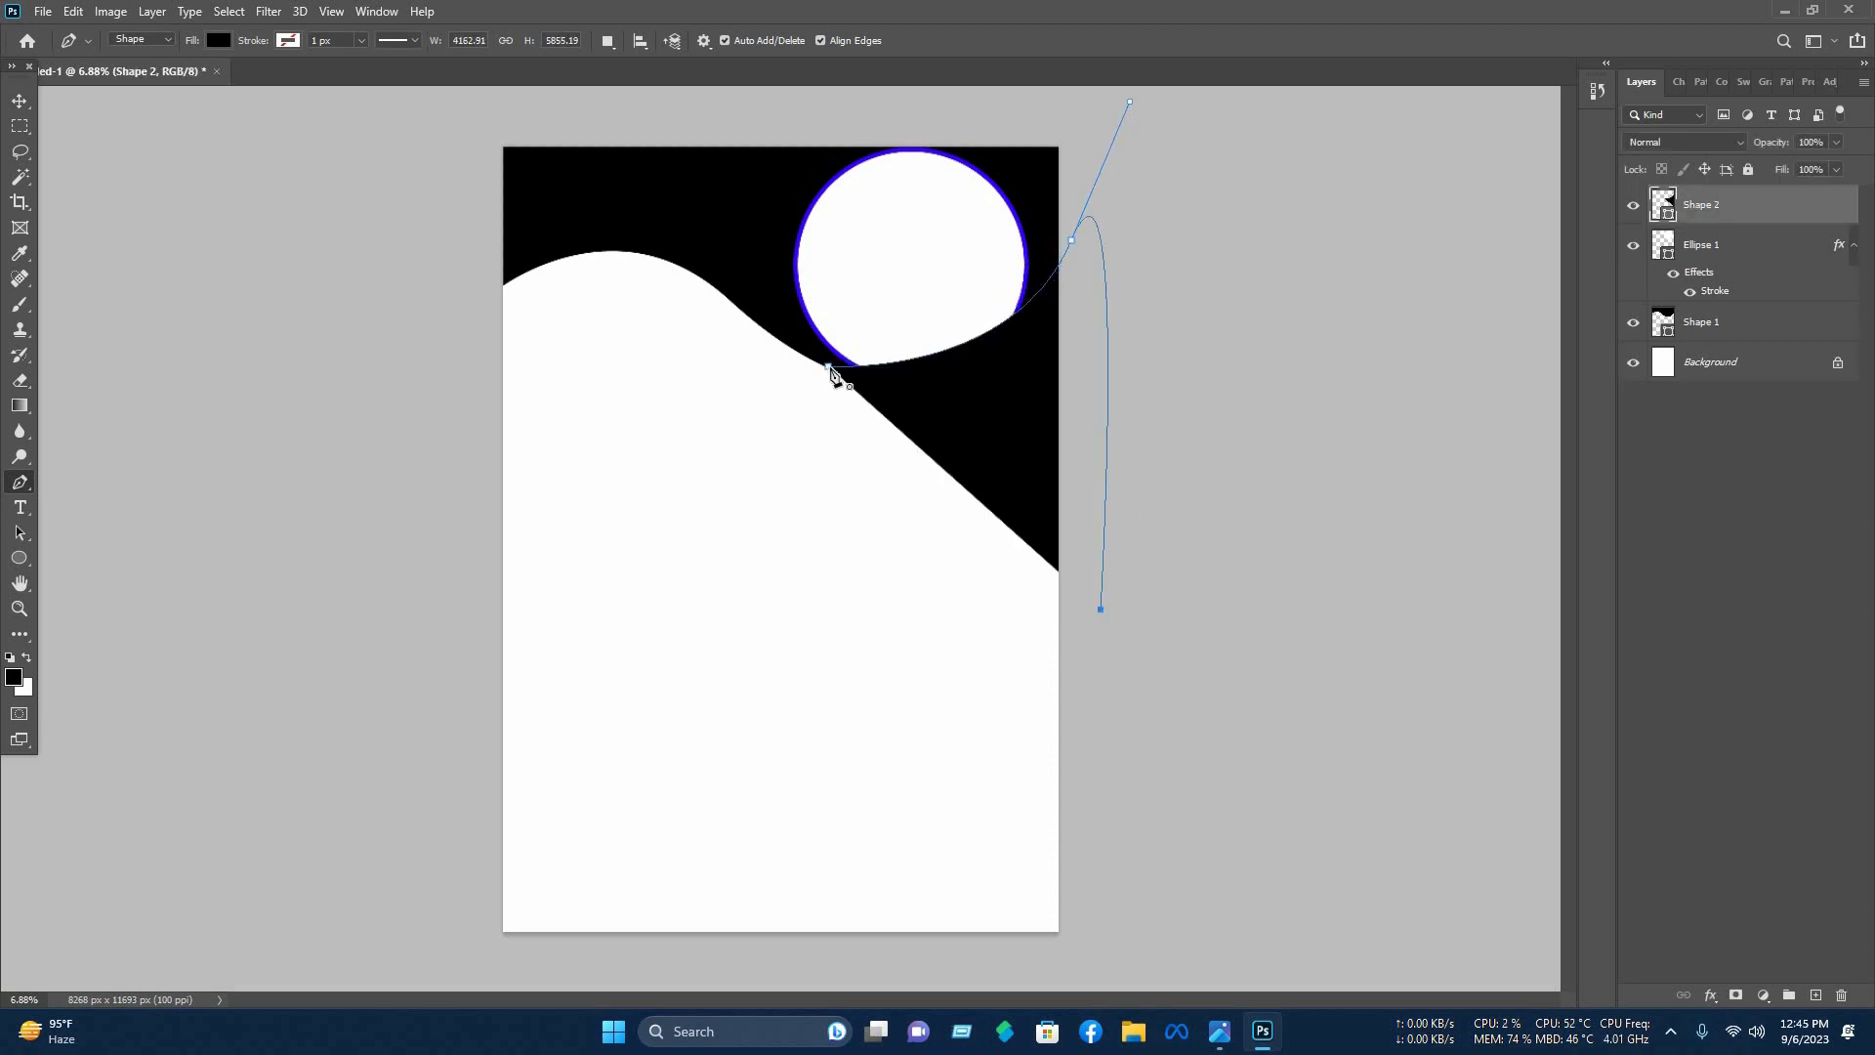
drag(771, 282, 547, 278)
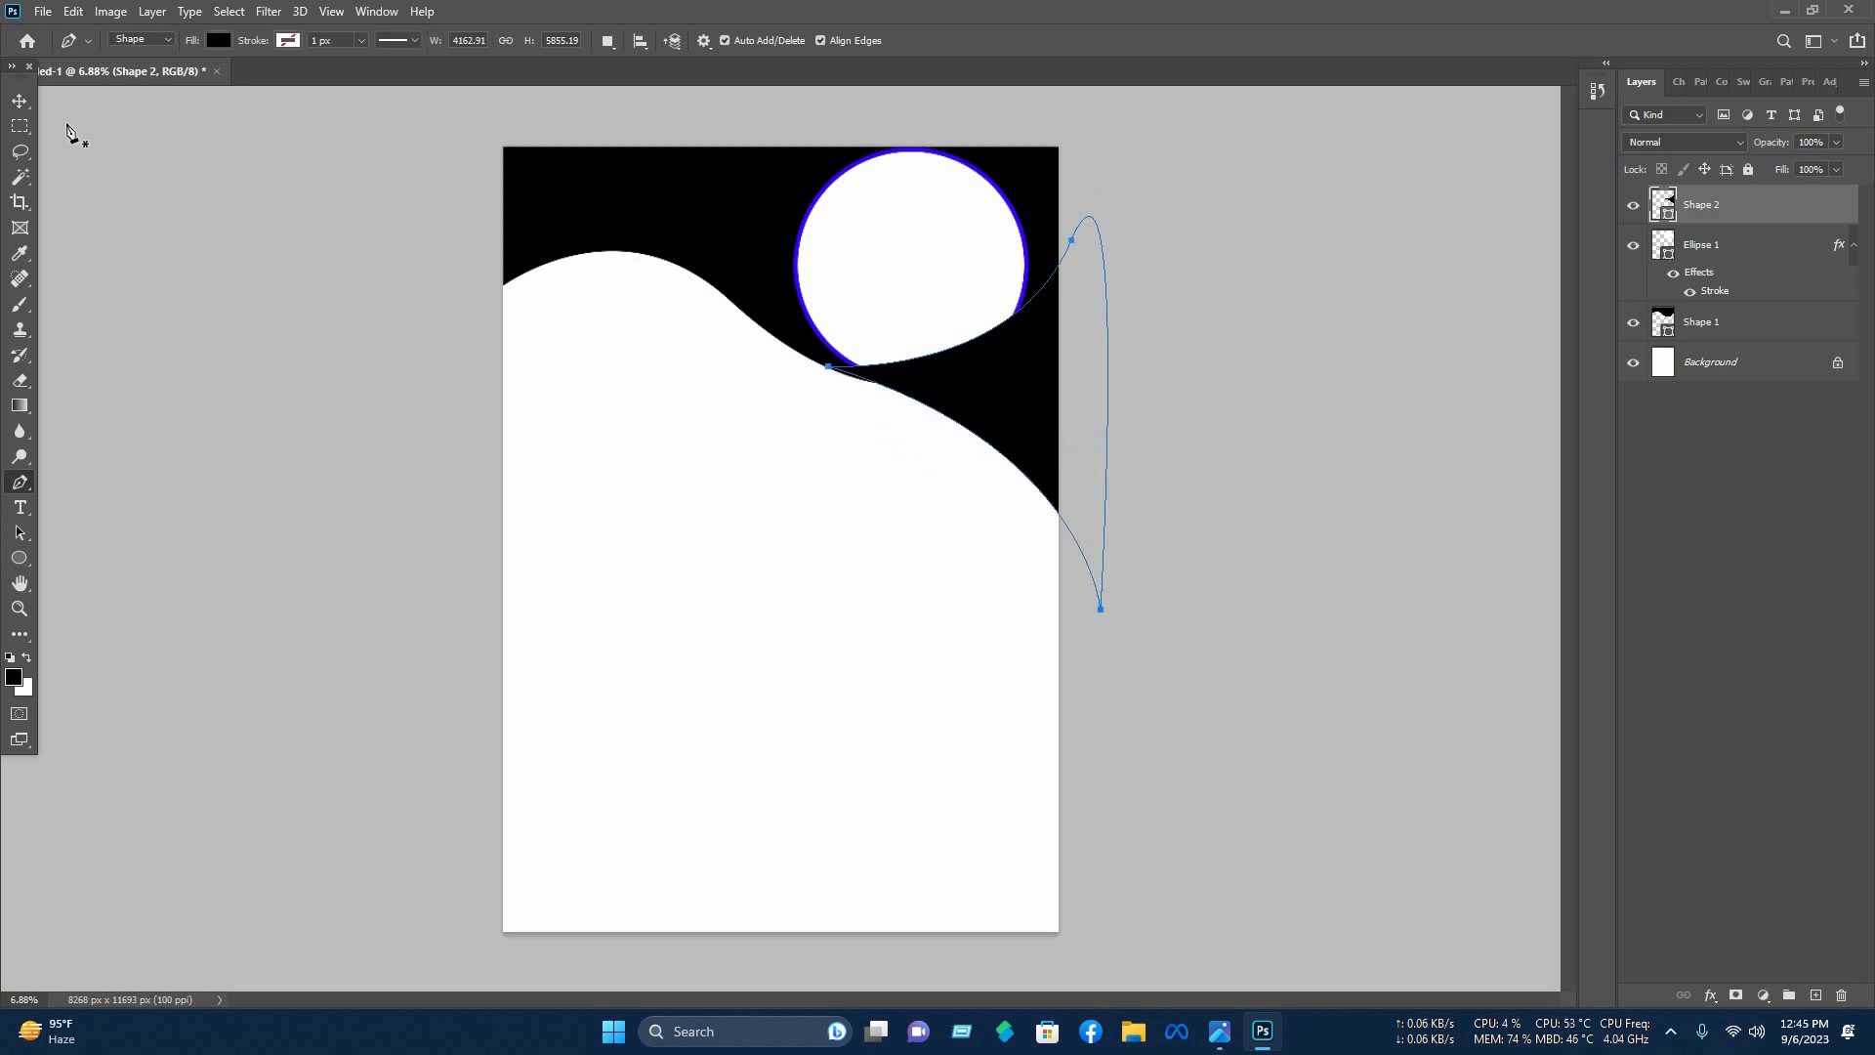
Move the new curved shape's layer below the black wave and fill it with red ff0000.
key(v)
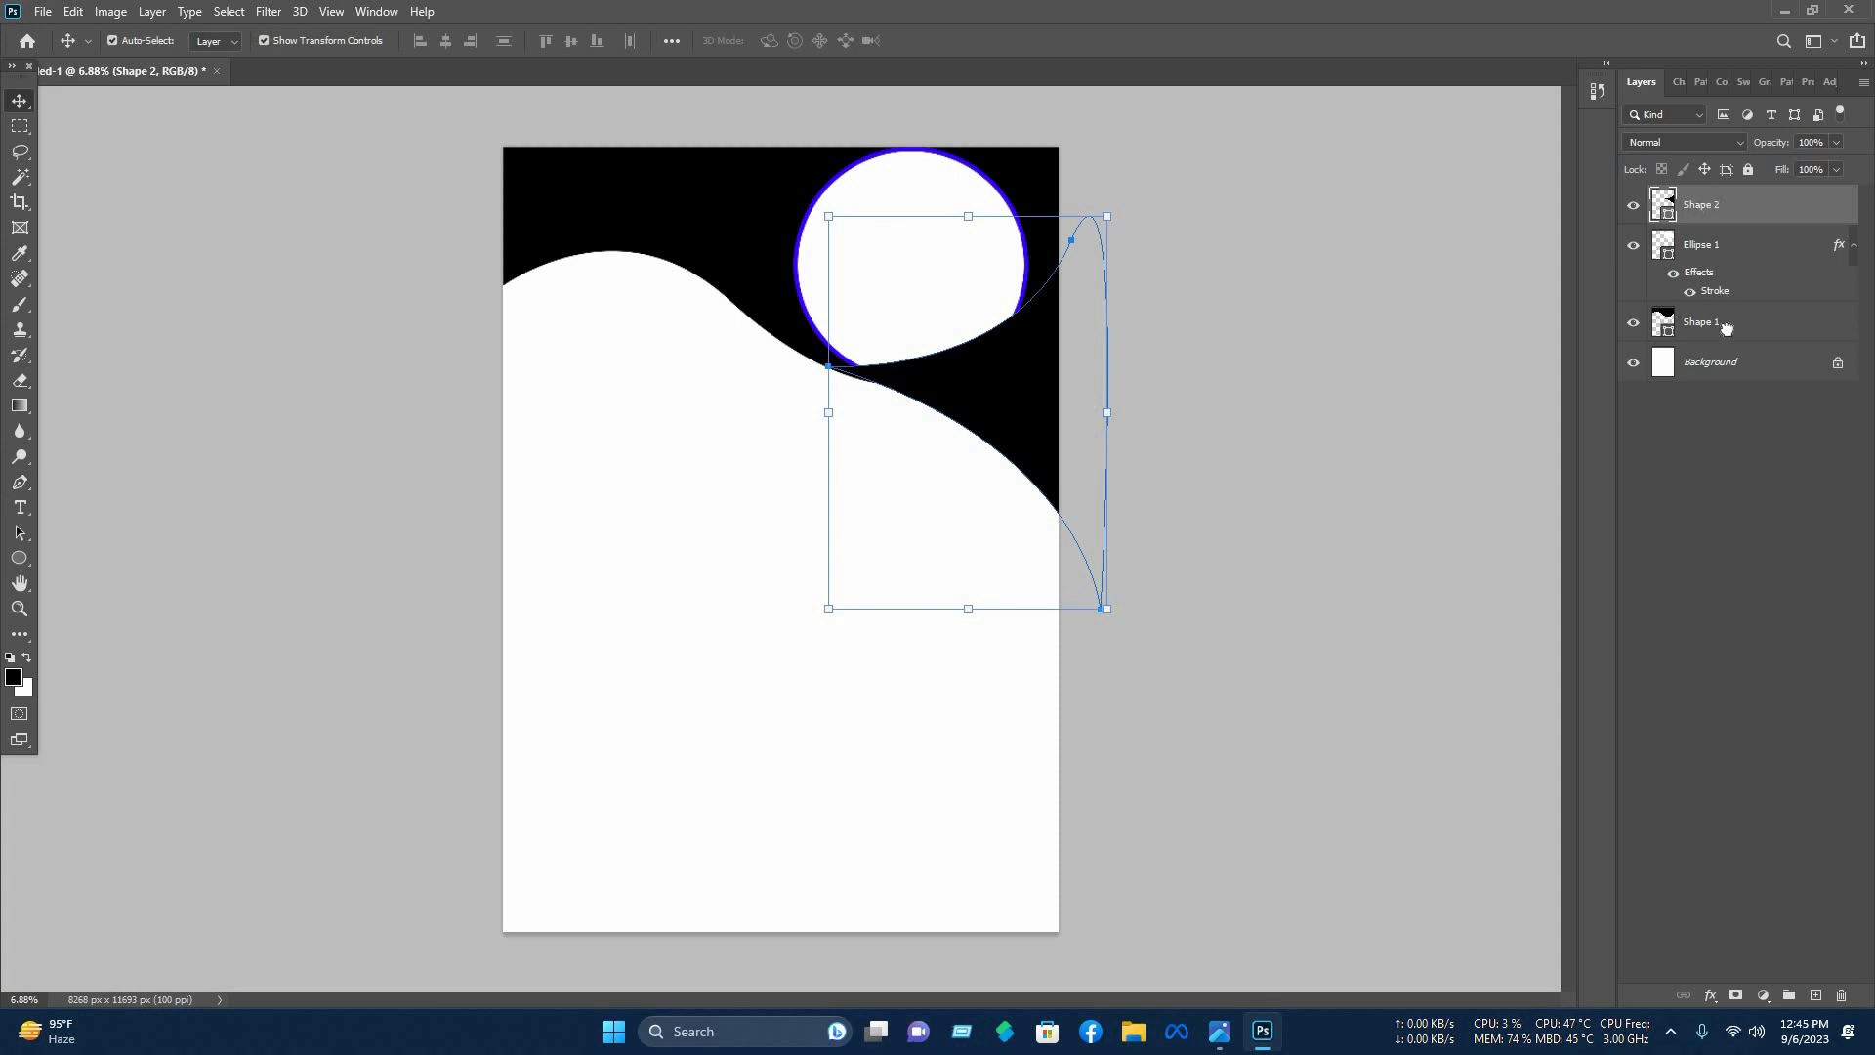
drag(1726, 329, 1718, 342)
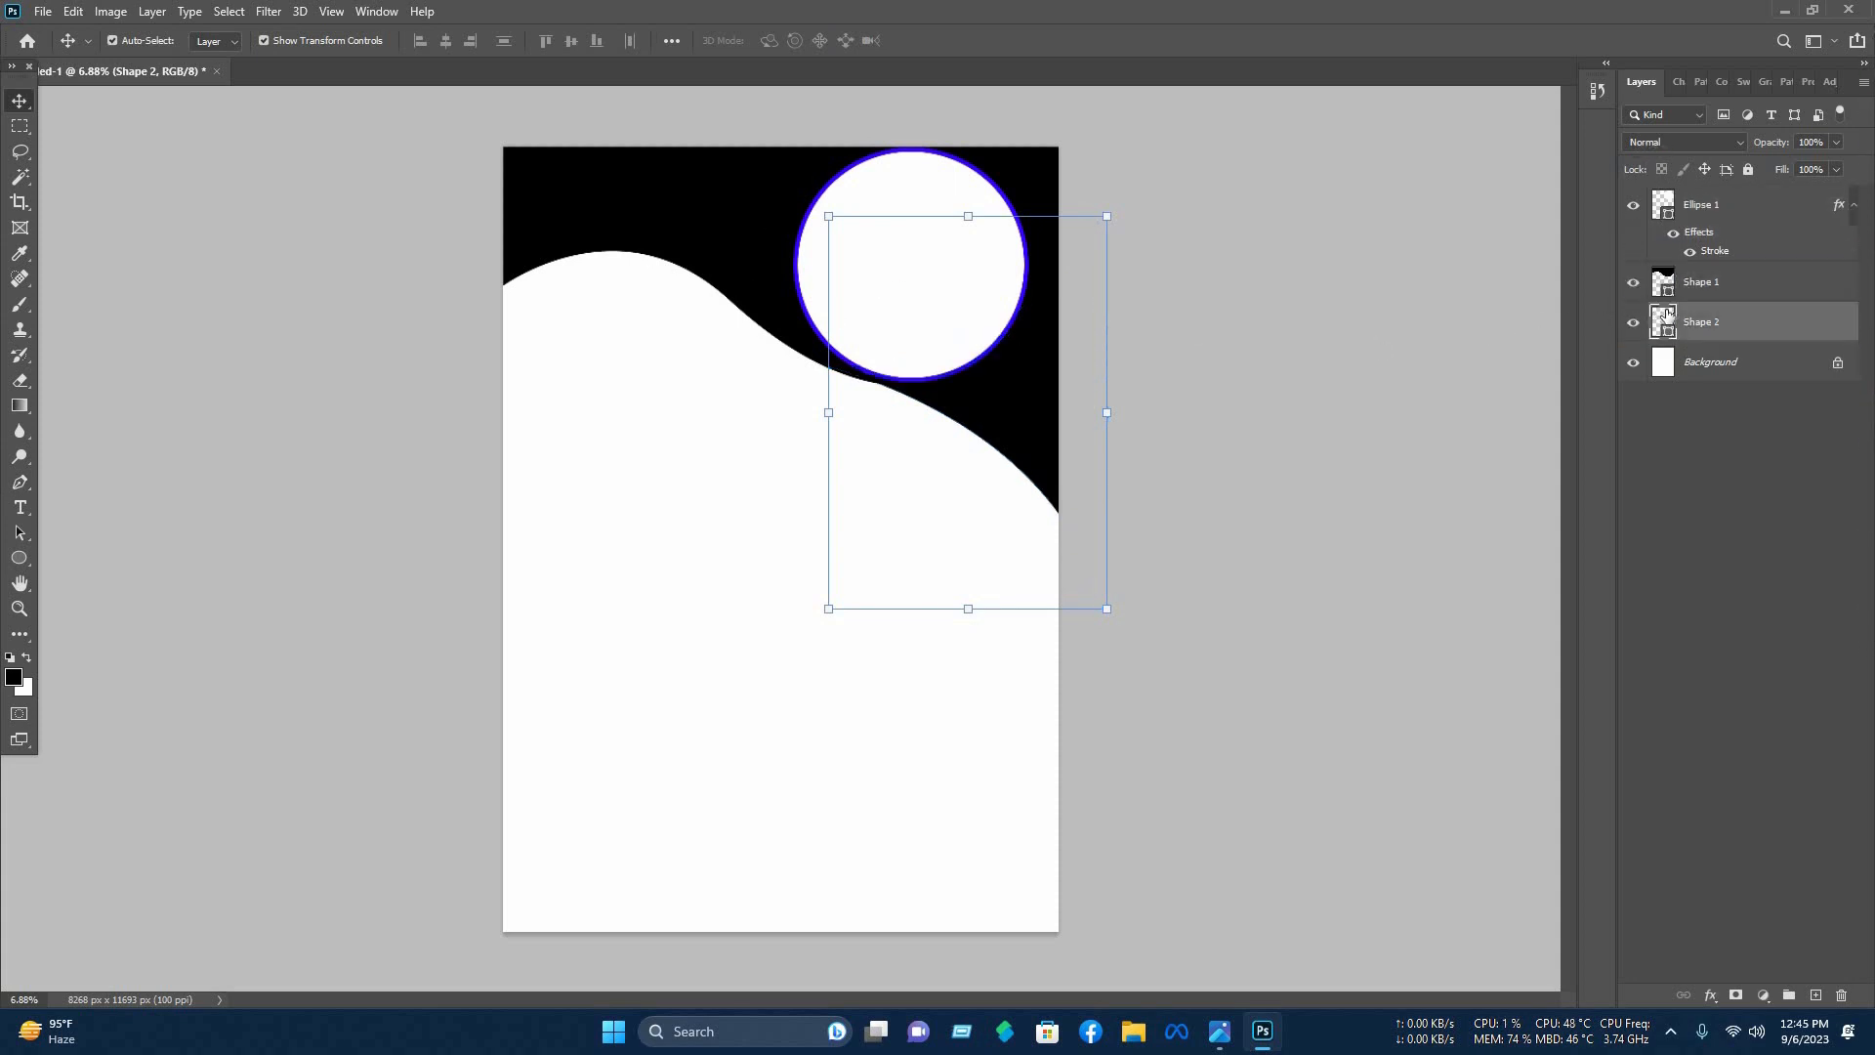
text(ff0000)
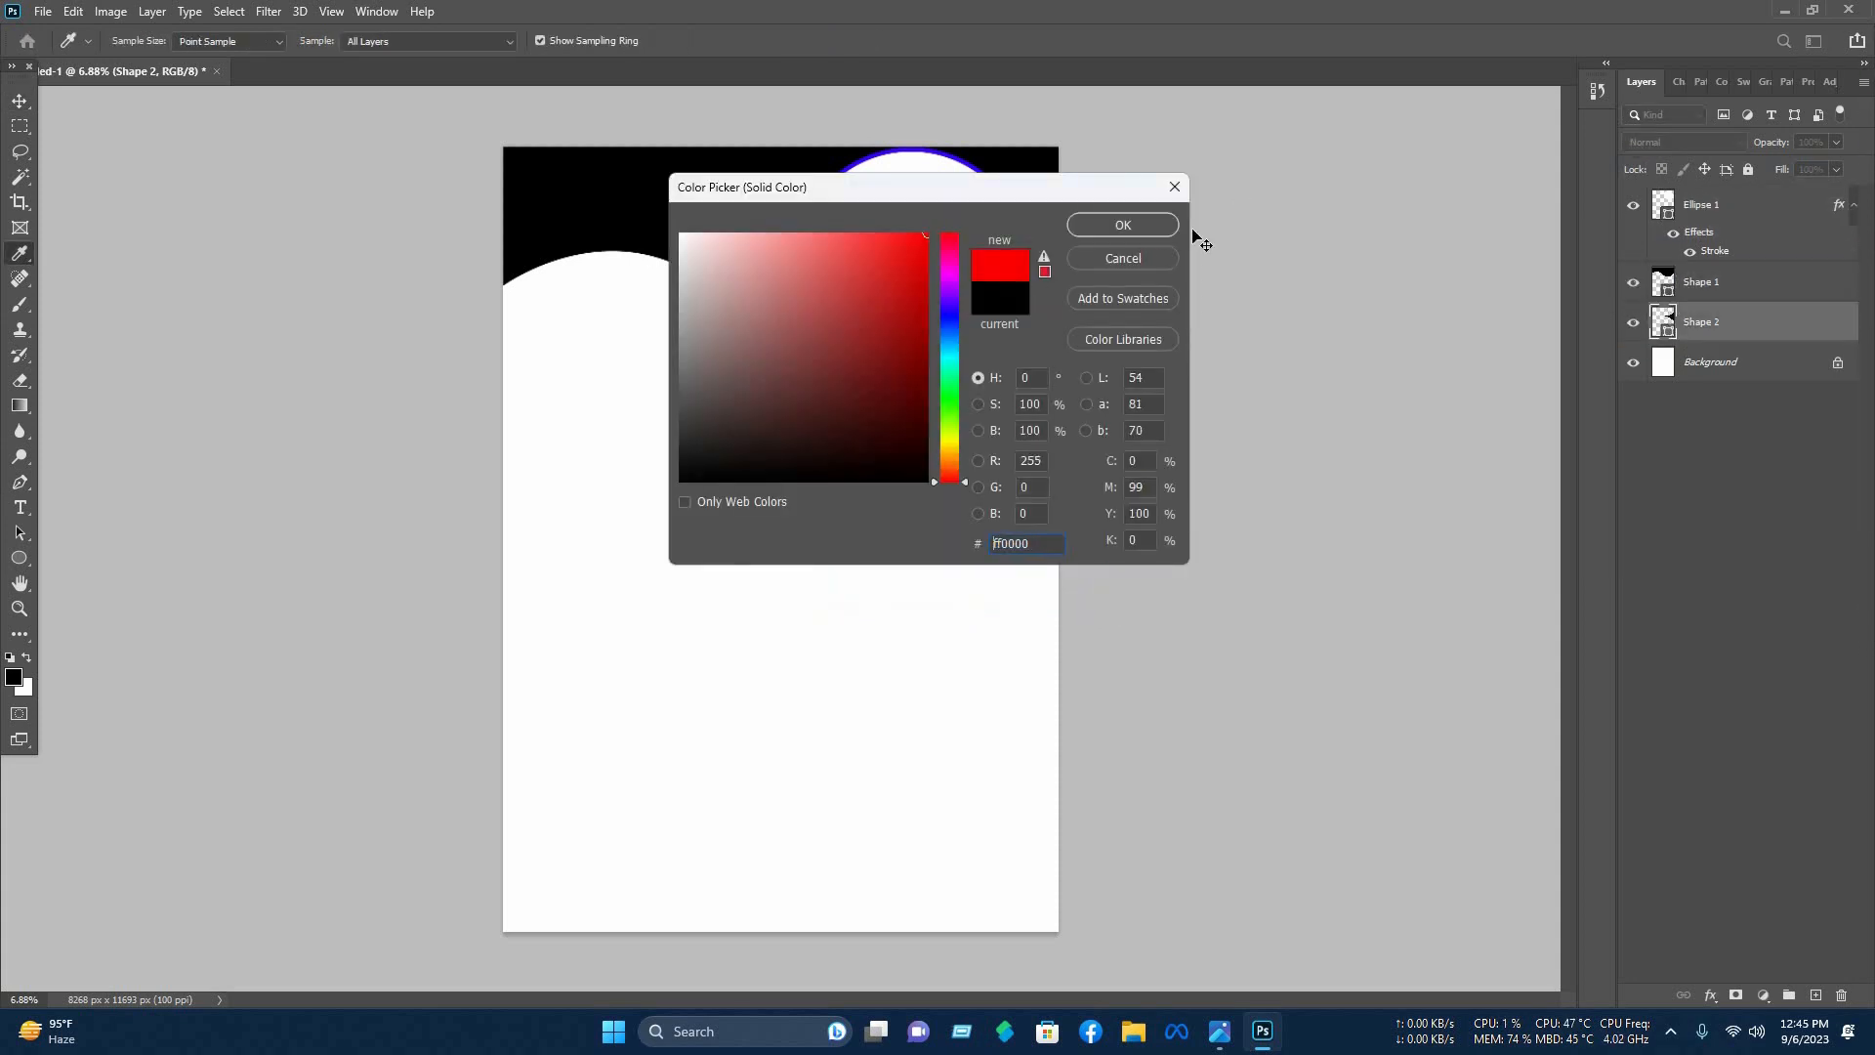
key(Return)
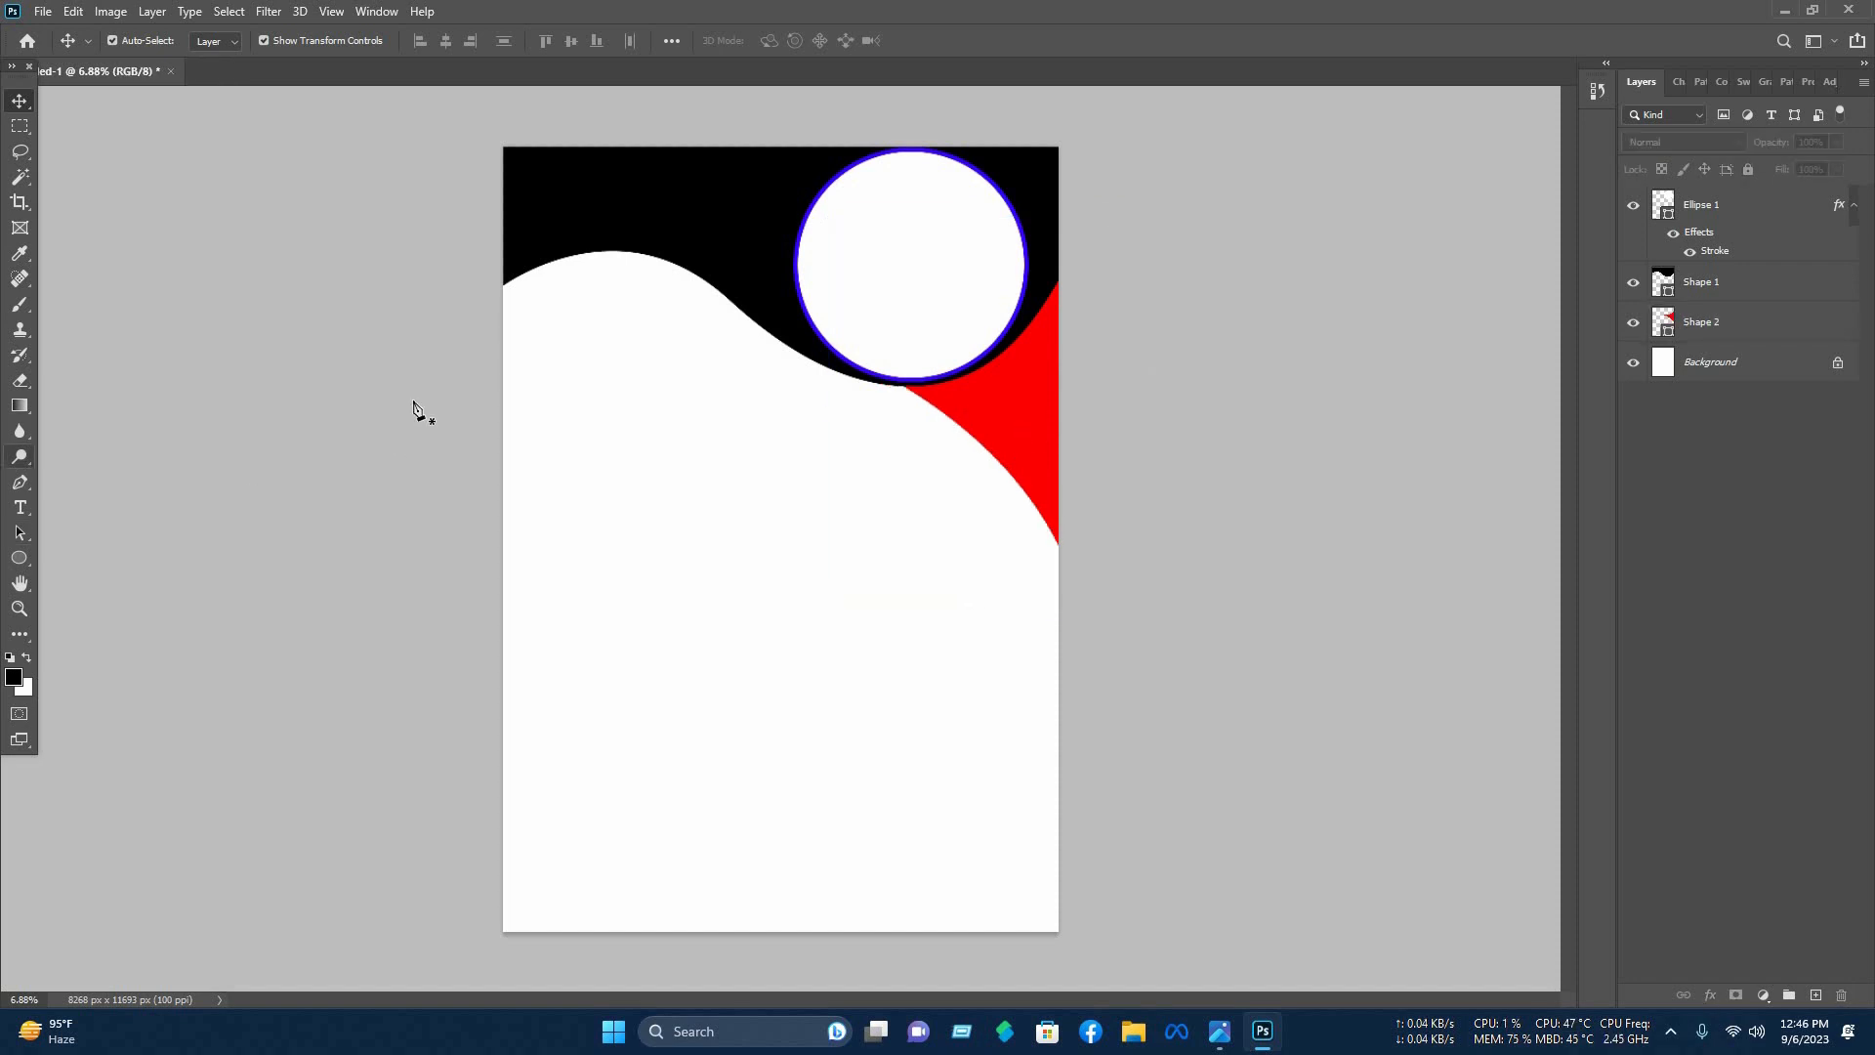
Draw a closed wave shape with the Pen tool, its lower edge following the black wave from the page's left edge to below the circle.
click(20, 483)
click(499, 356)
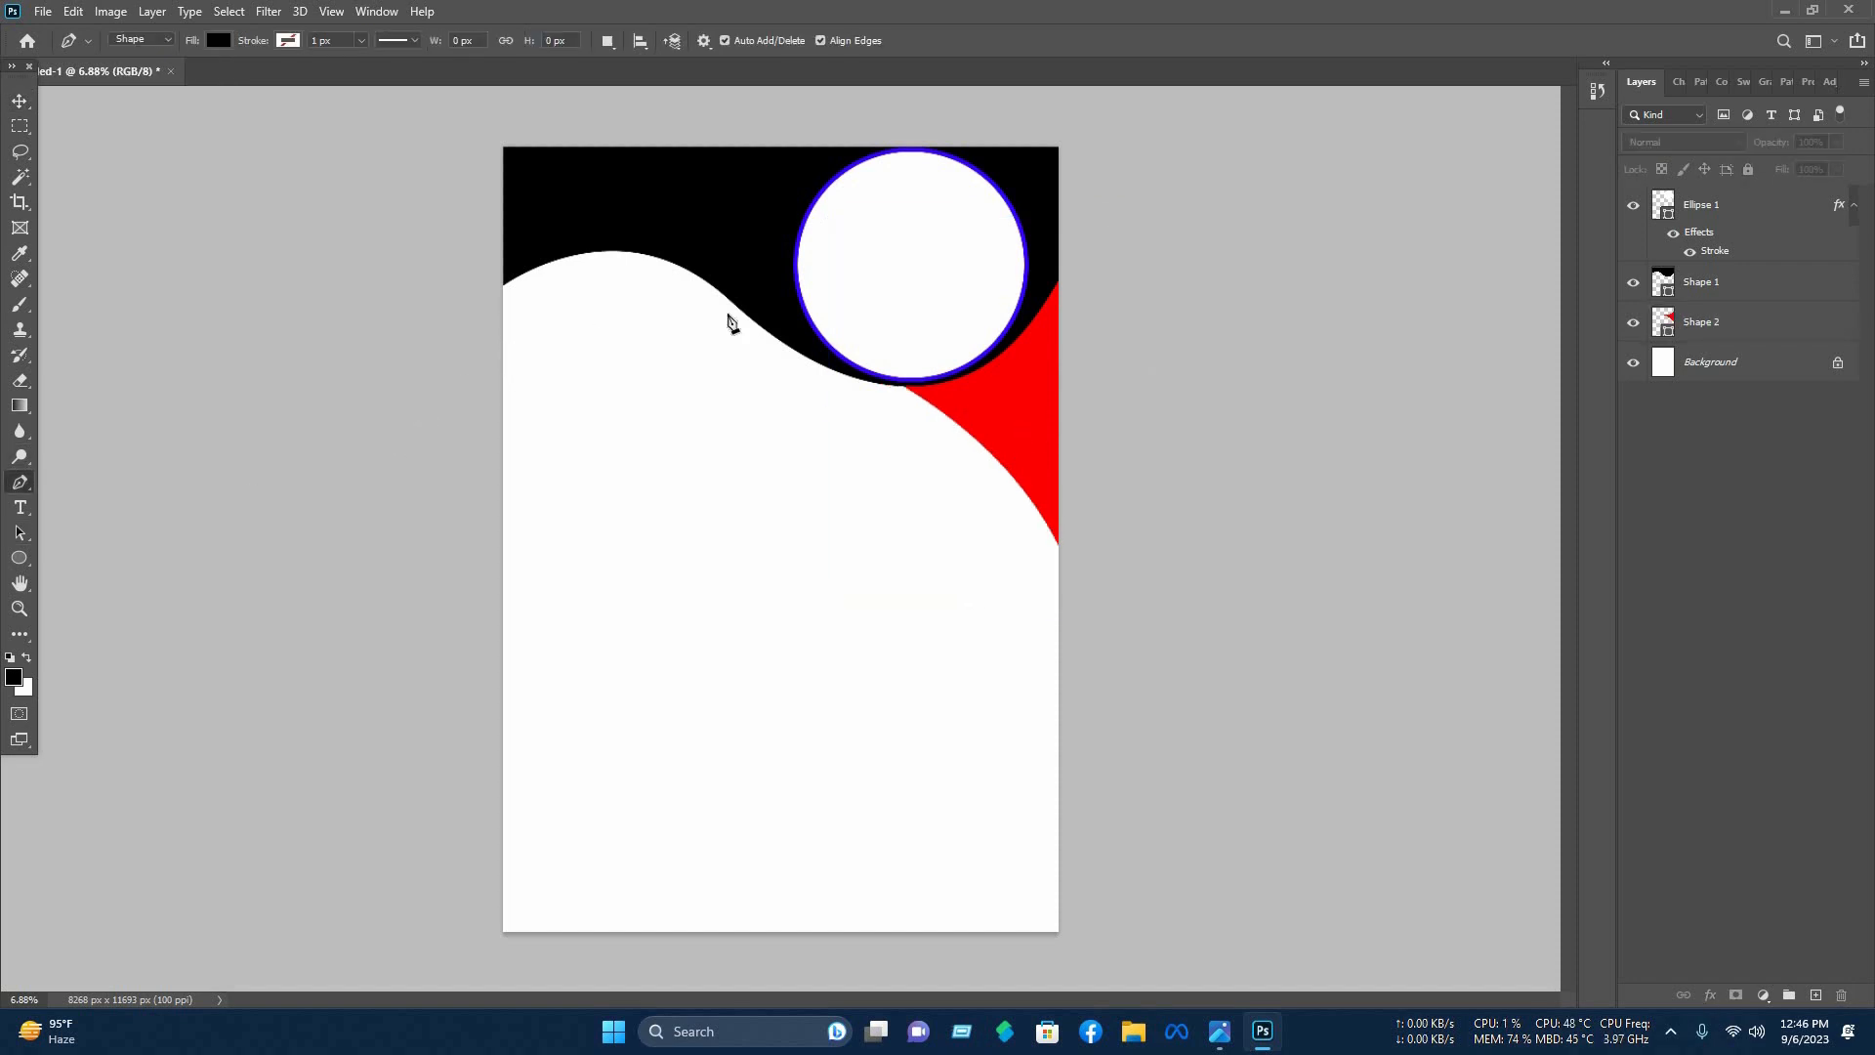
drag(708, 328, 719, 332)
drag(805, 395, 959, 377)
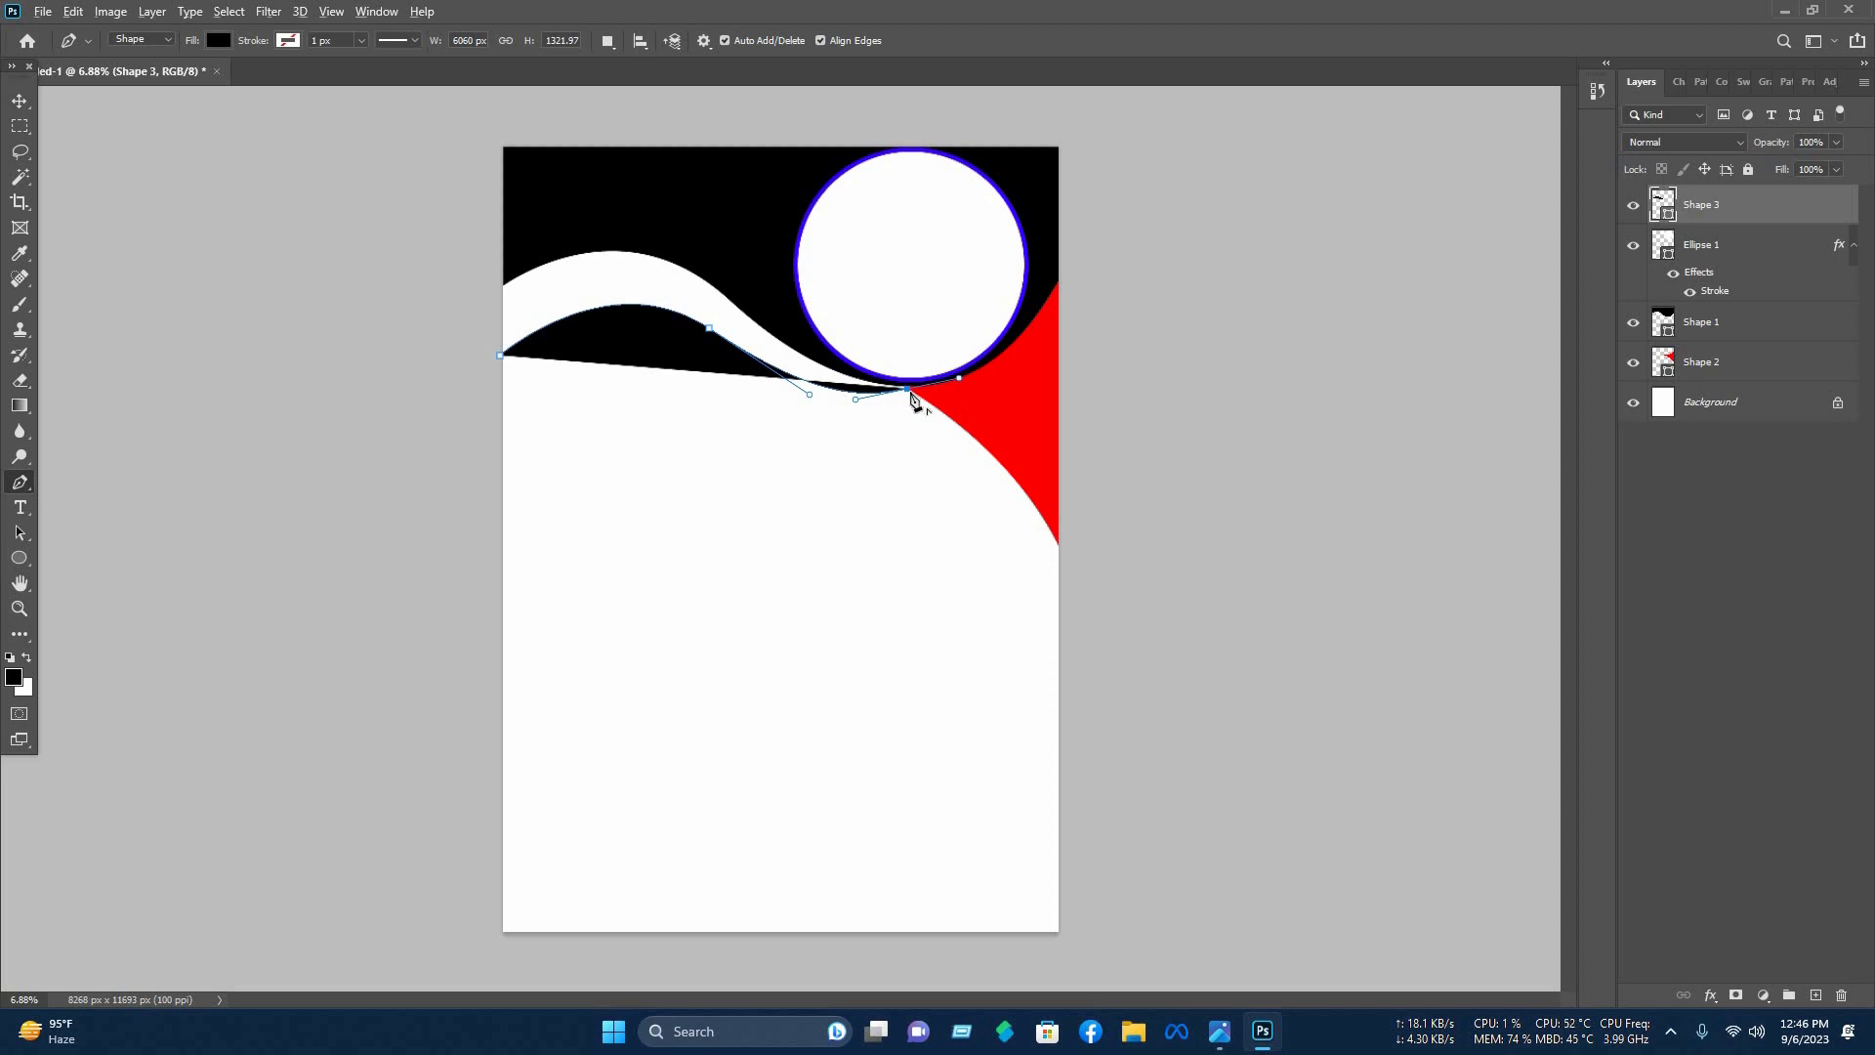
click(1004, 307)
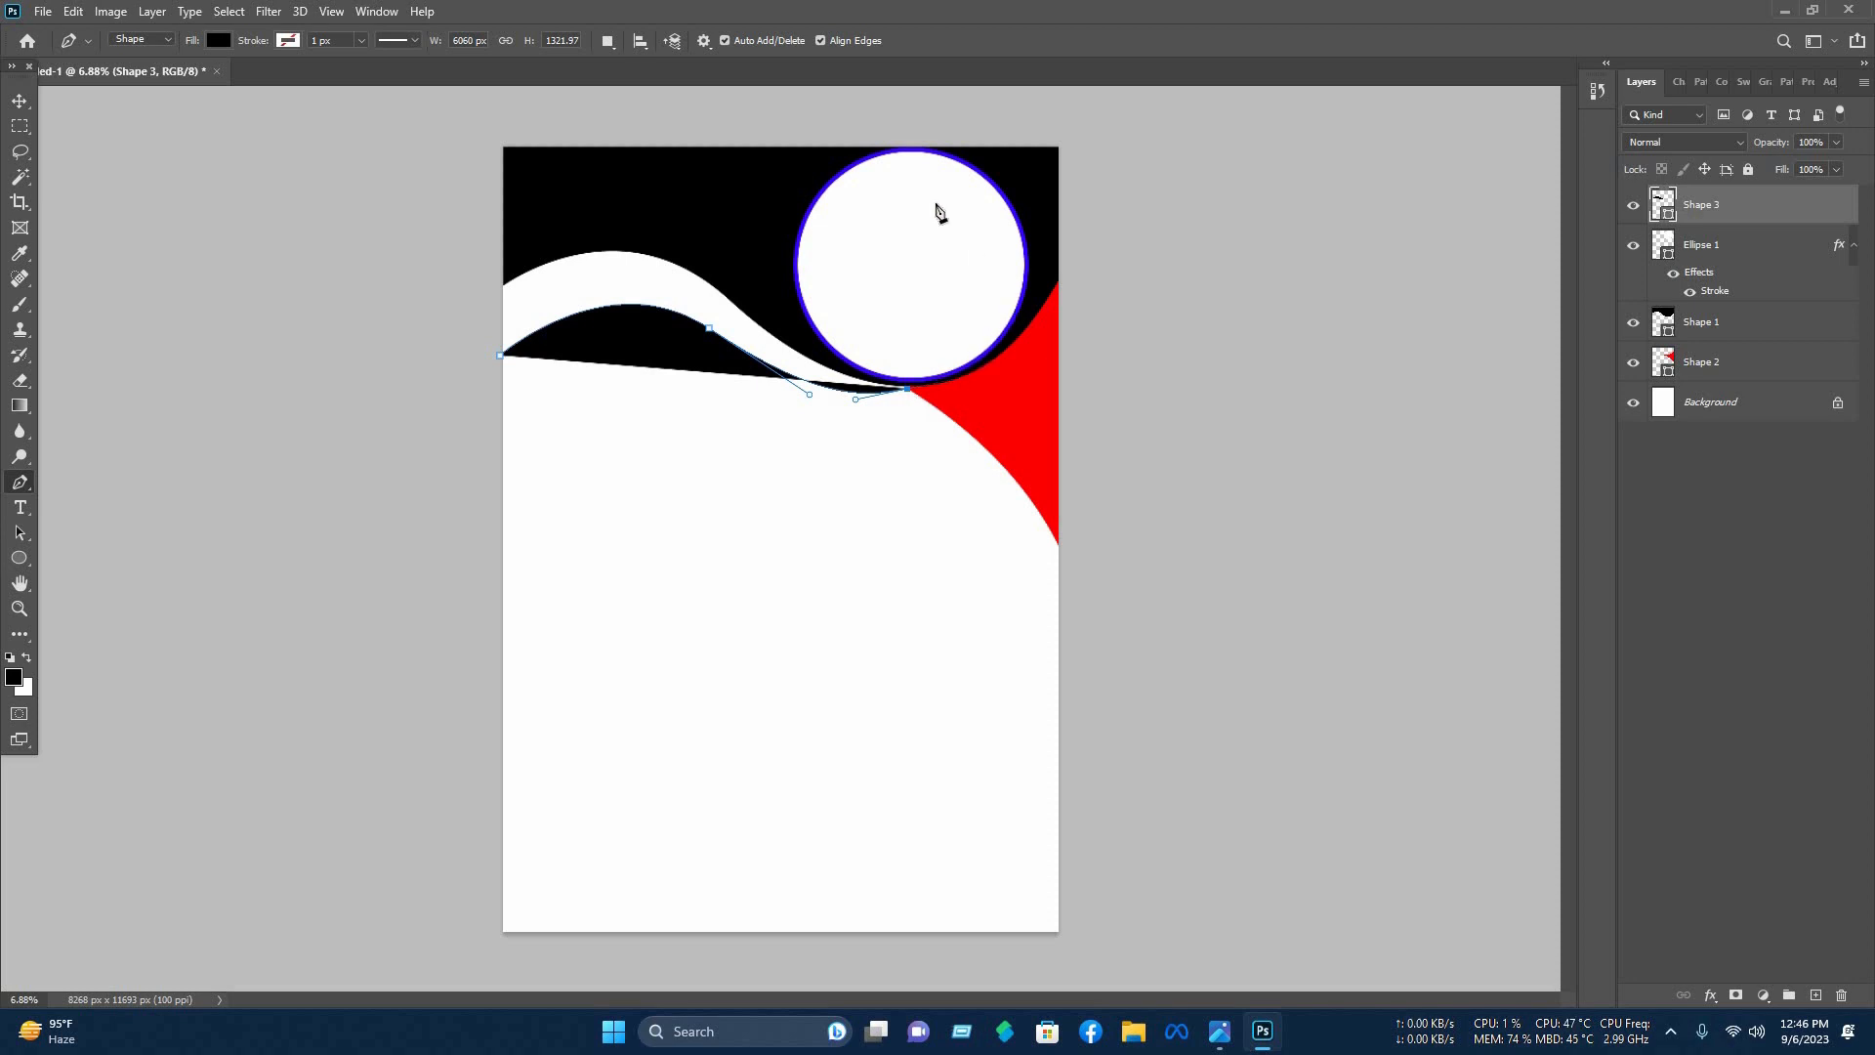
click(602, 173)
click(461, 210)
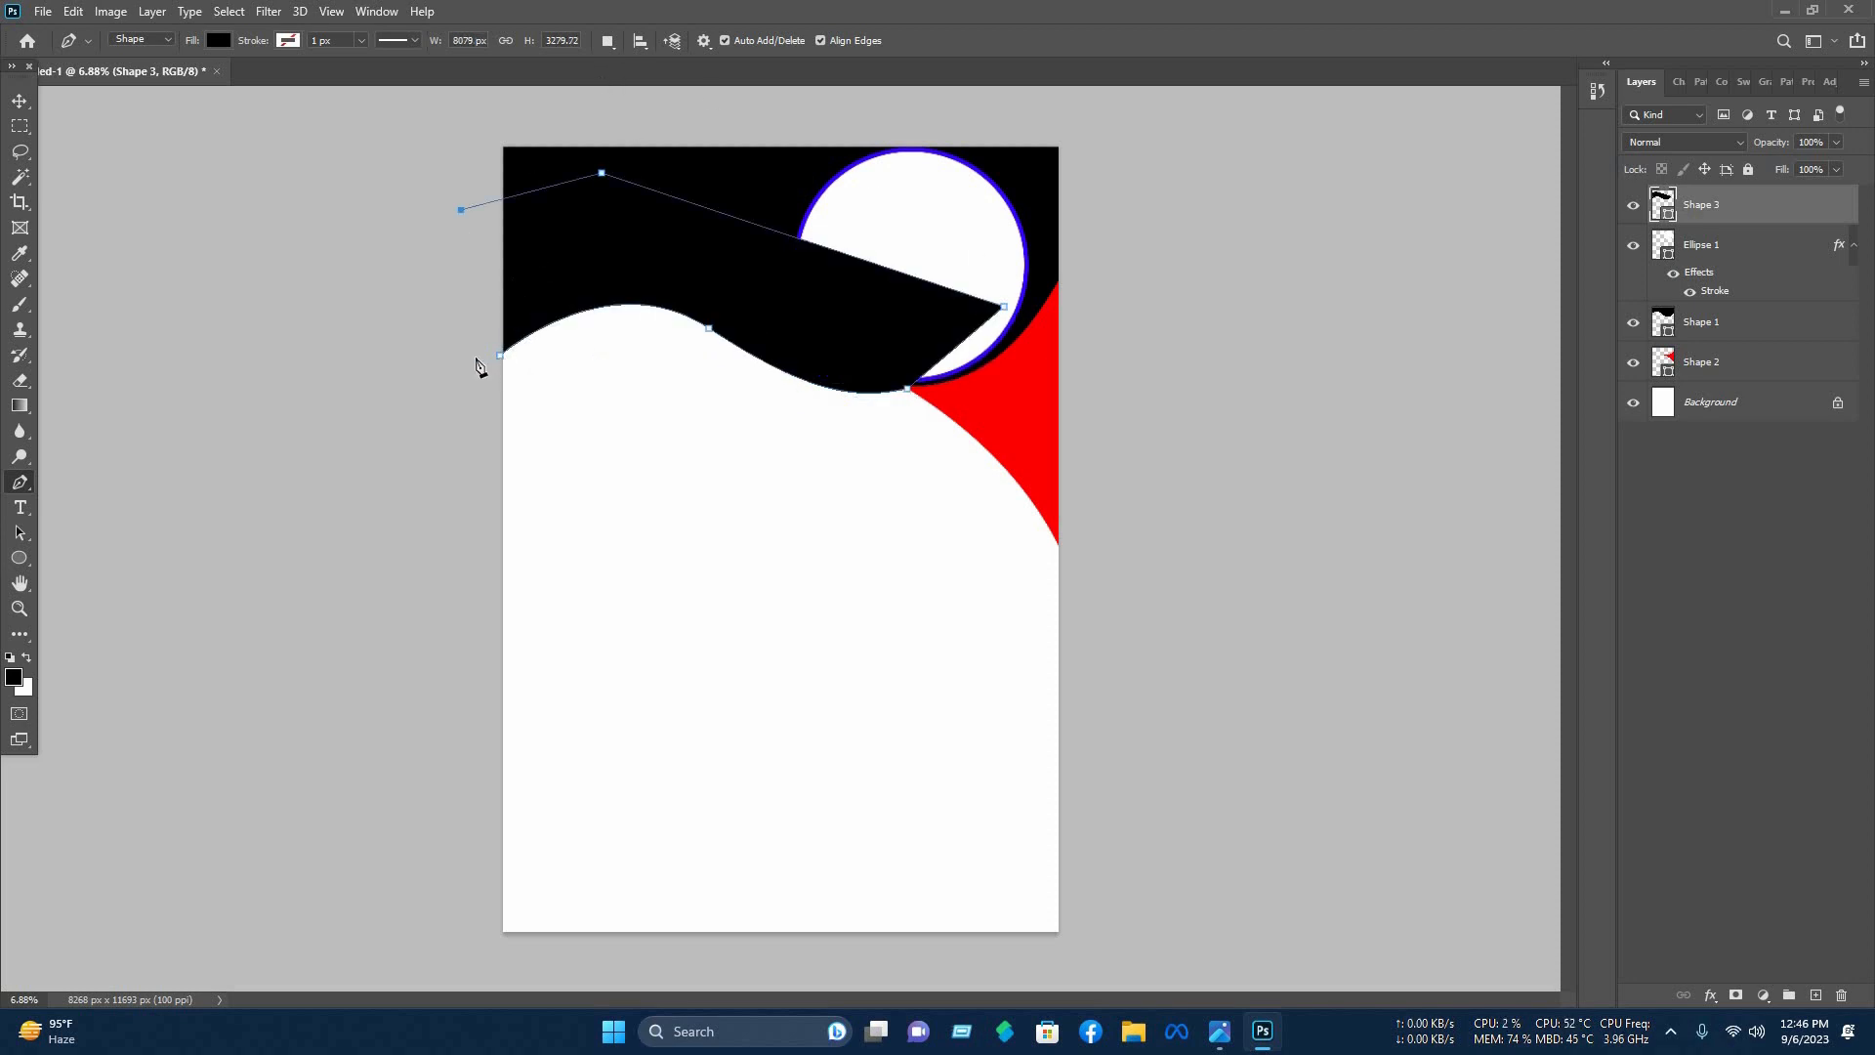
click(475, 358)
click(500, 356)
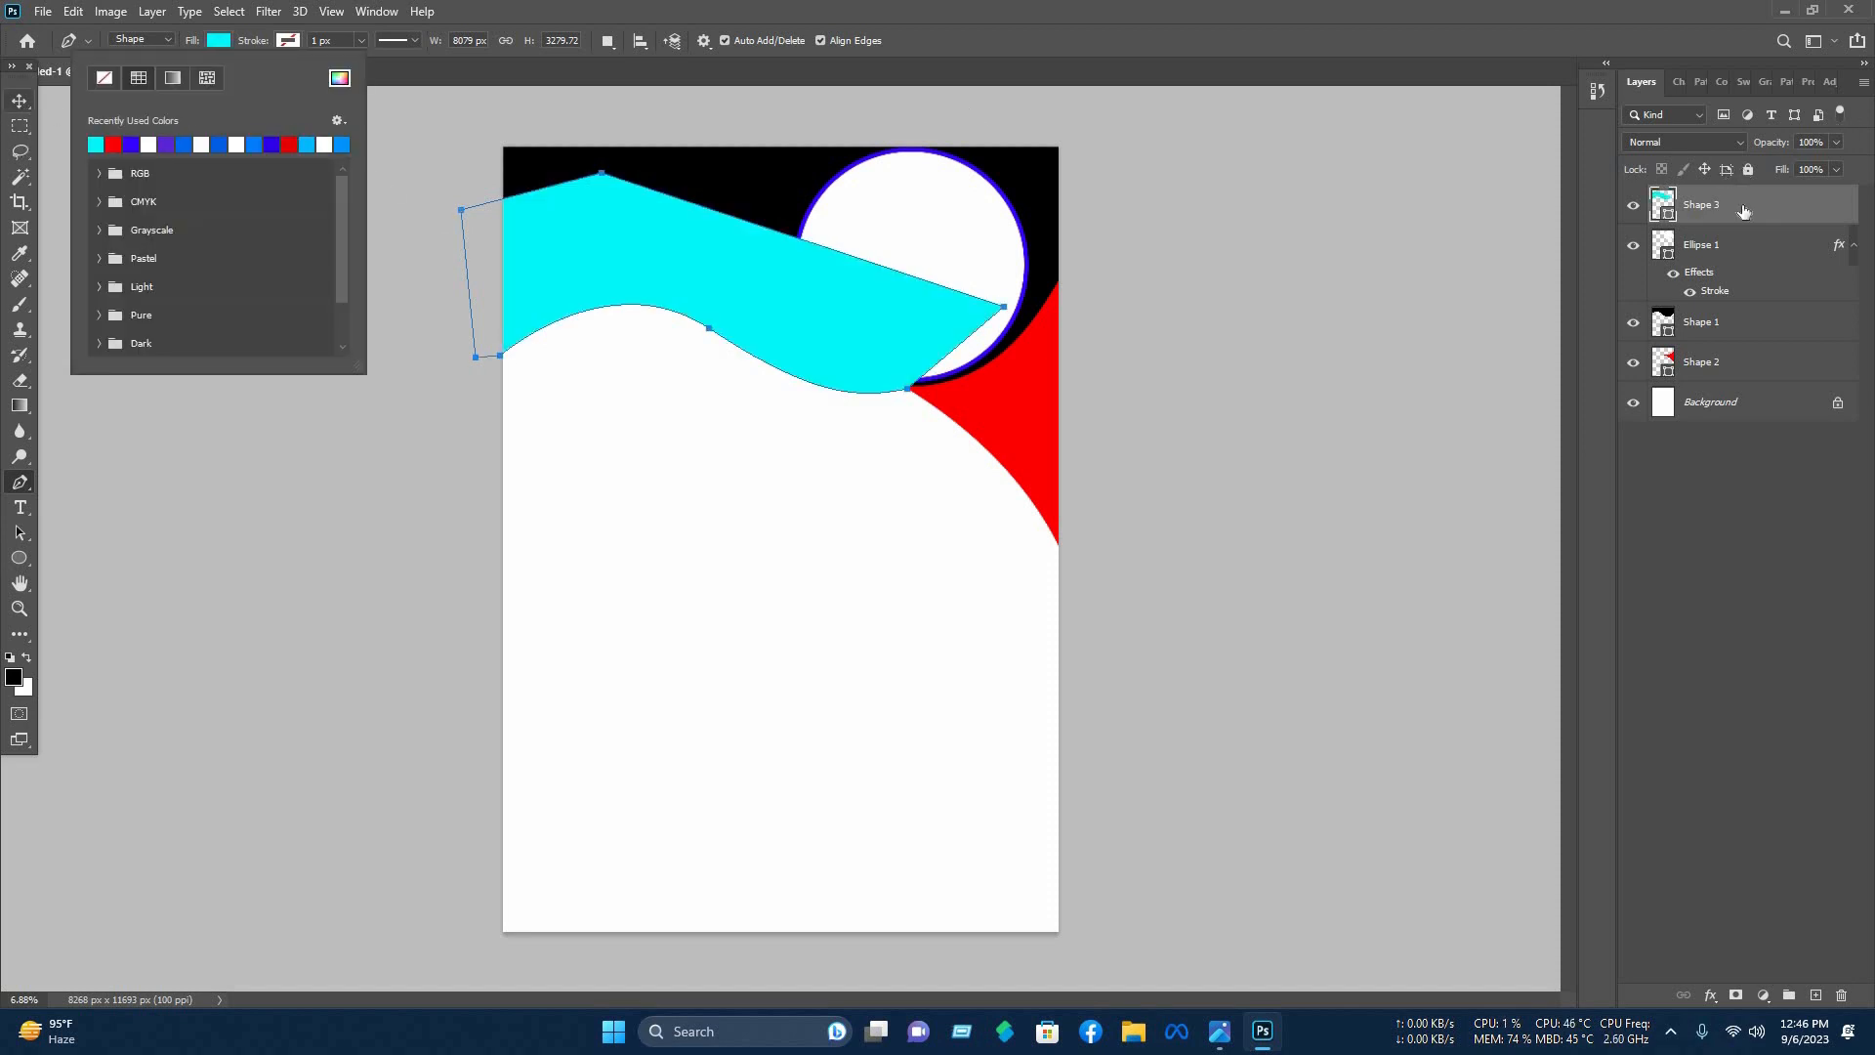
Fill the new wave shape with cyan and move its layer directly above the background.
drag(1744, 211, 1734, 382)
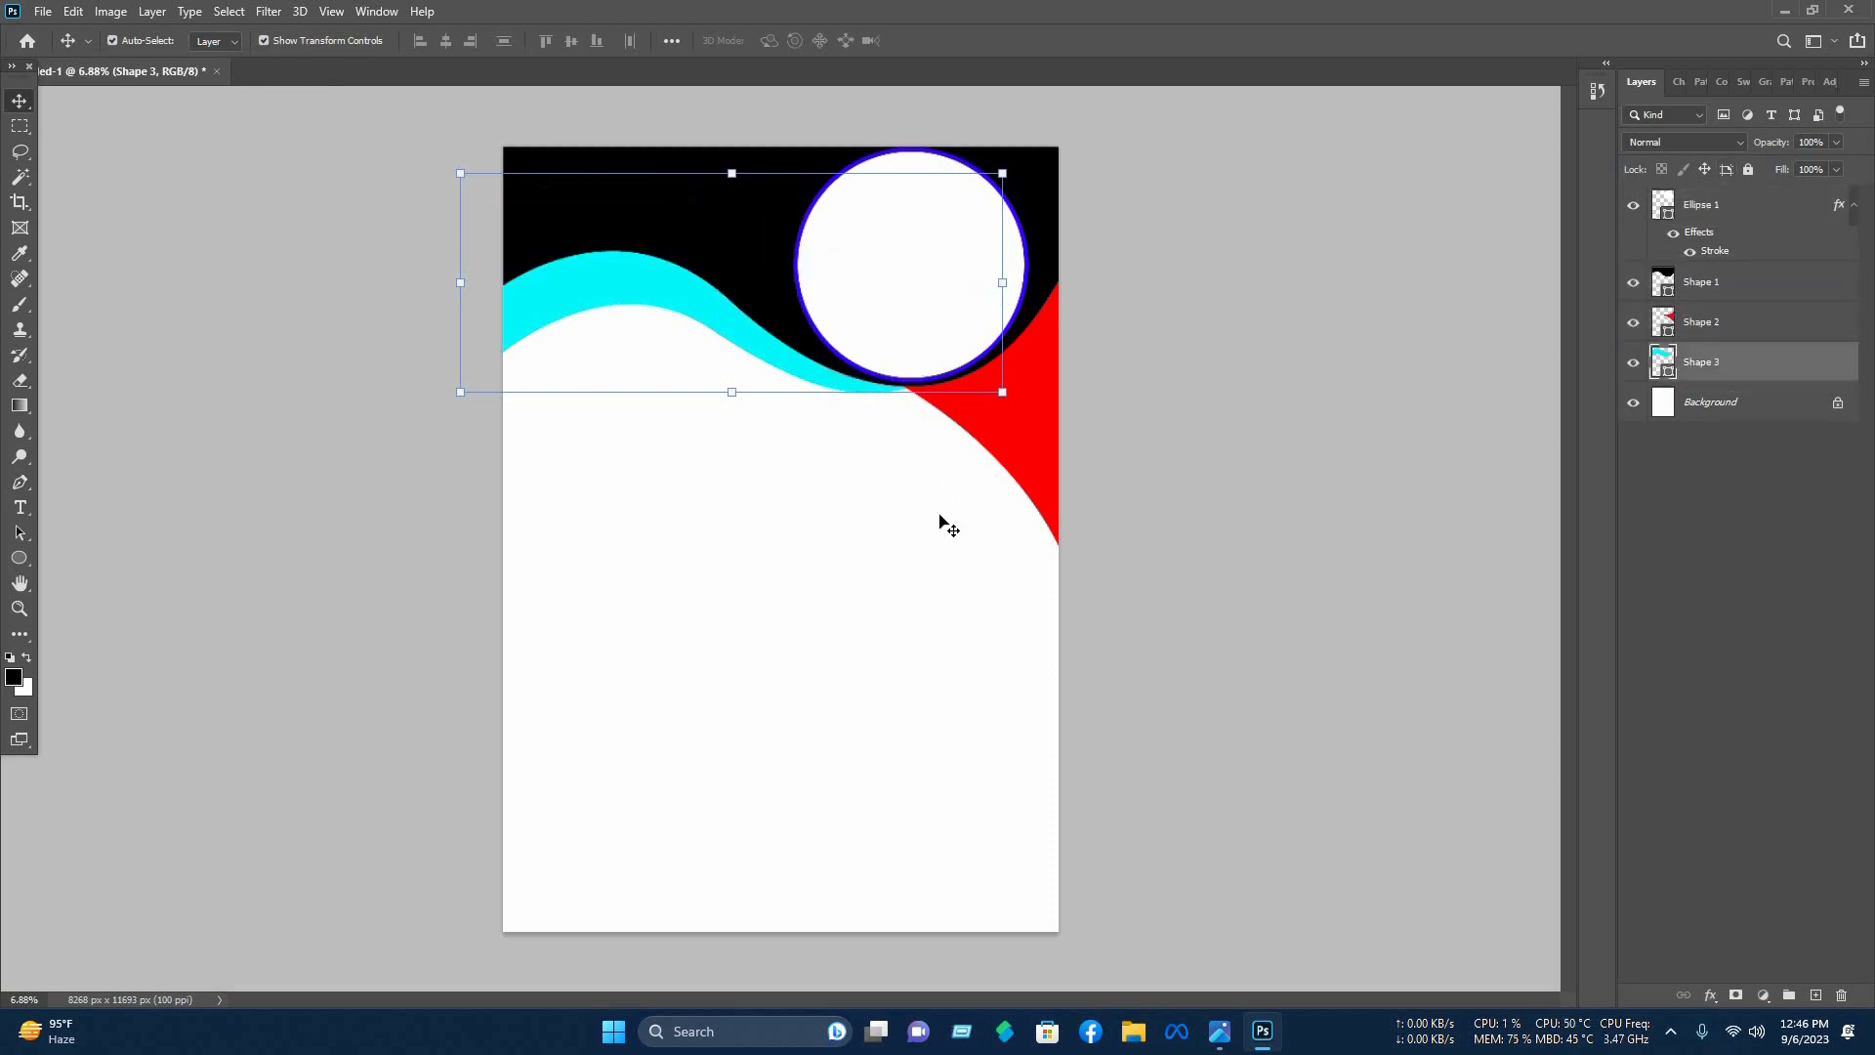
click(857, 404)
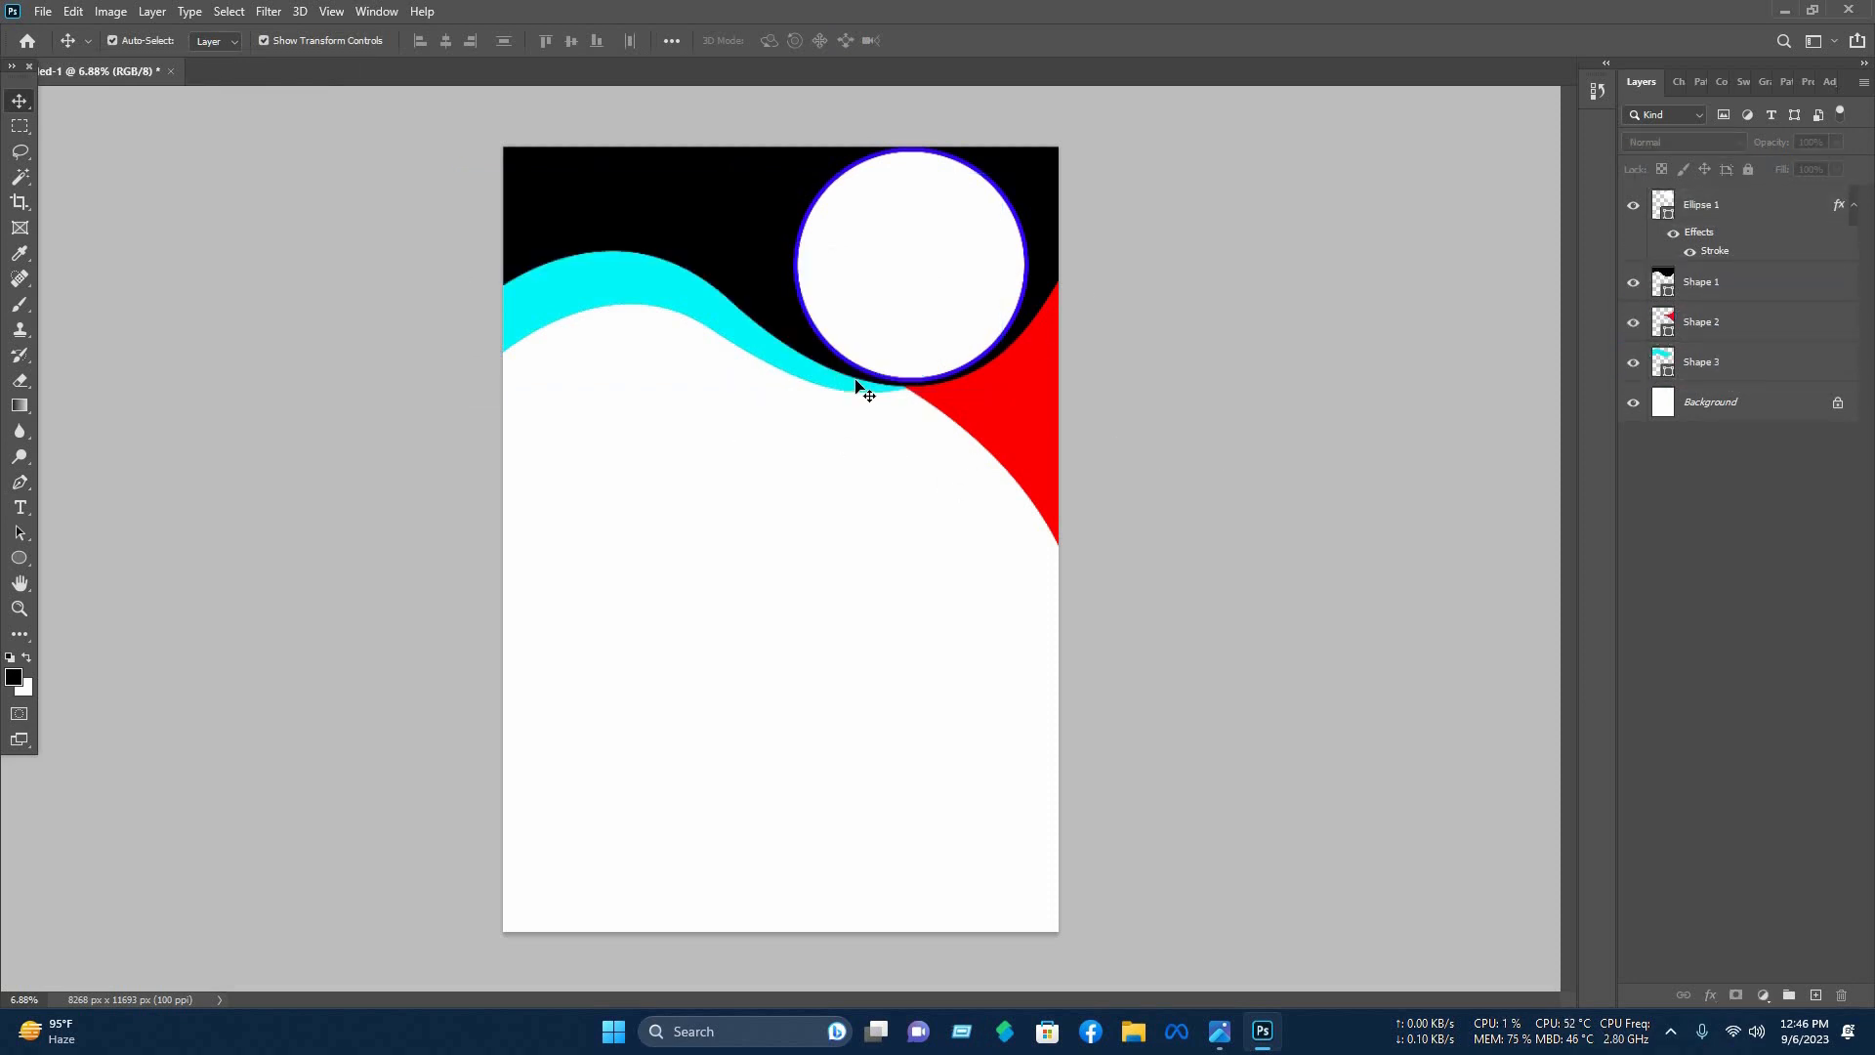
Duplicate the cyan wave, place a slightly enlarged copy beneath it and fill the copy with green 35fa00.
click(733, 361)
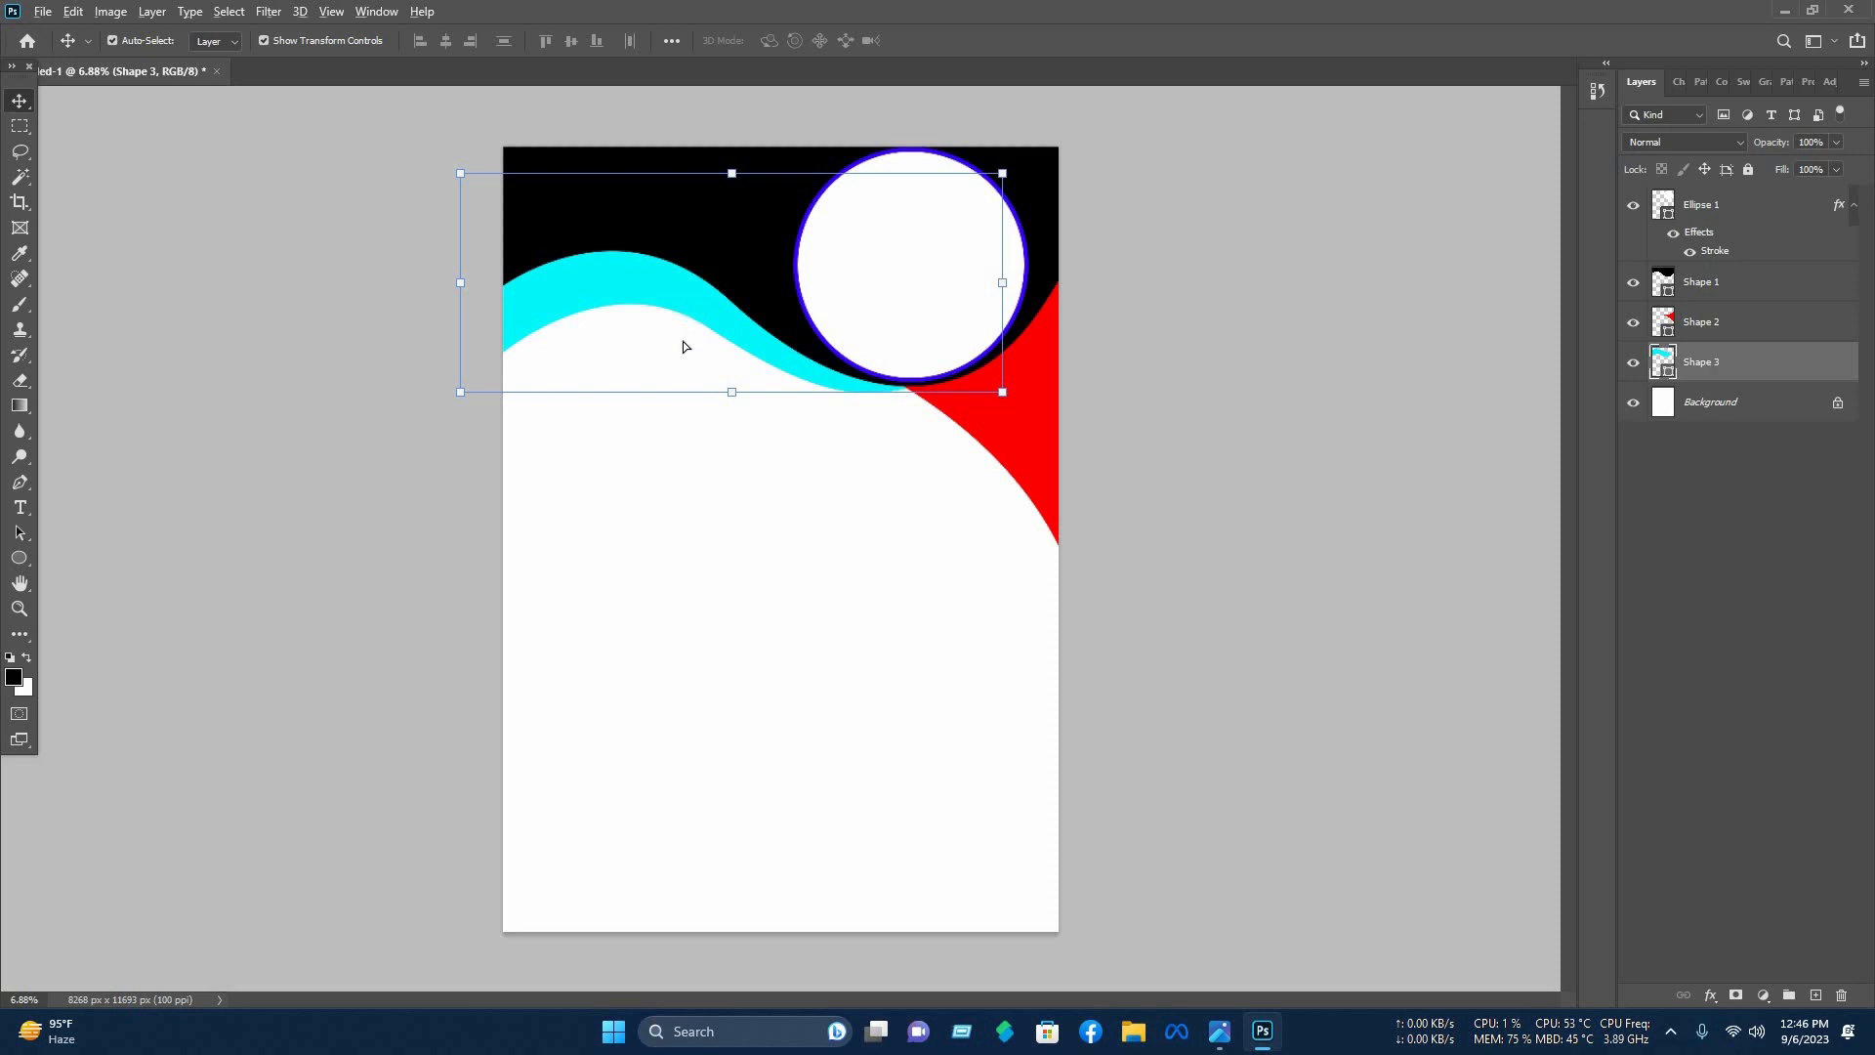
drag(684, 347, 1664, 396)
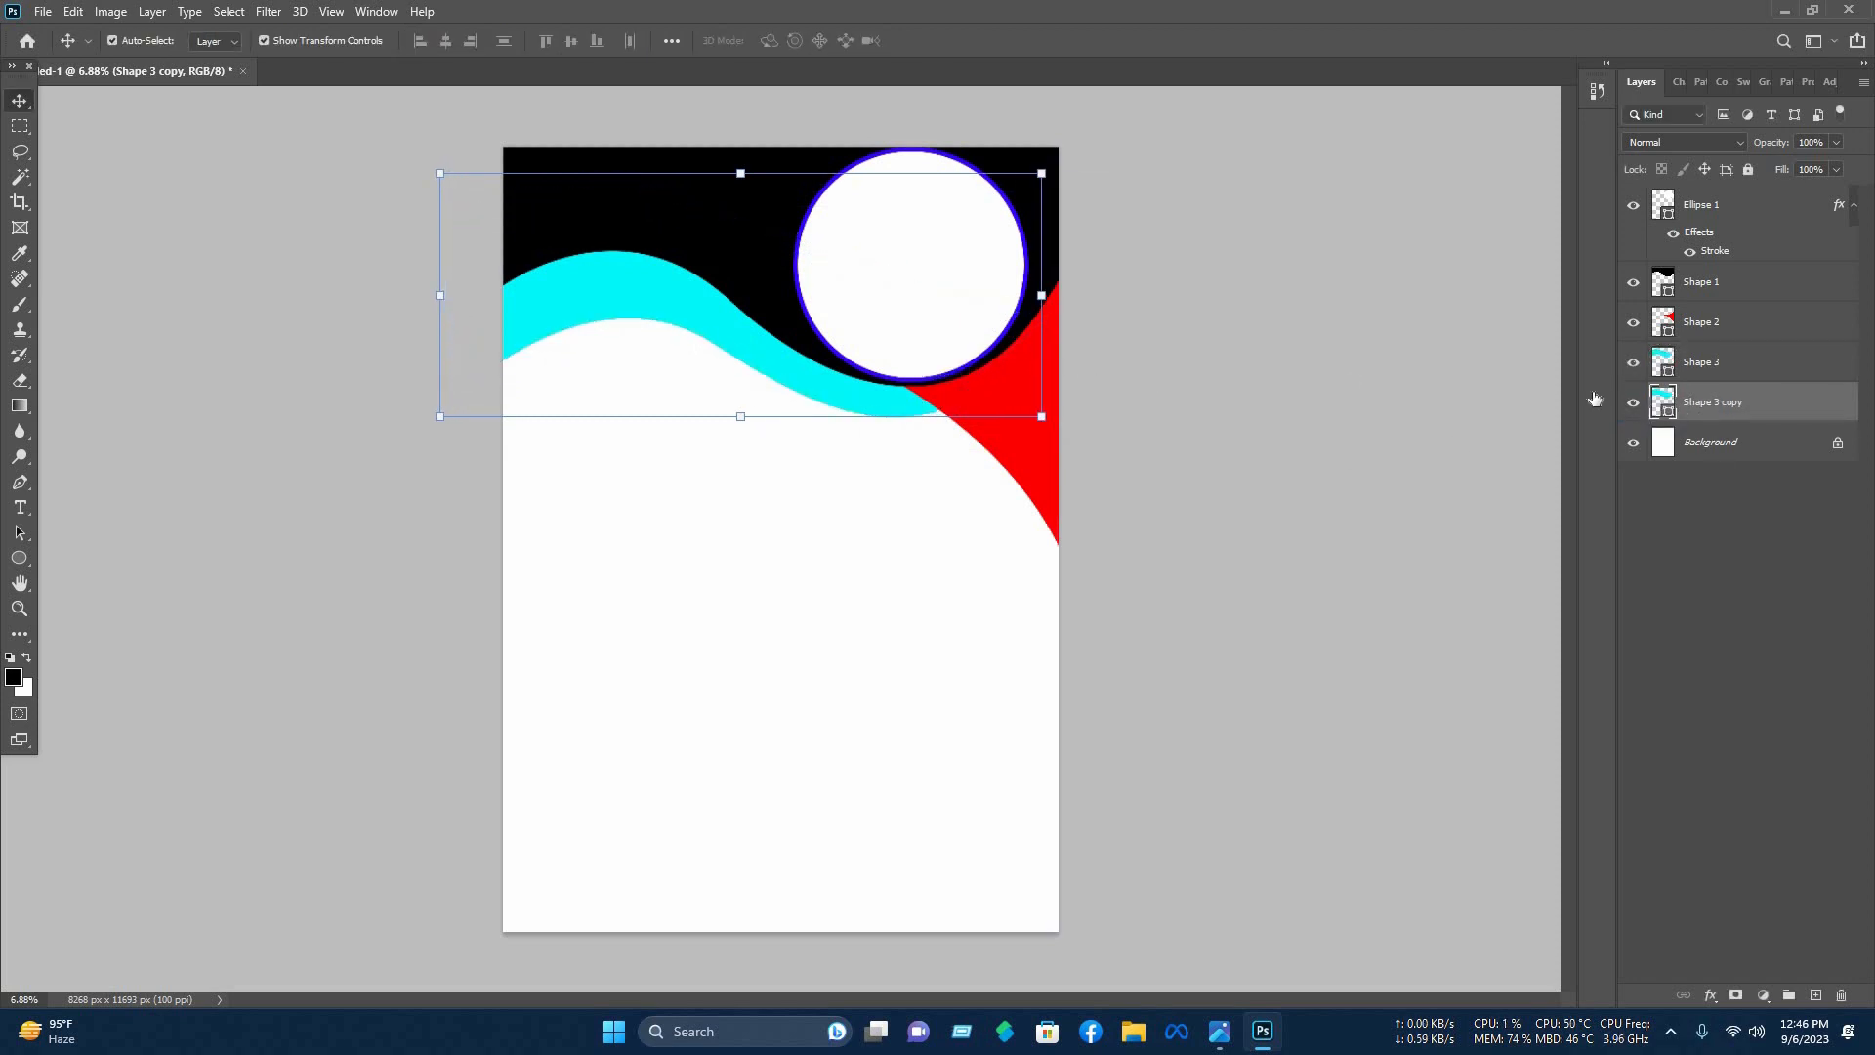
drag(950, 370, 953, 407)
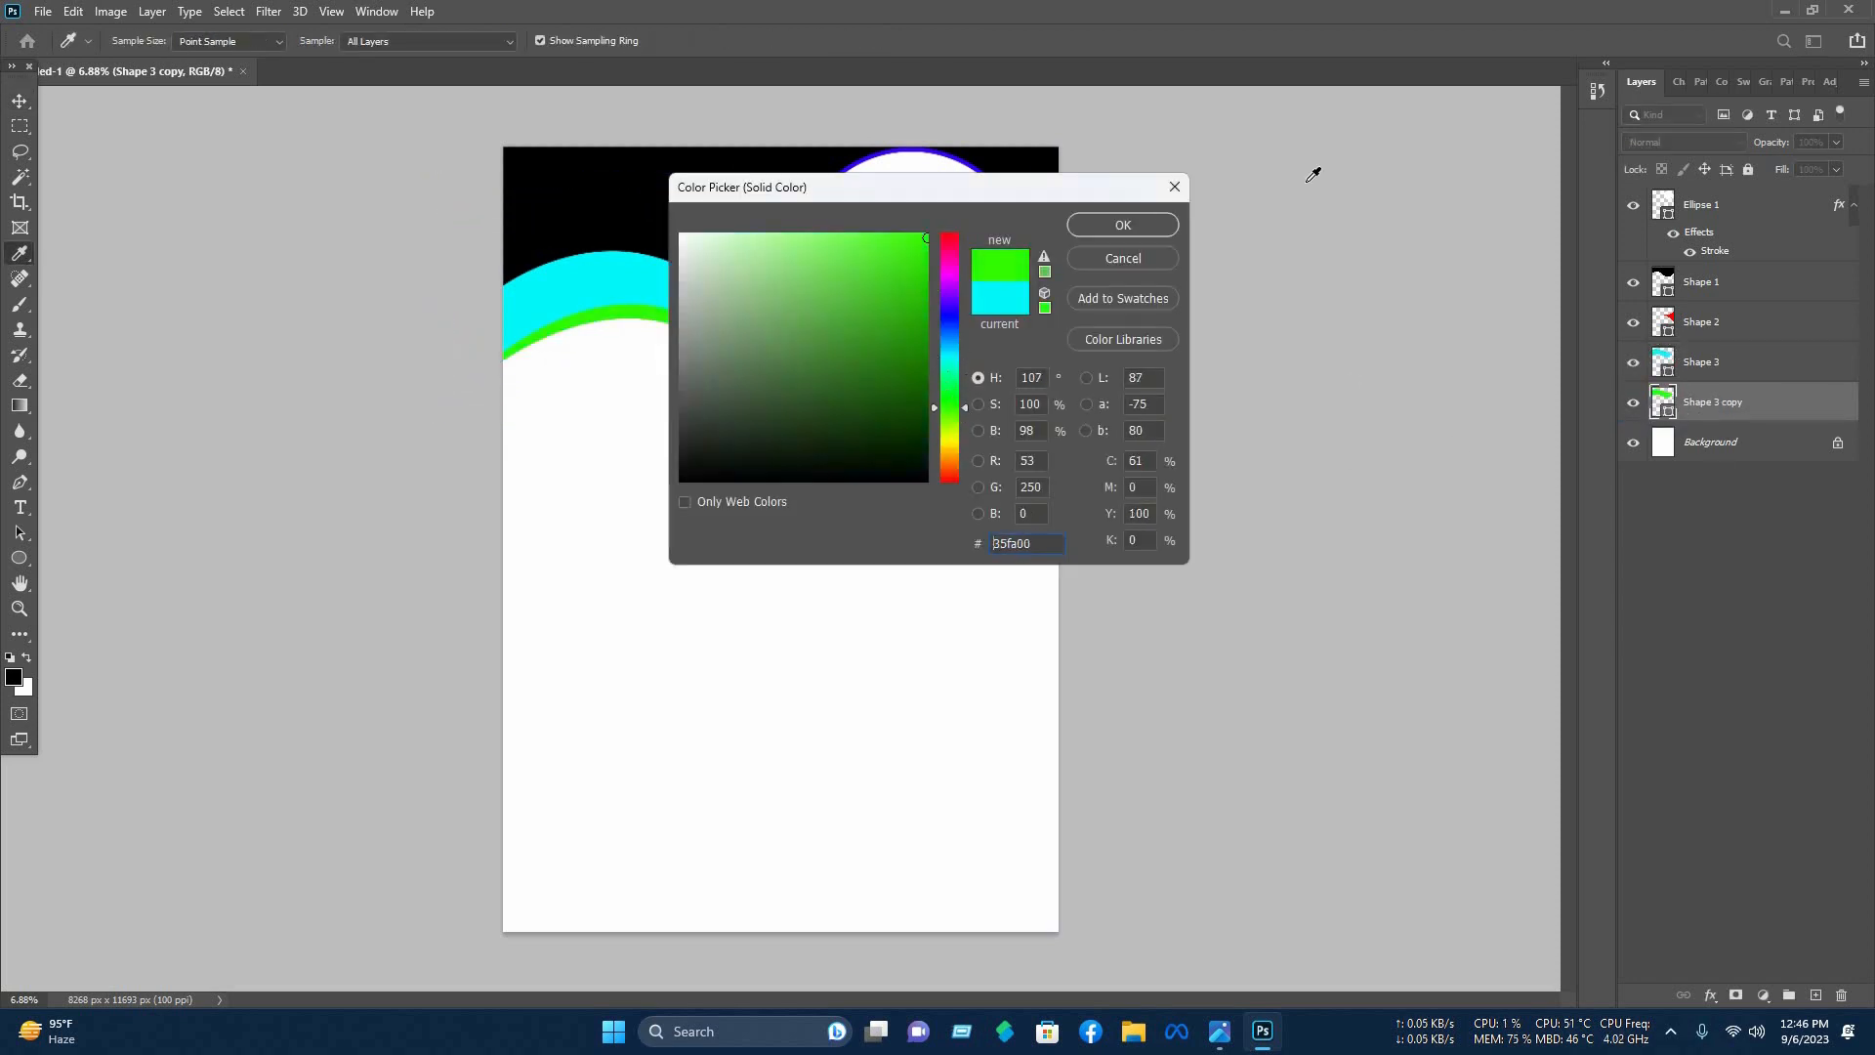
key(Return)
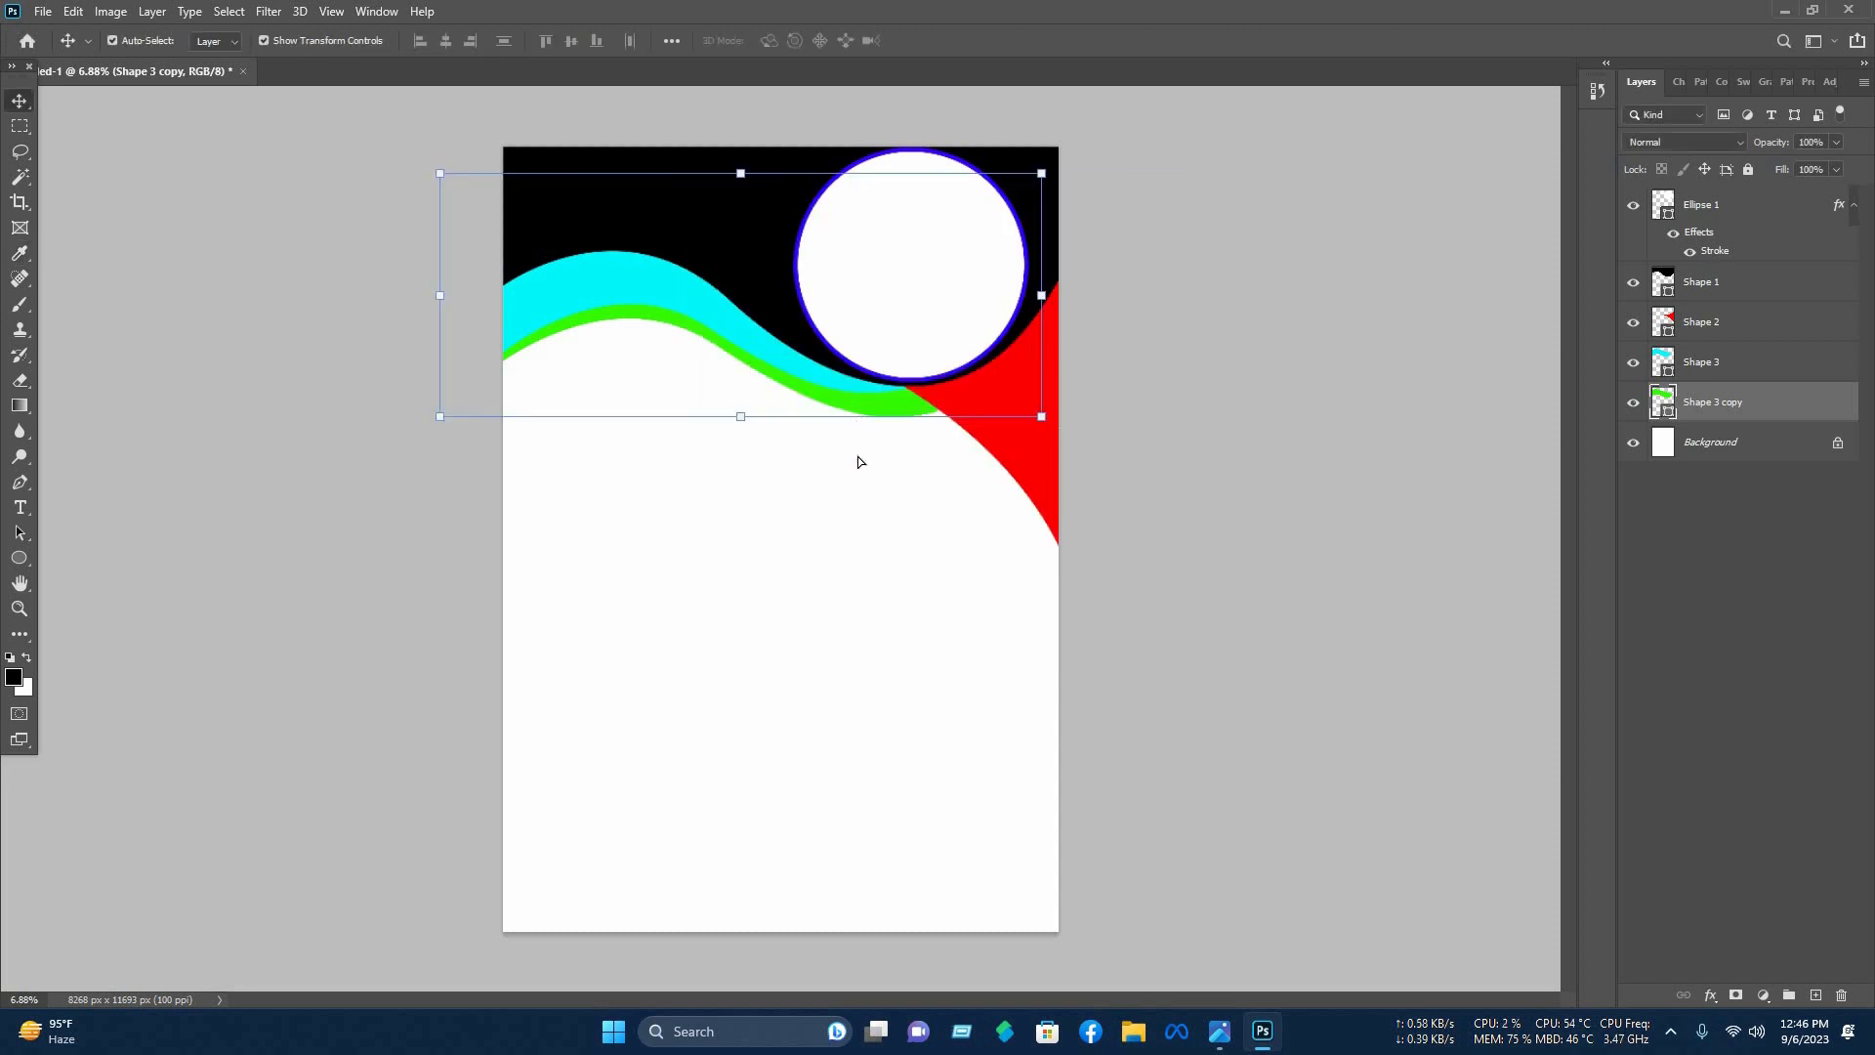
Nudge the green wave down to widen its band below the cyan wave.
key(shift+Down)
key(shift+Down)
key(shift+Down)
key(shift+Down)
key(shift+Down)
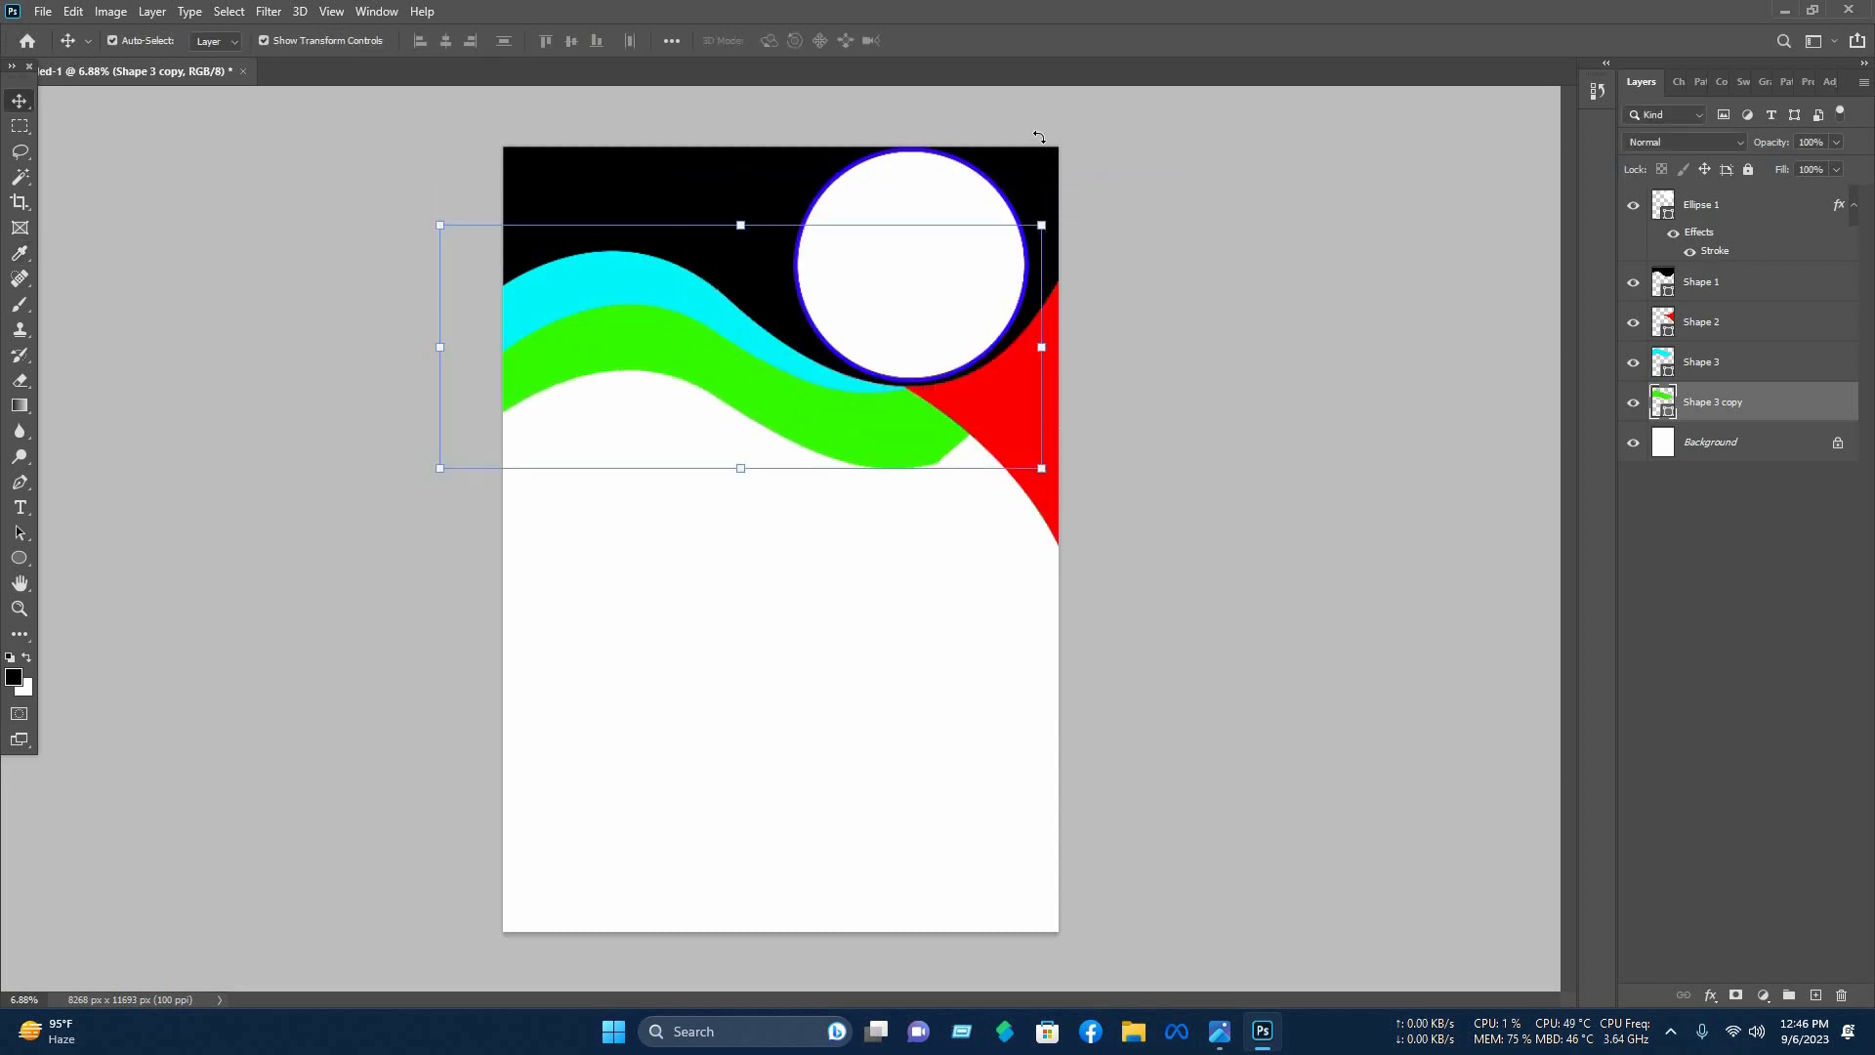
Rotate the green wave about 14° counterclockwise and shift it up so its tip tapers to a point beneath the circle.
drag(1038, 137, 980, 75)
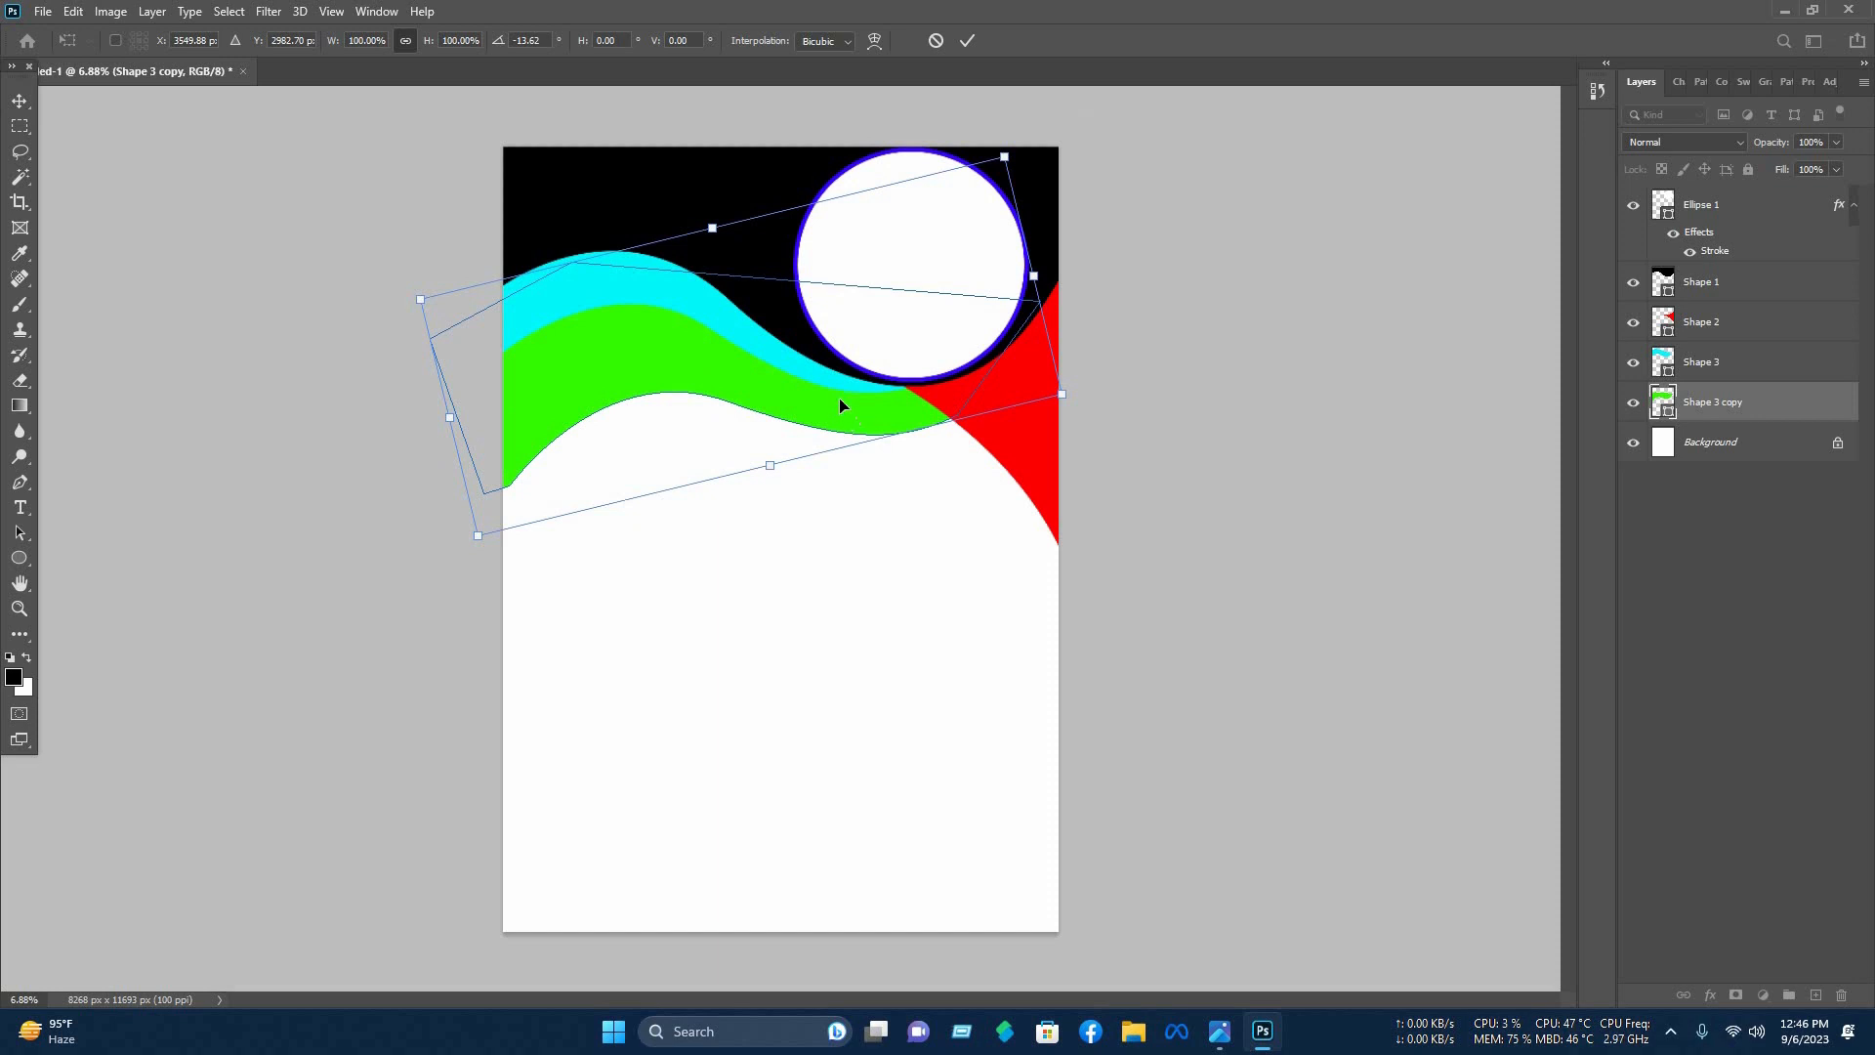
drag(851, 434, 827, 400)
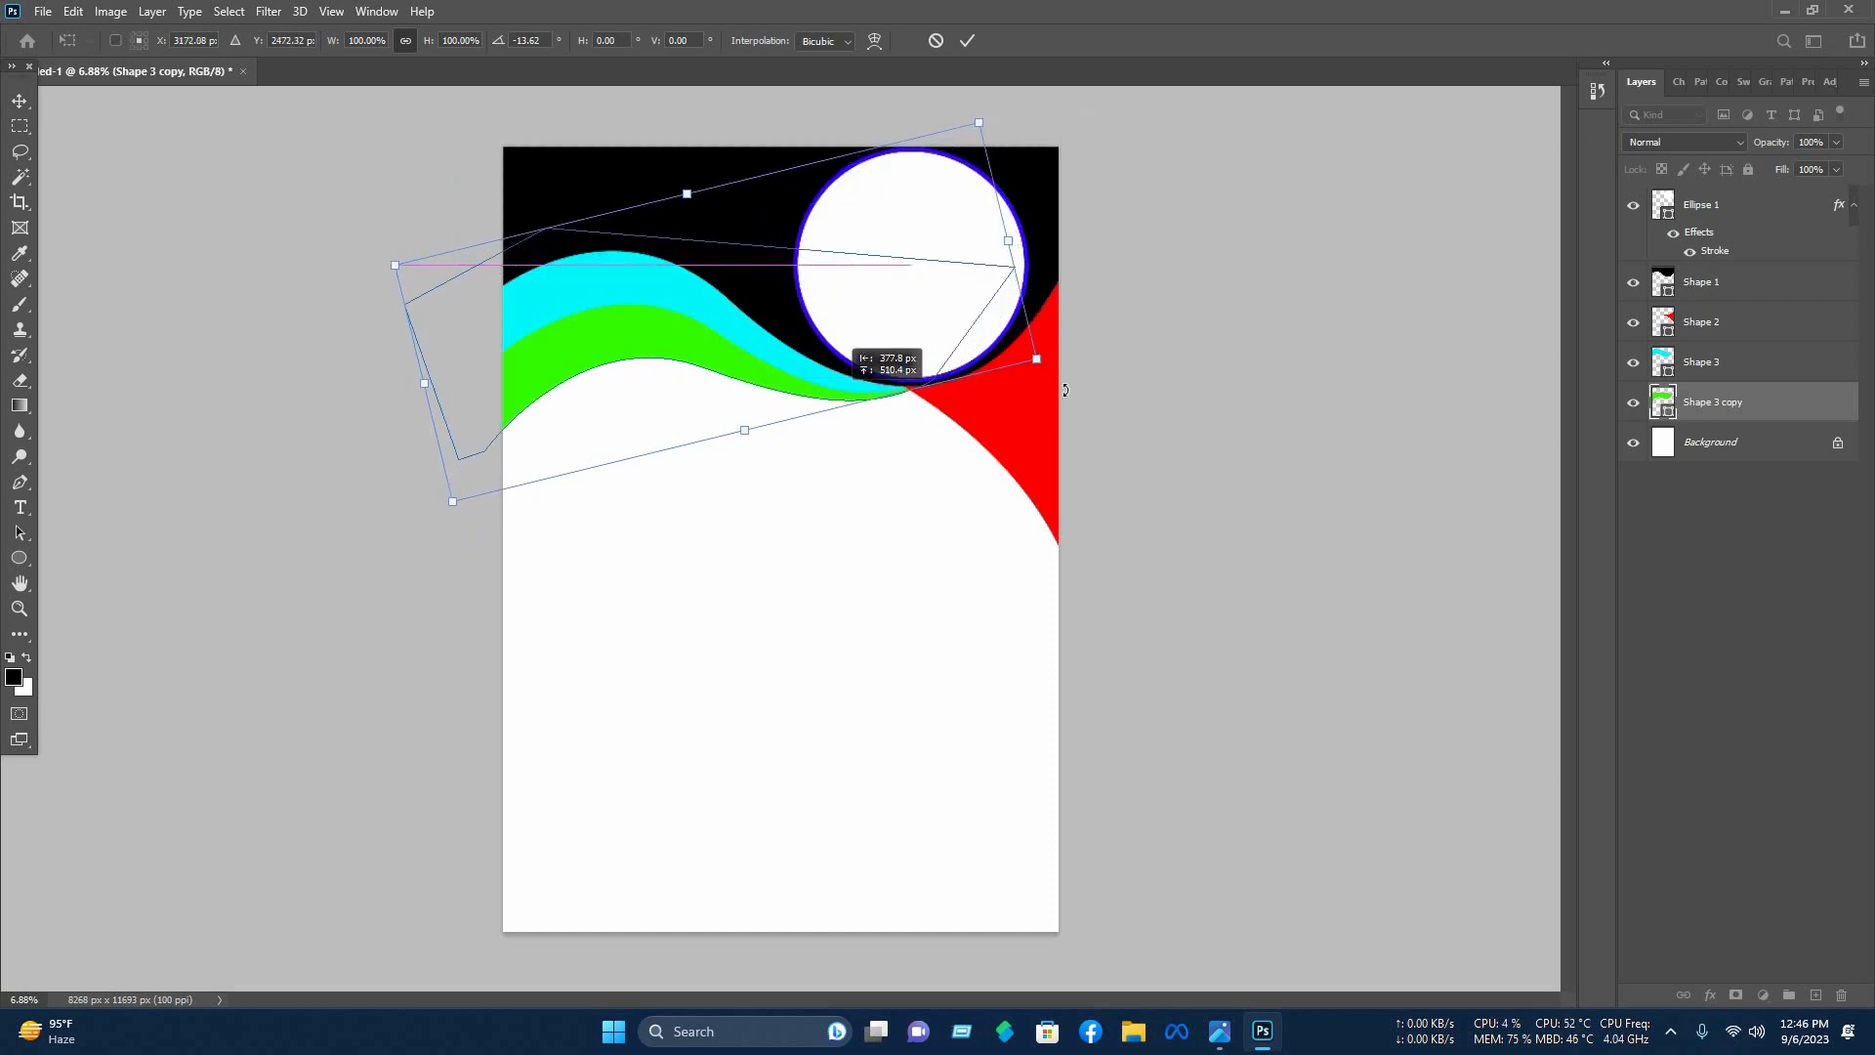
drag(1068, 376, 1066, 366)
key(Return)
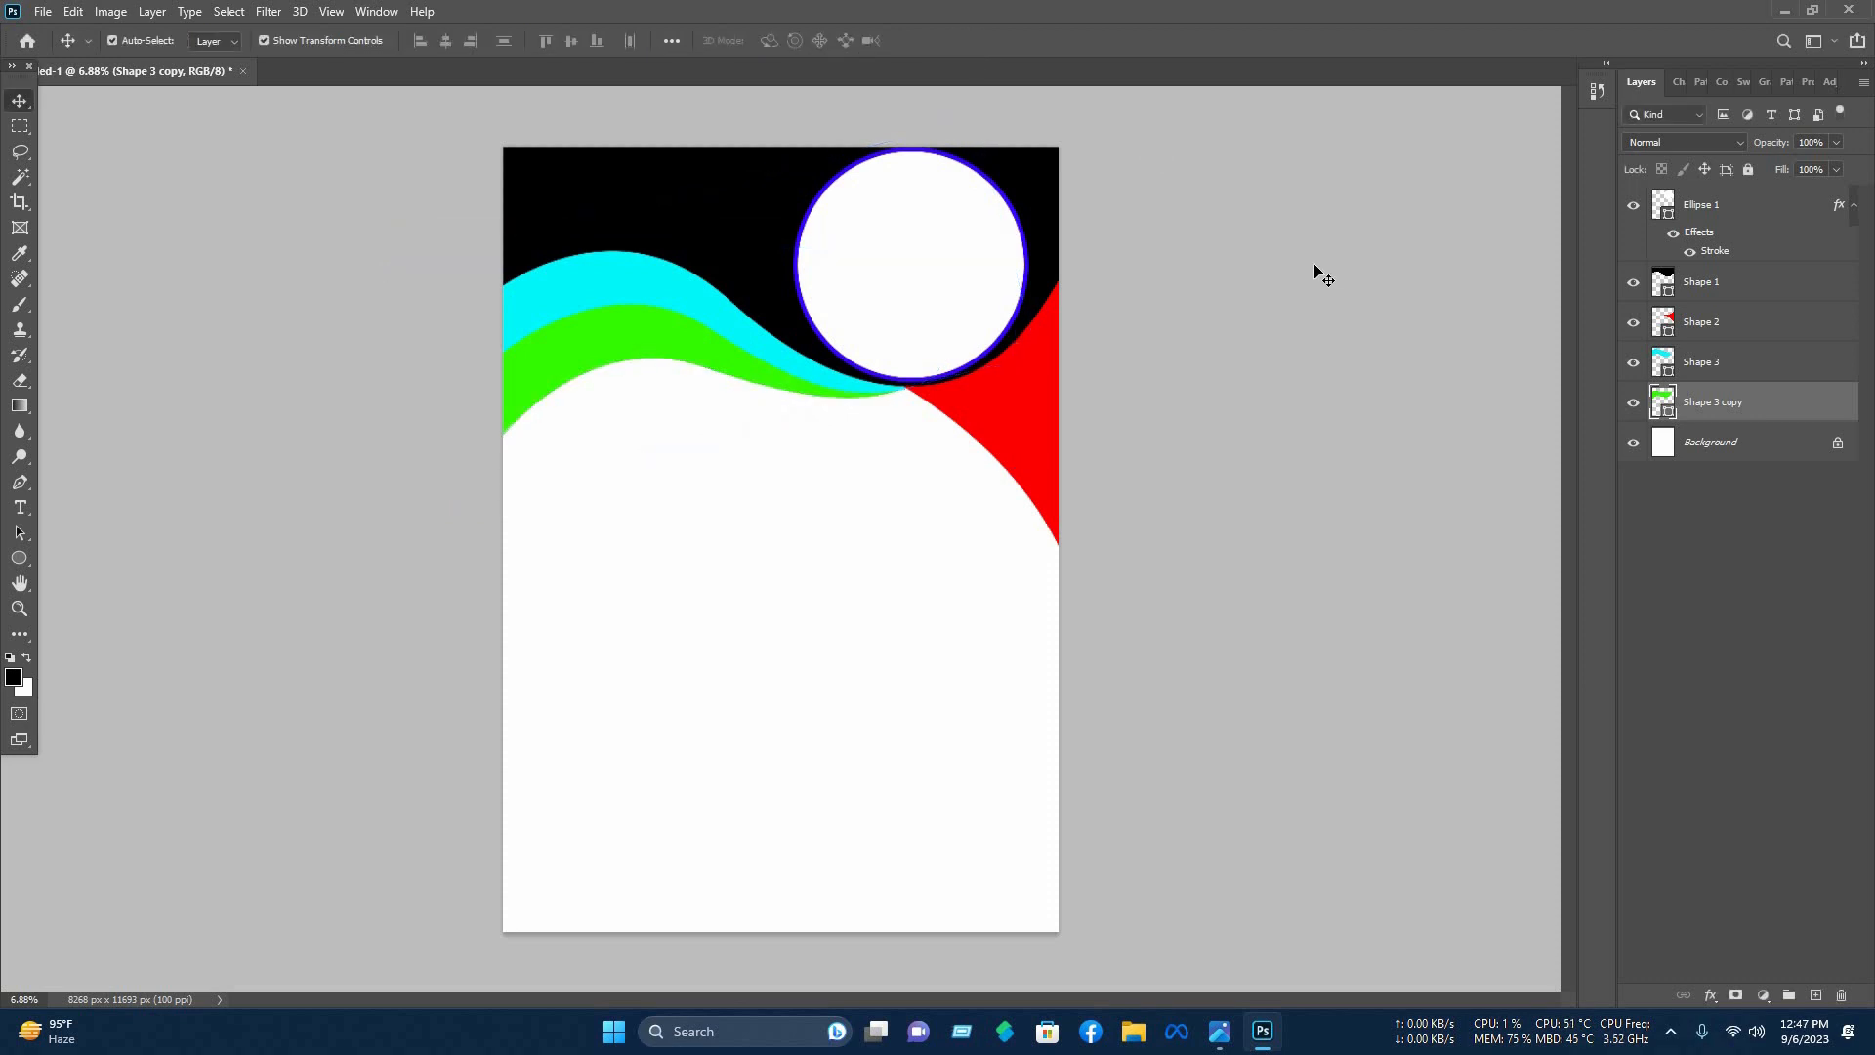
click(1313, 273)
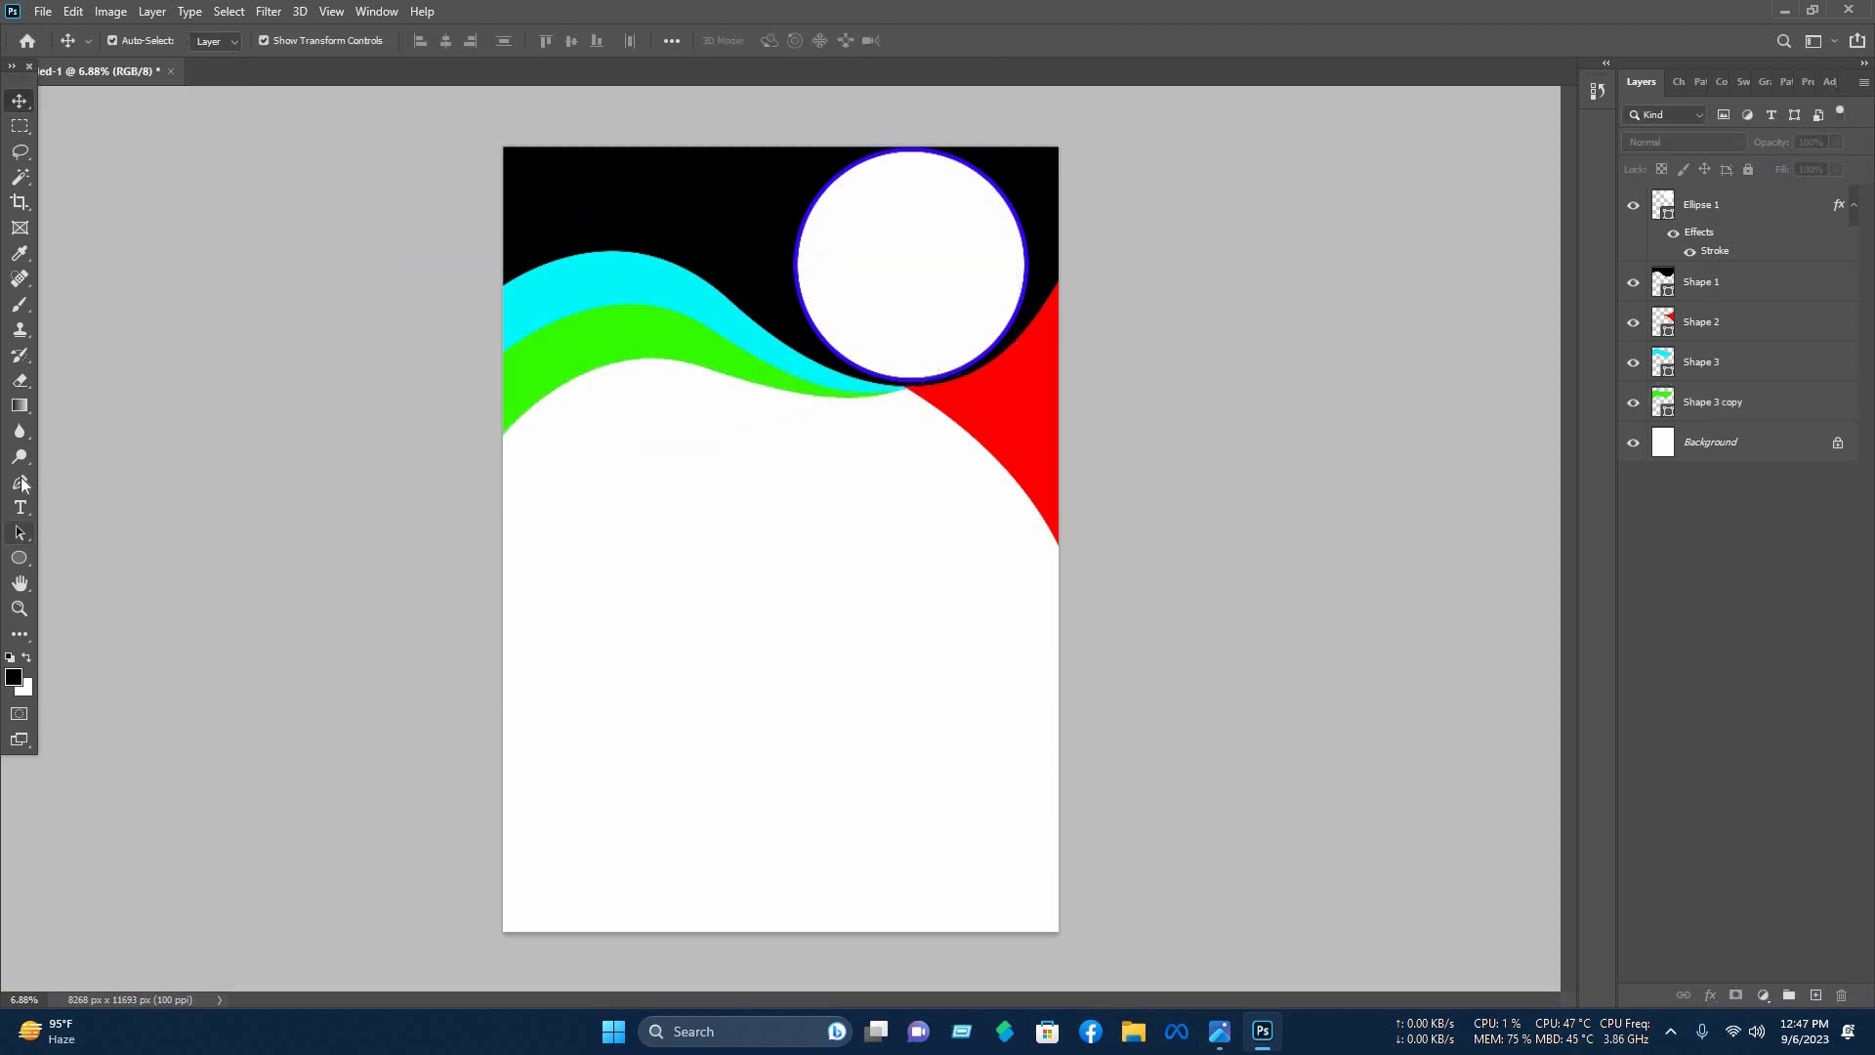
Draw a closed black wave shape with the Pen tool along the page's bottom edge, starting from the lower part of its left edge.
key(p)
click(499, 834)
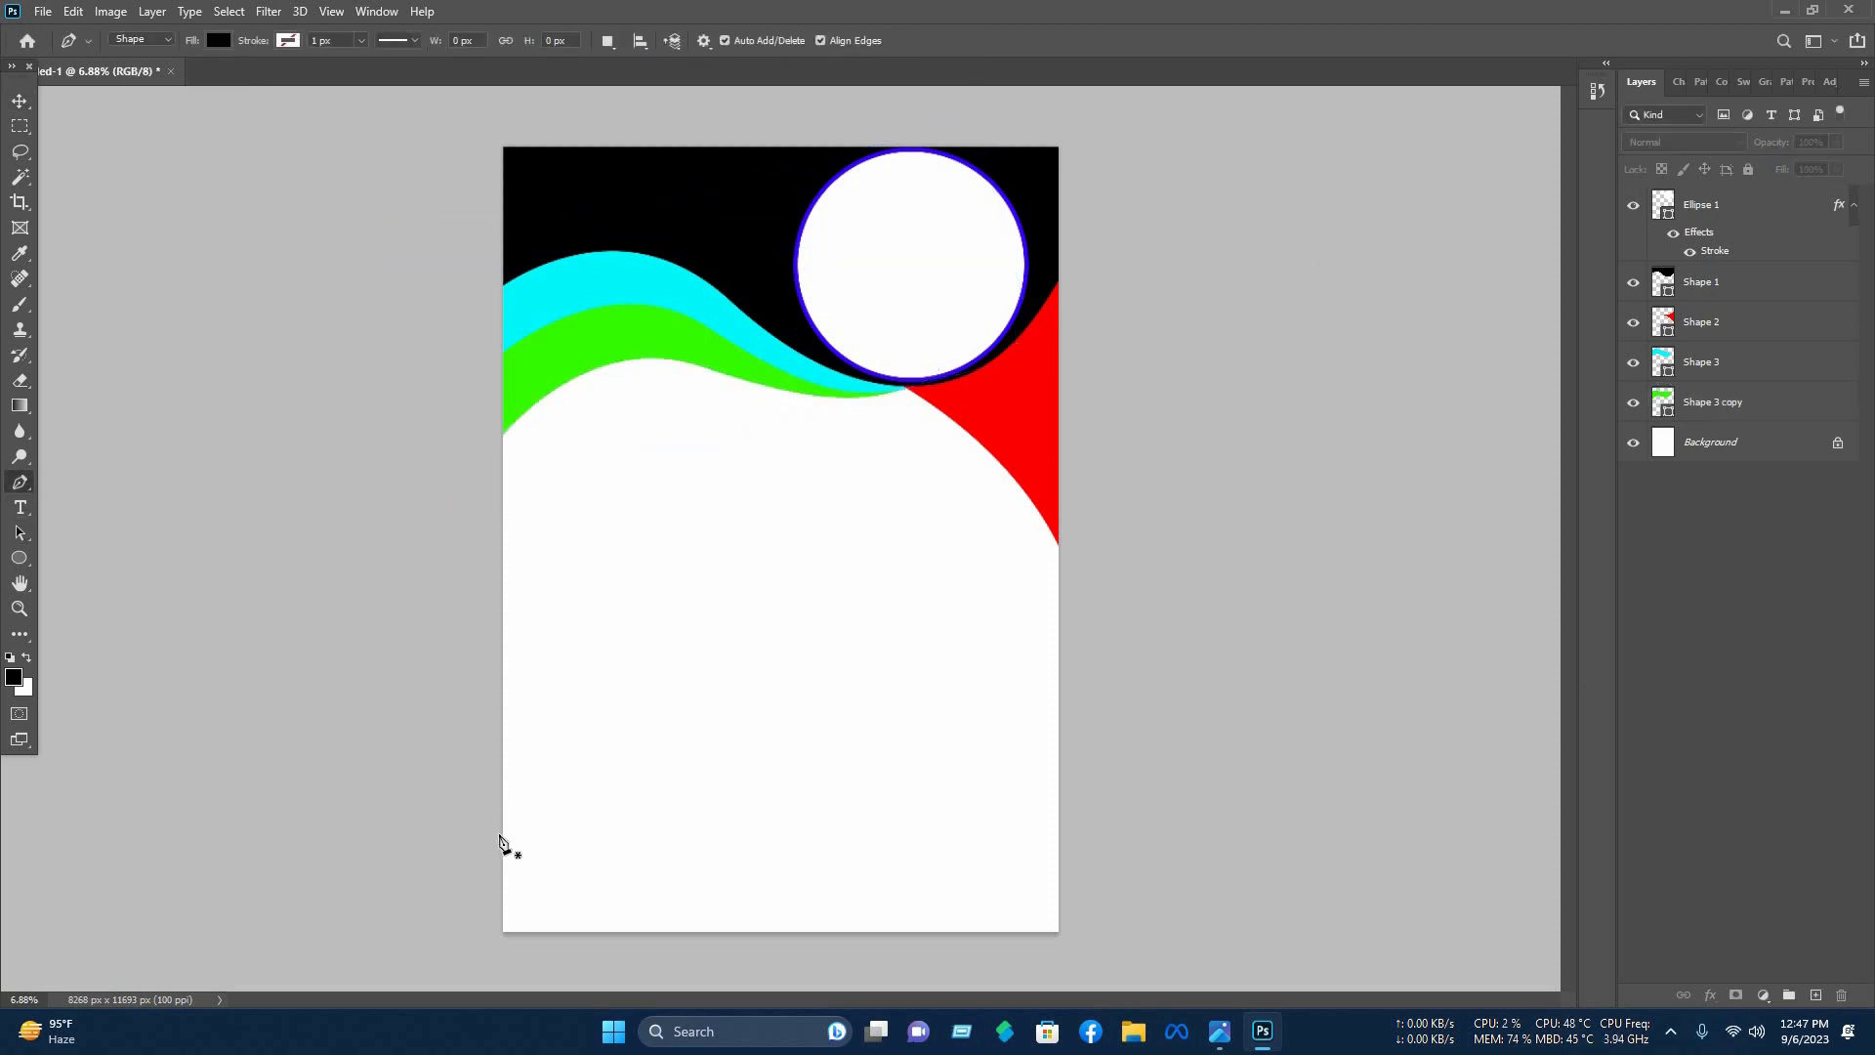
click(691, 865)
drag(876, 829, 776, 818)
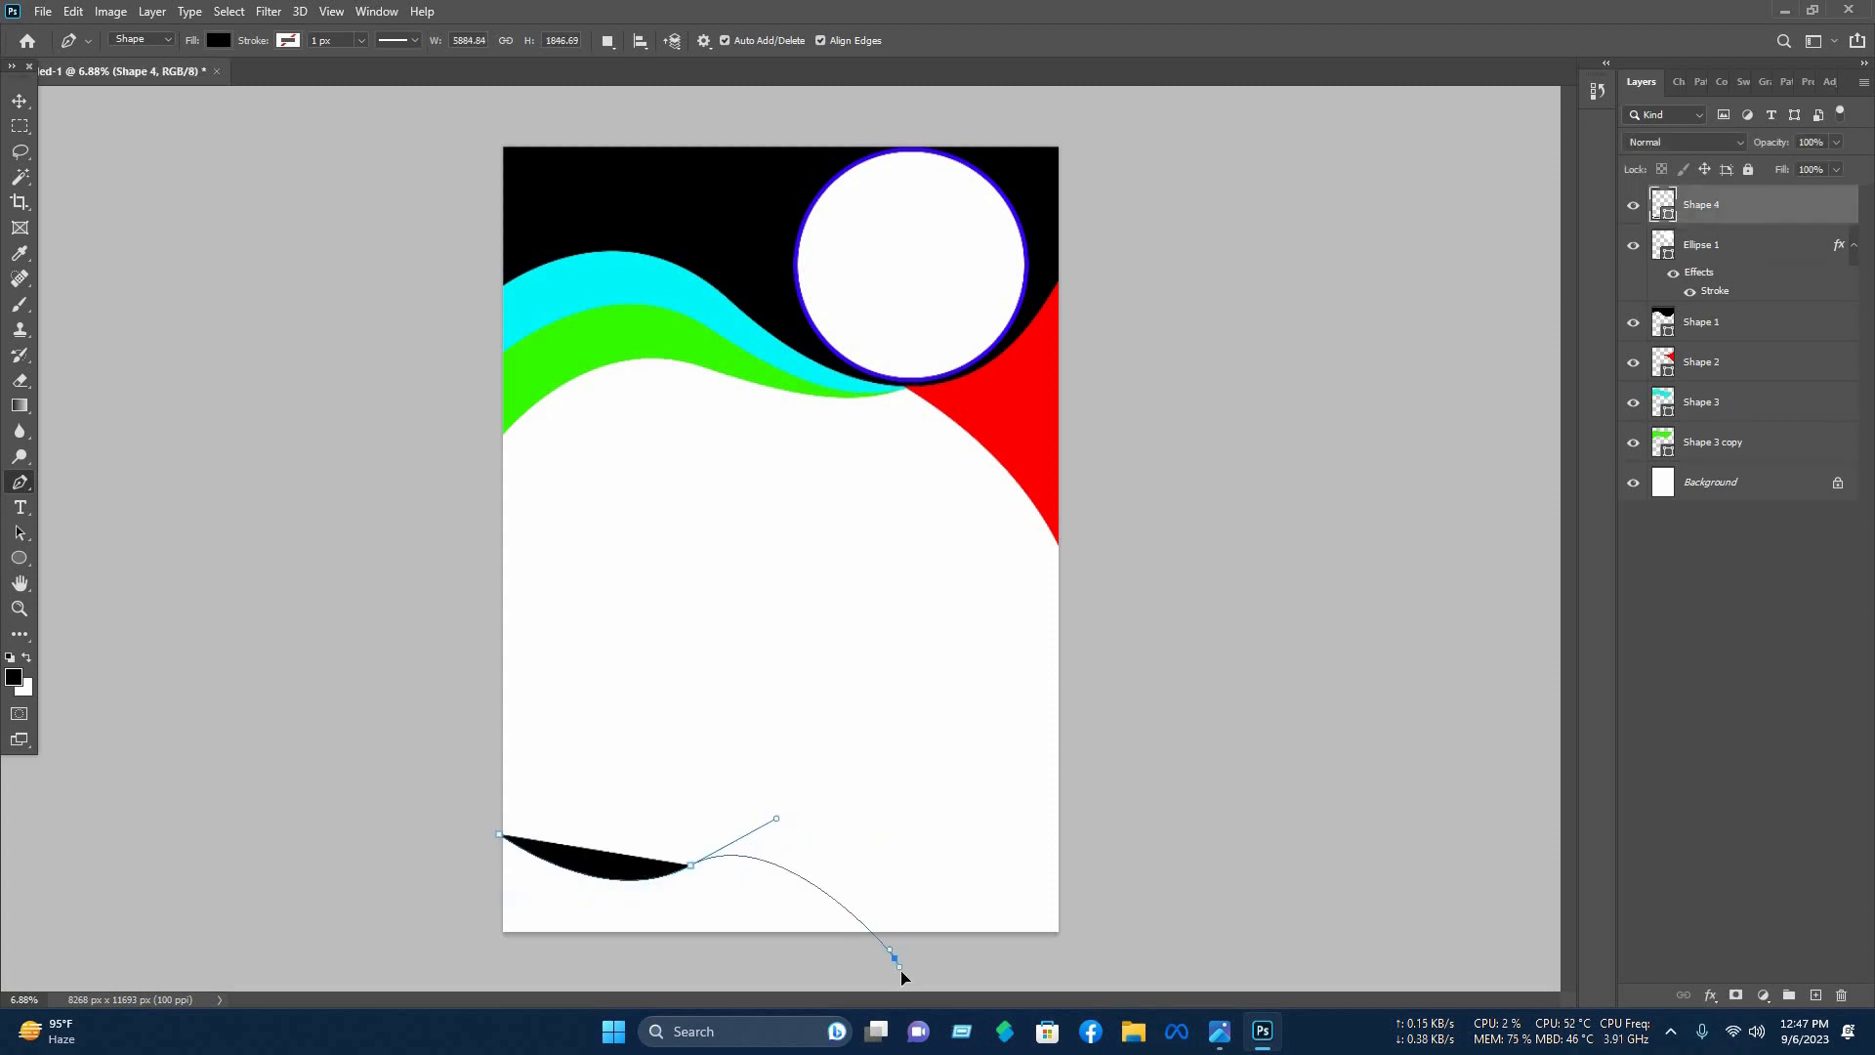
click(886, 945)
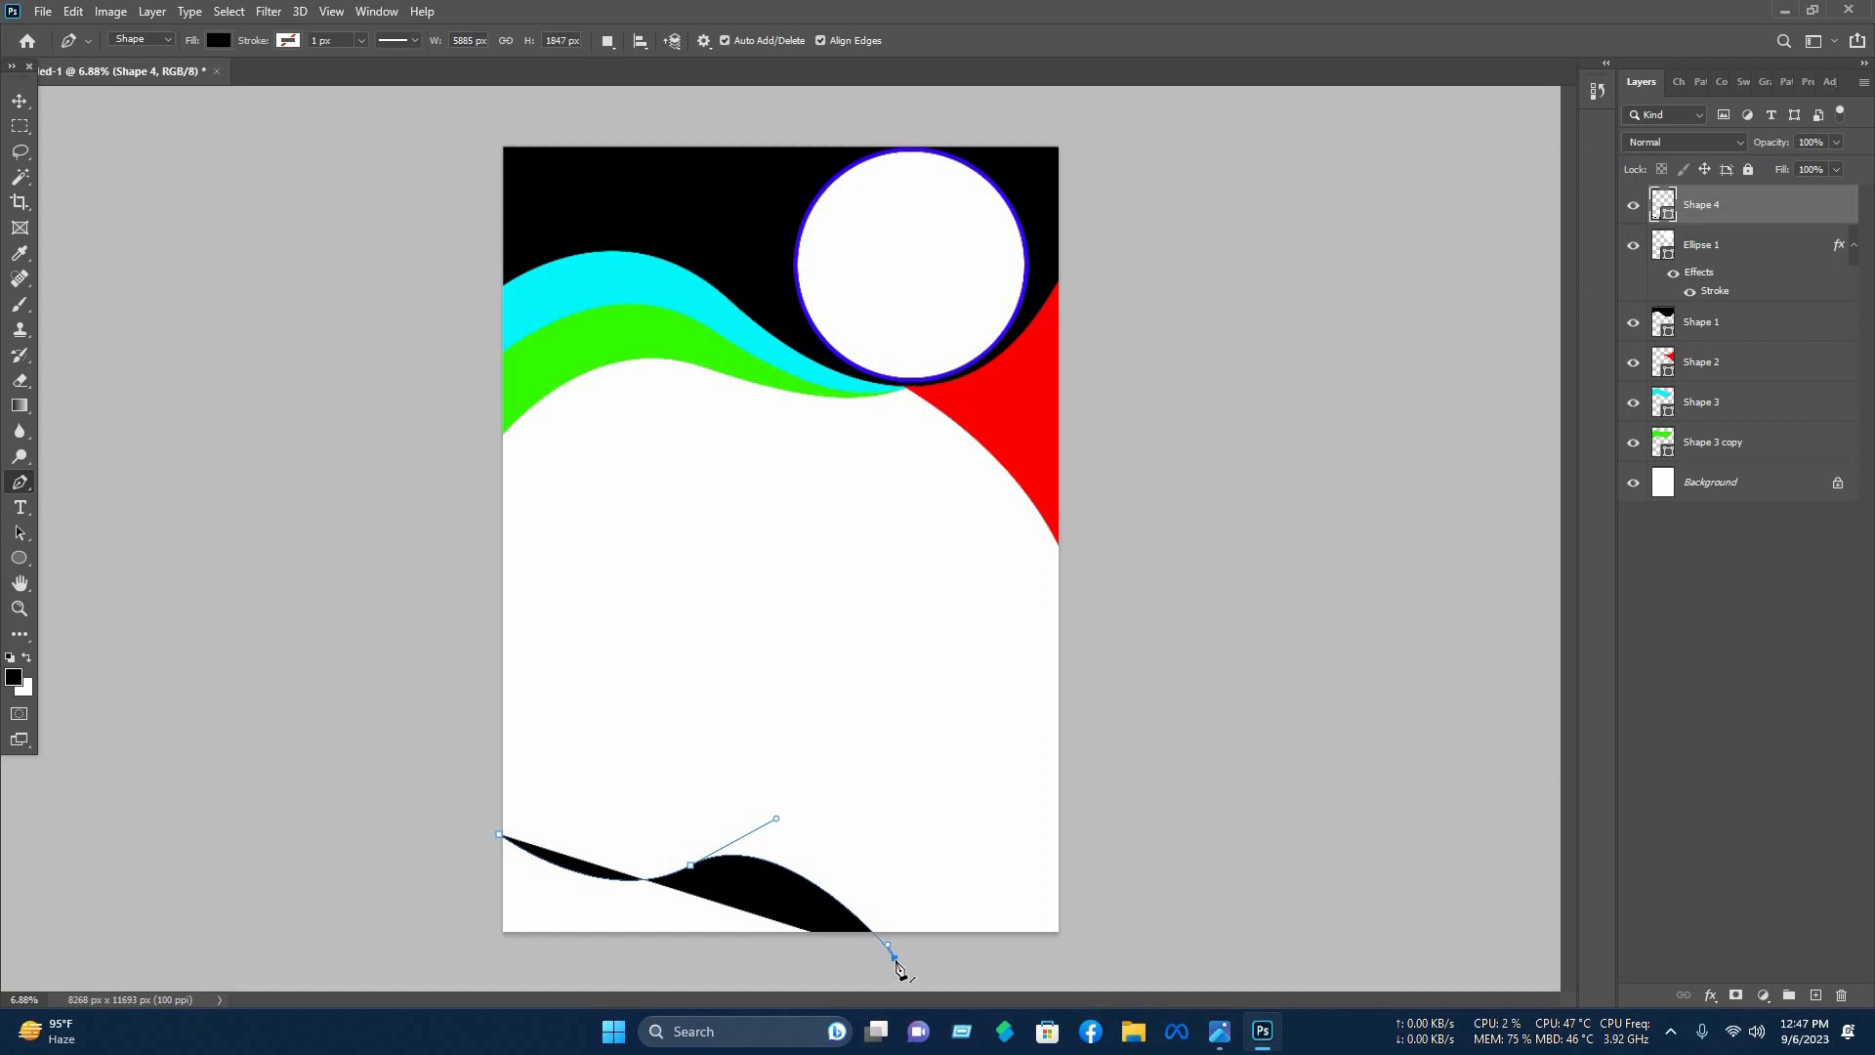
click(533, 988)
click(425, 952)
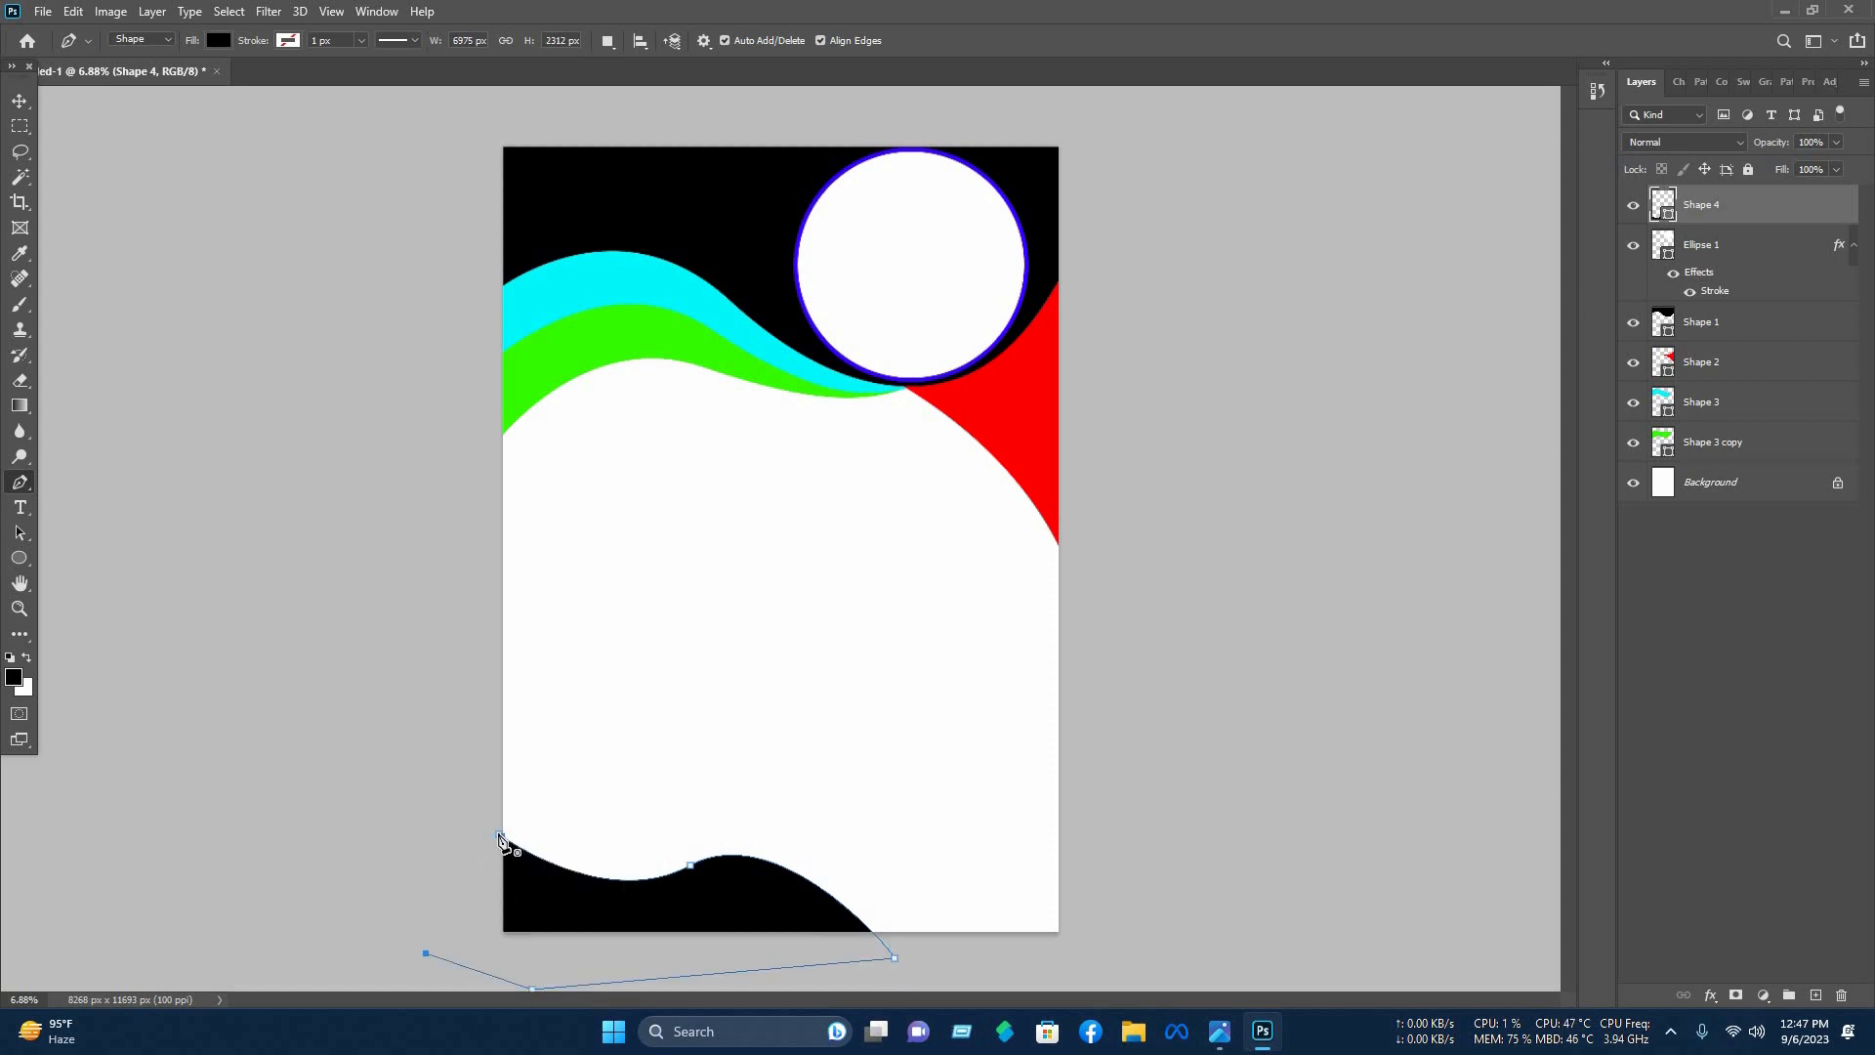
click(500, 836)
Move the bottom black wave up slightly and stretch it to about 10070 px wide so it spans the full page width.
key(v)
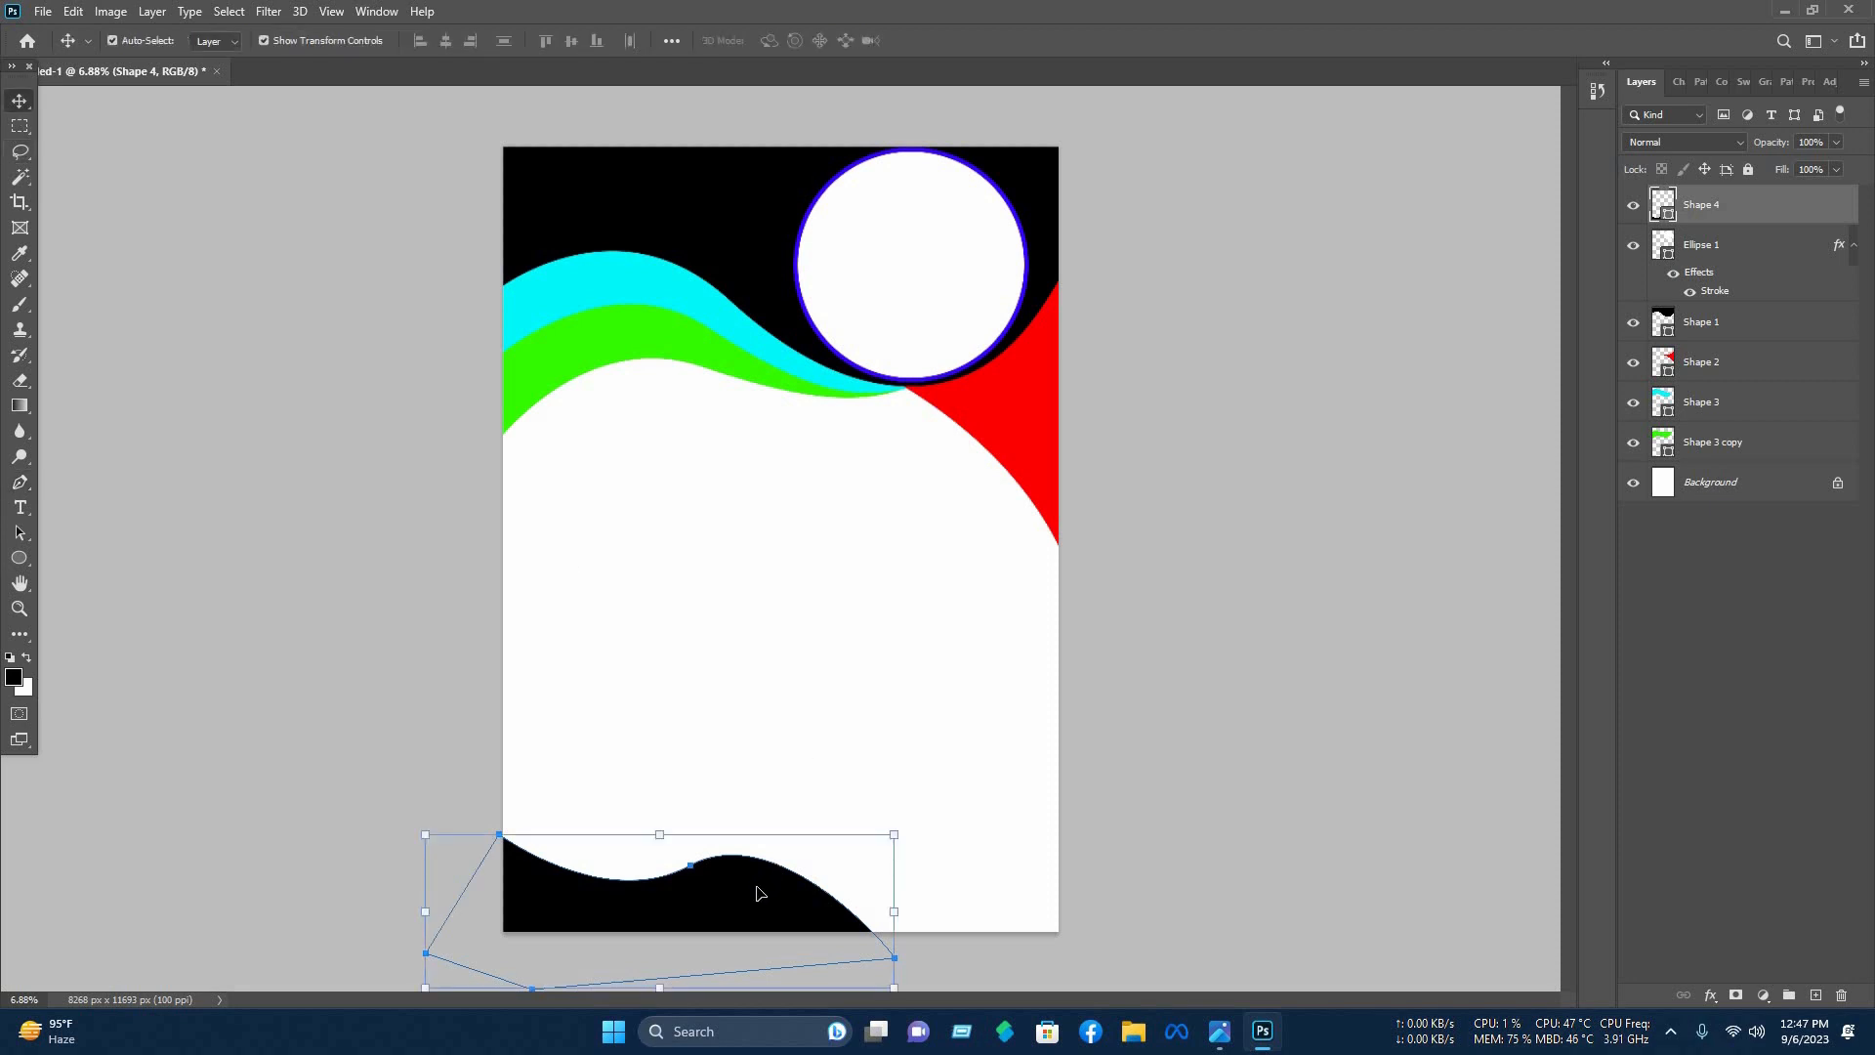
mouse_move(753, 879)
mouse_down()
mouse_move(774, 833)
mouse_move(762, 857)
mouse_up()
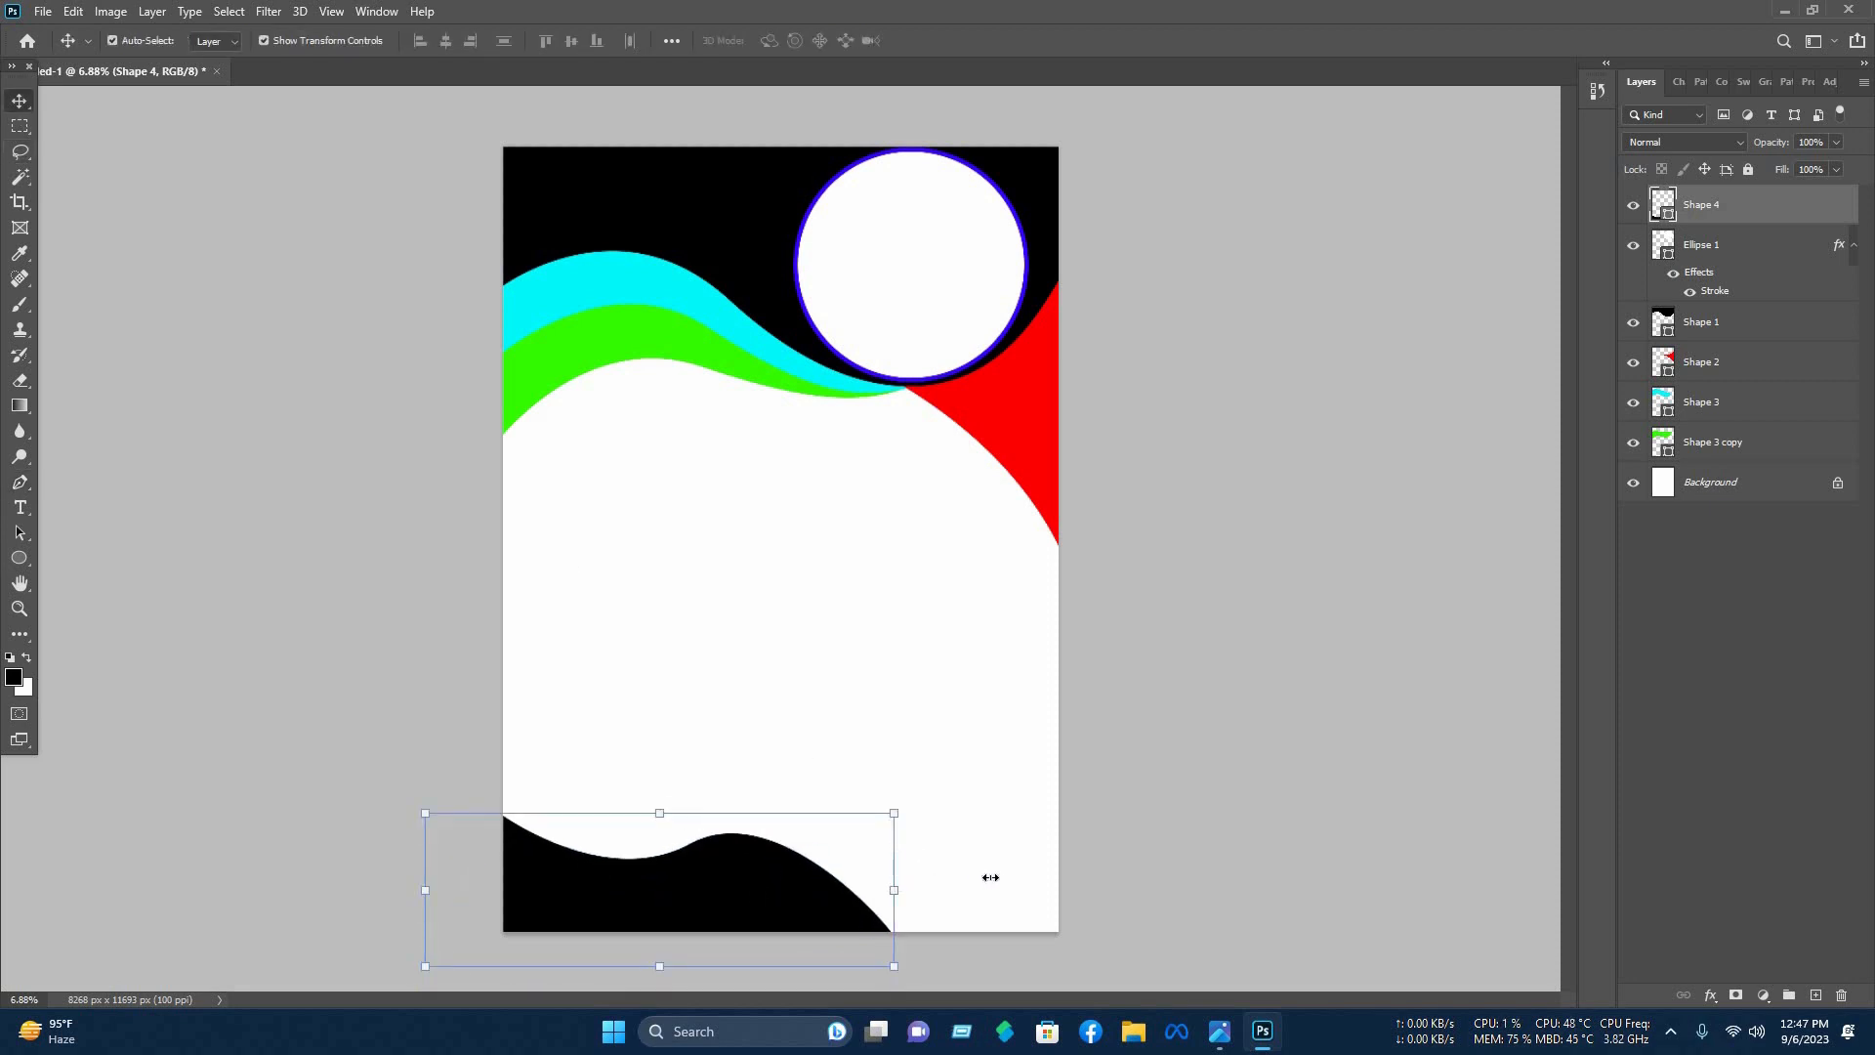
drag(893, 888, 1067, 876)
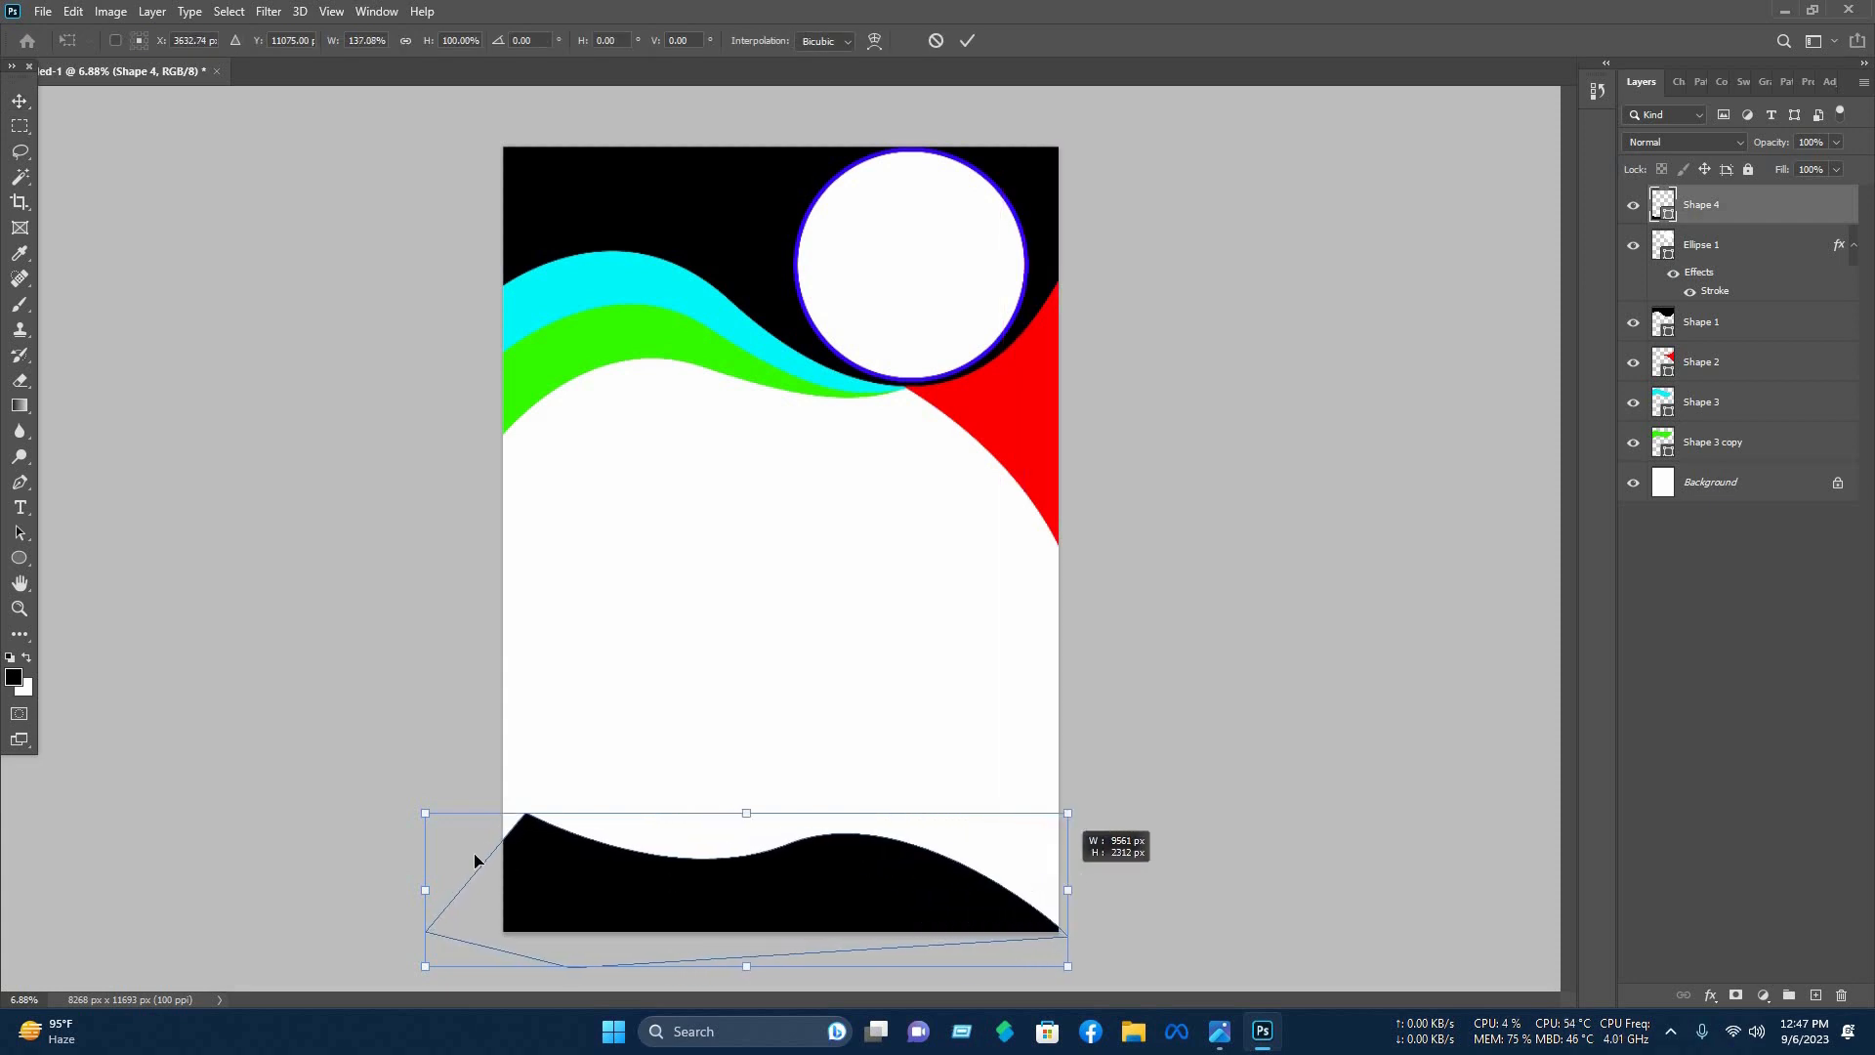
drag(426, 890, 391, 890)
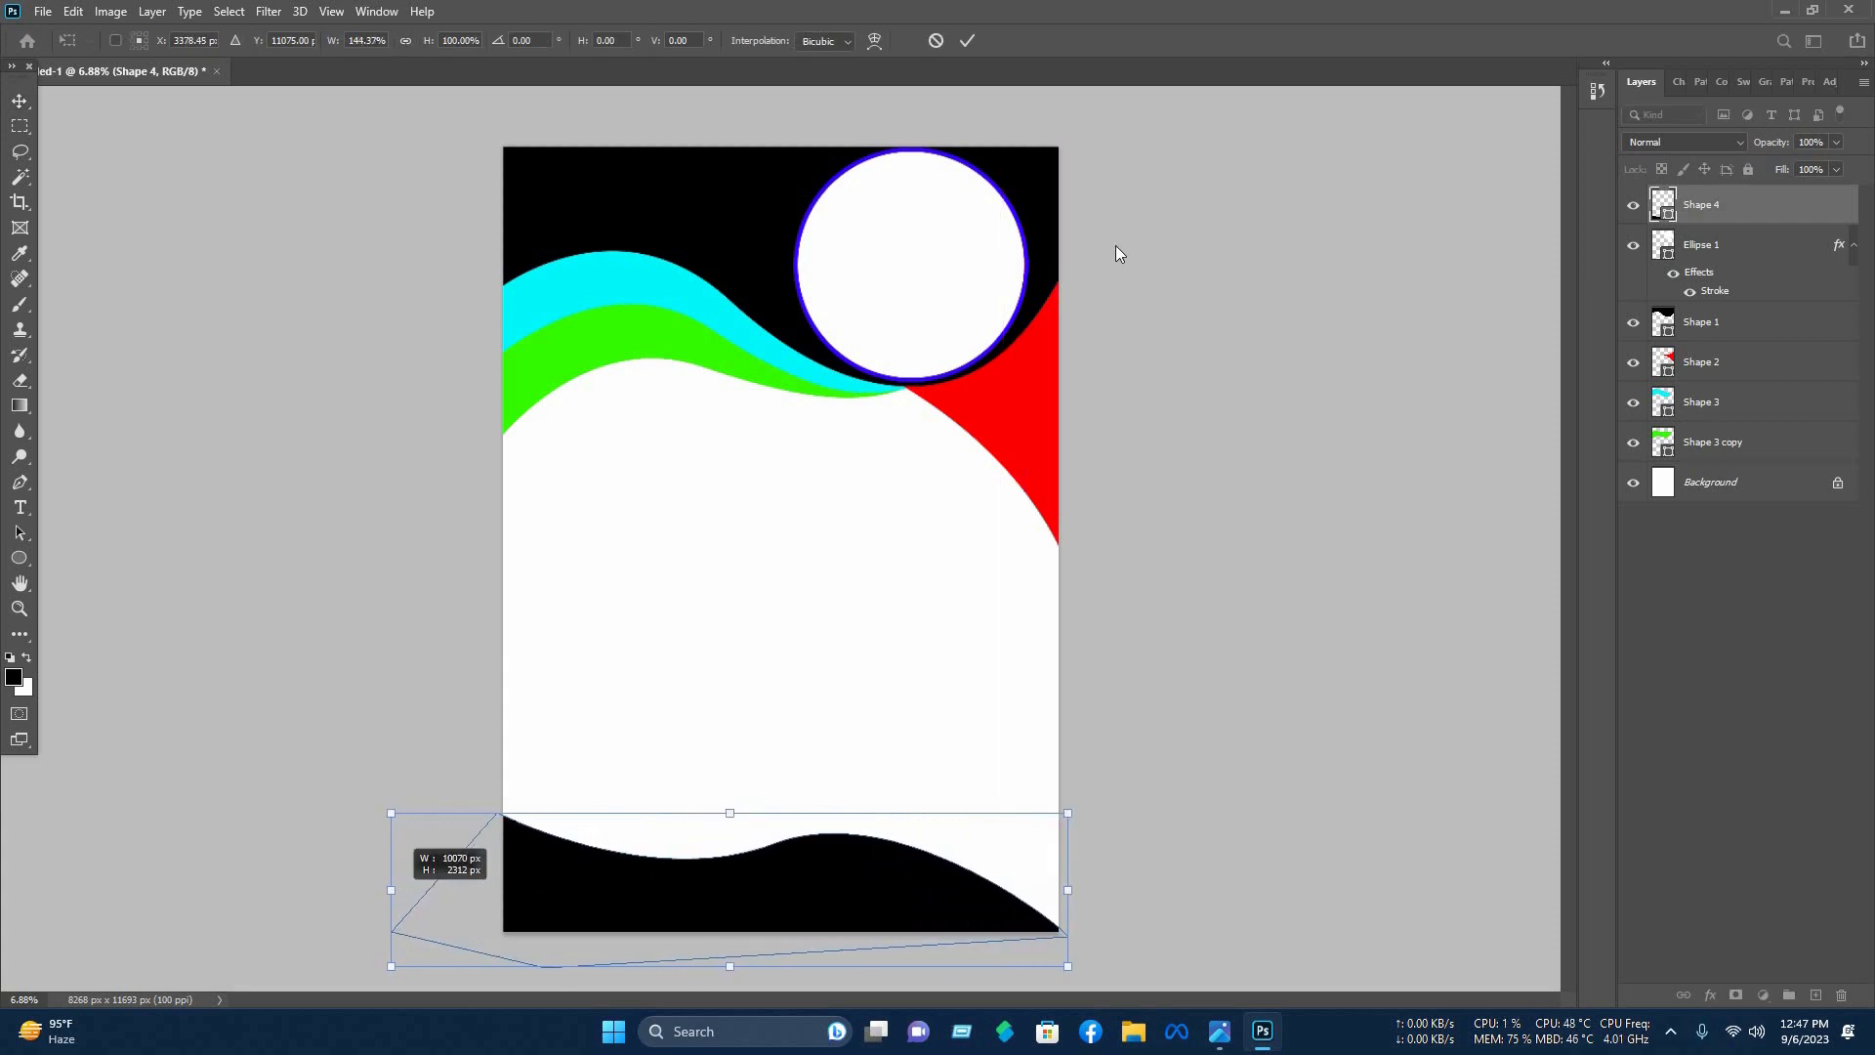
click(1258, 269)
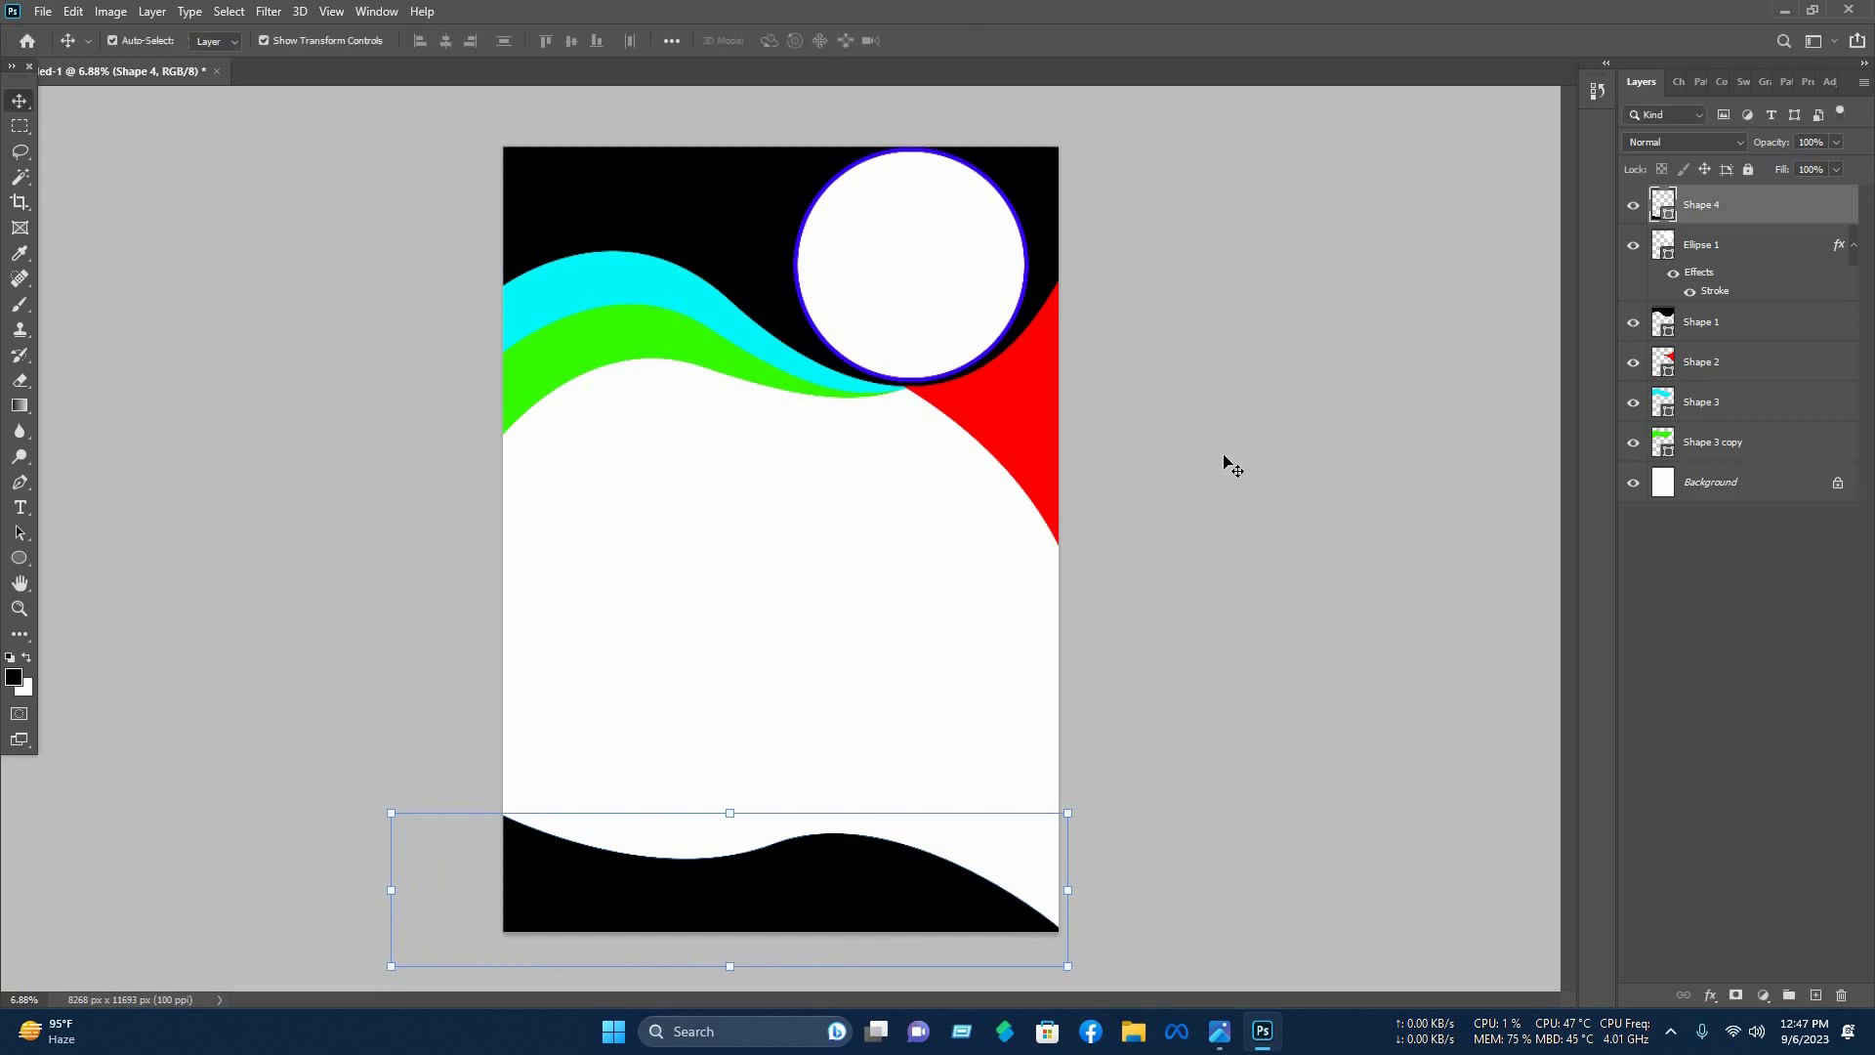
Start a new Pen shape whose lower edge curves along the black bottom wave, from the page's left edge to just past its bottom-right corner.
scroll(580, 610, up, 1)
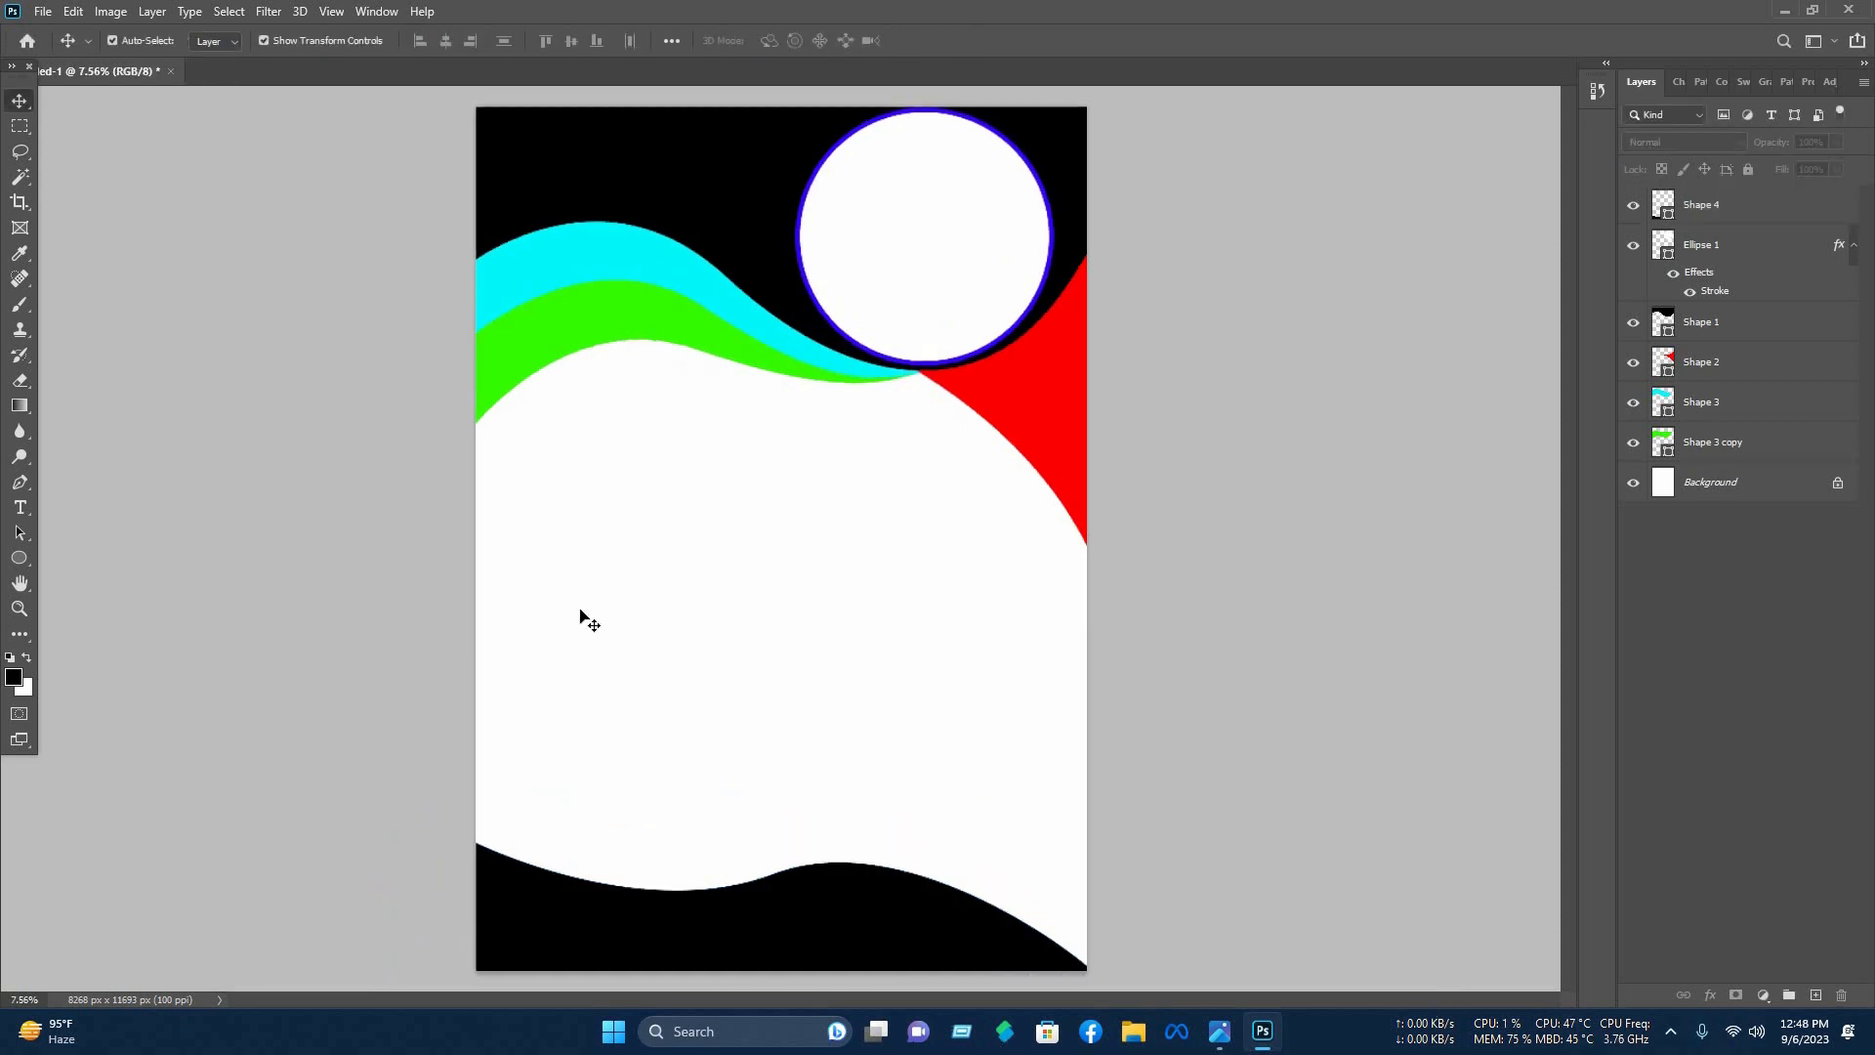
click(29, 474)
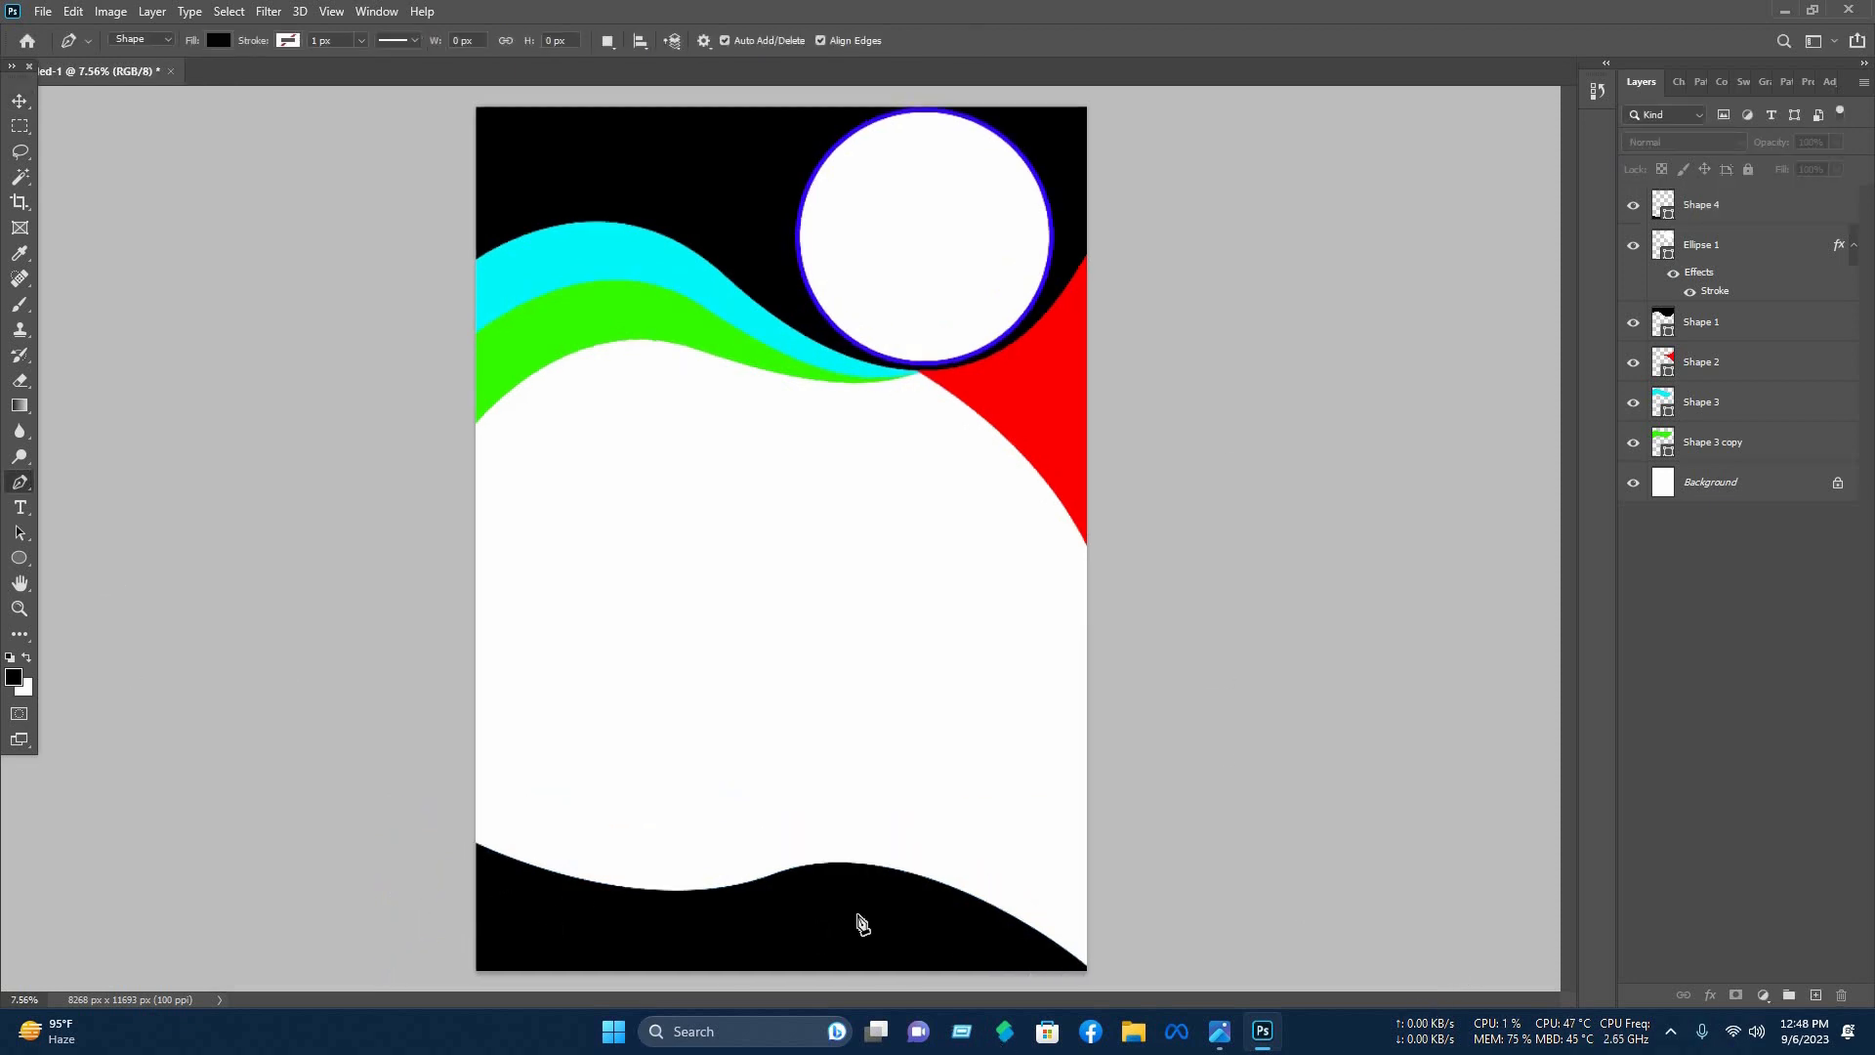
click(863, 876)
drag(823, 883, 1078, 813)
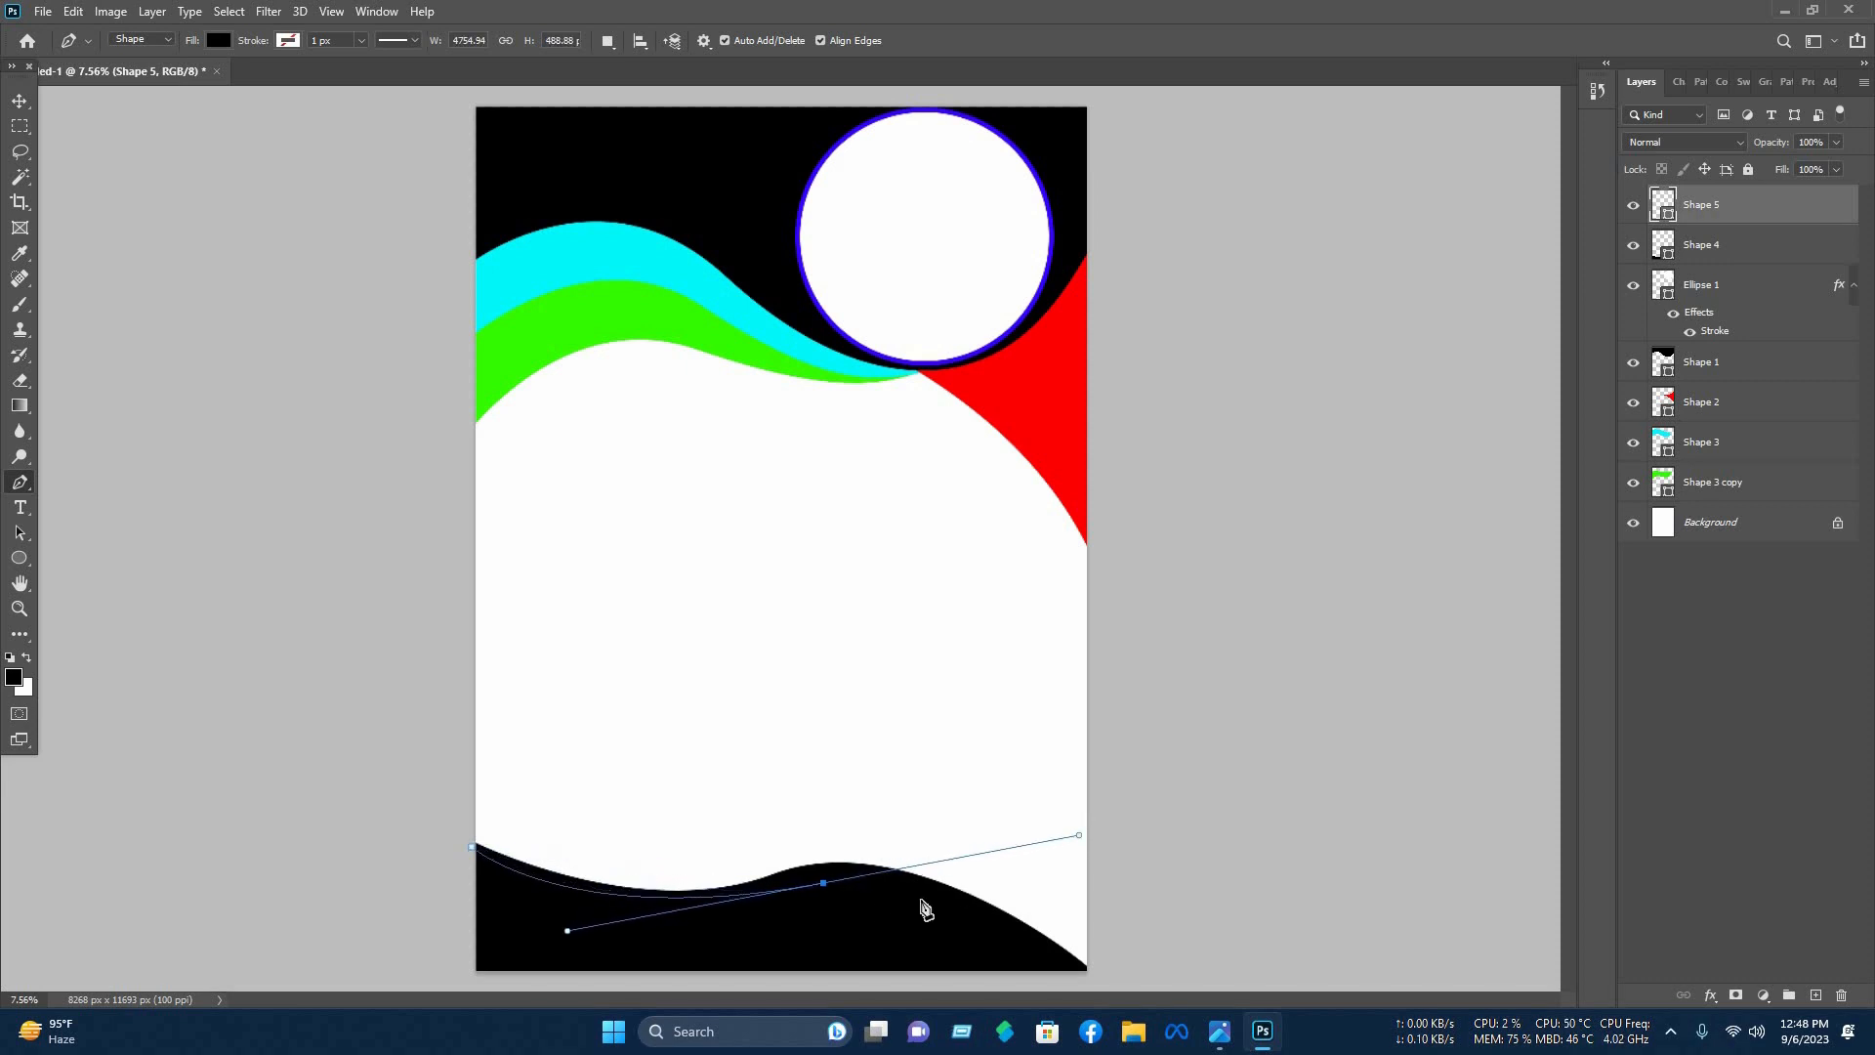
click(823, 884)
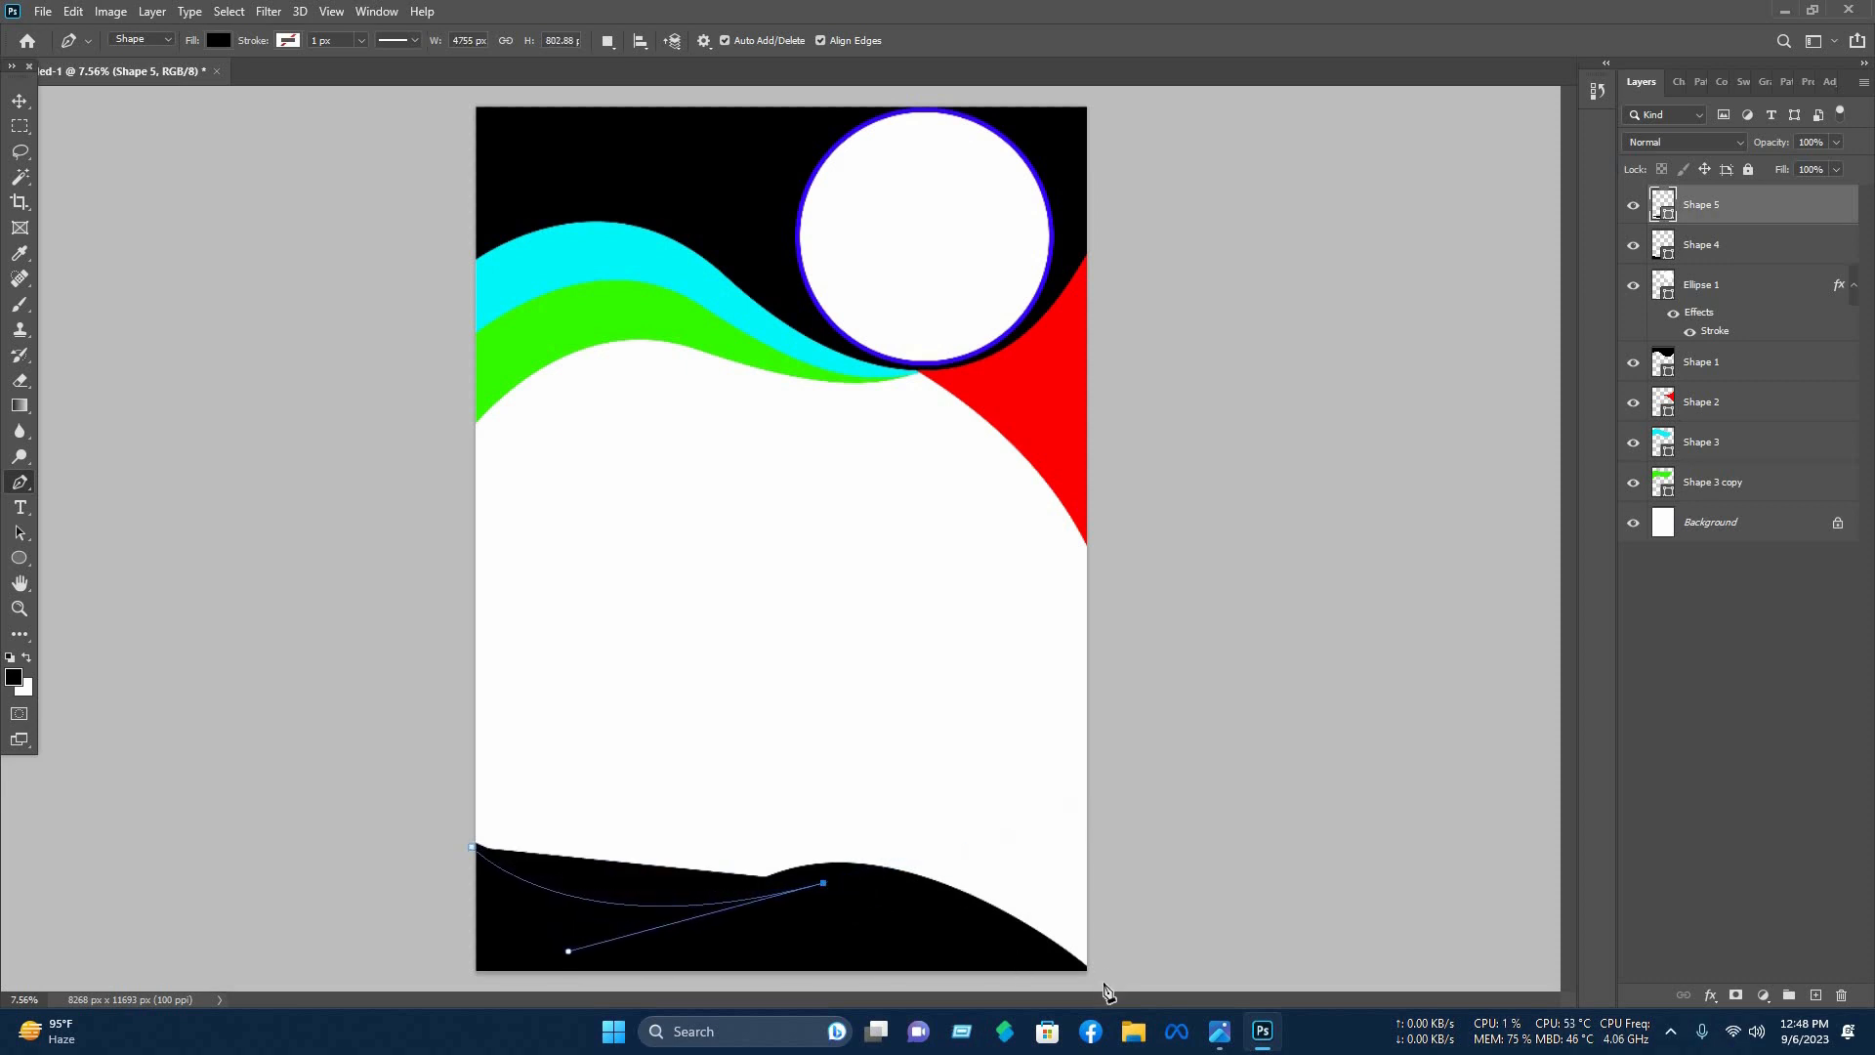
scroll(1070, 928, down, 3)
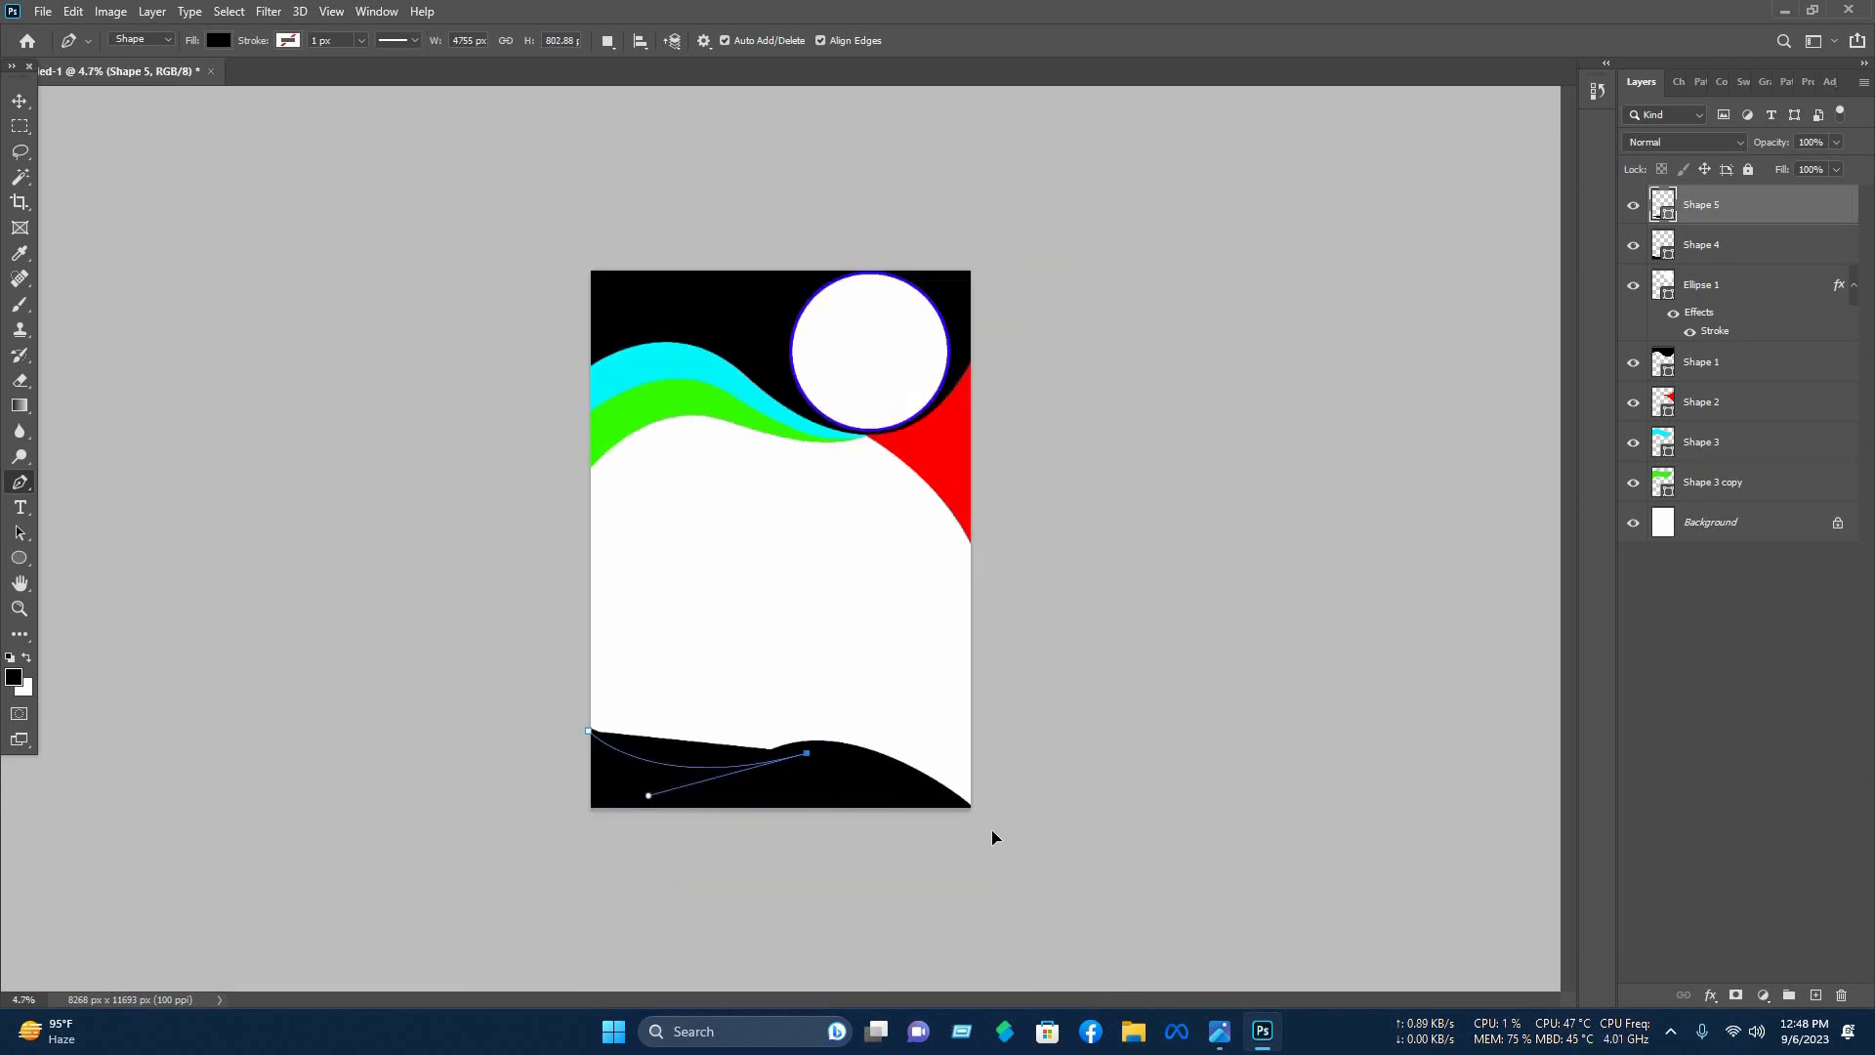
drag(973, 823, 1076, 916)
alt+click(972, 824)
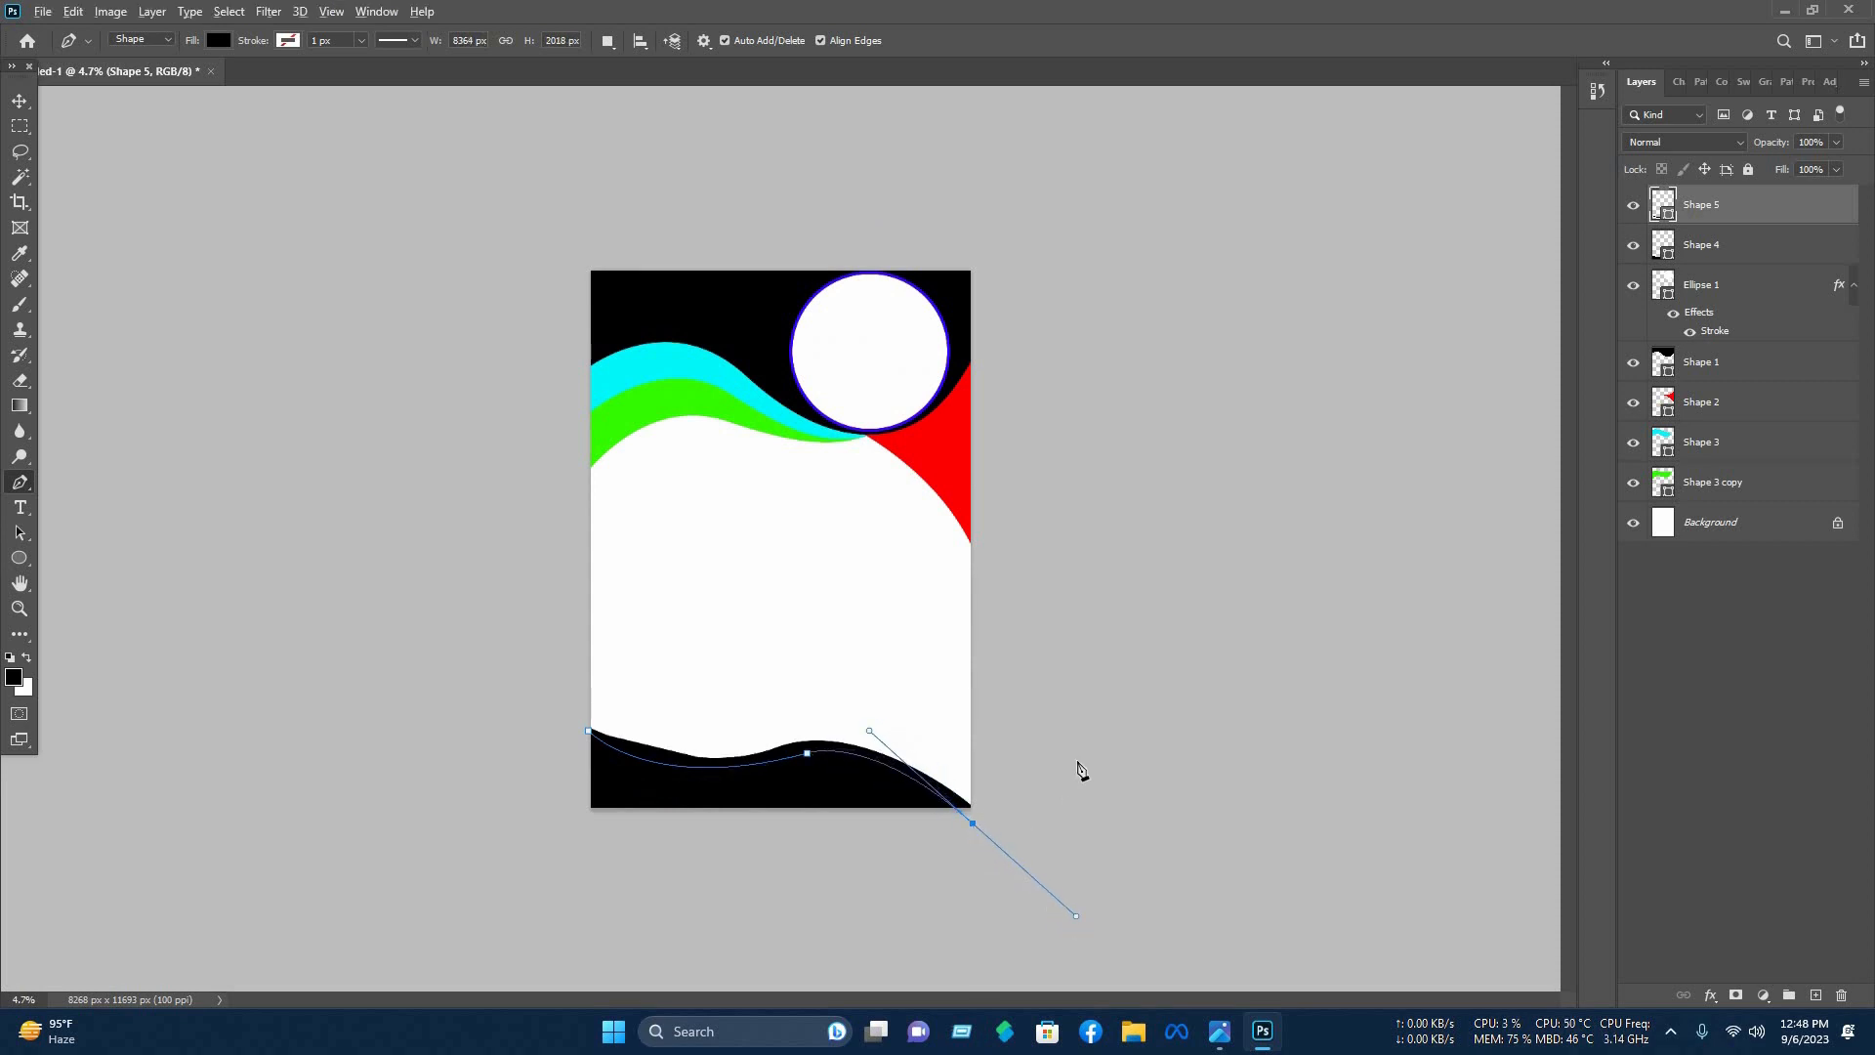
Draw the new shape's upper edge as a curve back above the black bottom wave and close the path beyond the page's left edge.
click(997, 793)
drag(738, 716, 554, 756)
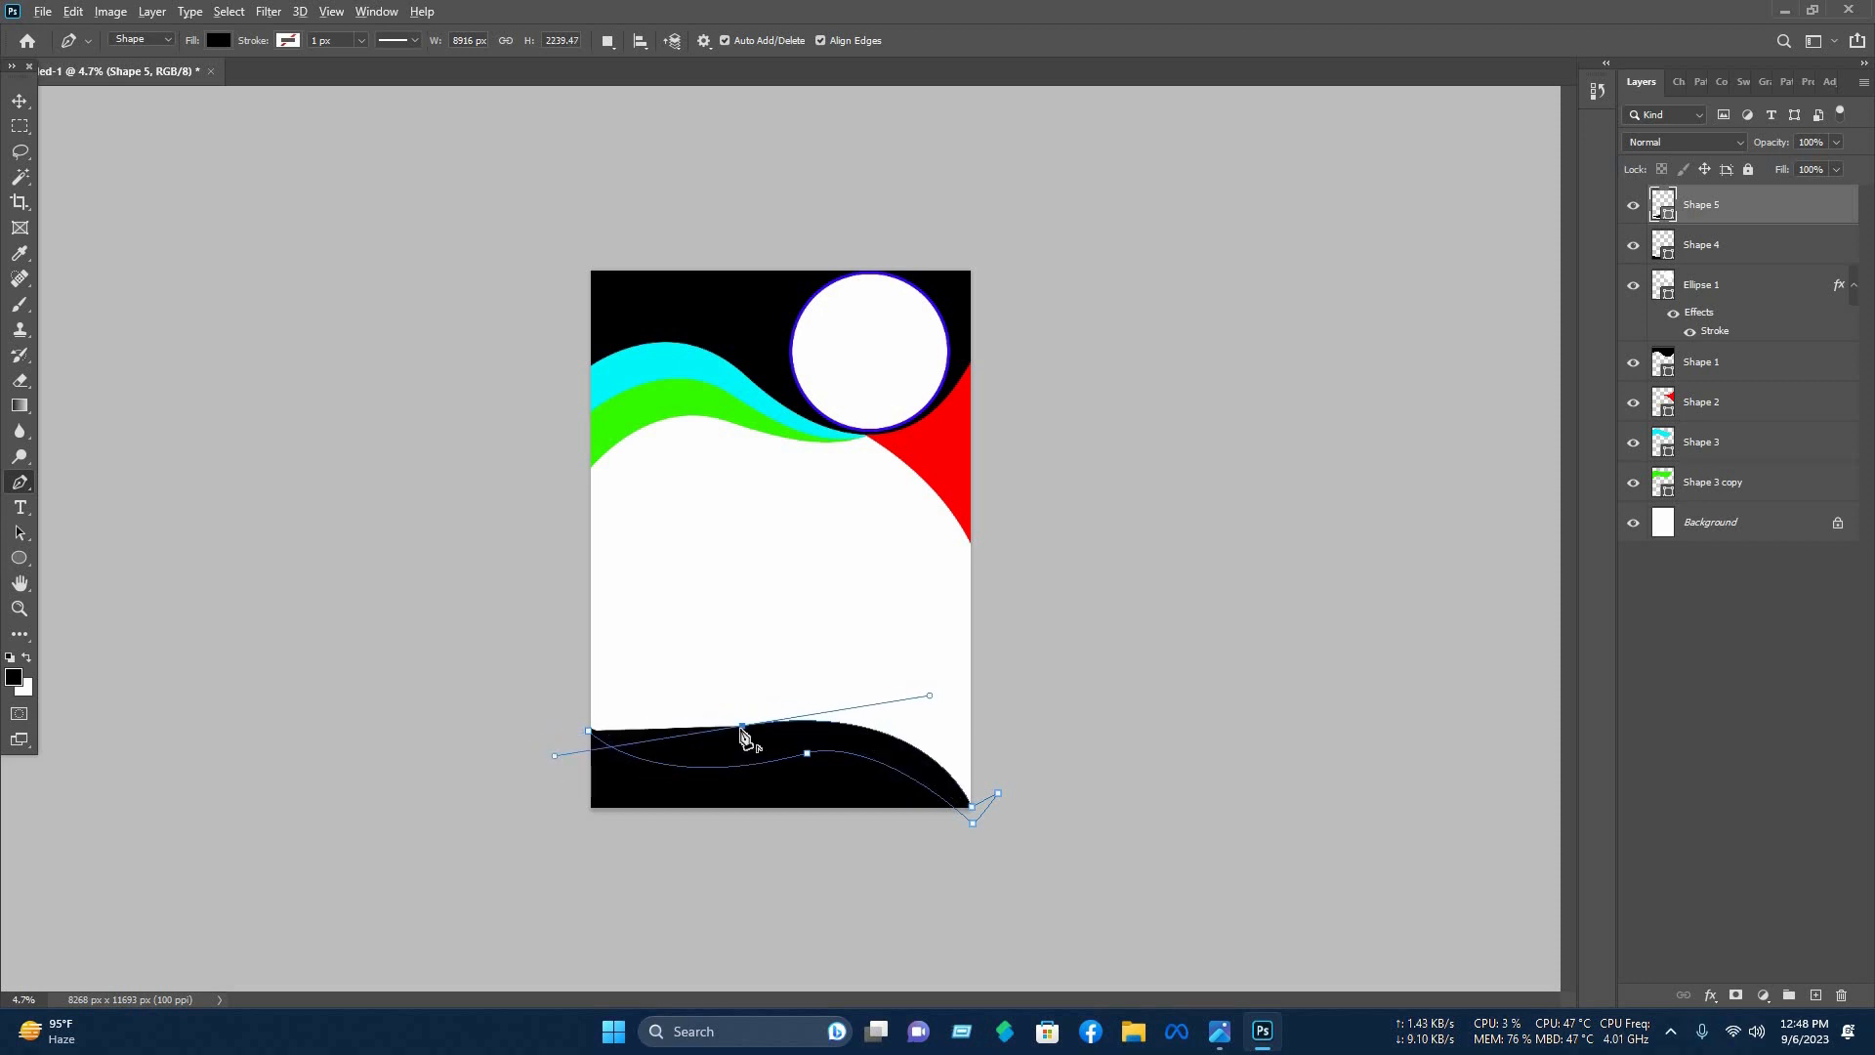
click(742, 728)
drag(589, 698, 553, 645)
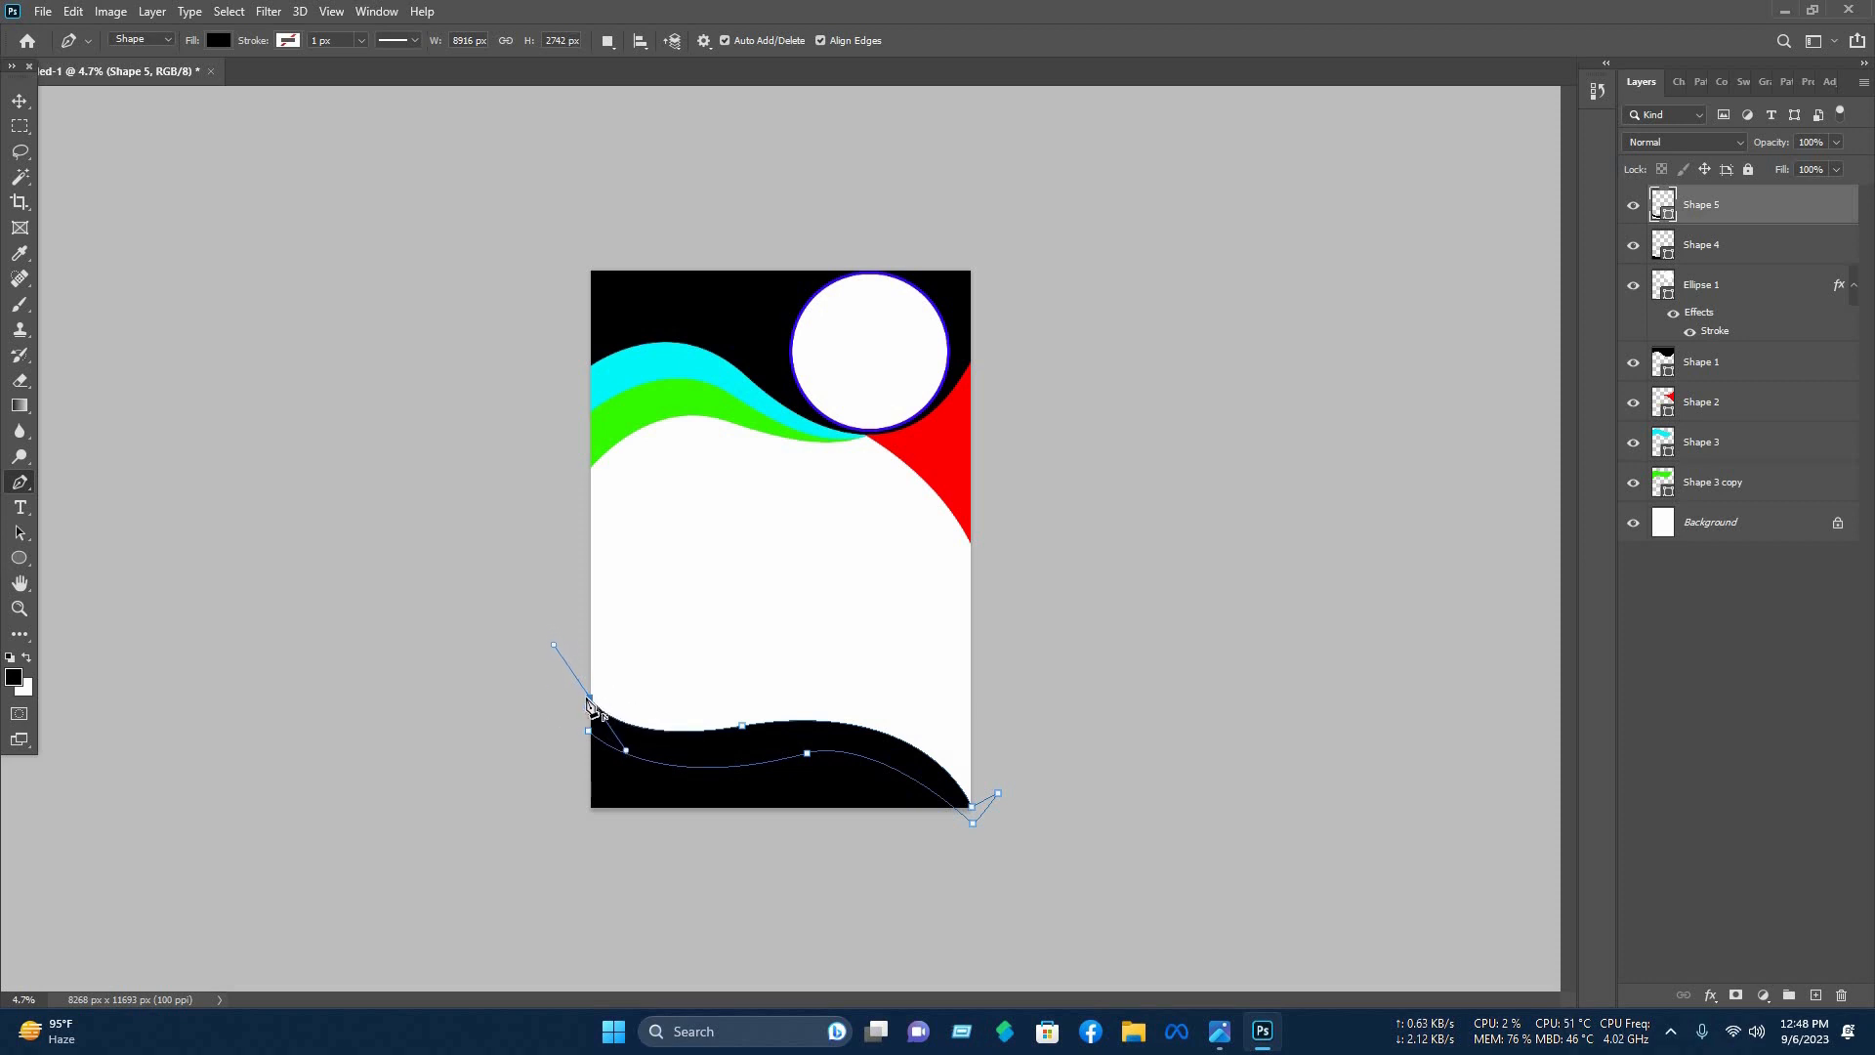
drag(590, 698, 496, 684)
click(588, 731)
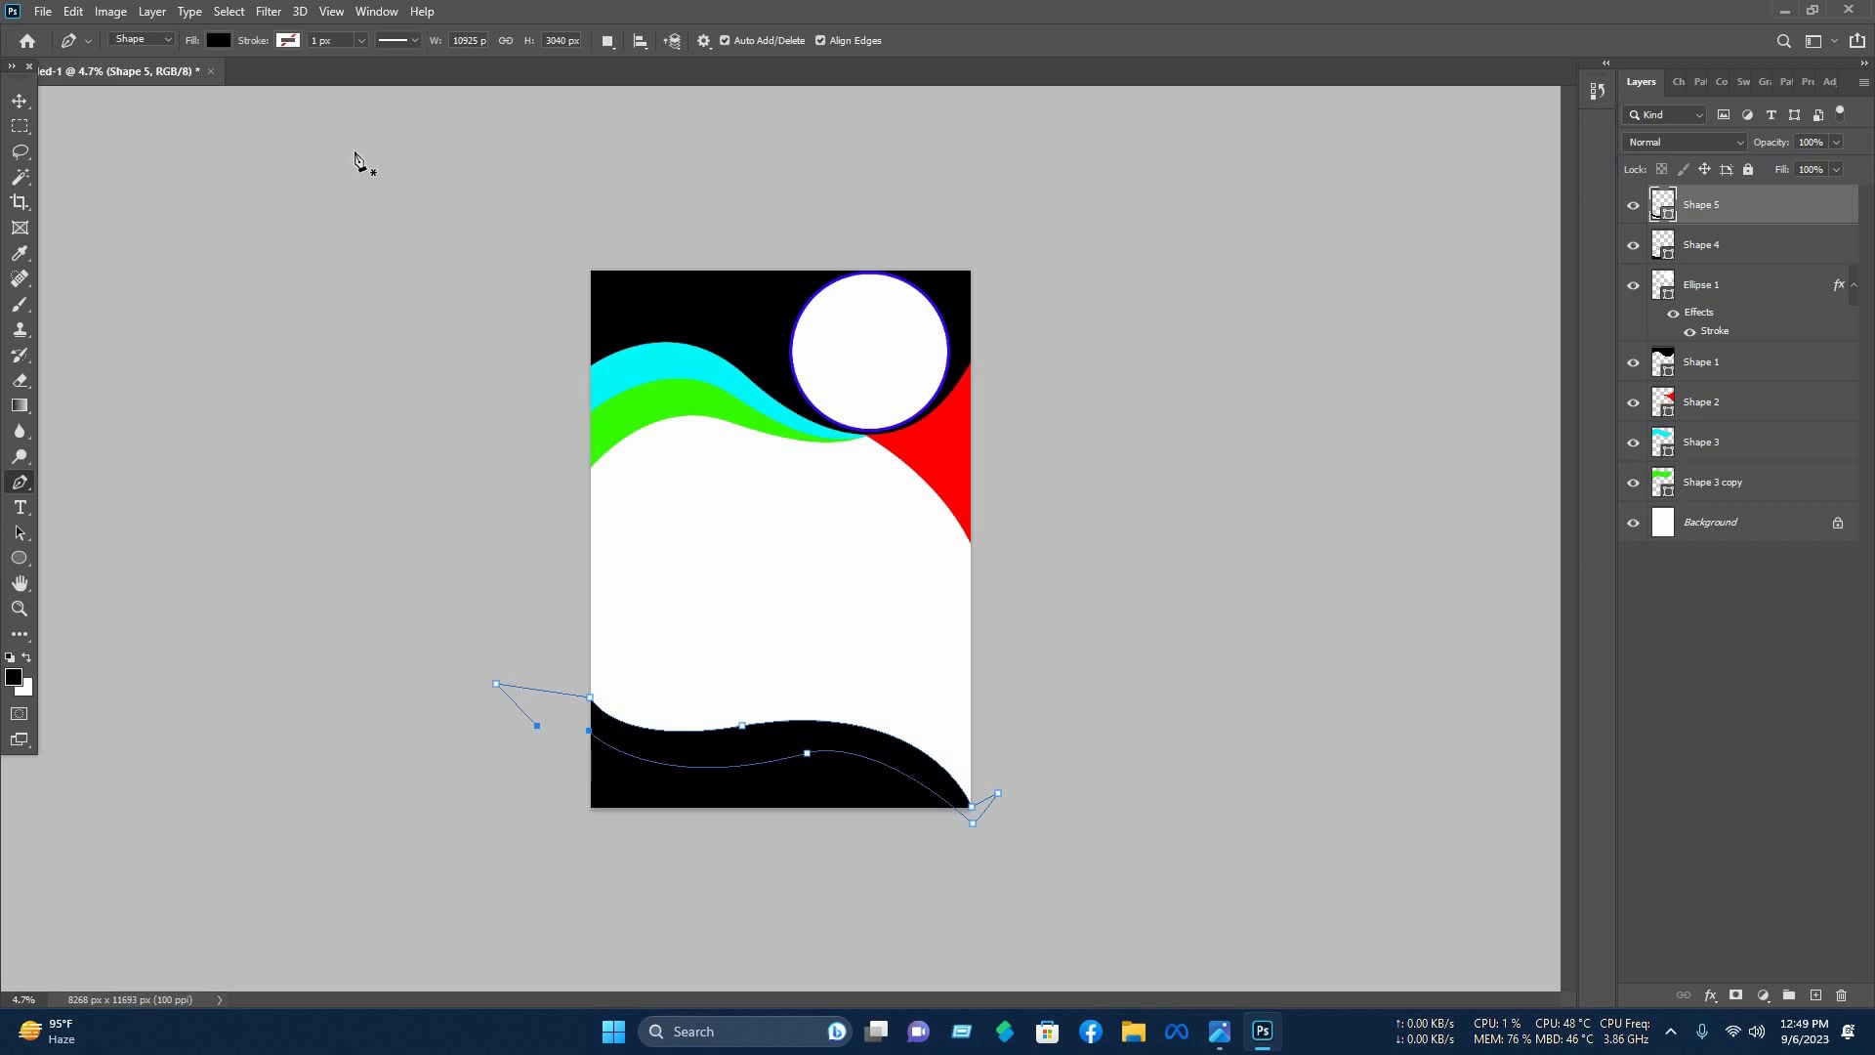
Fill the new bottom wave with the recently used blue and move its layer beneath the black bottom wave, Shape 4.
click(216, 40)
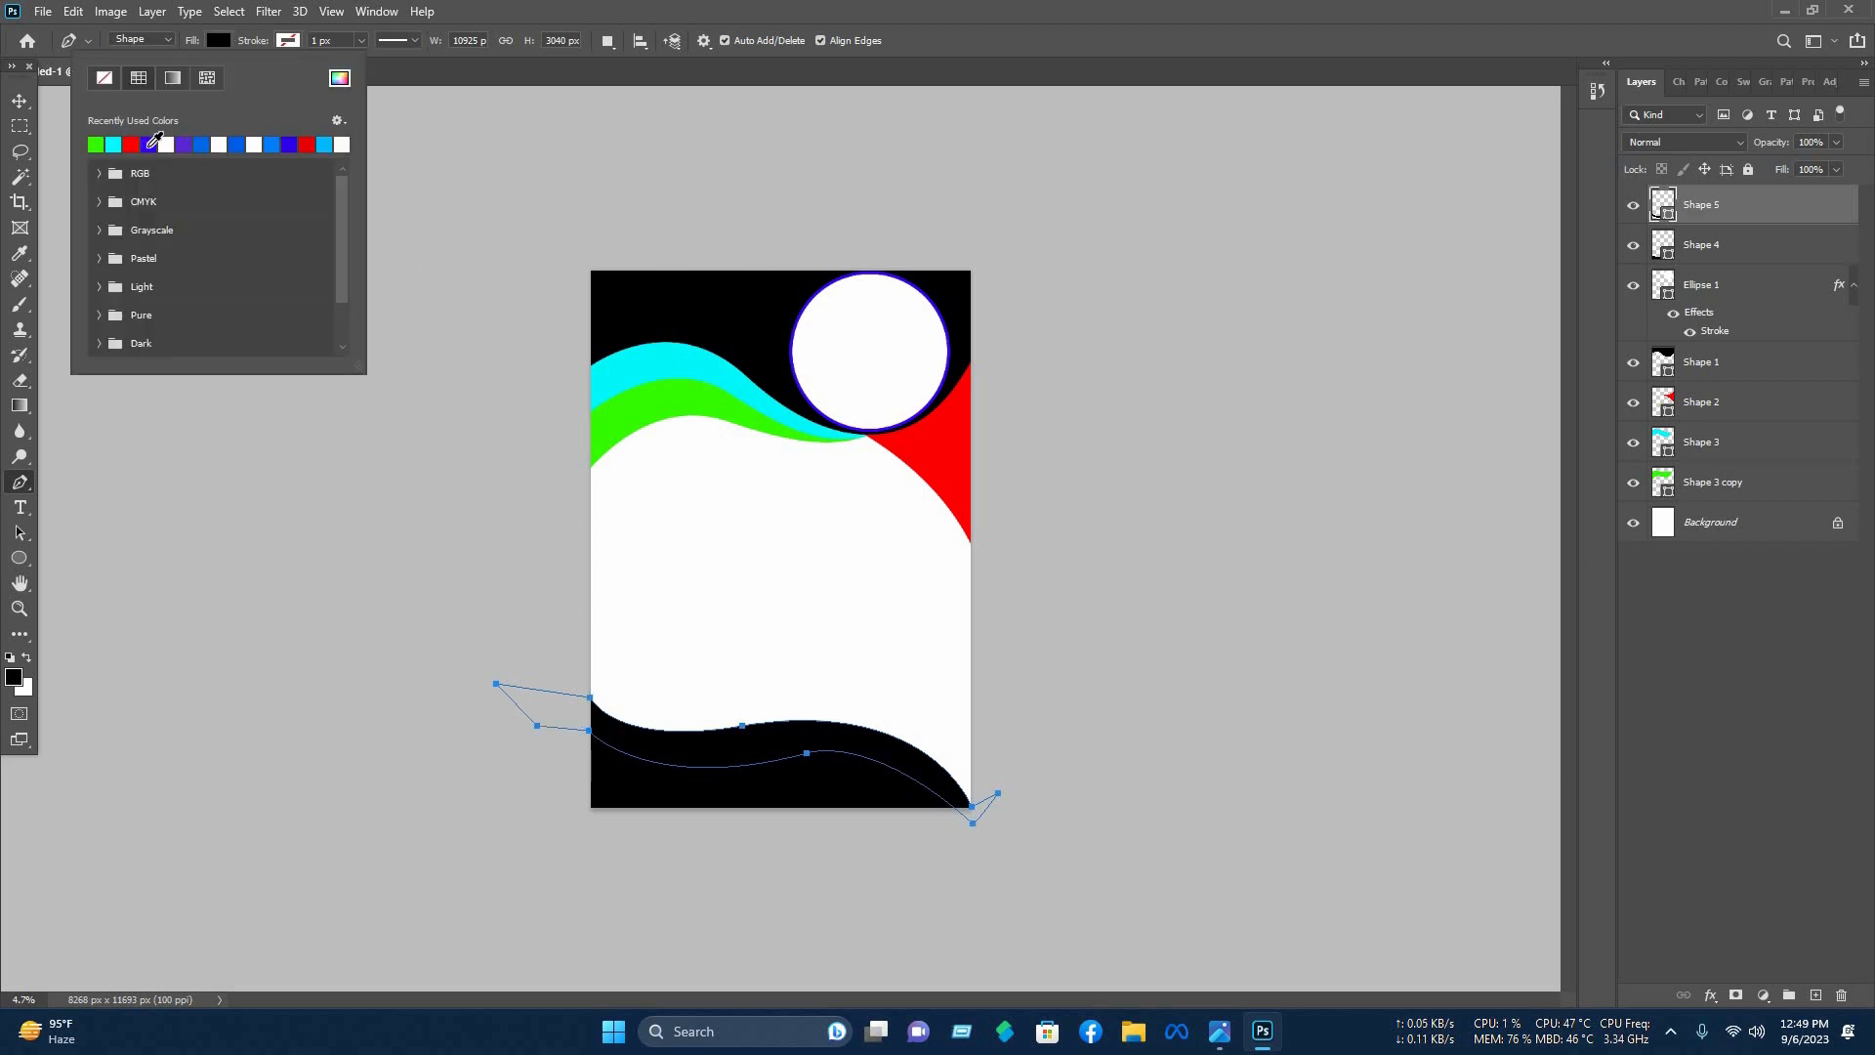
click(149, 145)
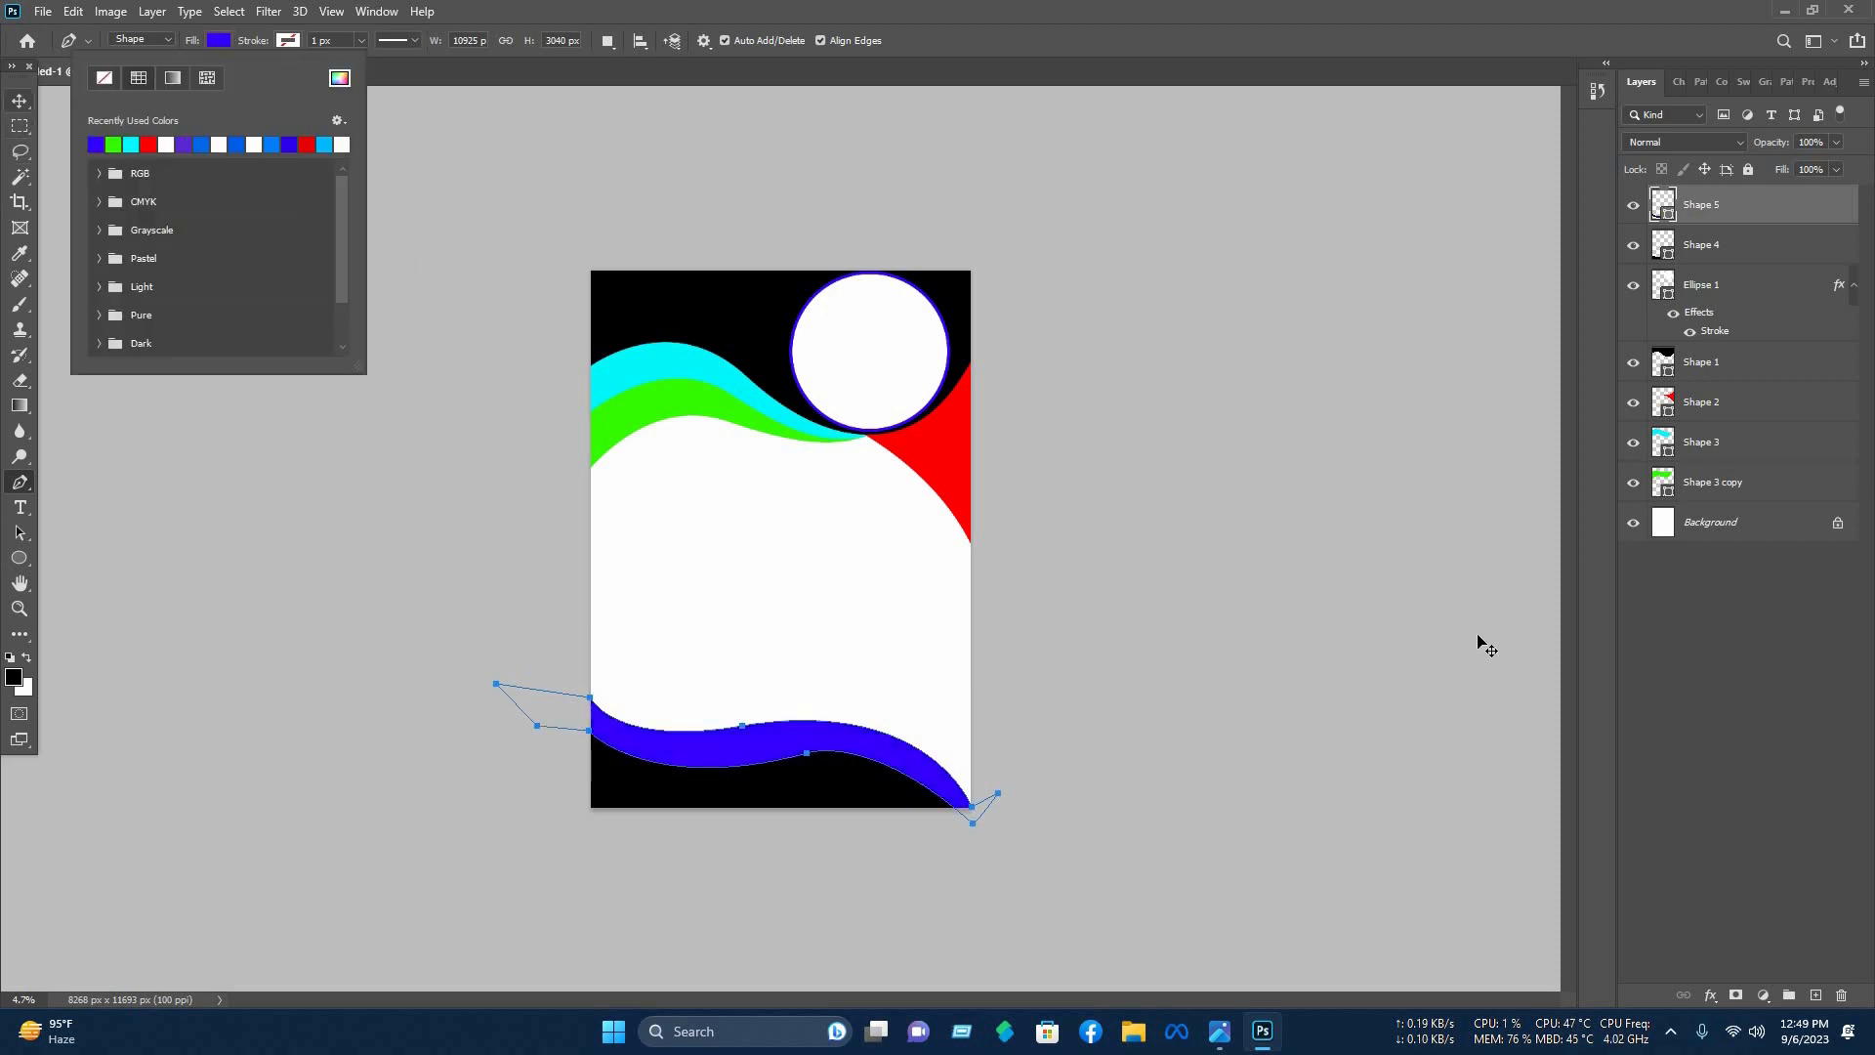
key(v)
drag(1713, 260, 1712, 266)
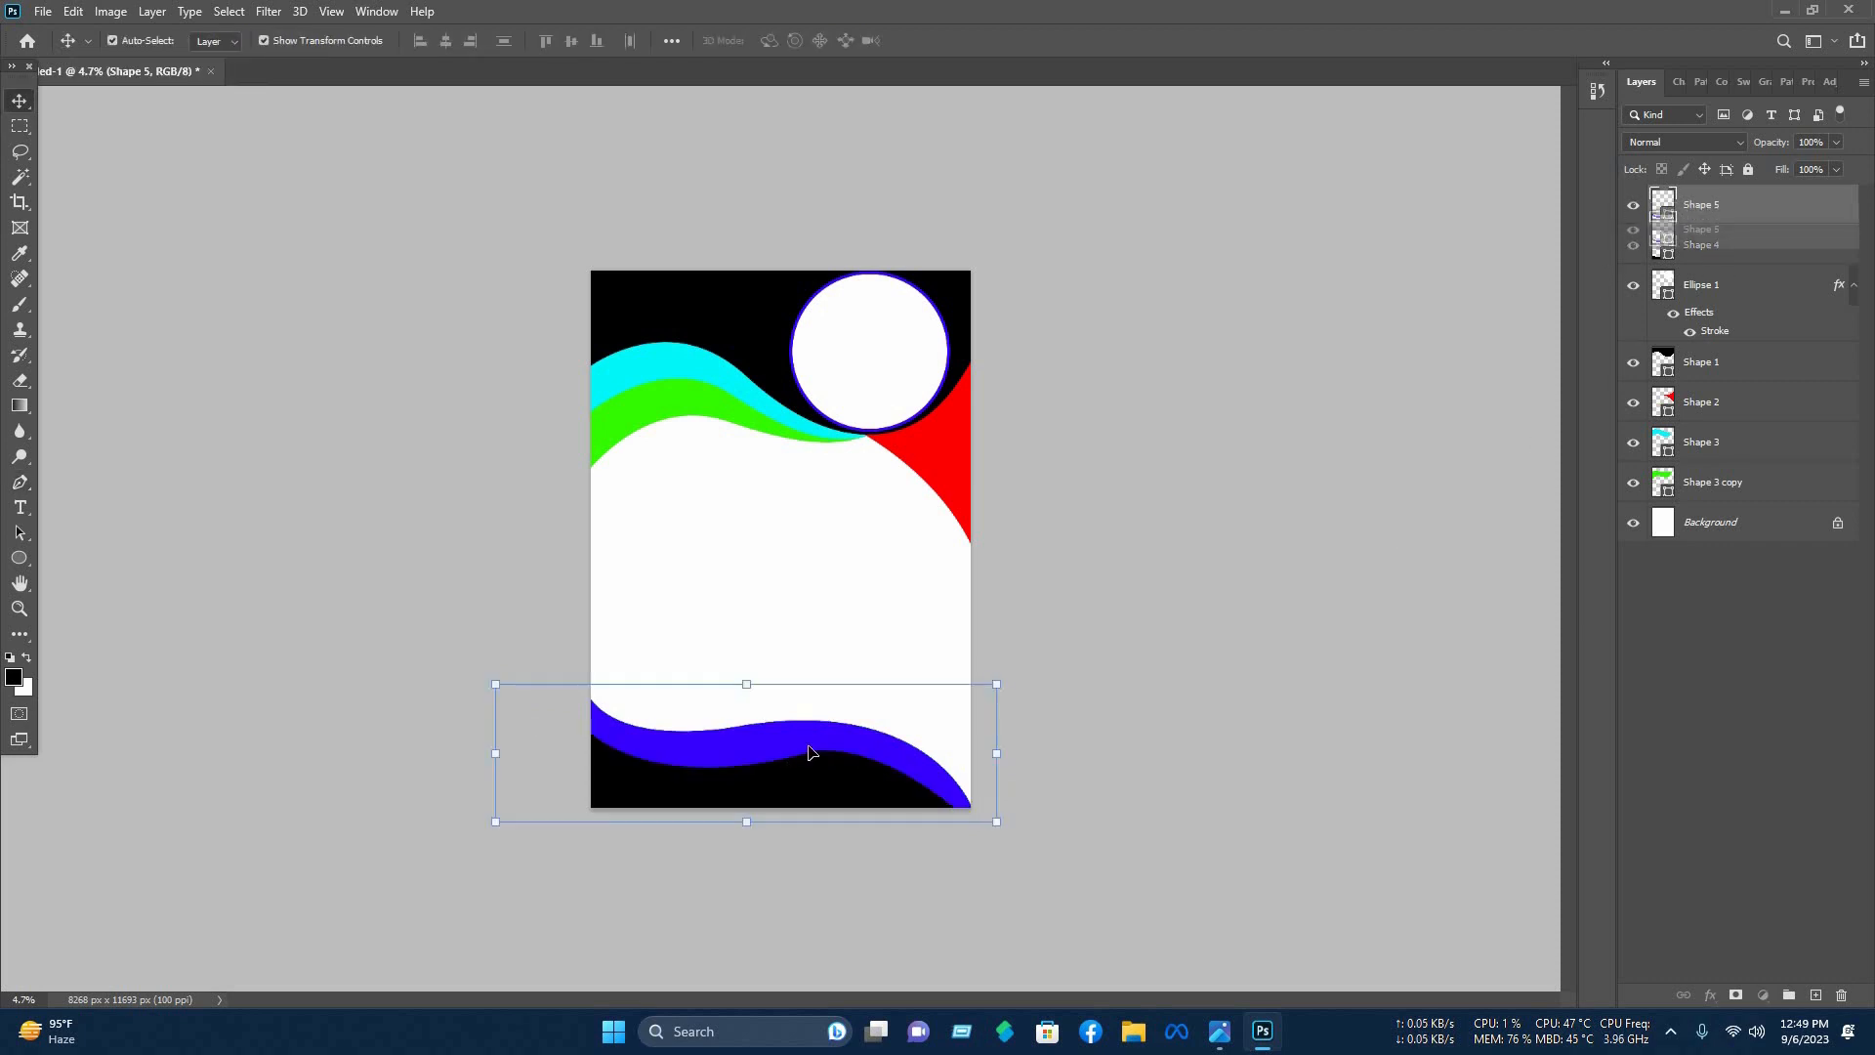
click(894, 837)
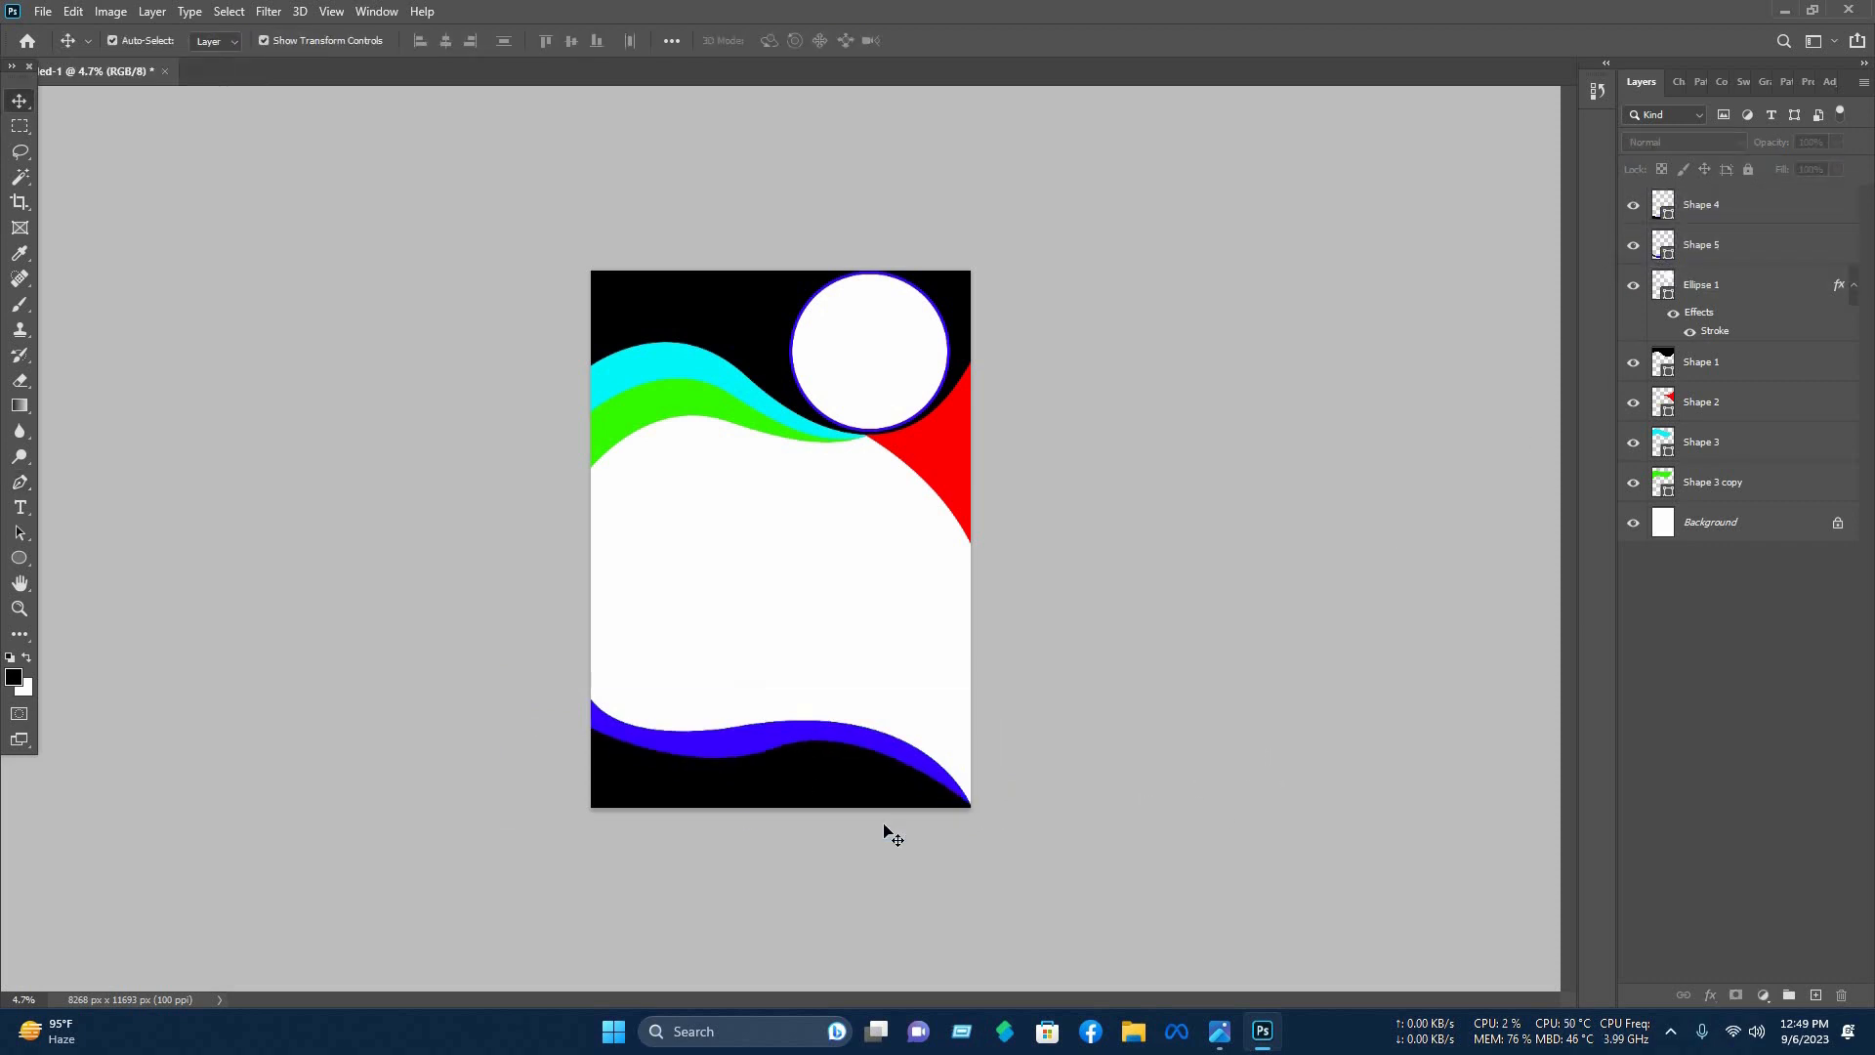
Apply a dark red Color Overlay at 100% opacity to the black header wave, Shape 1.
scroll(1067, 852, up, 2)
scroll(1067, 851, up, 4)
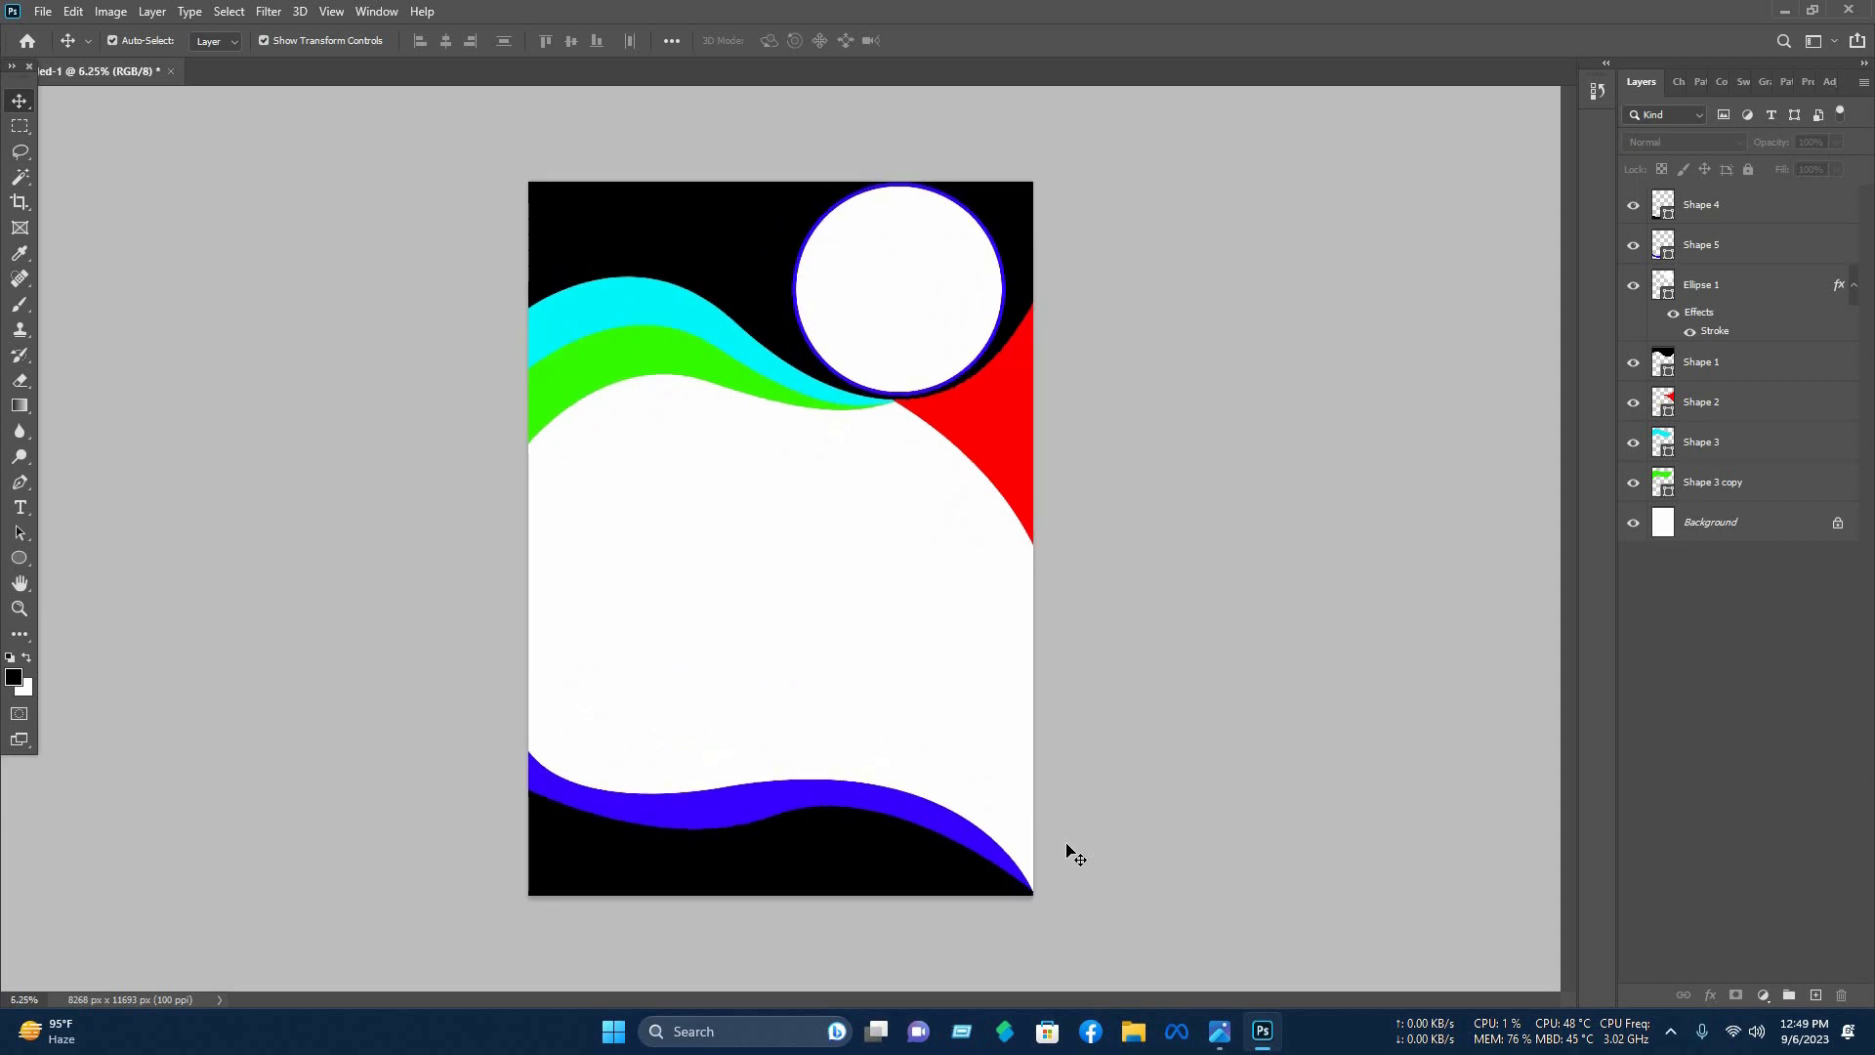
click(1663, 363)
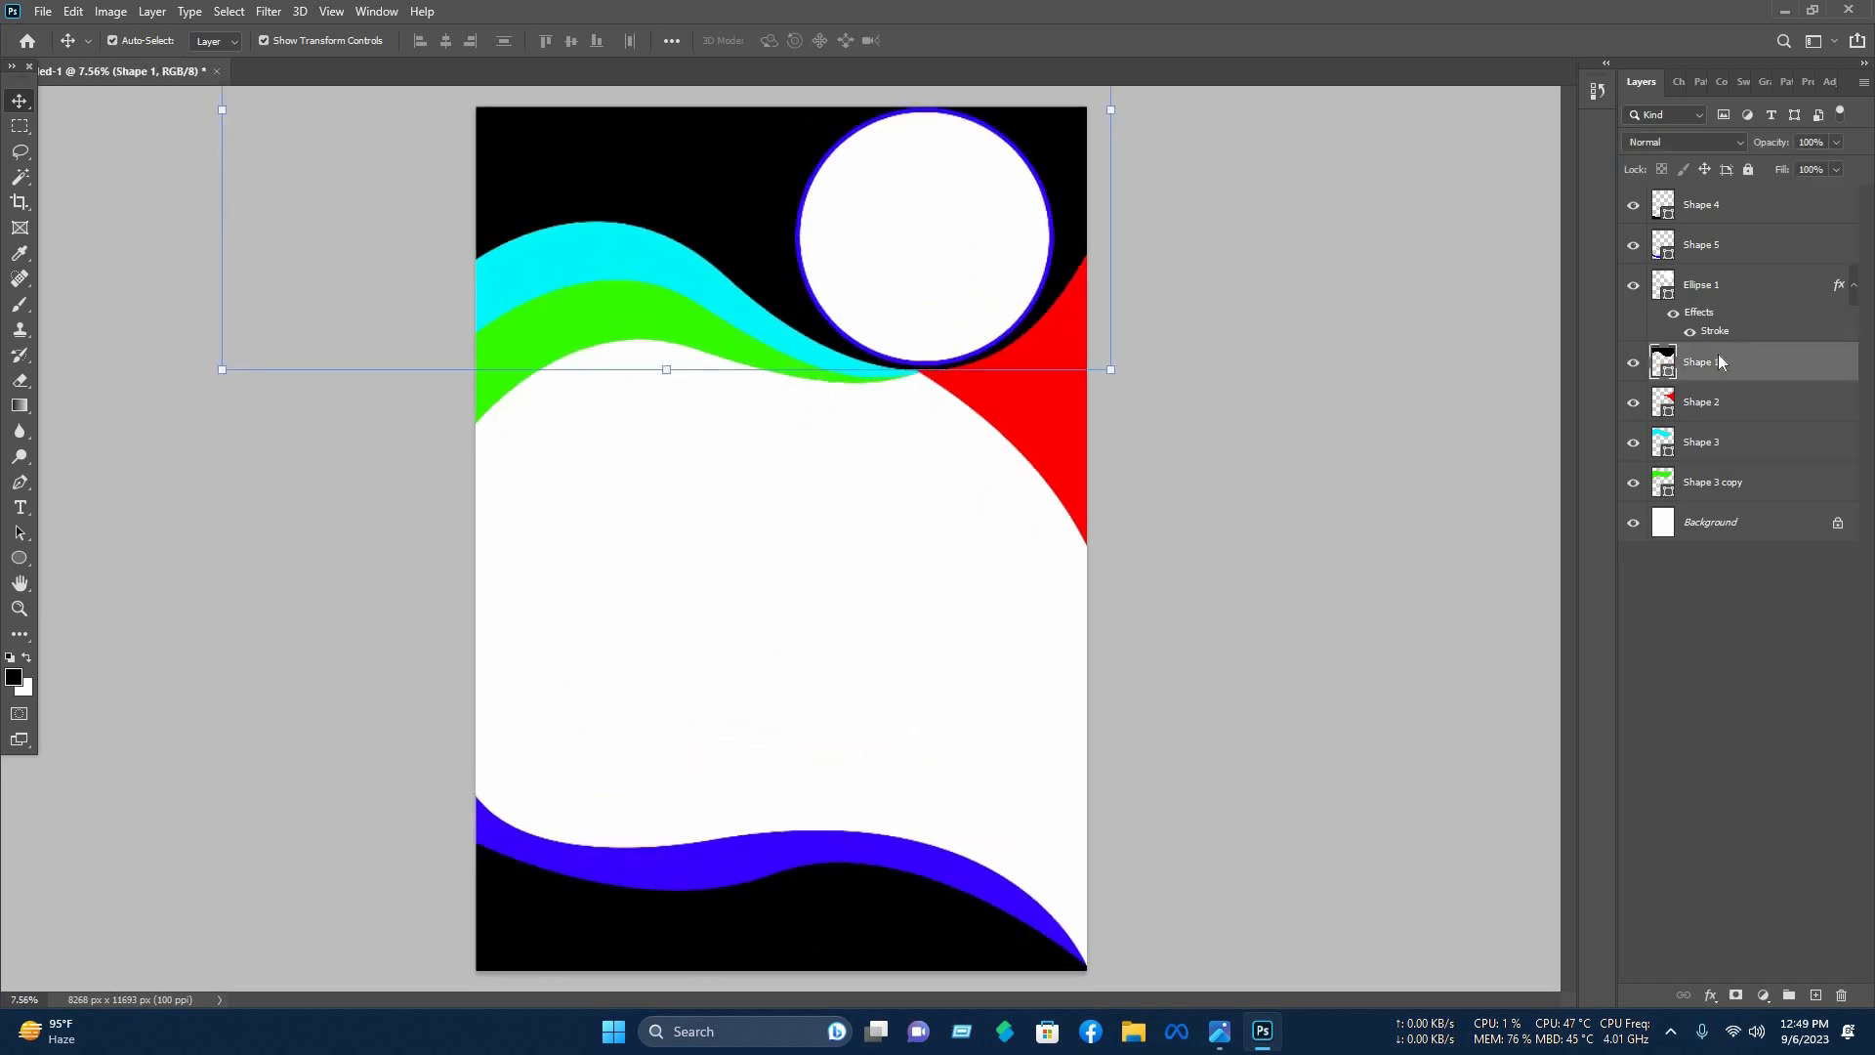
right_click(1588, 216)
click(1586, 211)
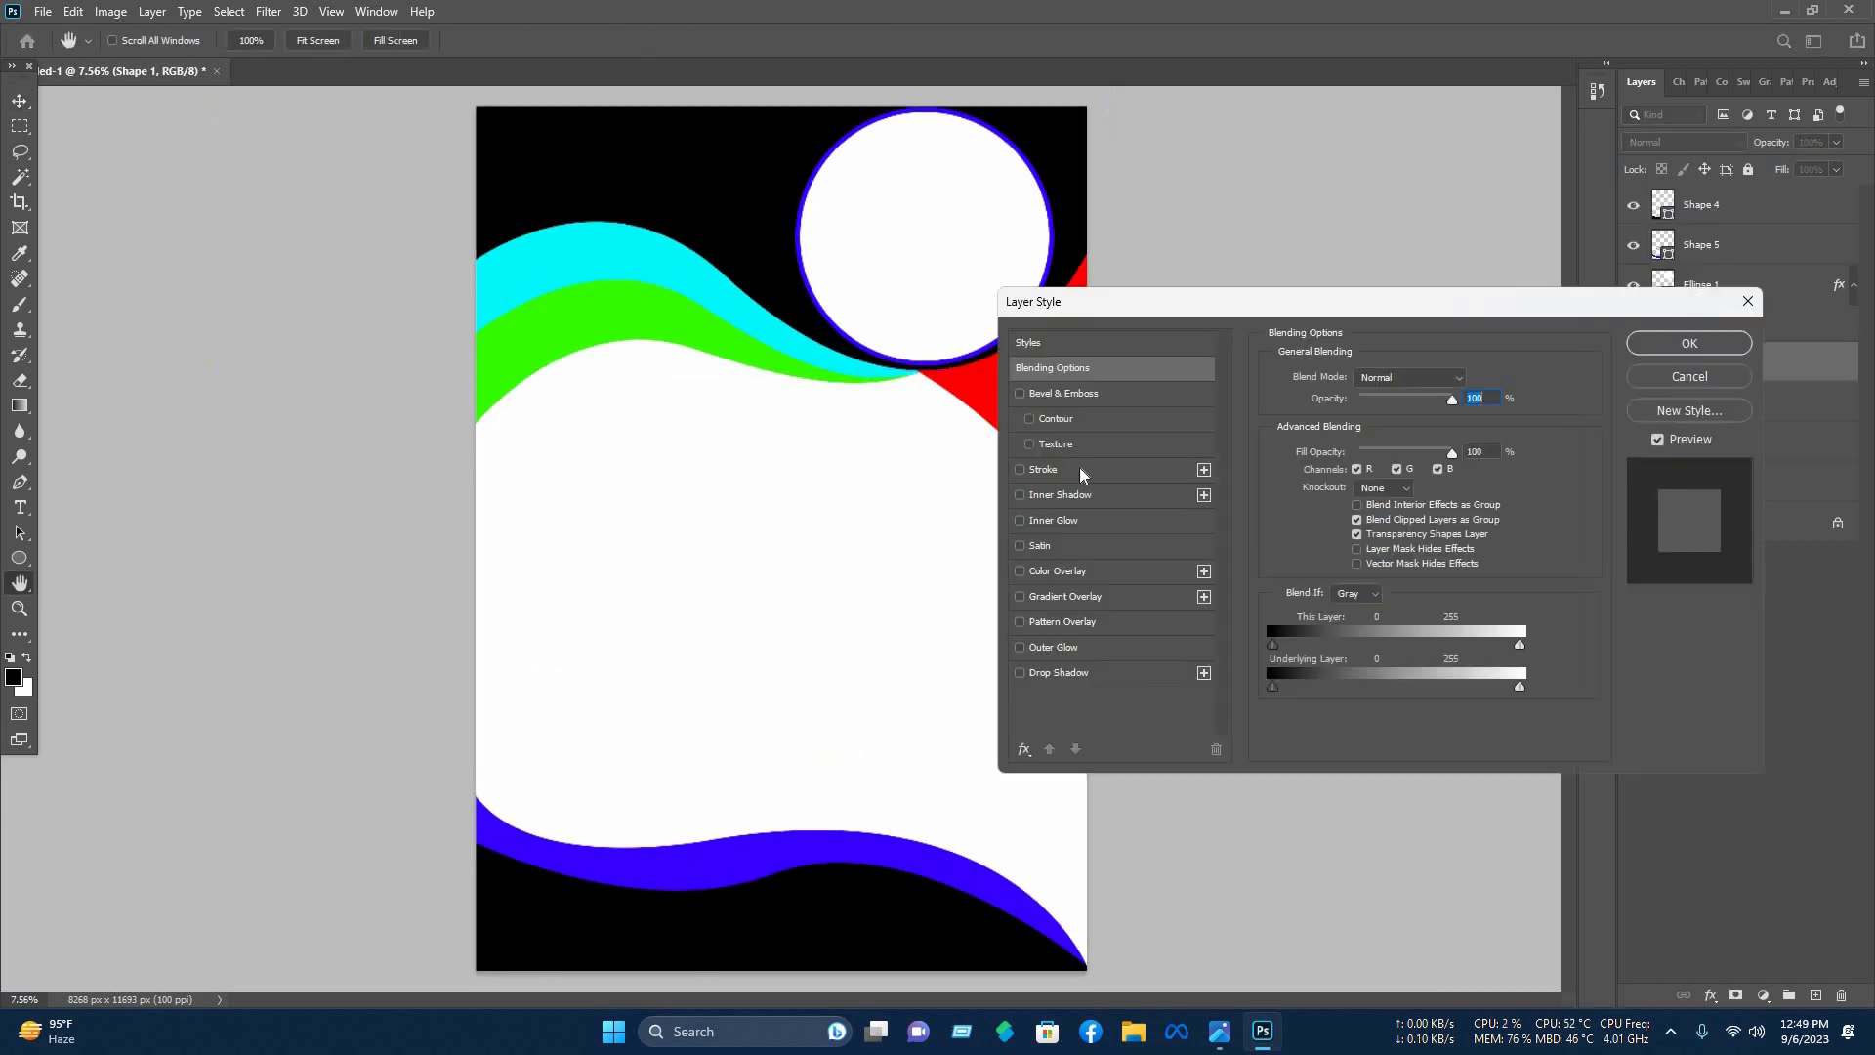
click(1058, 571)
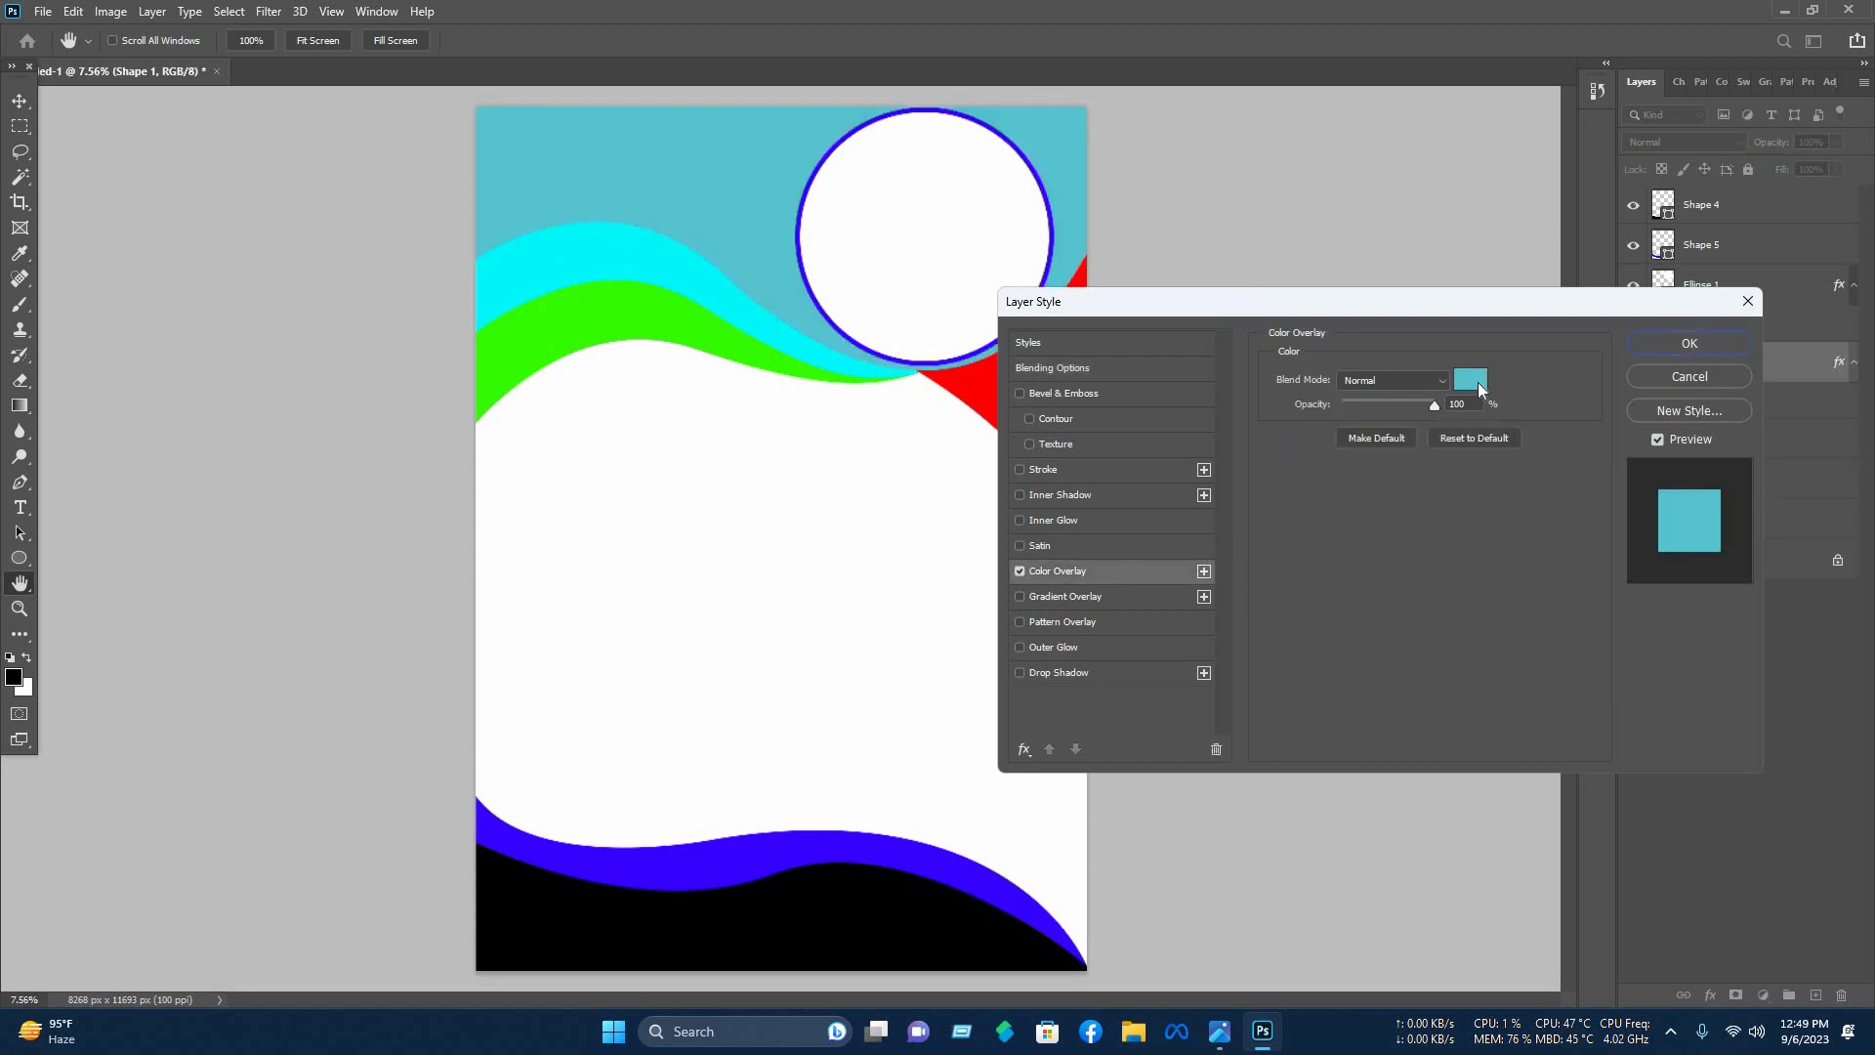
click(1471, 379)
click(953, 231)
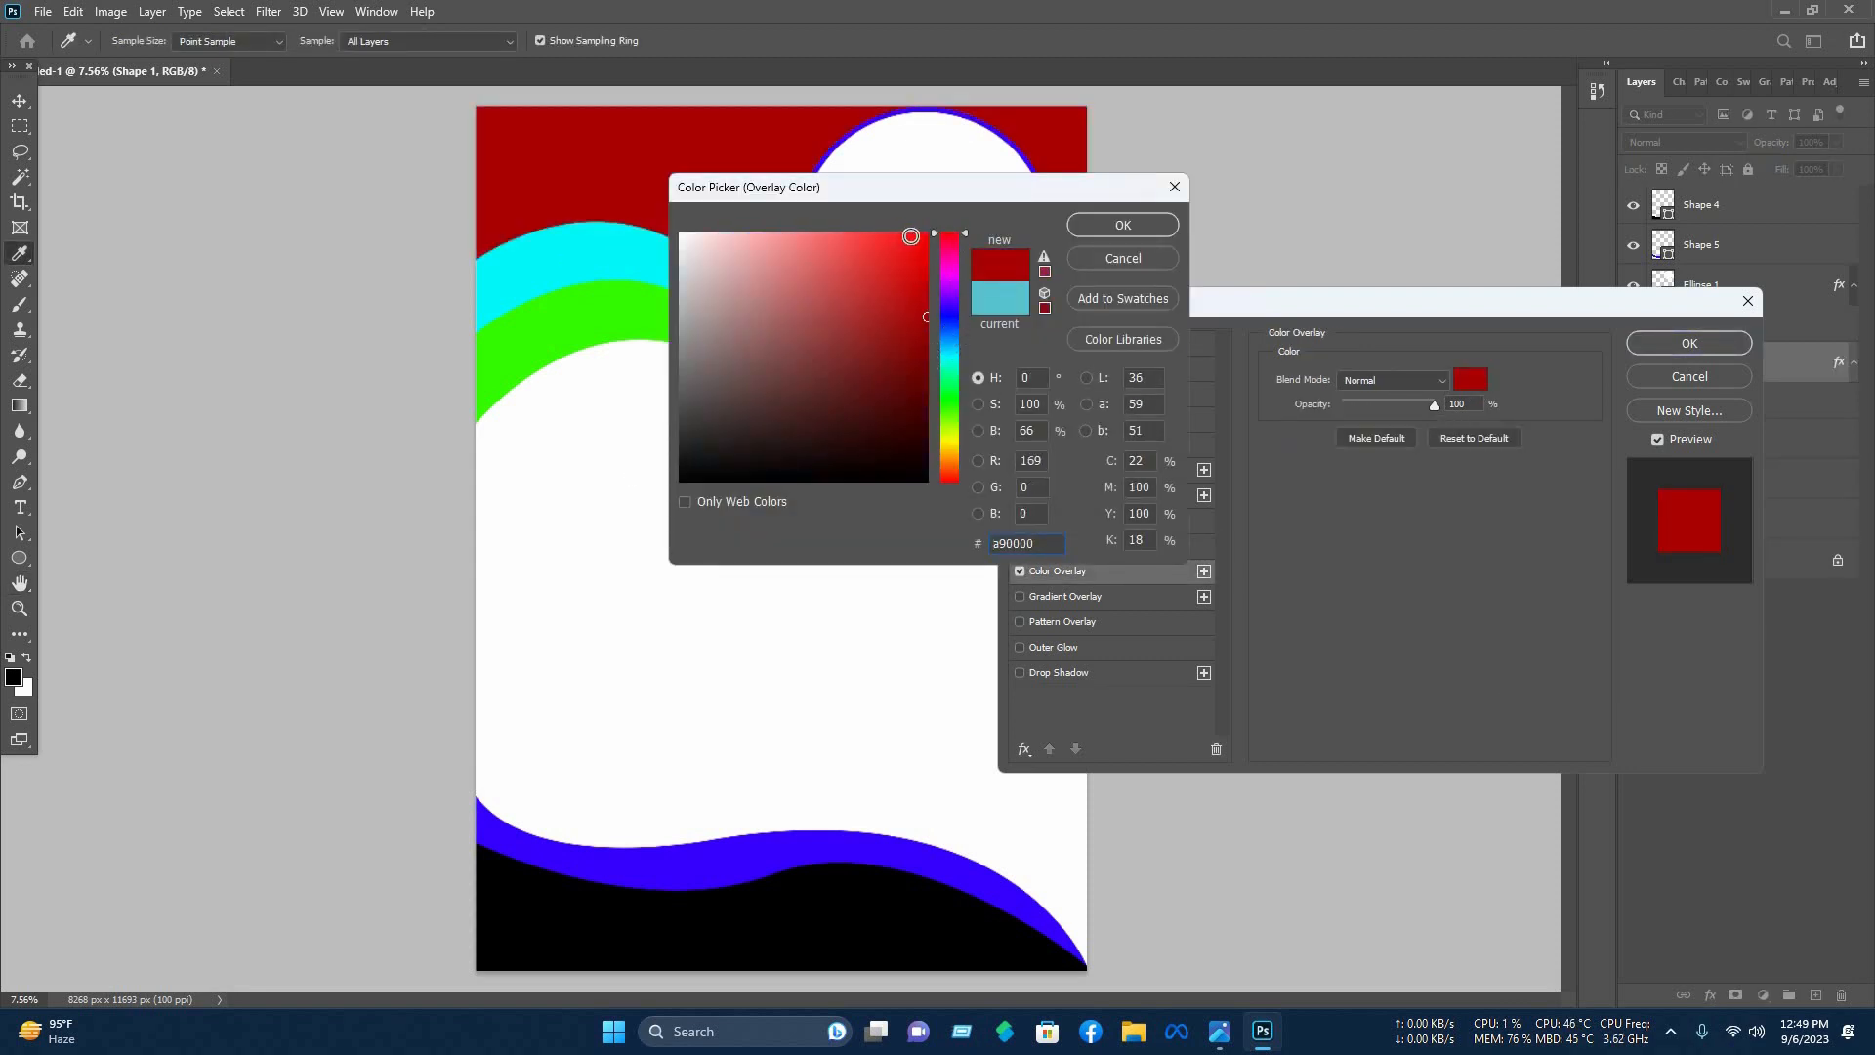
drag(911, 236, 928, 315)
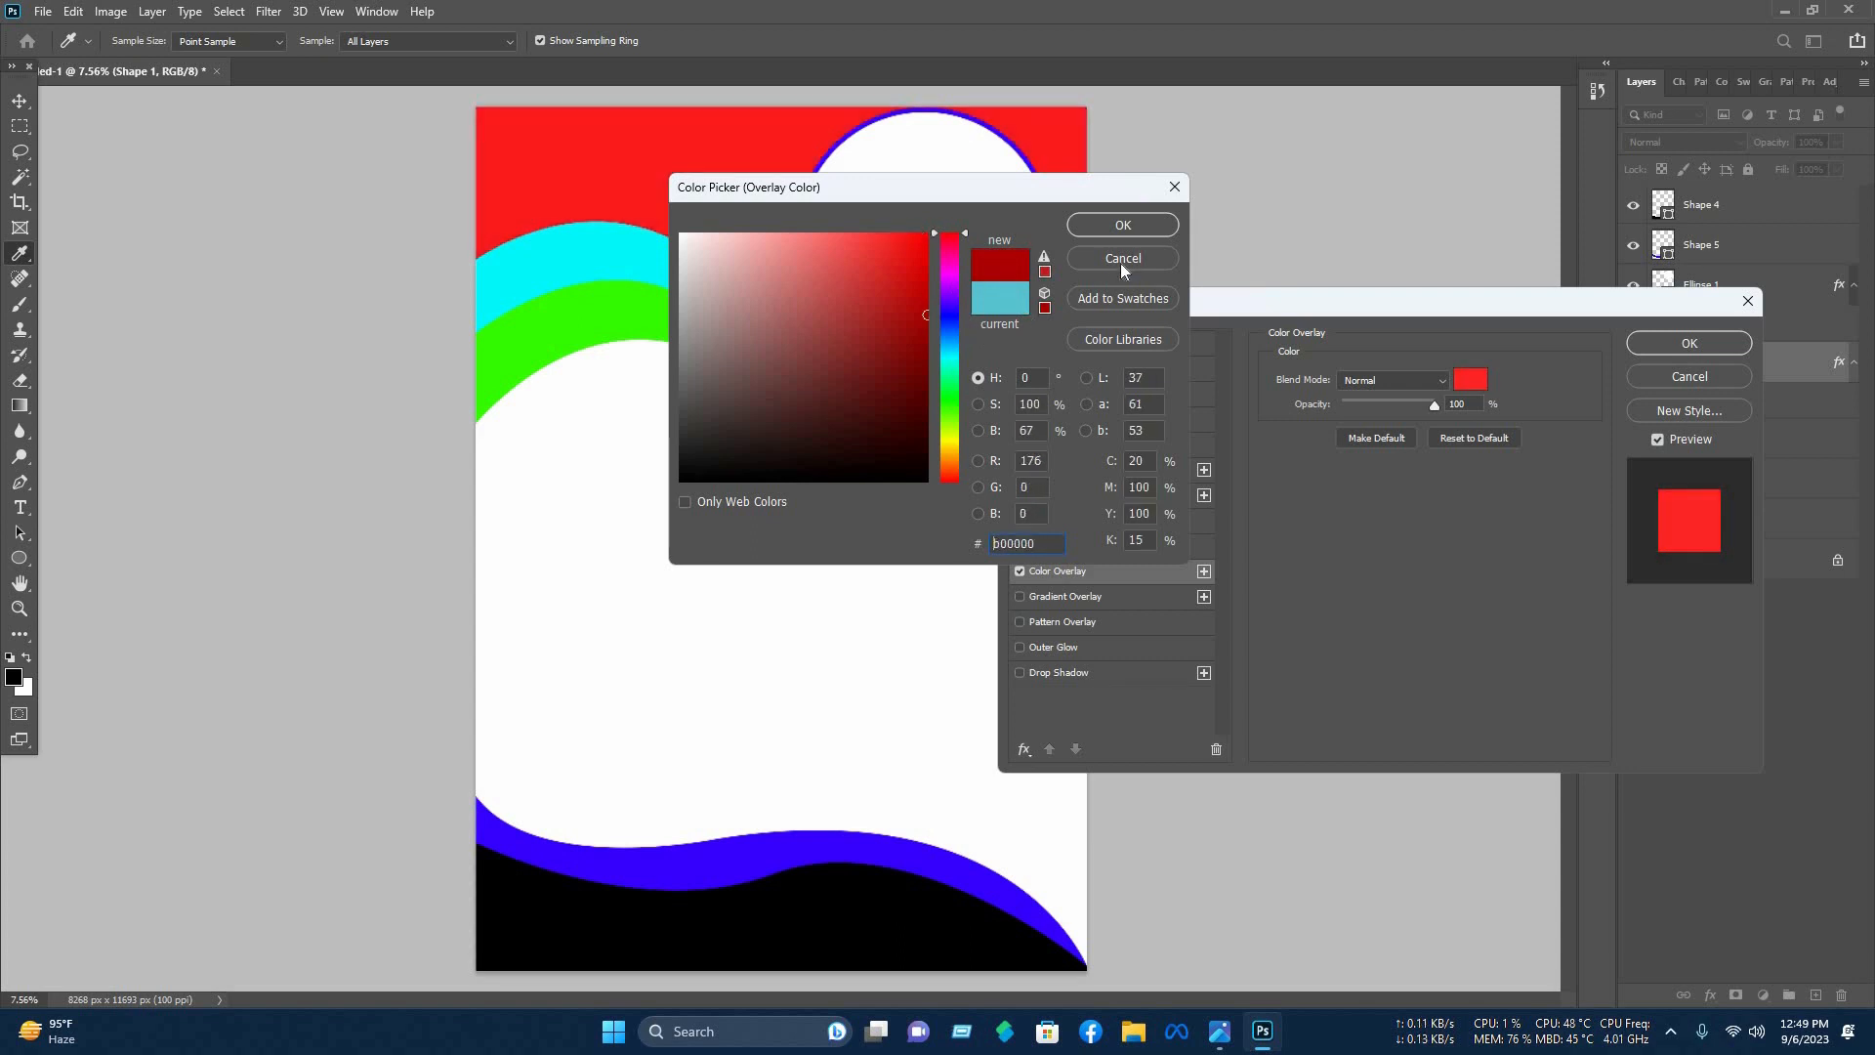
click(1137, 230)
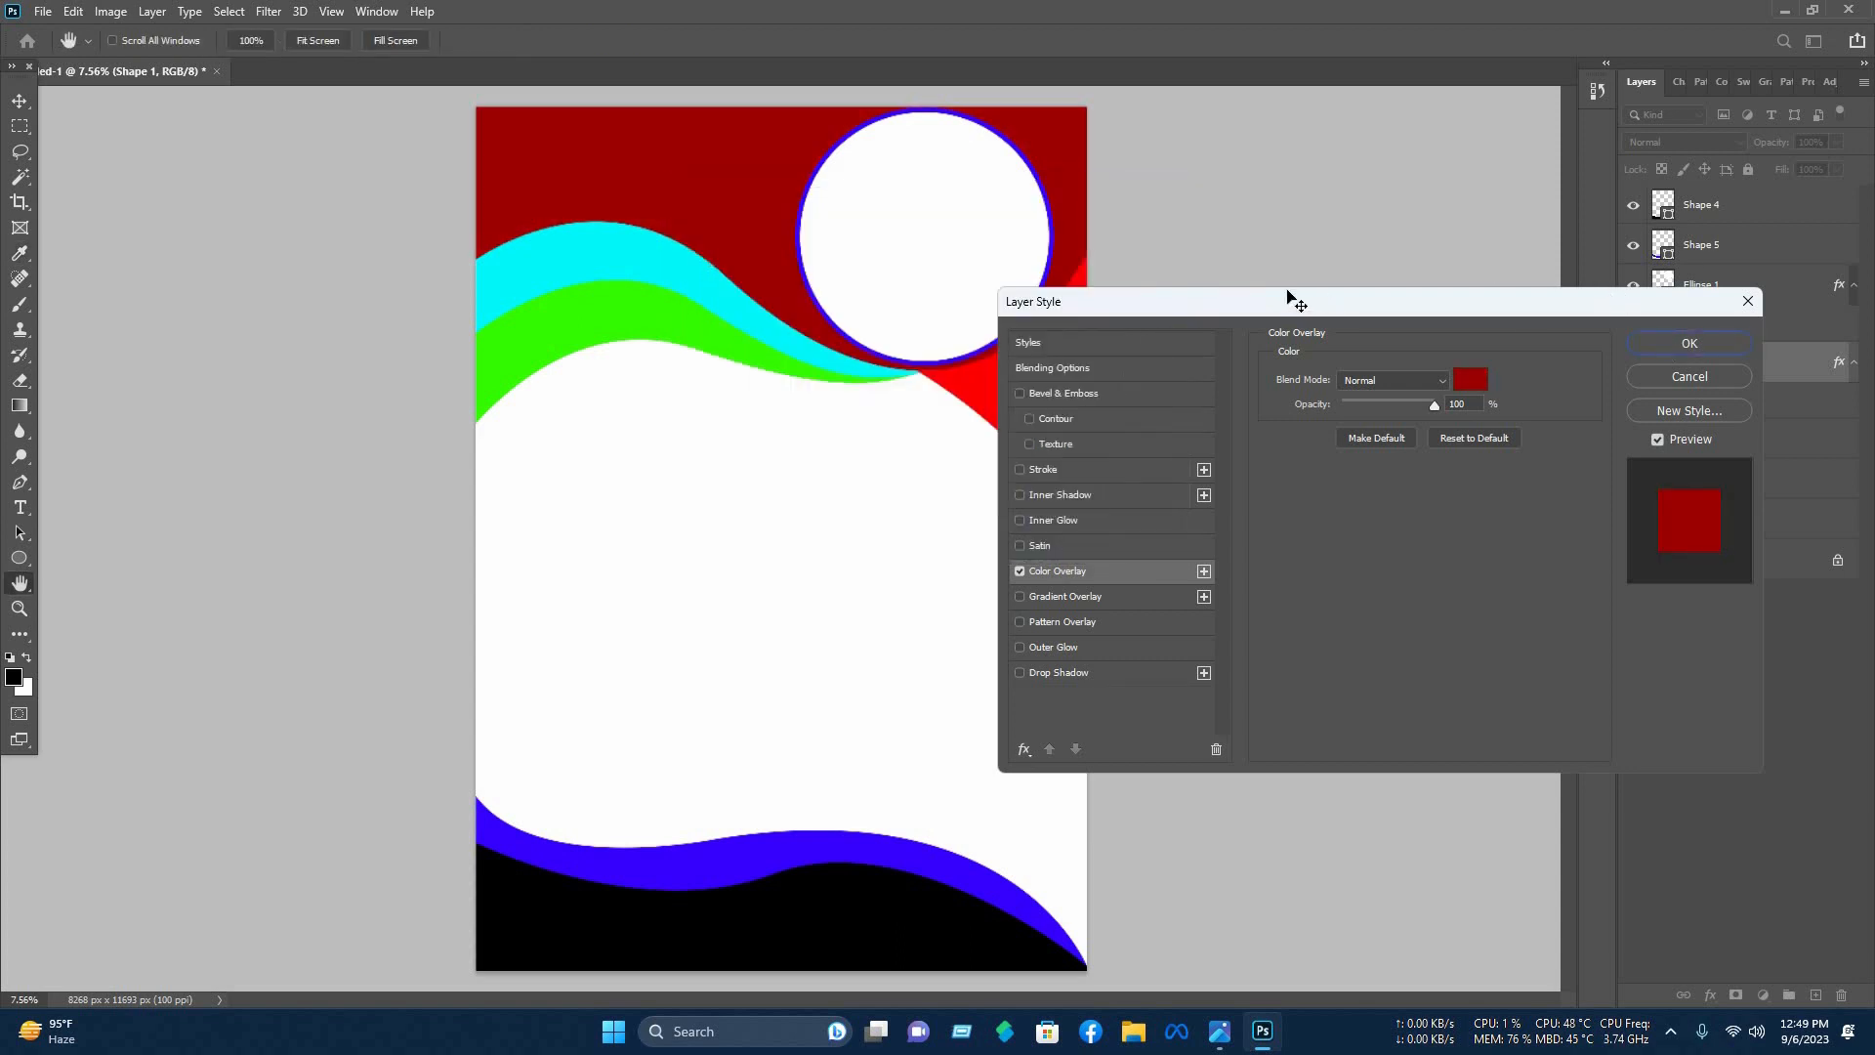
key(Return)
Add a Gradient Overlay to the cyan wave beneath the header, Shape 3.
click(1716, 480)
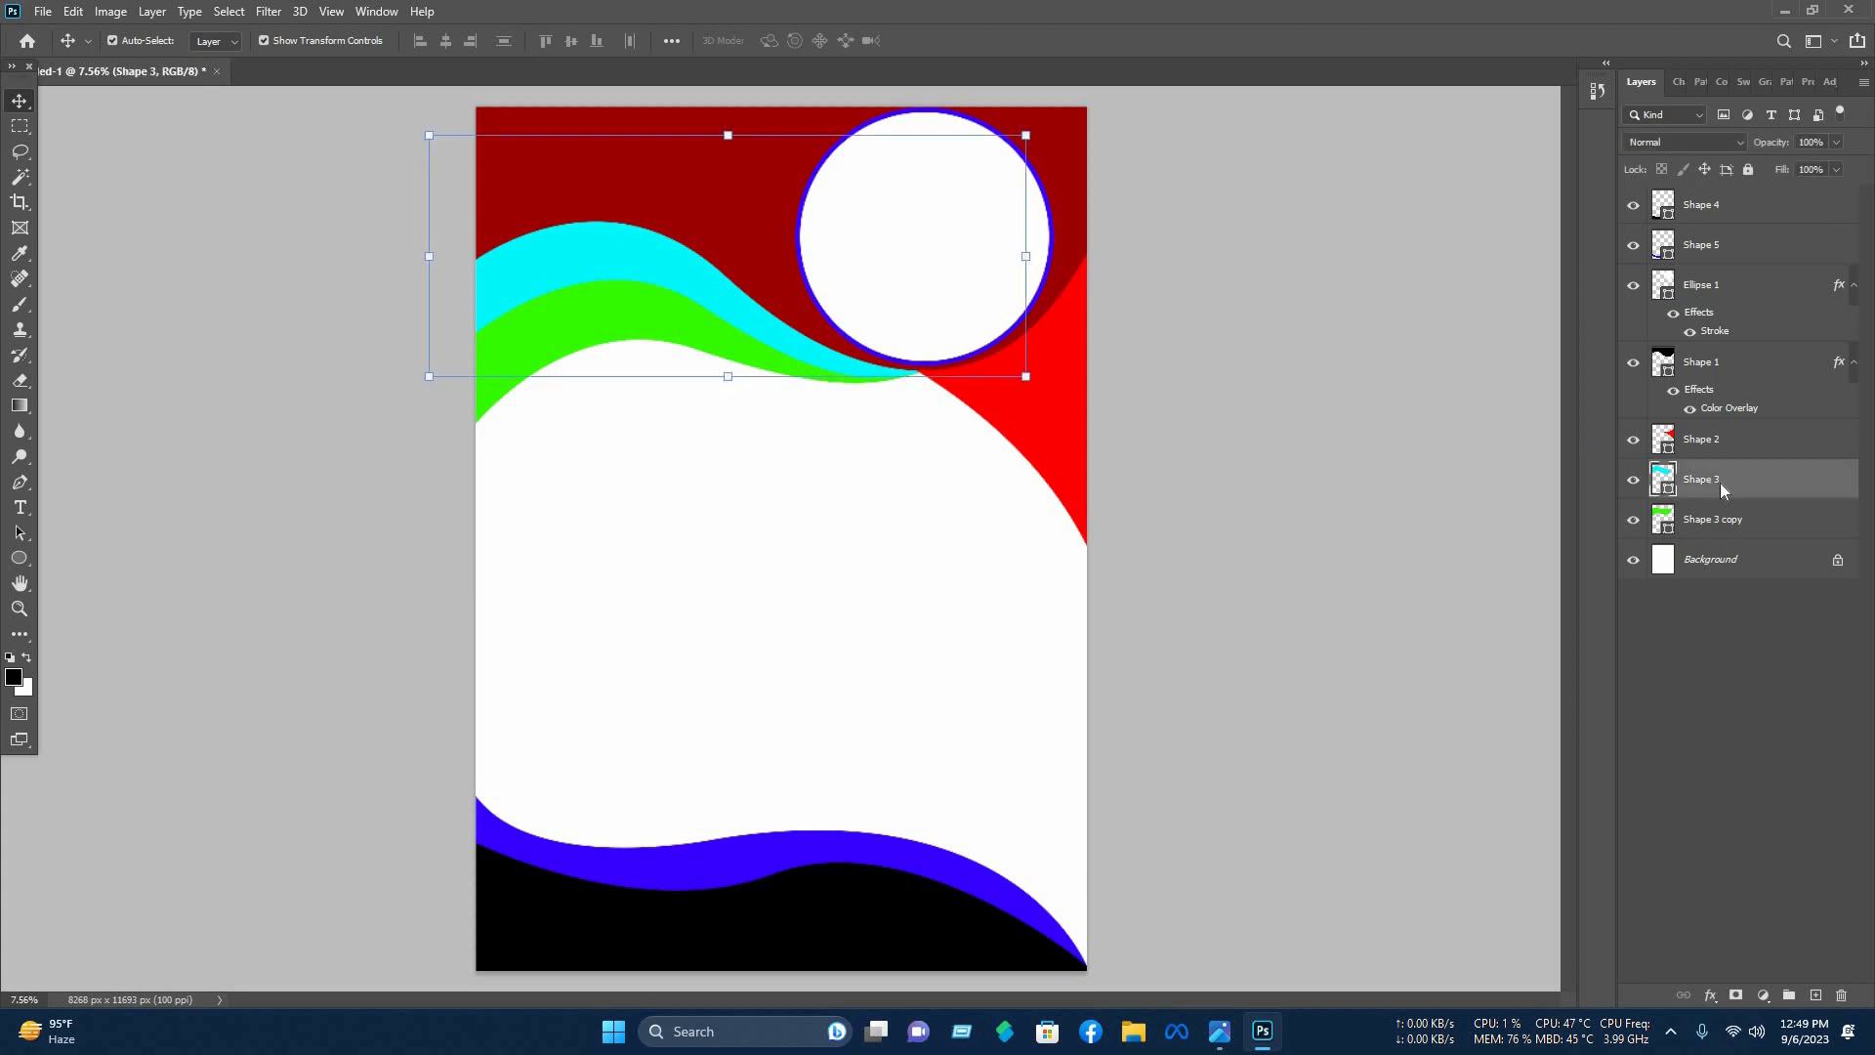
right_click(1717, 481)
click(1518, 209)
click(1119, 595)
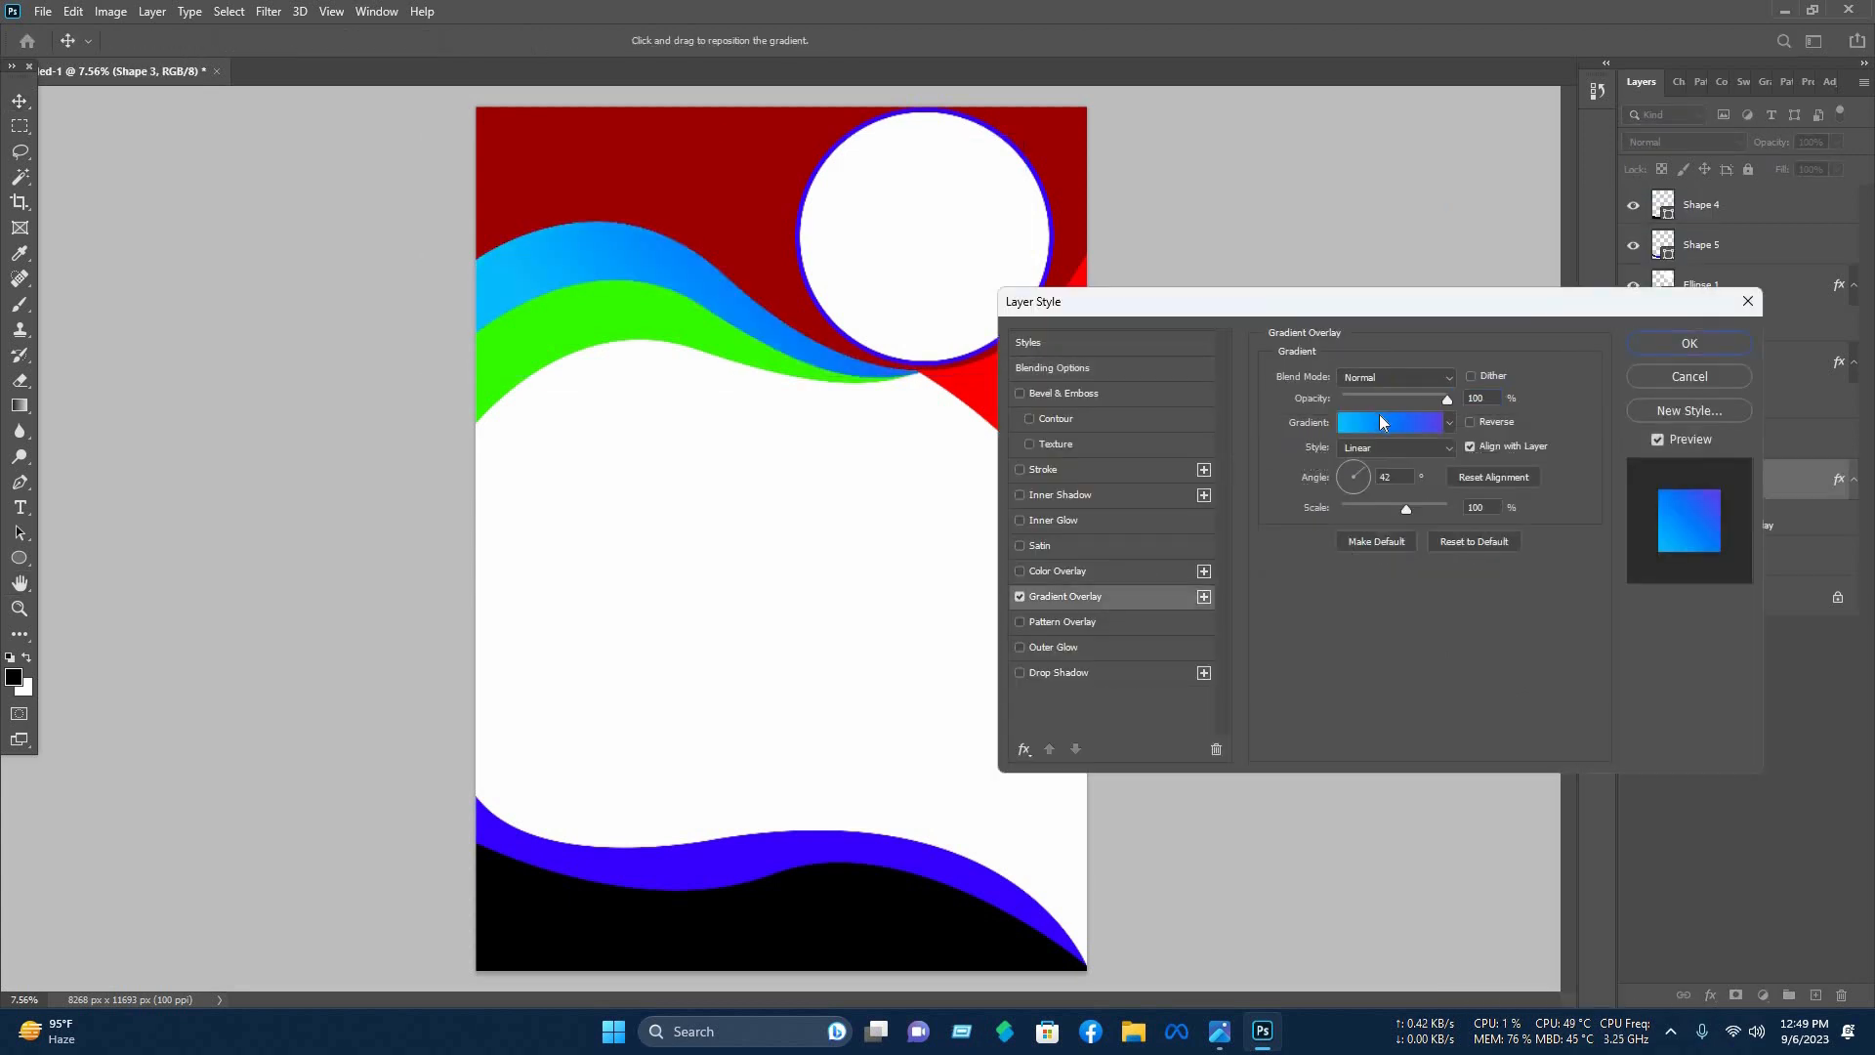
Recolour the start stop of Shape 3's overlay gradient bright red.
click(1373, 424)
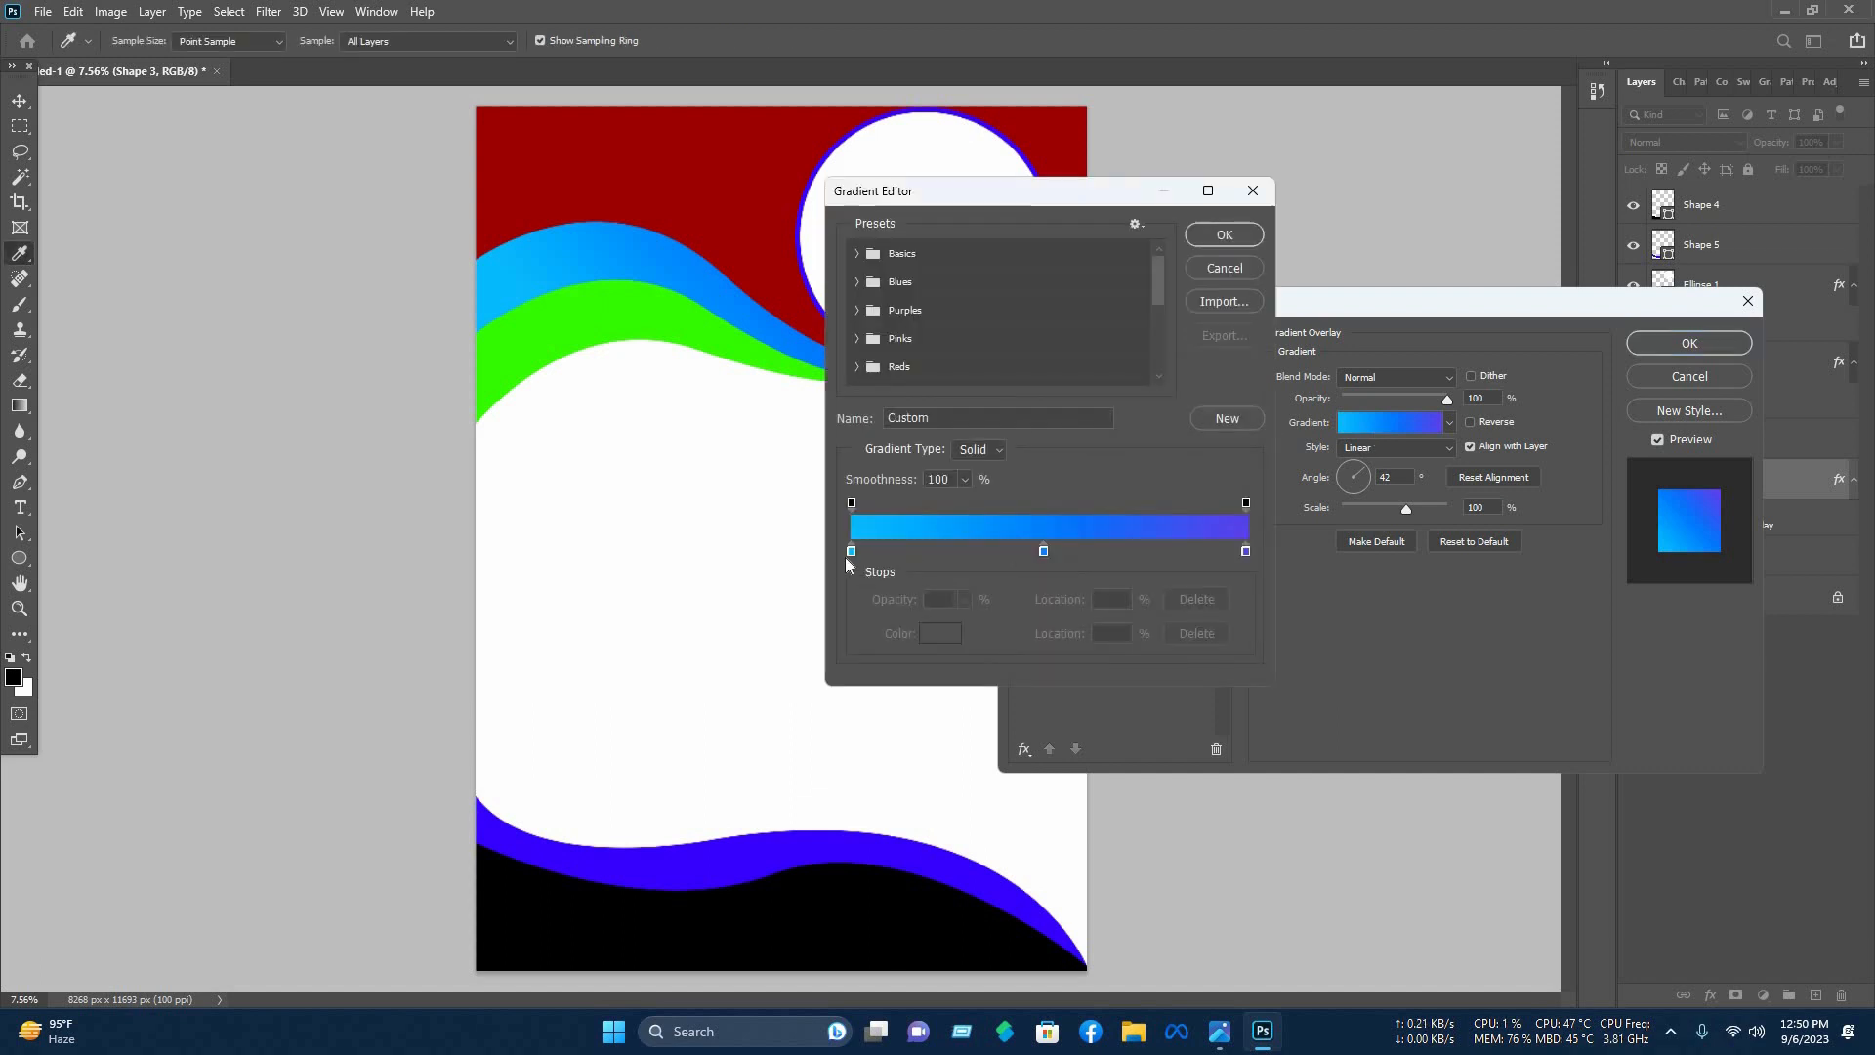
click(947, 637)
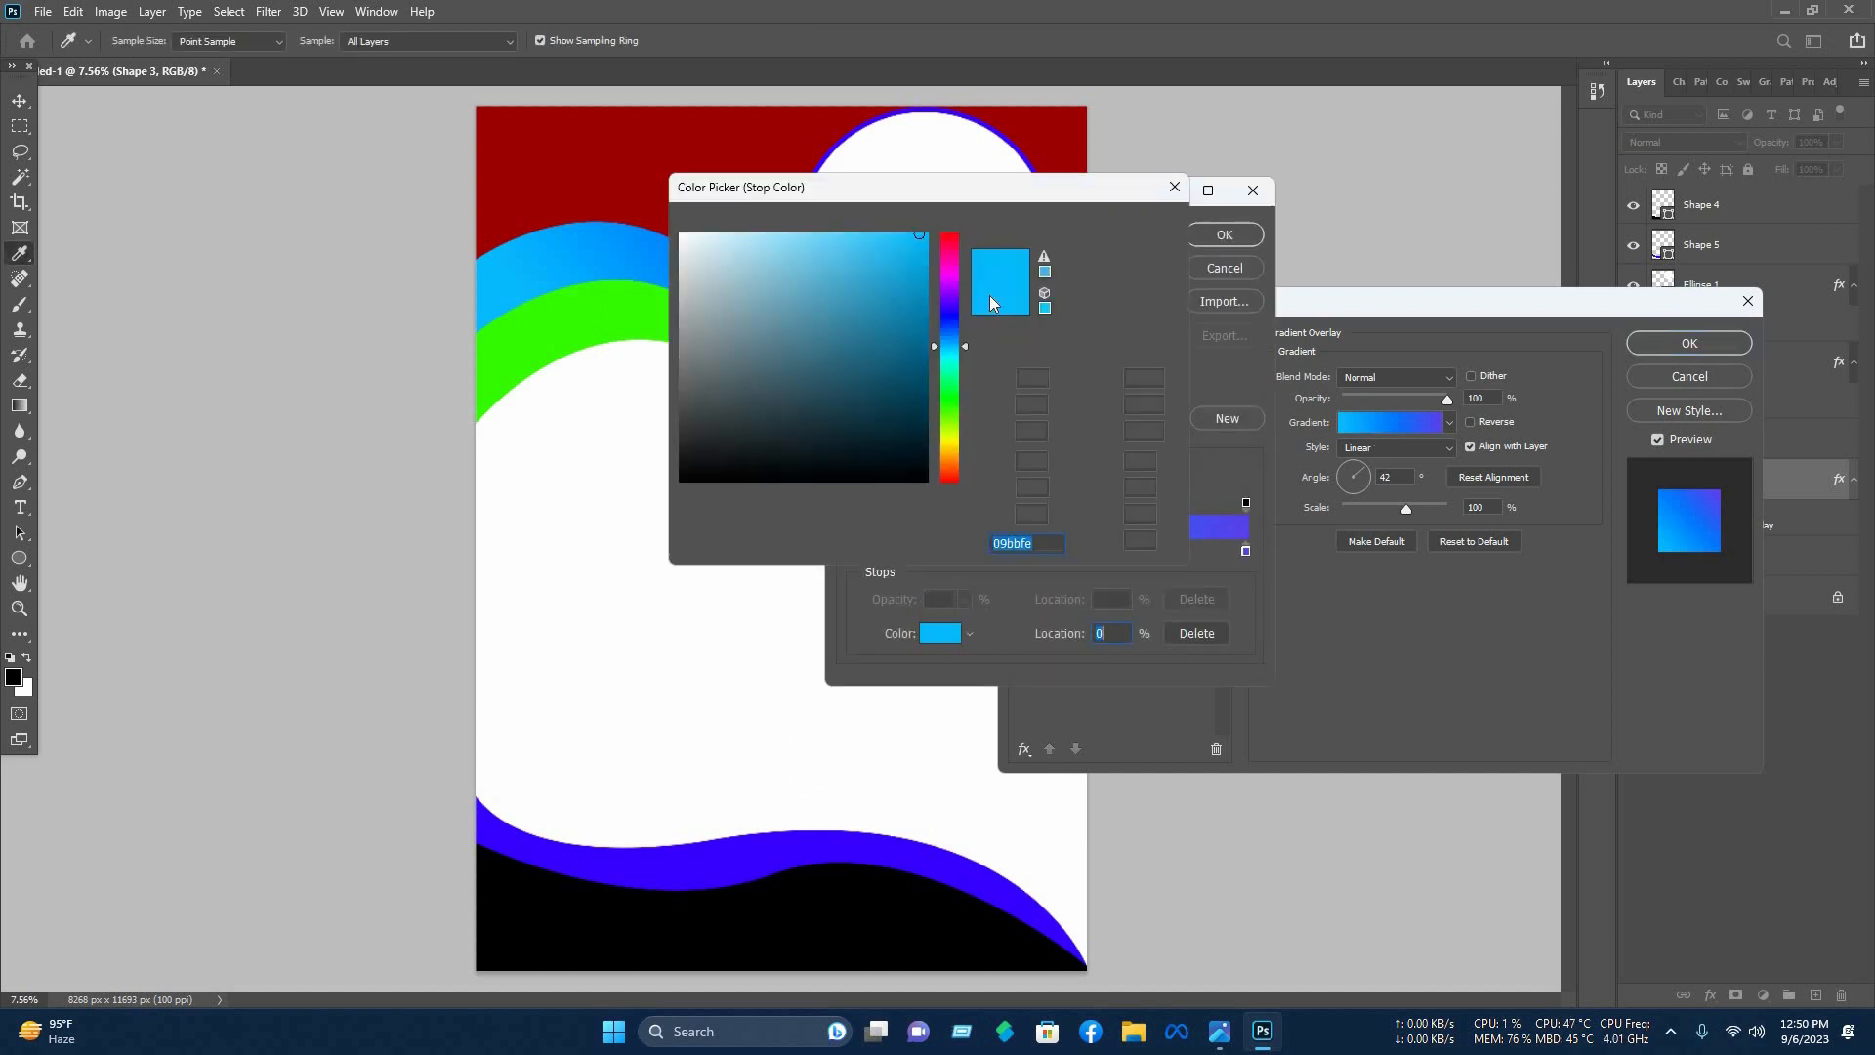
drag(955, 278, 889, 233)
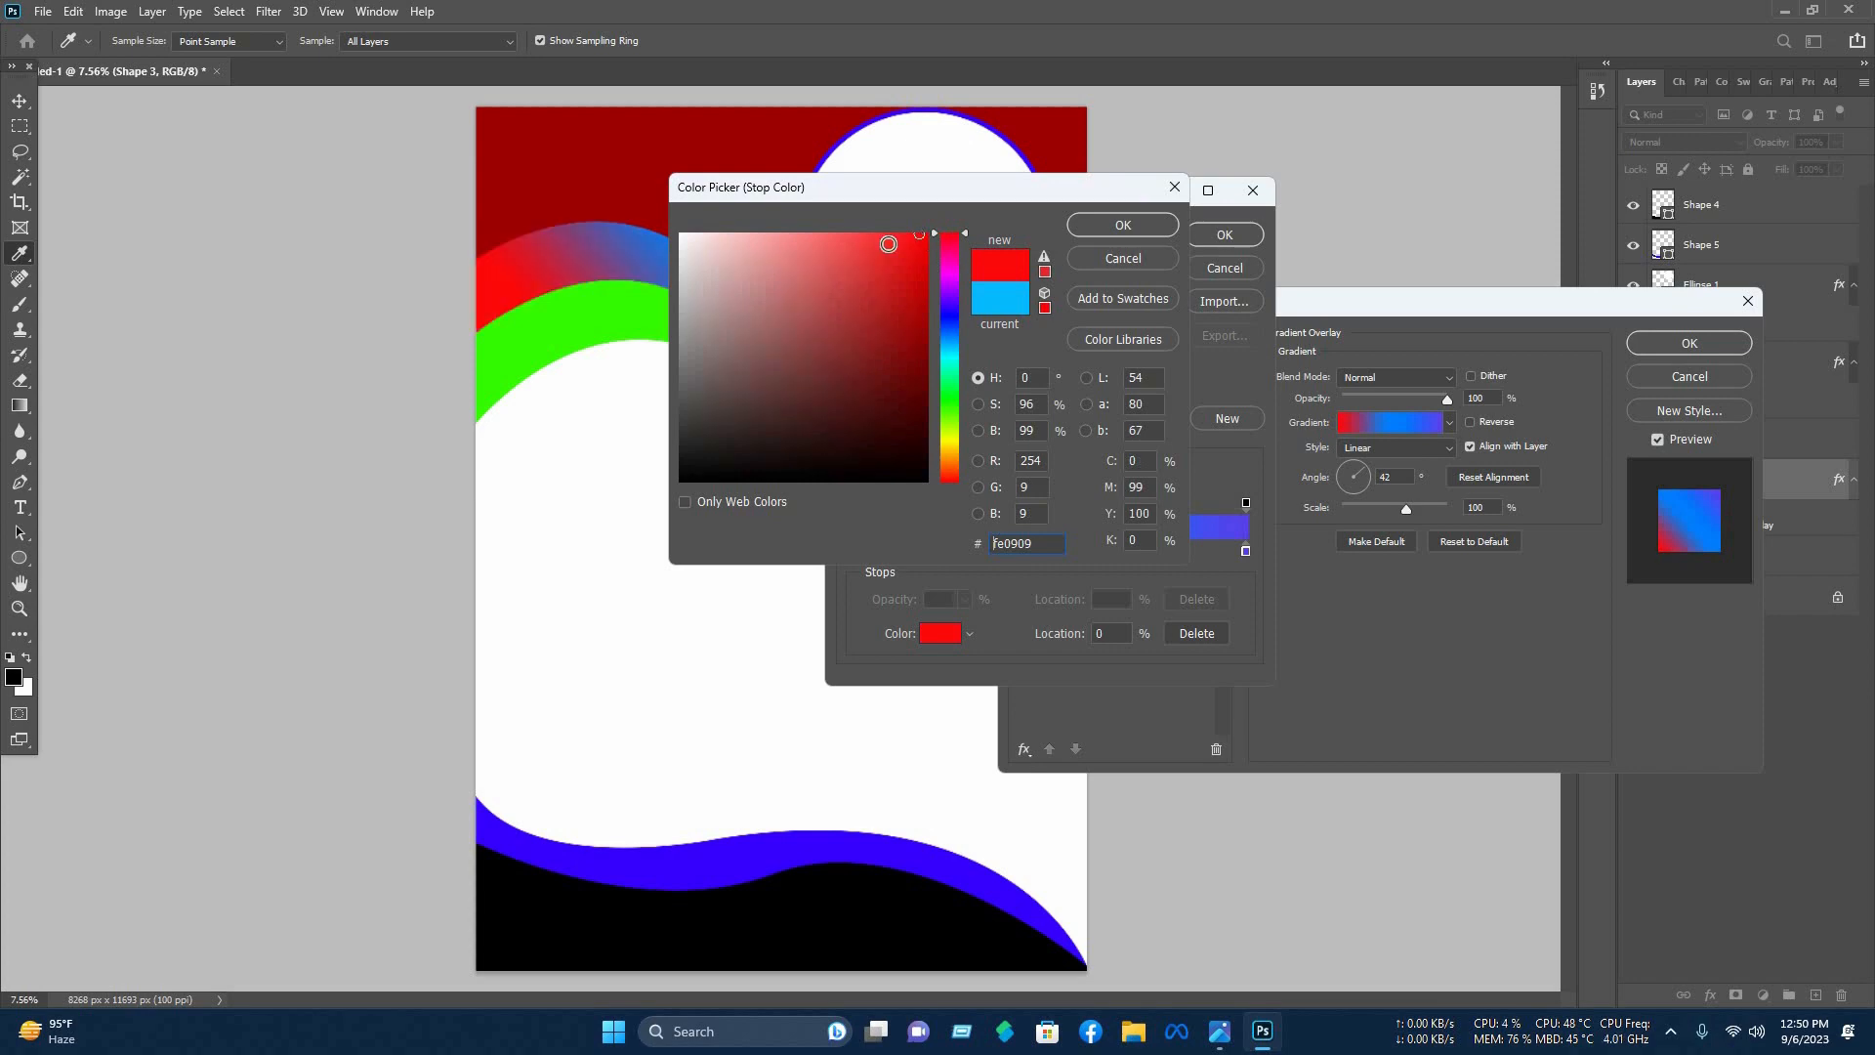
click(1136, 228)
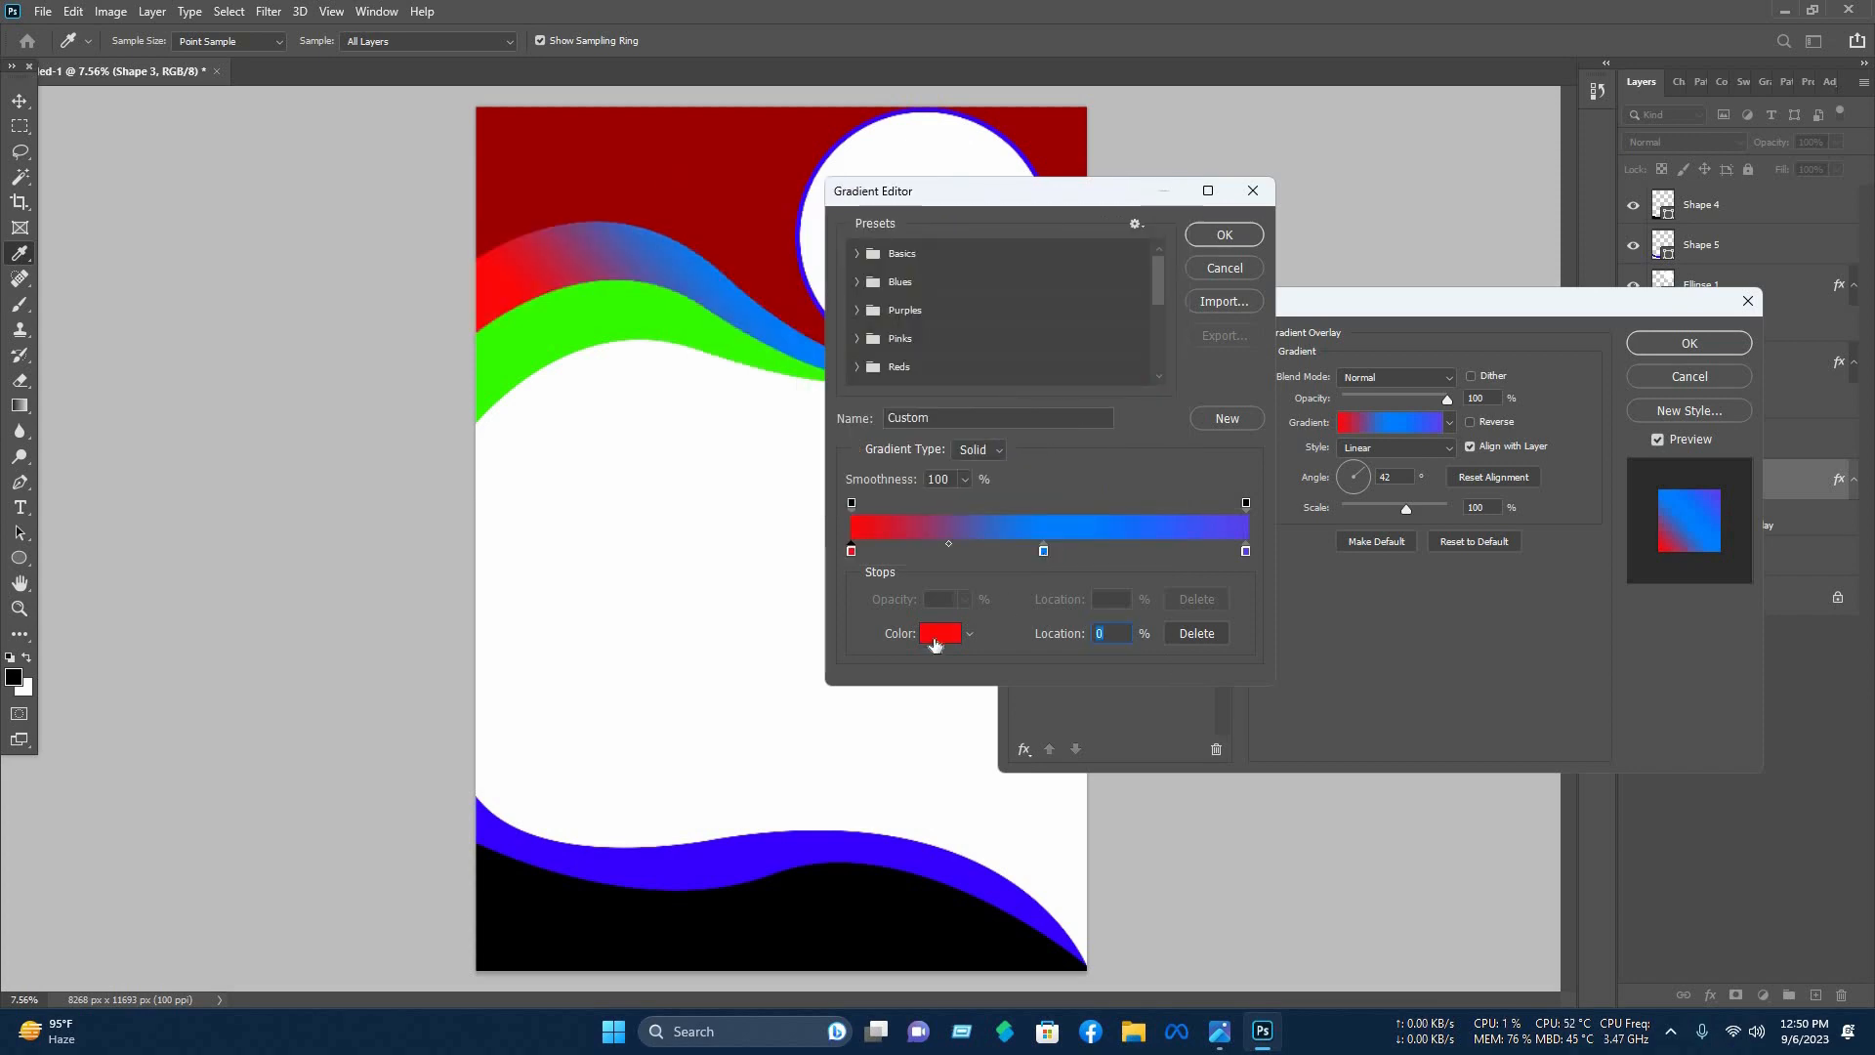
Recolour the middle stop of Shape 3's overlay gradient dark red, b80000.
click(1043, 550)
mouse_move(954, 264)
mouse_down()
mouse_move(849, 244)
mouse_move(979, 251)
mouse_move(945, 230)
mouse_up()
click(882, 260)
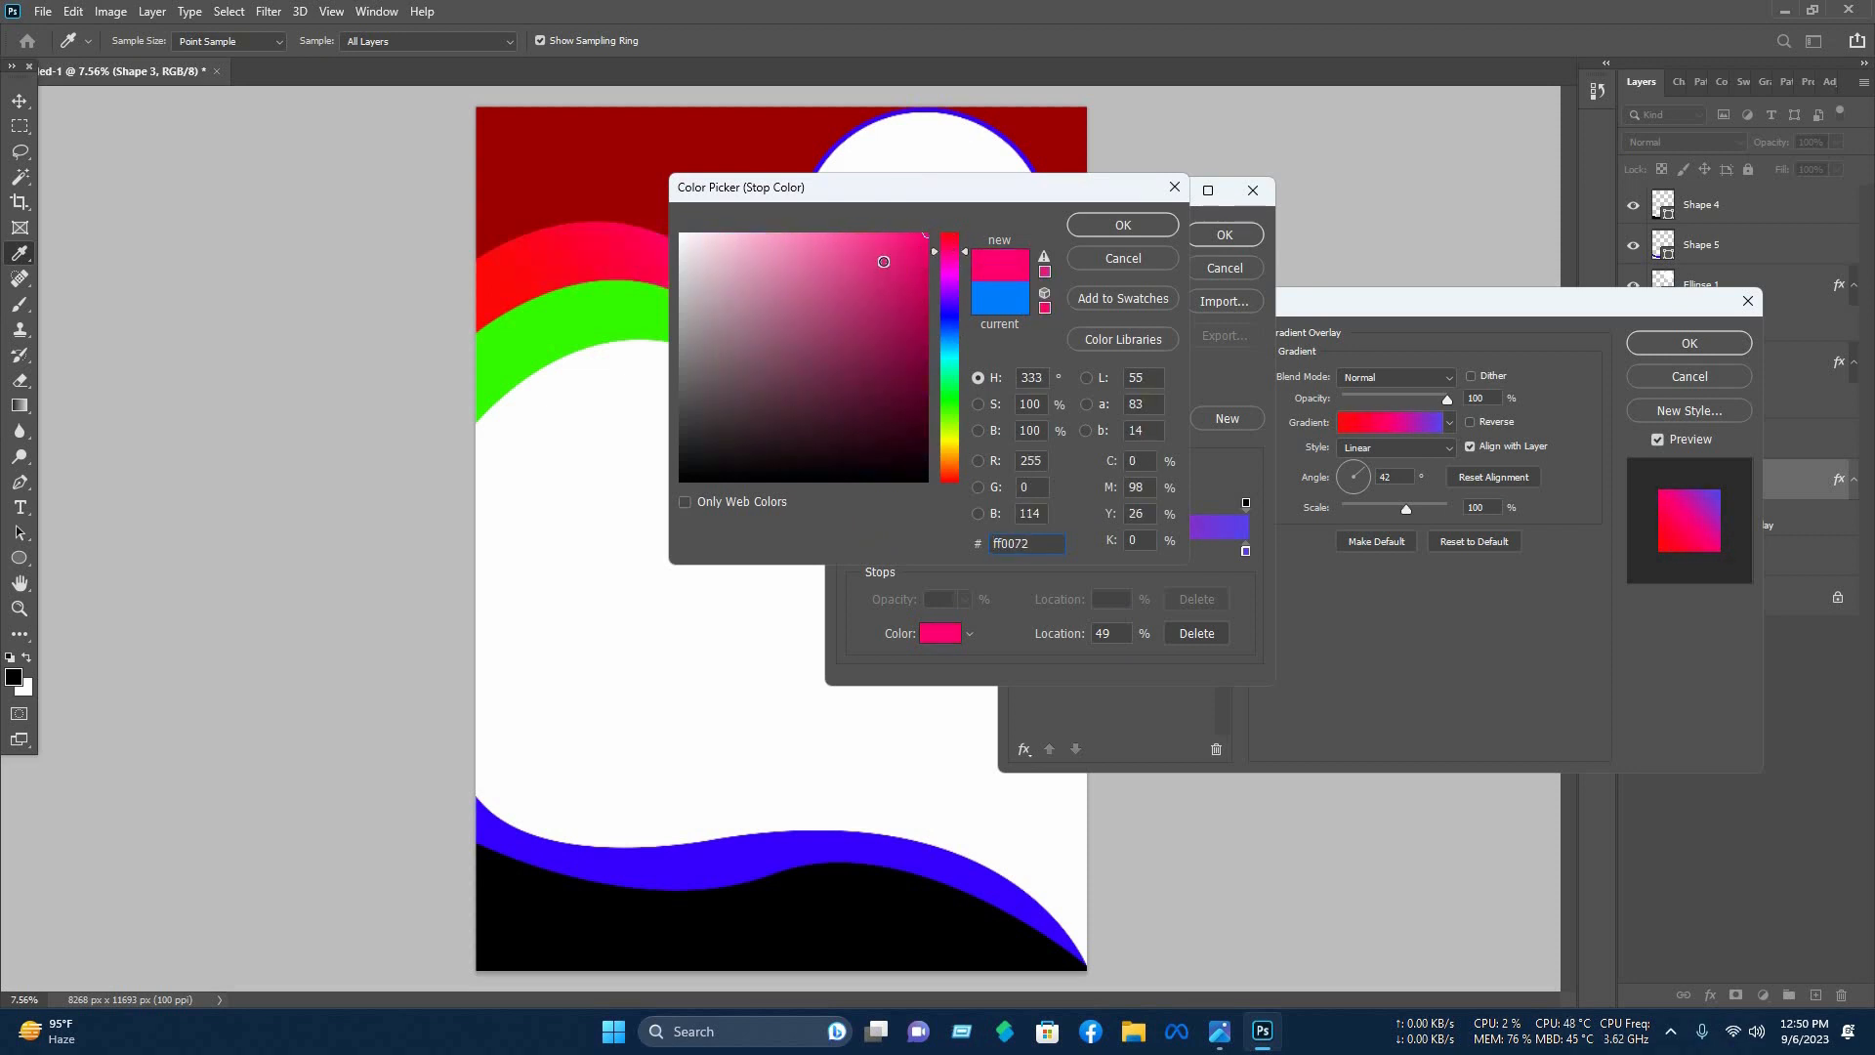
drag(935, 328, 943, 232)
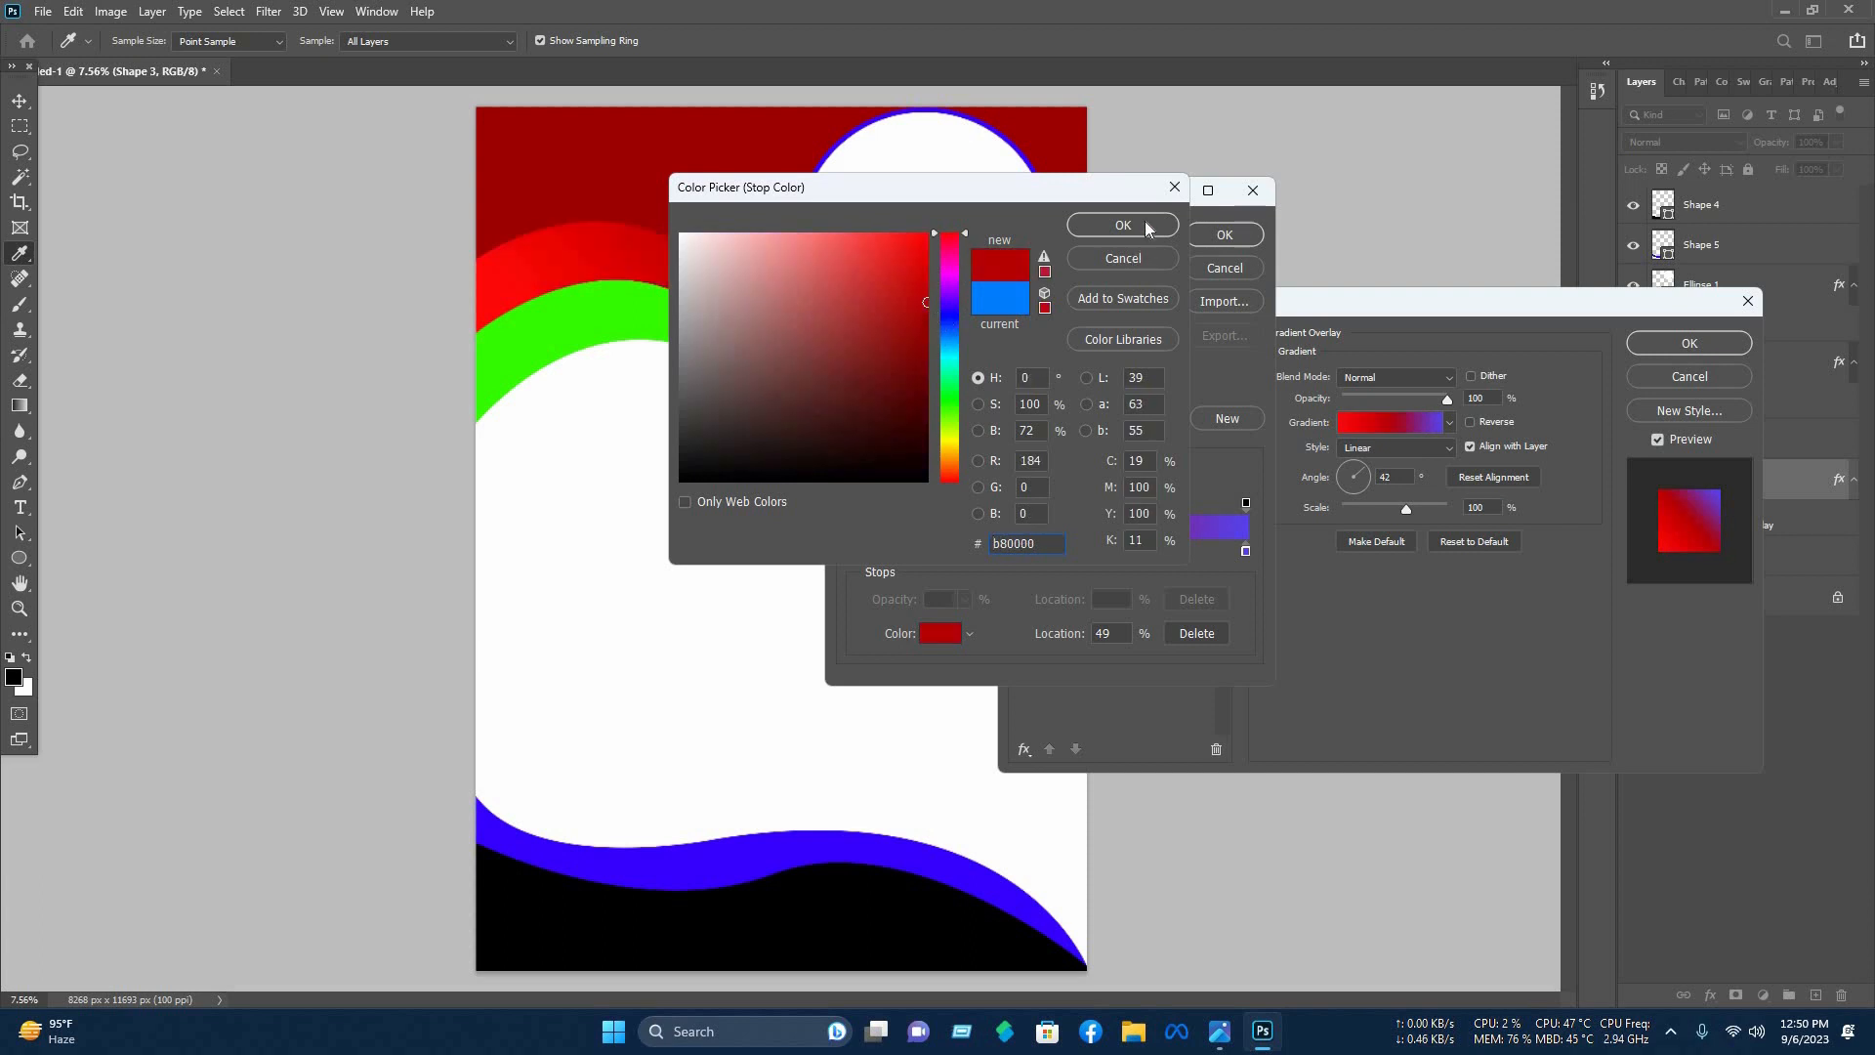
click(1226, 233)
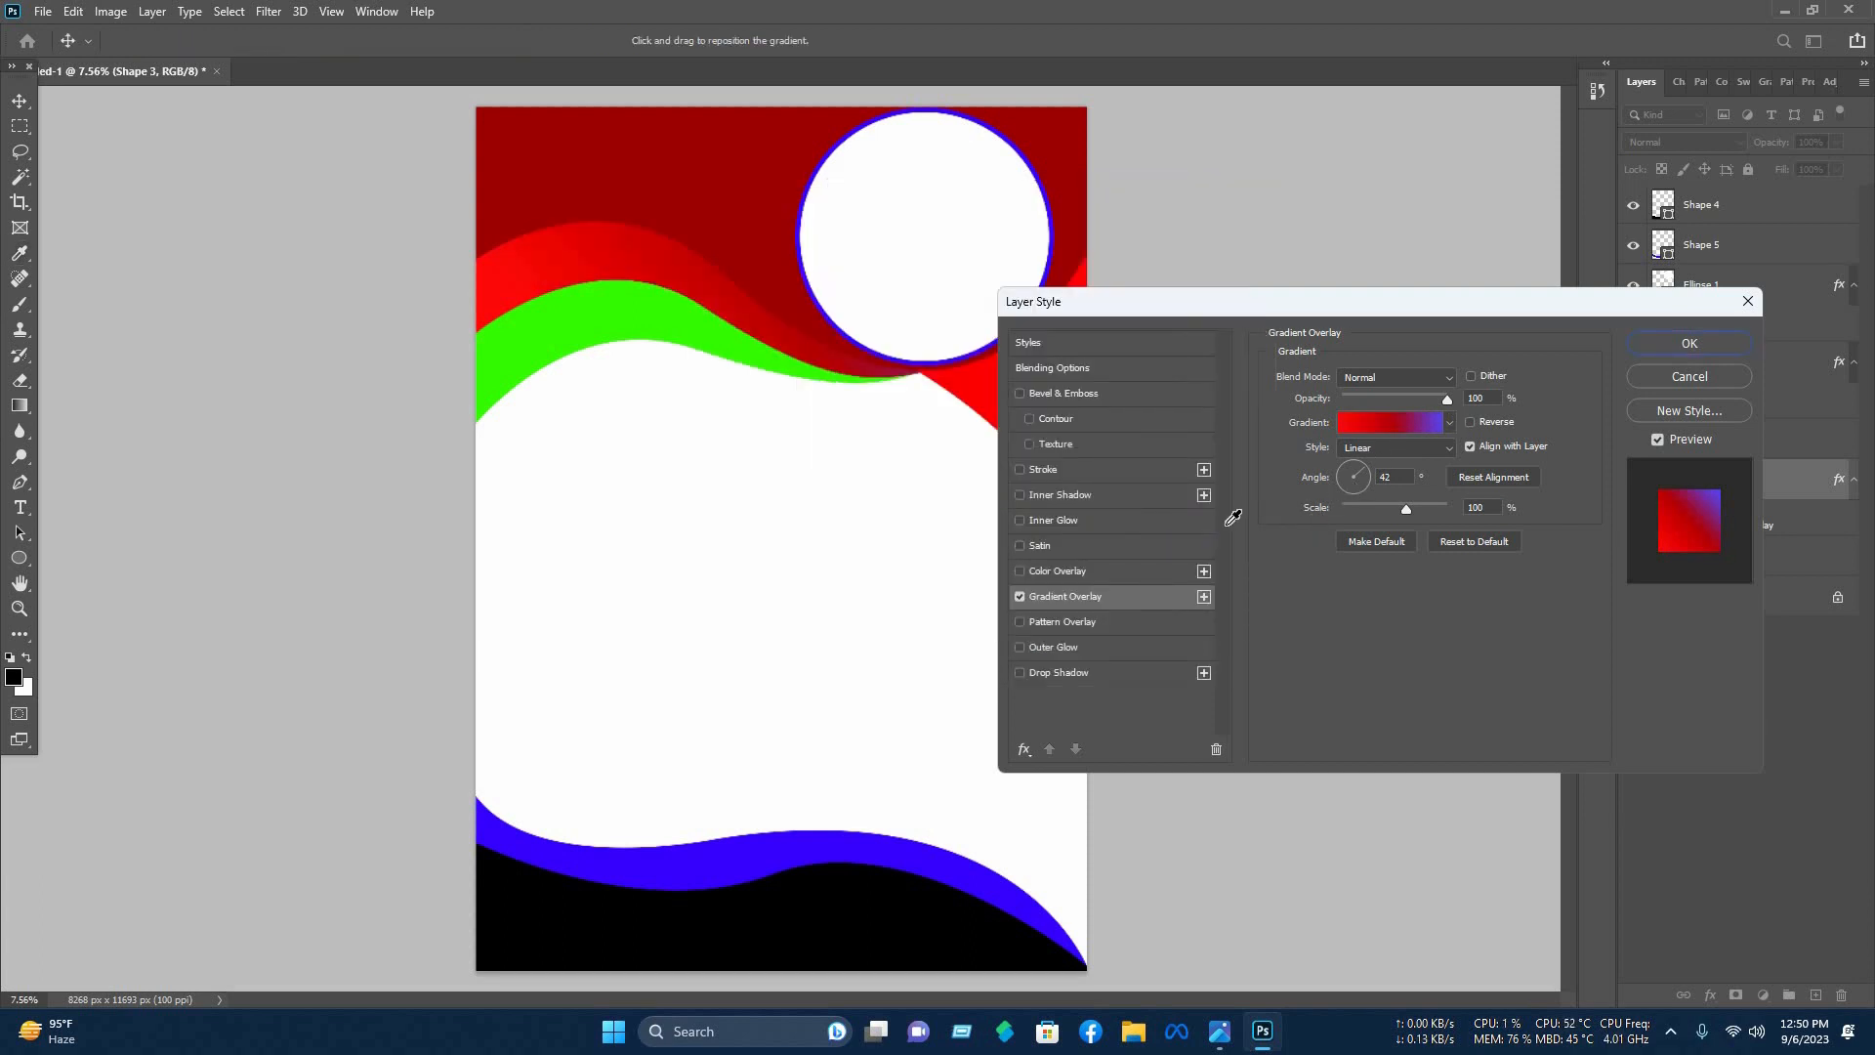
Recolour the end stop of Shape 3's overlay gradient light red.
click(923, 639)
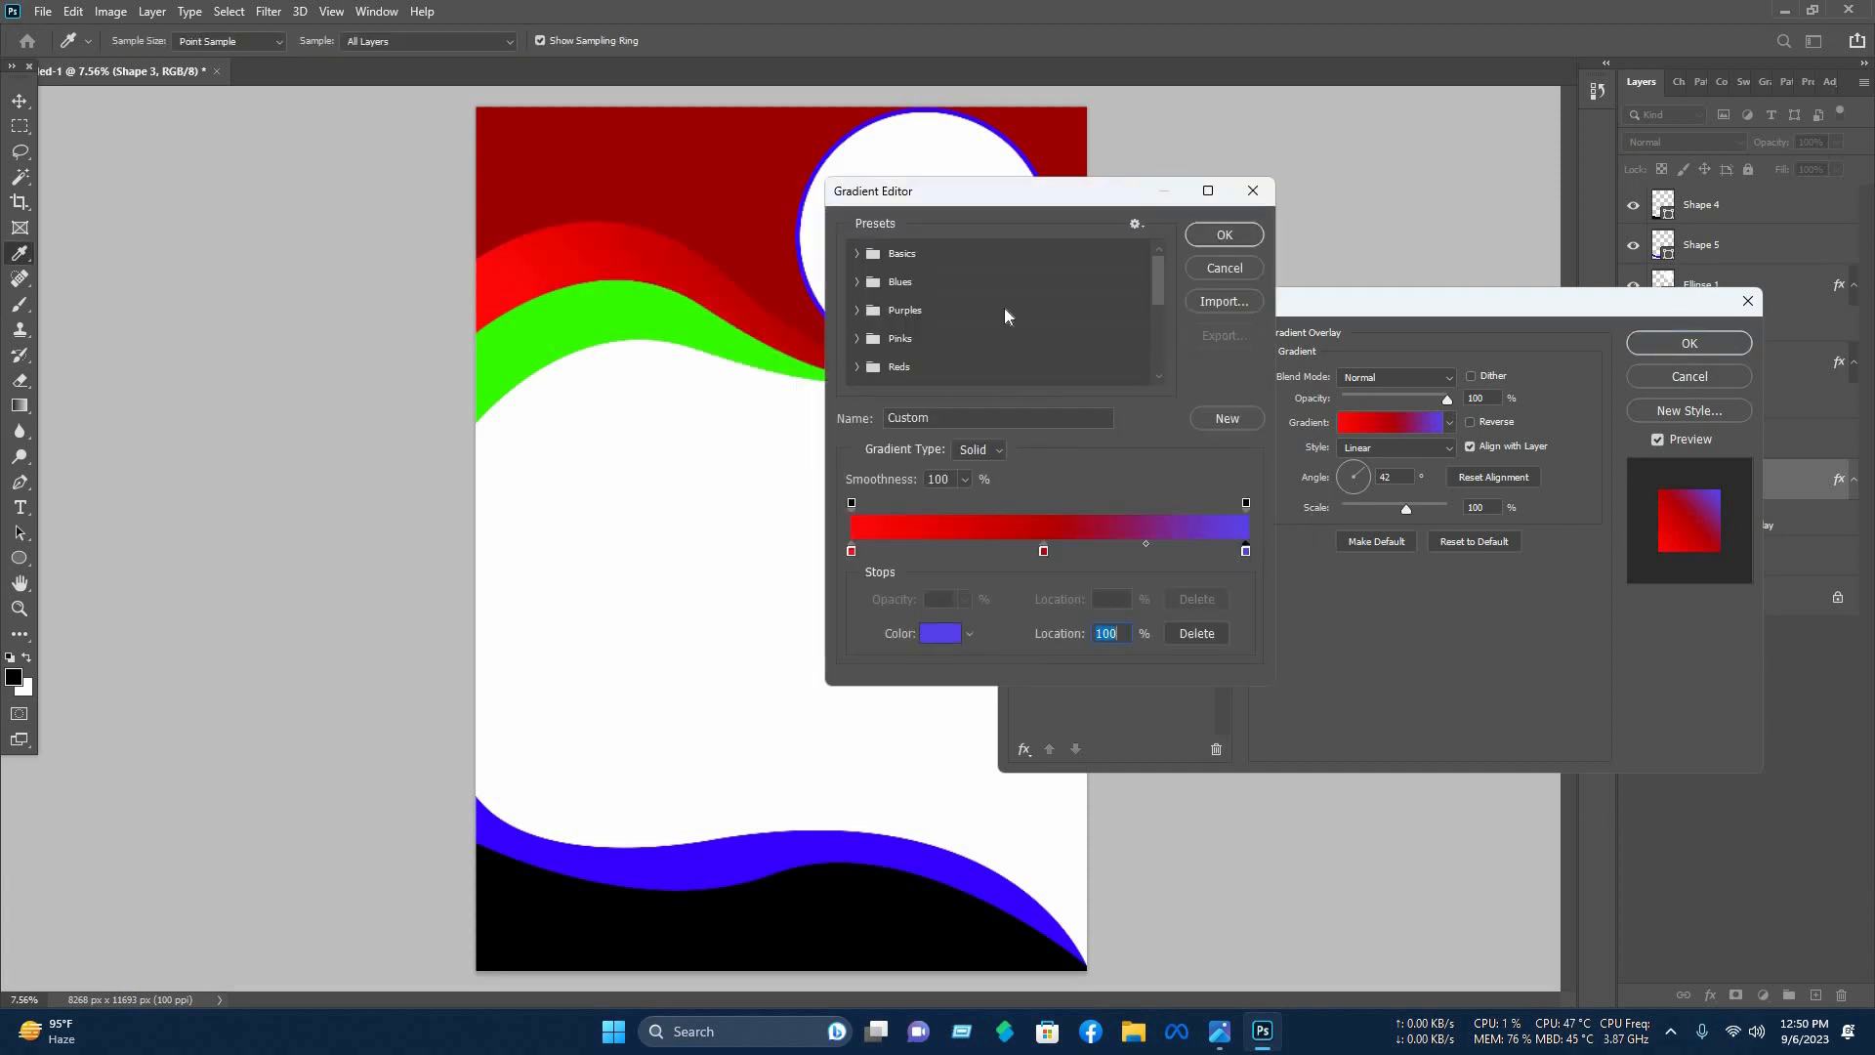
mouse_move(949, 252)
mouse_down()
mouse_move(949, 230)
mouse_move(828, 234)
mouse_up()
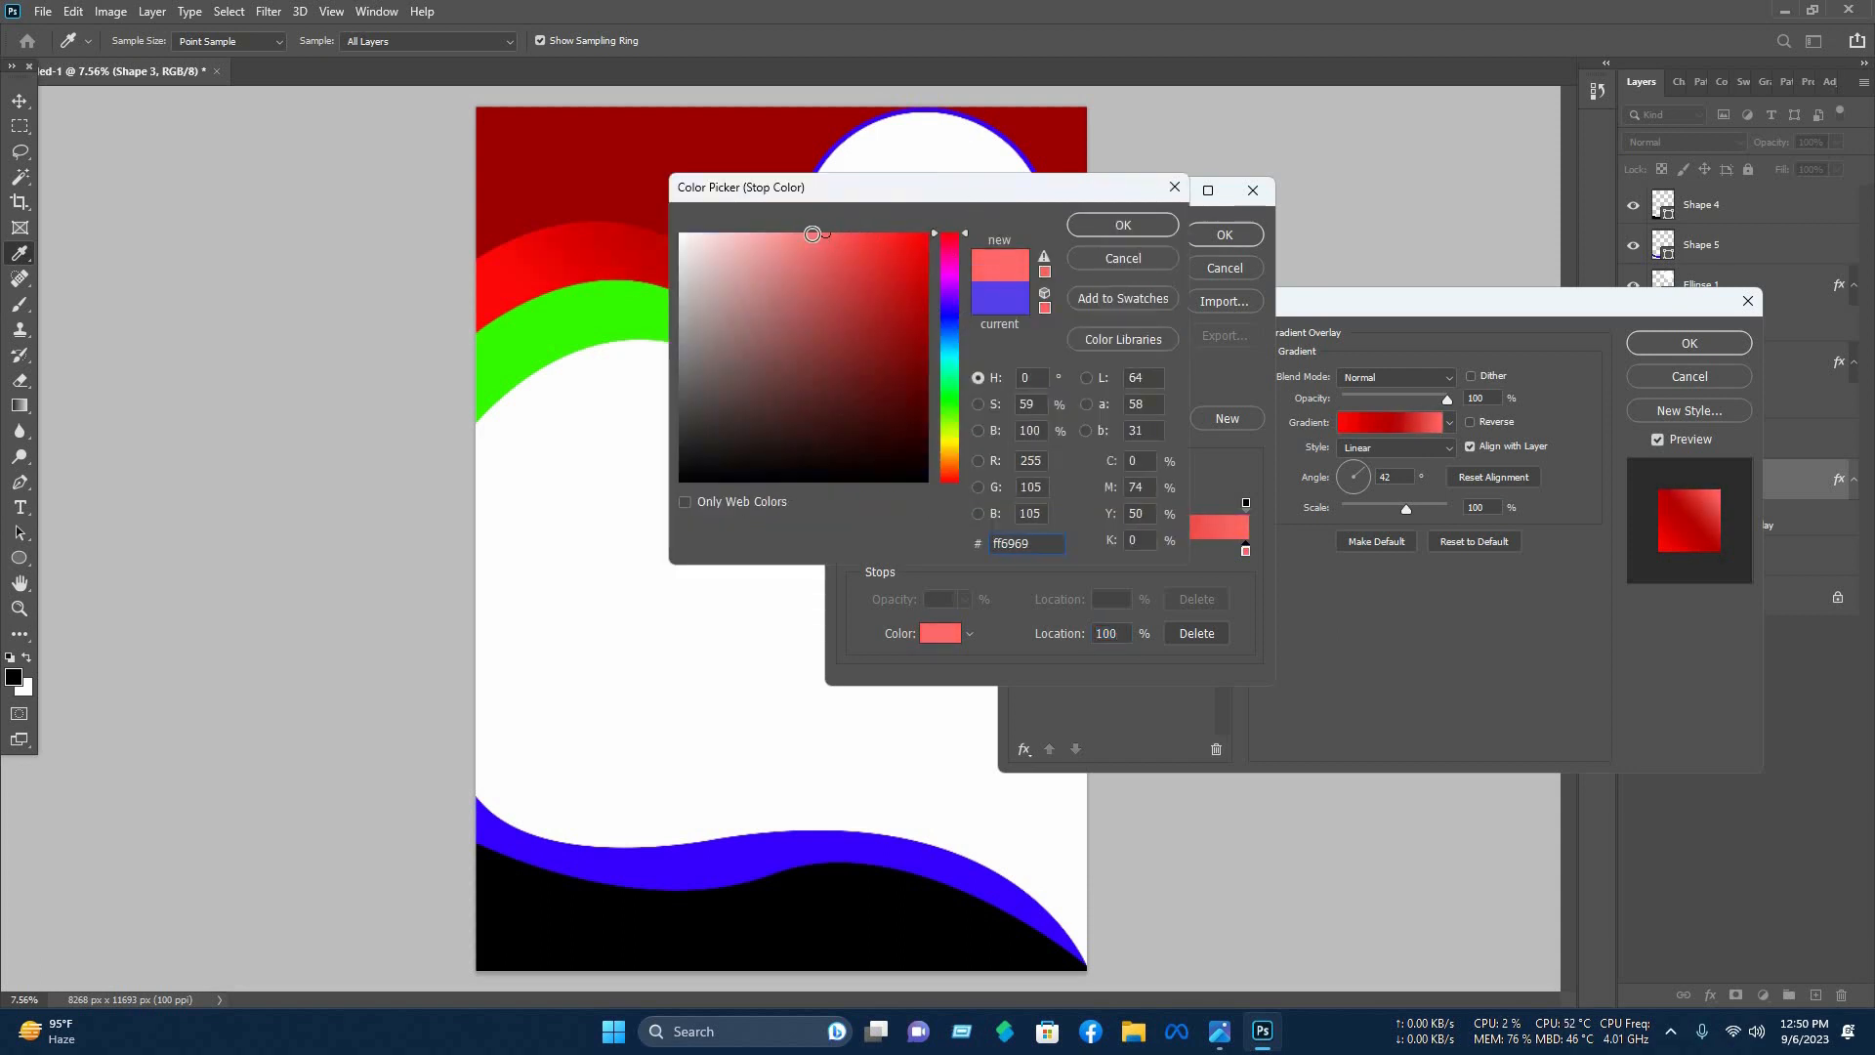
click(1084, 223)
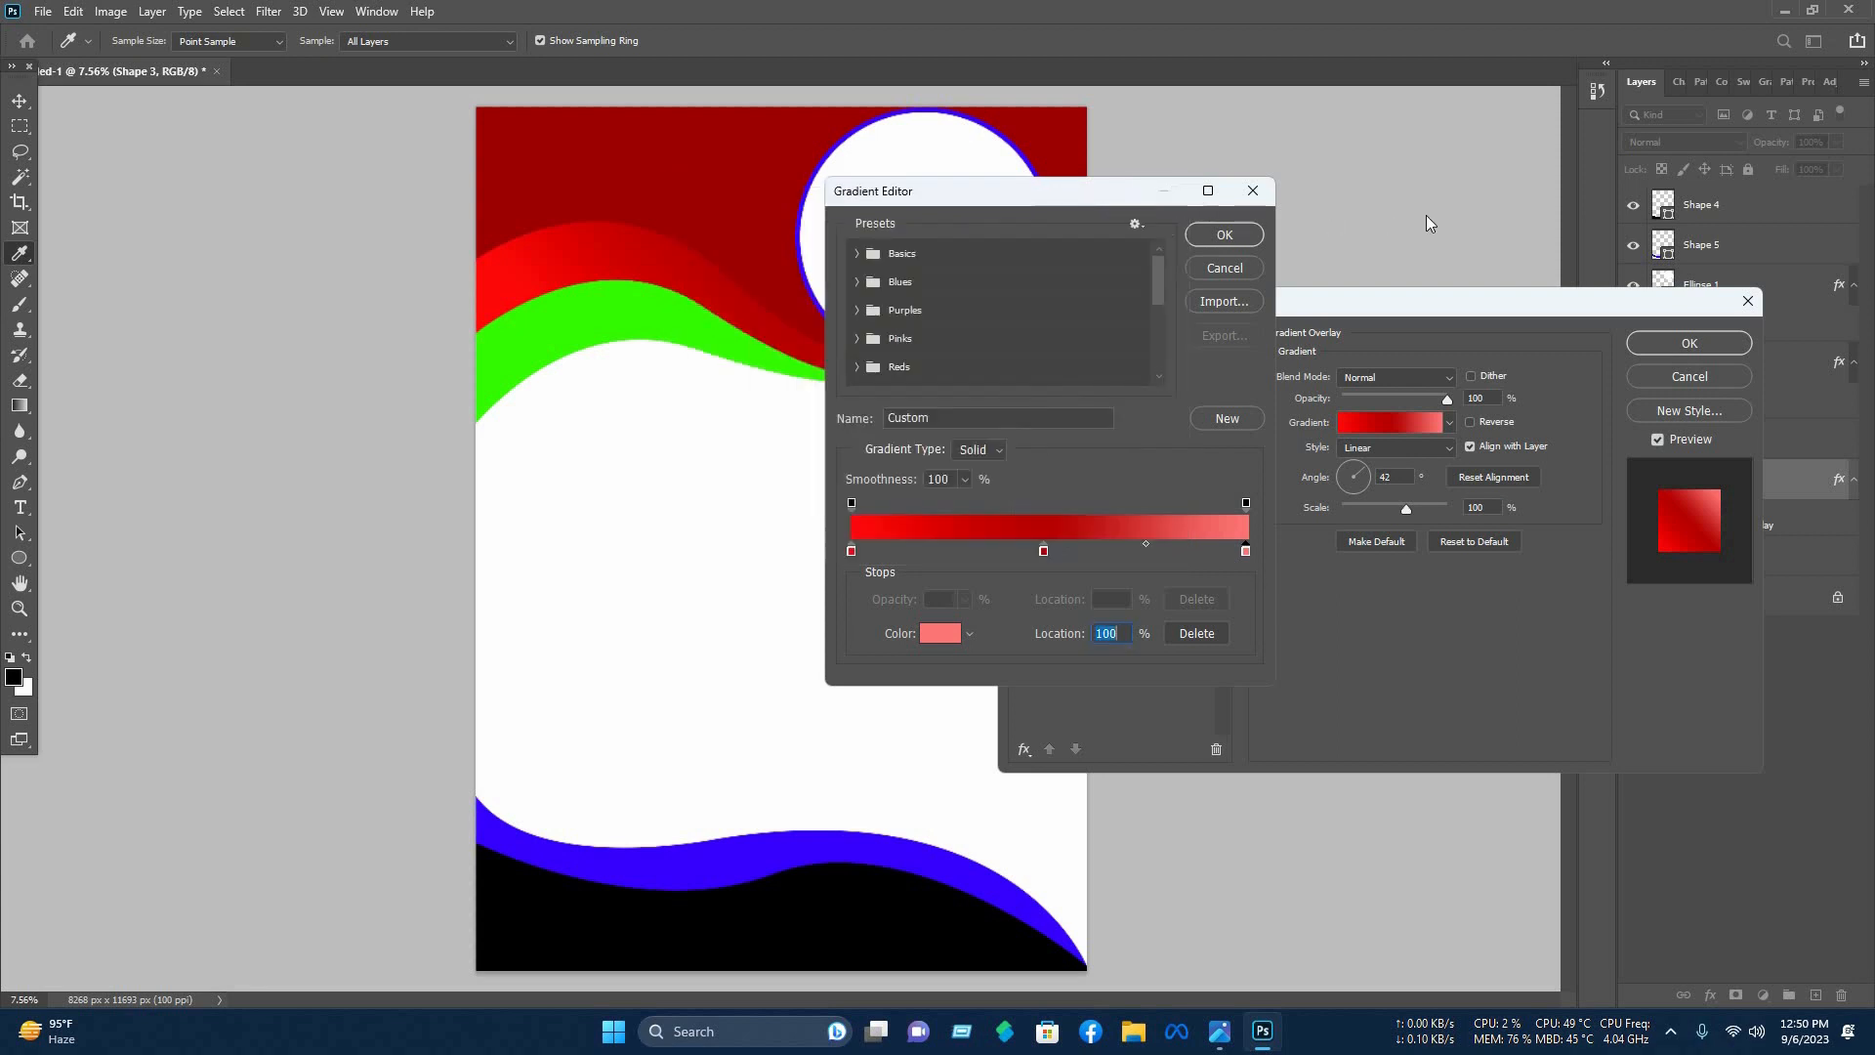
Move the light red stop inward to about two-thirds of the gradient, delete the dark red middle stop and apply the overlay.
drag(1084, 191, 1482, 209)
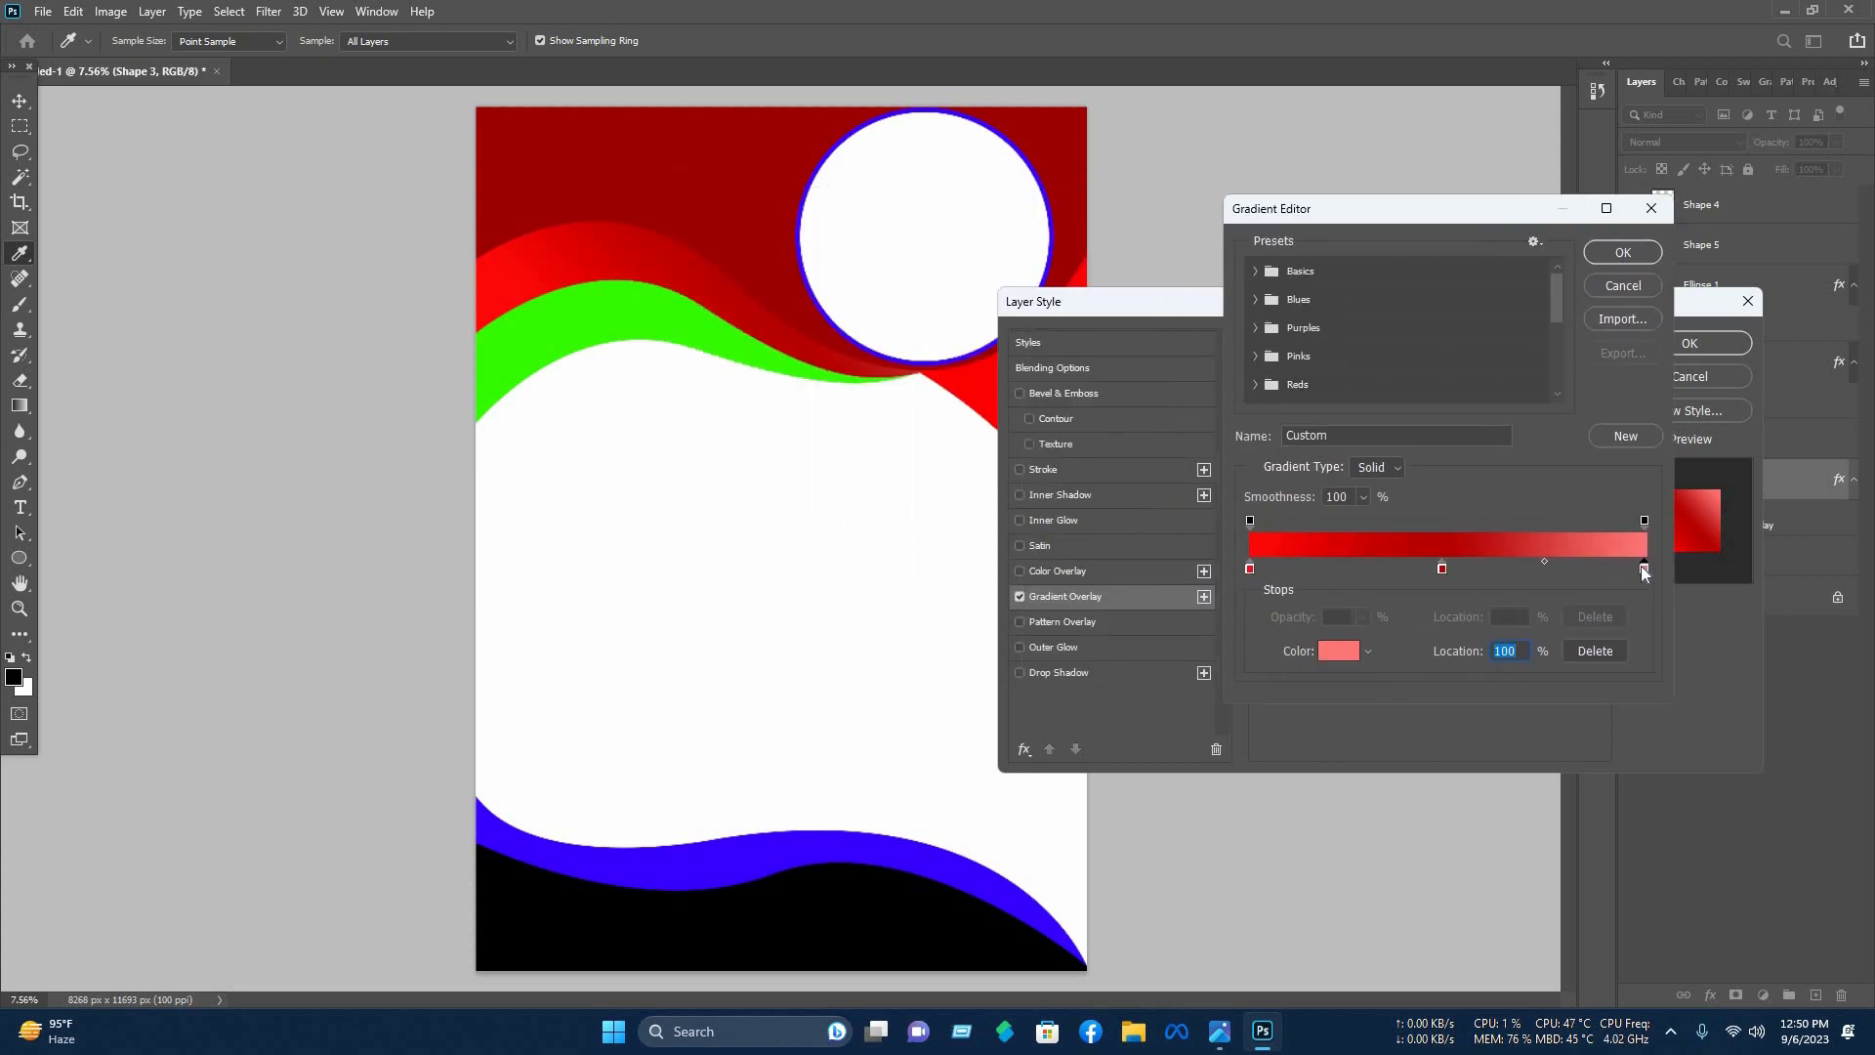
drag(1539, 576, 1351, 572)
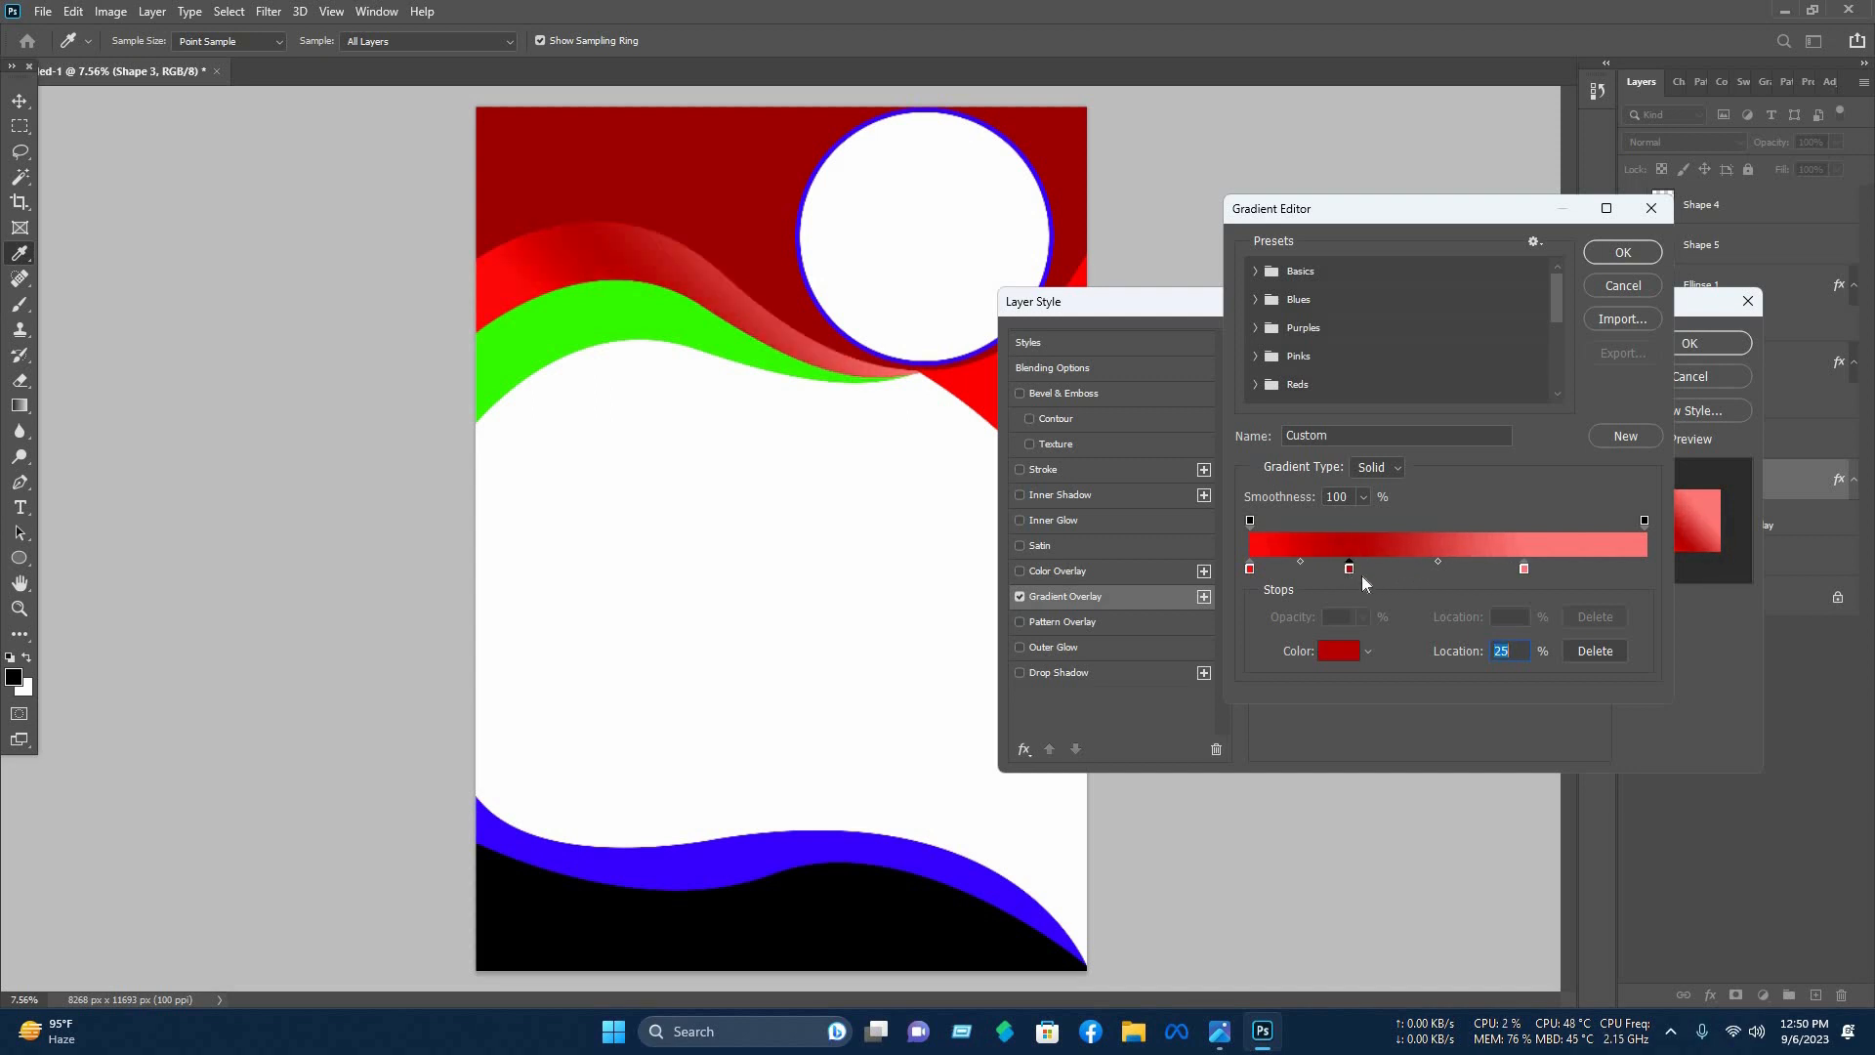
click(1595, 652)
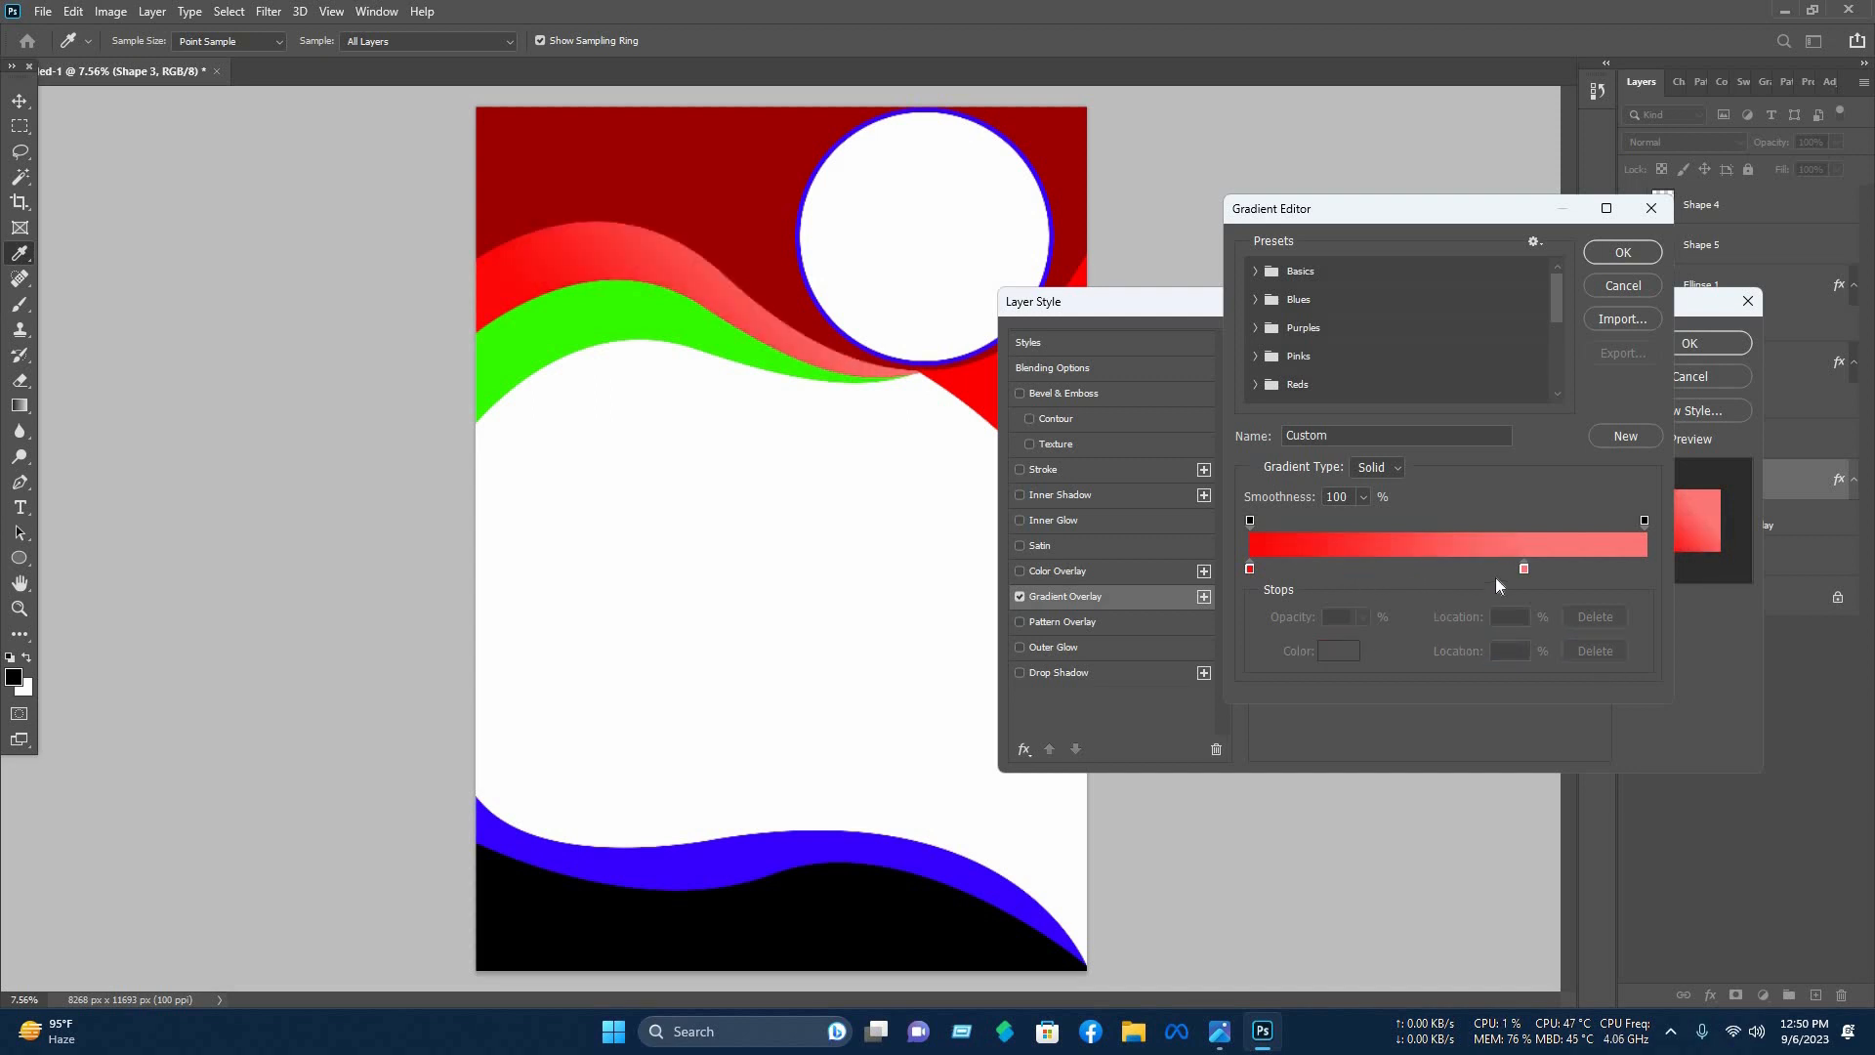
click(1621, 256)
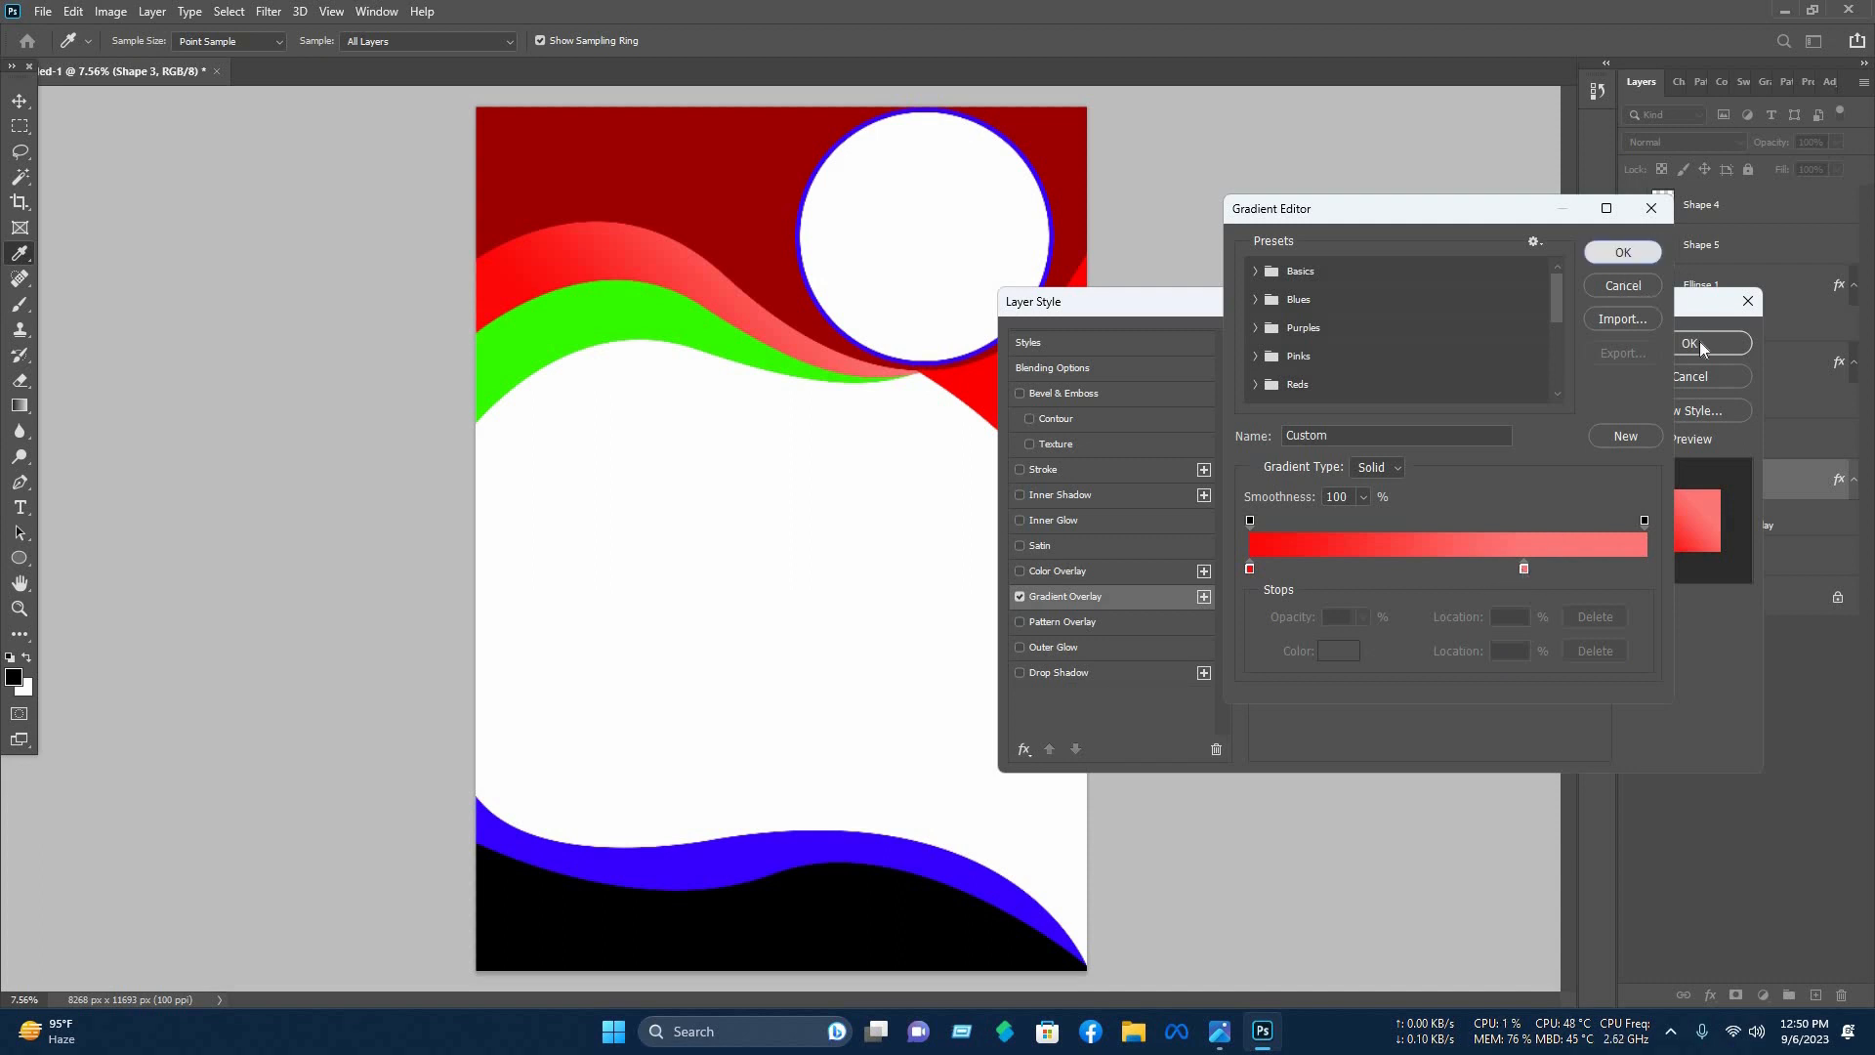
click(1699, 343)
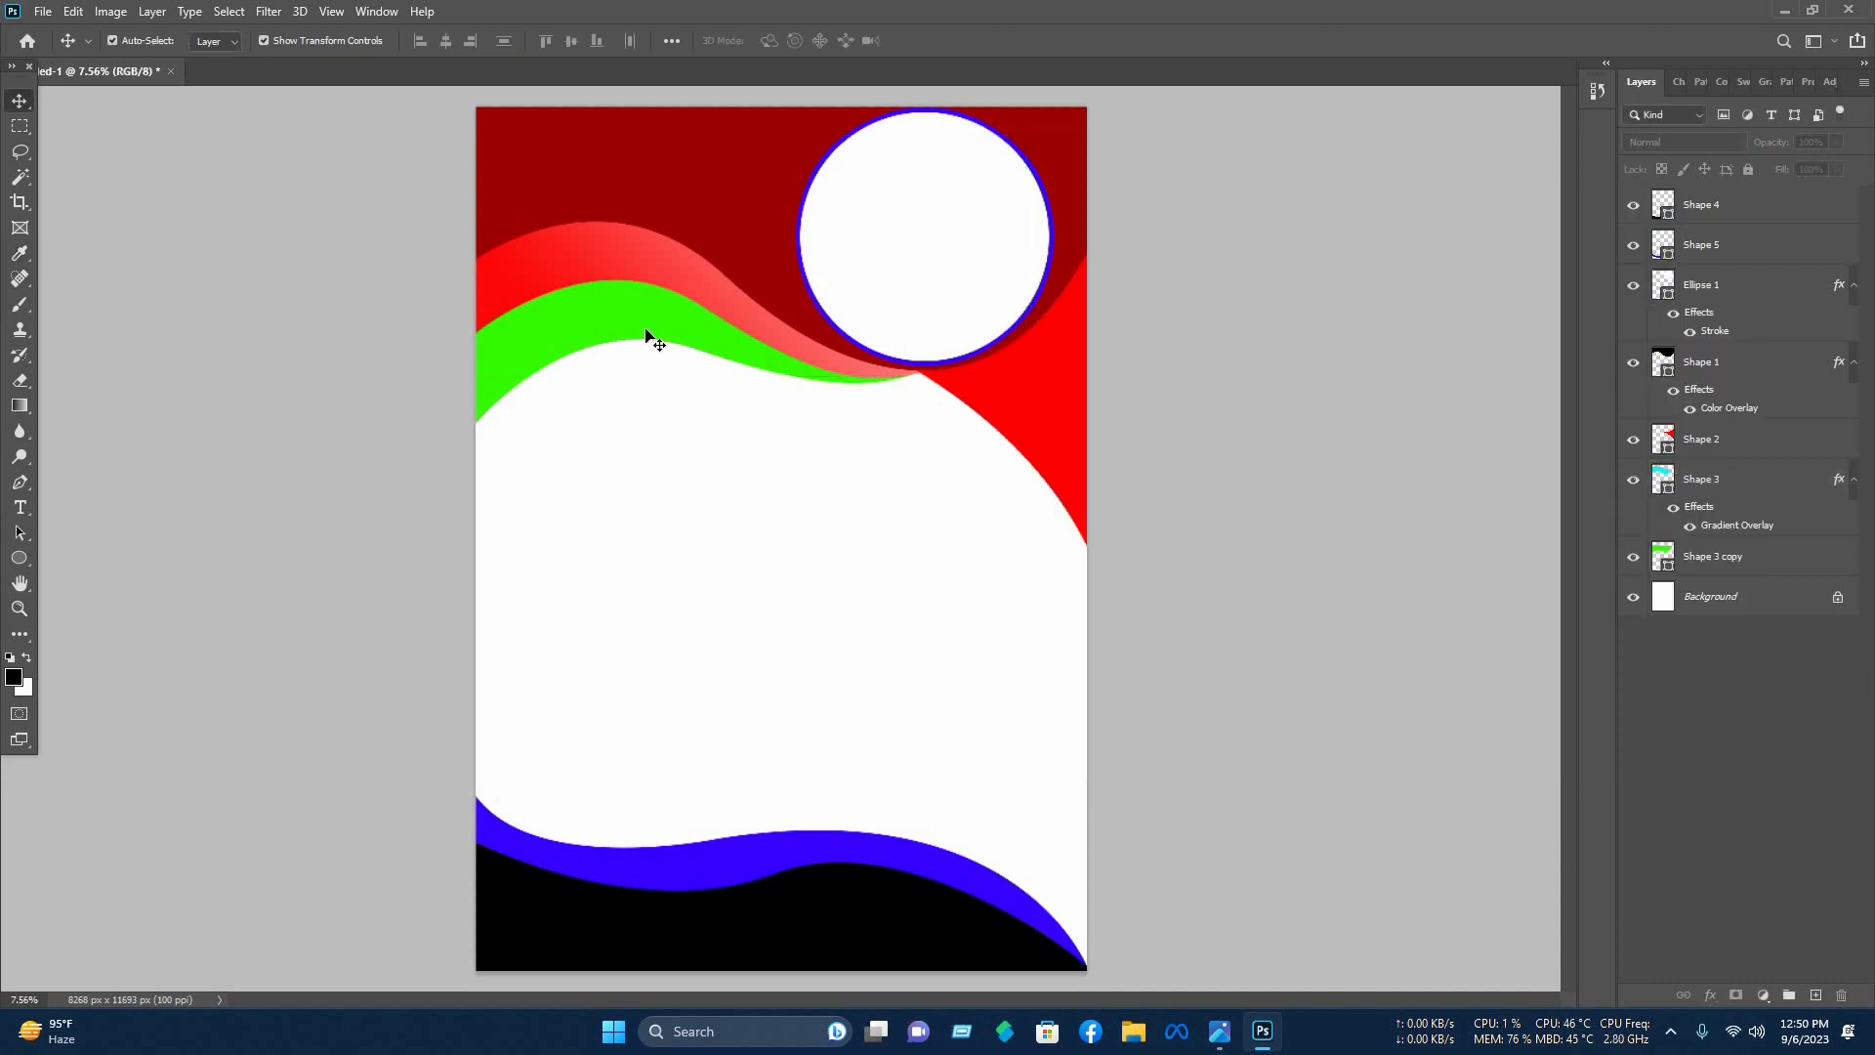
Apply a Gradient Overlay to the green wave, Shape 3 copy, running from light red at 7% to red near the far end.
click(1716, 568)
right_click(1715, 564)
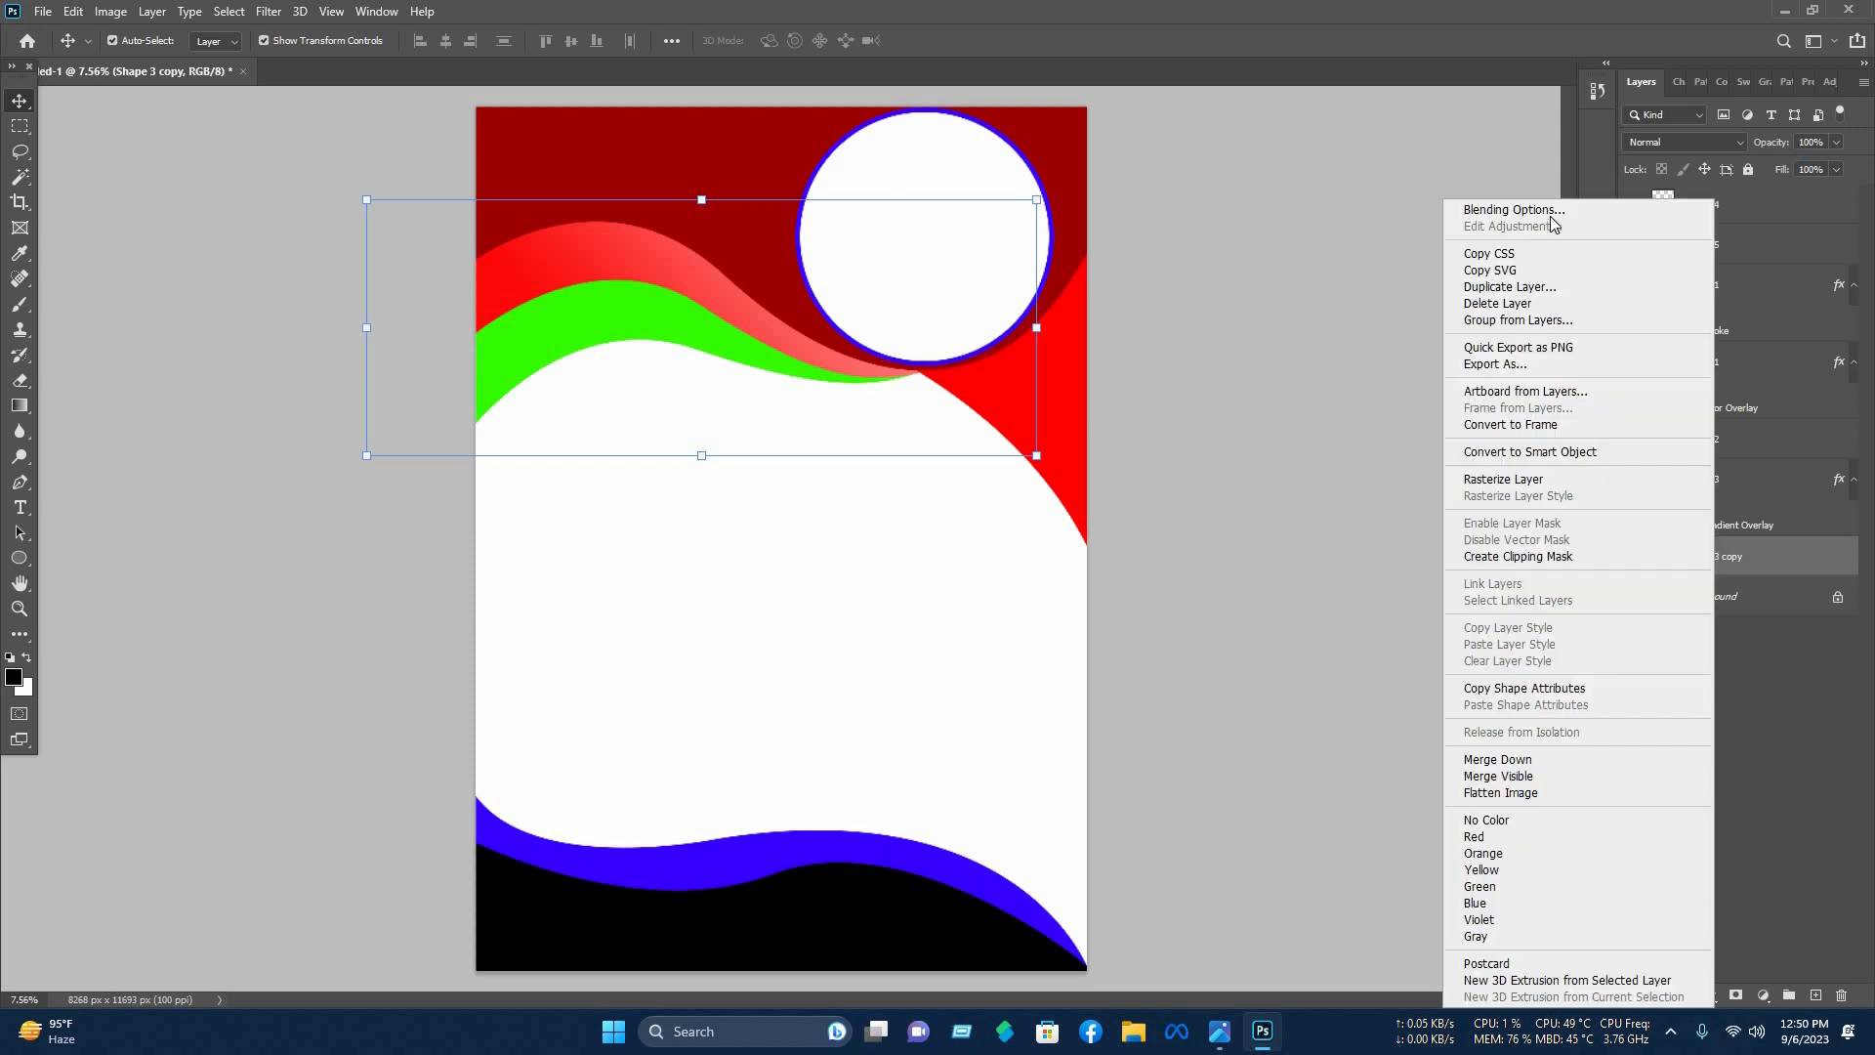
click(1543, 211)
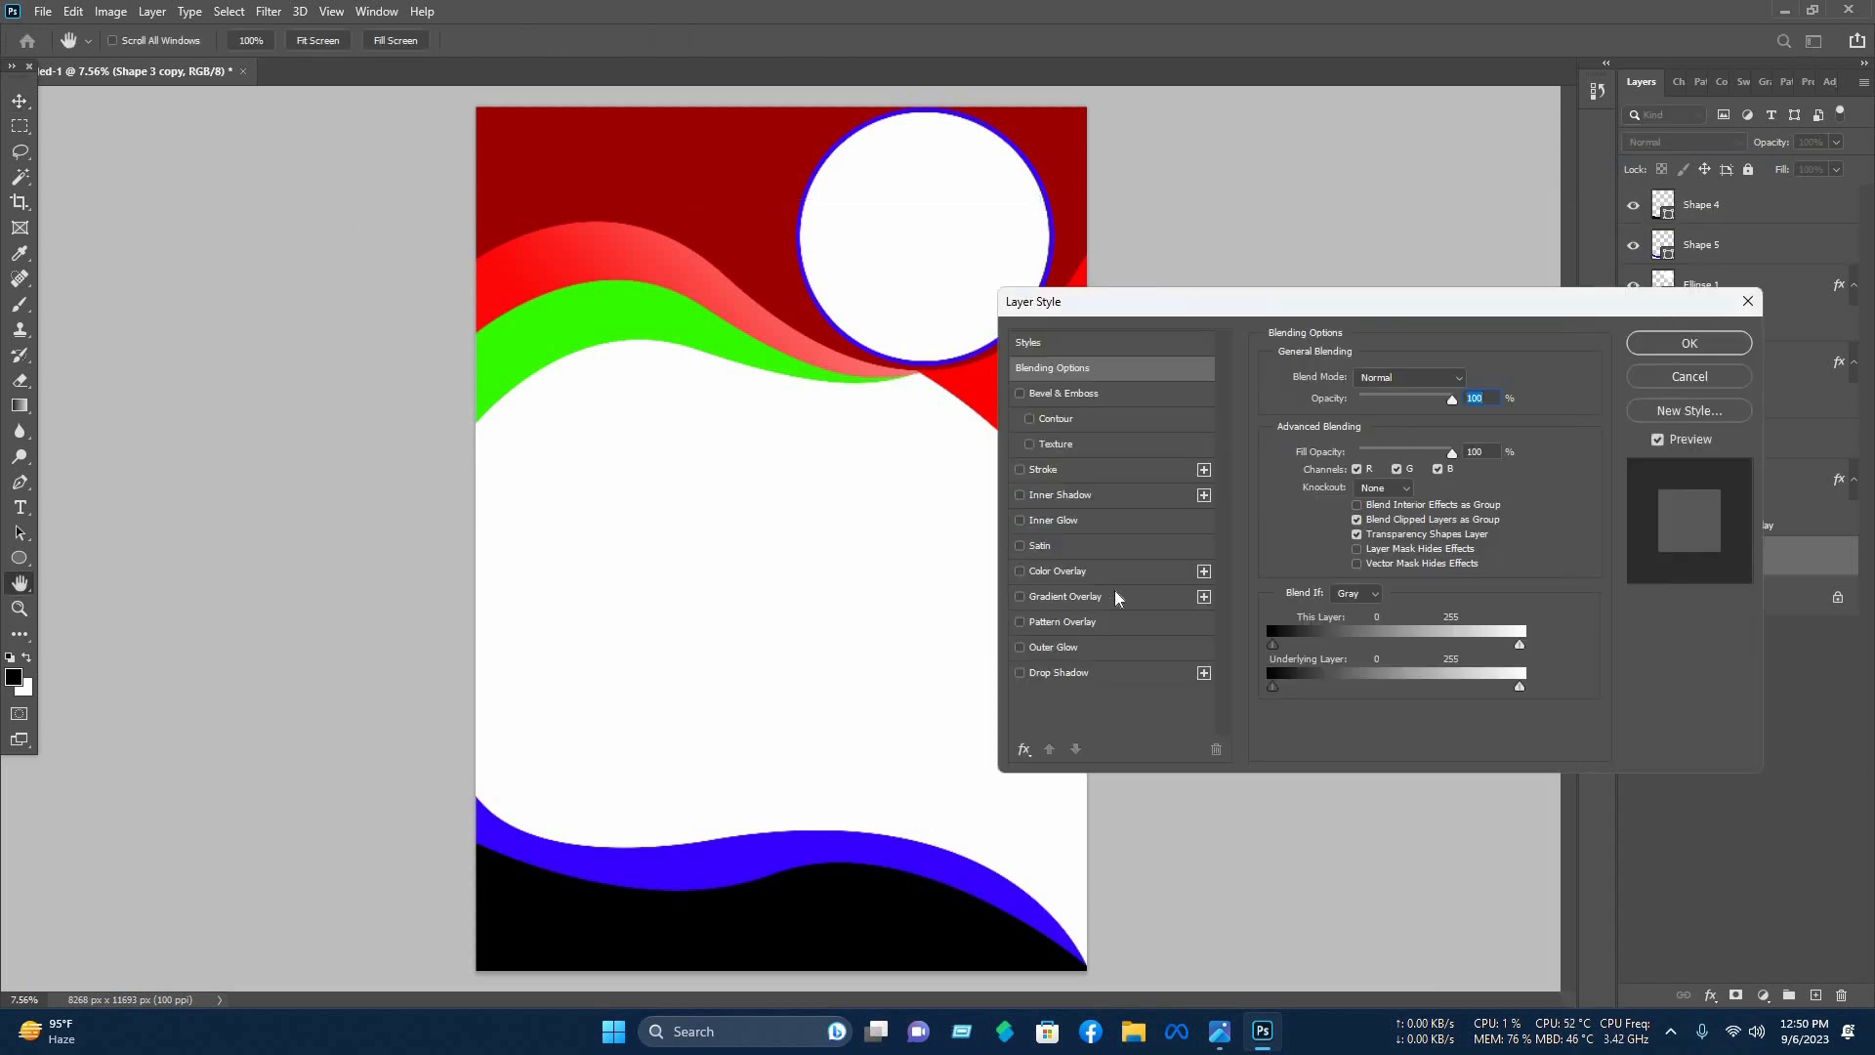
click(1116, 597)
click(1408, 422)
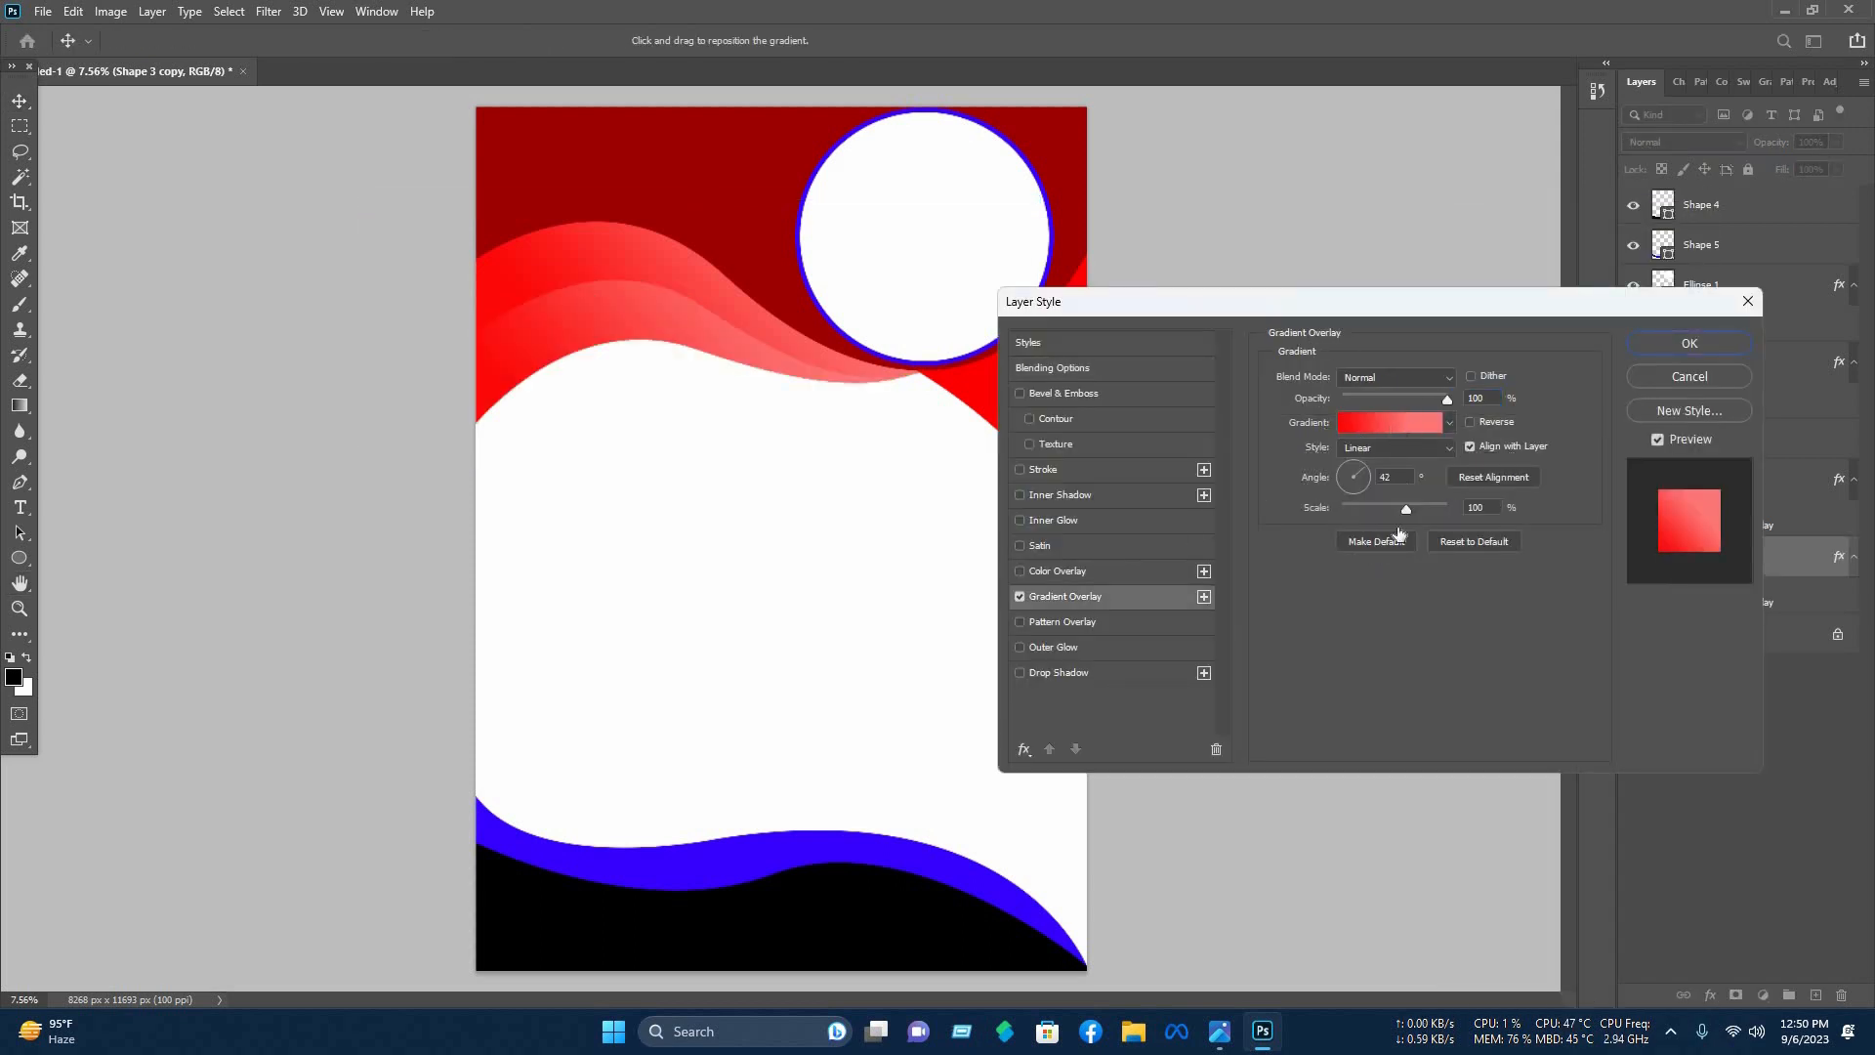
mouse_move(1249, 569)
mouse_down()
mouse_move(1618, 567)
mouse_move(1275, 568)
mouse_up()
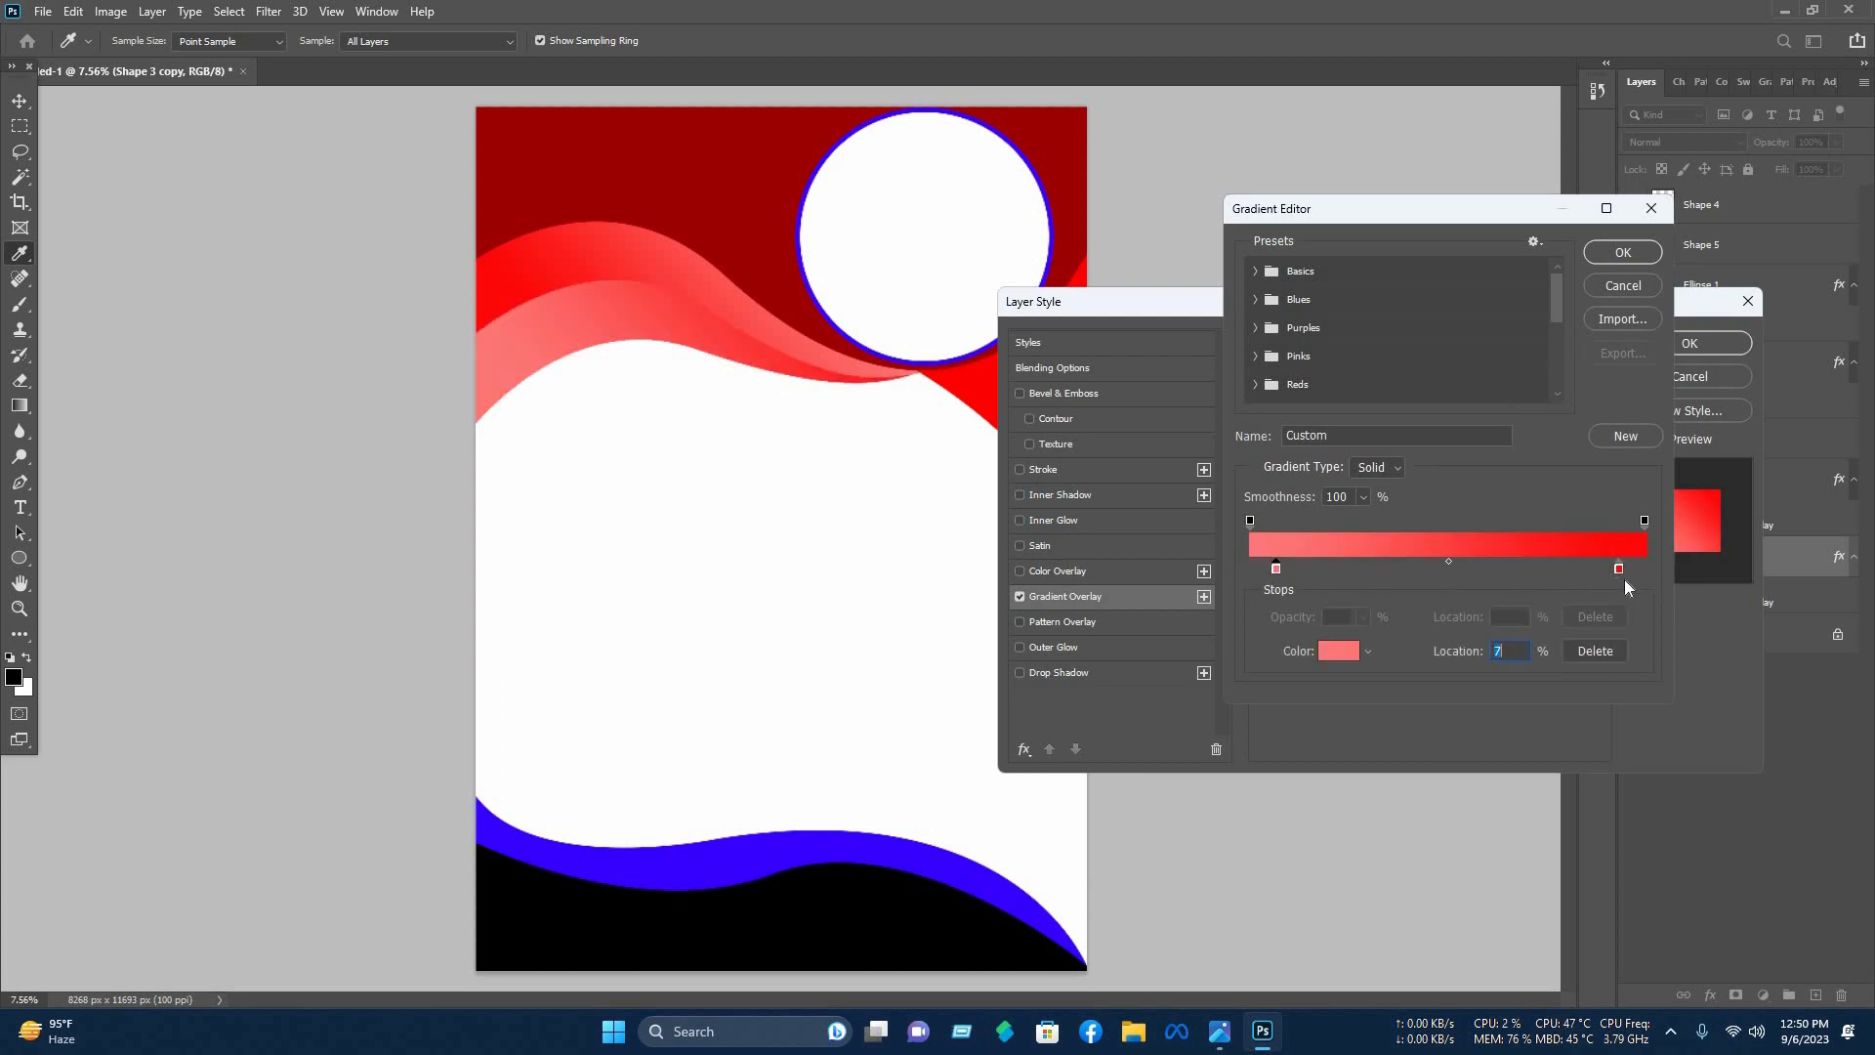
click(1623, 252)
key(Return)
Deselect the layers and set the area surrounding the canvas to black.
click(1474, 334)
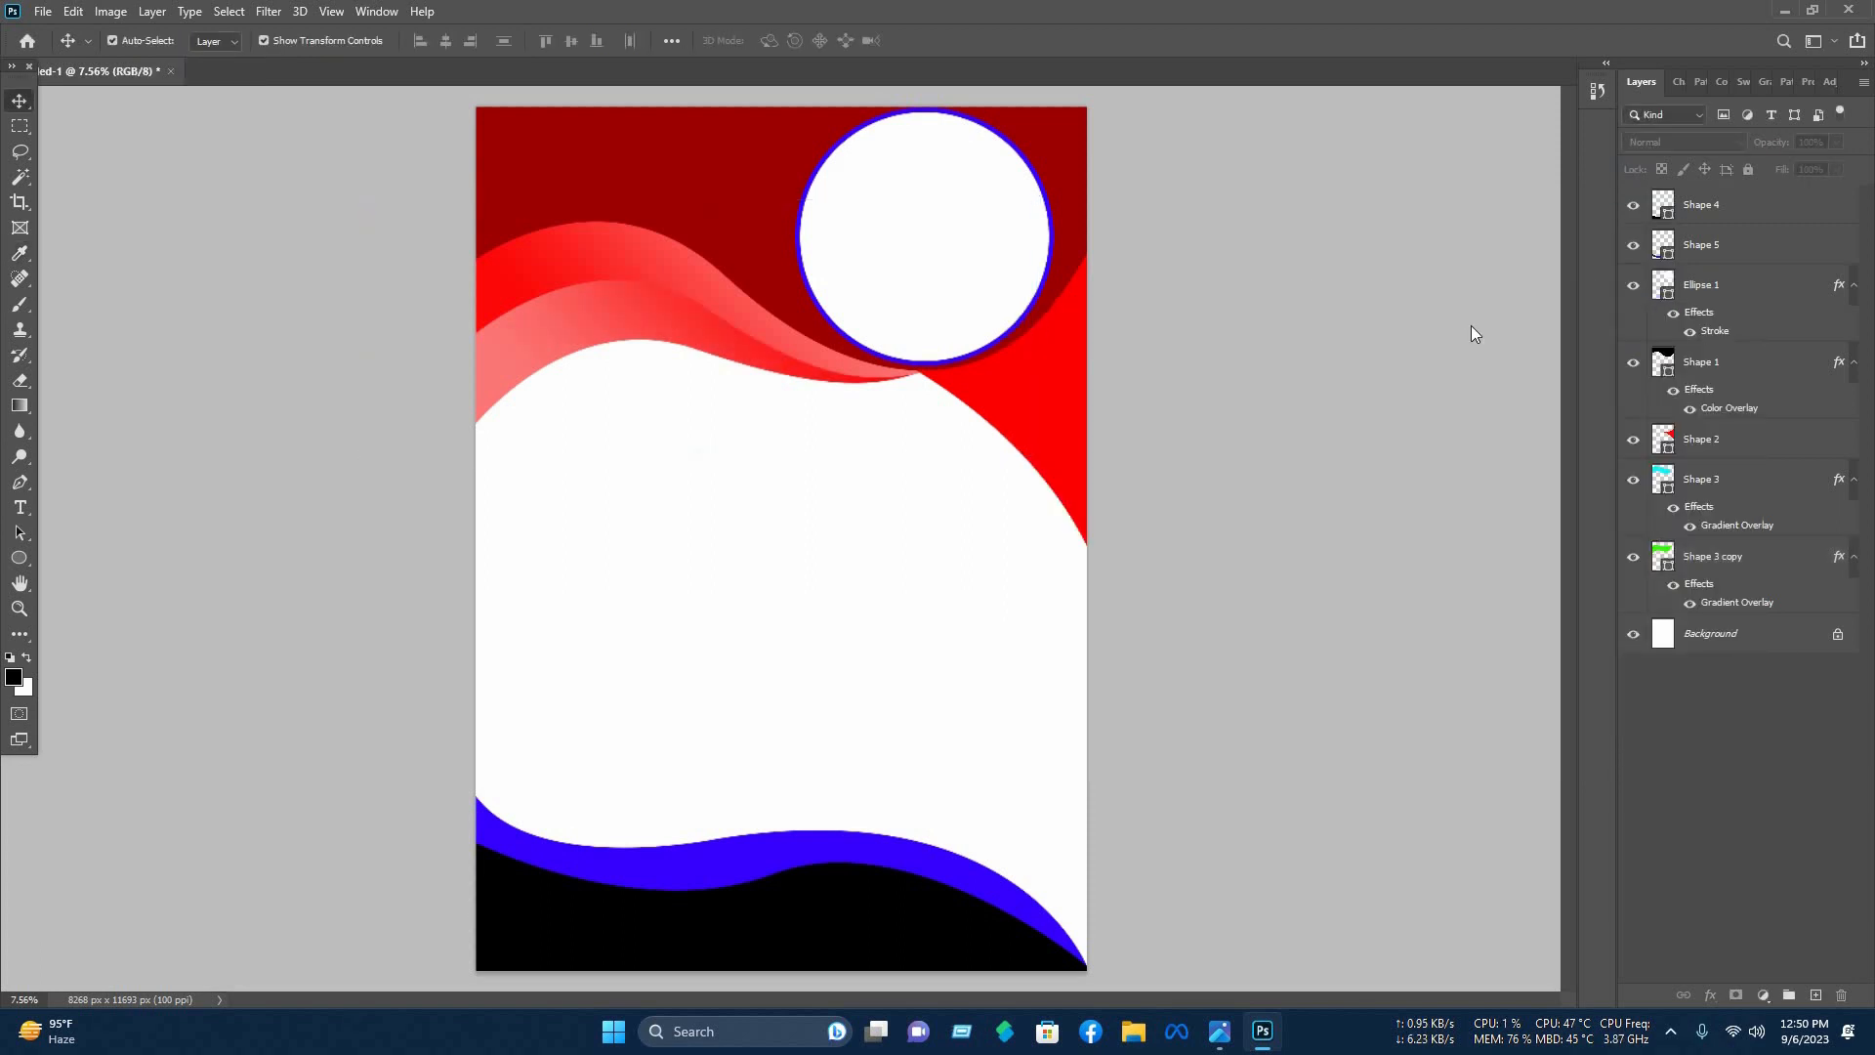
right_click(1460, 307)
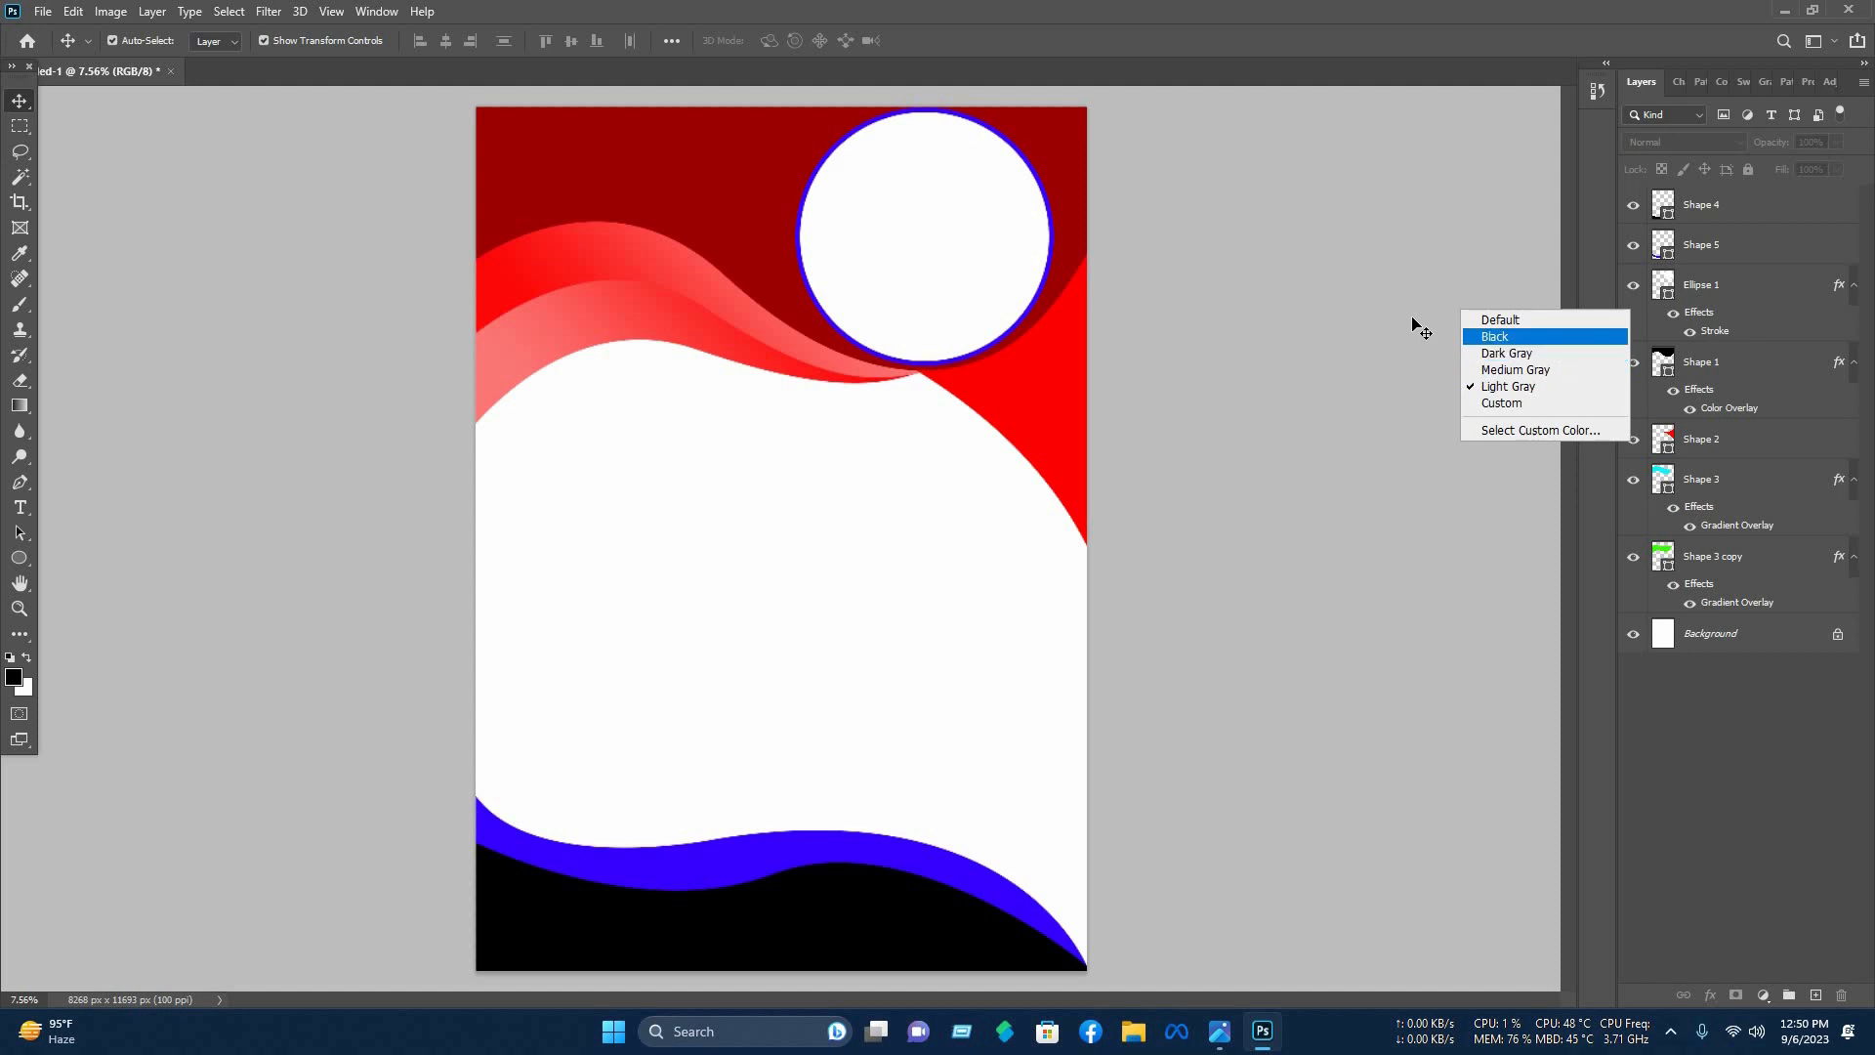
click(1493, 336)
Add a Gradient Overlay to the red curved shape below the circle, Shape 2.
click(1723, 436)
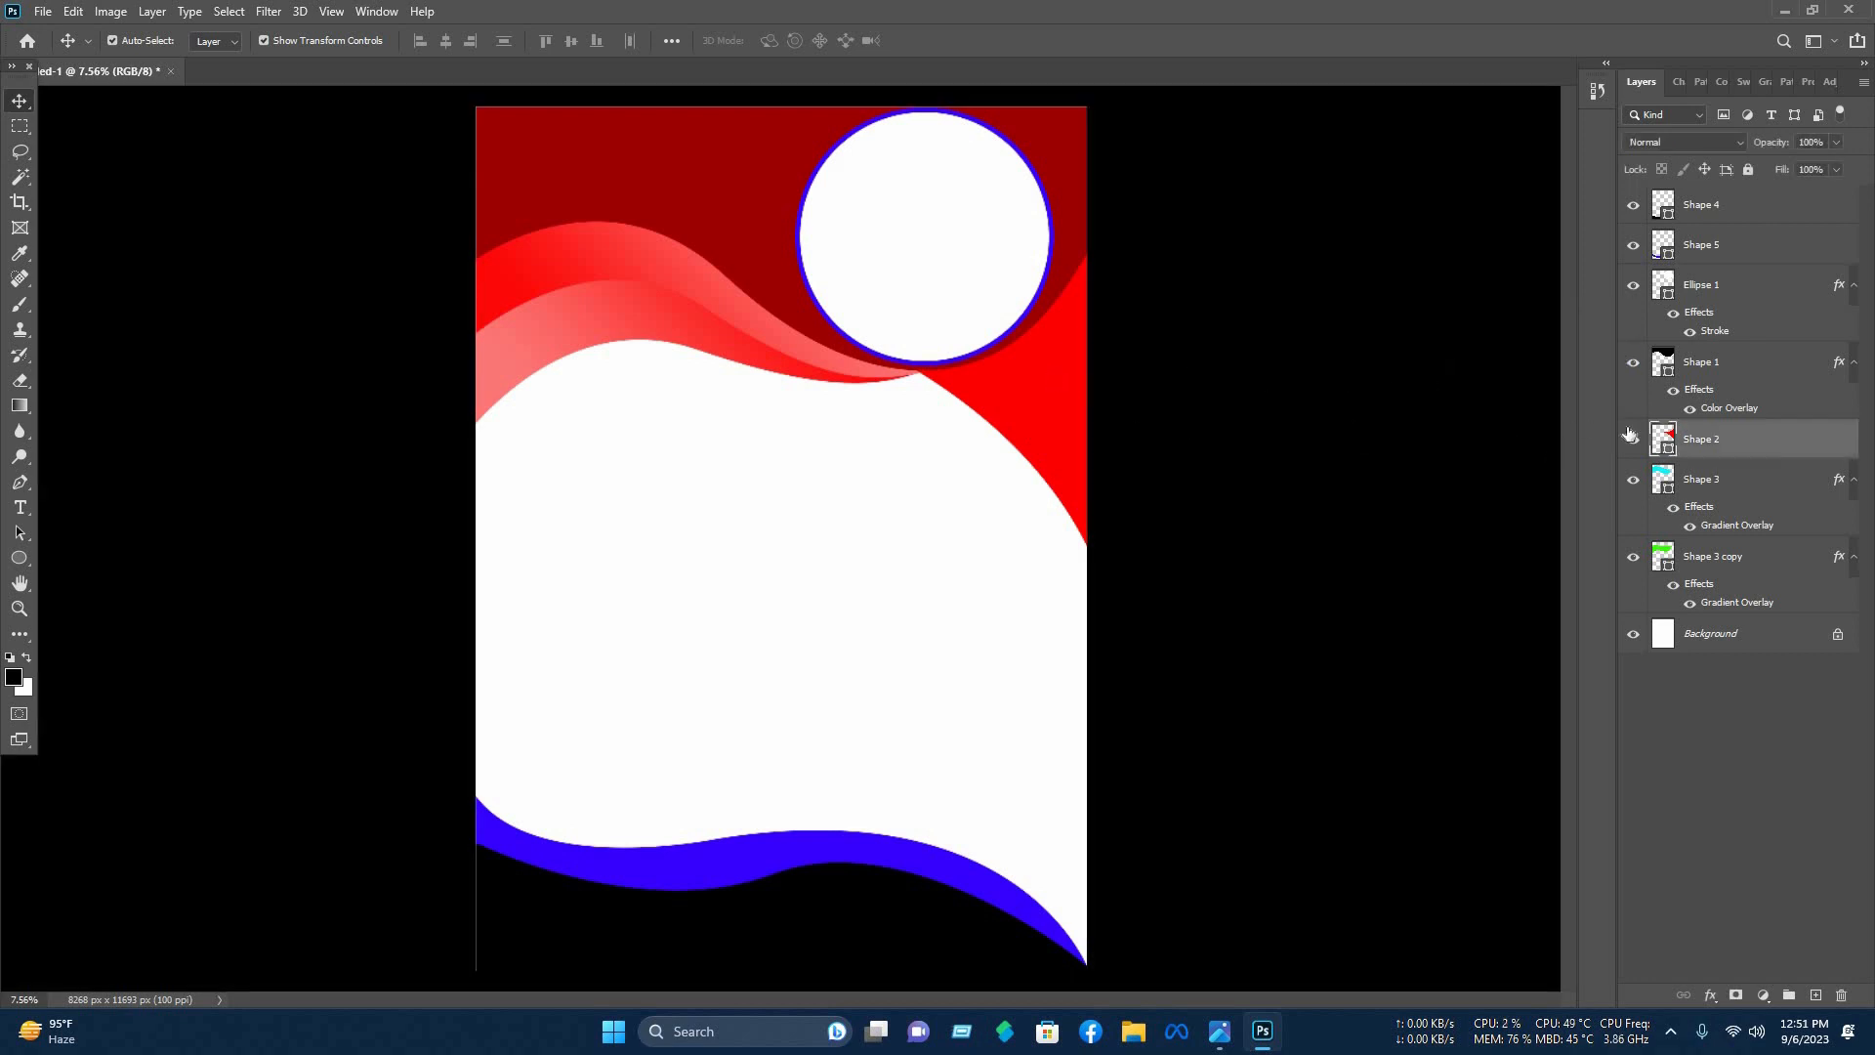
right_click(1719, 439)
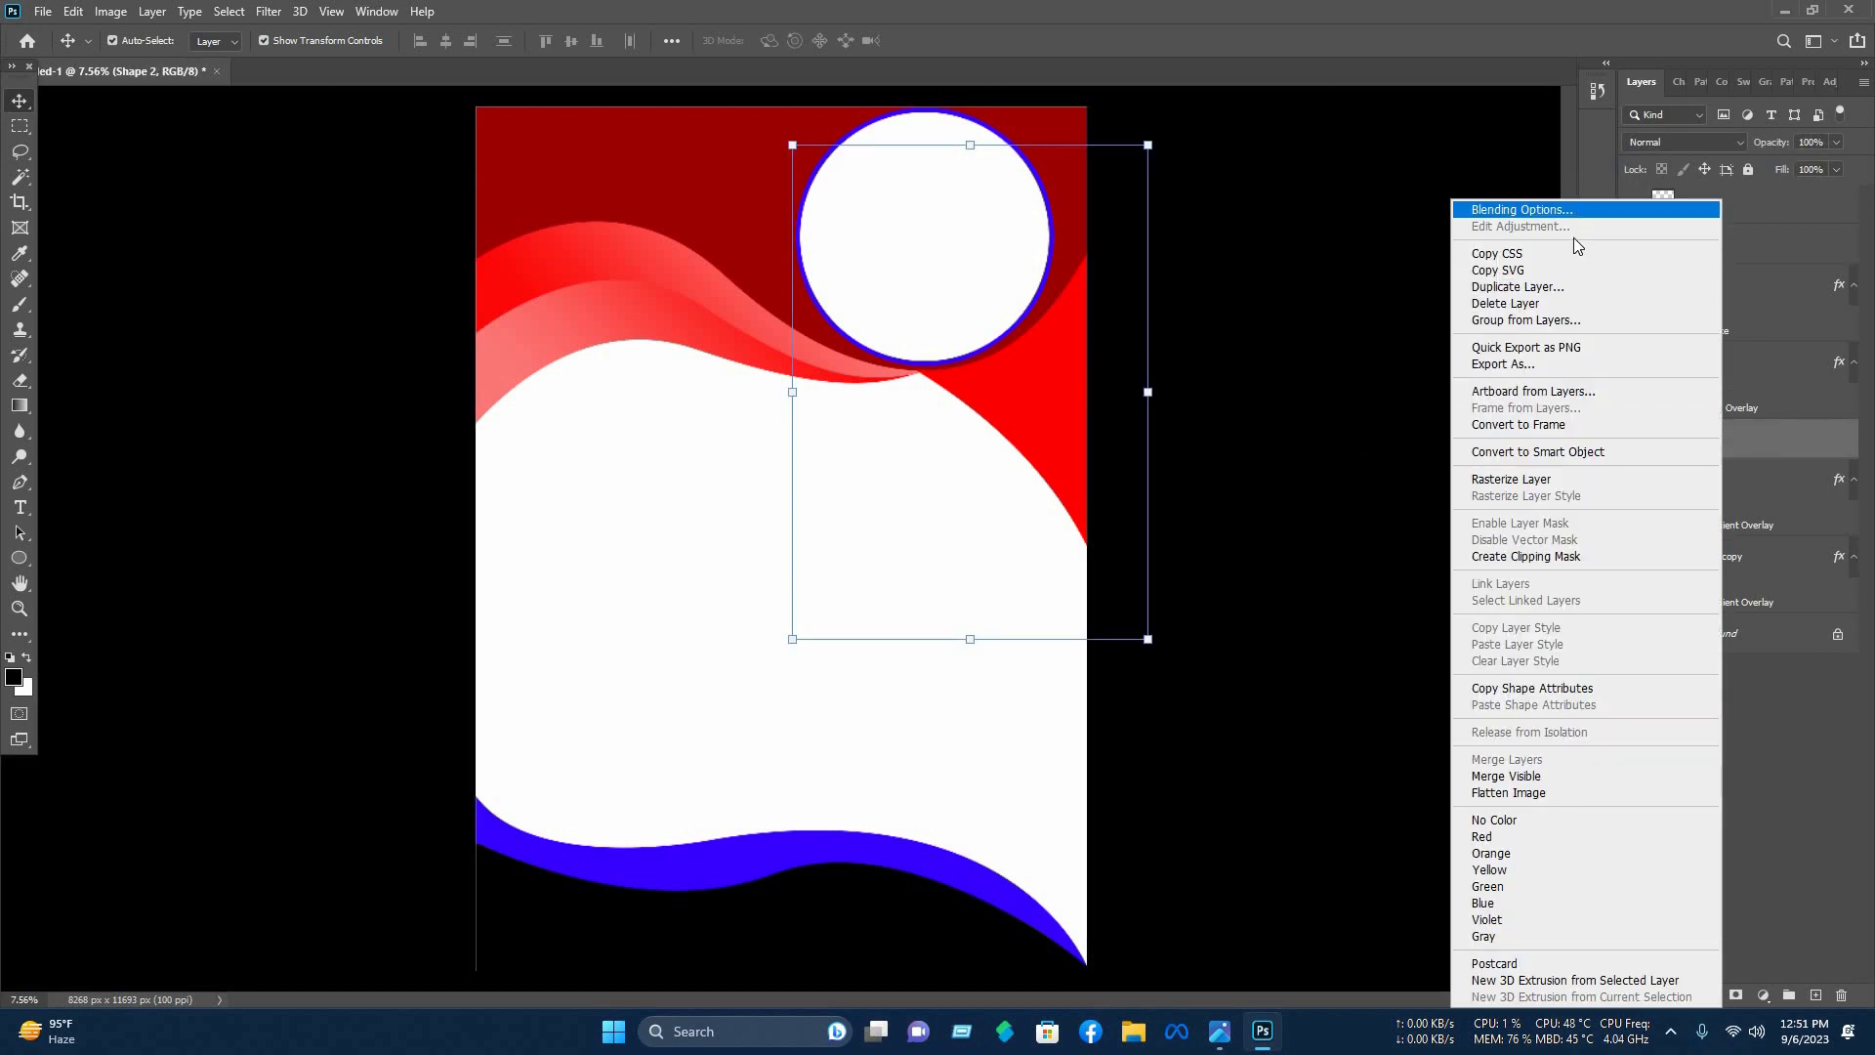
click(1576, 210)
click(1123, 599)
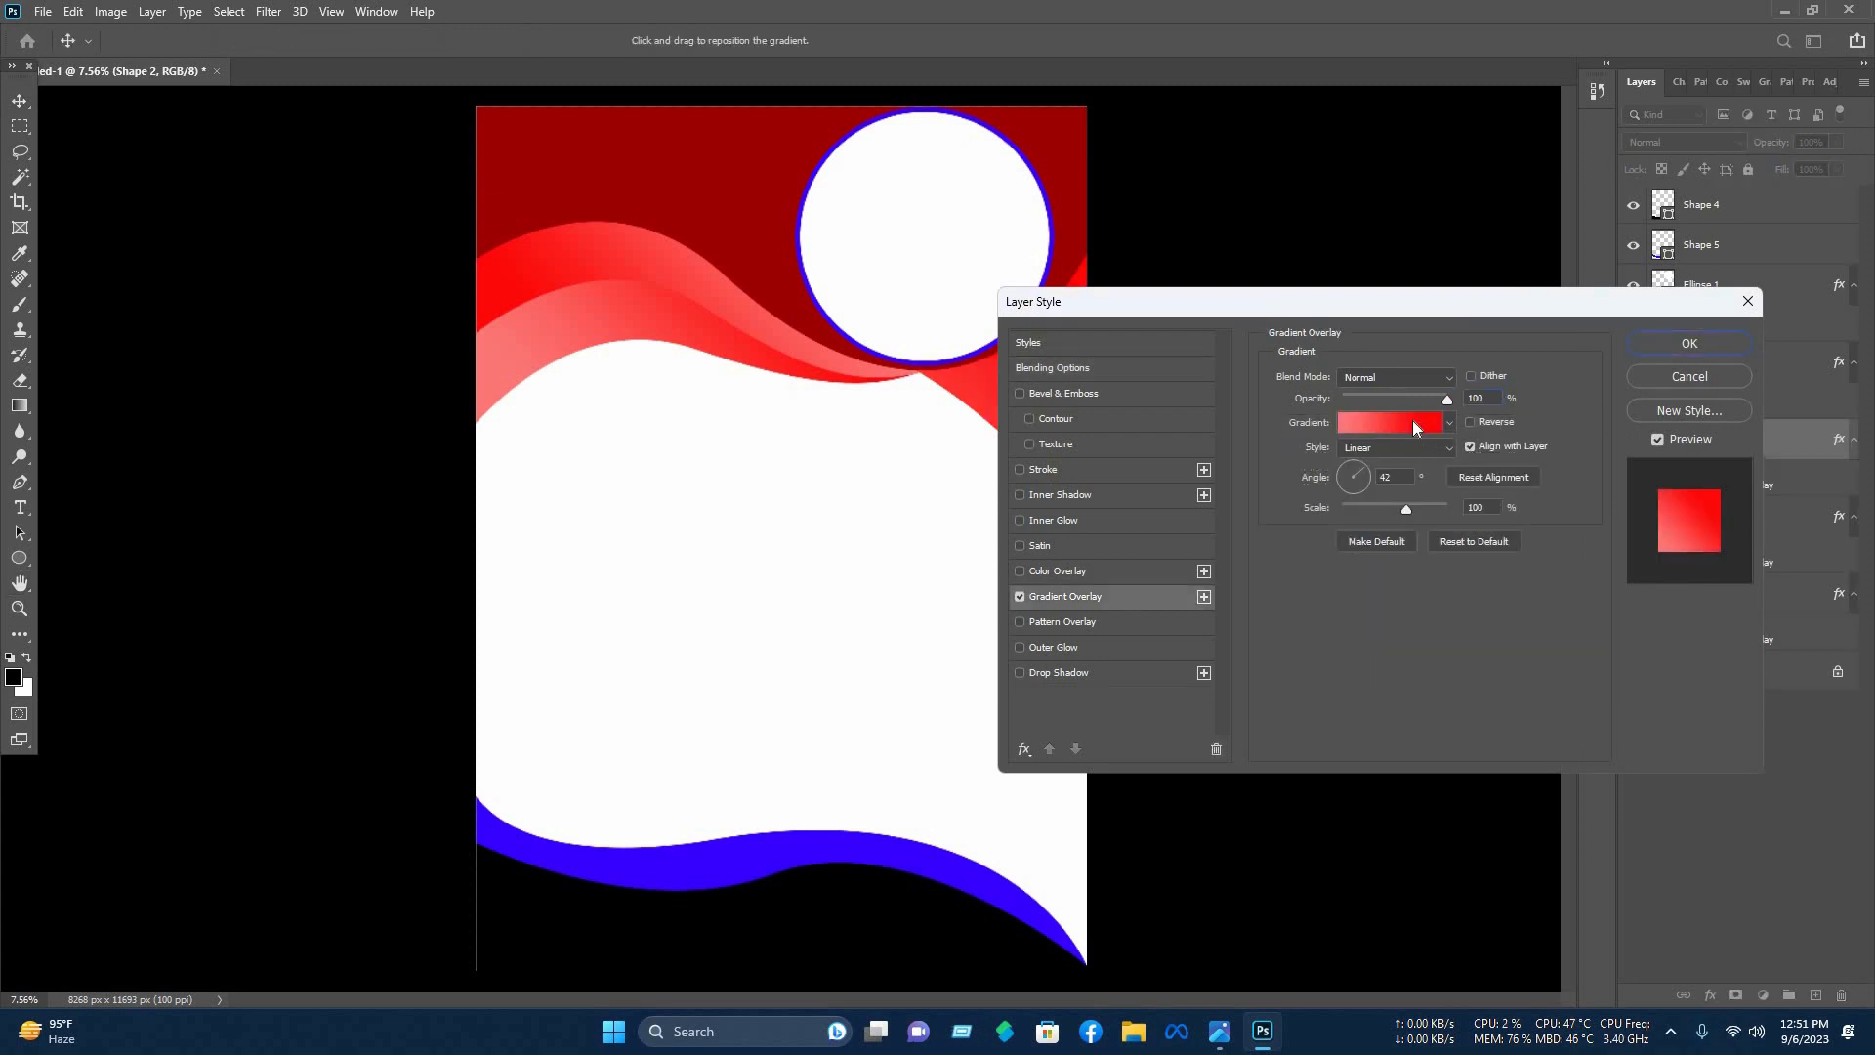
Load the Red_07 preset from the Reds group into Shape 2's overlay gradient.
click(1412, 420)
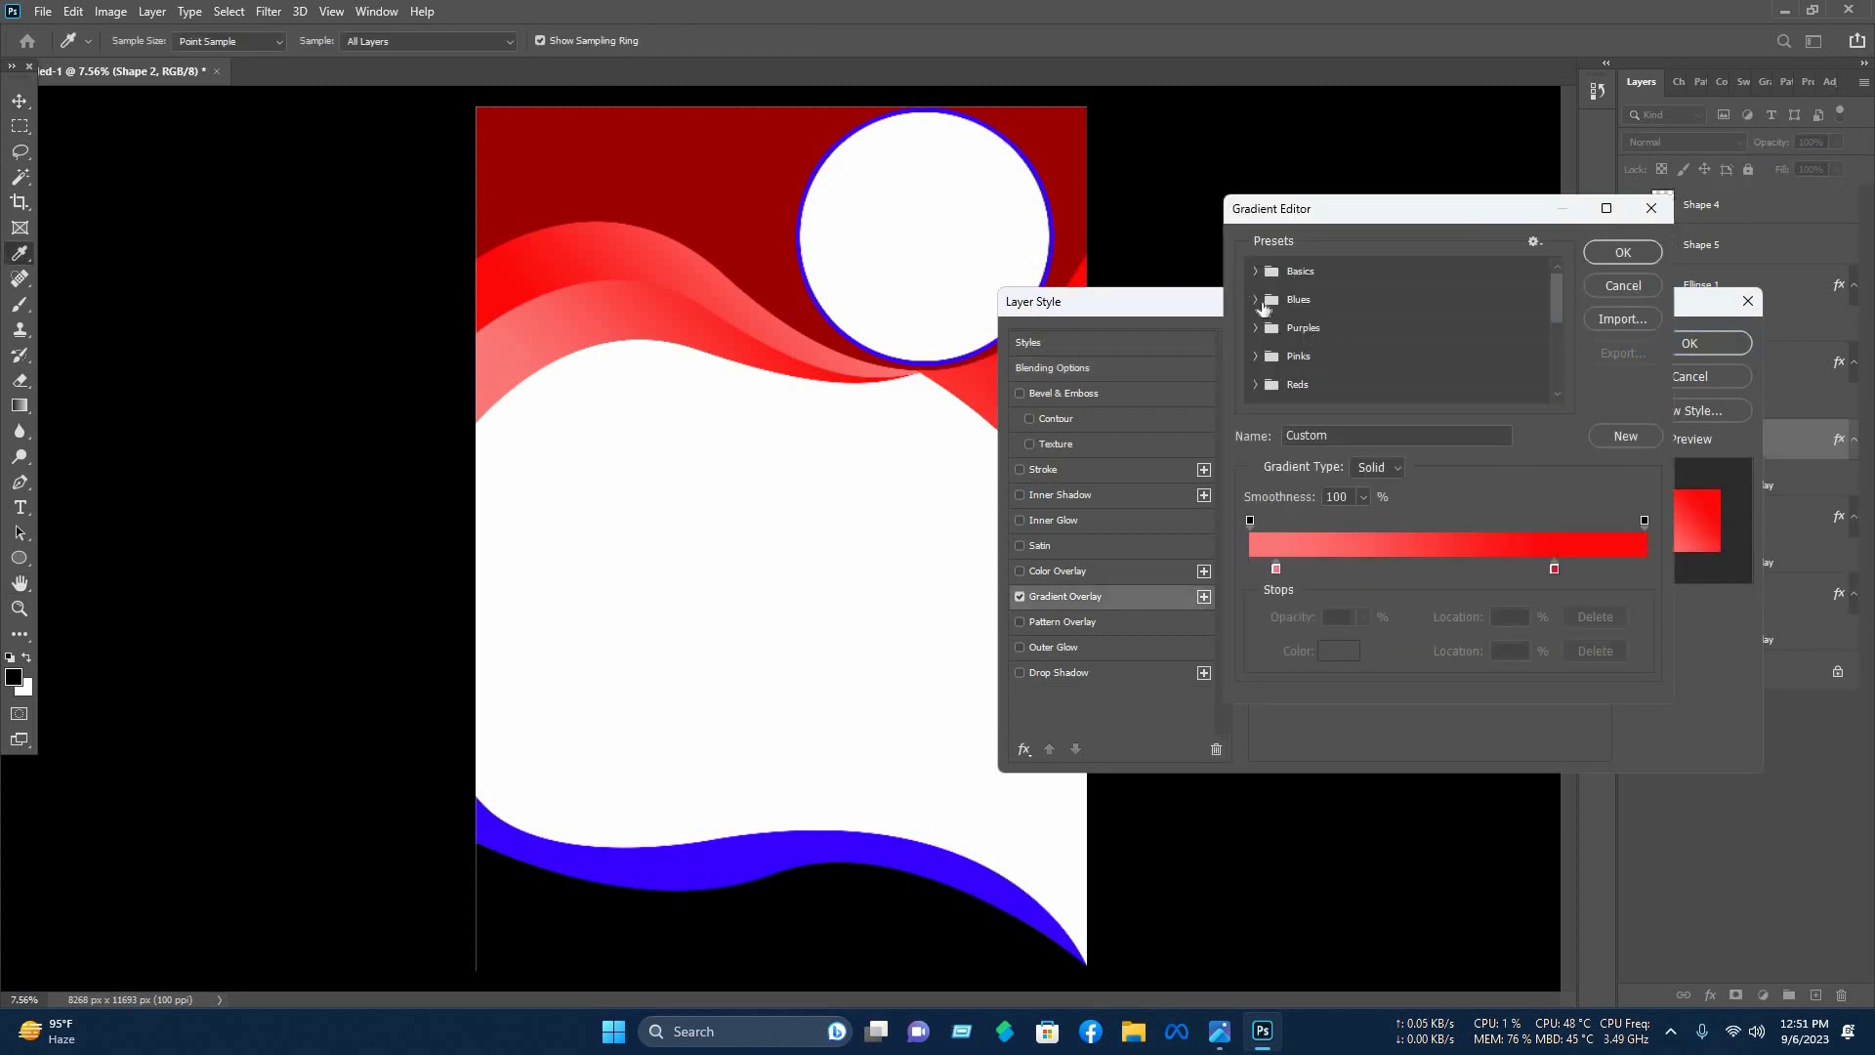
click(1256, 300)
scroll(1340, 372, down, 3)
click(1386, 355)
scroll(1404, 356, down, 3)
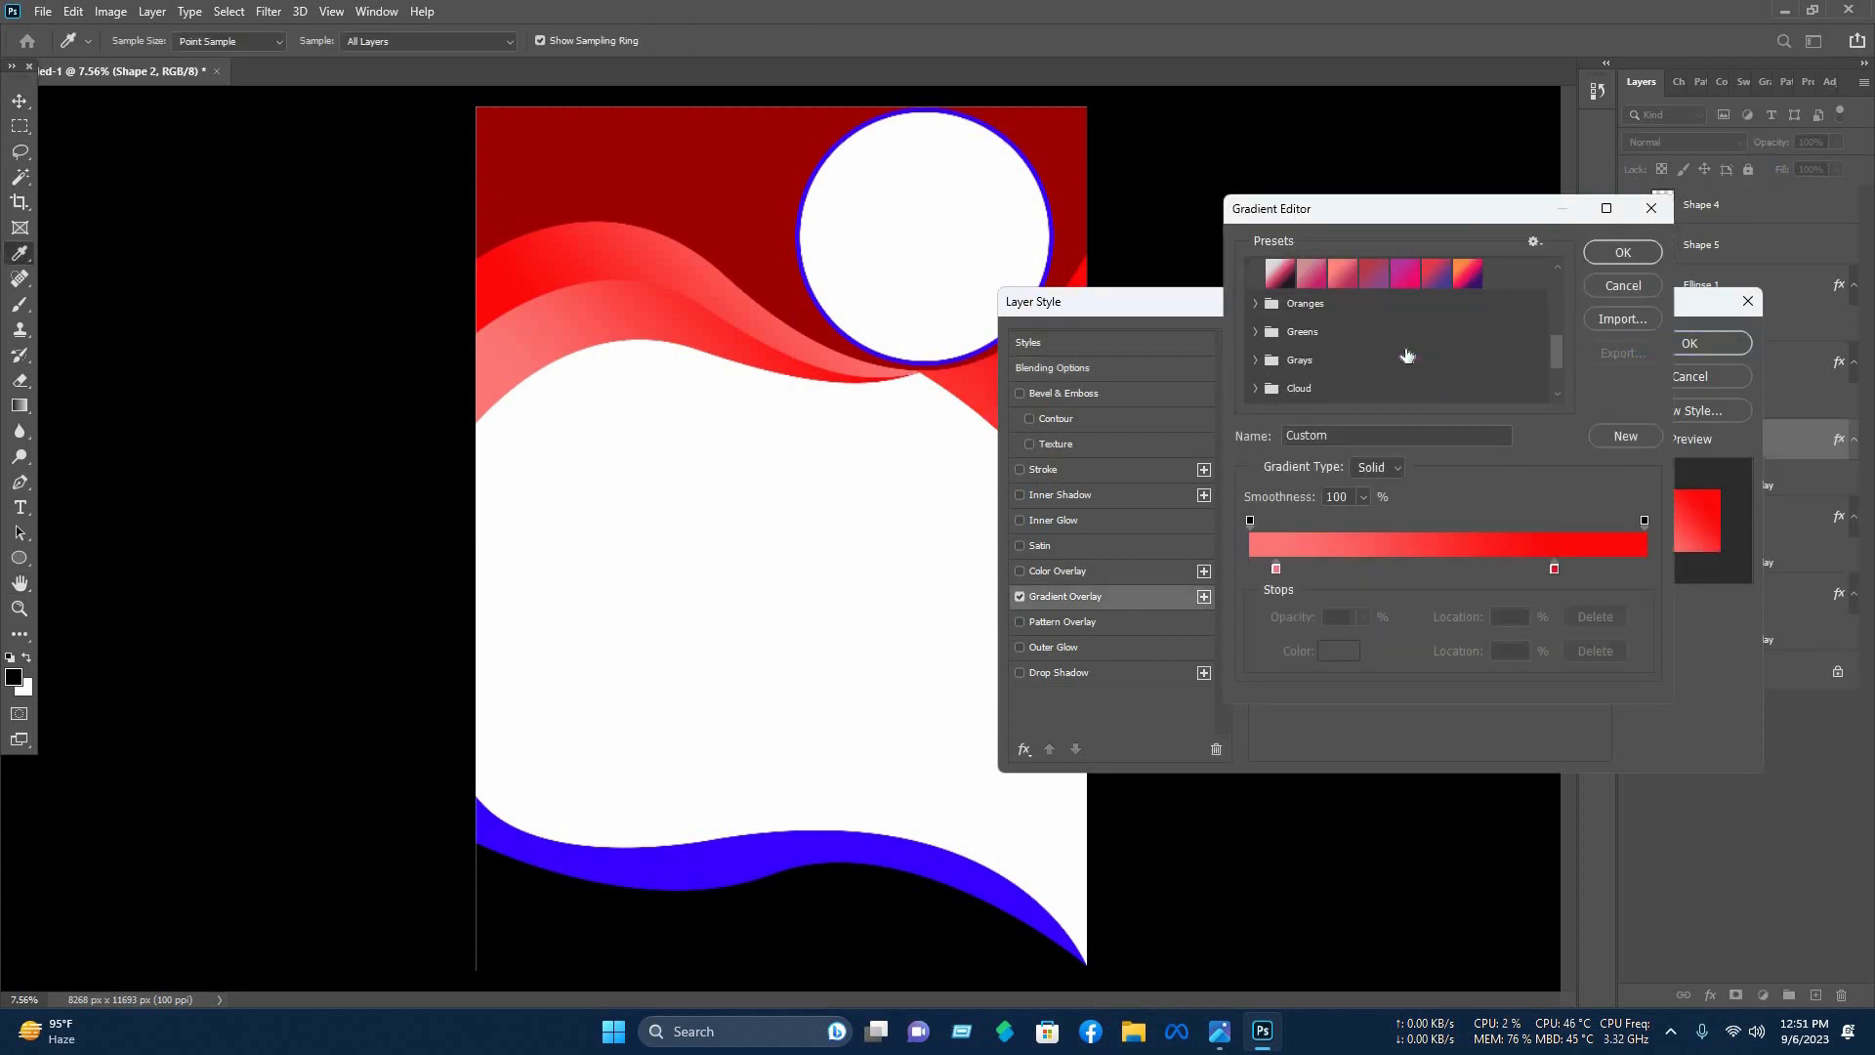
scroll(1408, 356, up, 1)
click(1281, 304)
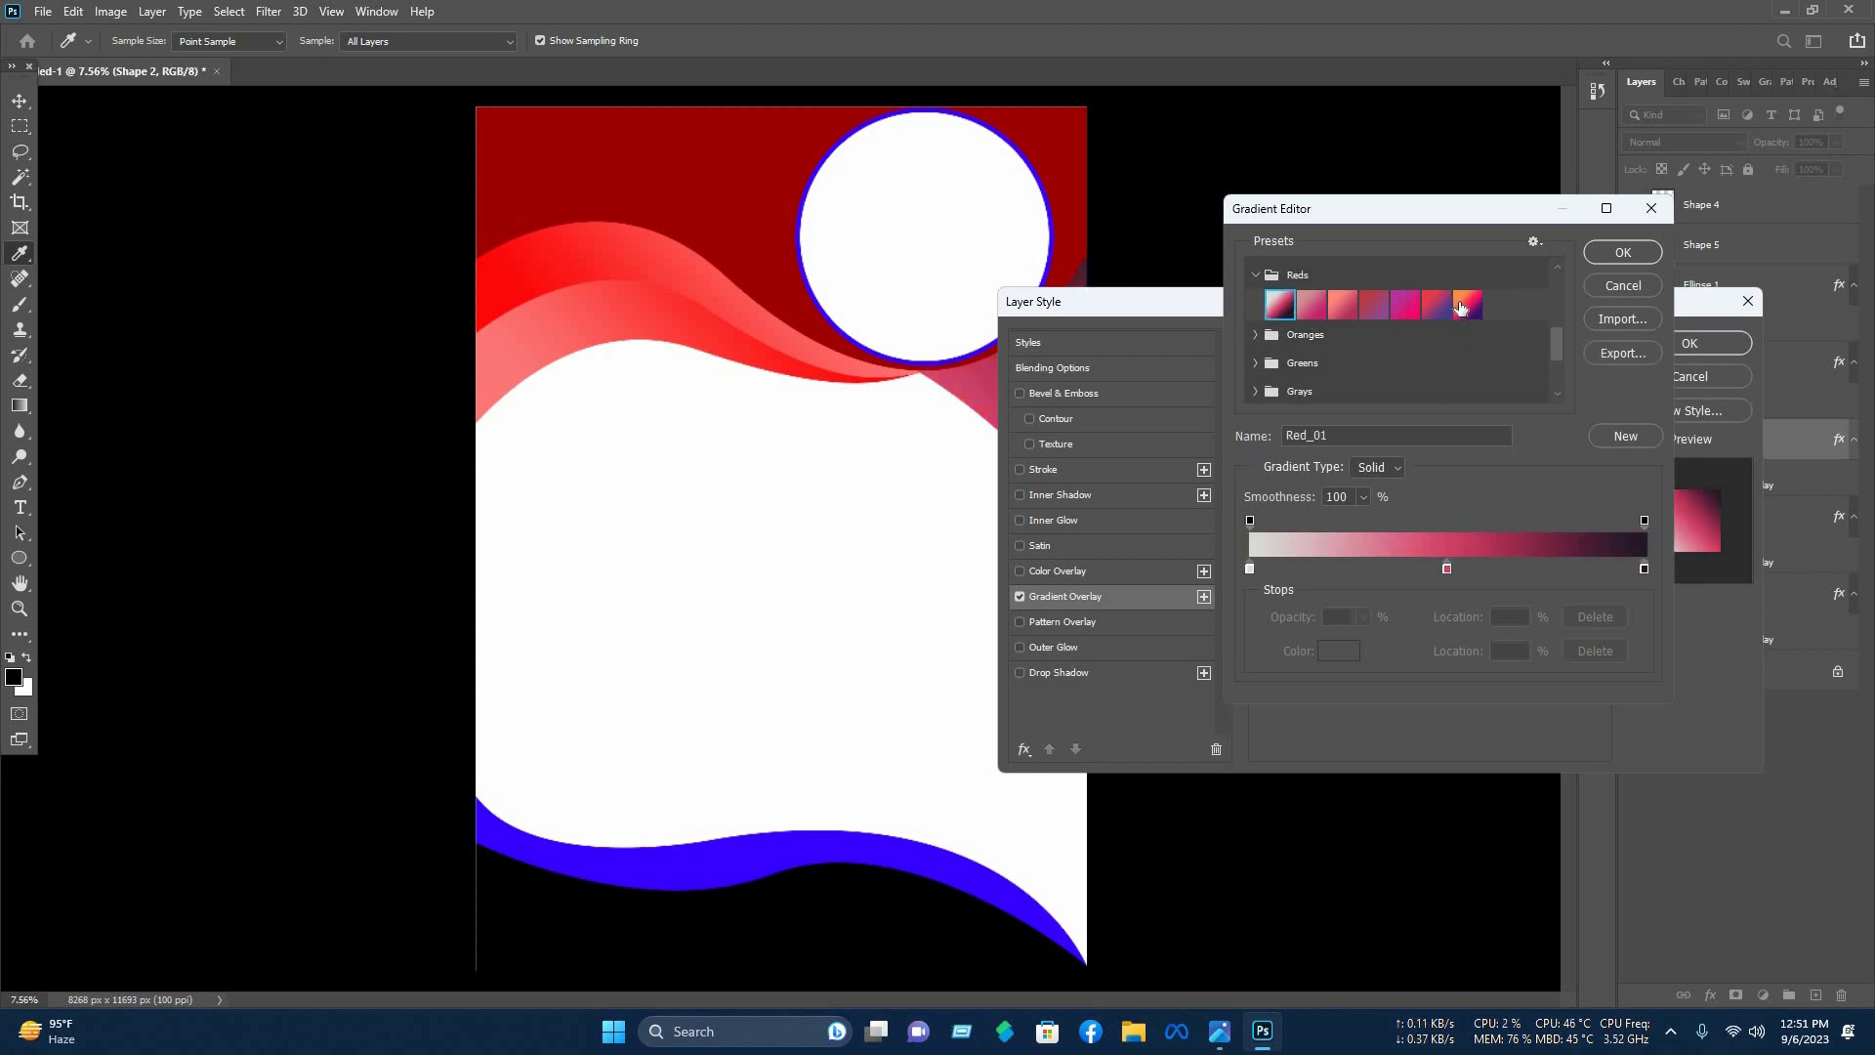
click(1466, 309)
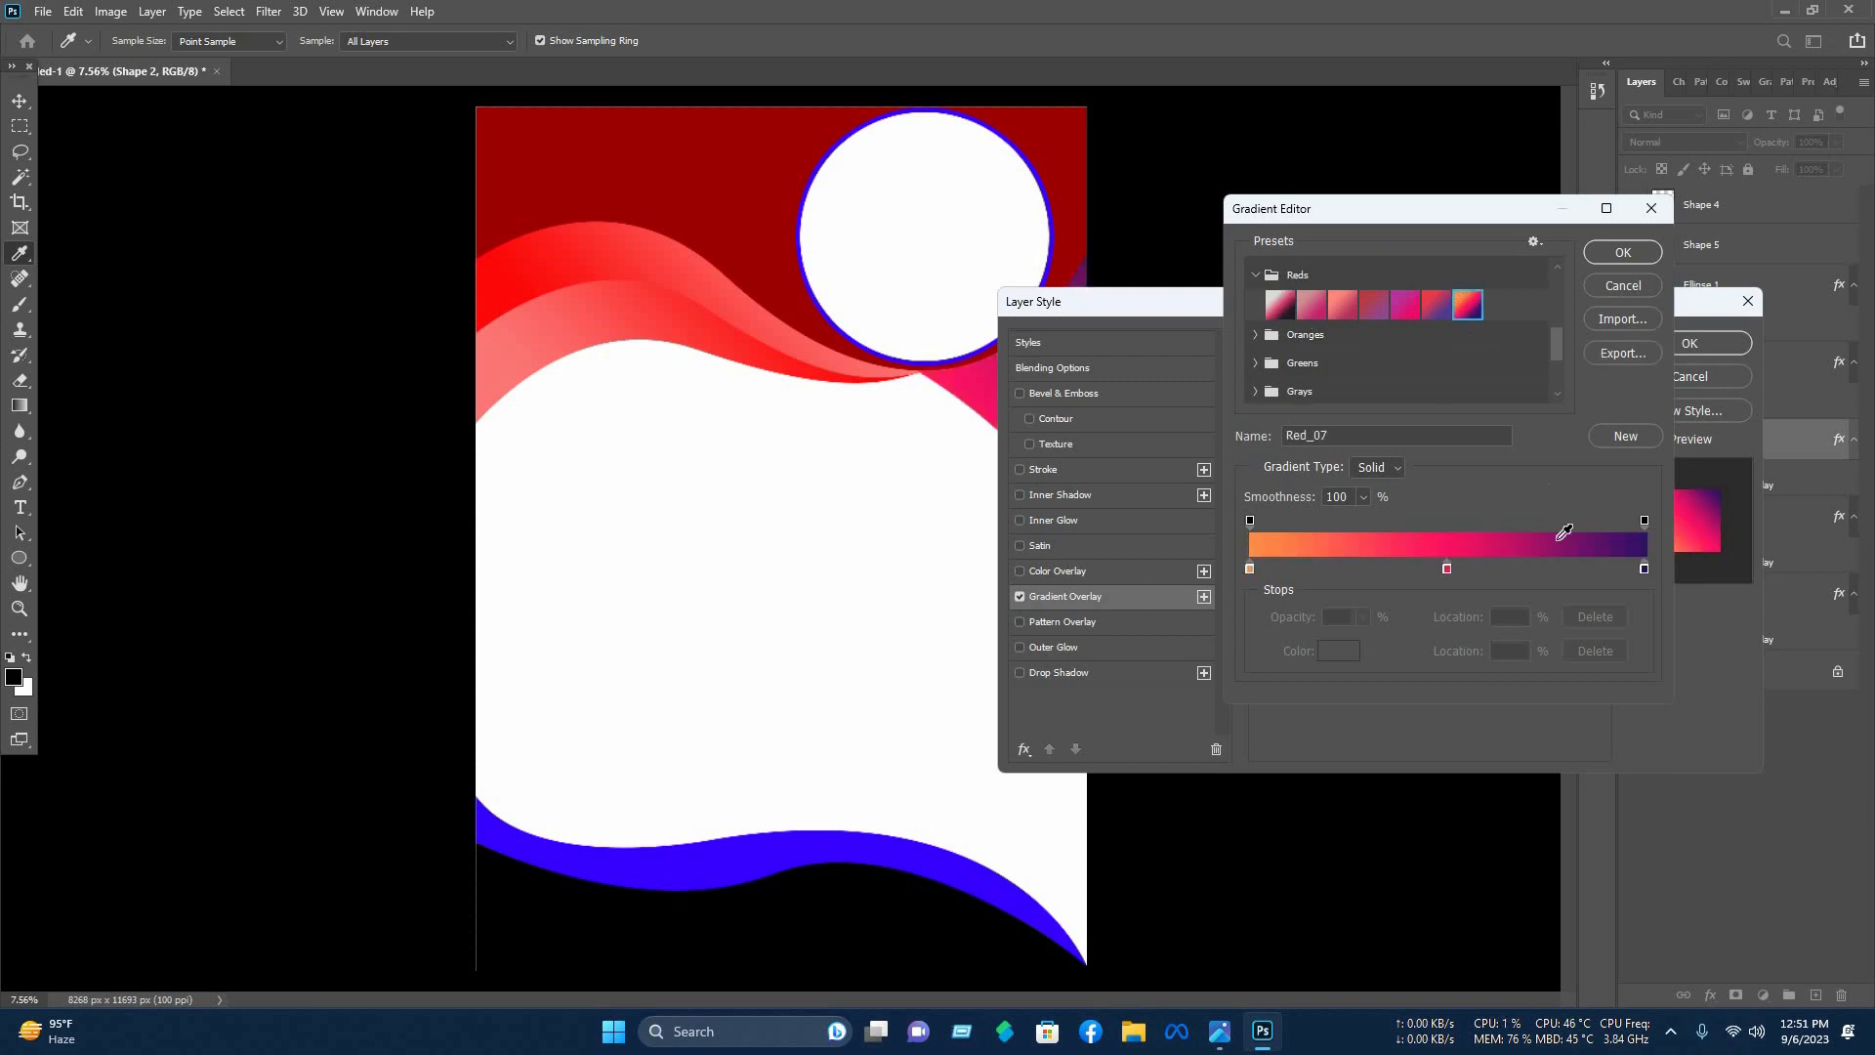
Delete the gradient's dark purple end stop and move the pink stop to 87%.
click(1644, 568)
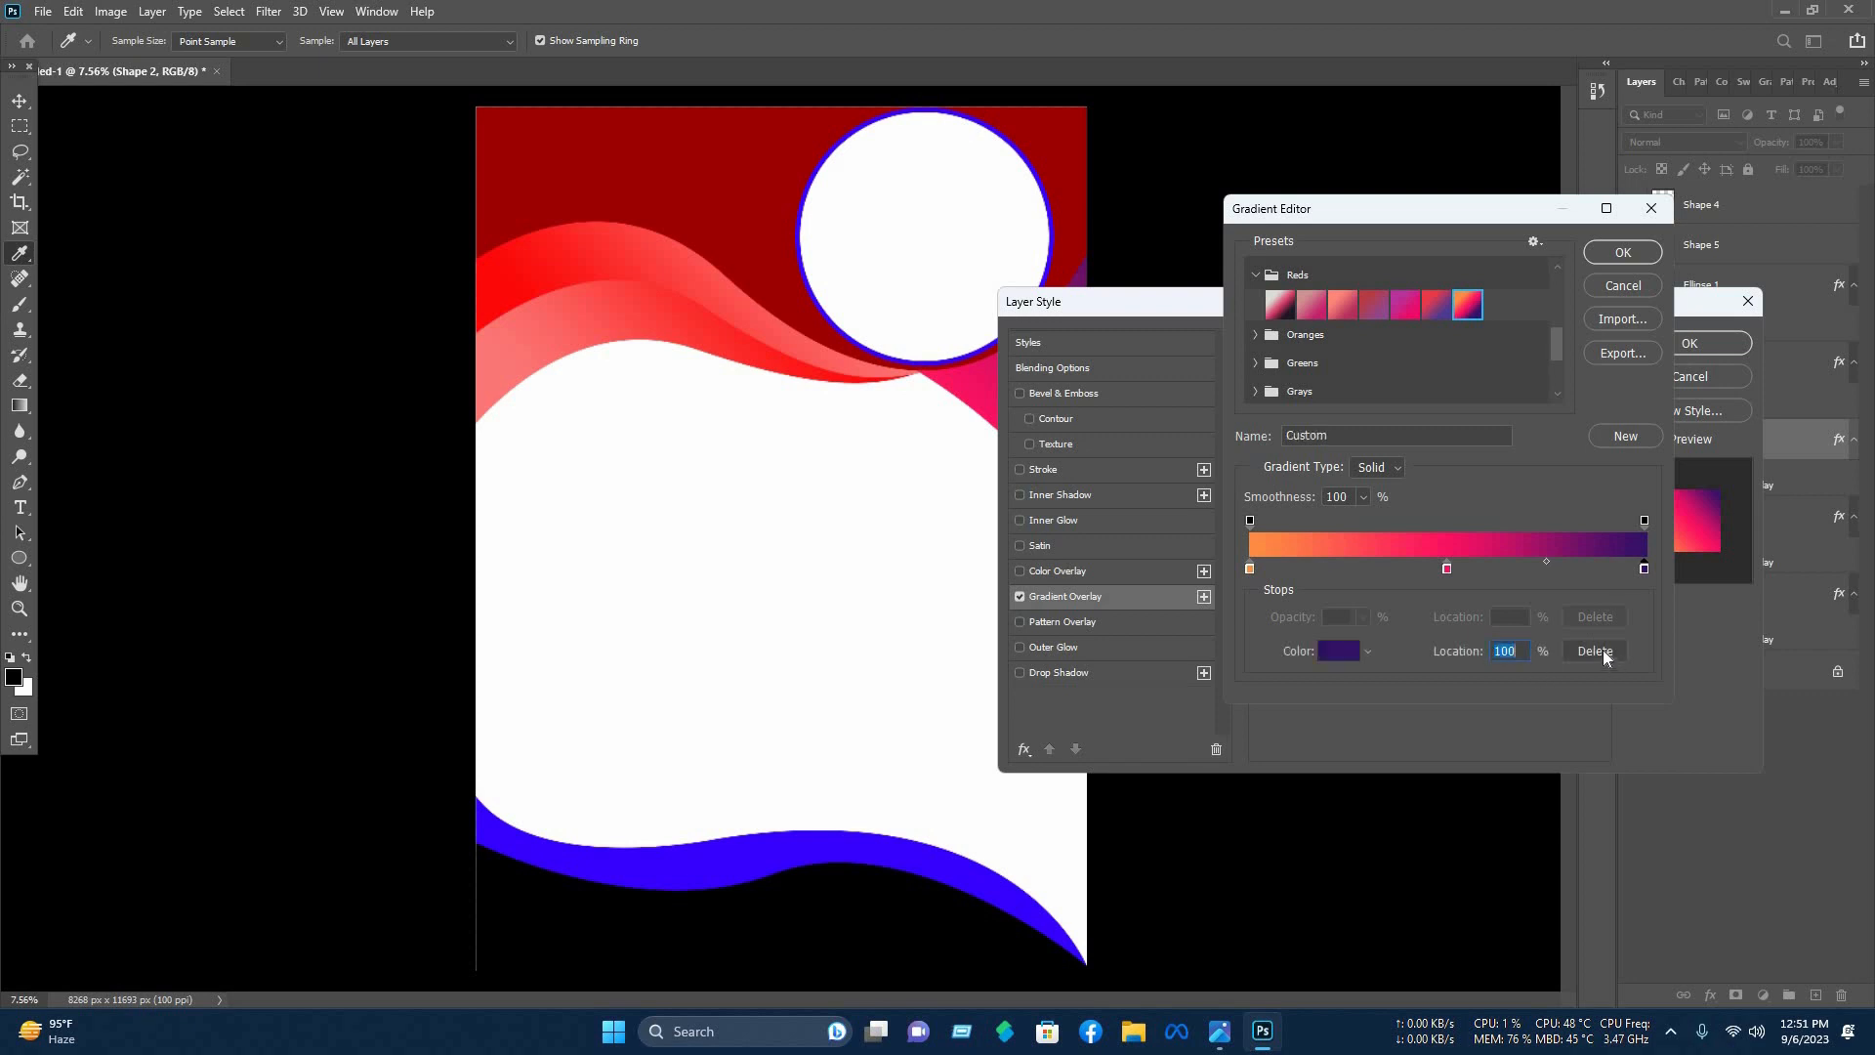
key(Delete)
drag(1446, 568, 1594, 568)
Recolour the gradient's pink stop red, f20000.
click(1339, 651)
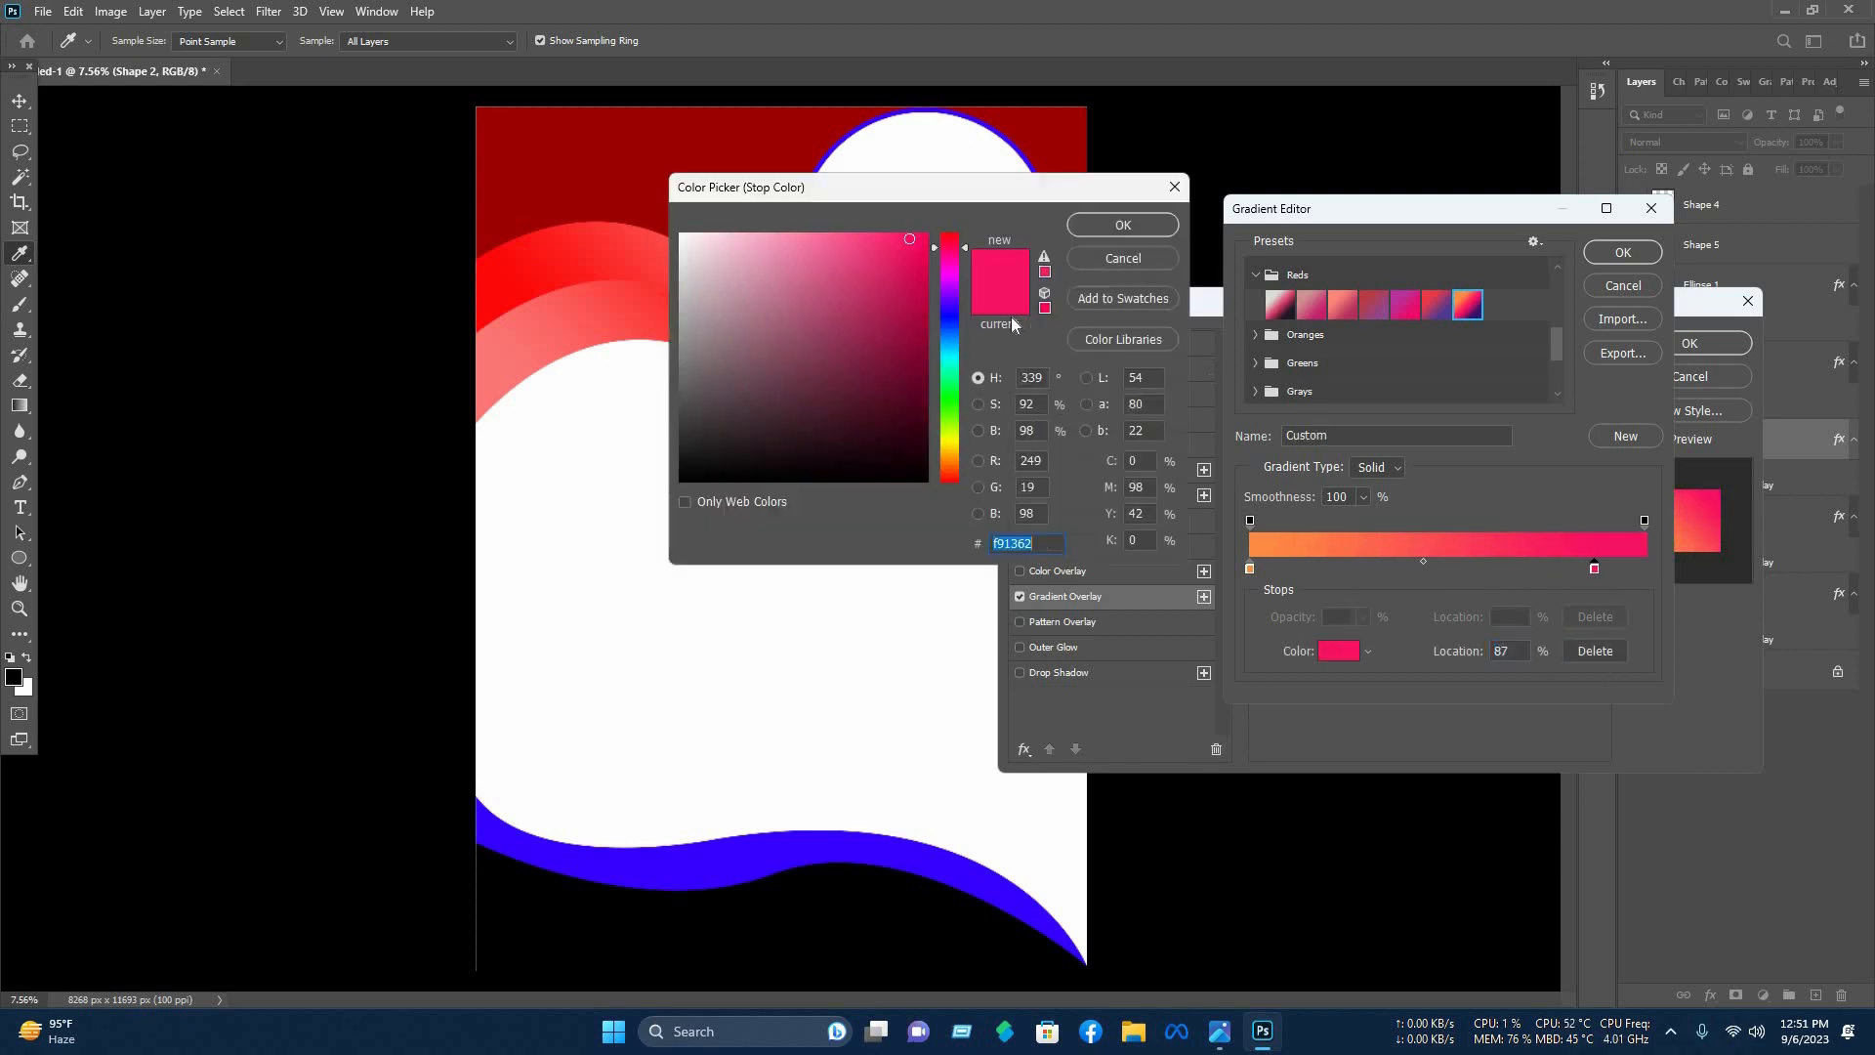
click(948, 234)
text(f20000)
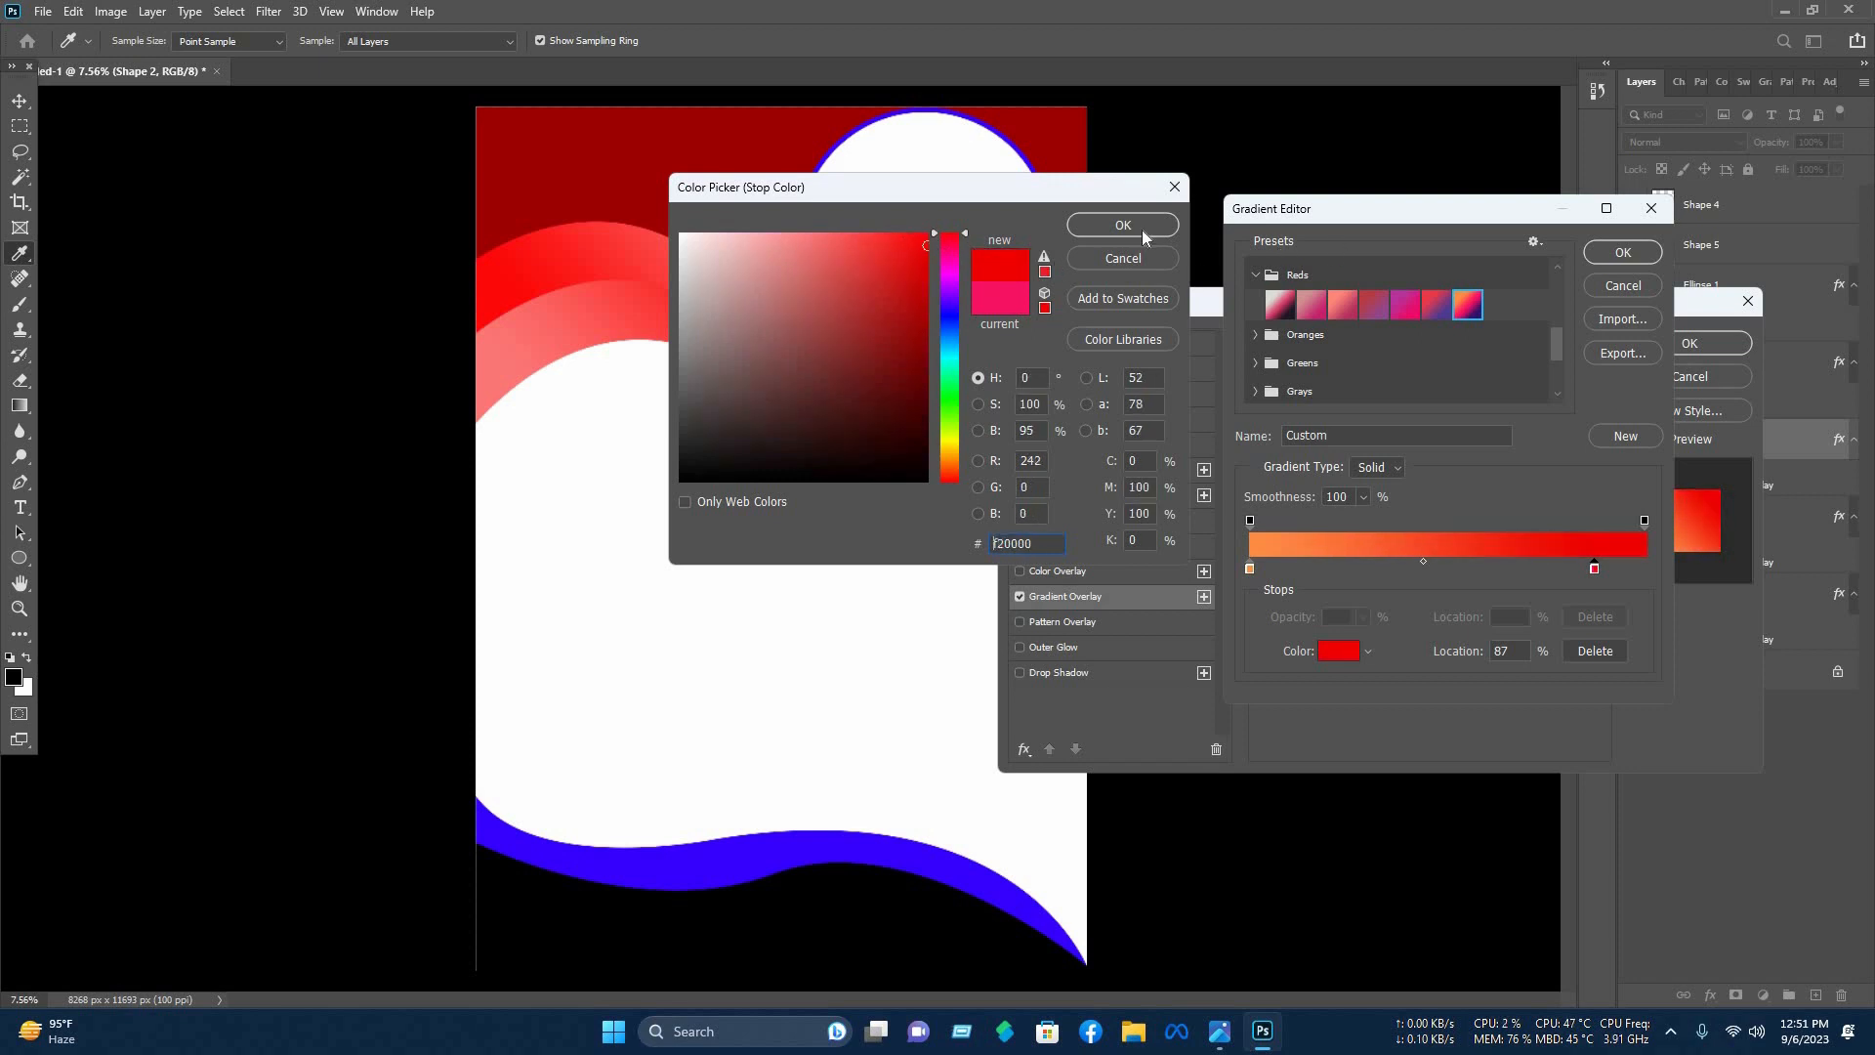
key(Return)
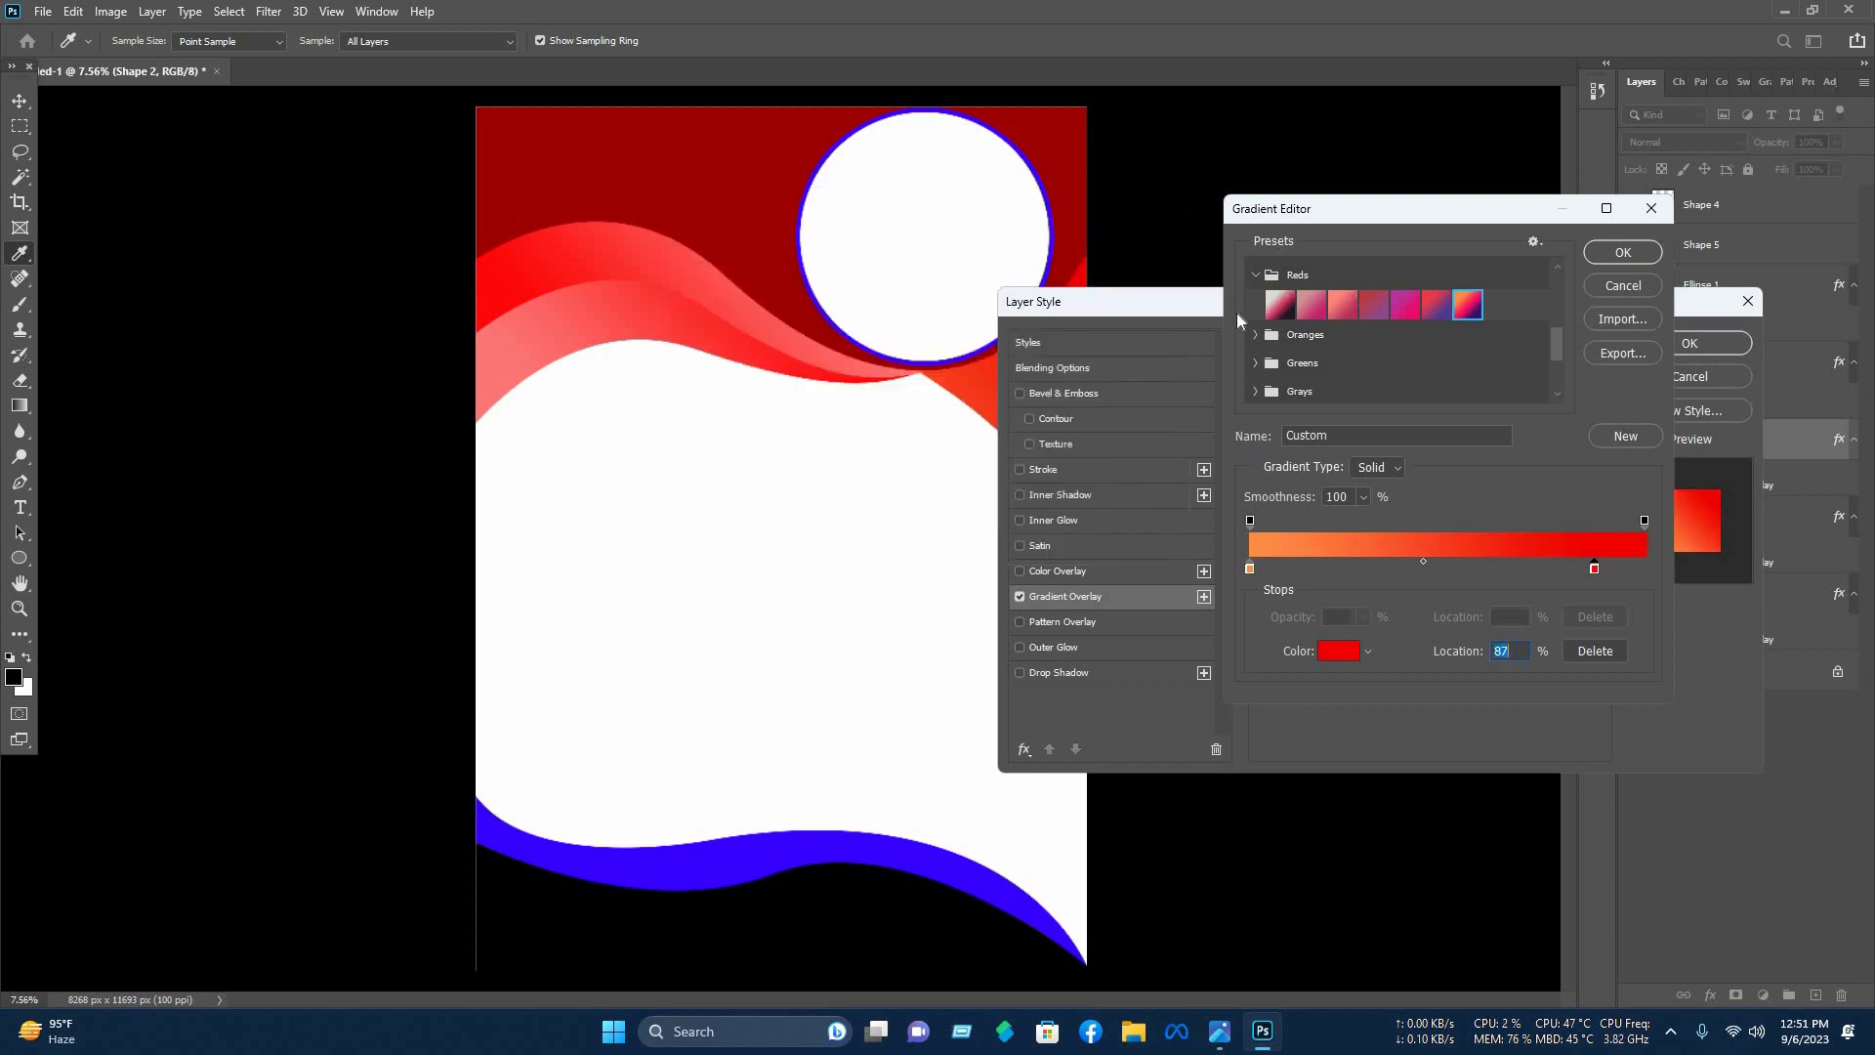
Recolour the orange start stop of Shape 2's overlay gradient light red, ff6767.
click(1249, 568)
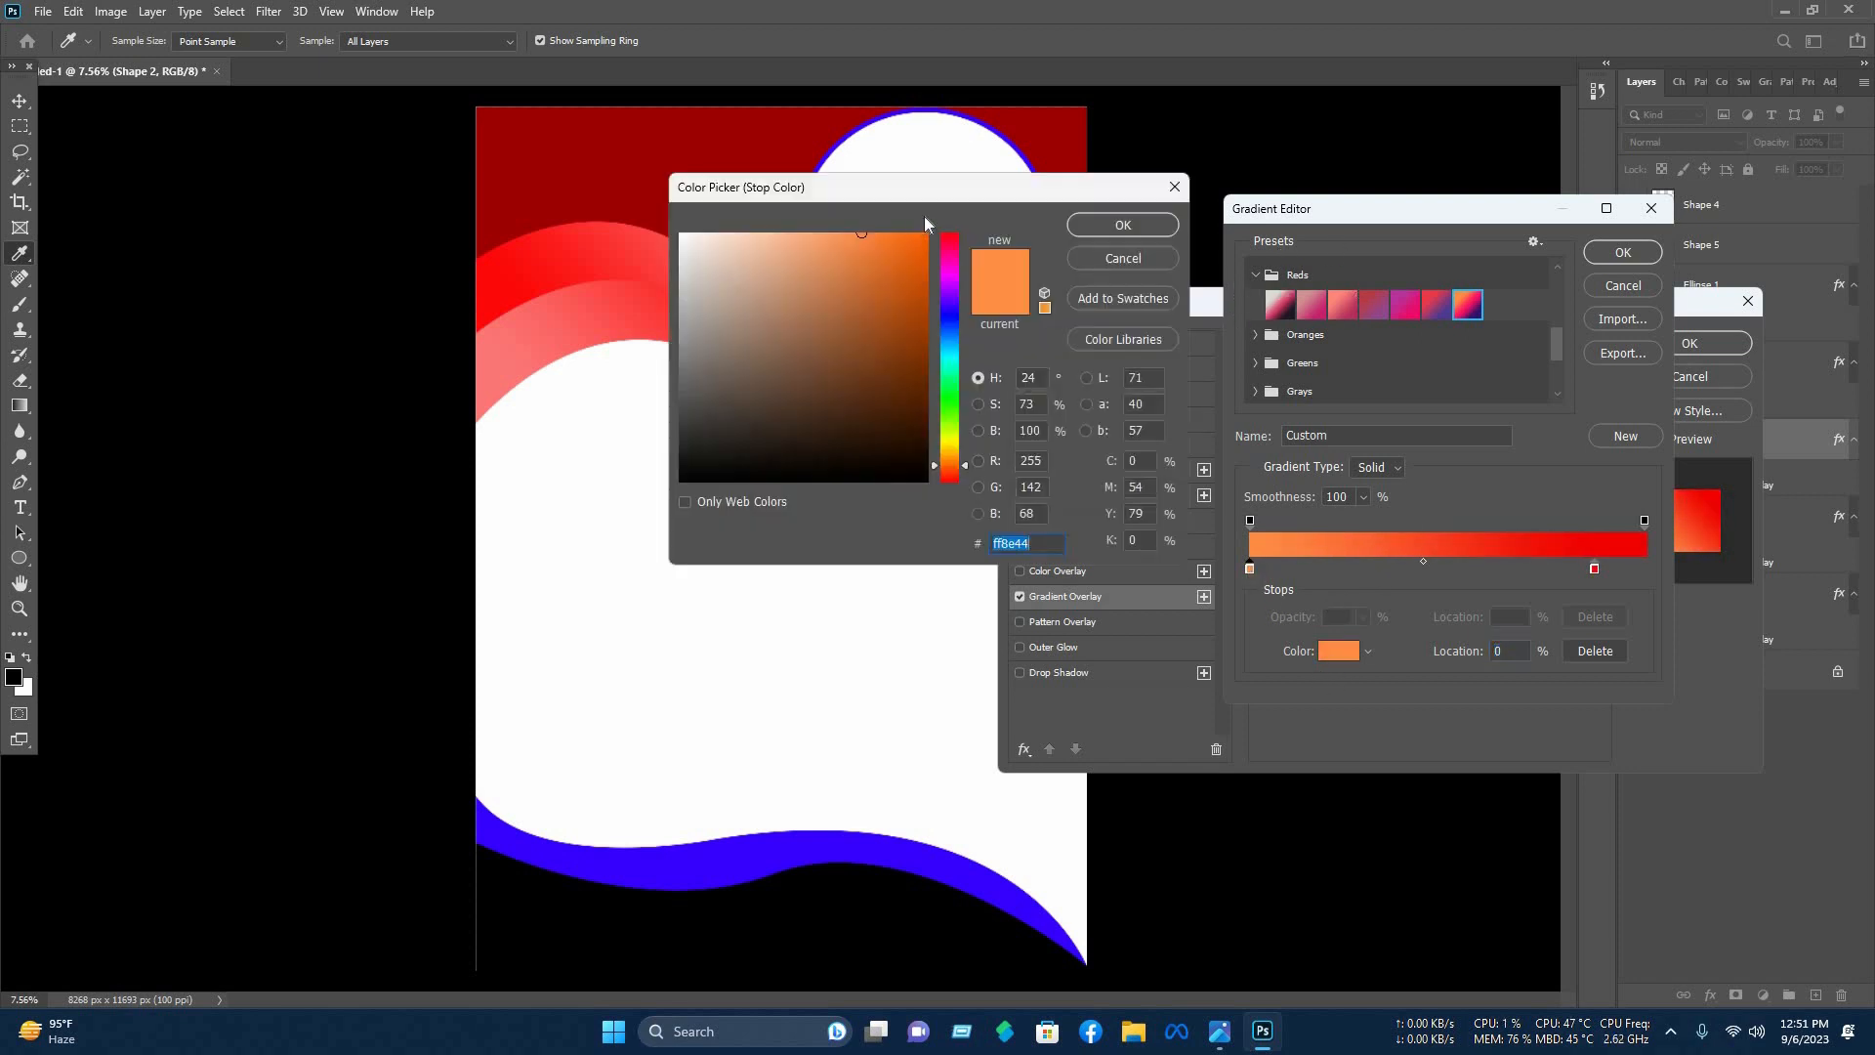
drag(925, 192, 1375, 255)
mouse_move(1400, 337)
mouse_down()
mouse_move(1400, 293)
mouse_move(1262, 273)
mouse_move(1278, 276)
mouse_up()
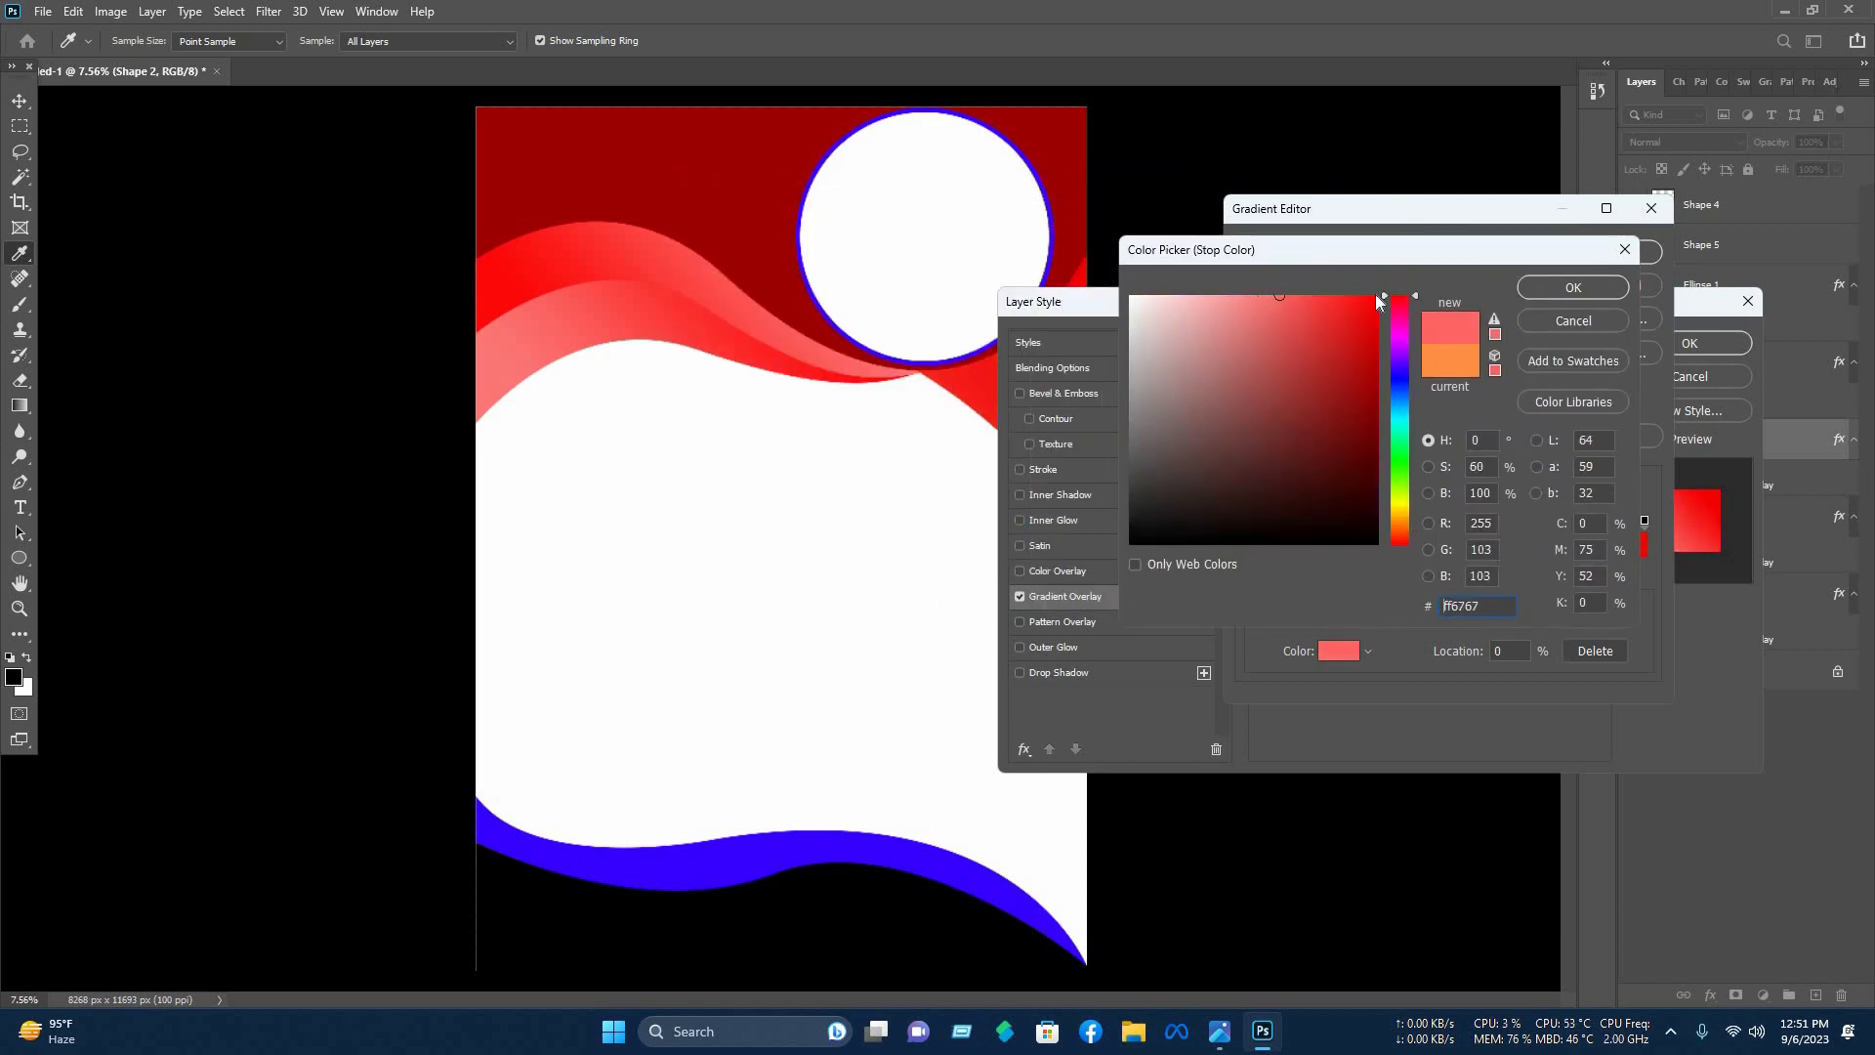
click(1577, 287)
Move the gradient's red stop to 100% and set Shape 2's overlay angle to -86°.
drag(1552, 209, 1623, 286)
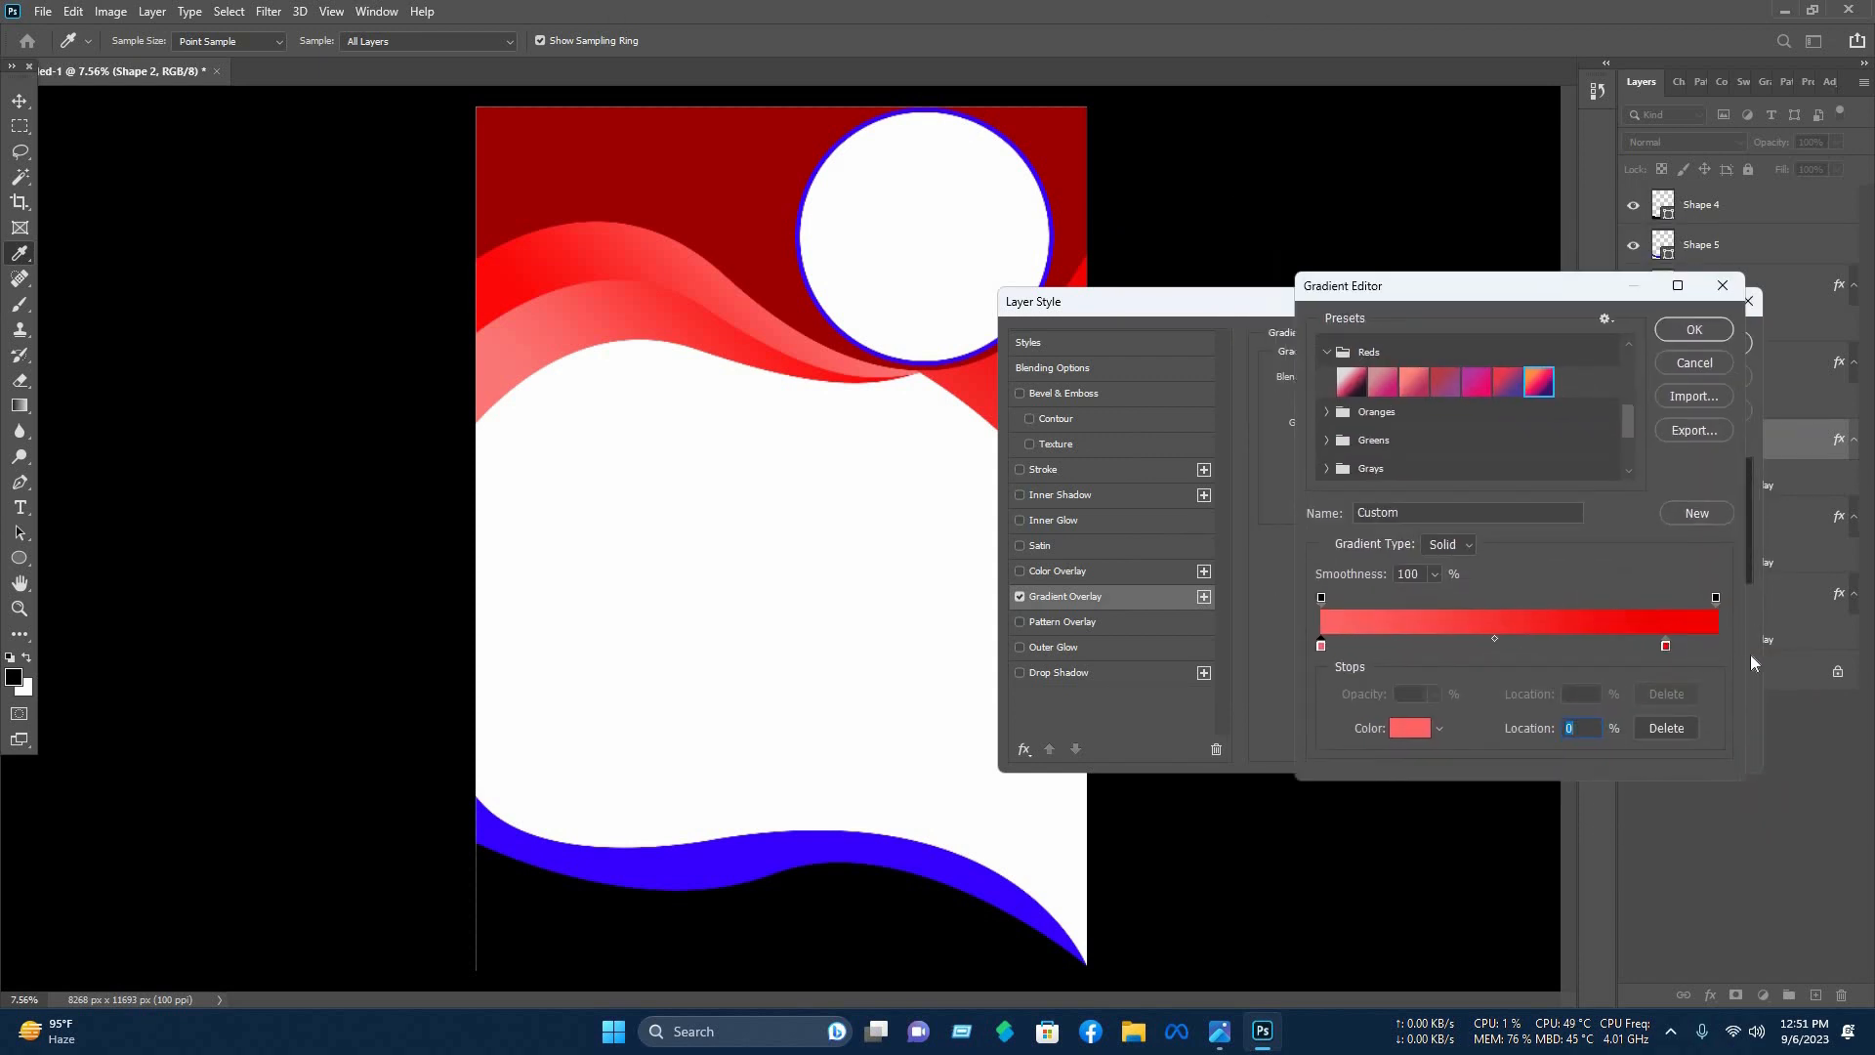
drag(1665, 645, 1714, 645)
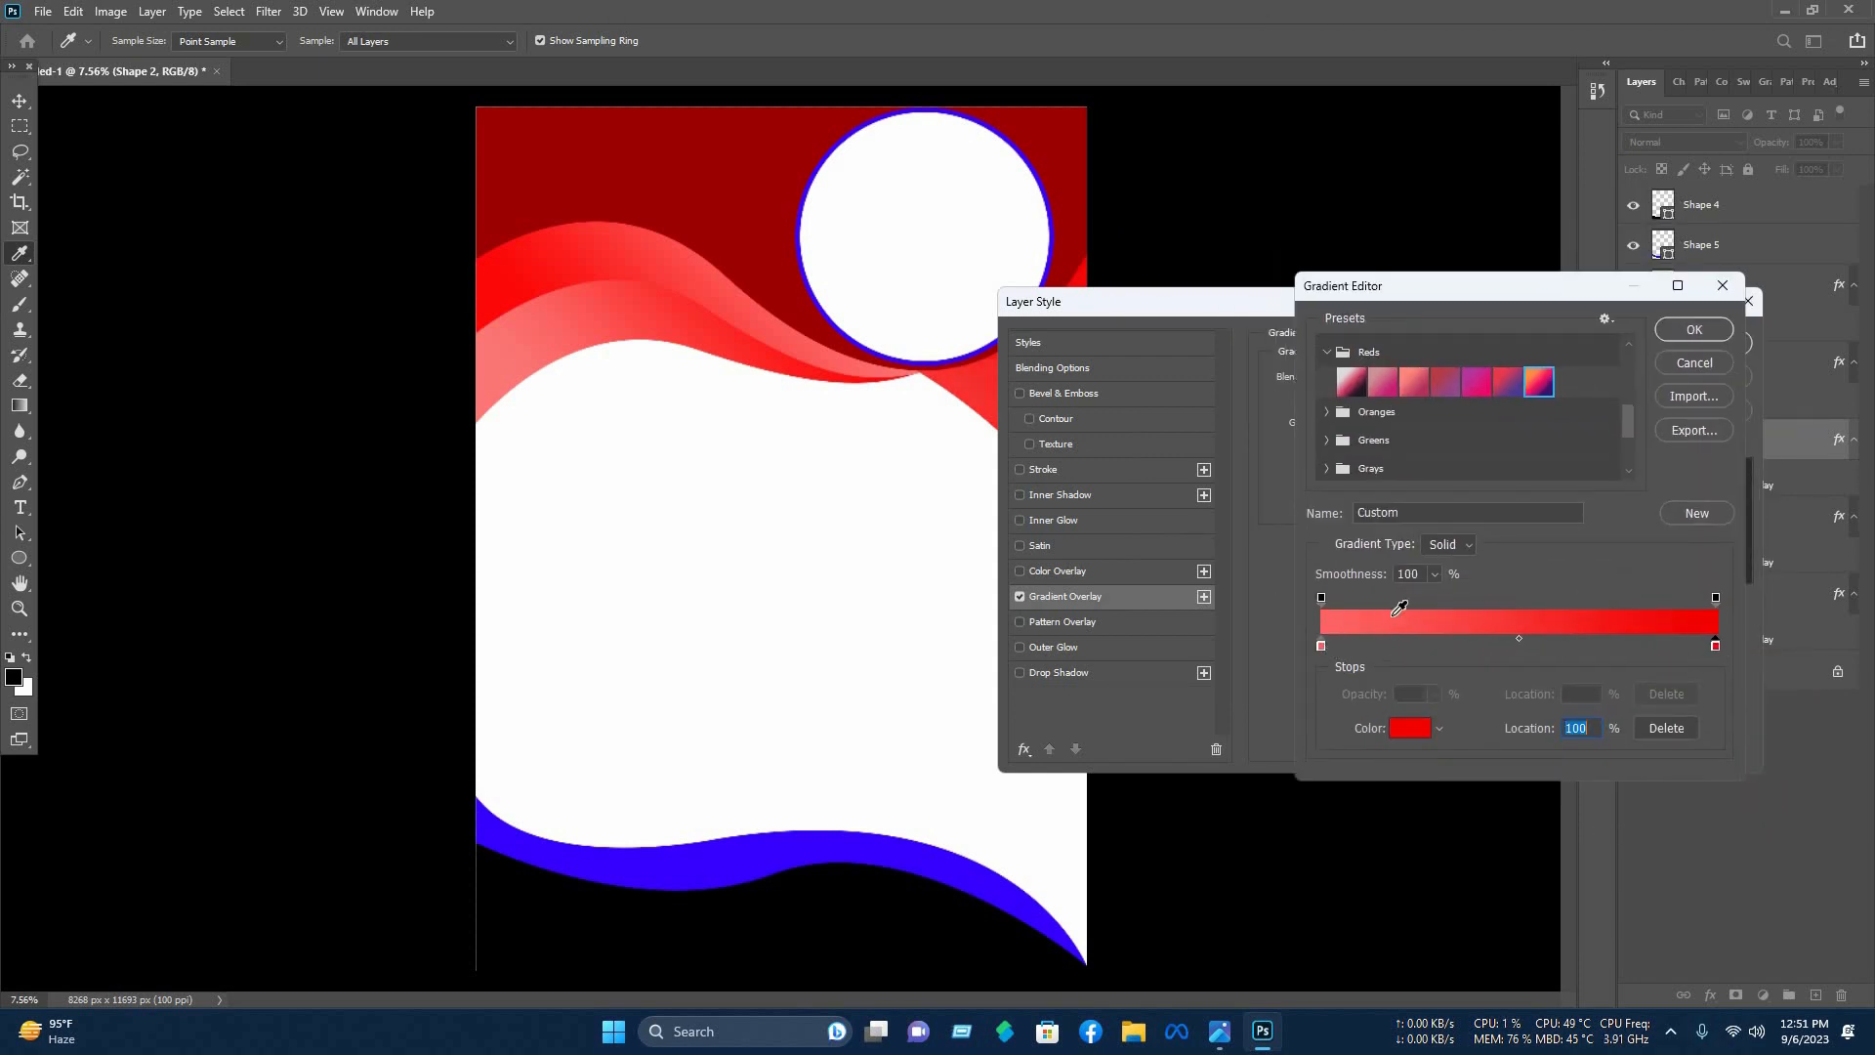
click(1694, 329)
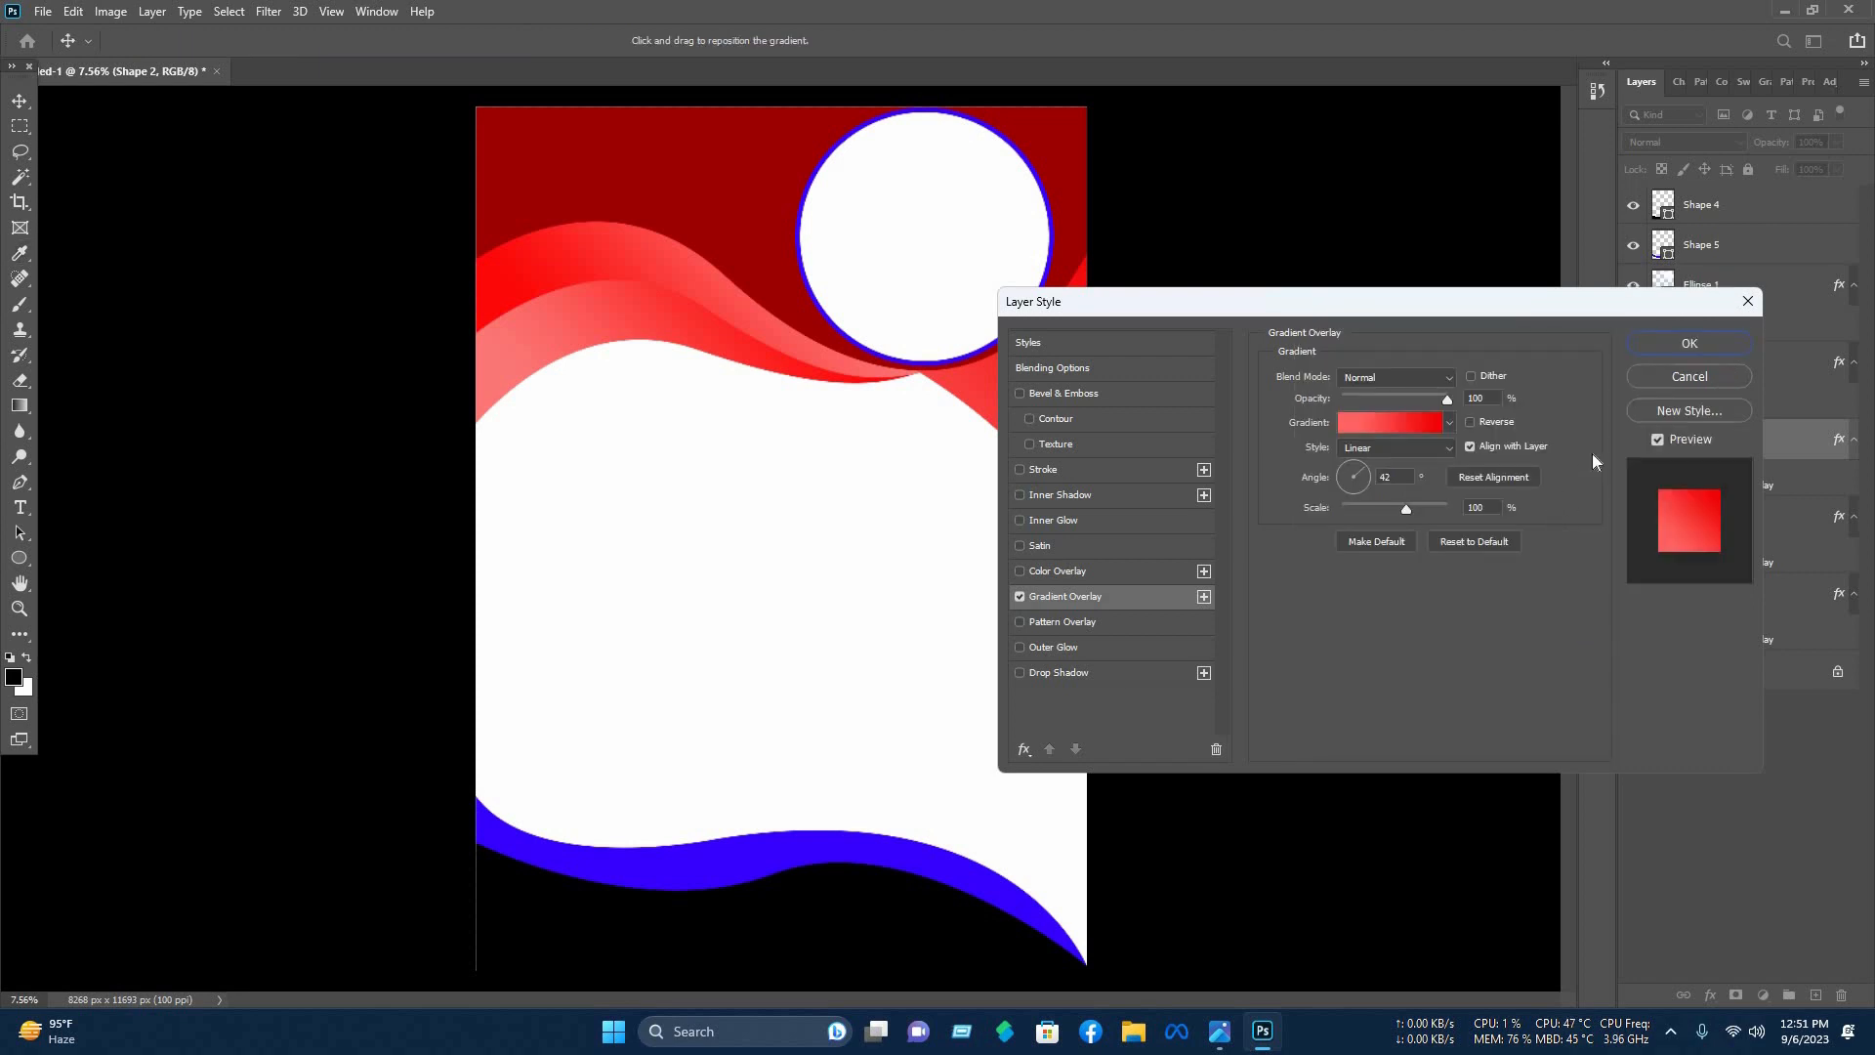
drag(1561, 301, 1659, 458)
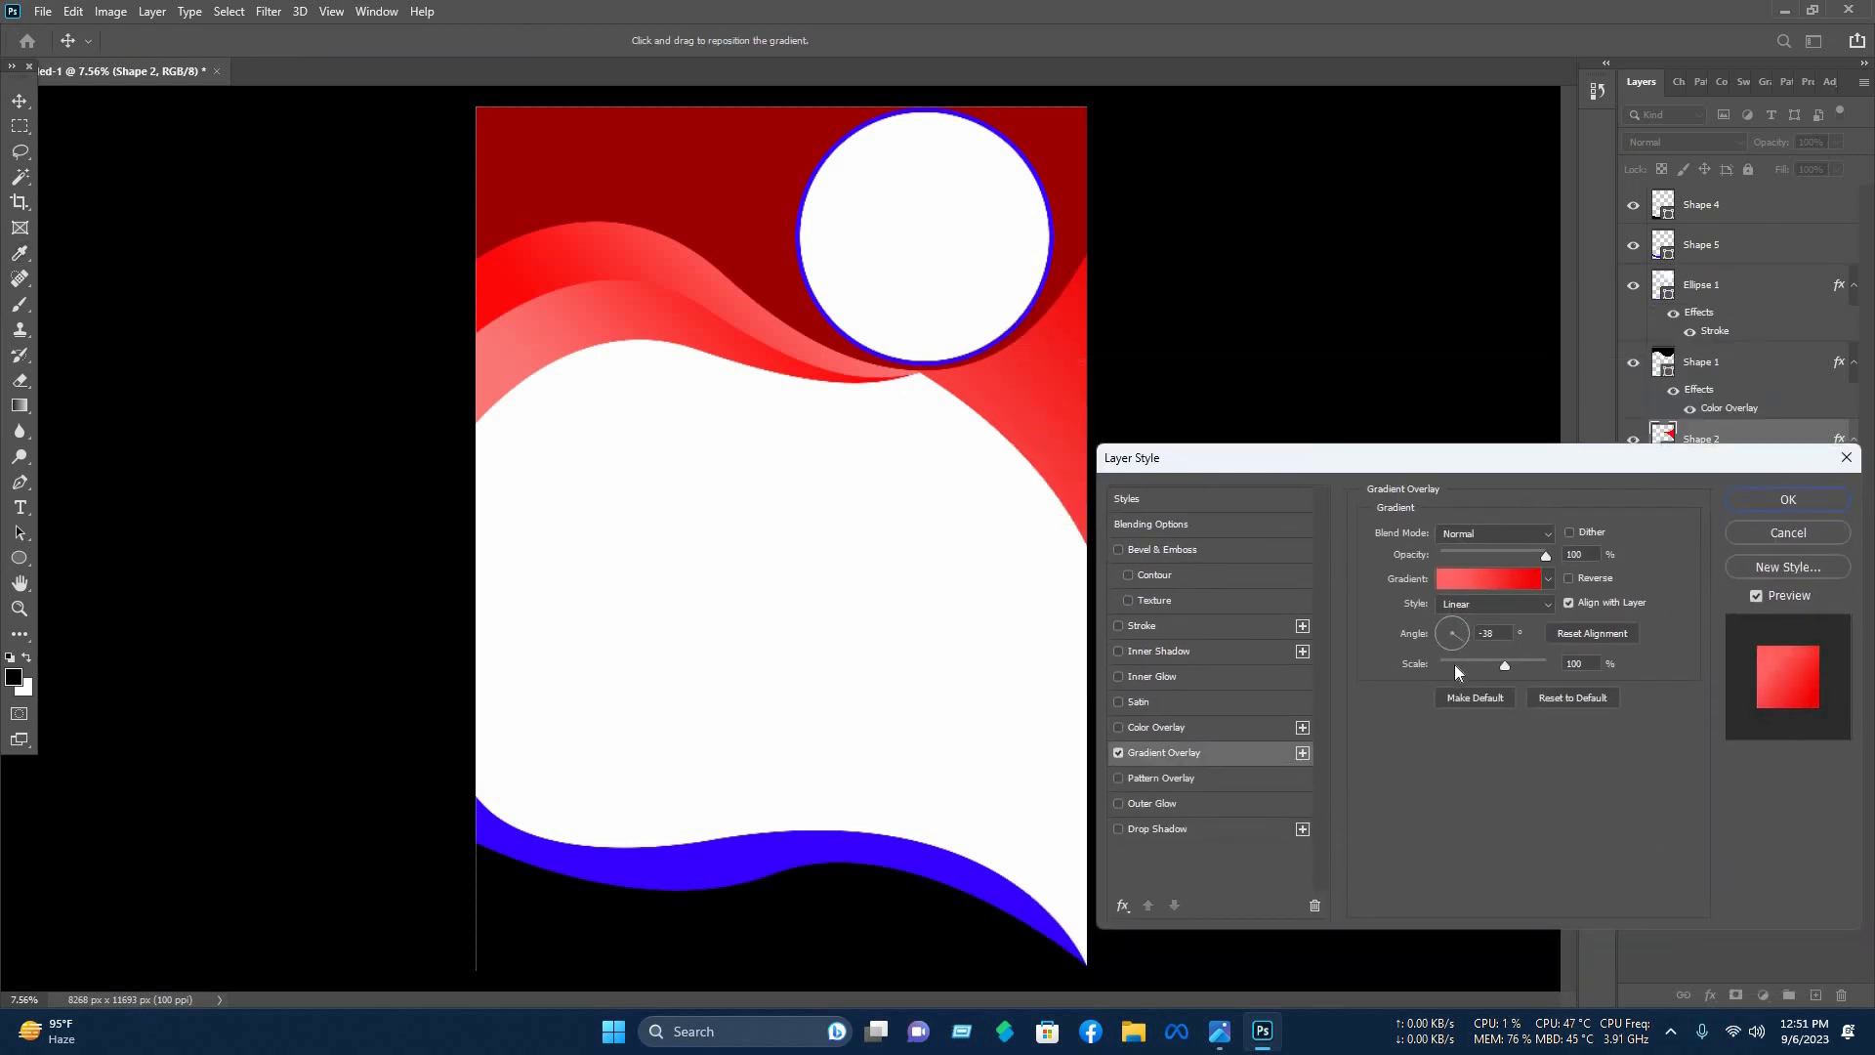
click(1454, 648)
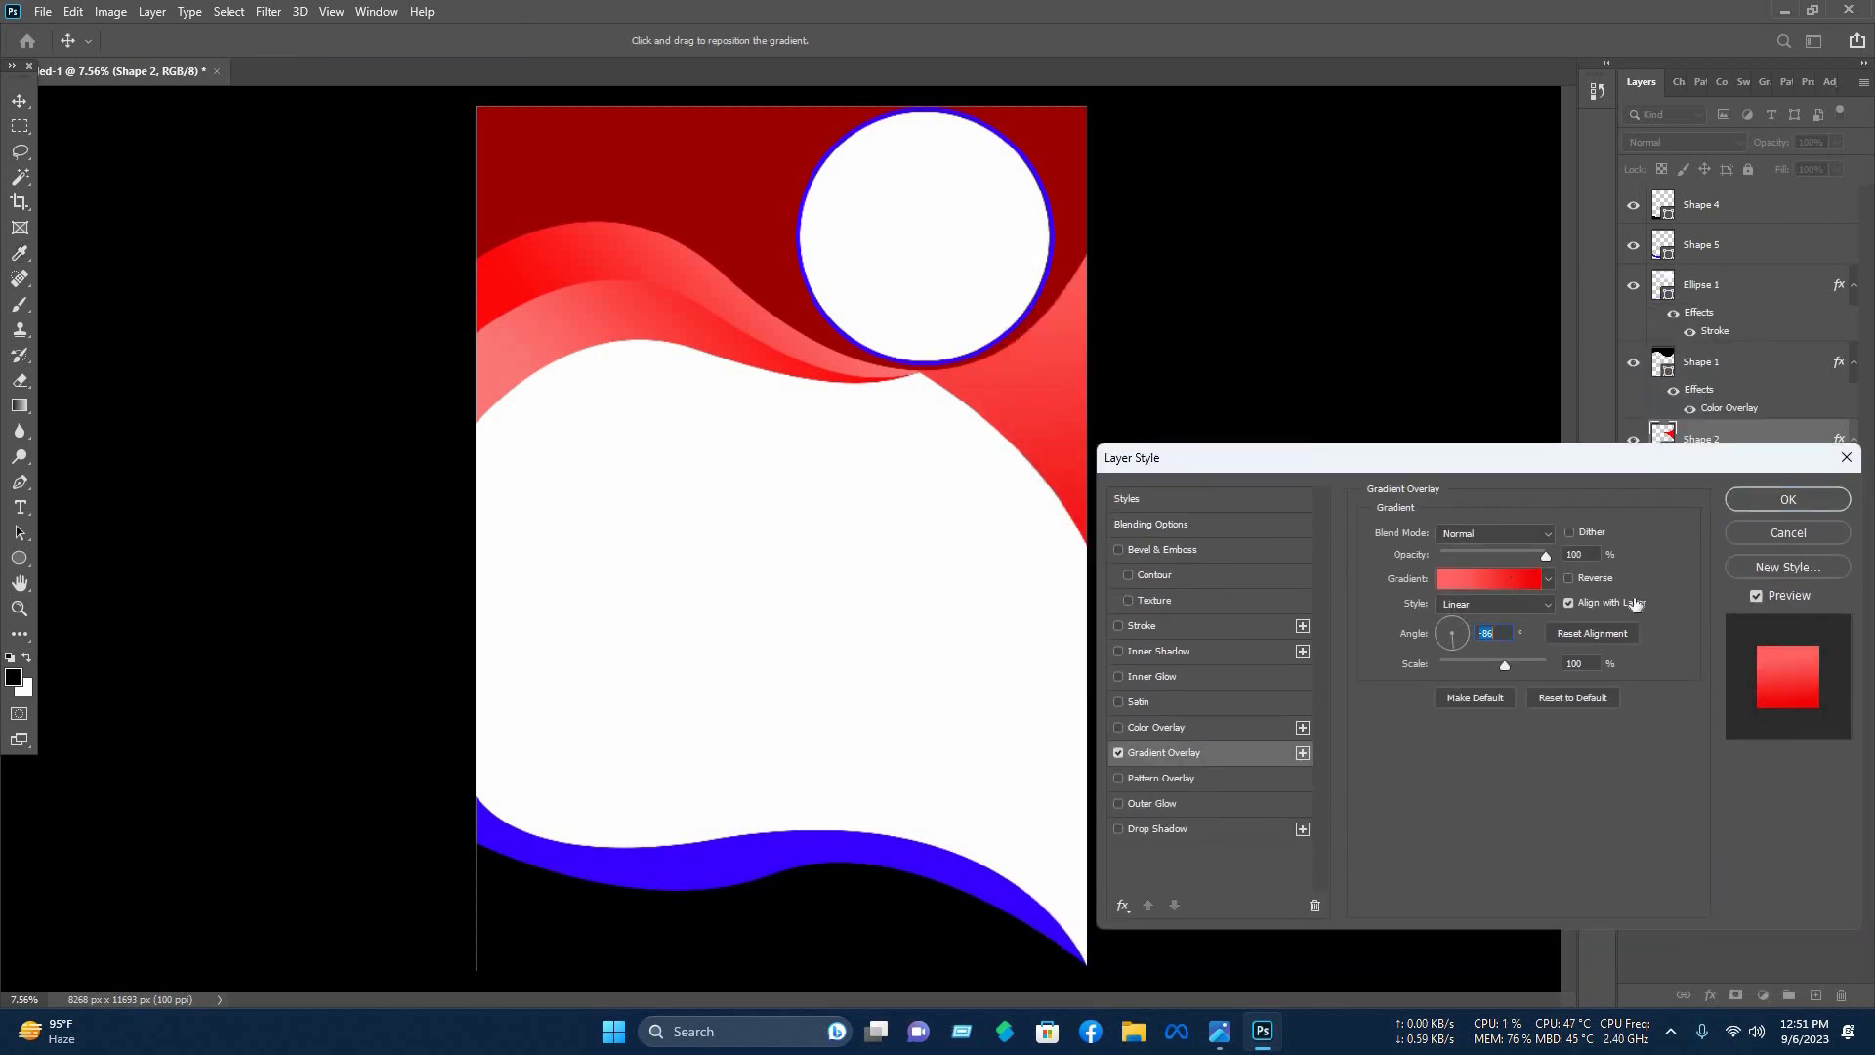
Move the light red stop of Shape 2's gradient to 46% and apply the layer style.
click(1470, 579)
drag(1378, 646, 1502, 650)
key(ctrl+z)
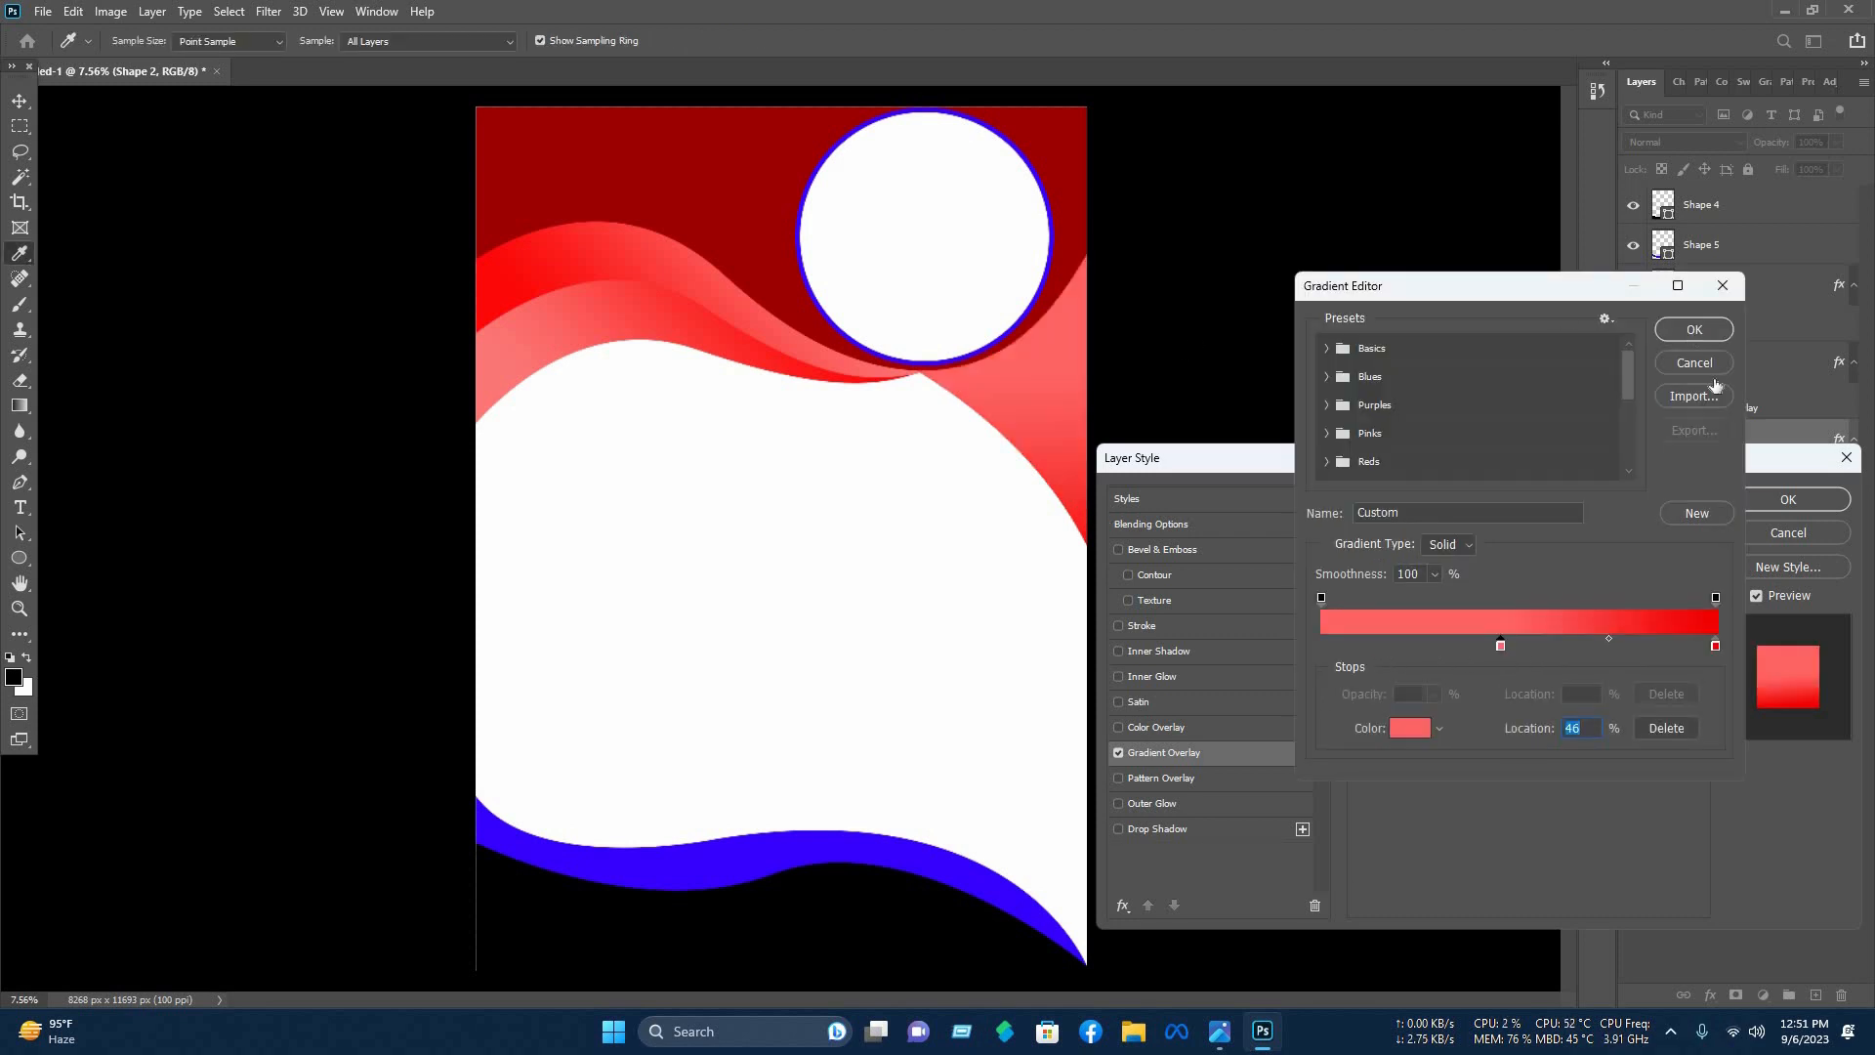
key(Return)
key(Return)
click(1468, 307)
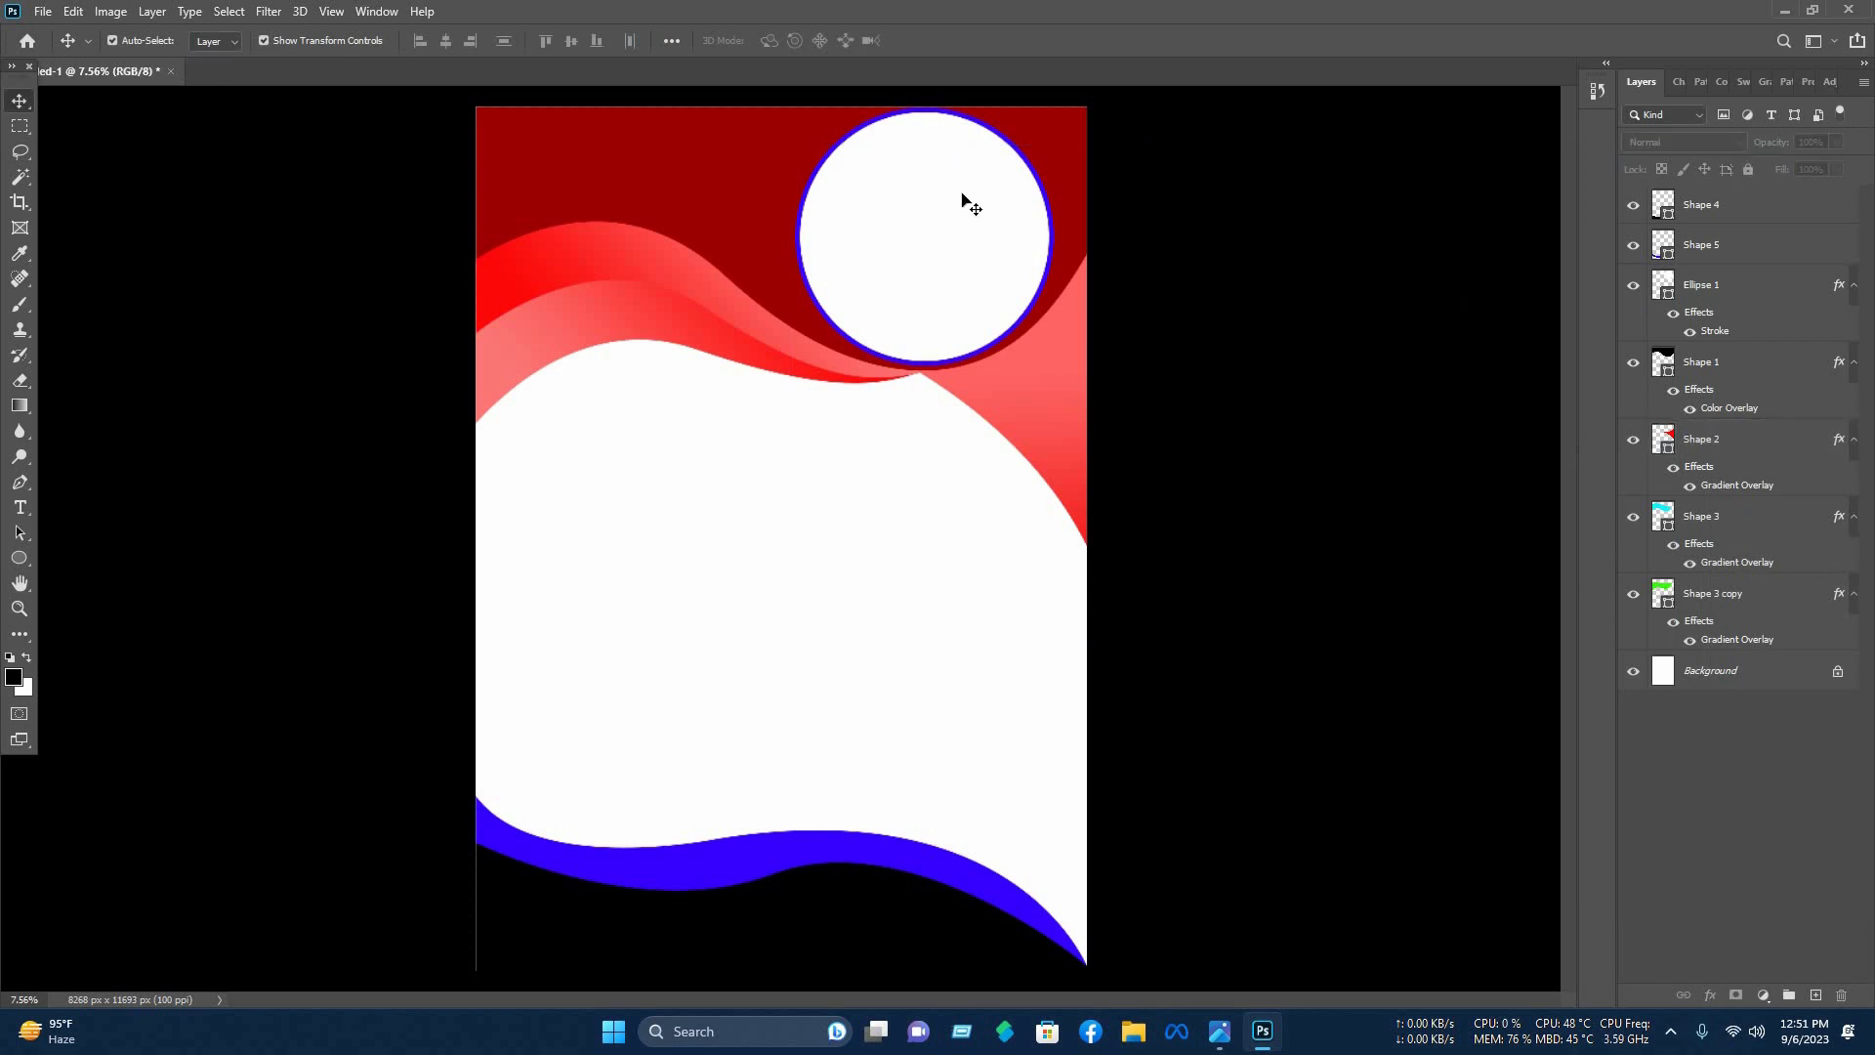
Change the stroke colour of the white circle, Ellipse 1, to red, ff0000, and apply the layer style.
click(1726, 285)
right_click(1611, 203)
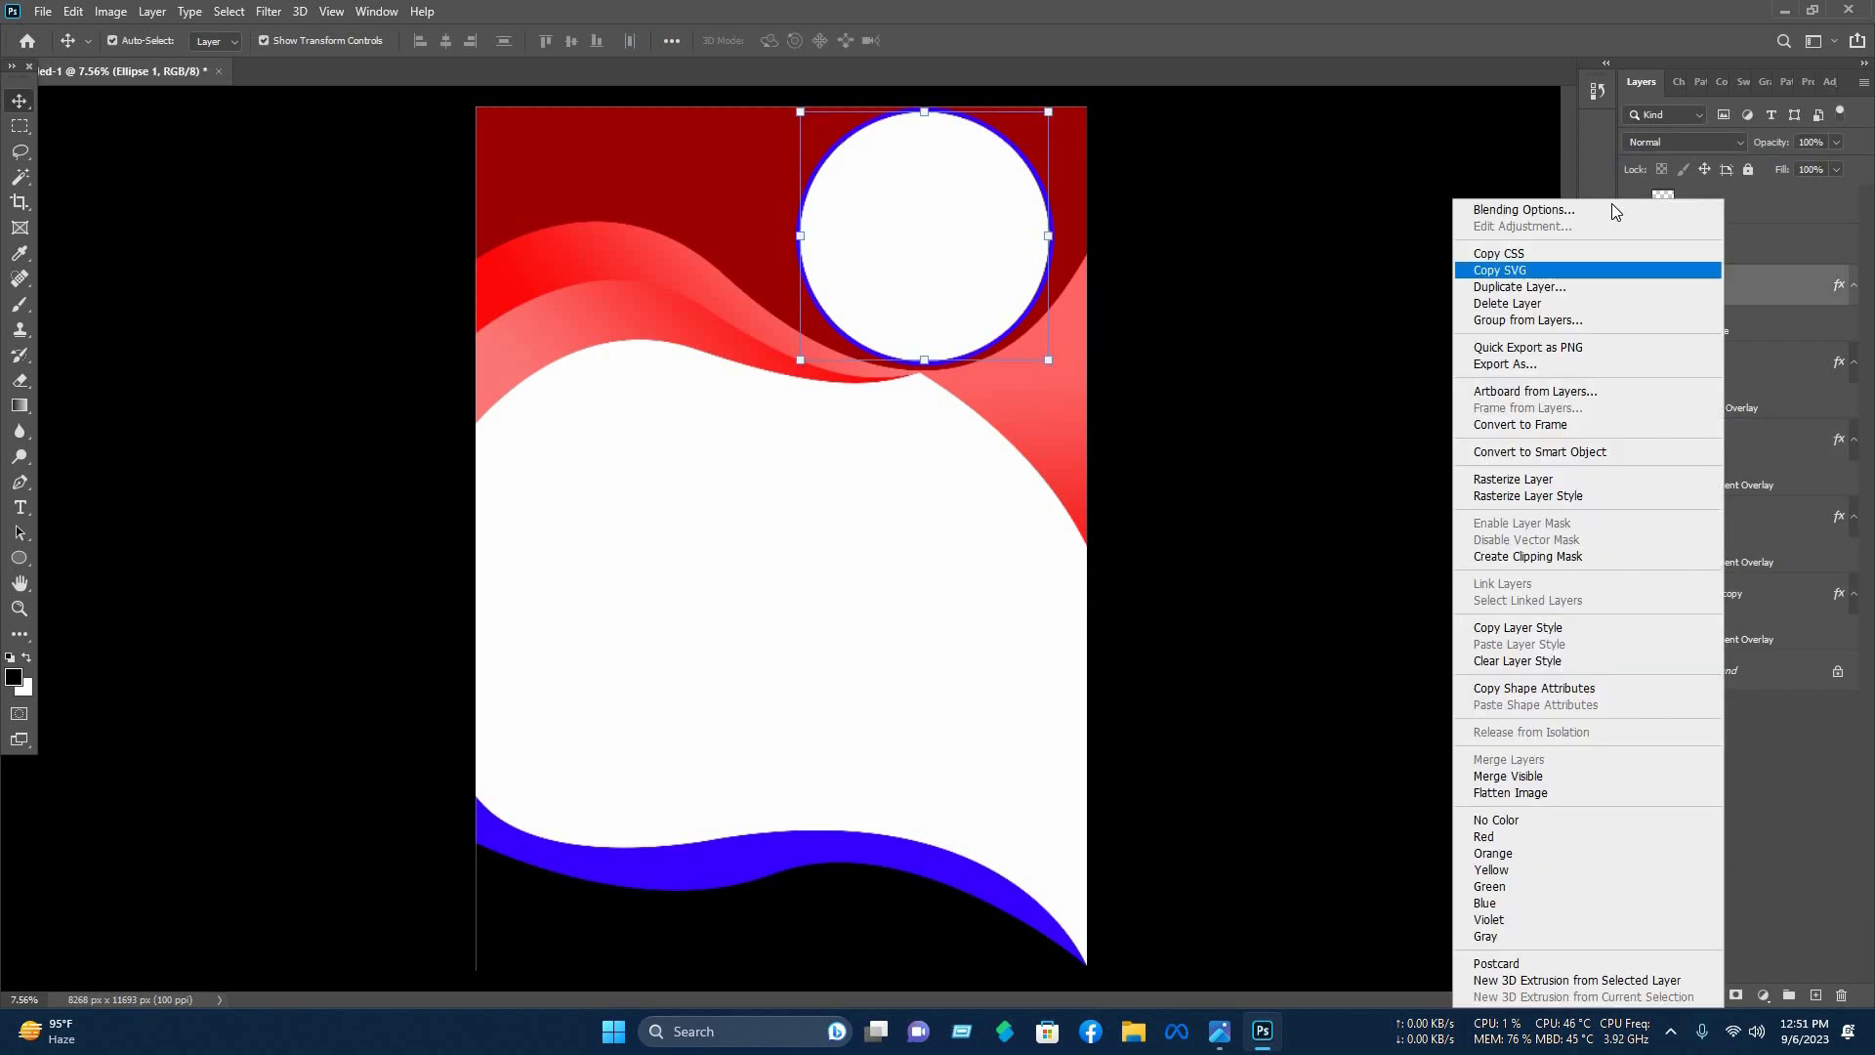
click(1586, 199)
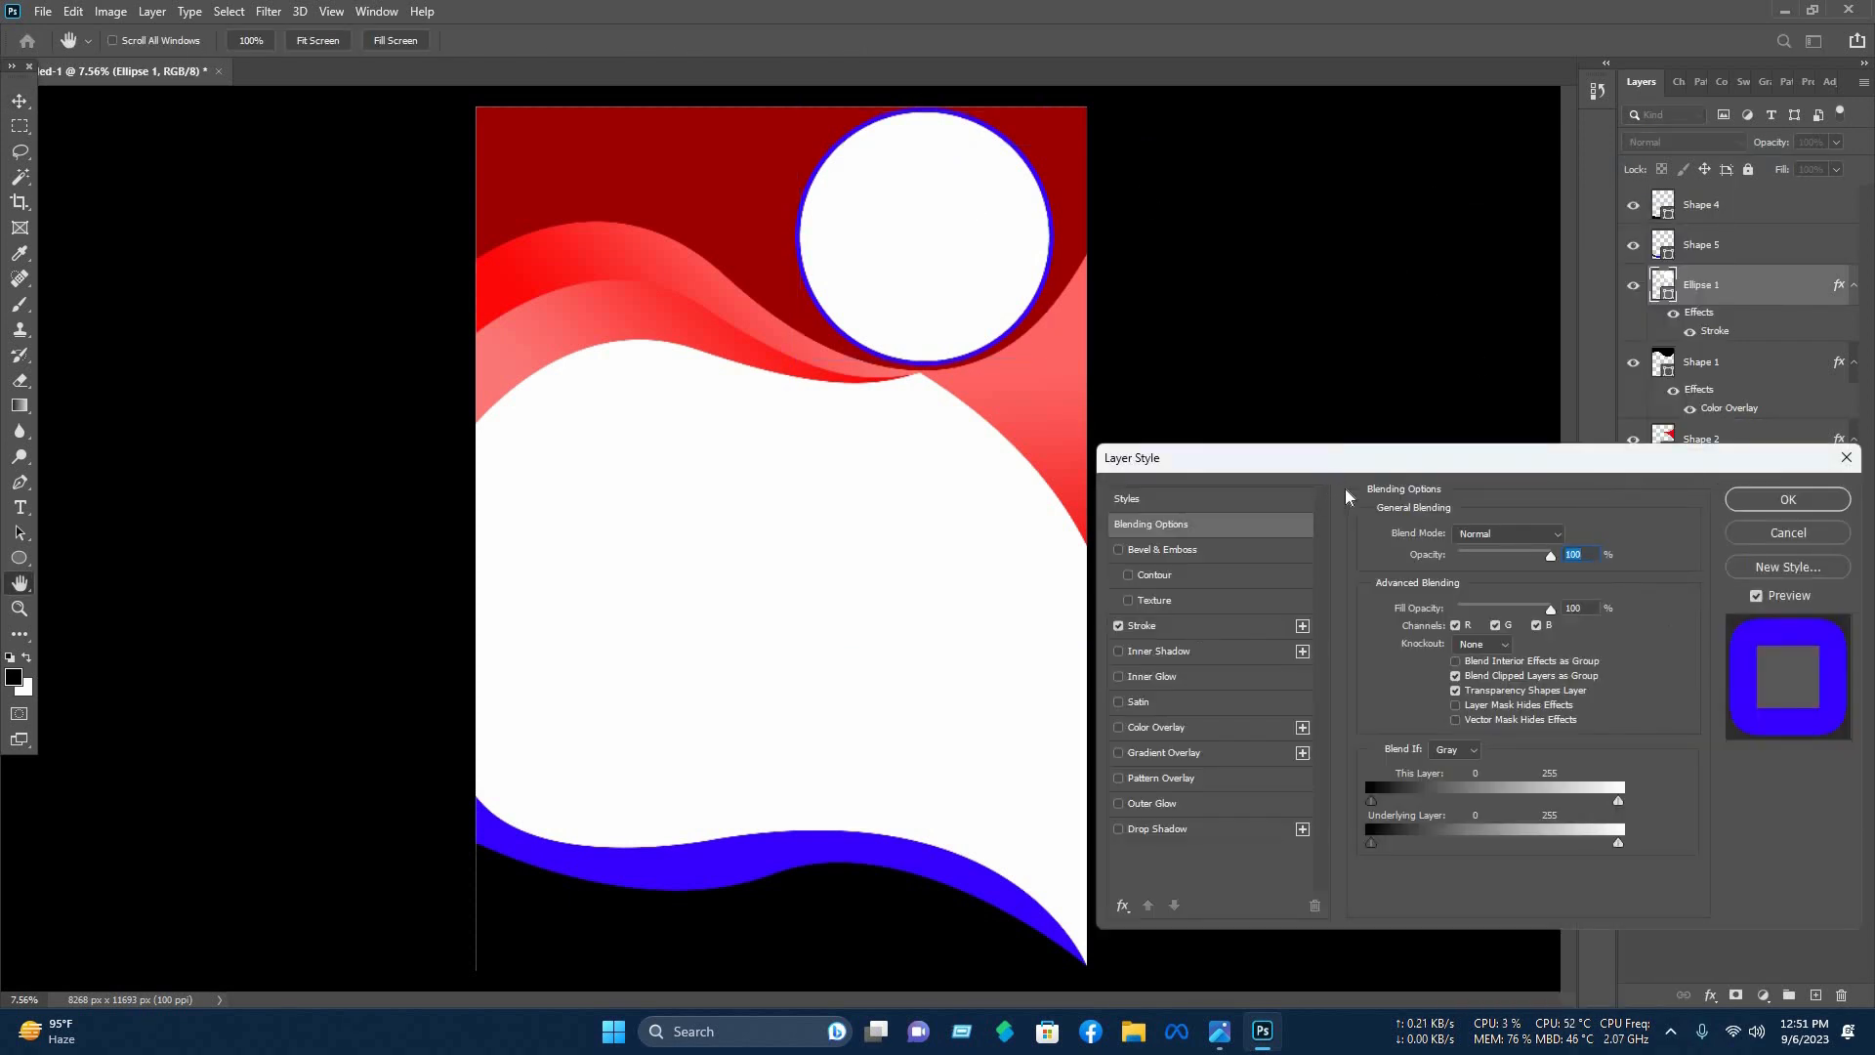
click(1199, 630)
click(1415, 673)
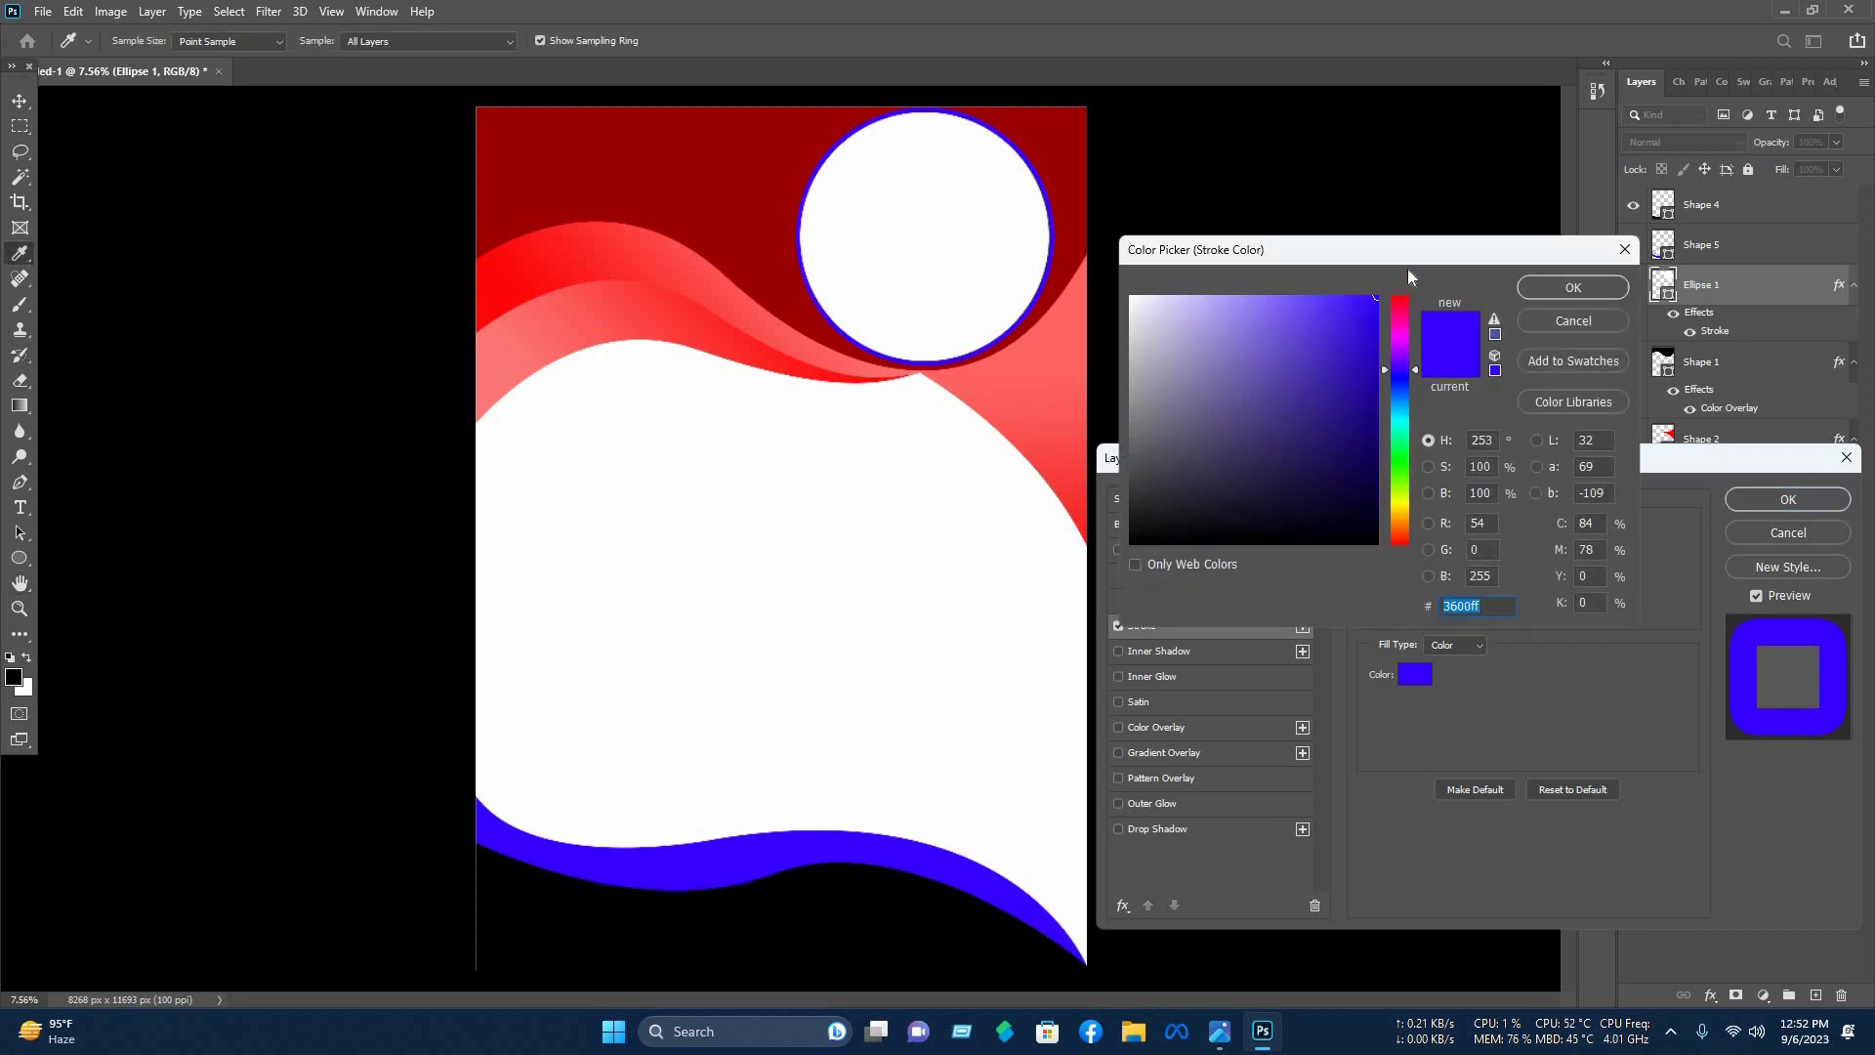
drag(1418, 369, 1415, 295)
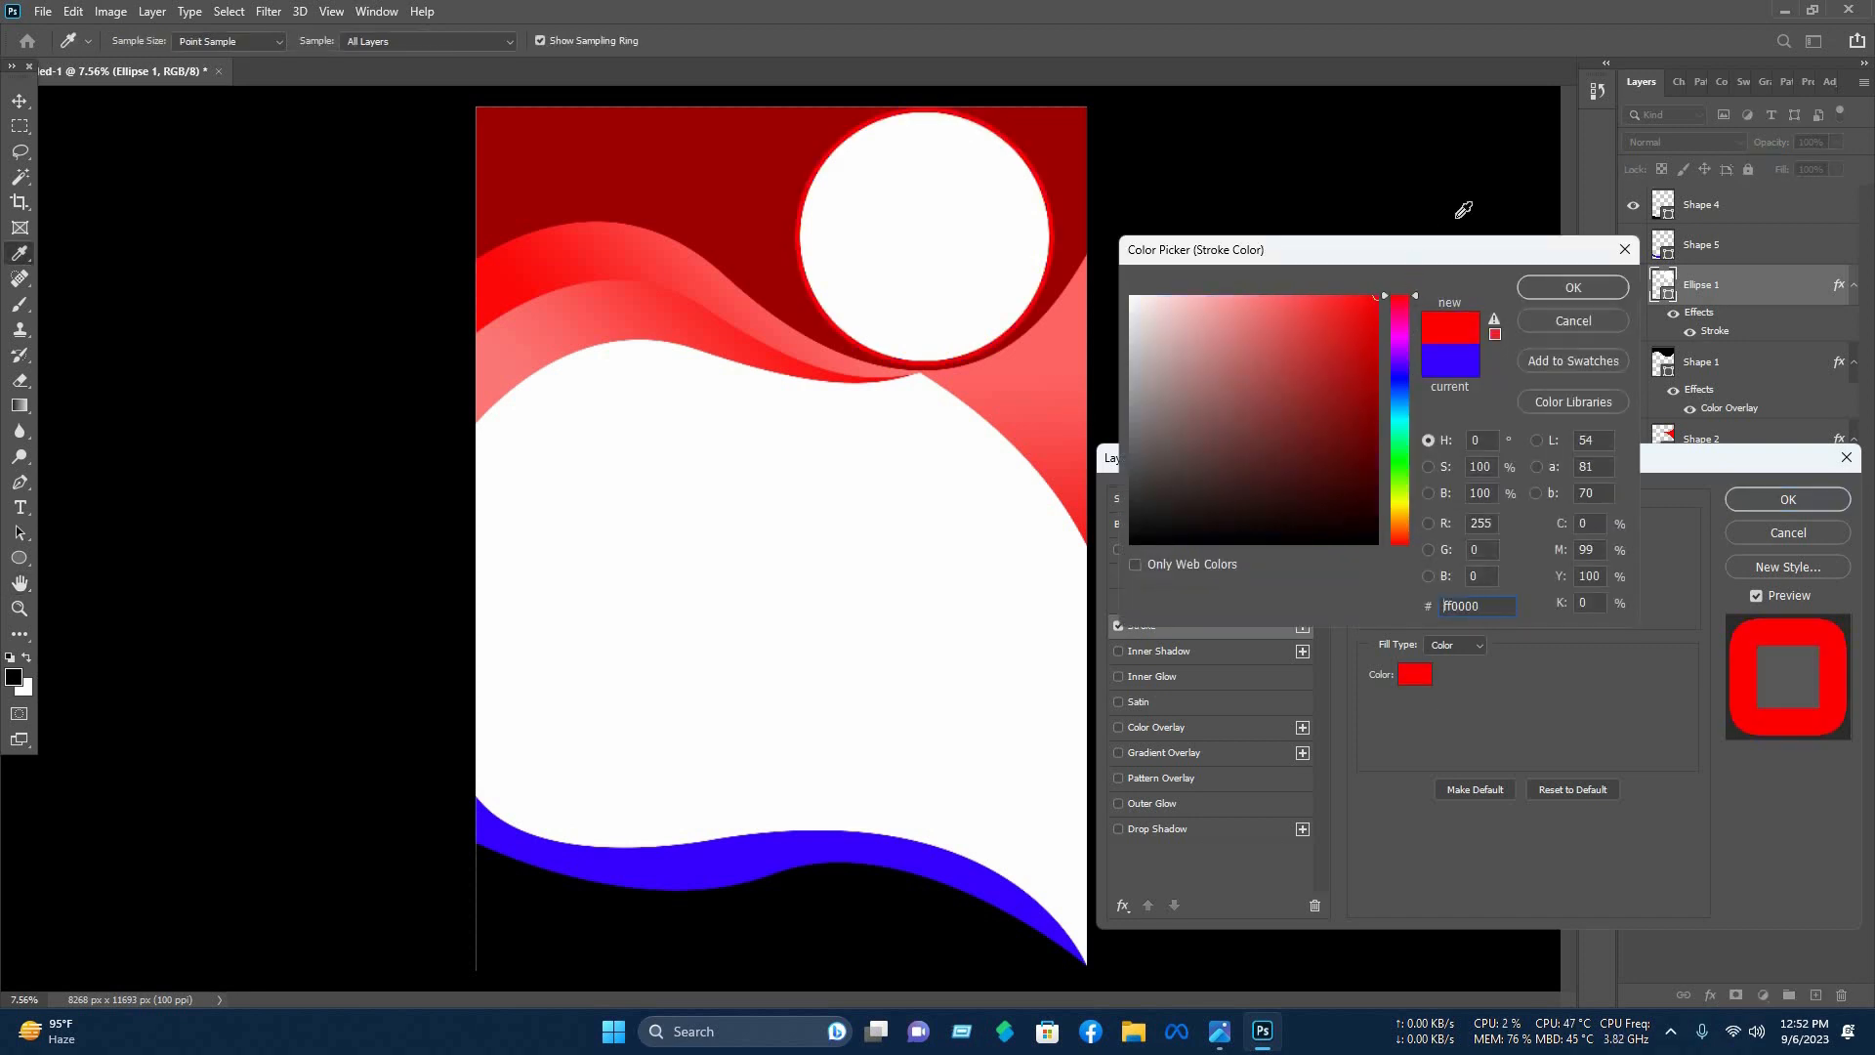
click(1567, 291)
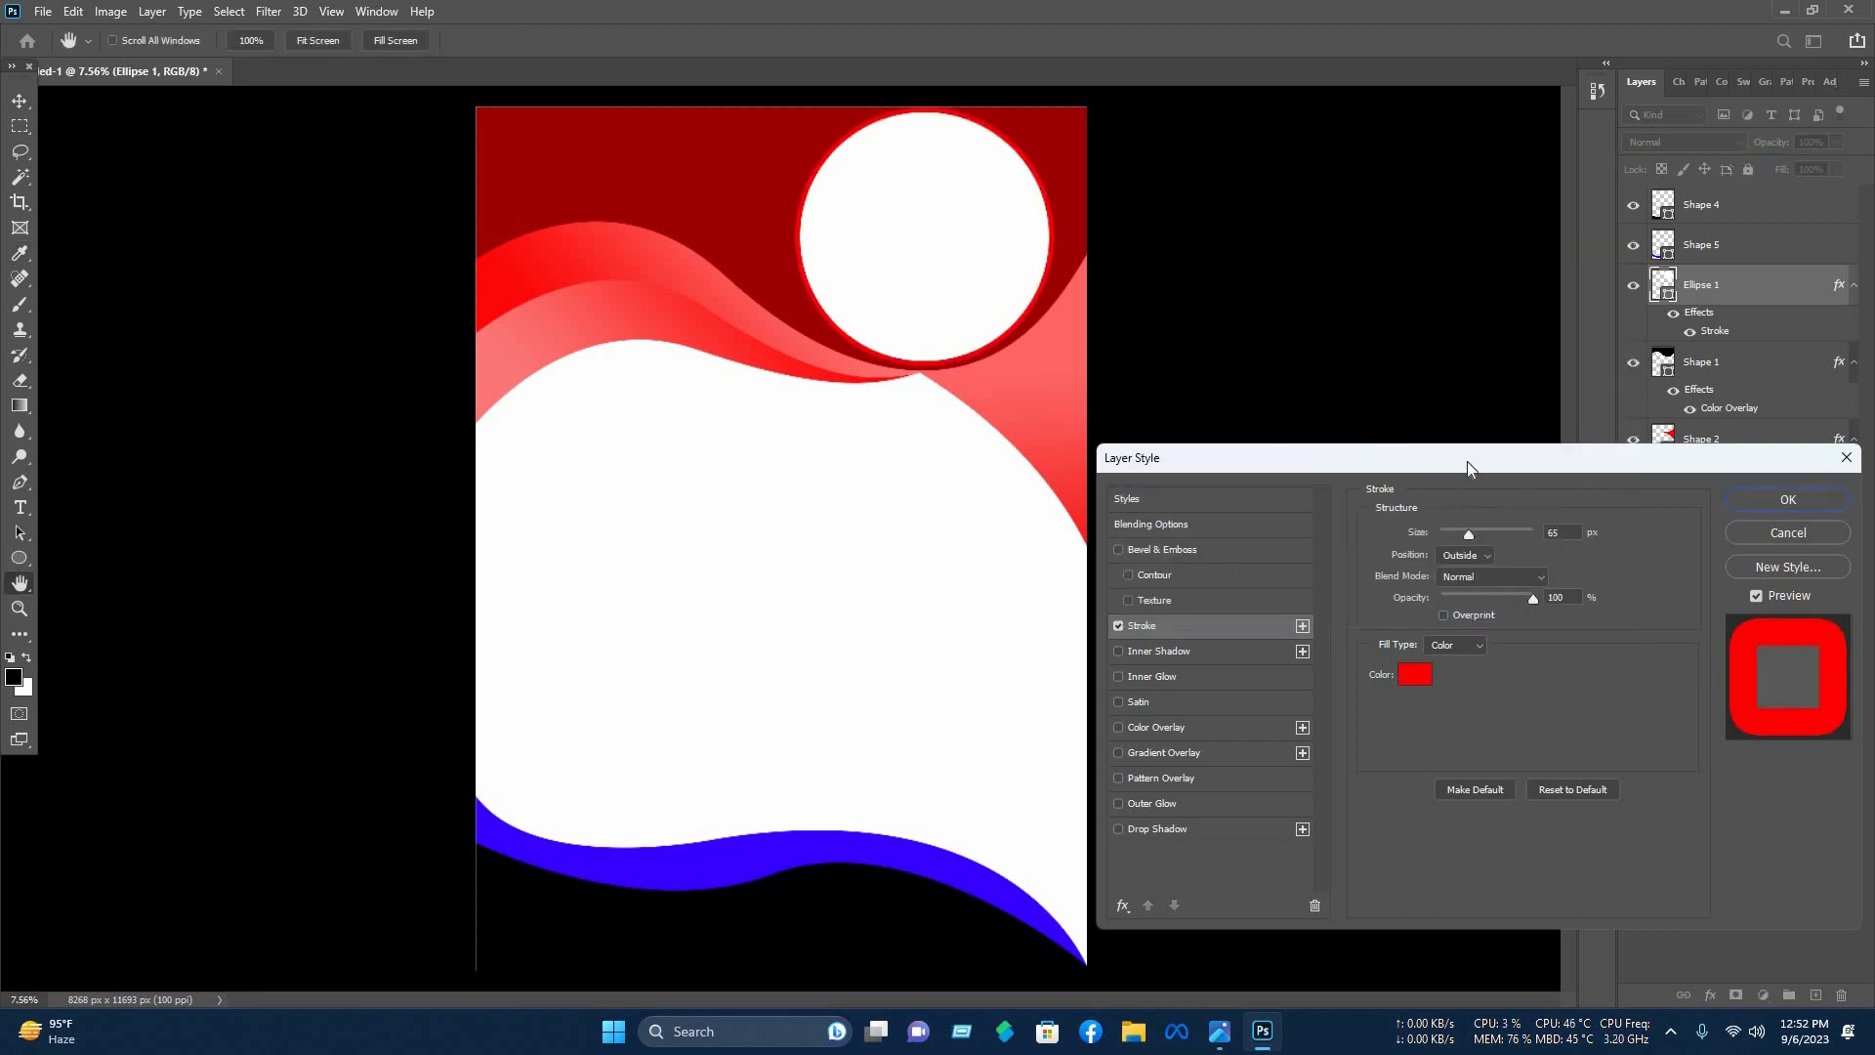
drag(1583, 458, 1463, 458)
key(Return)
click(1352, 346)
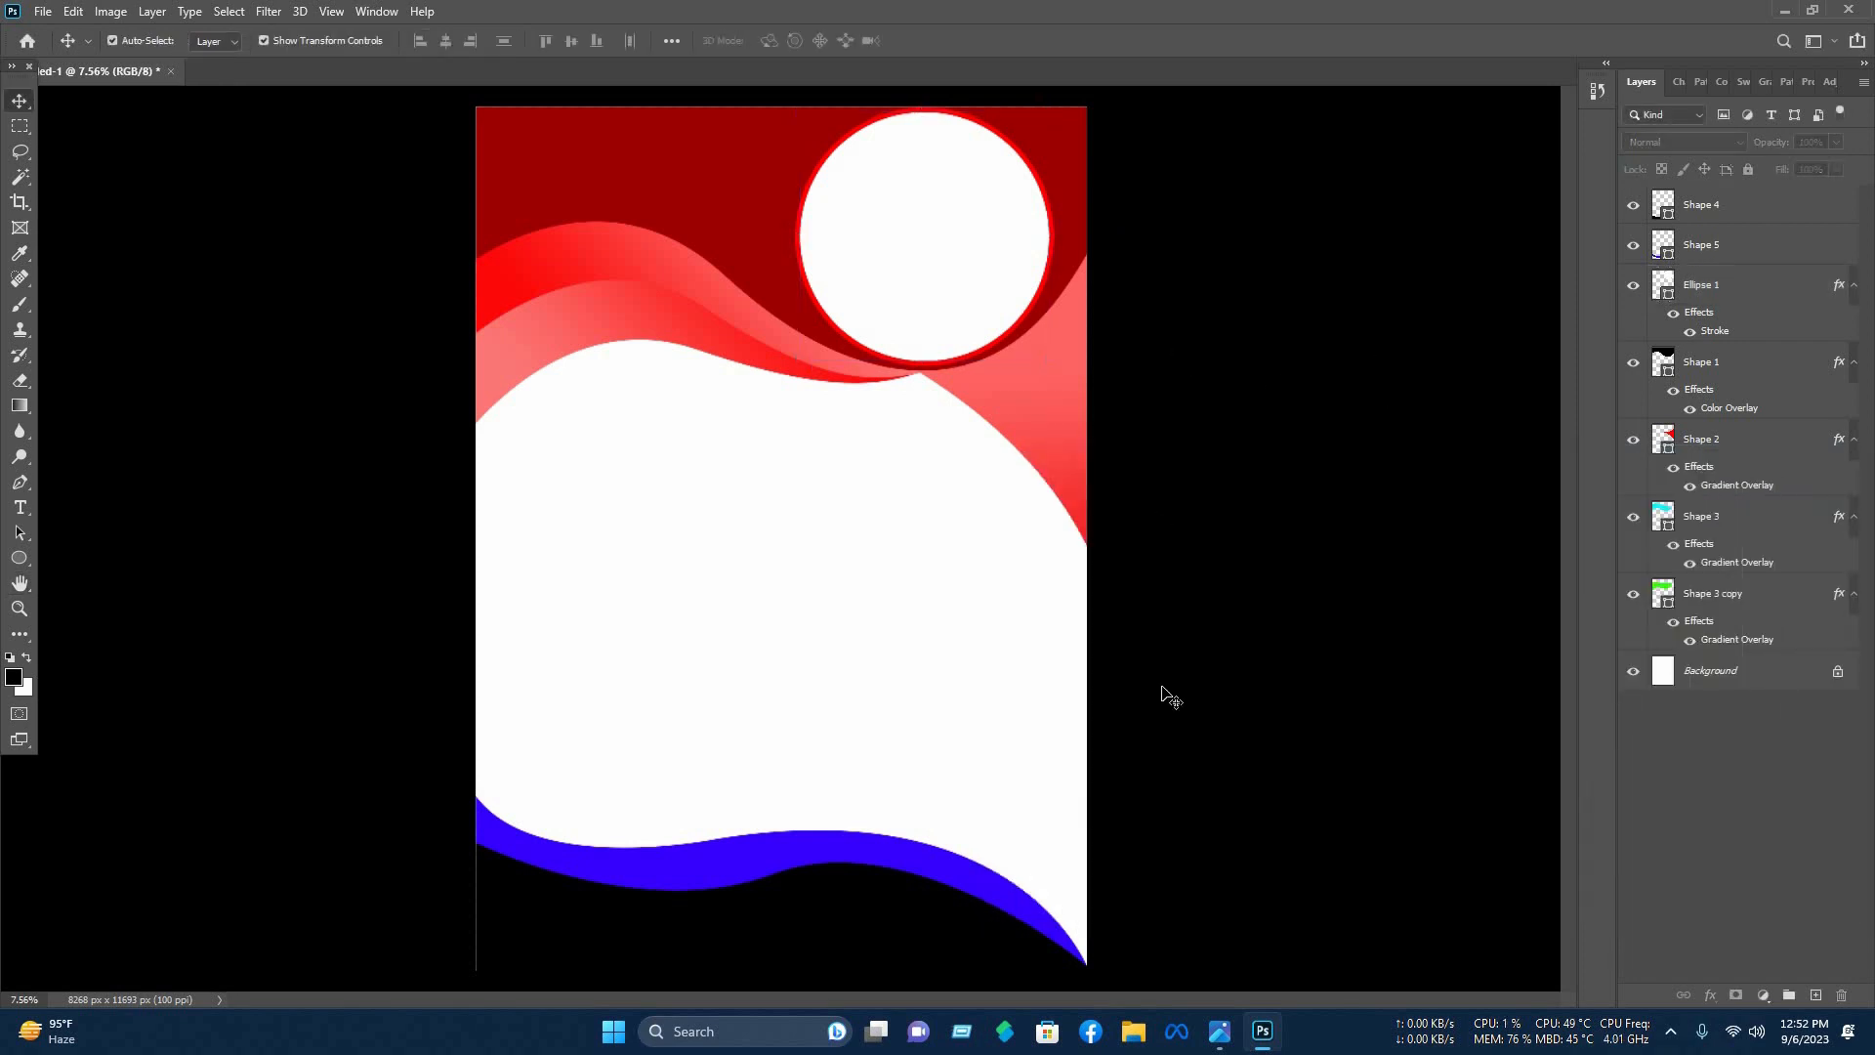
Add a Gradient Overlay to the black bottom wave, Shape 4.
click(955, 887)
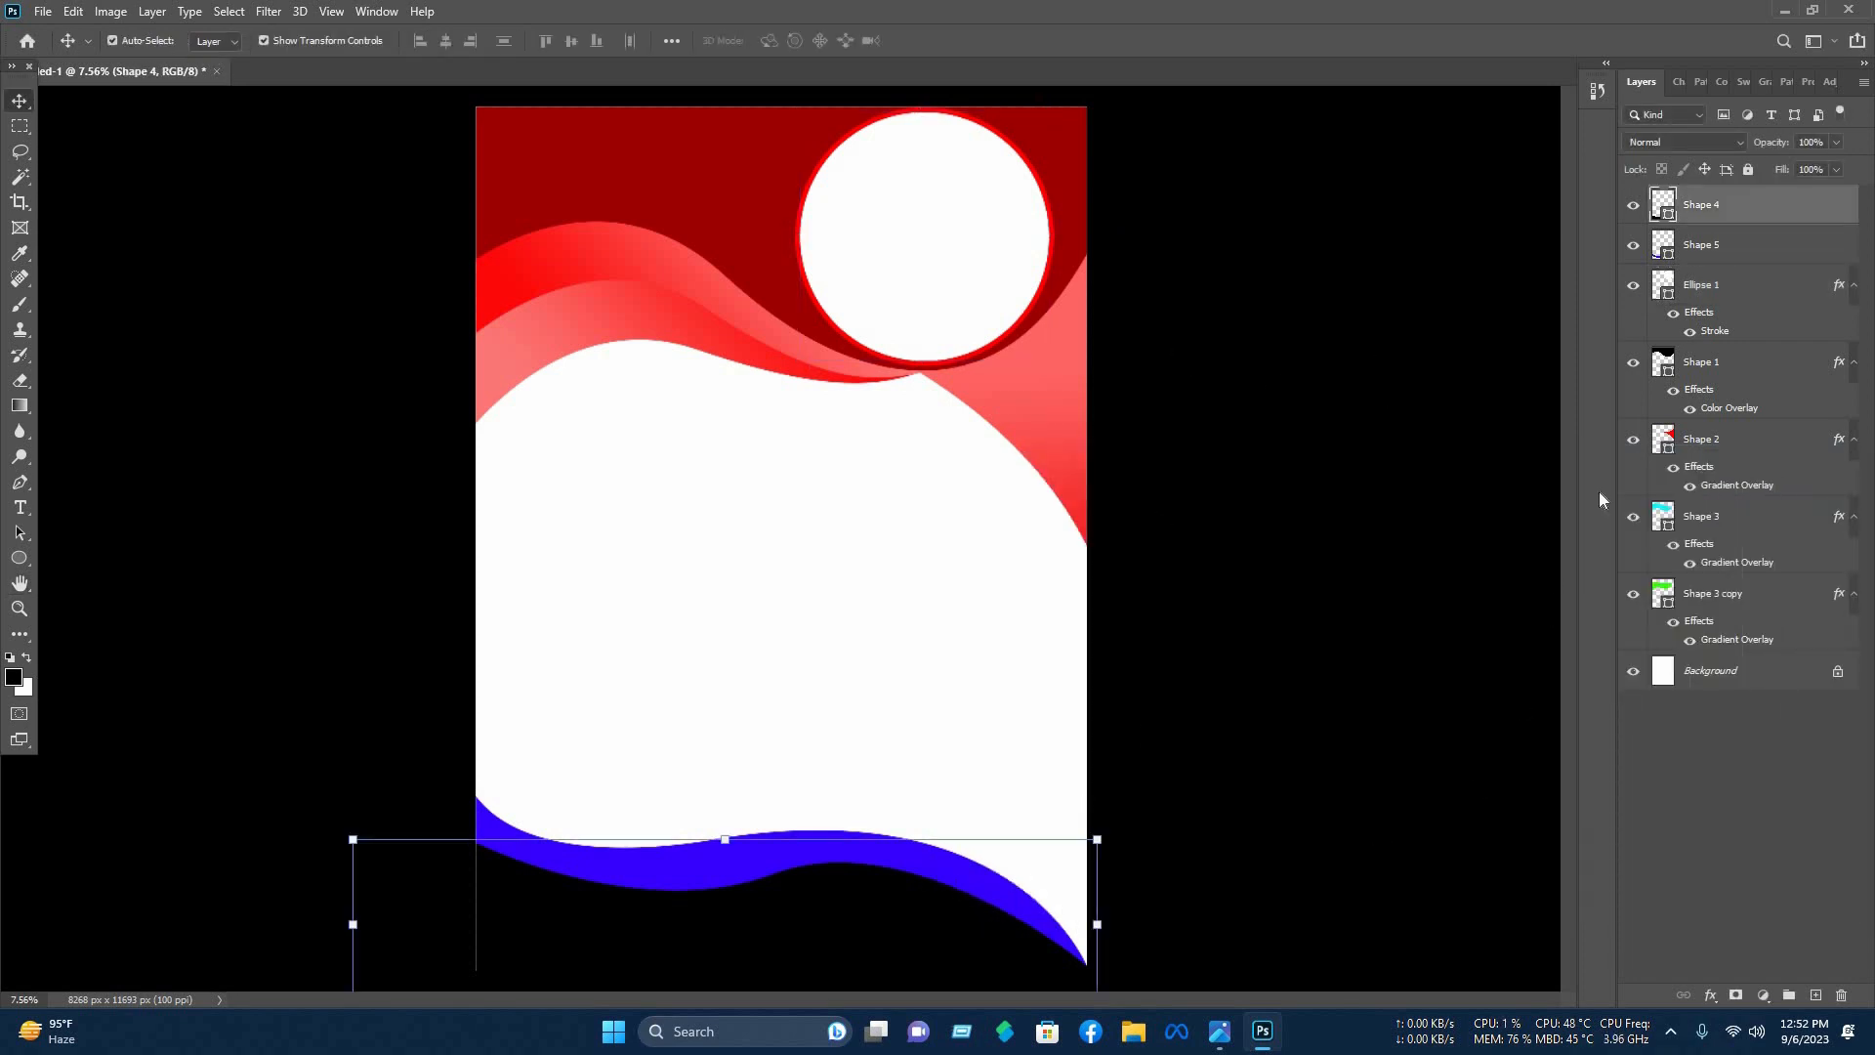
right_click(1689, 215)
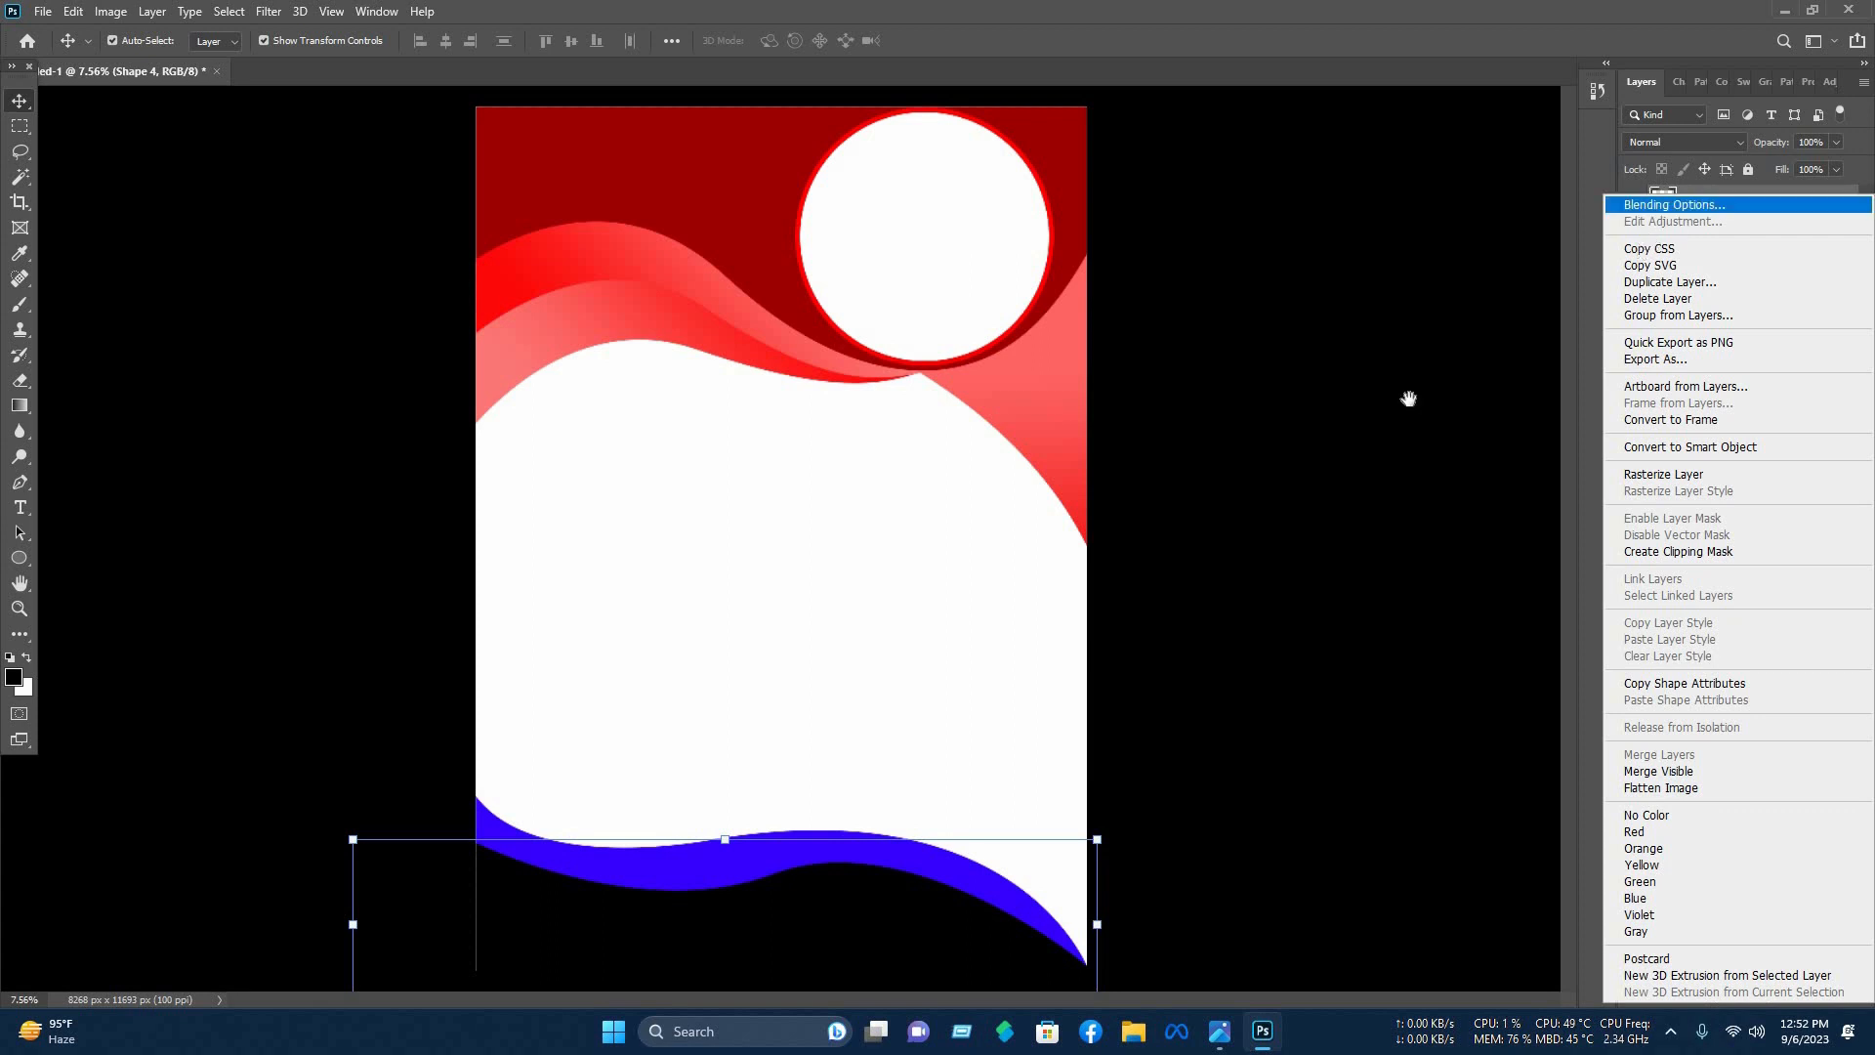
click(1680, 197)
click(1076, 751)
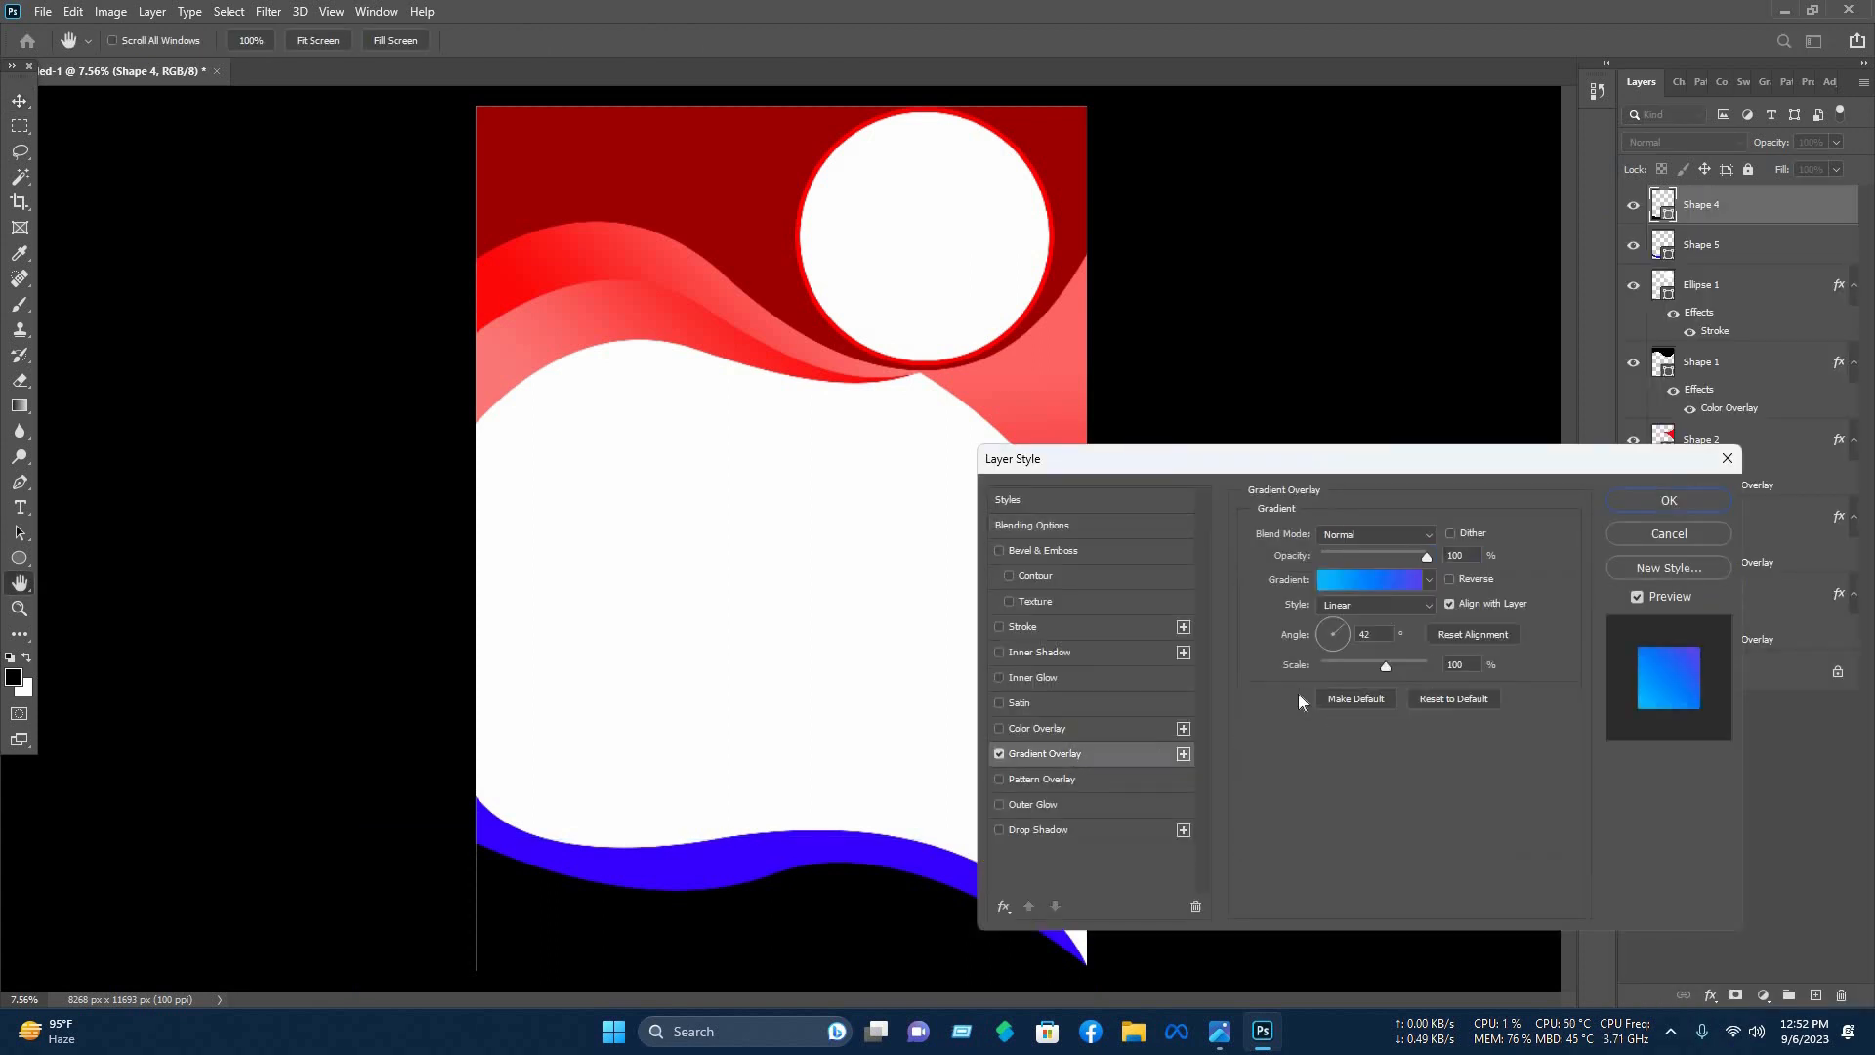
Recolour the light blue start stop of Shape 4's gradient red, fe0e0e, by sampling the header wave.
click(1359, 581)
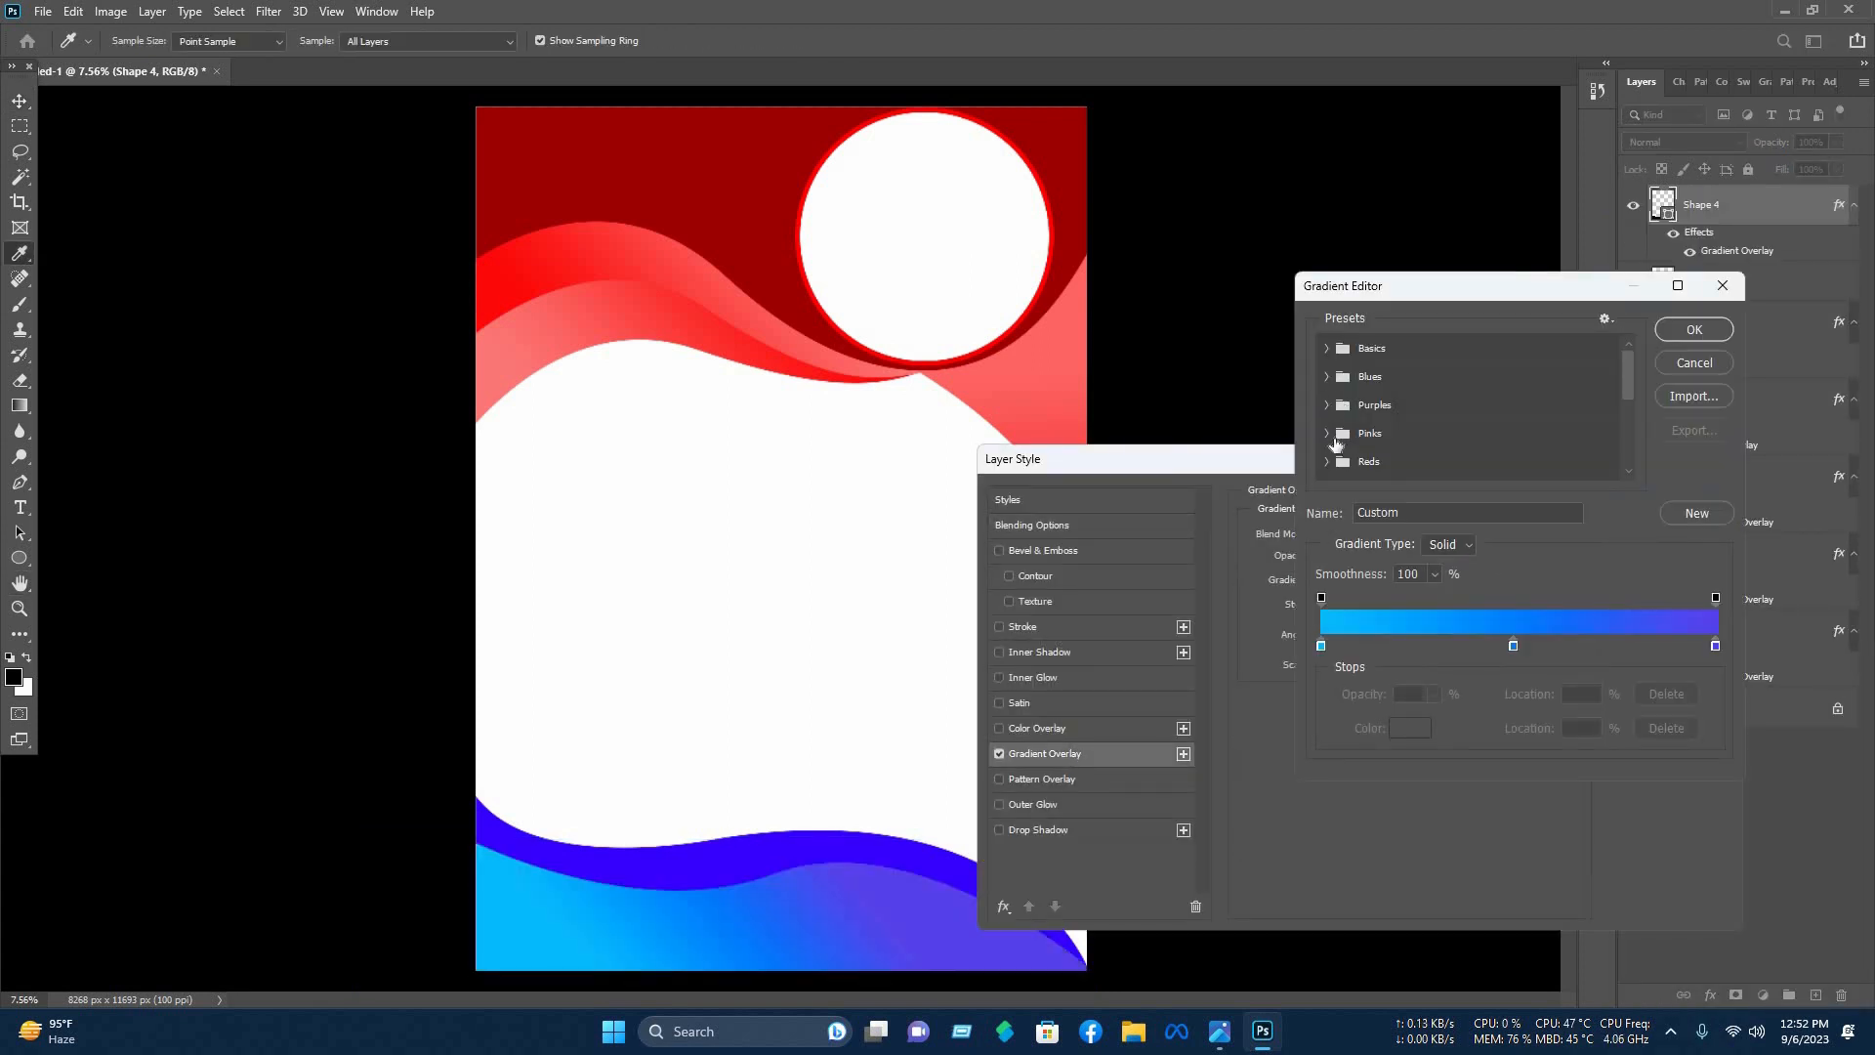
scroll(1338, 444, down, 1)
click(1321, 646)
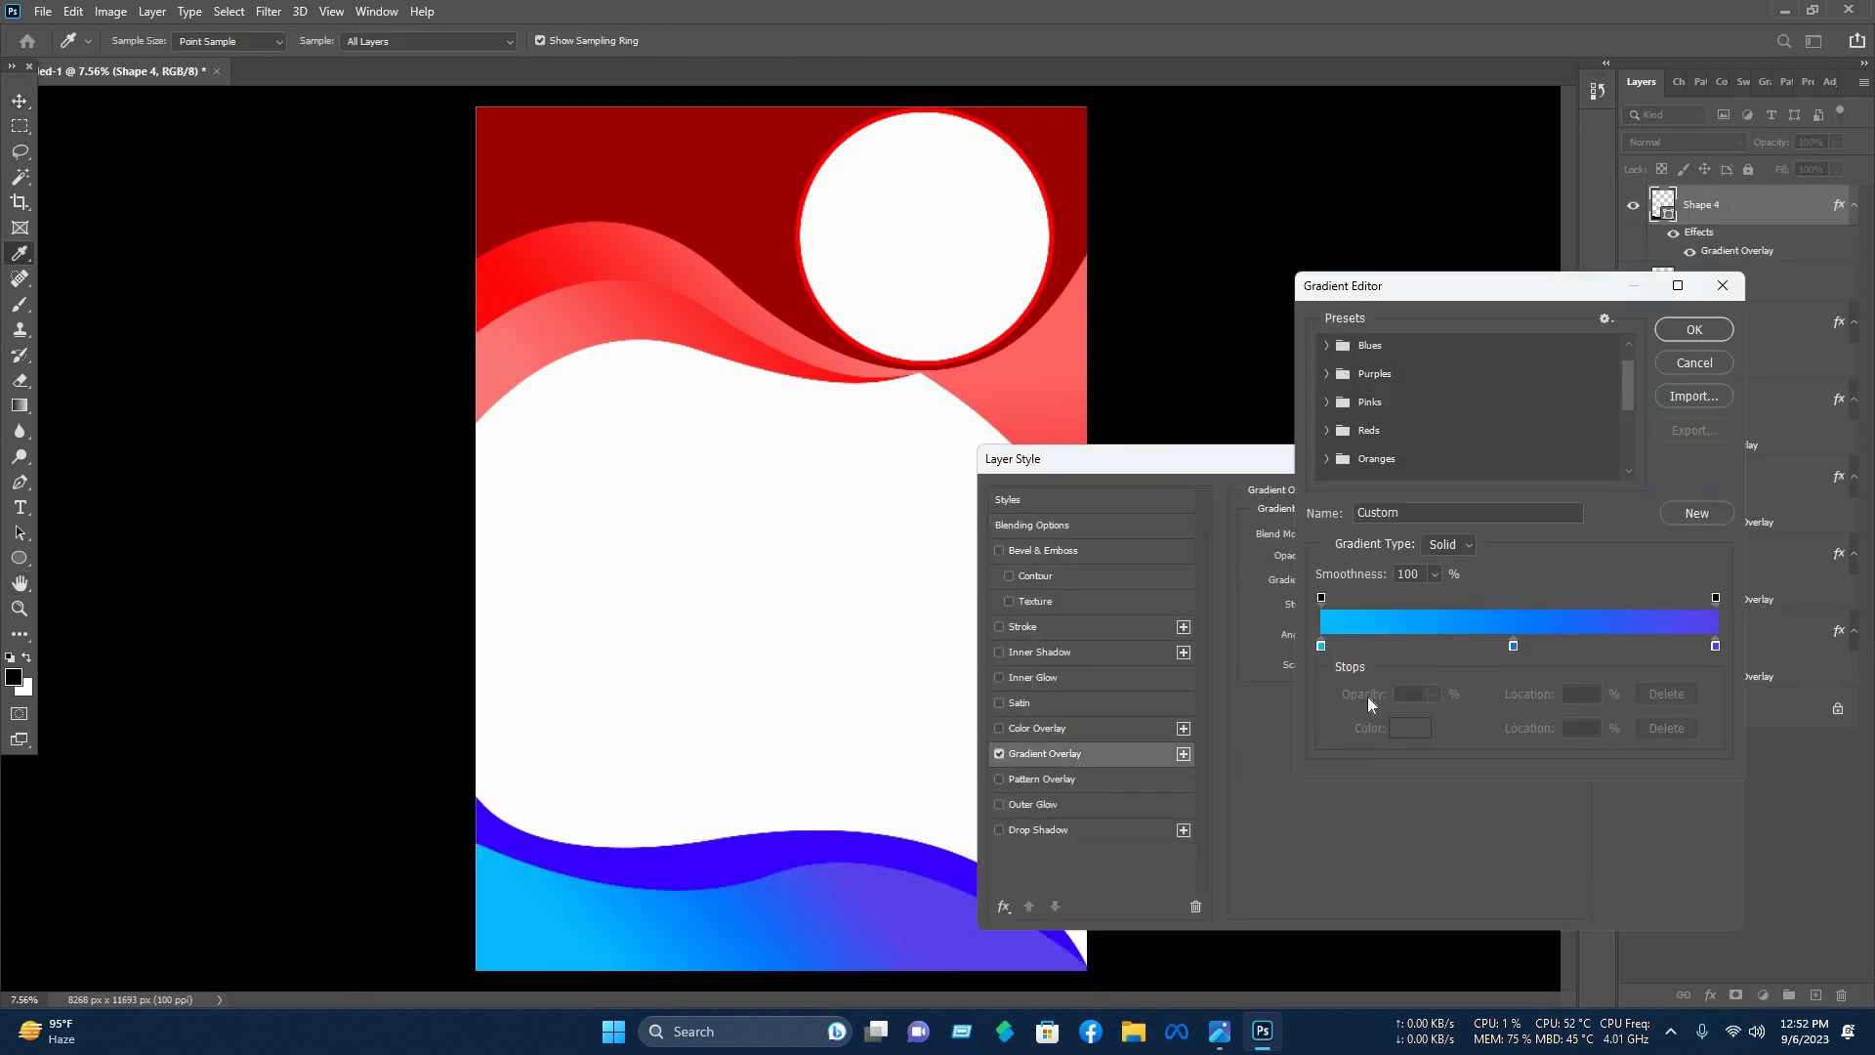
click(513, 249)
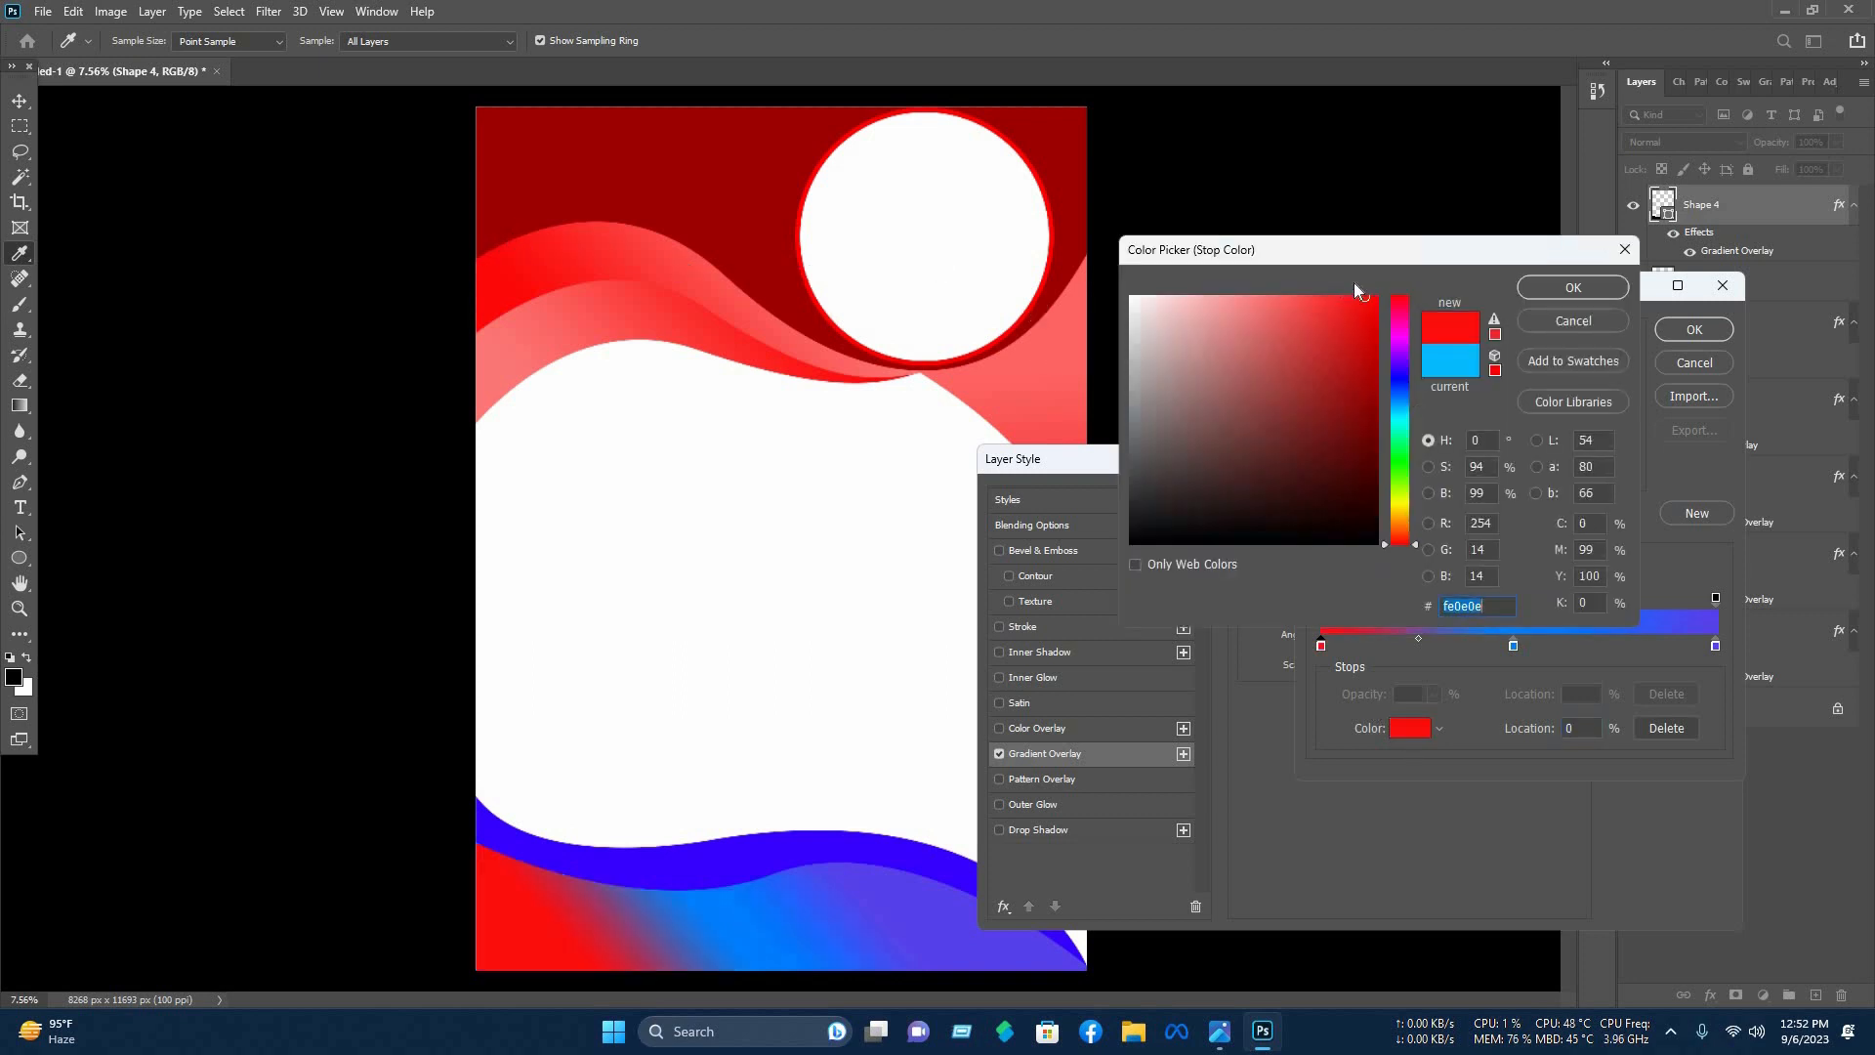
key(Return)
Delete the purple end stop of Shape 4's gradient and move the blue stop to 86%.
click(1514, 647)
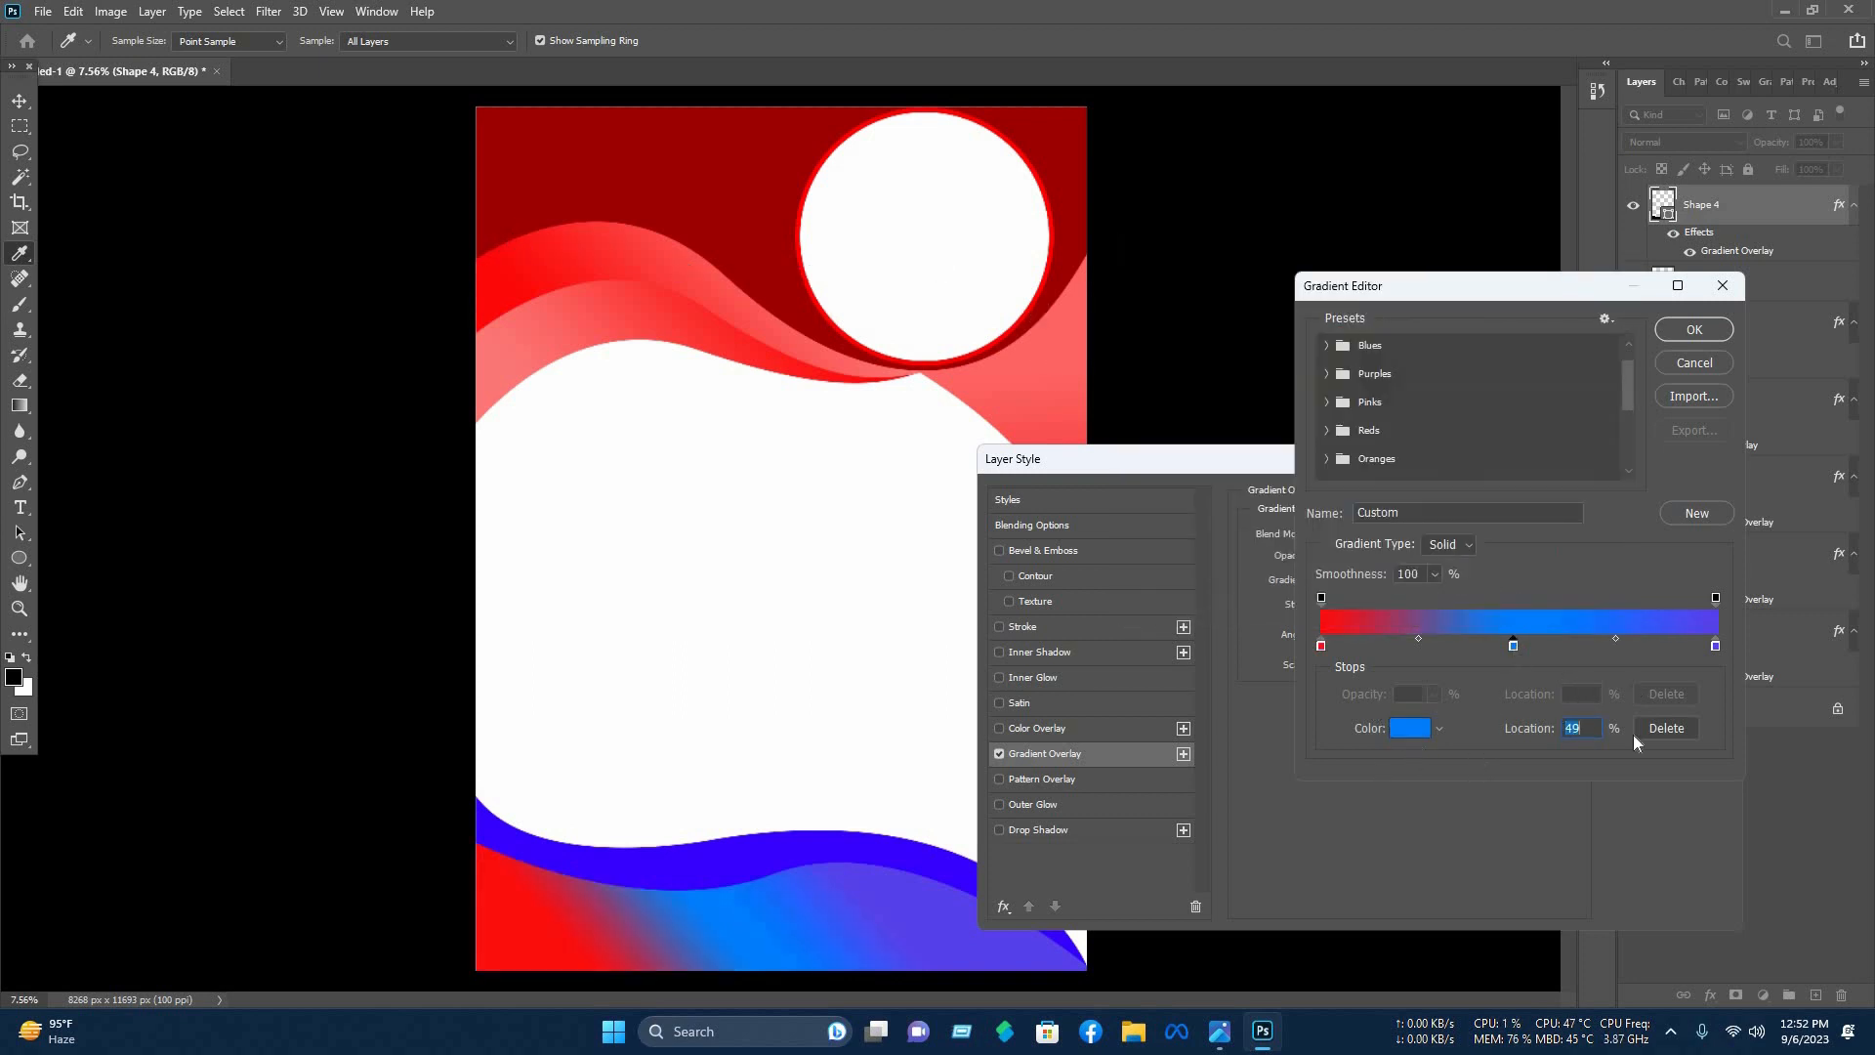
click(1715, 645)
key(Delete)
click(1513, 645)
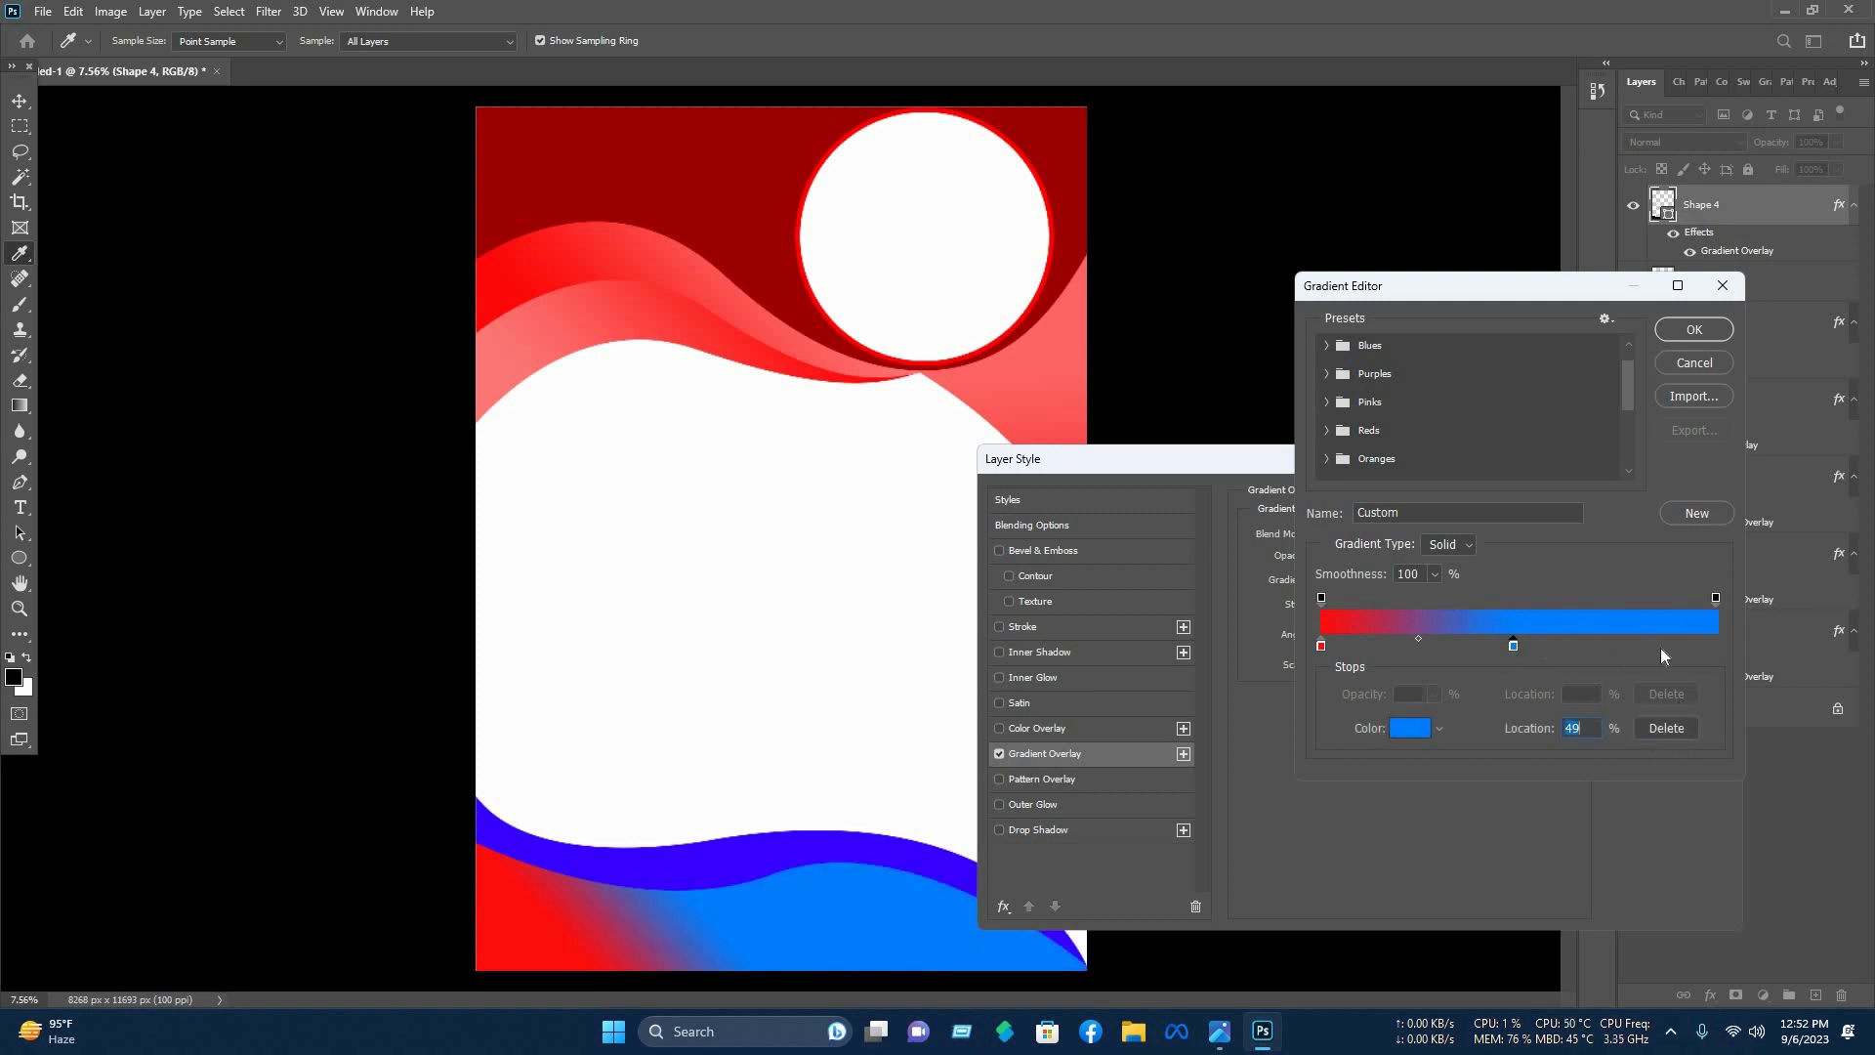
text(75)
Recolour the blue stop at 86% dark red, 9e0000, by sampling the flyer's header.
click(1407, 729)
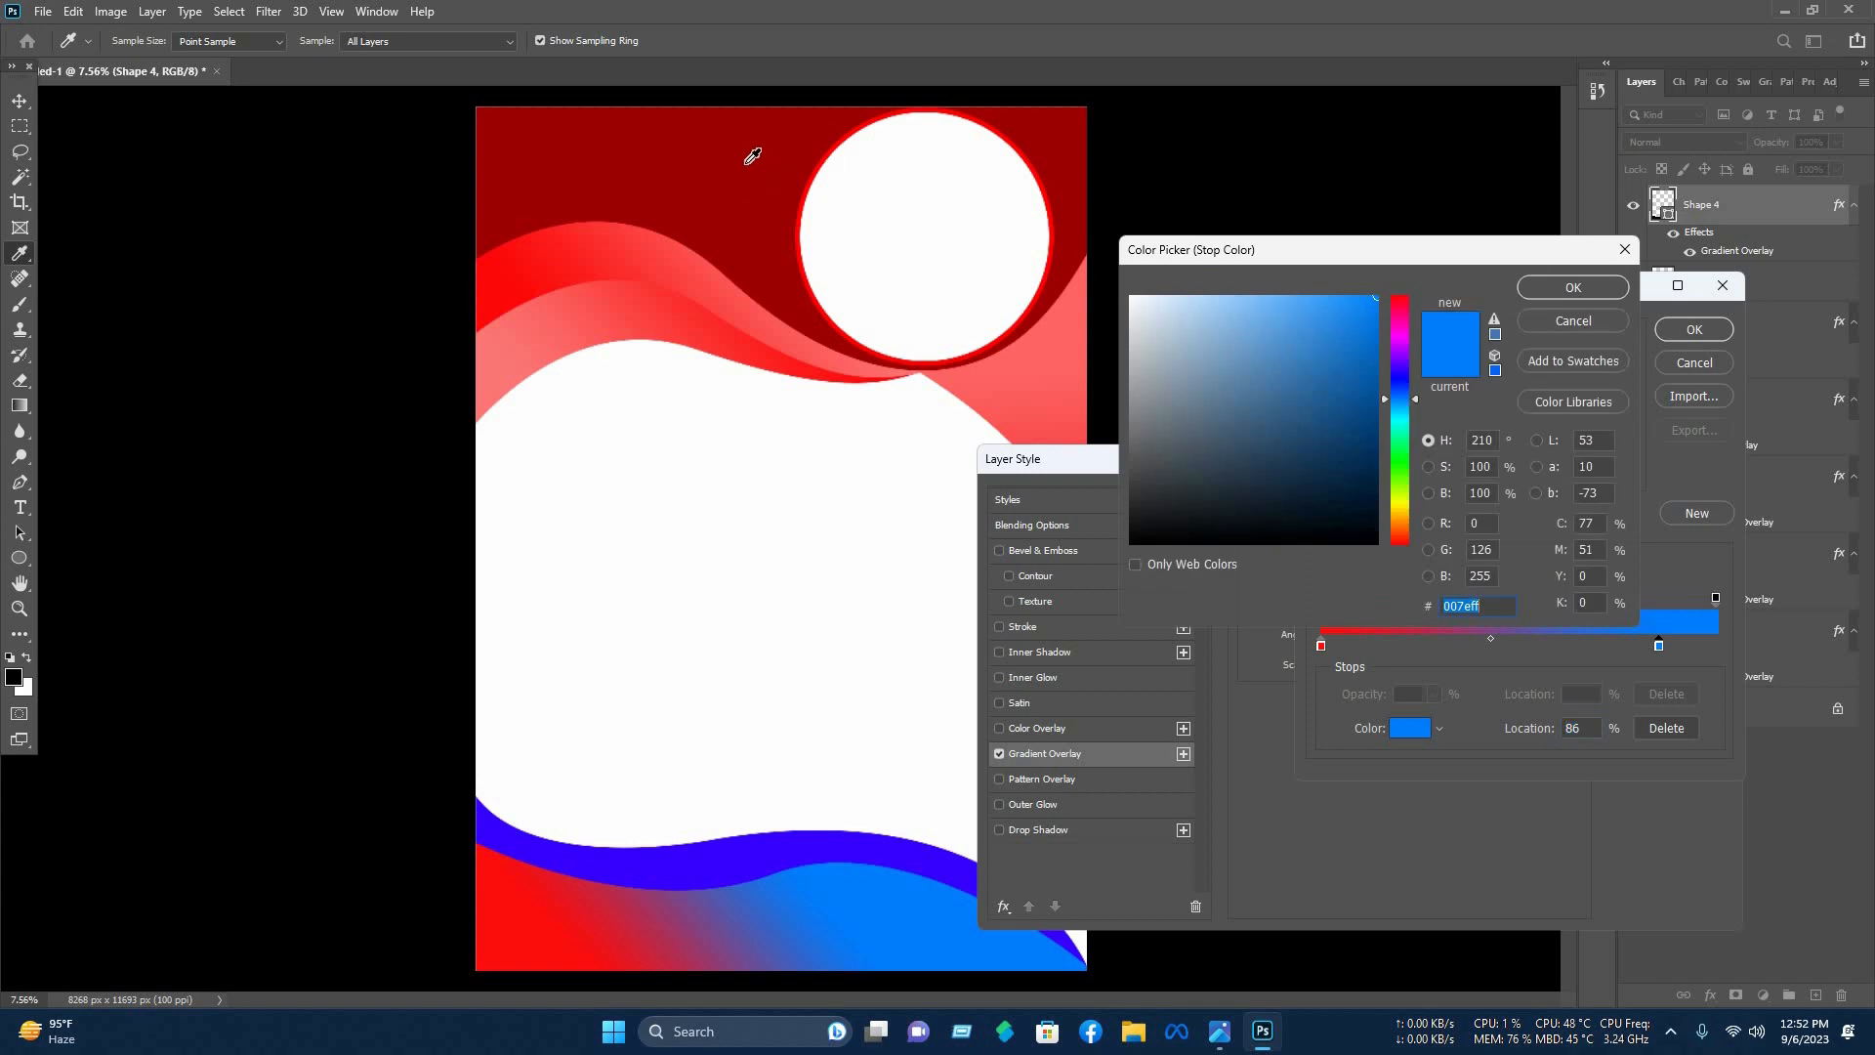
click(1015, 269)
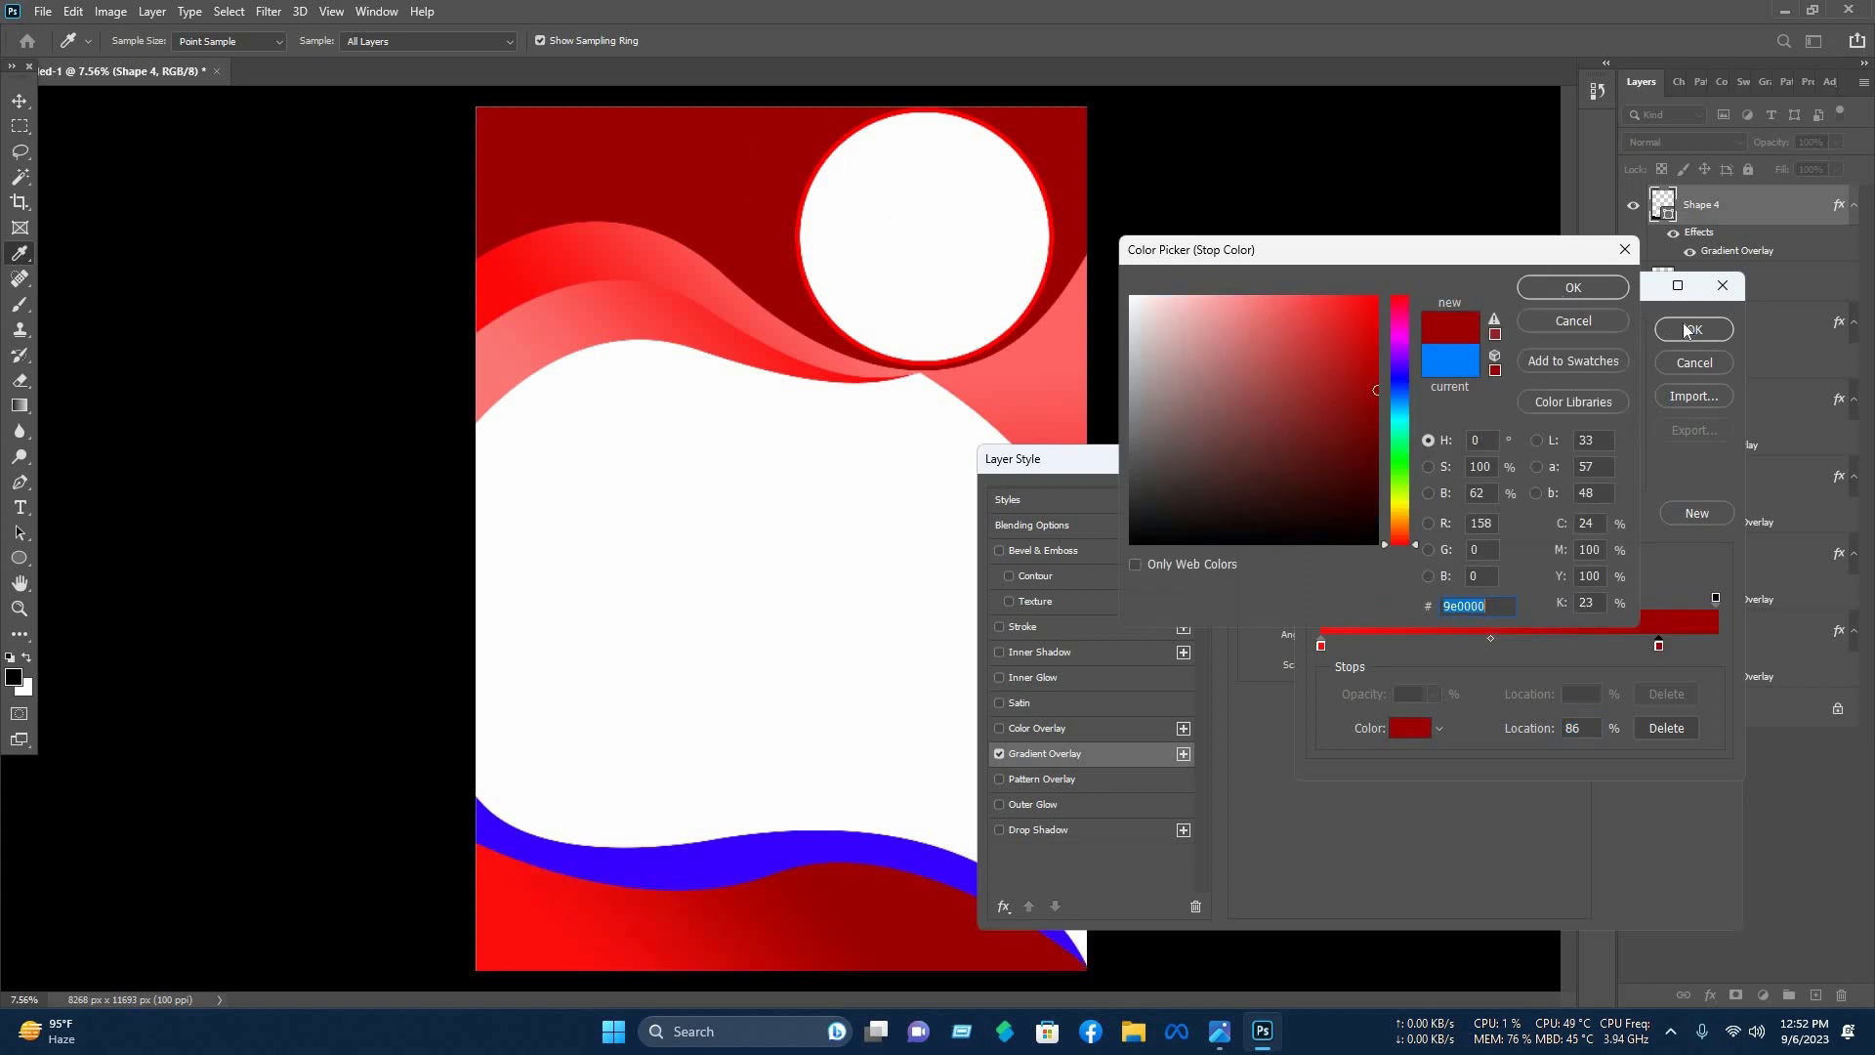
key(Return)
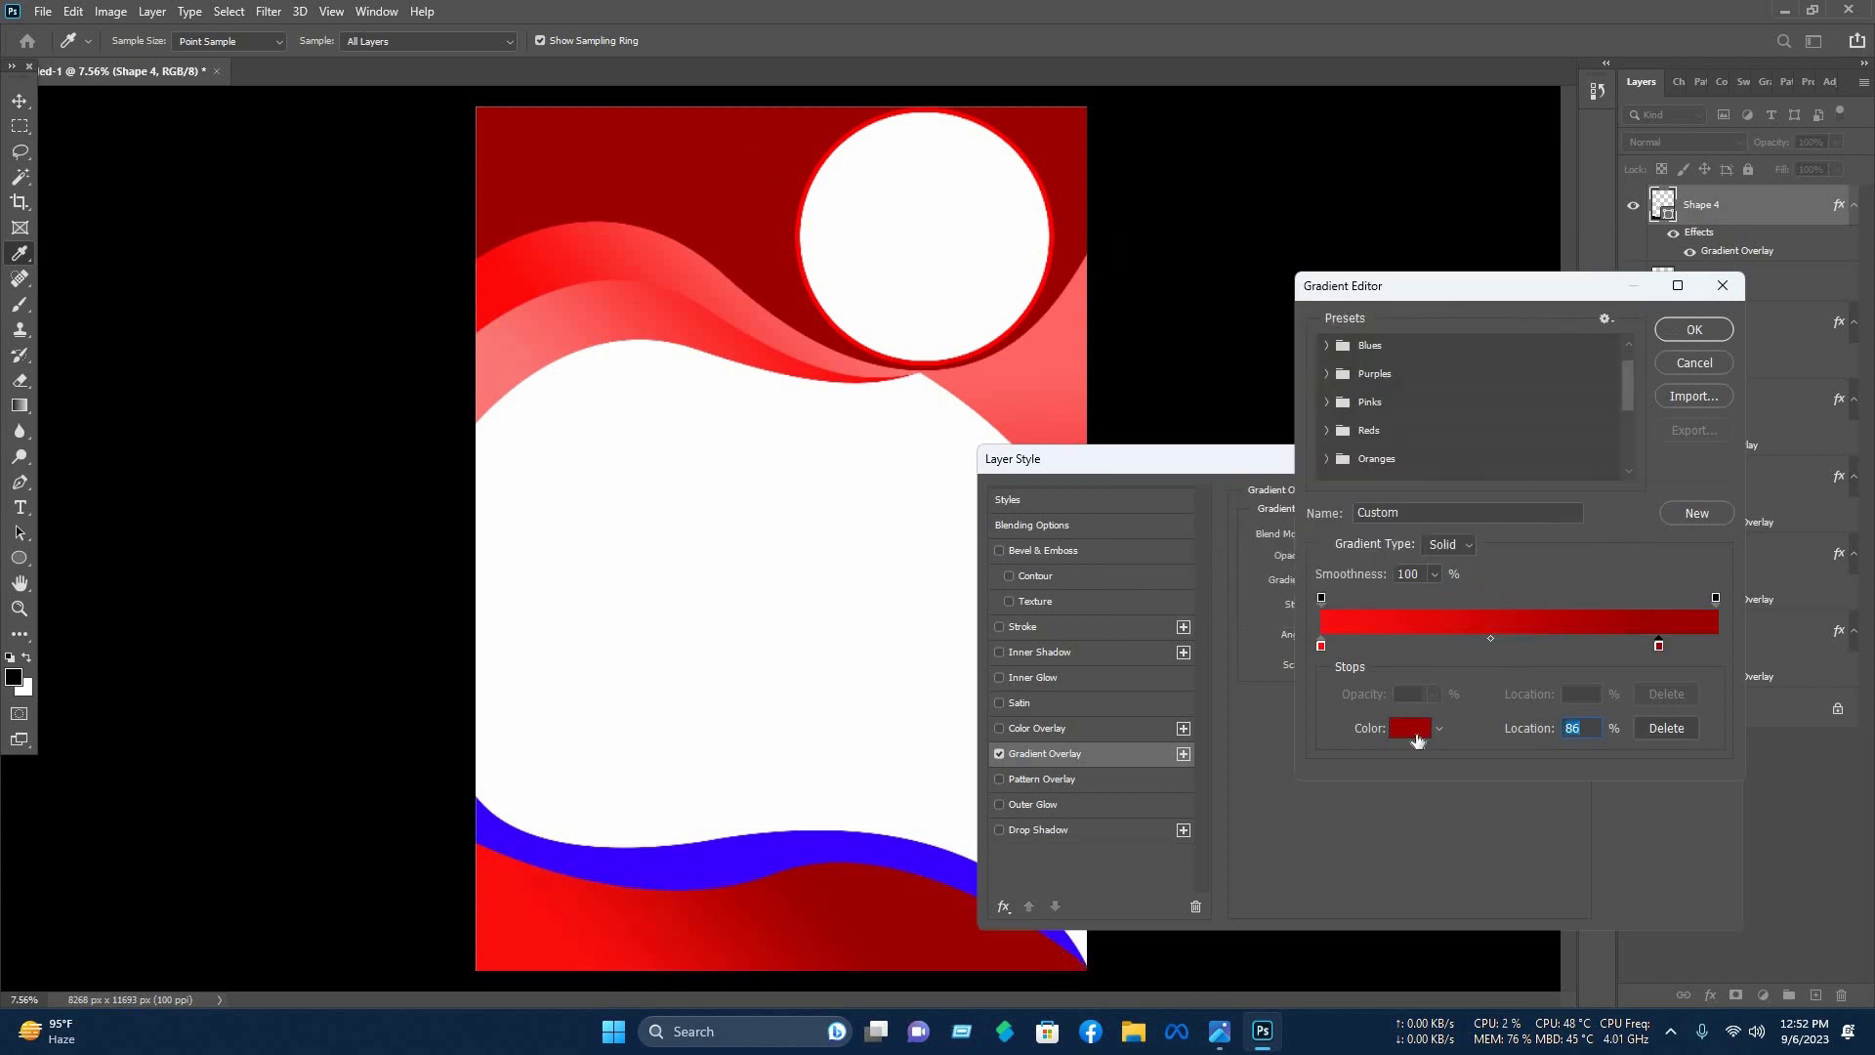
Add a light pink colour stop at 42% between the red and dark red stops of Shape 4's gradient.
click(1406, 734)
click(1190, 295)
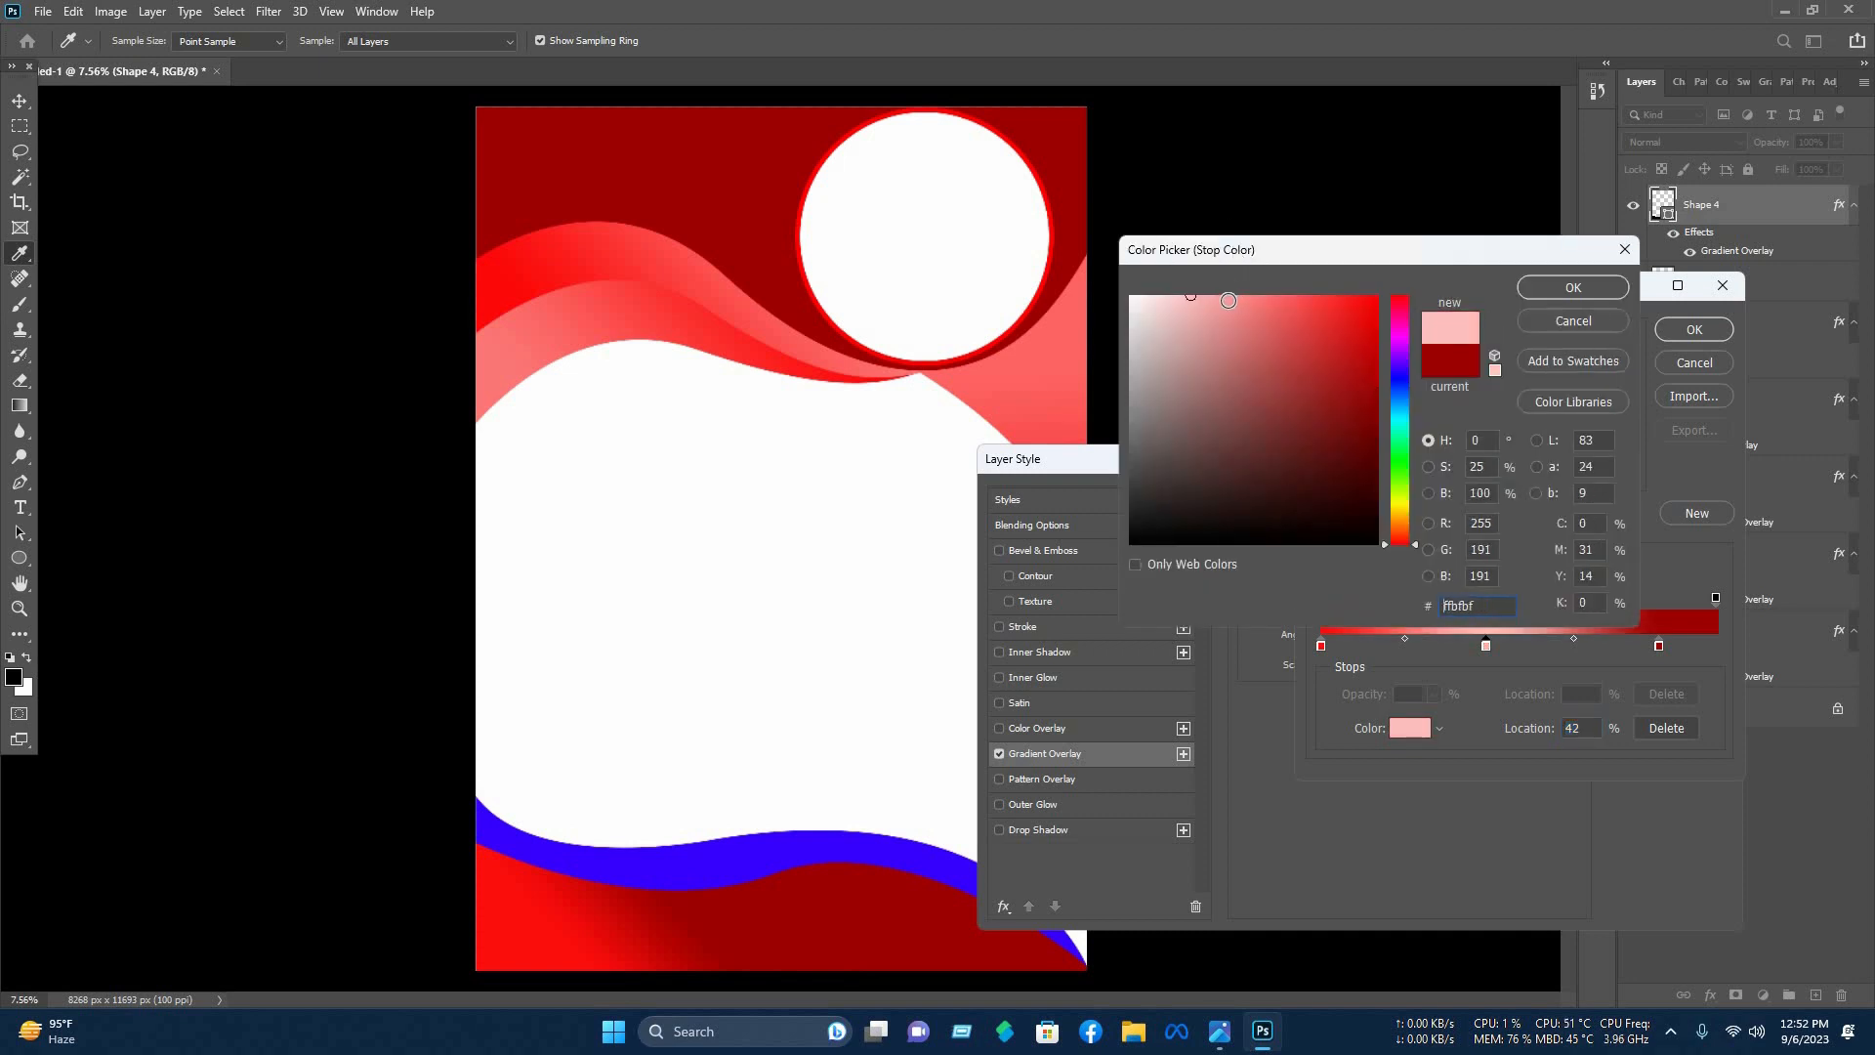
click(1242, 296)
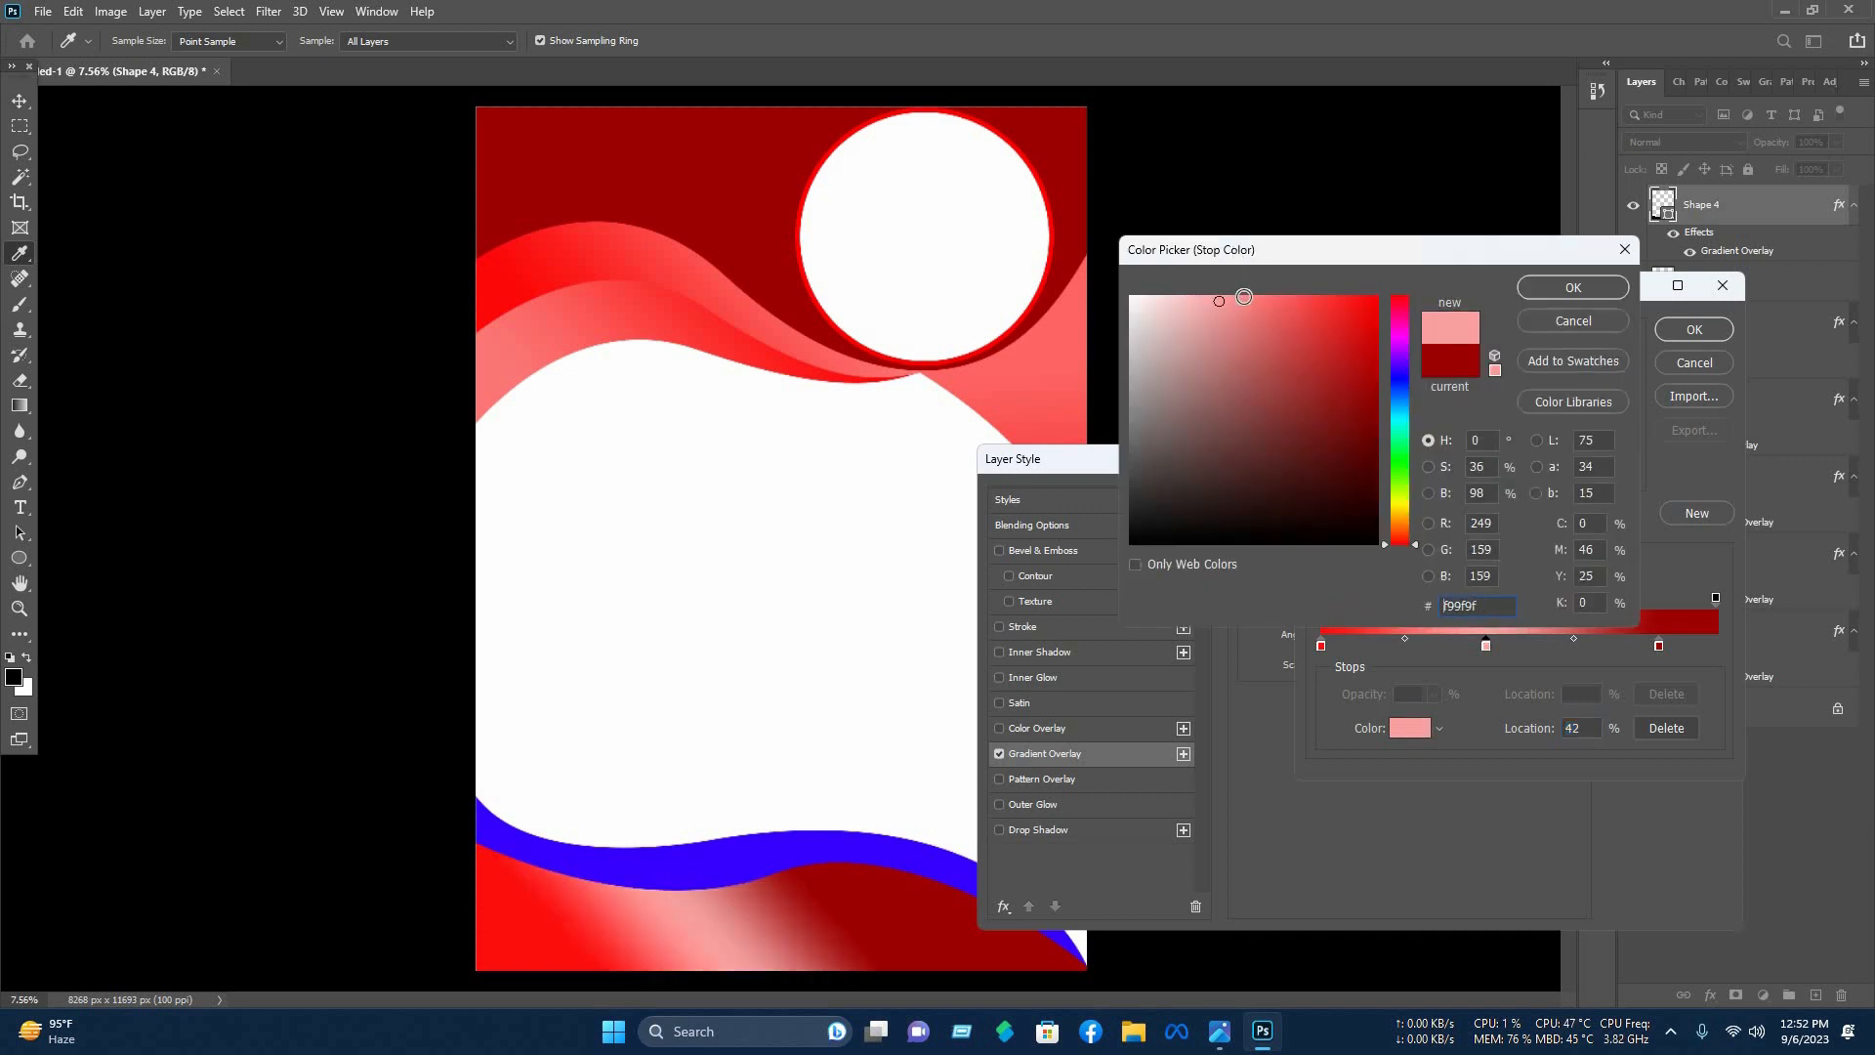
click(1568, 289)
Accept the edited gradient, set Shape 4's overlay angle to 68° and apply the layer style.
click(1677, 330)
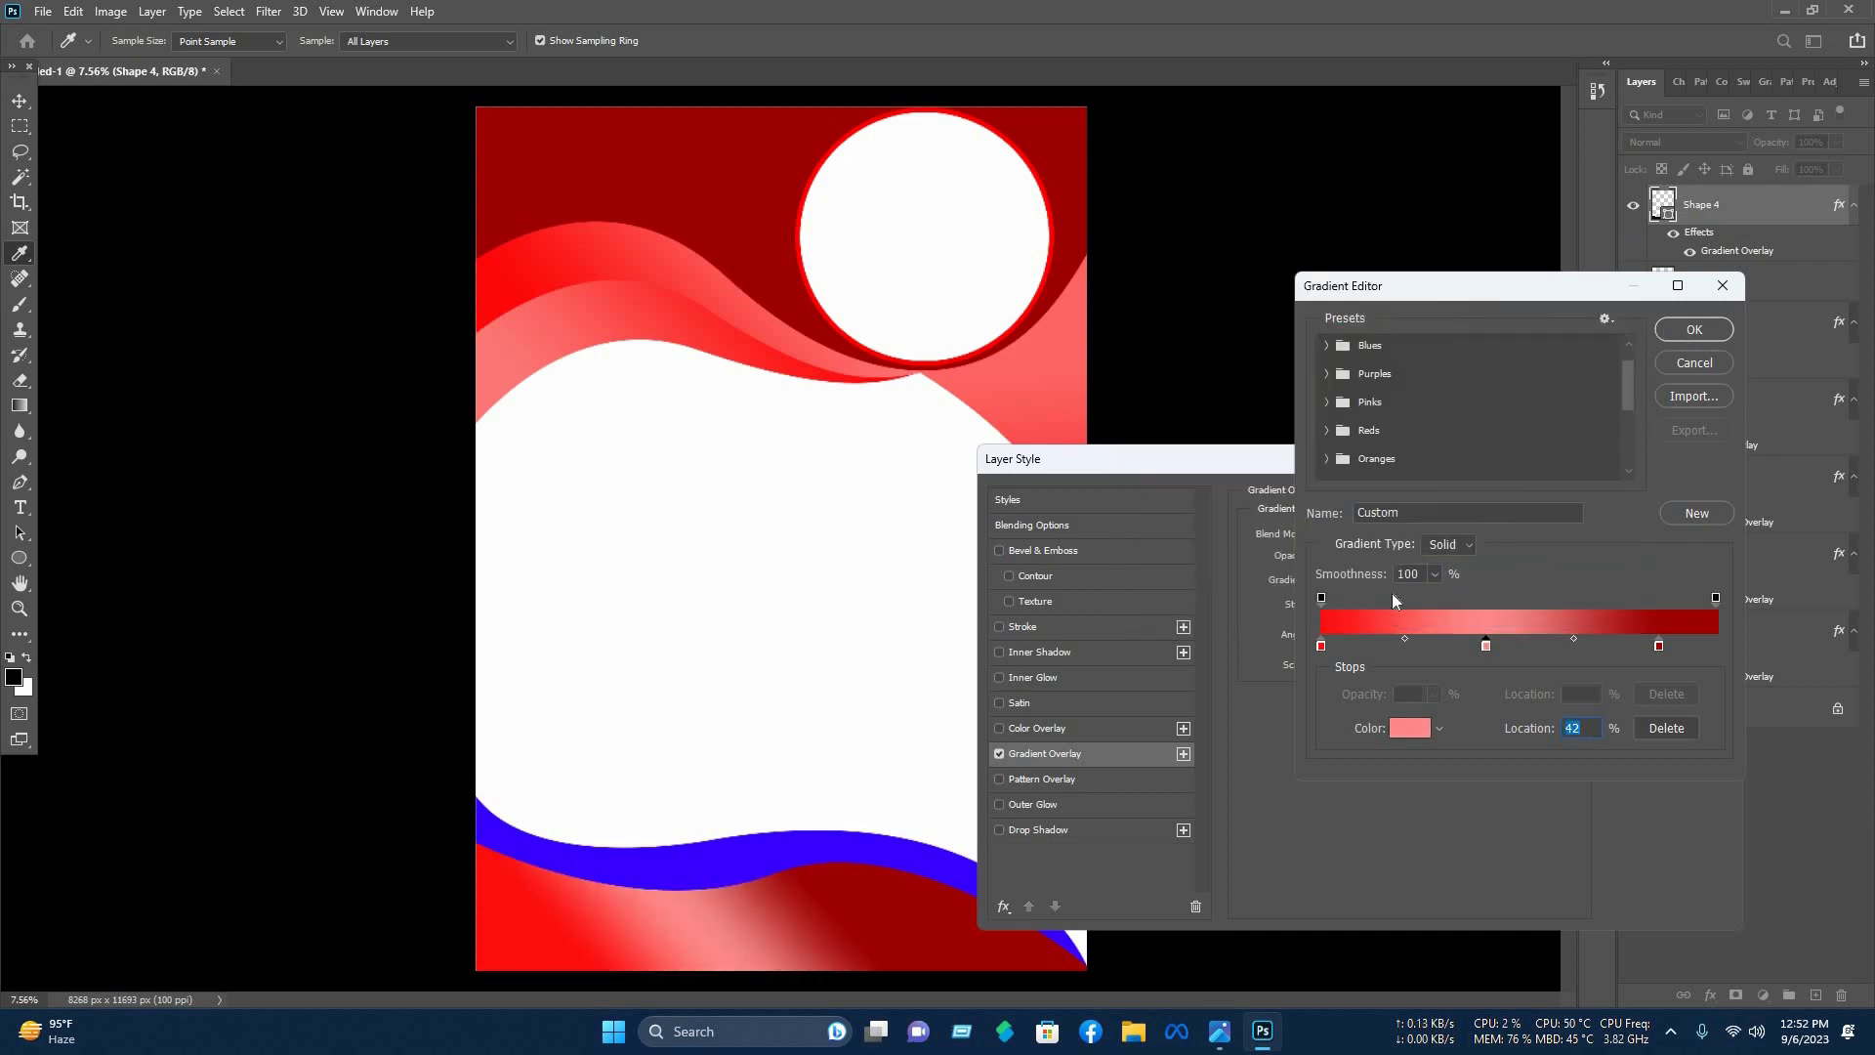
click(1345, 615)
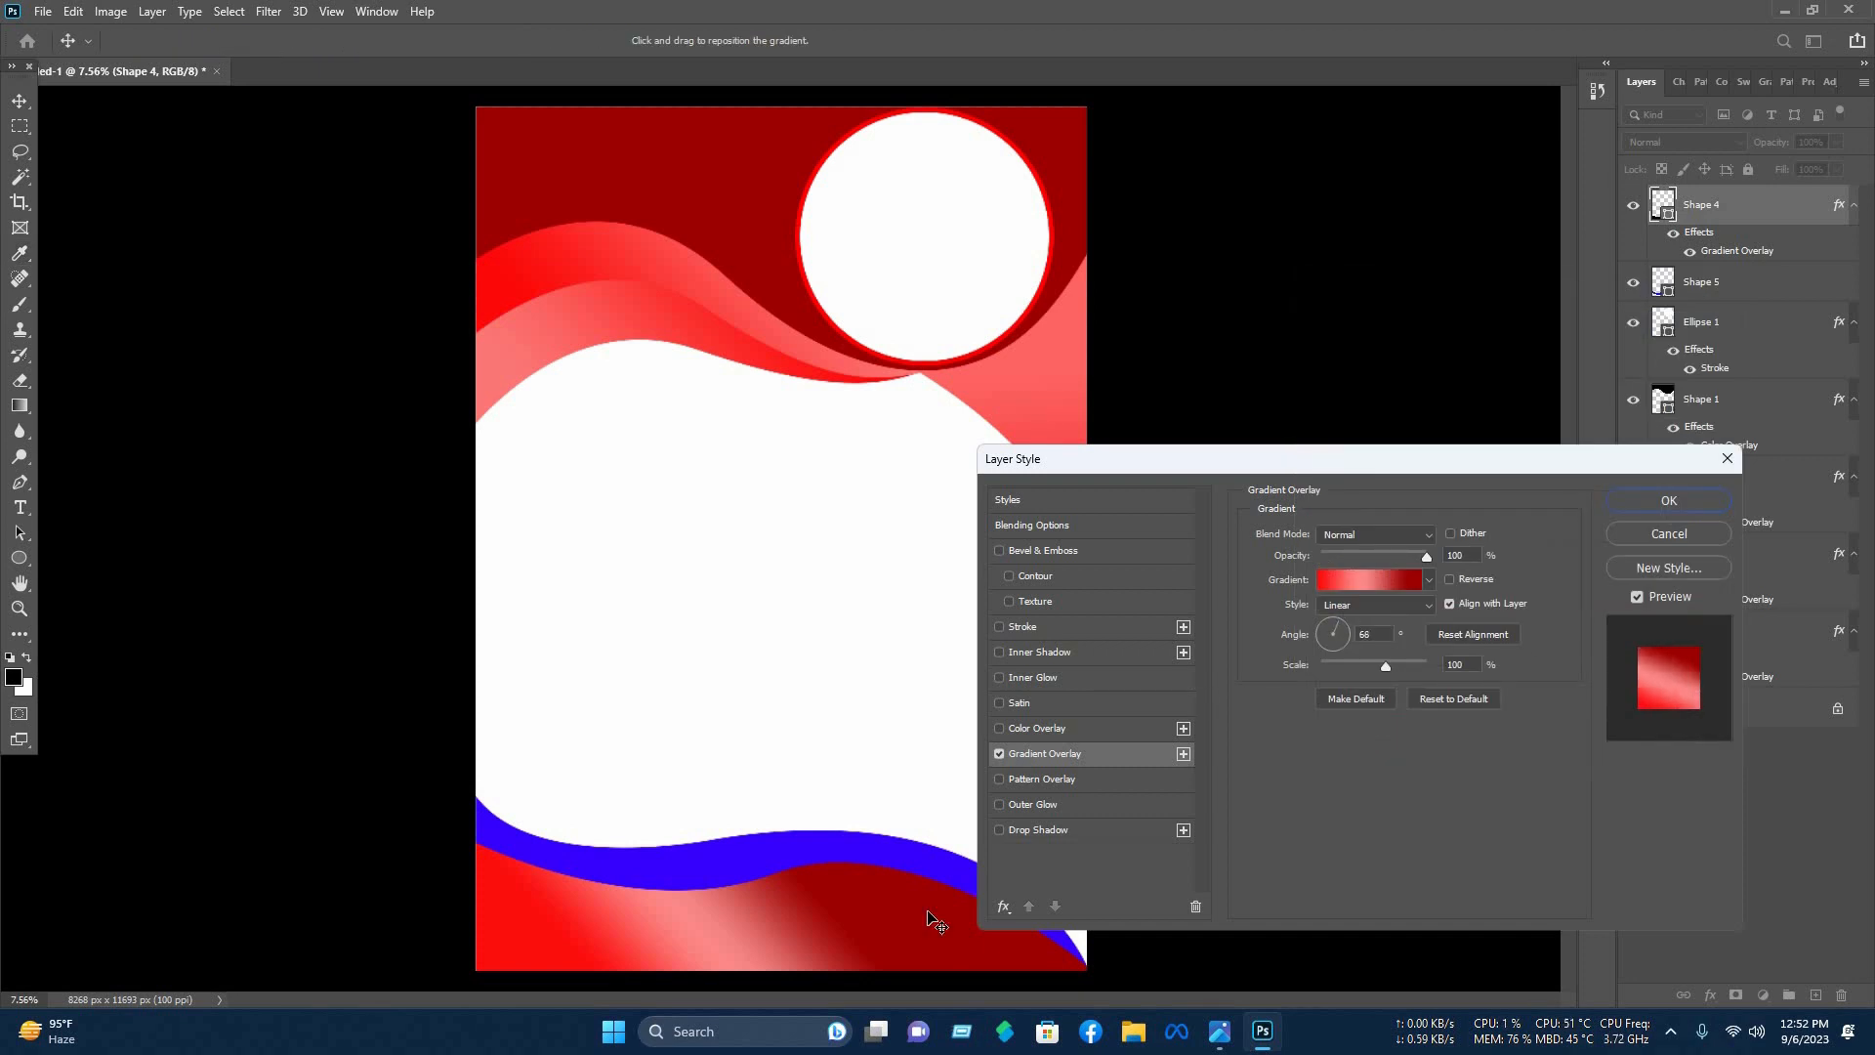
key(Return)
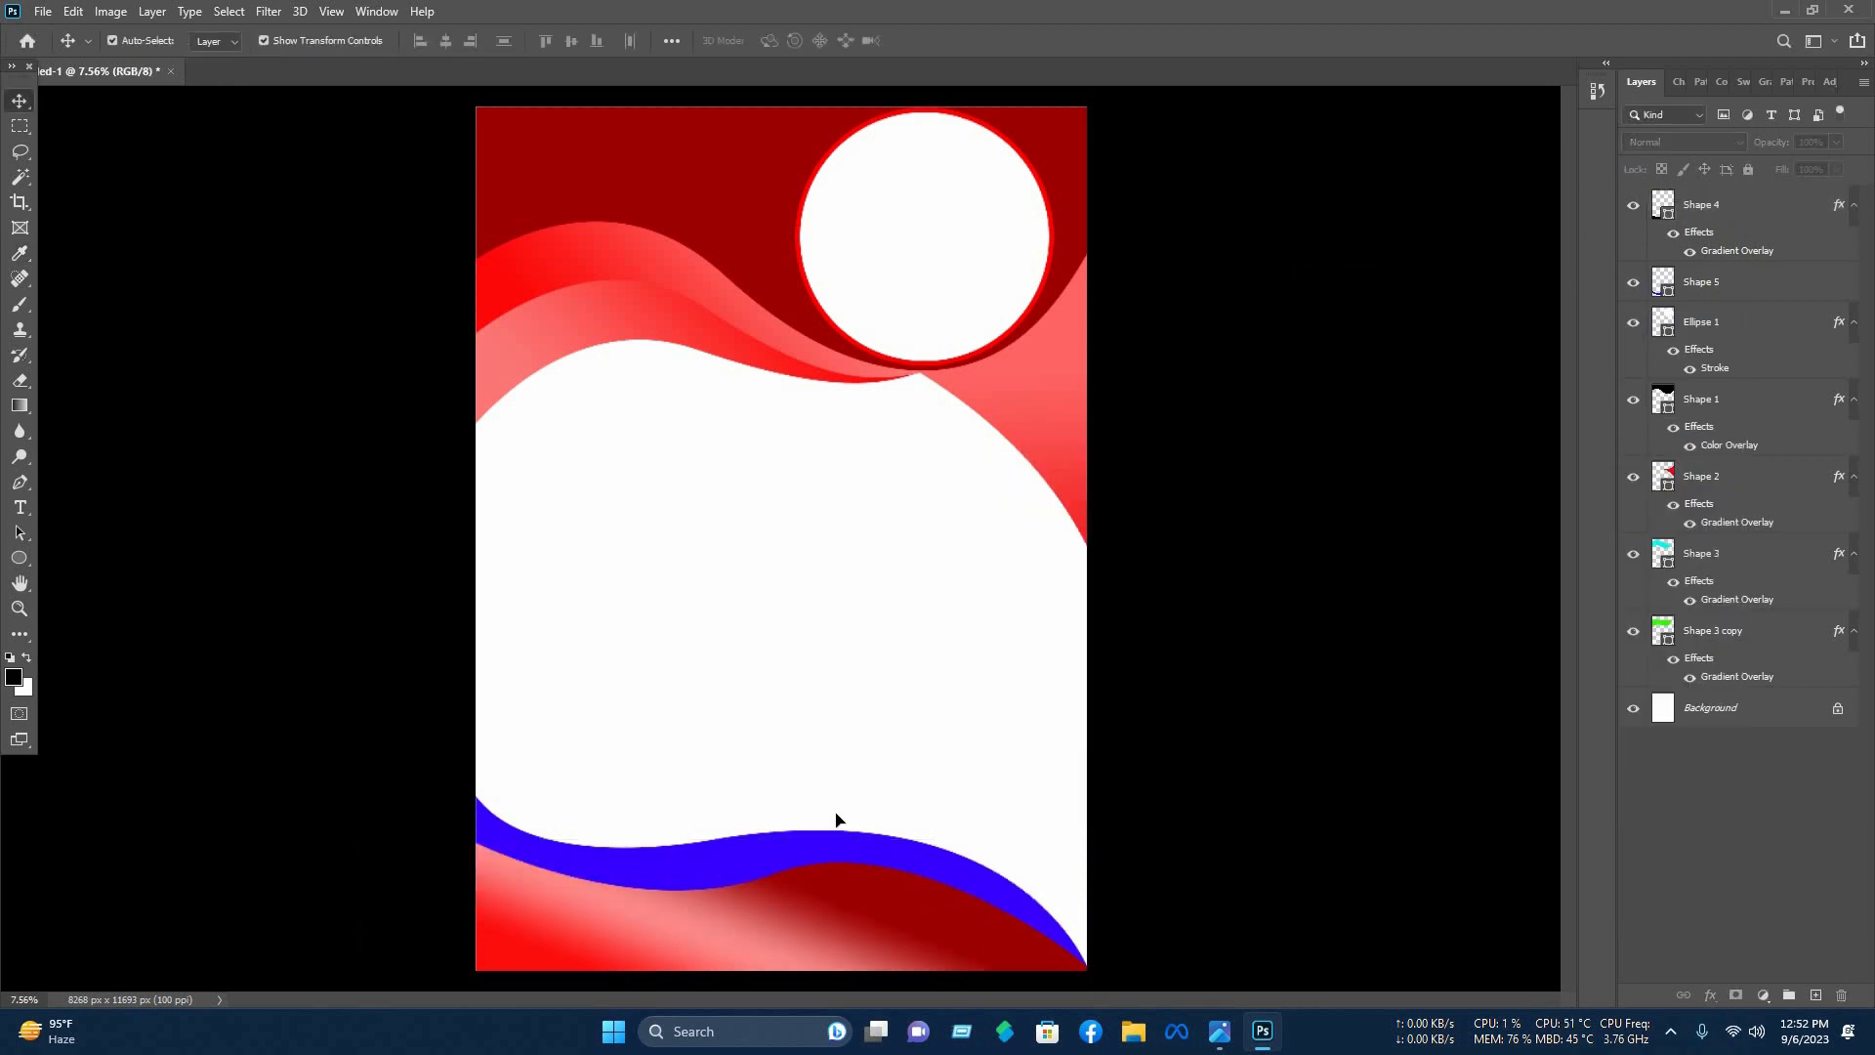
Add a Gradient Overlay with the same red gradient, reversed, to the blue bottom wave, Shape 5.
click(1743, 293)
right_click(1743, 283)
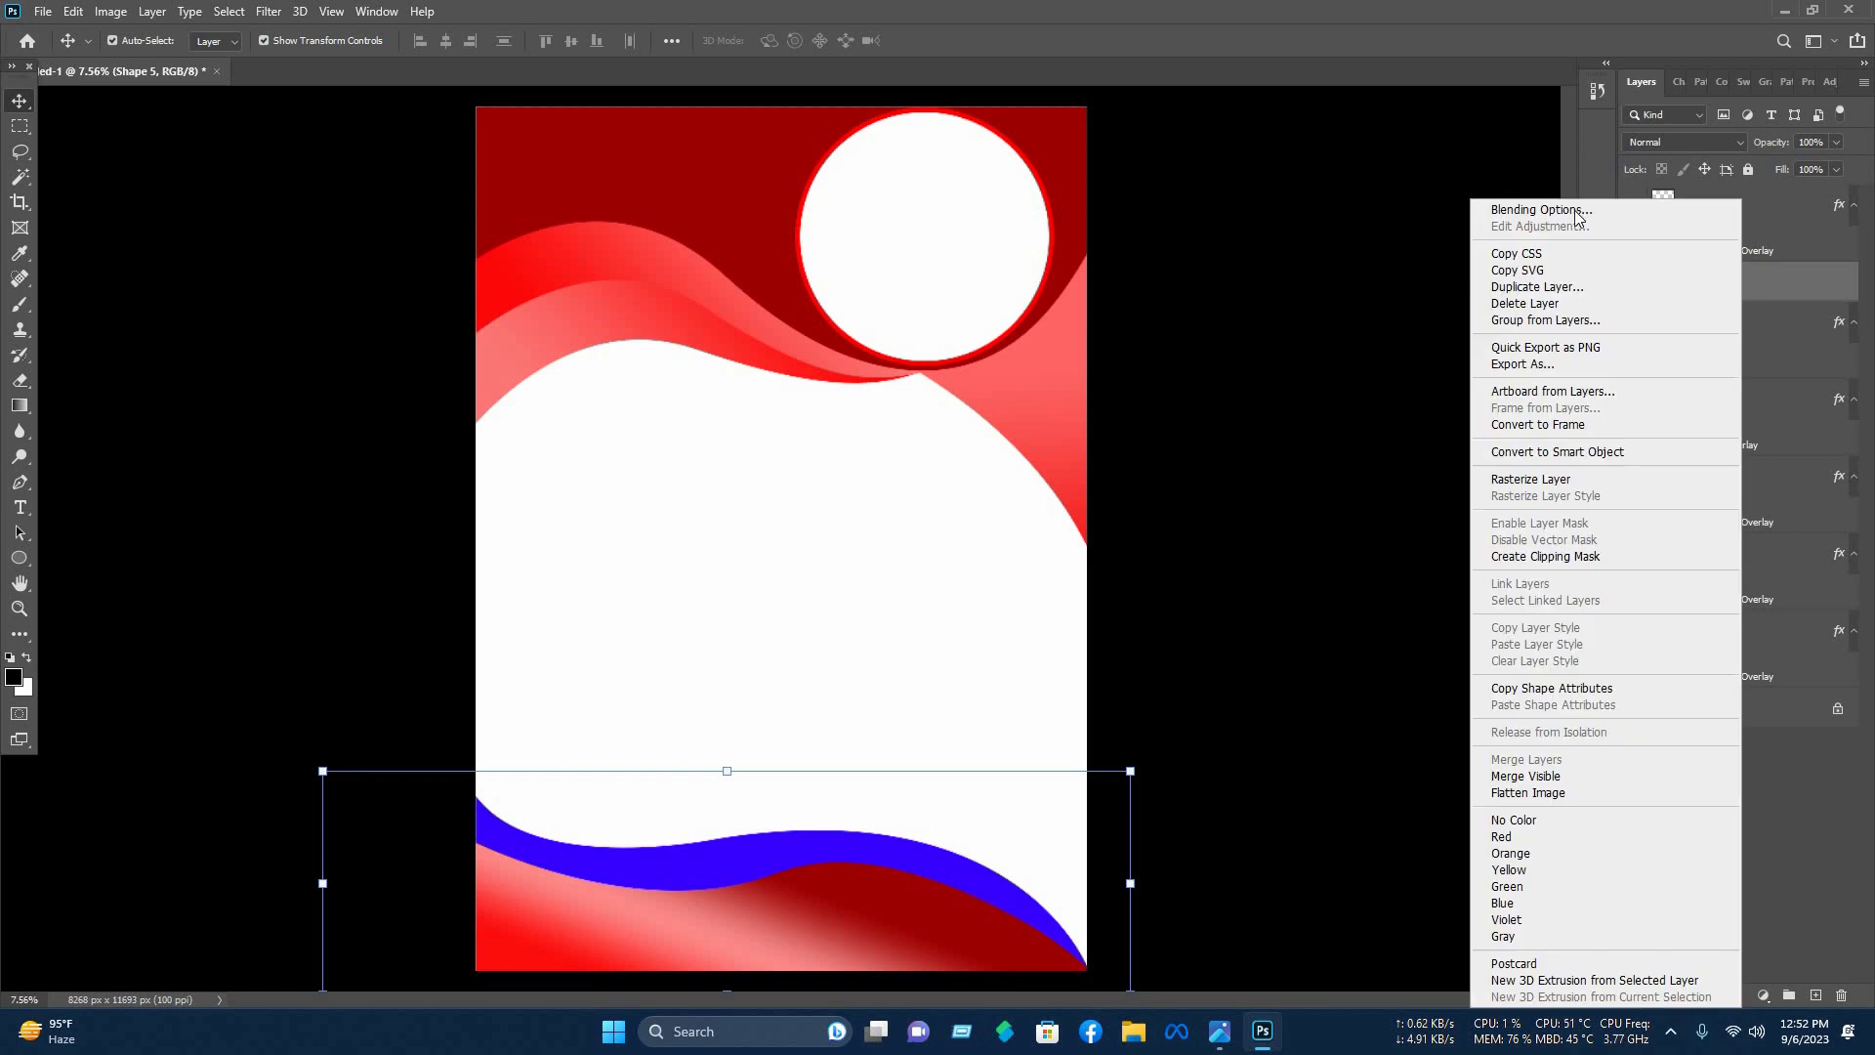
click(1660, 207)
click(1045, 754)
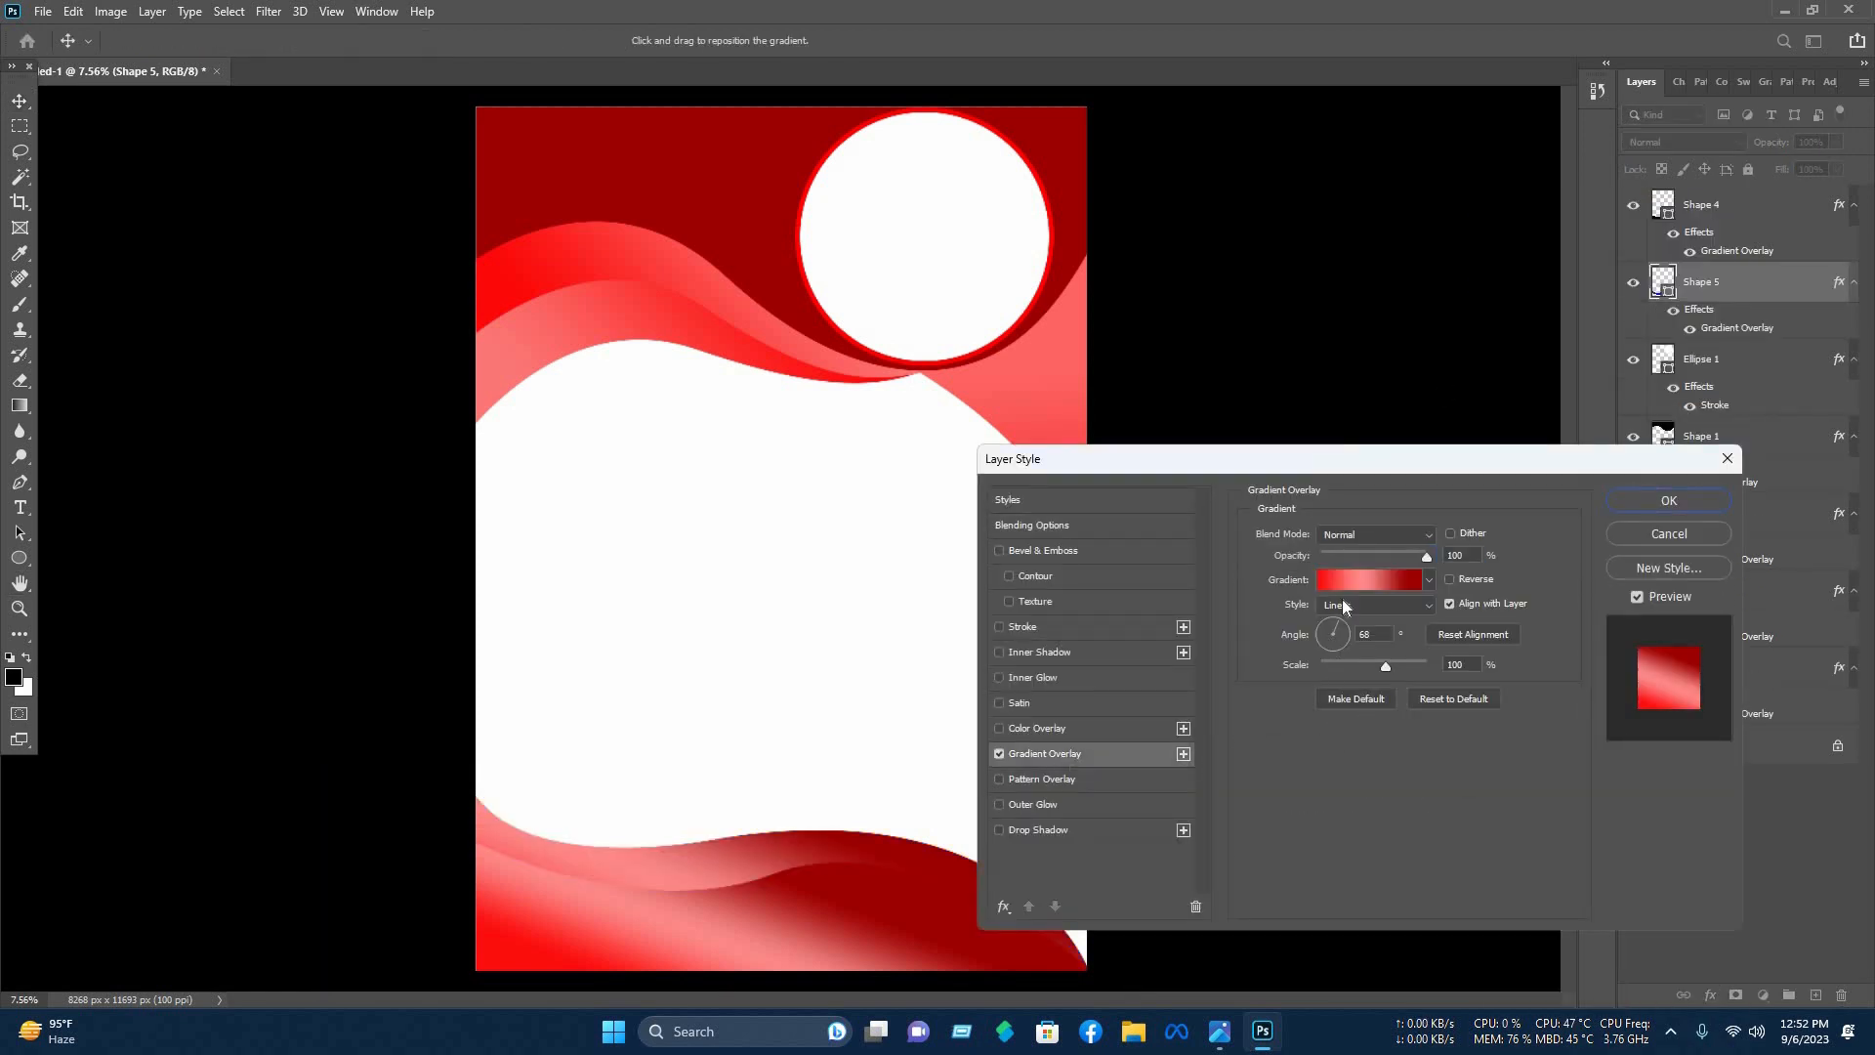
click(1449, 578)
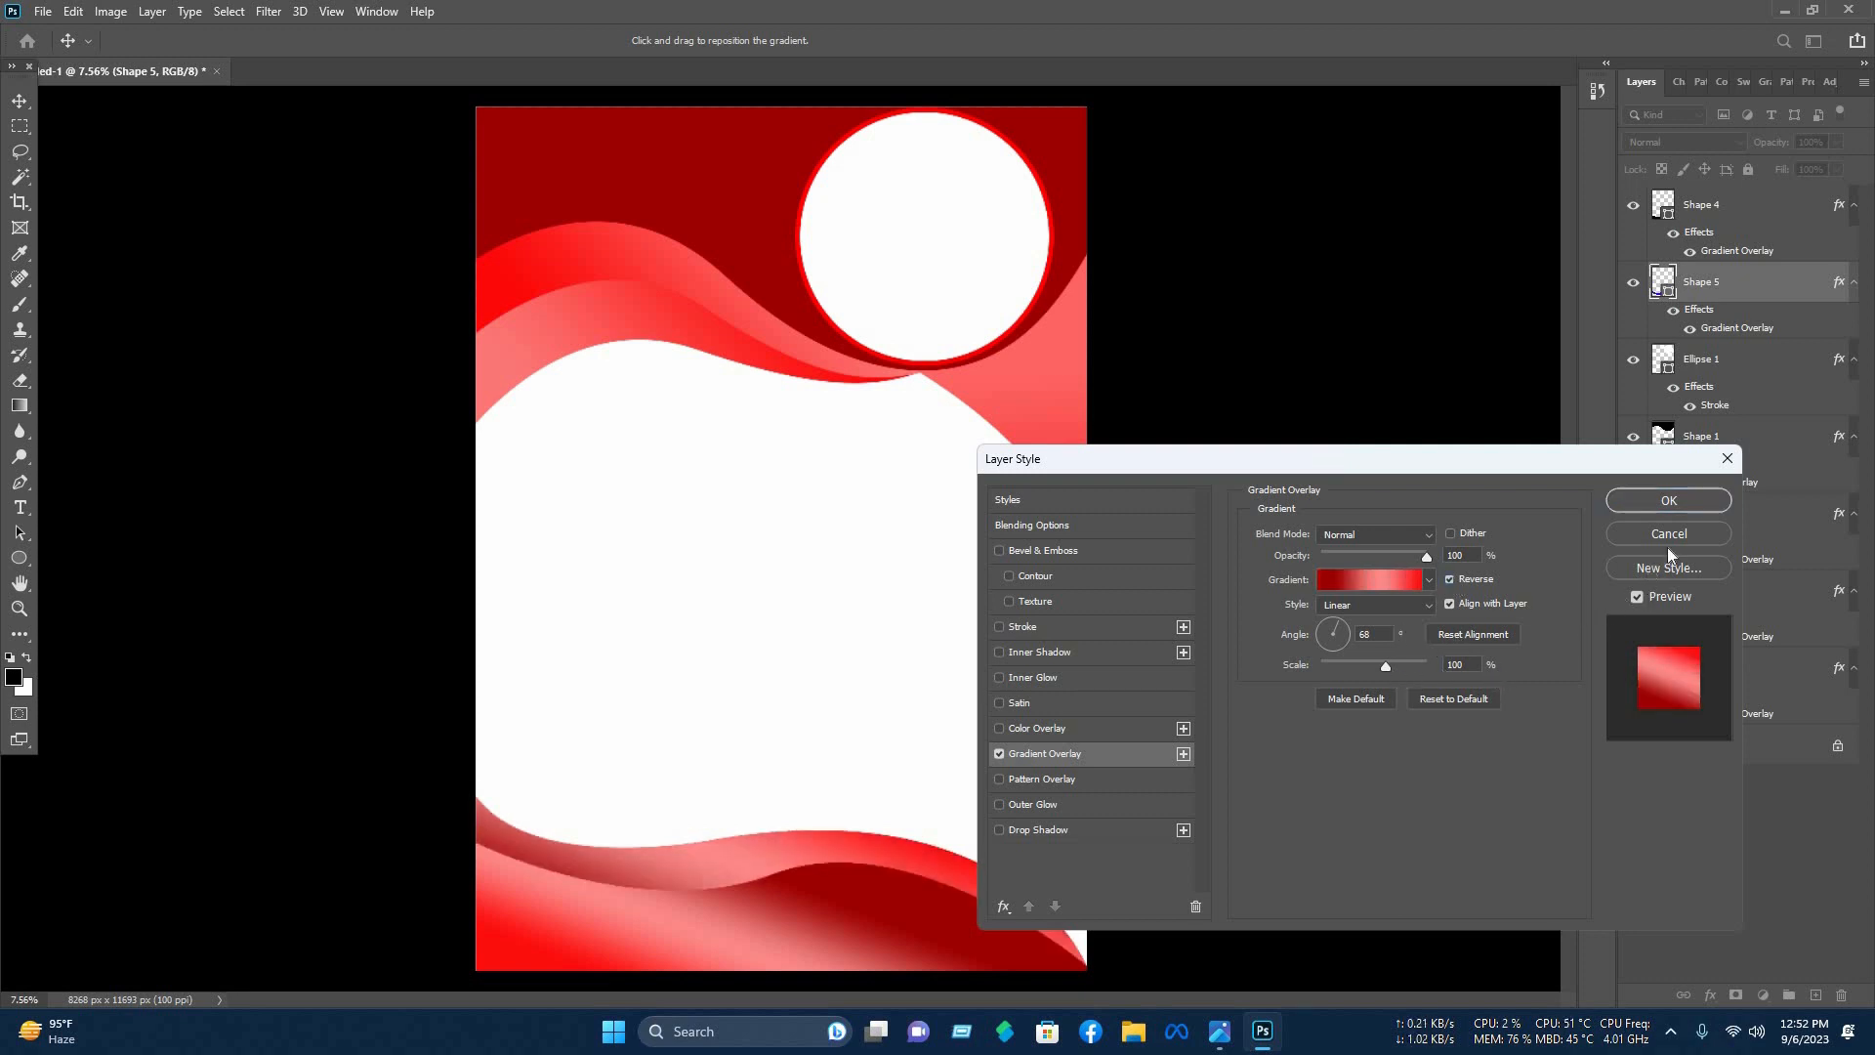
click(1669, 500)
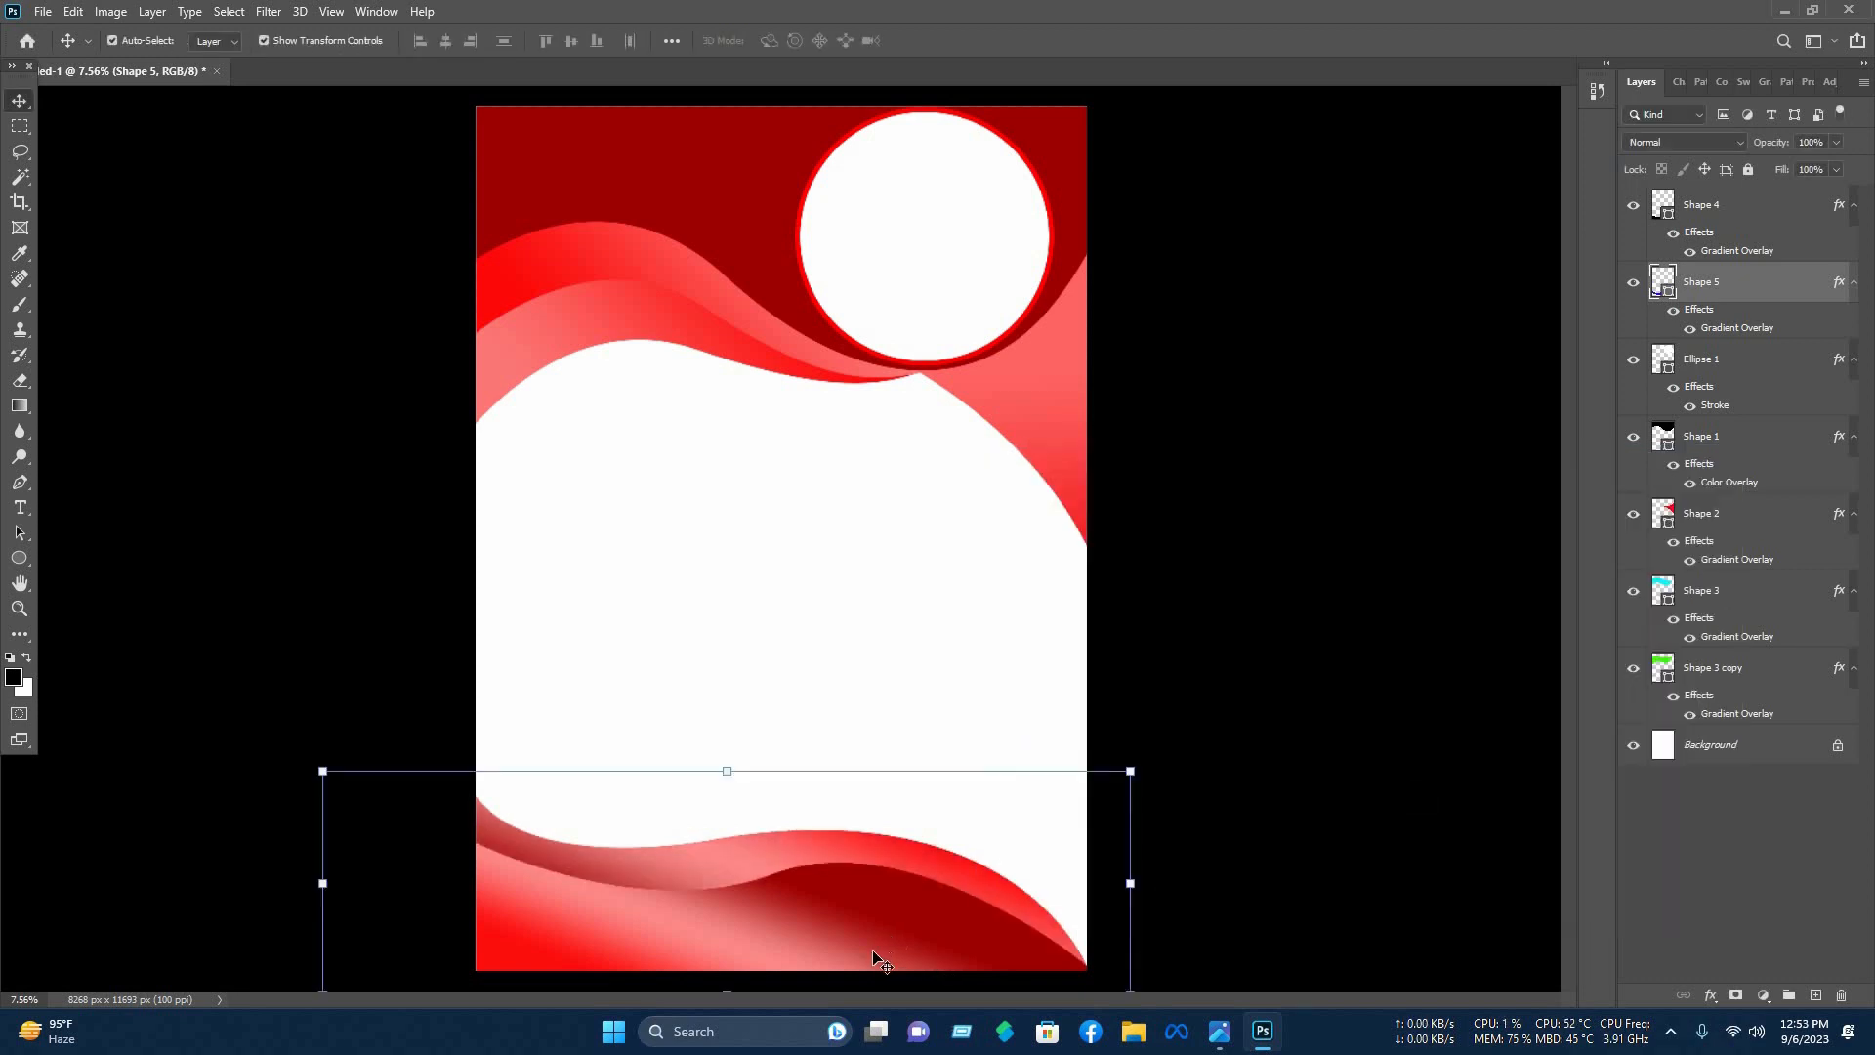
Add a black Drop Shadow to the bottom wave layer Shape 4 with 56% opacity, about 74% spread and 250 px size.
click(1415, 678)
click(1806, 231)
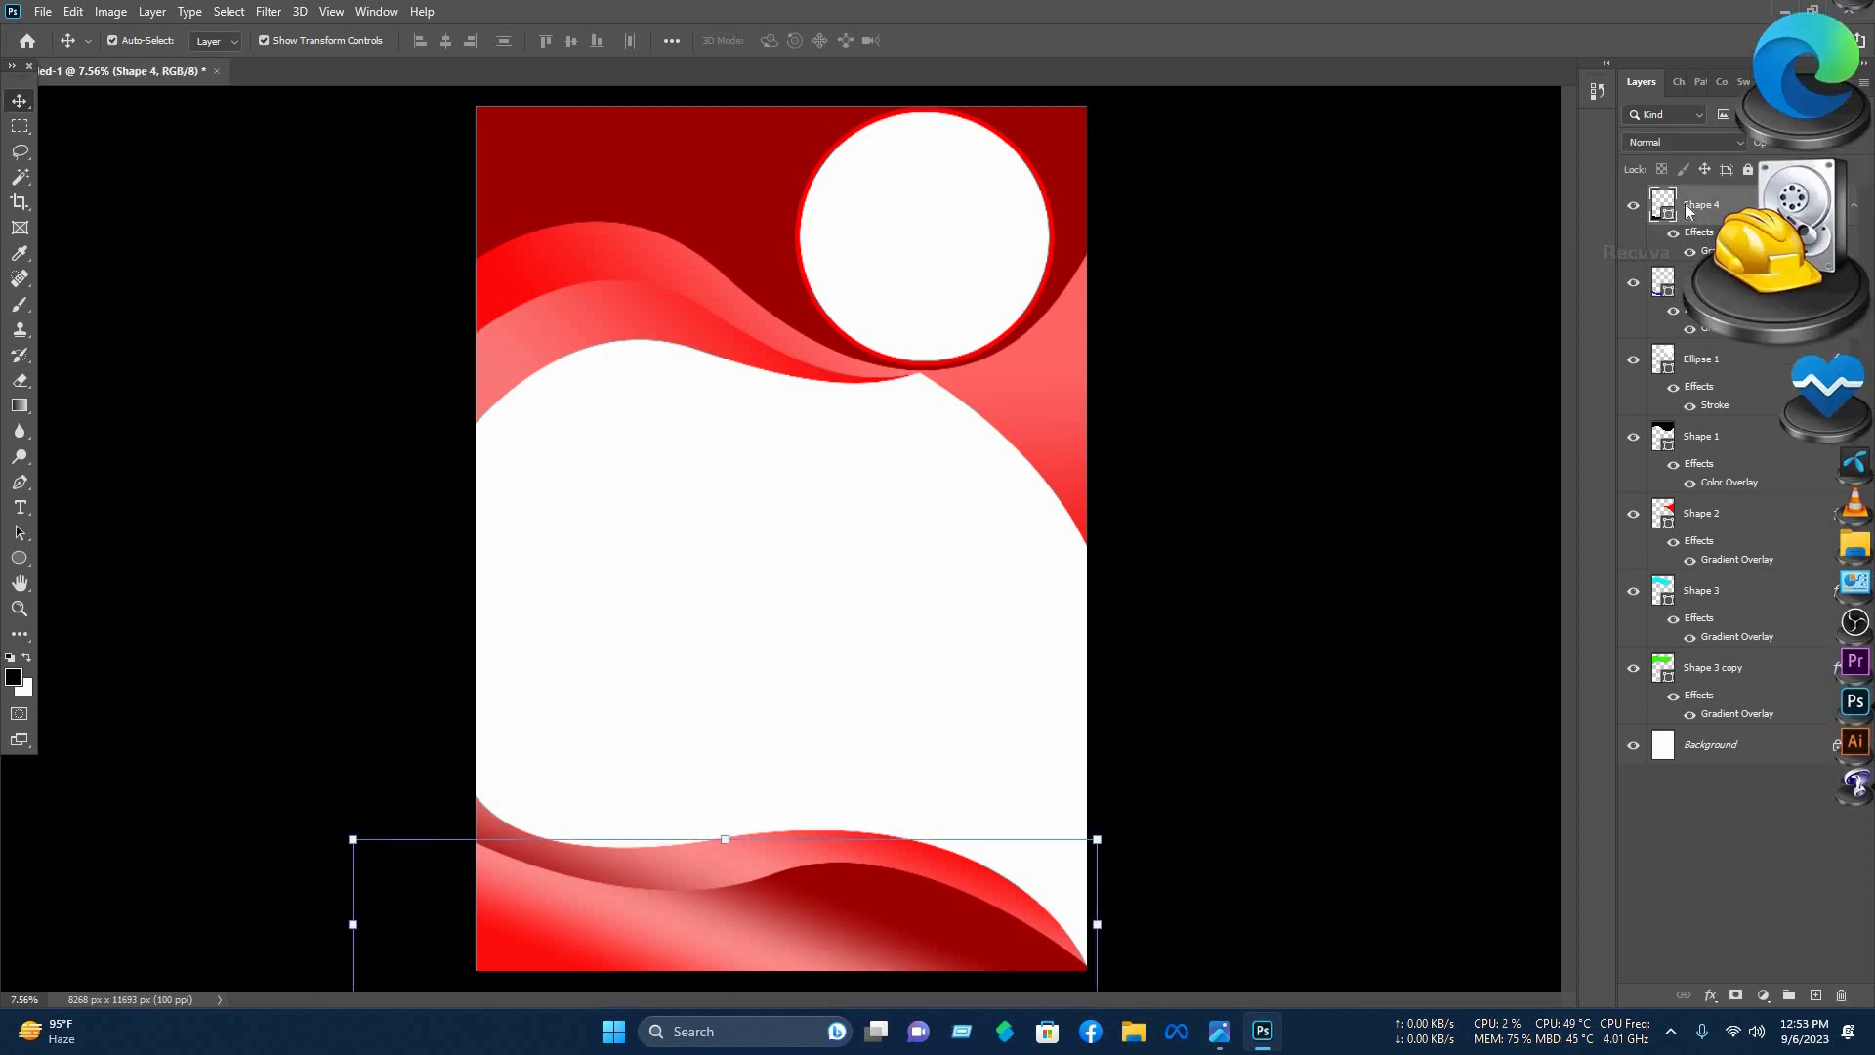
right_click(1699, 205)
click(1590, 208)
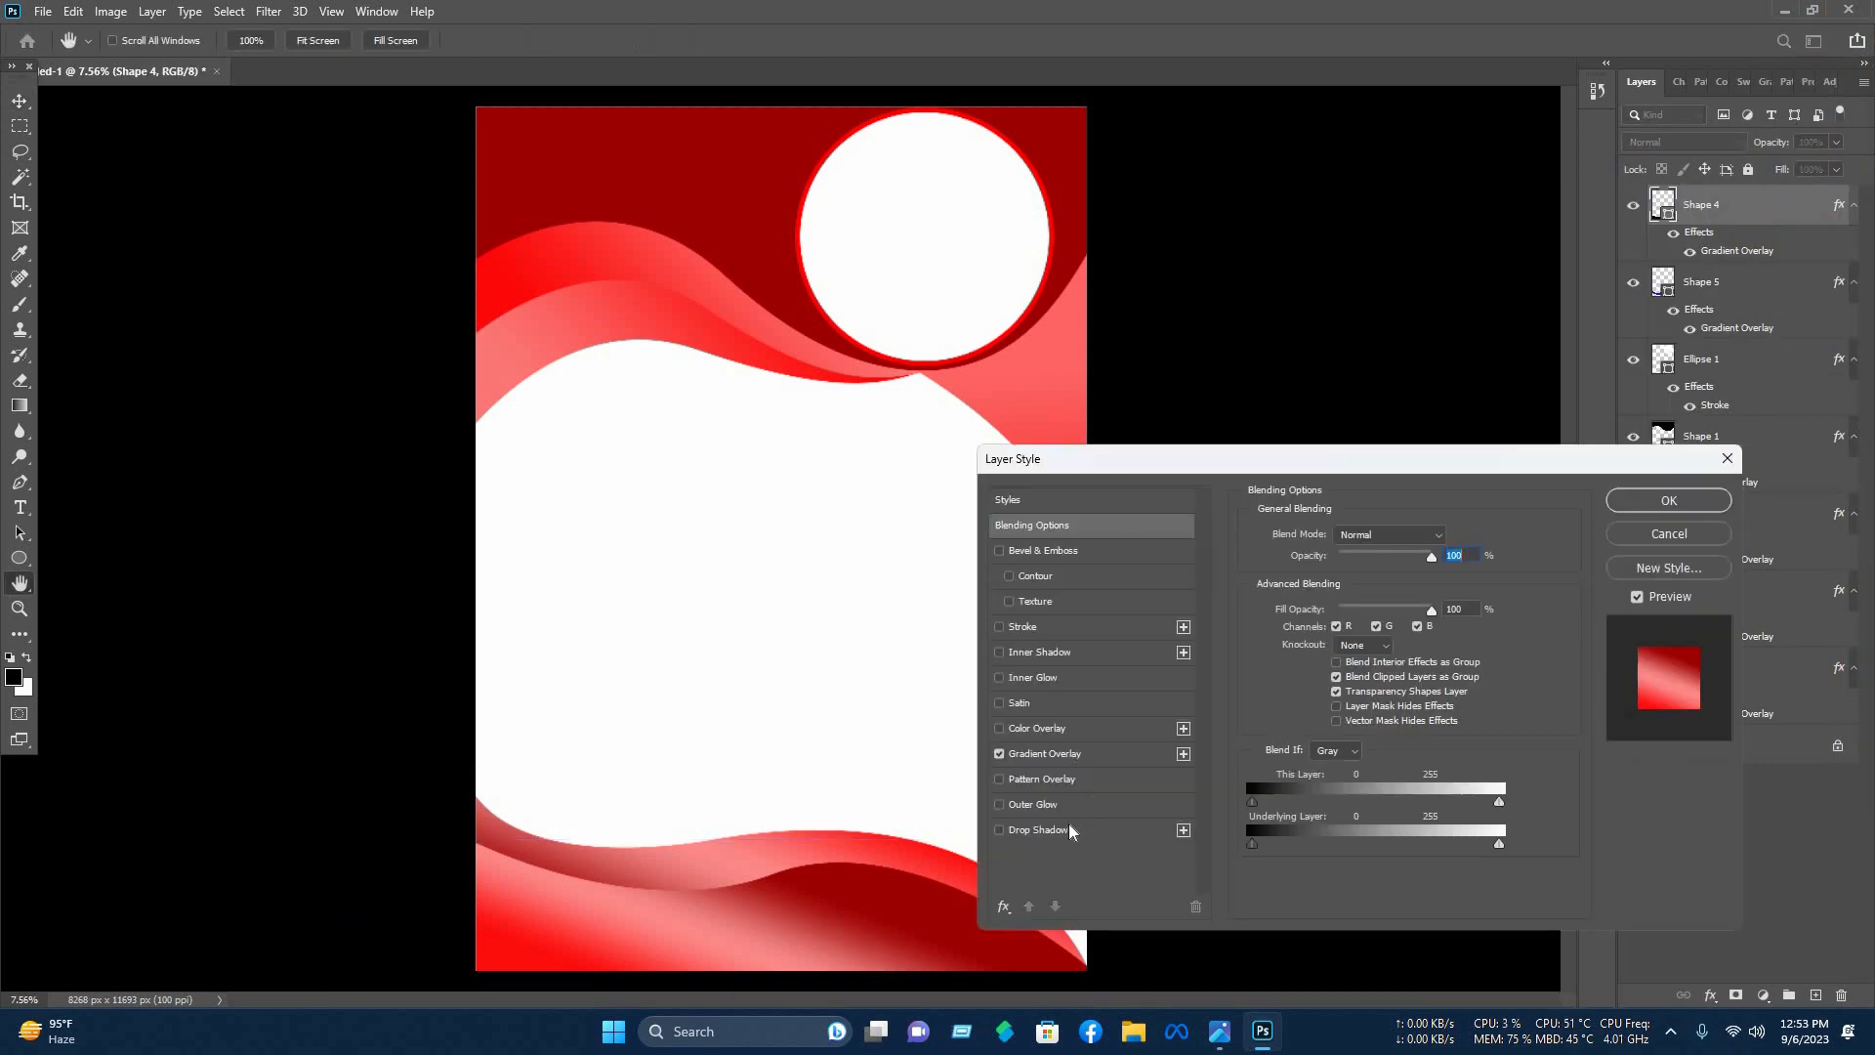
click(1038, 829)
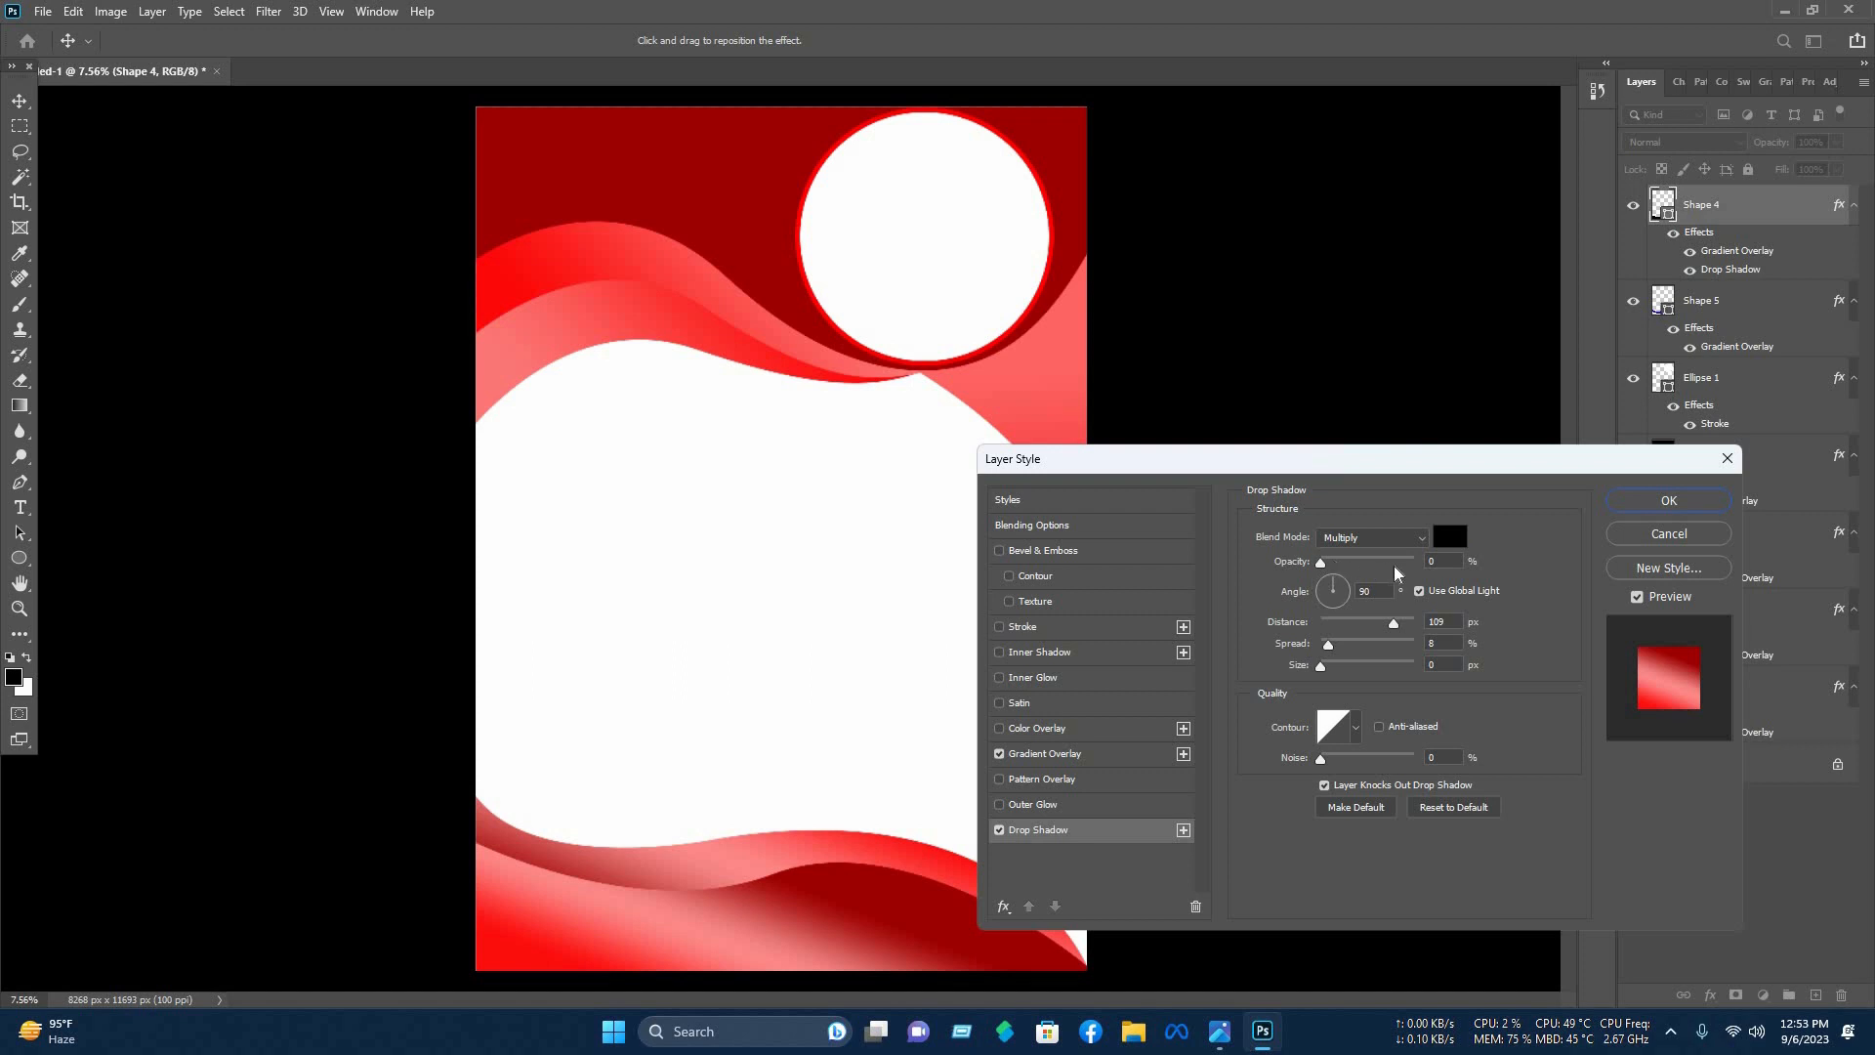
drag(1452, 569, 1453, 675)
drag(1330, 644, 1393, 638)
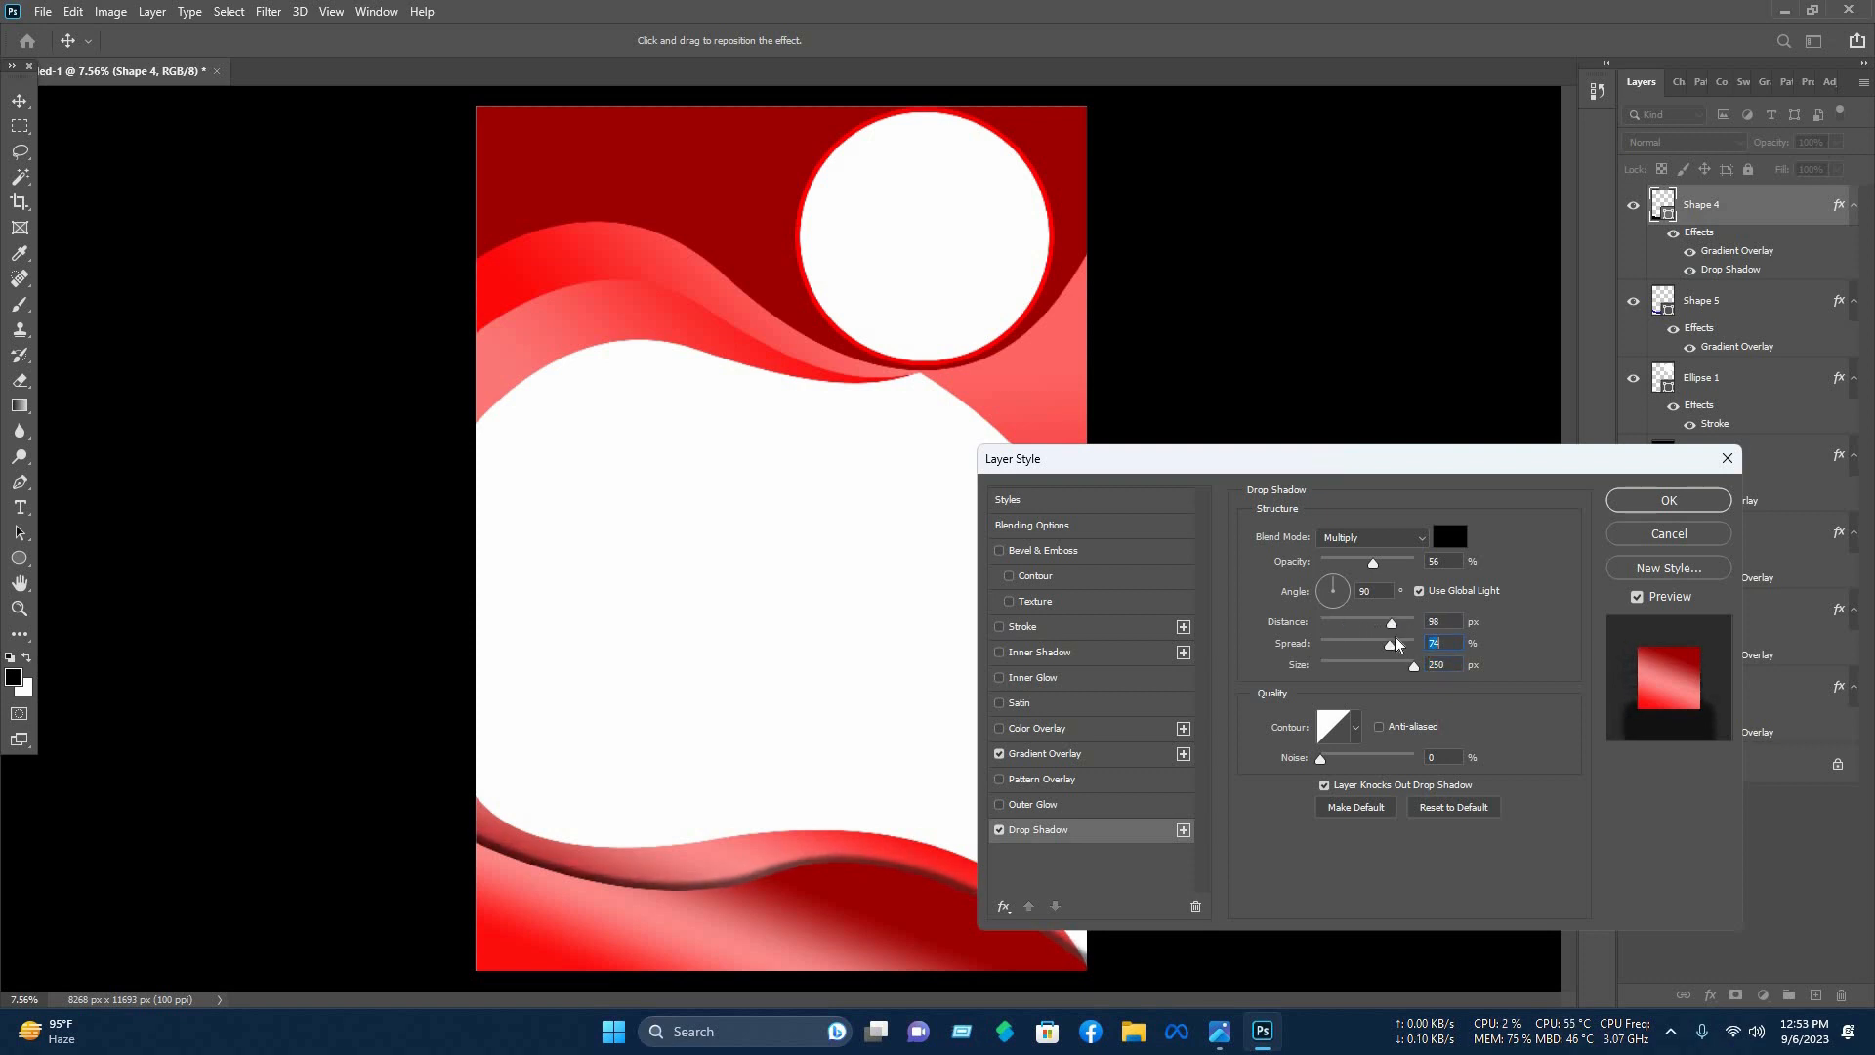
click(1668, 500)
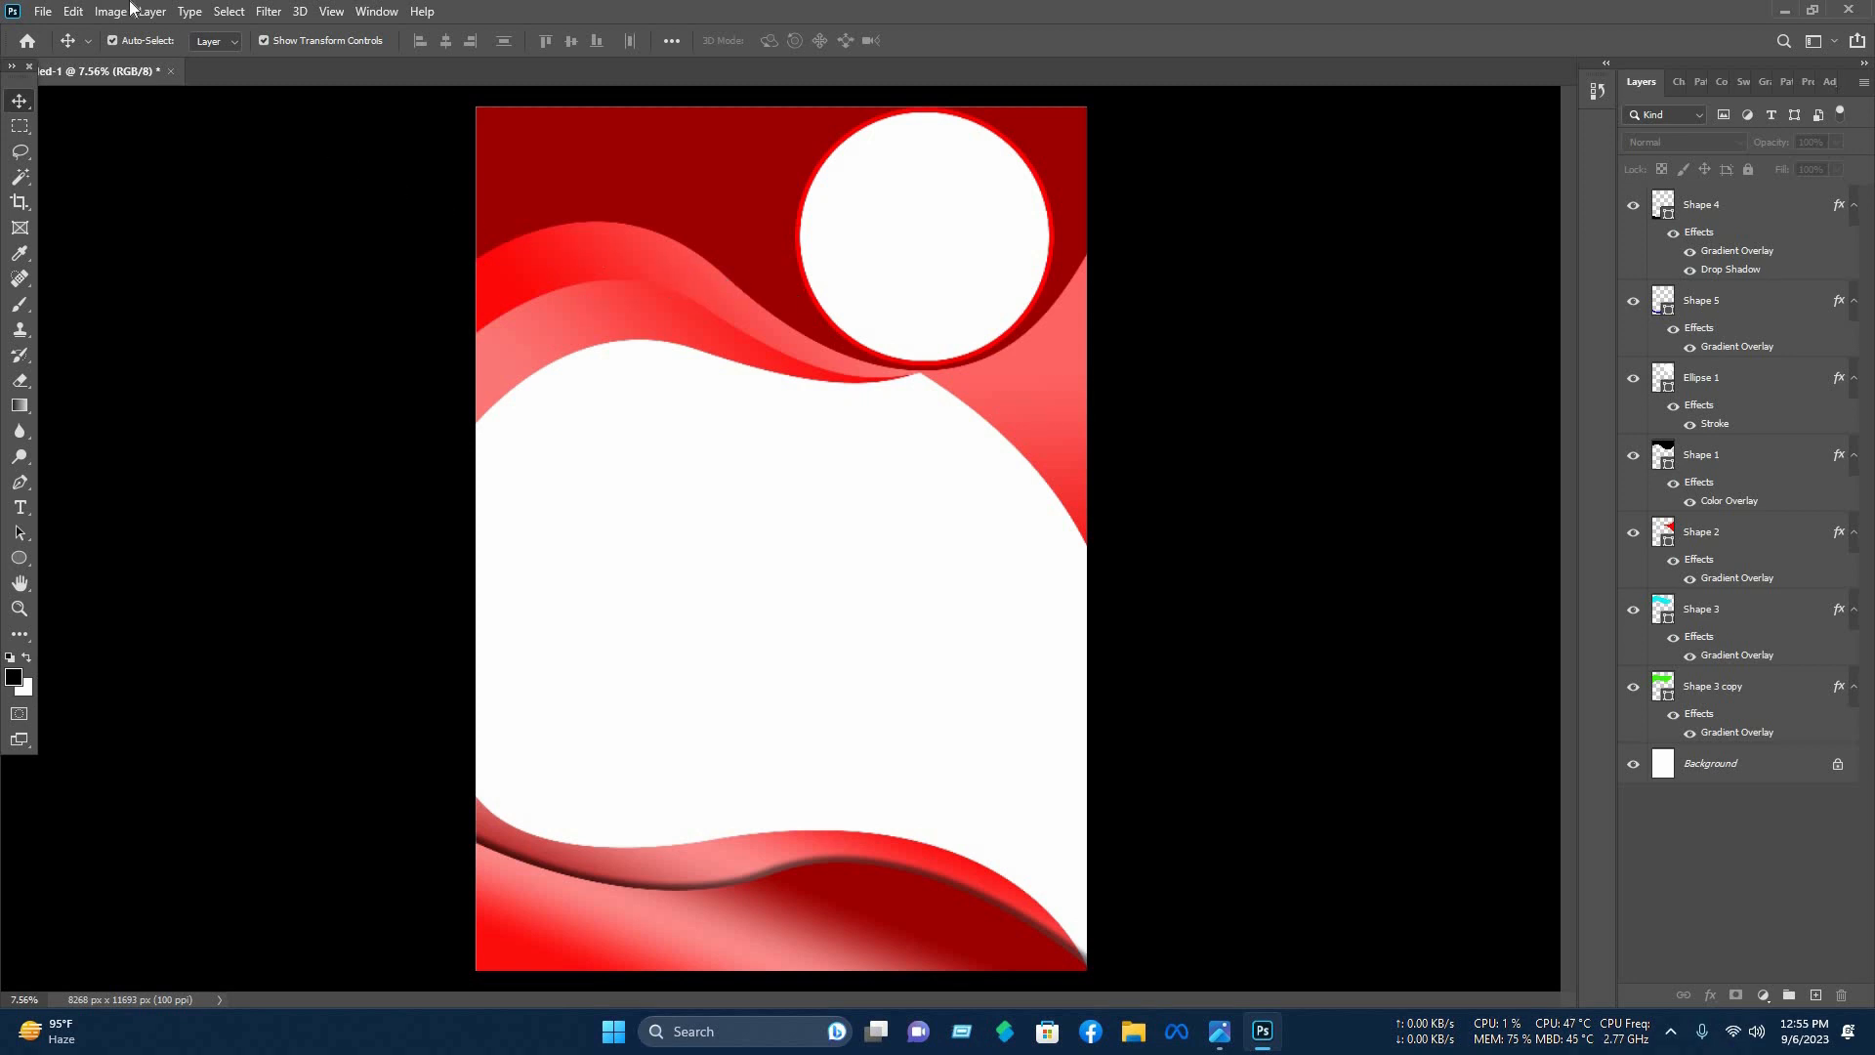
Open the building photo cf4e0fe4a26e96cd982744baf7d67e58.jpg from the Downloads folder.
click(43, 13)
click(63, 50)
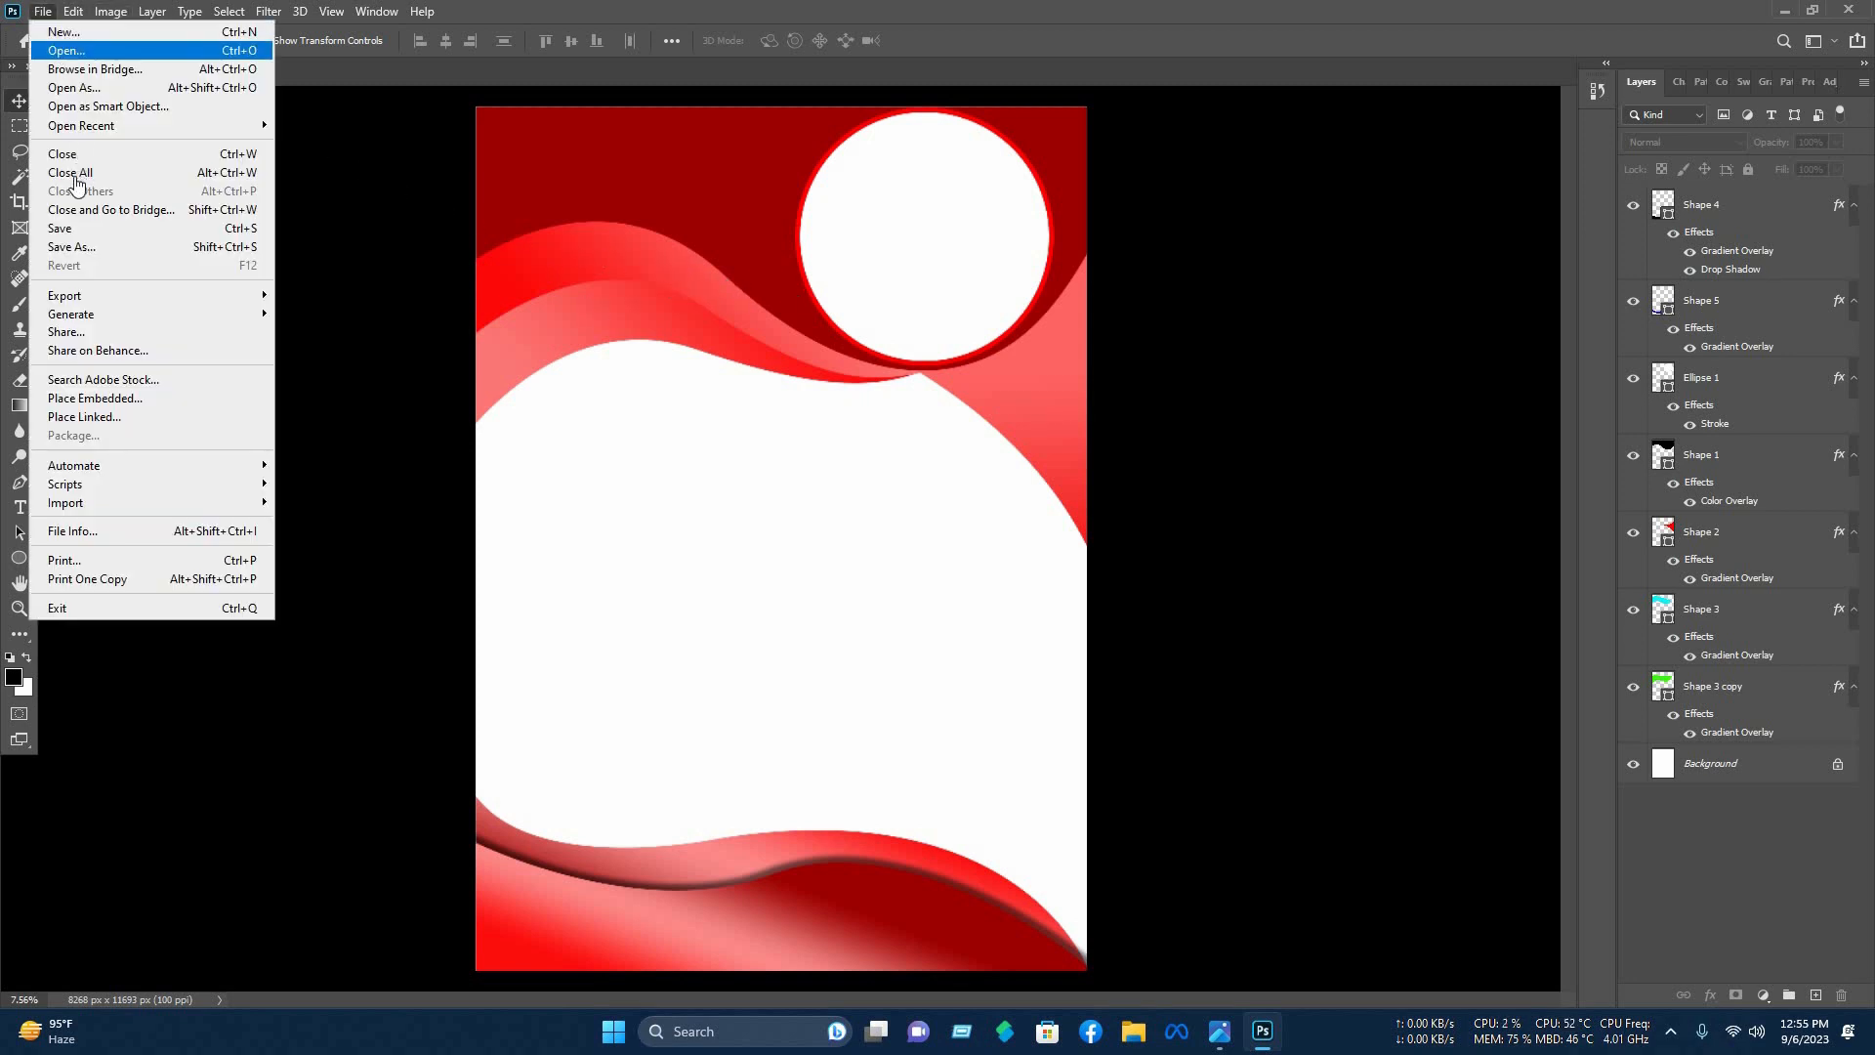
scroll(77, 190, up, 3)
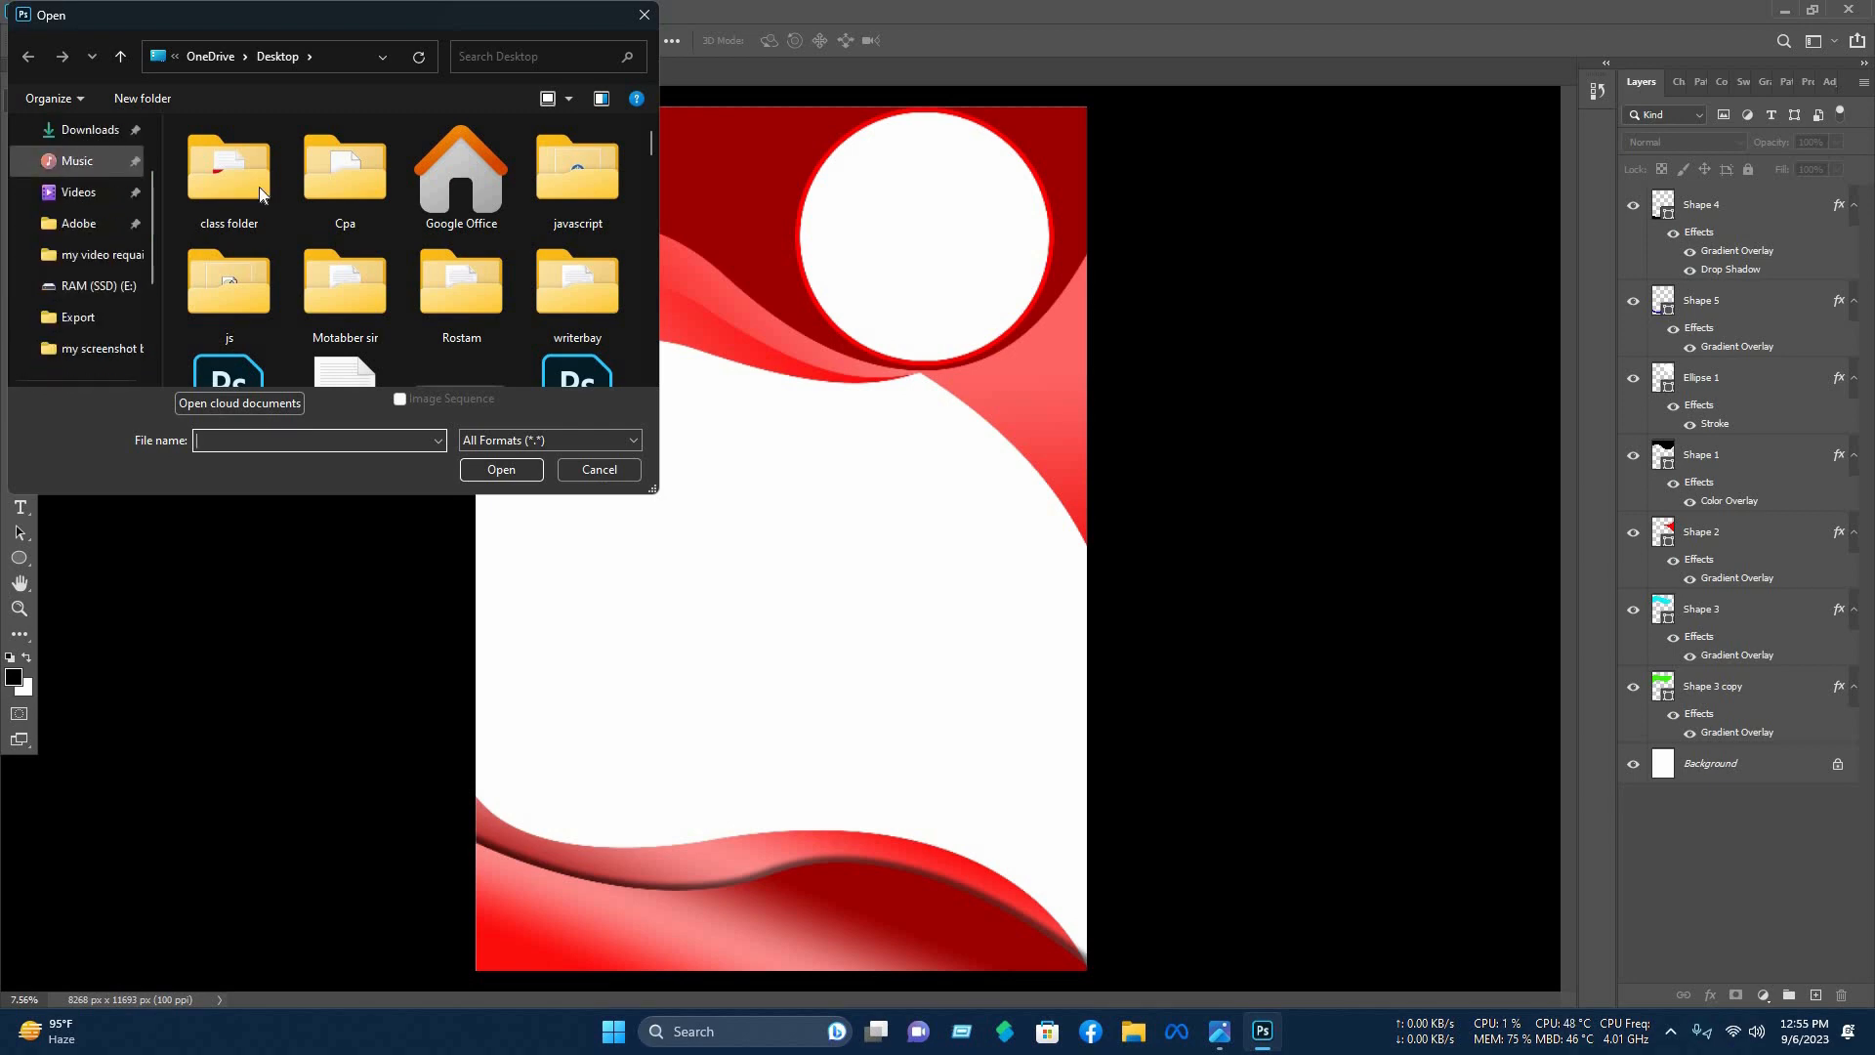
click(83, 130)
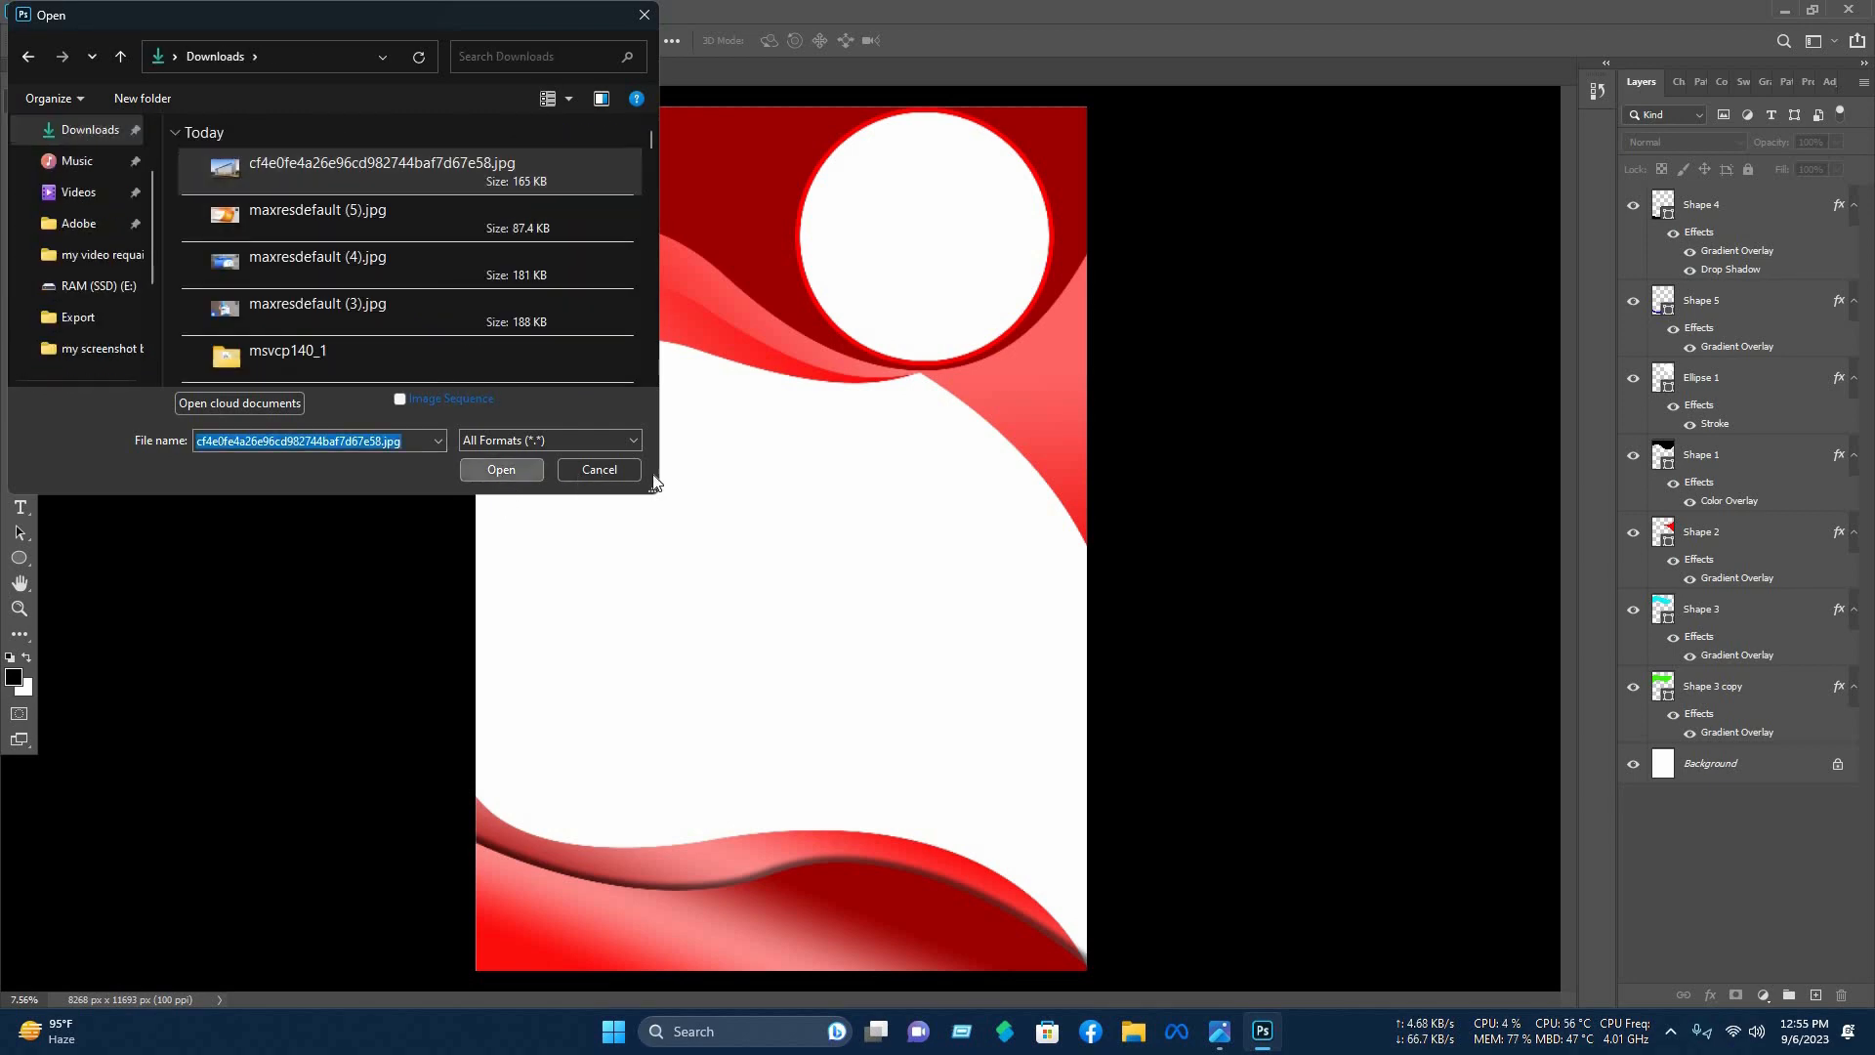
click(500, 471)
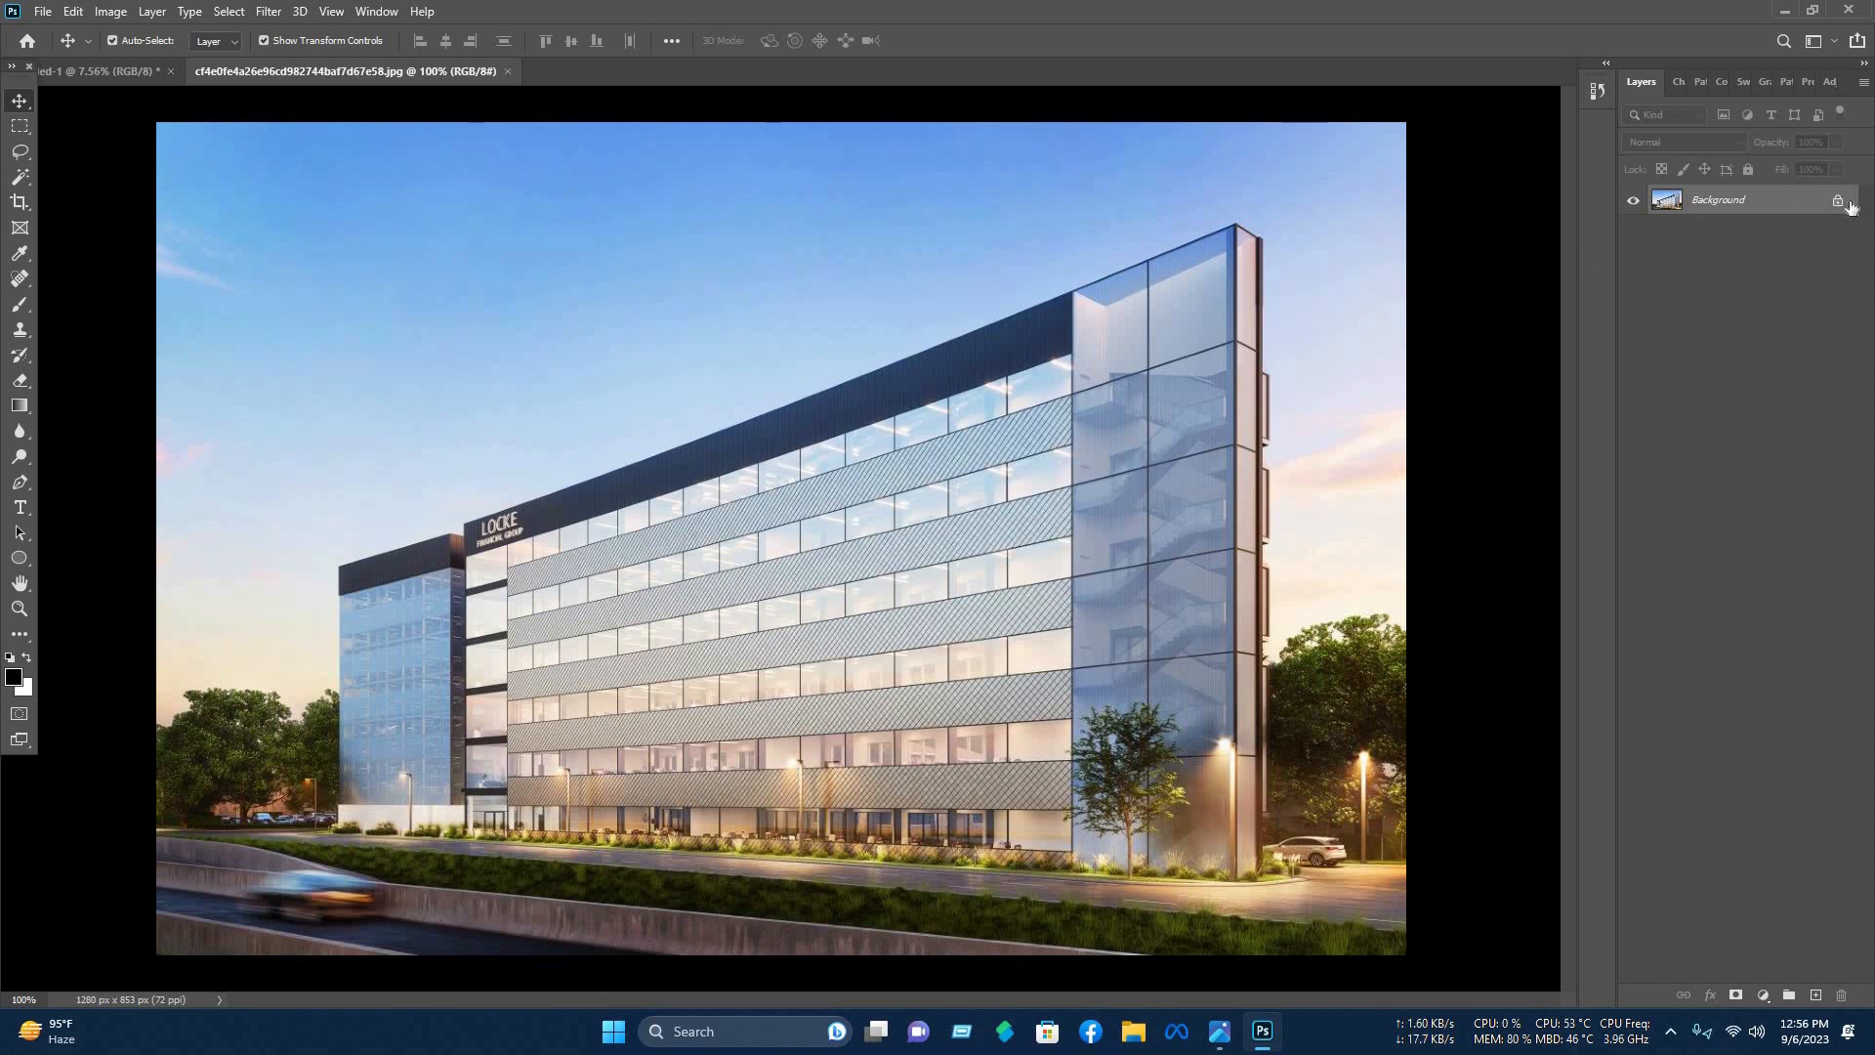
Bring the building photo into the flyer document and enlarge it over the white picture circle.
drag(1192, 506, 879, 283)
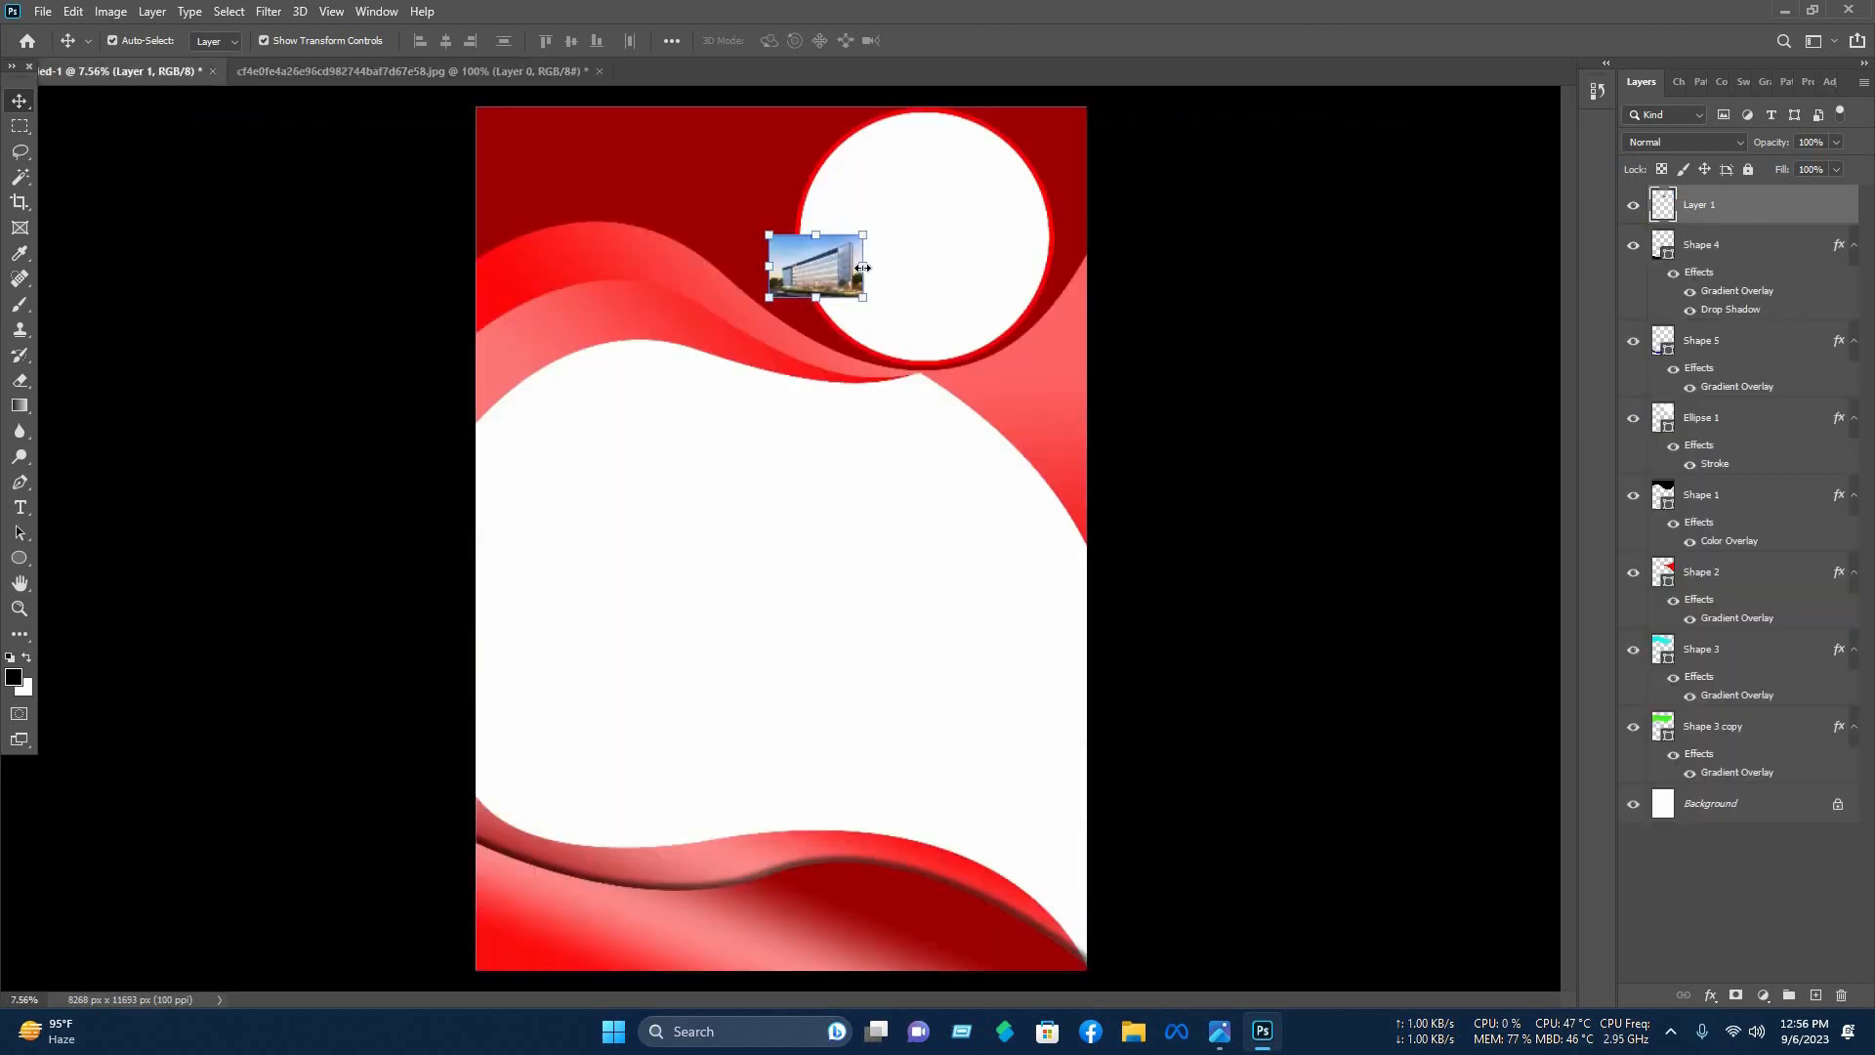
drag(1055, 277, 1109, 289)
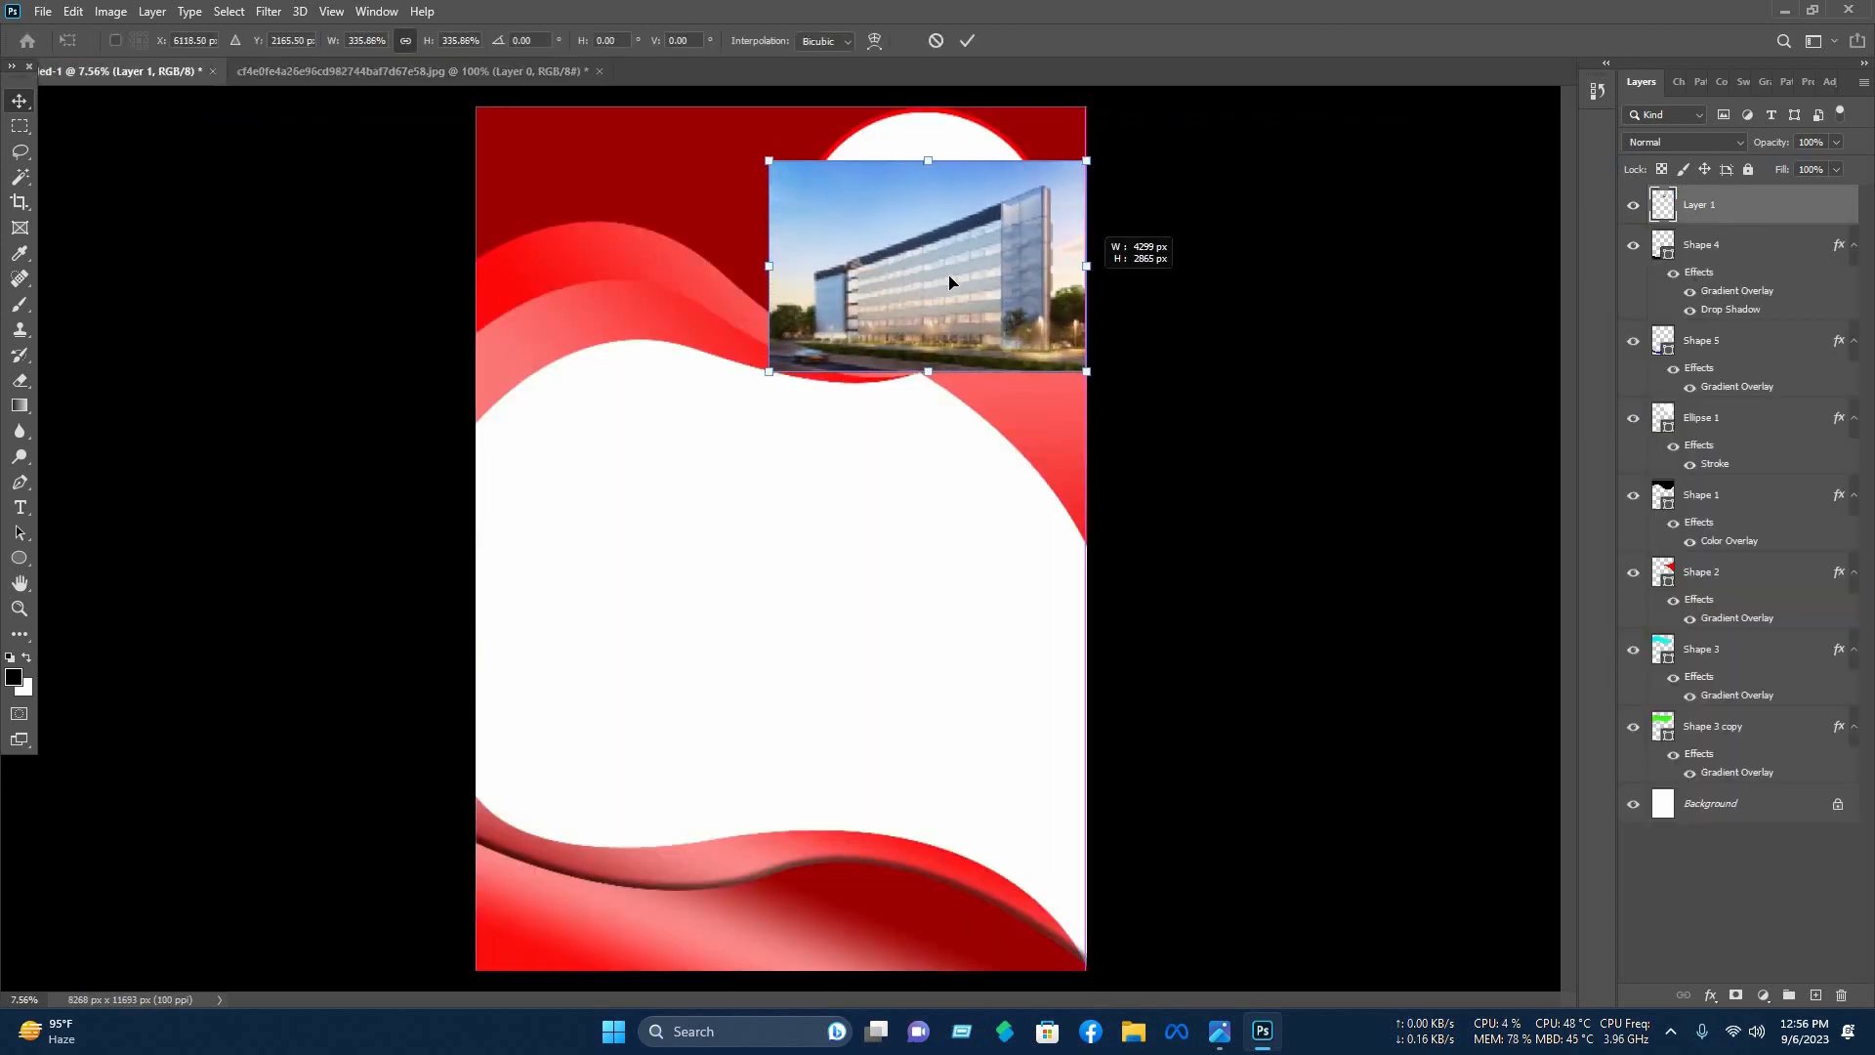
drag(950, 284, 935, 254)
key(Return)
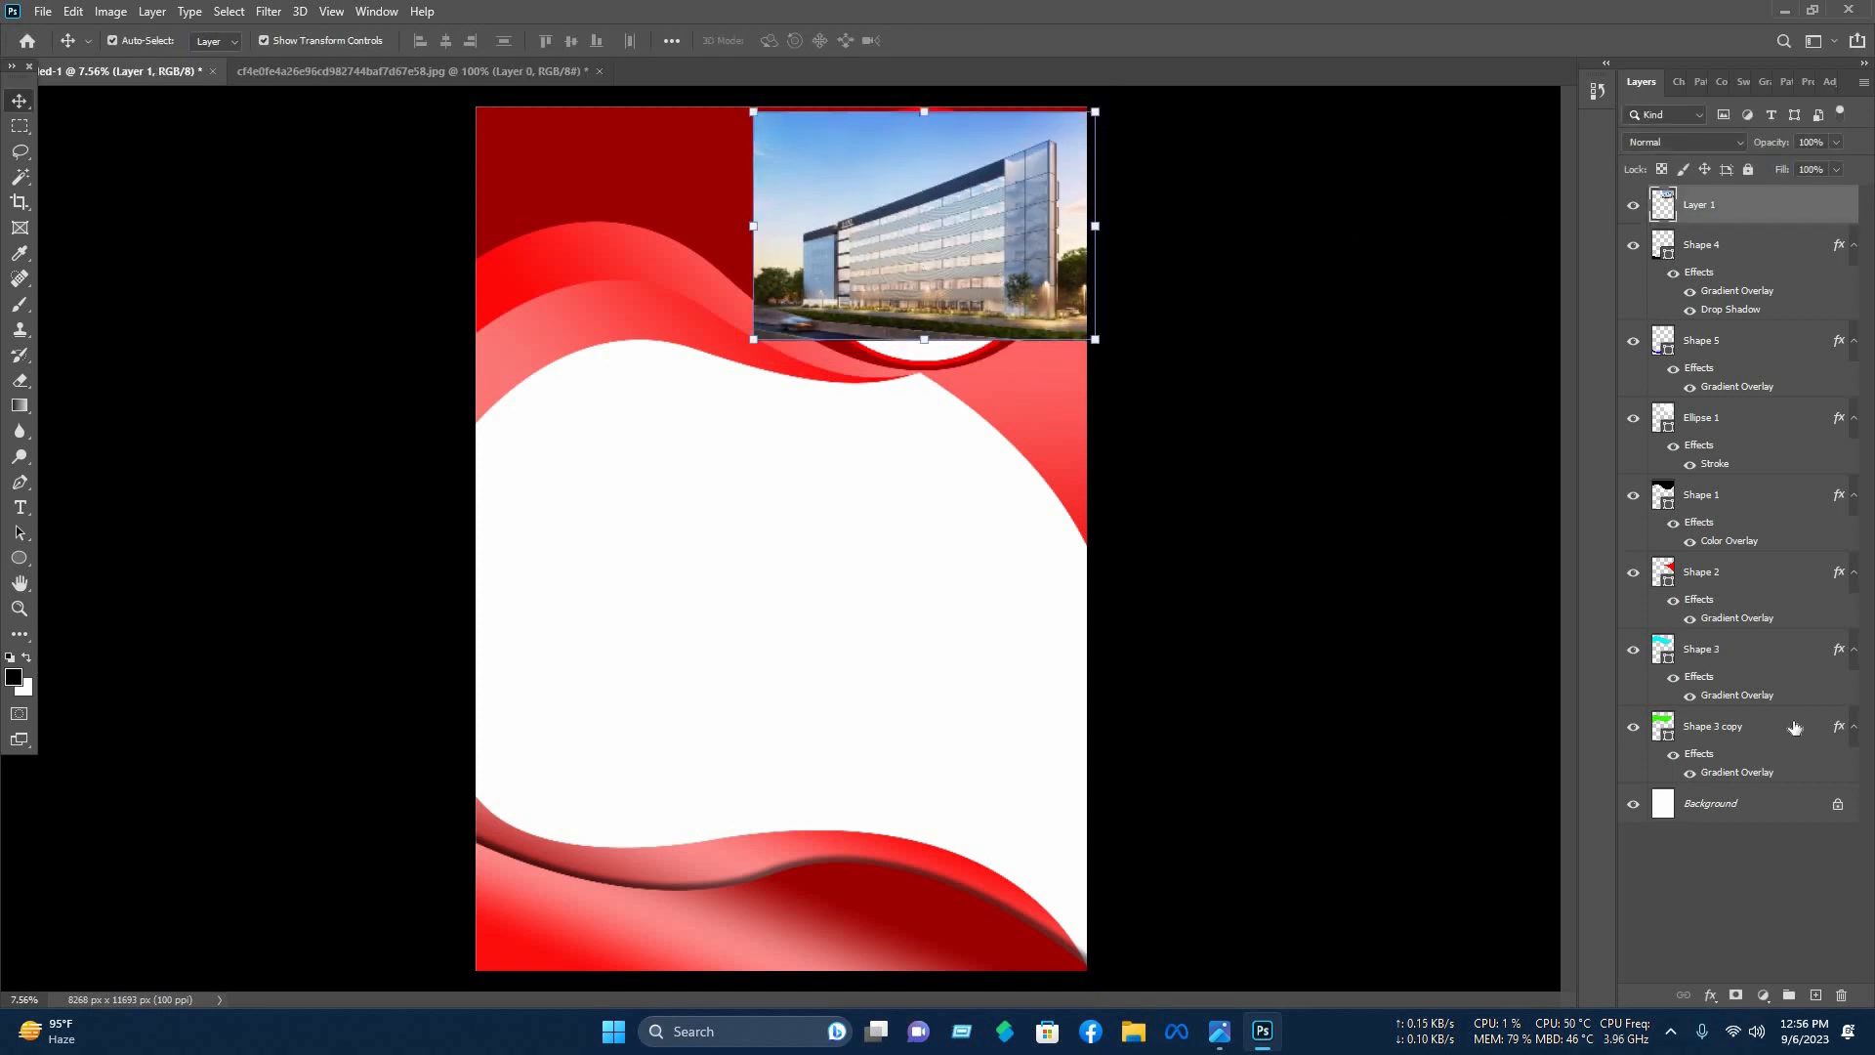
Group the building photo layer with Ellipse 1 and clip the photo to the circle with a clipping mask.
ctrl+click(1729, 421)
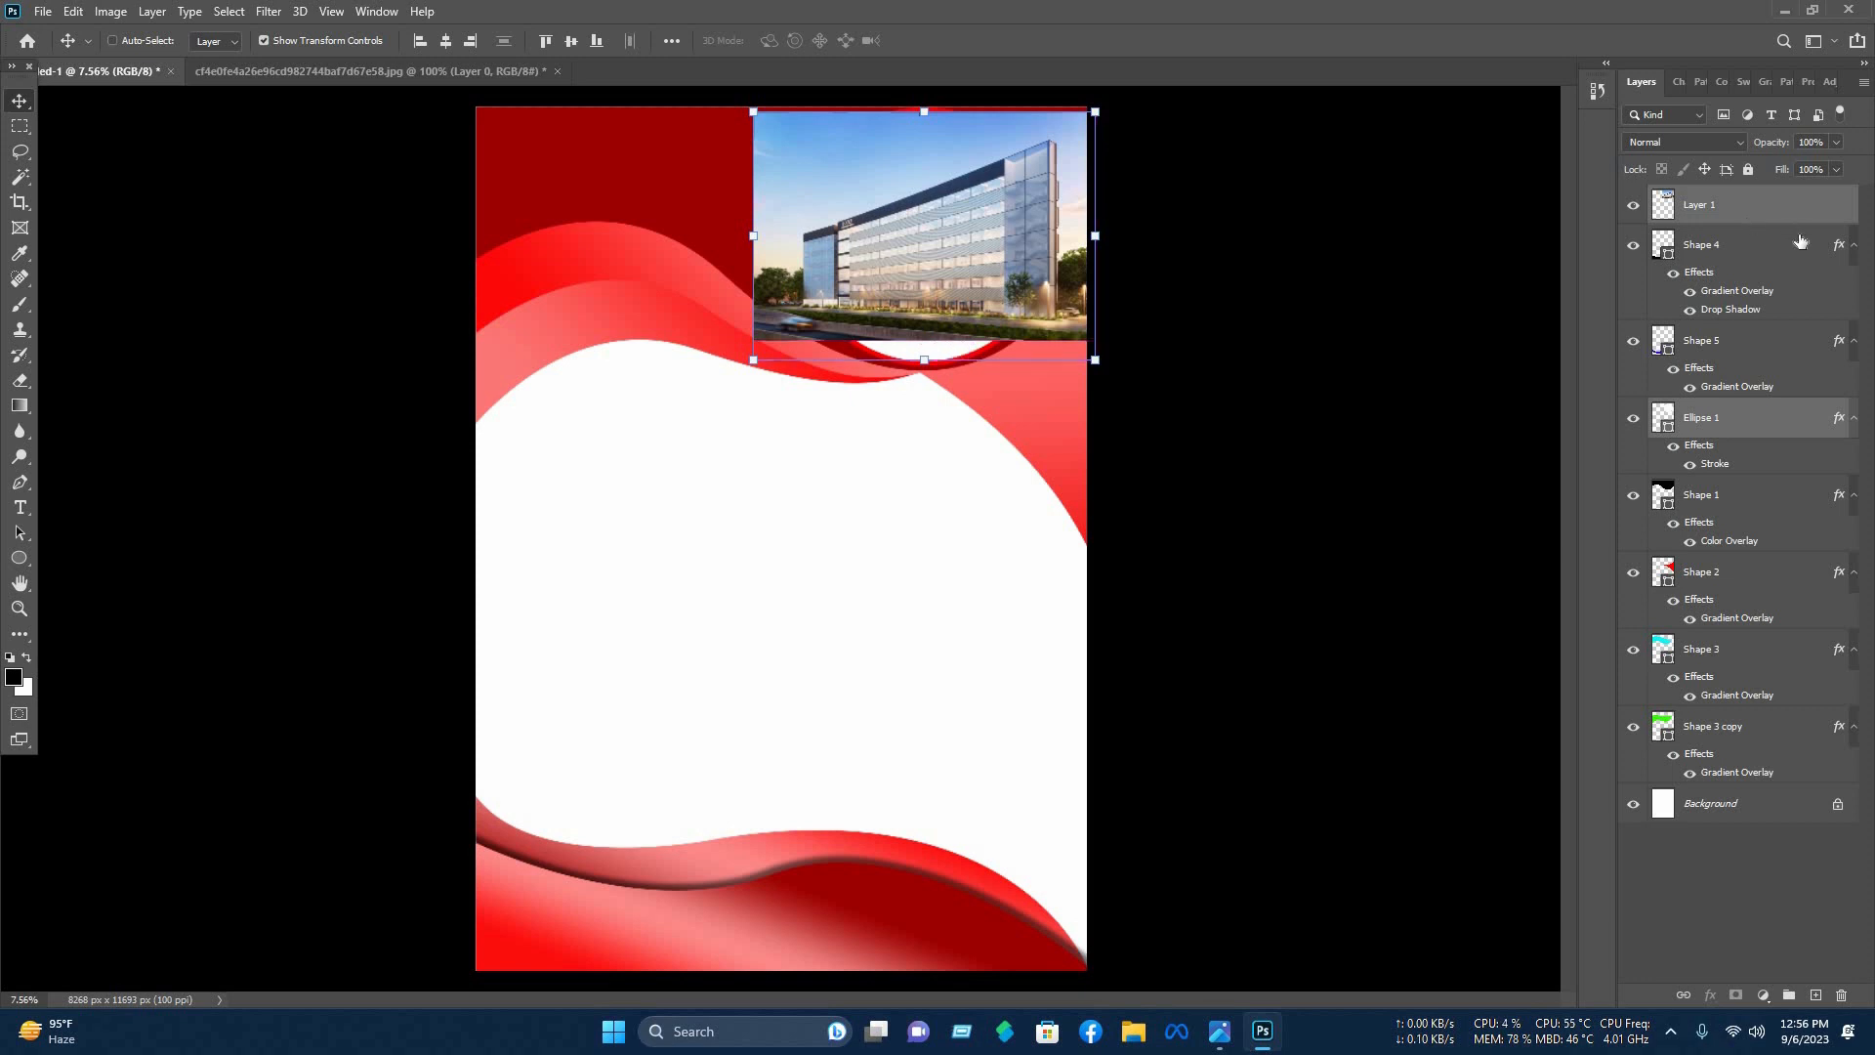
key(ctrl+g)
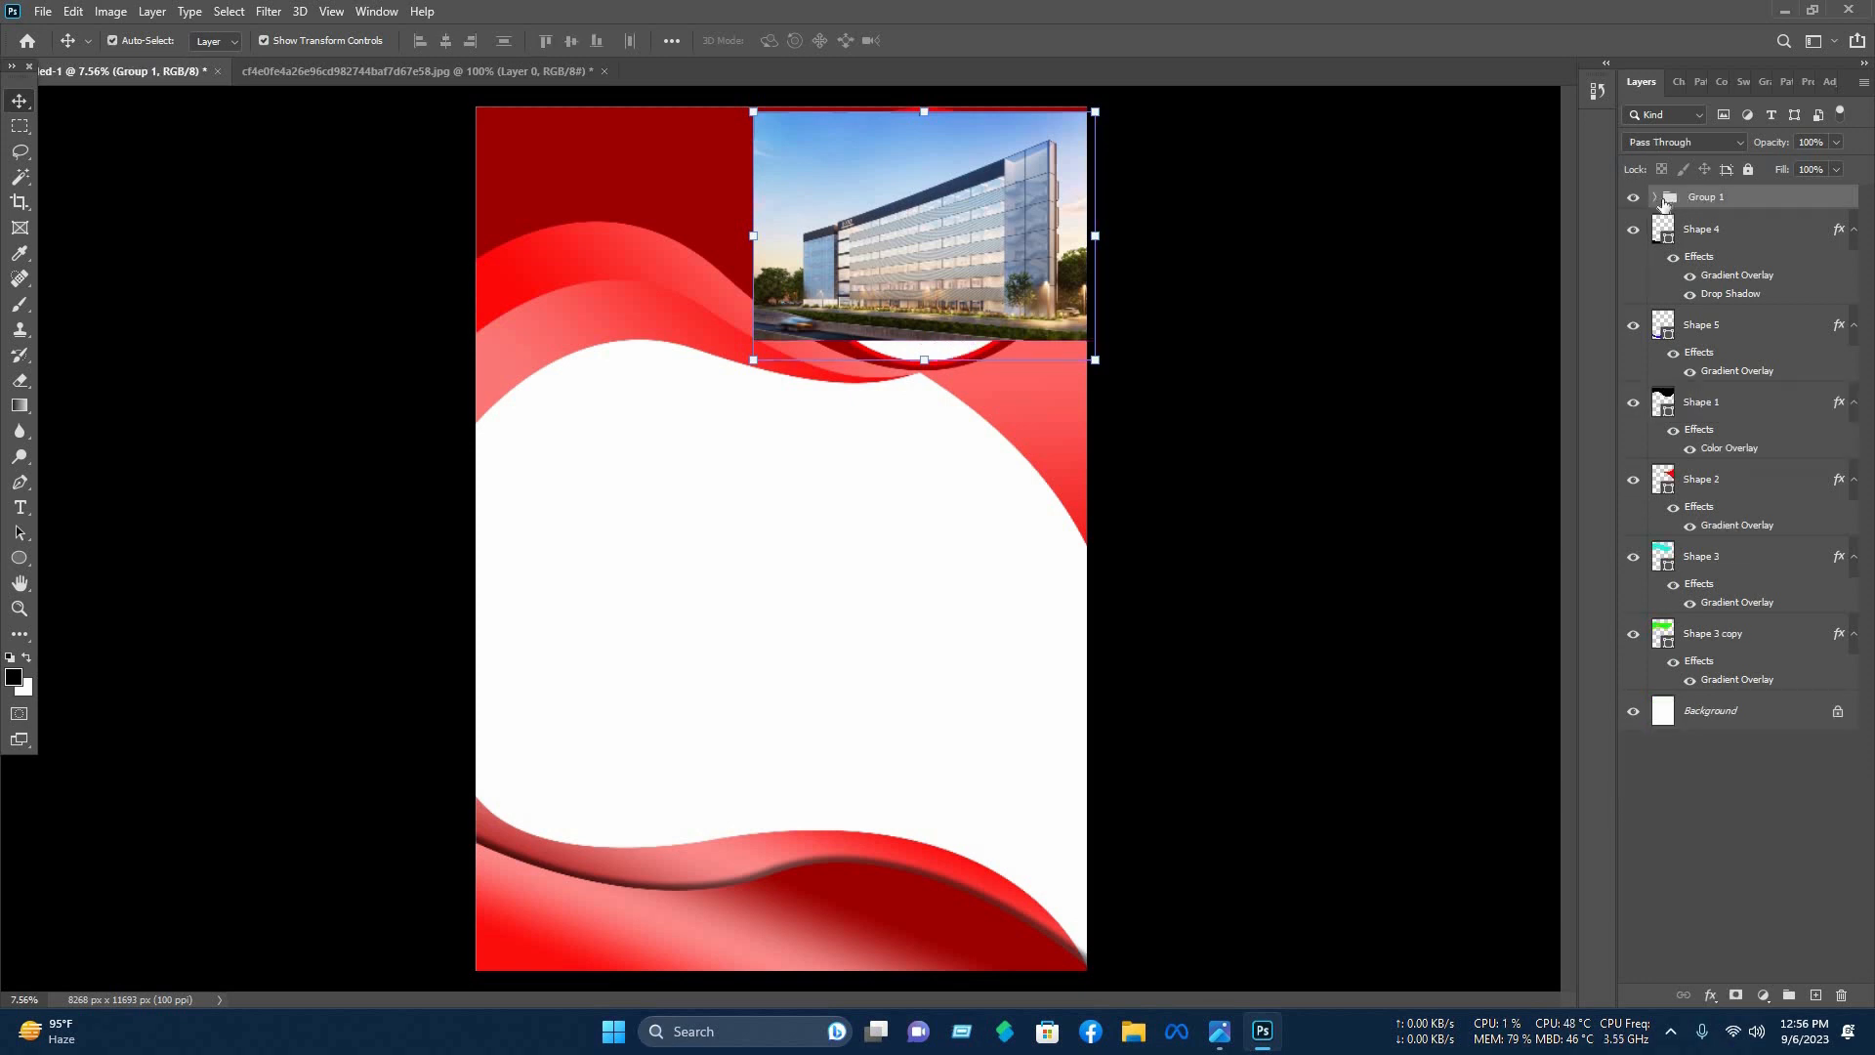
click(1654, 198)
click(1686, 280)
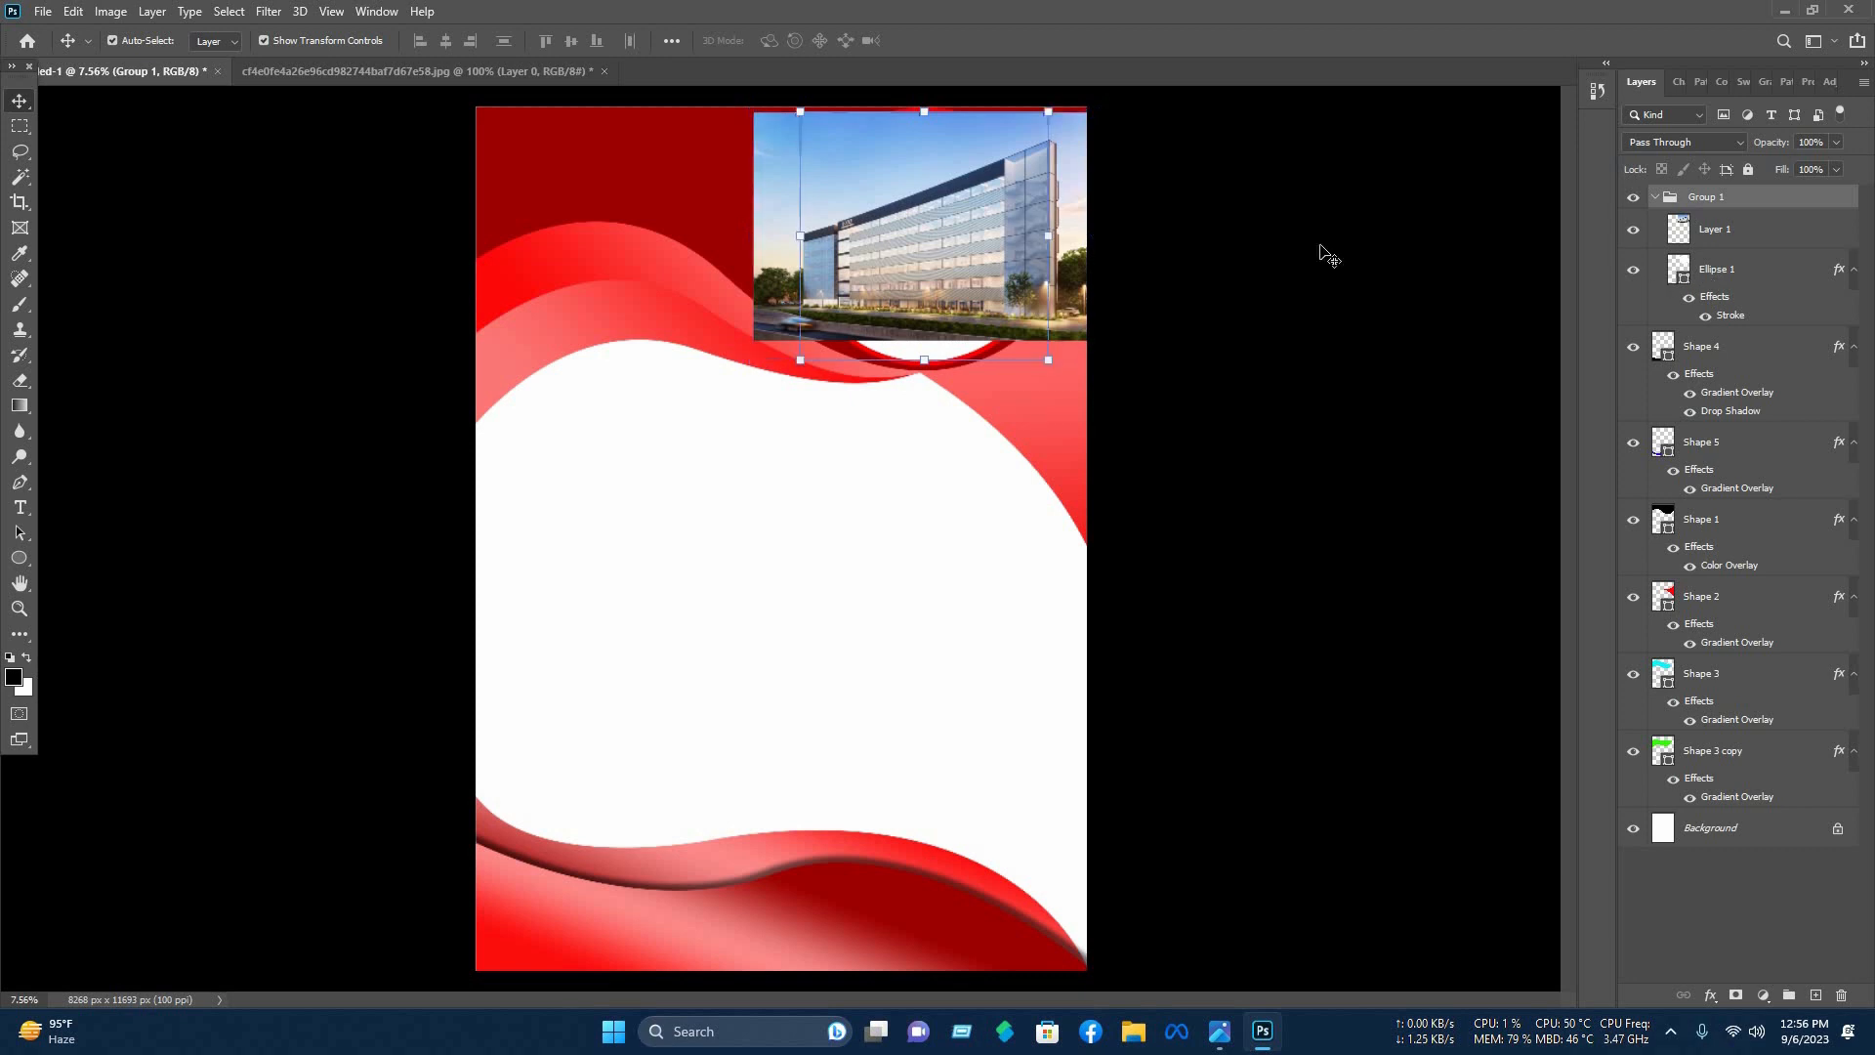
click(1726, 233)
right_click(1725, 233)
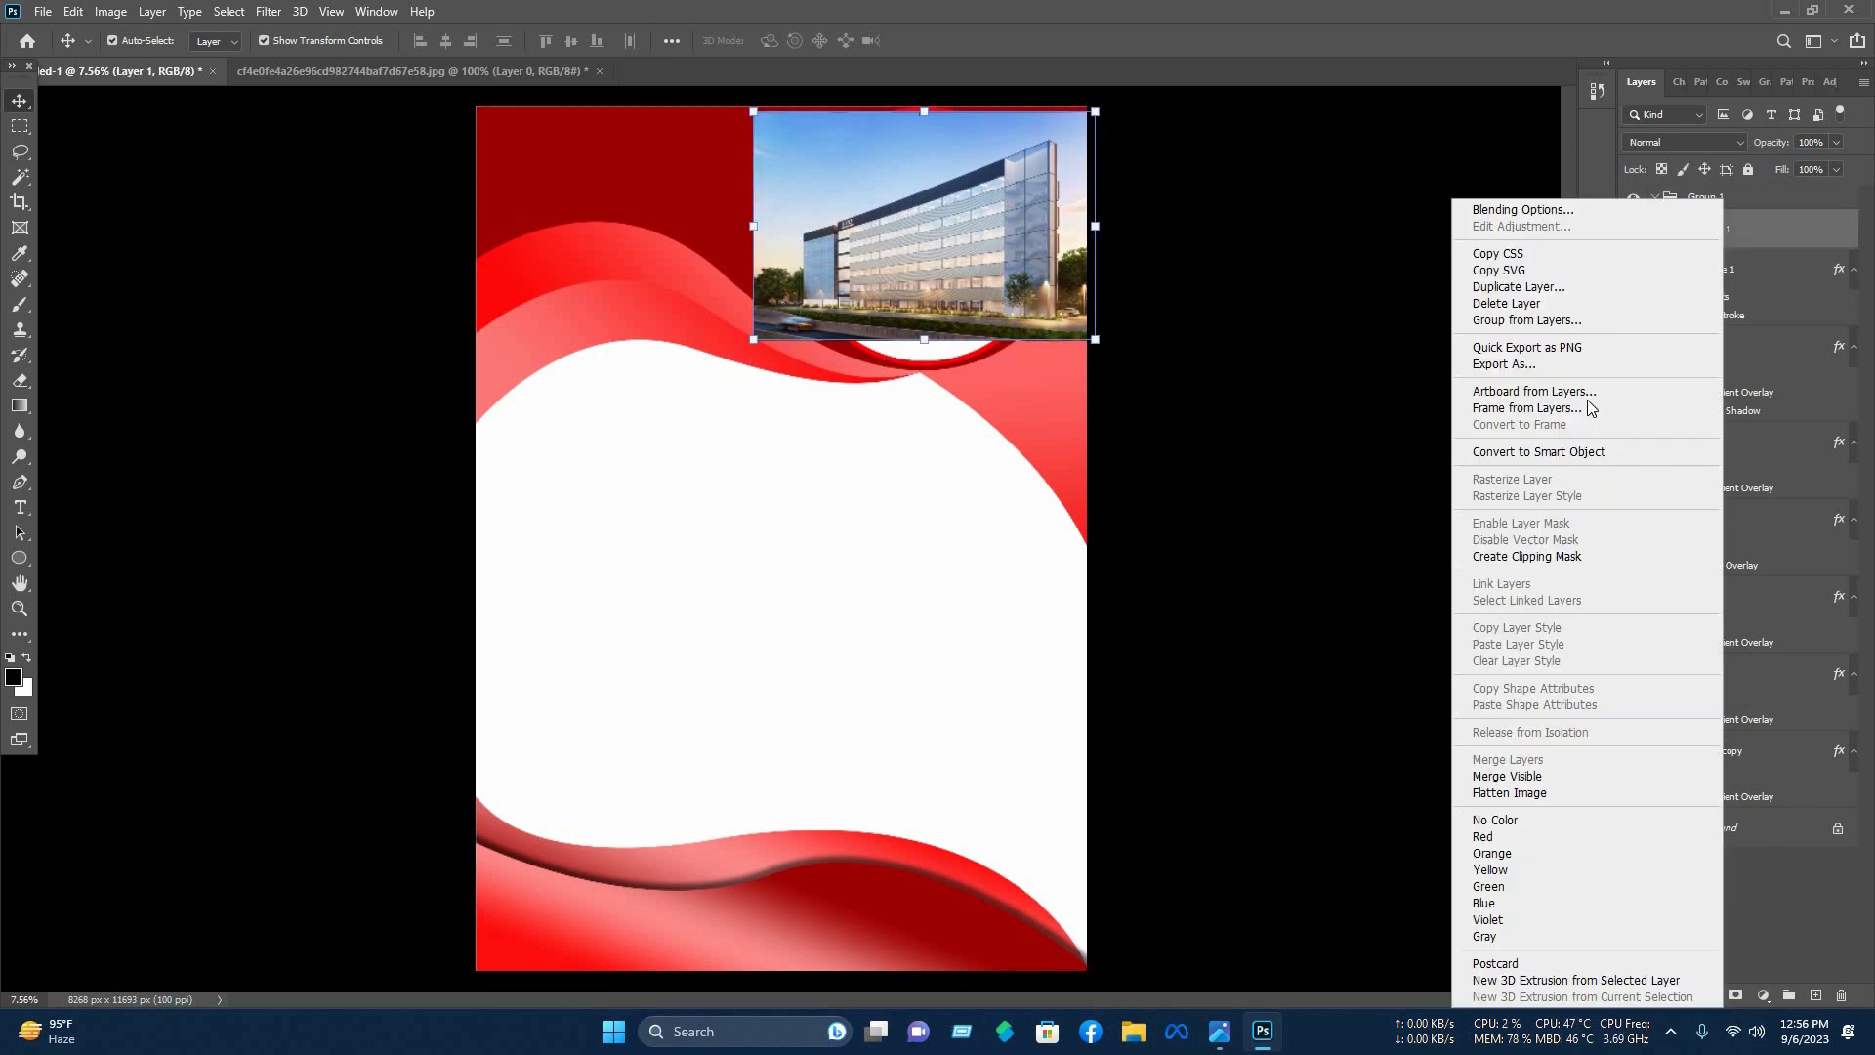
click(1537, 556)
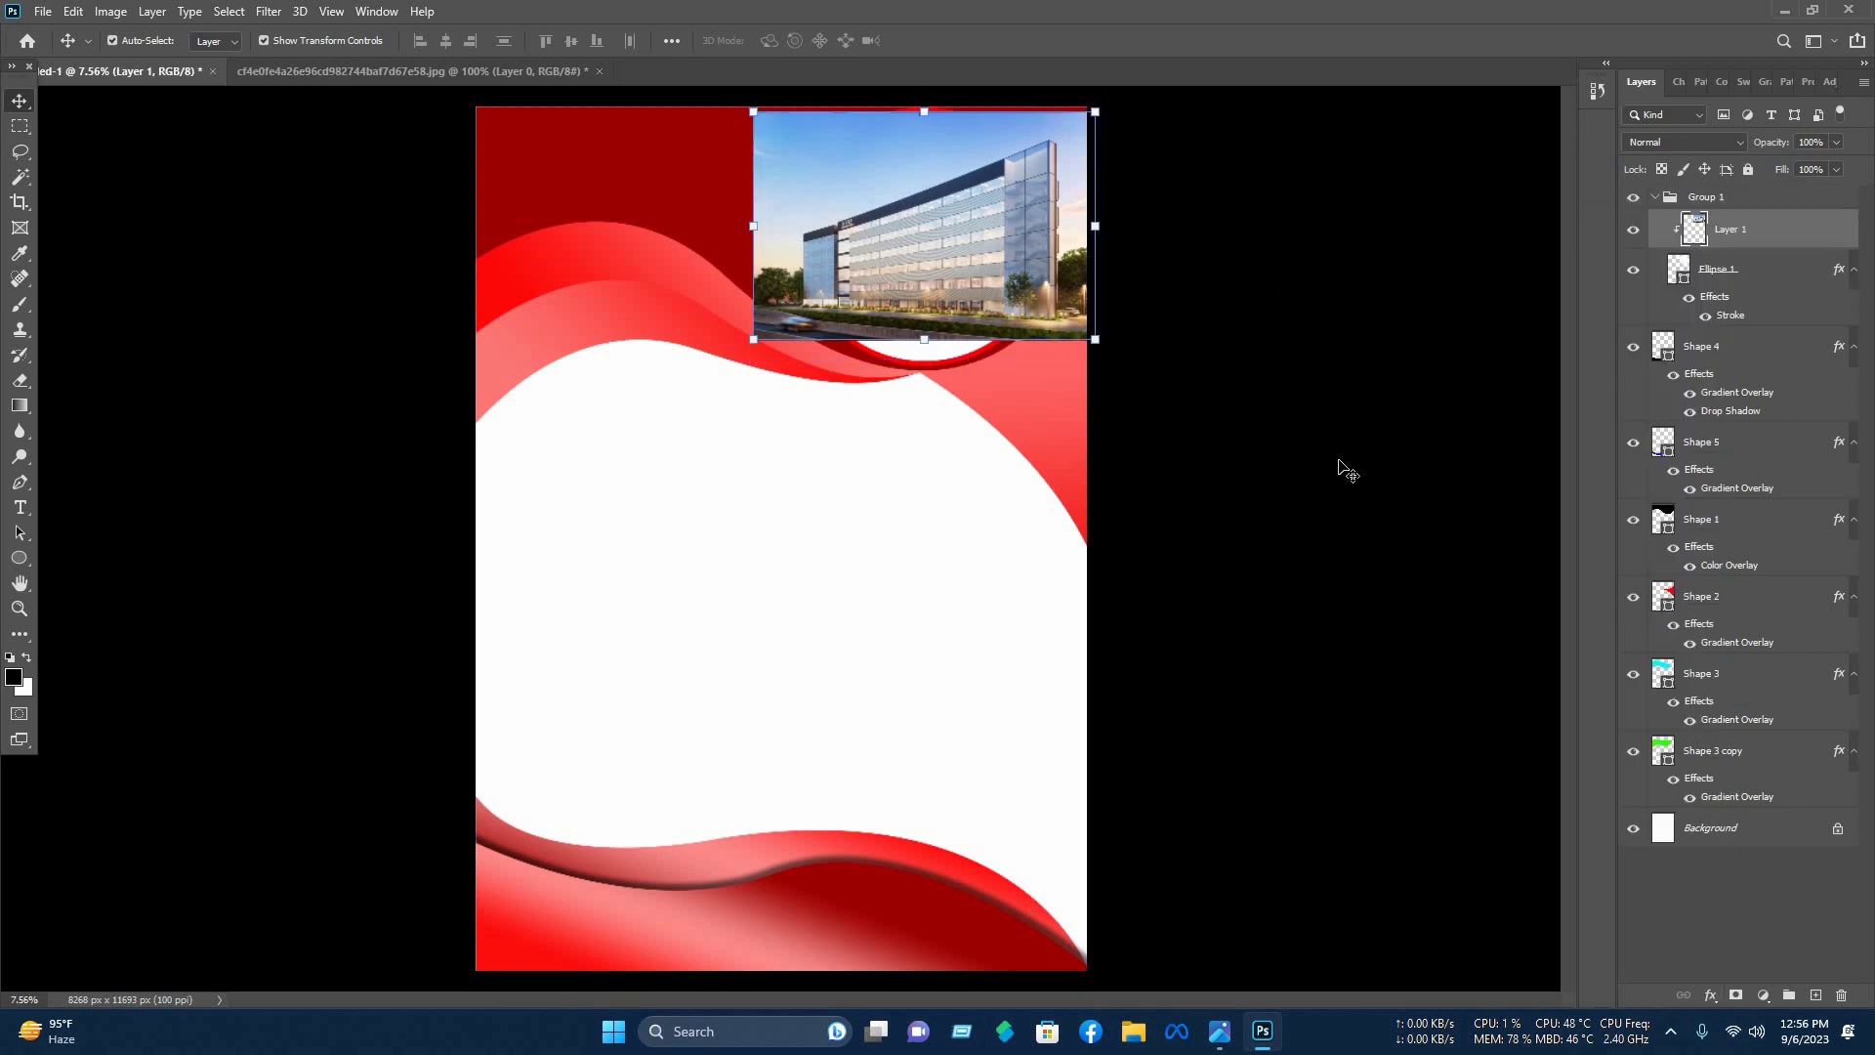
Resize and reposition the clipped building photo so that the building fits inside the circle, and apply the transform.
mouse_move(924, 290)
mouse_down()
mouse_move(776, 539)
mouse_move(923, 310)
mouse_up()
drag(1094, 246, 1145, 243)
drag(1021, 235, 1004, 230)
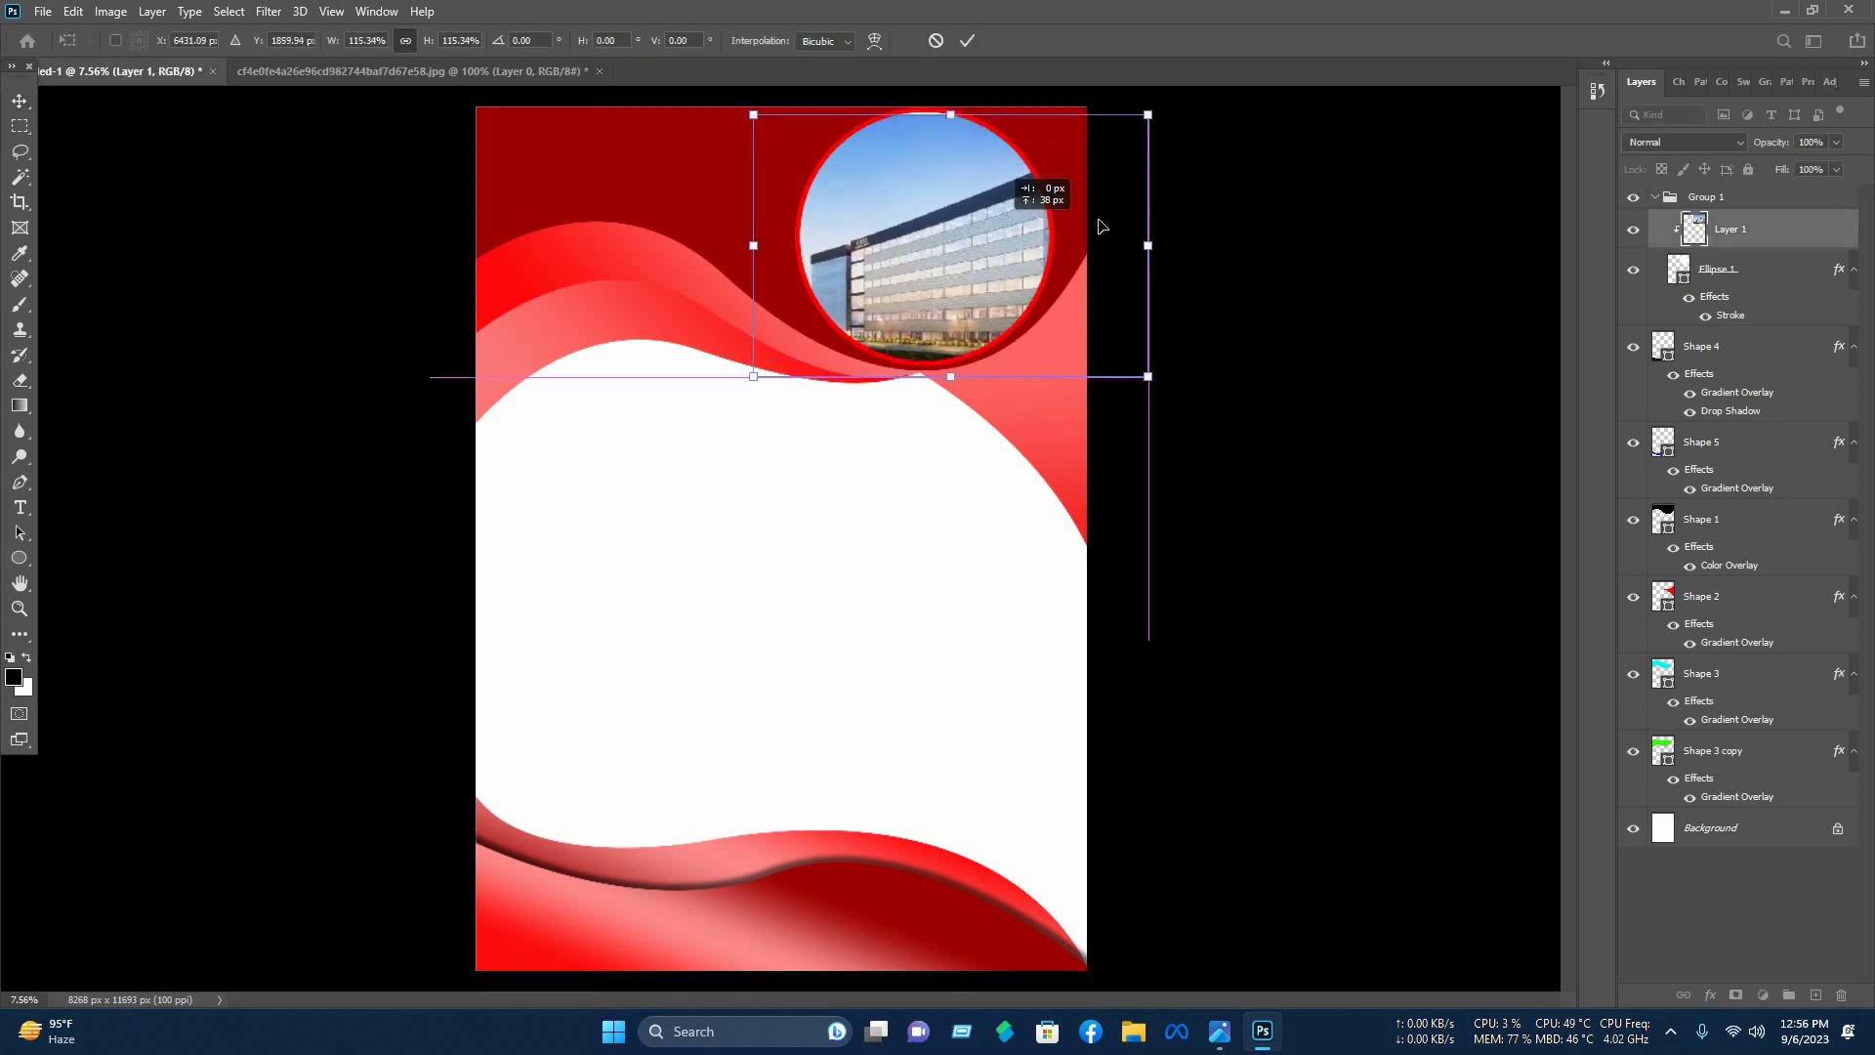
drag(1131, 240, 1060, 240)
drag(893, 234, 899, 225)
drag(743, 234, 792, 240)
drag(928, 101, 928, 106)
click(968, 41)
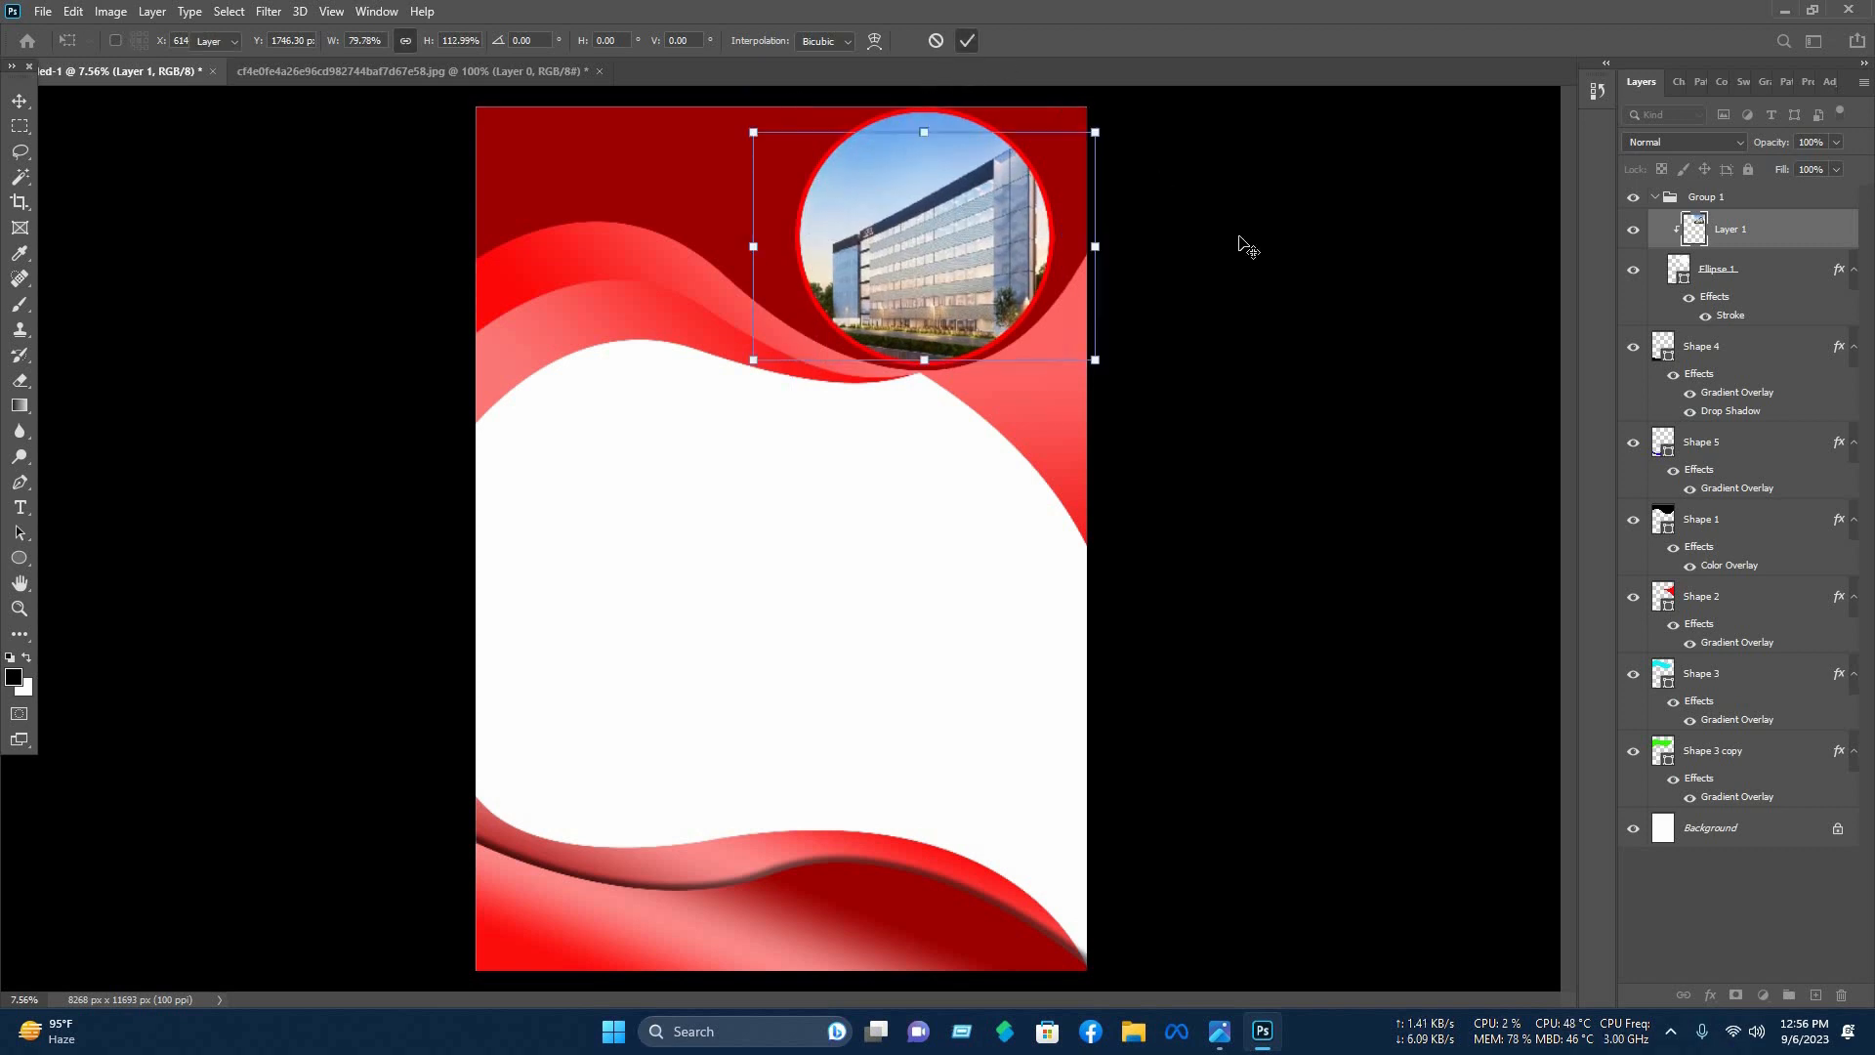
click(1238, 239)
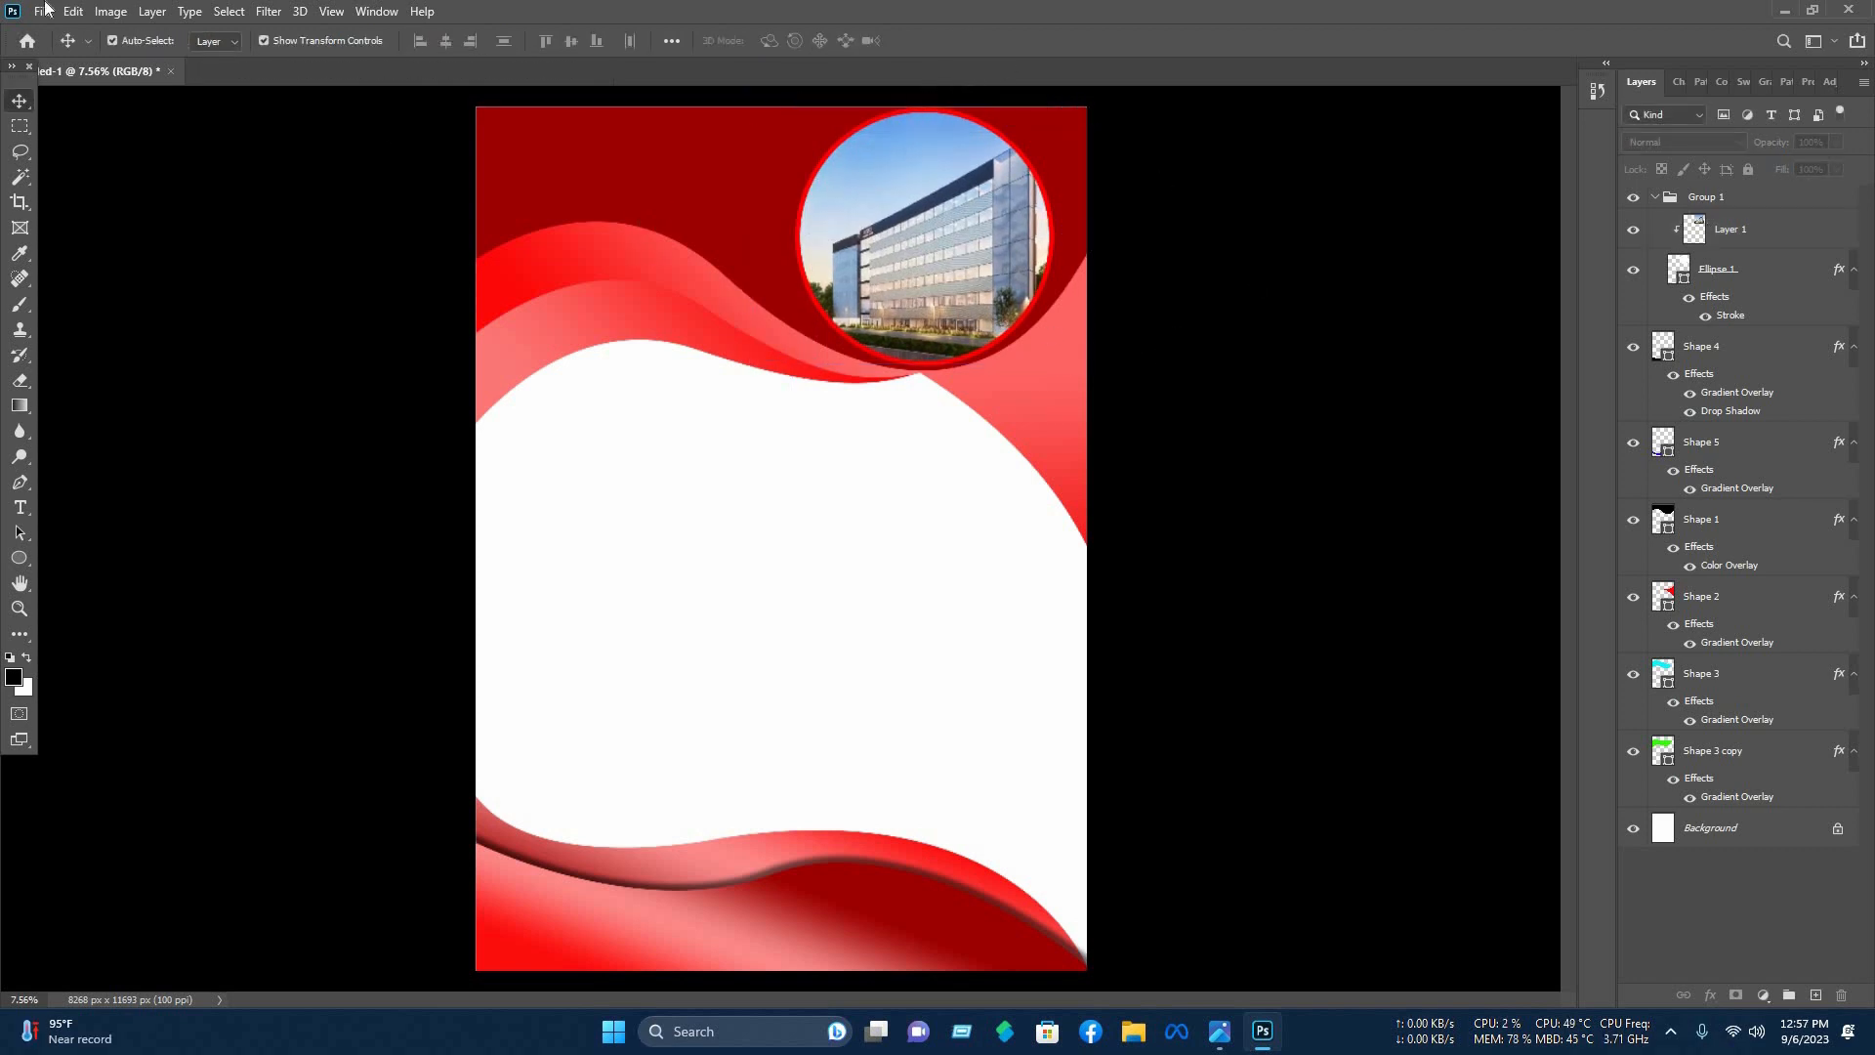
click(43, 11)
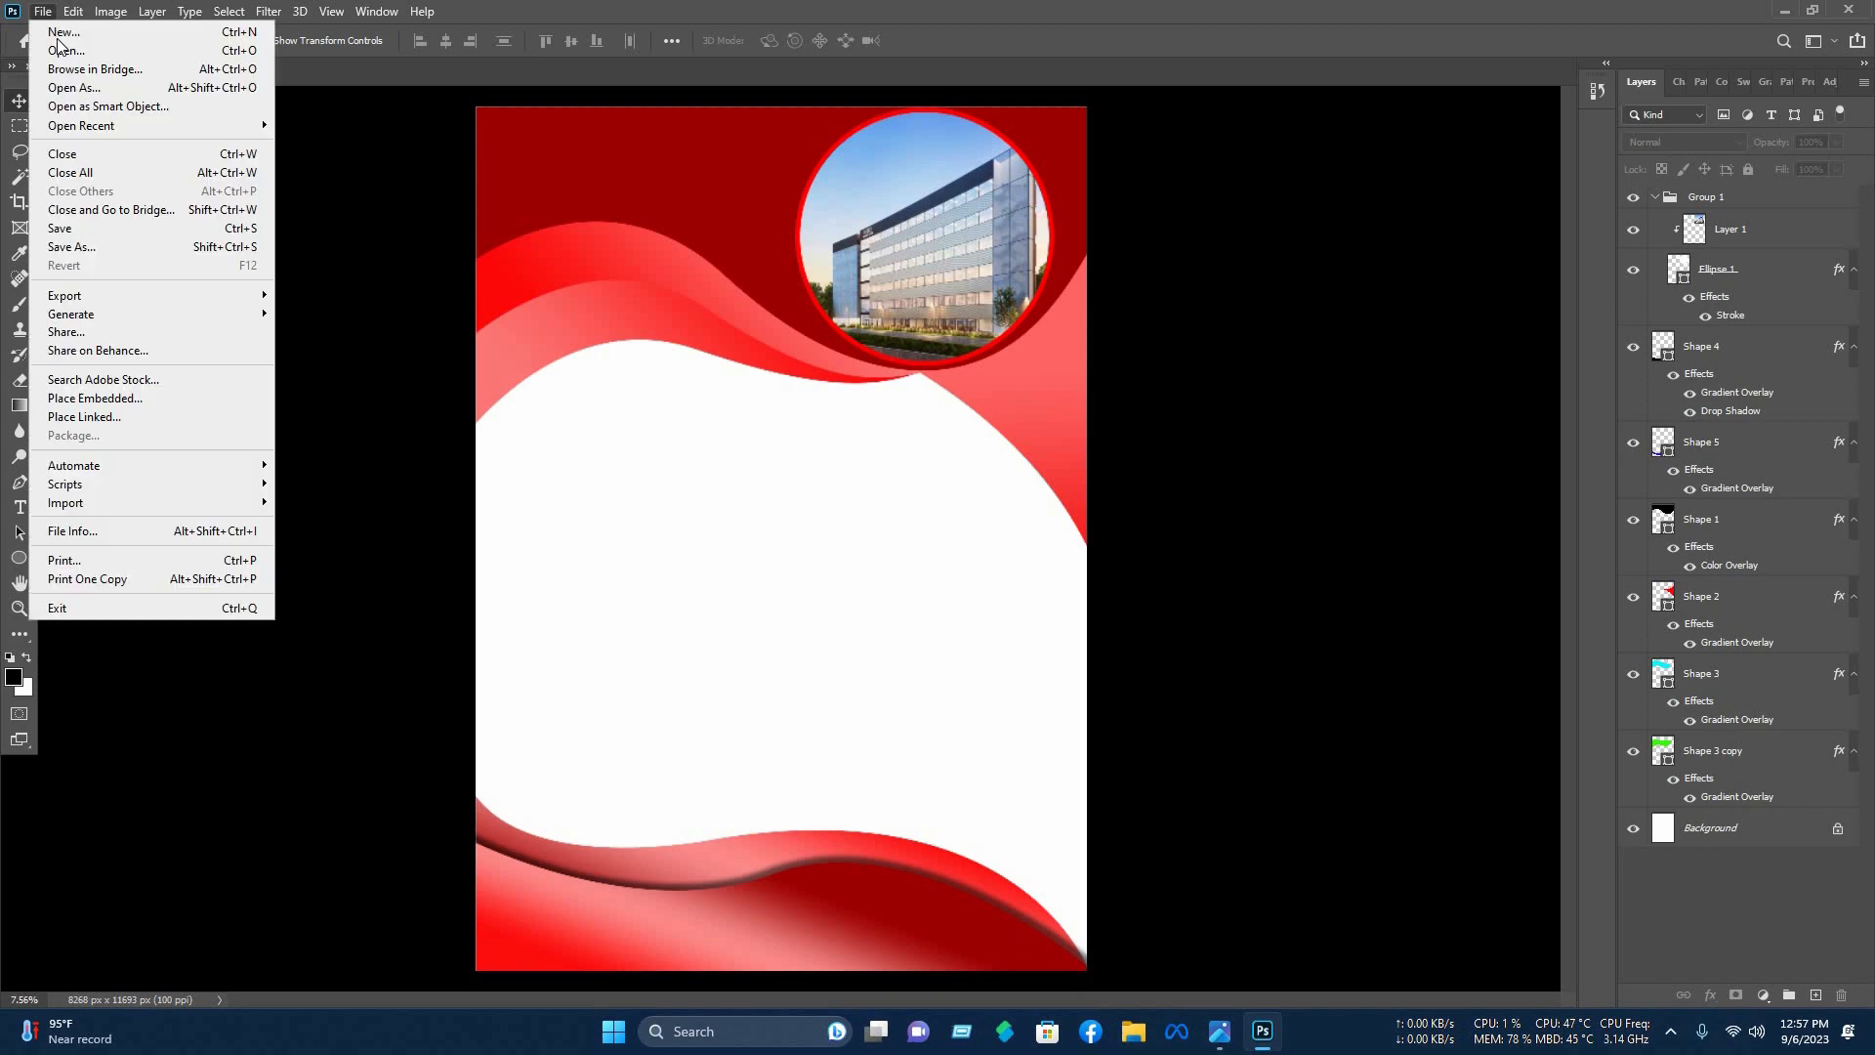
click(62, 30)
click(1355, 331)
click(1410, 803)
Open the Nasib IT.png logo, bring it into the flyer and place it, slightly reduced, in the lower-left corner of the bottom wave.
key(ctrl+o)
scroll(92, 357, down, 2)
click(98, 379)
scroll(322, 332, down, 3)
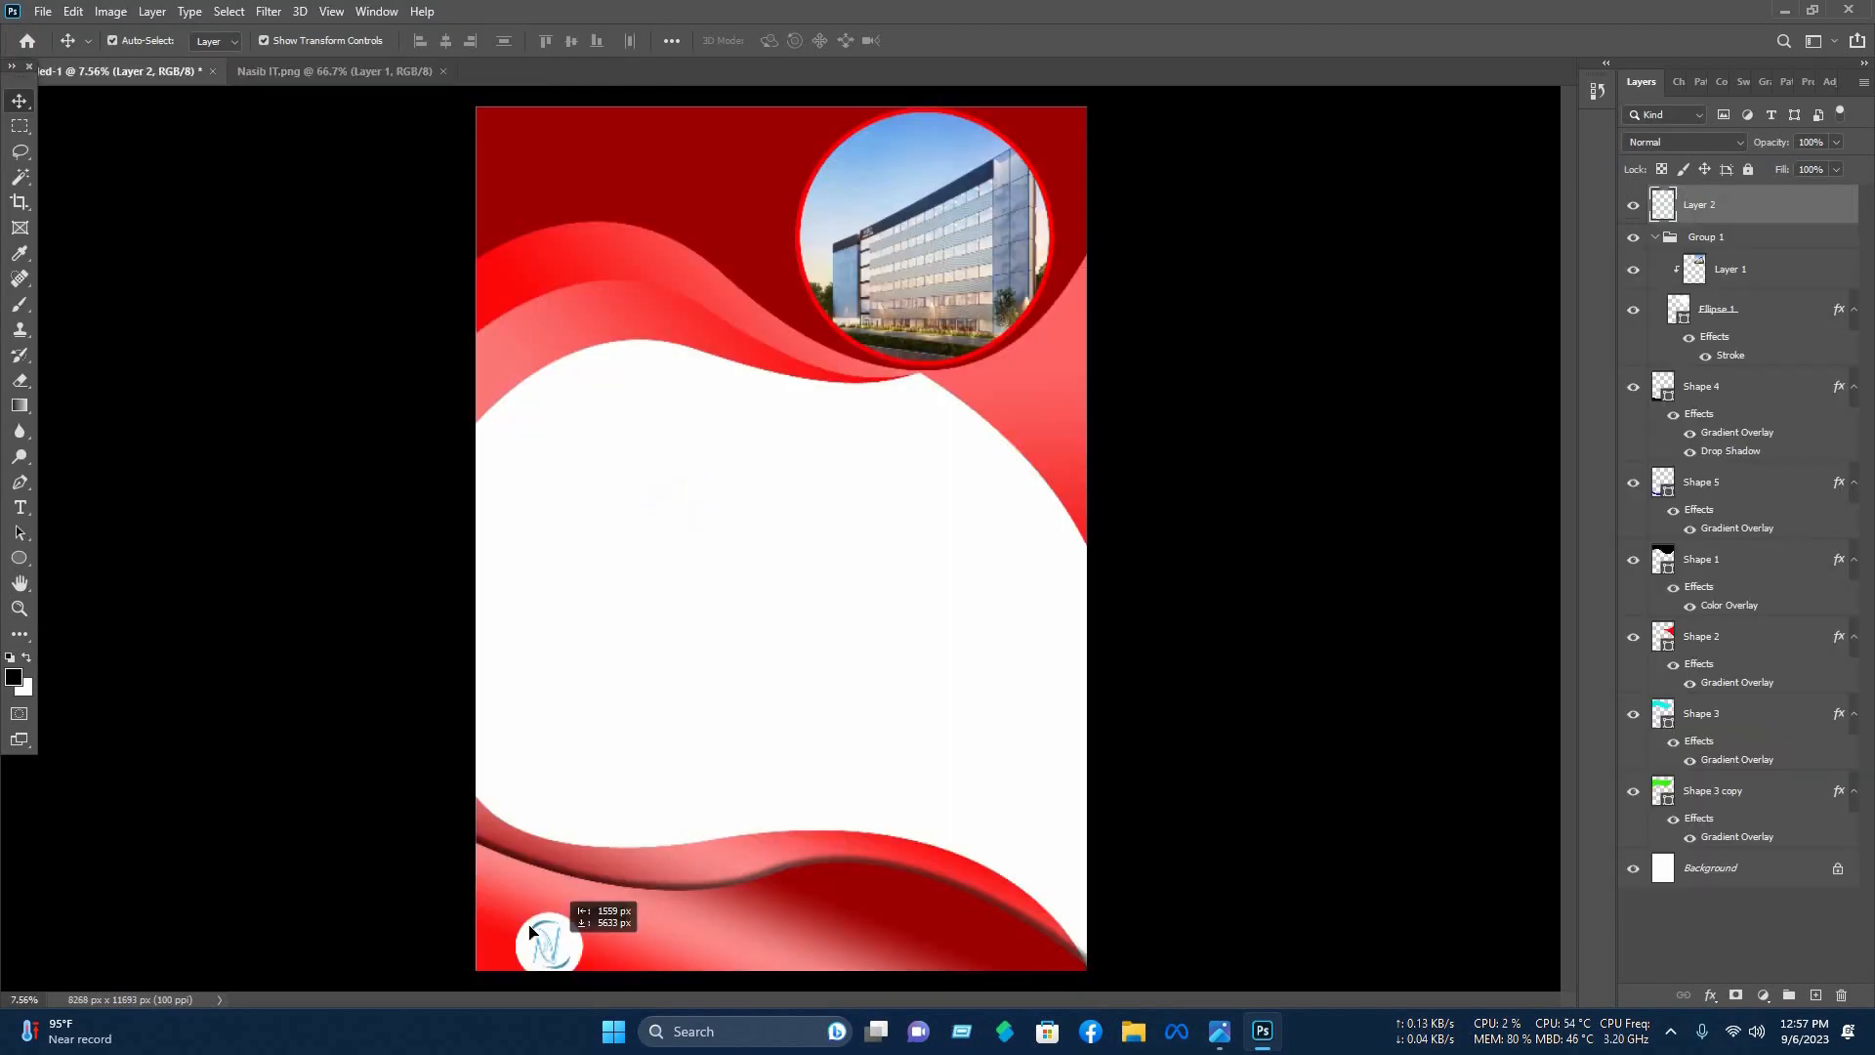
drag(576, 908, 558, 893)
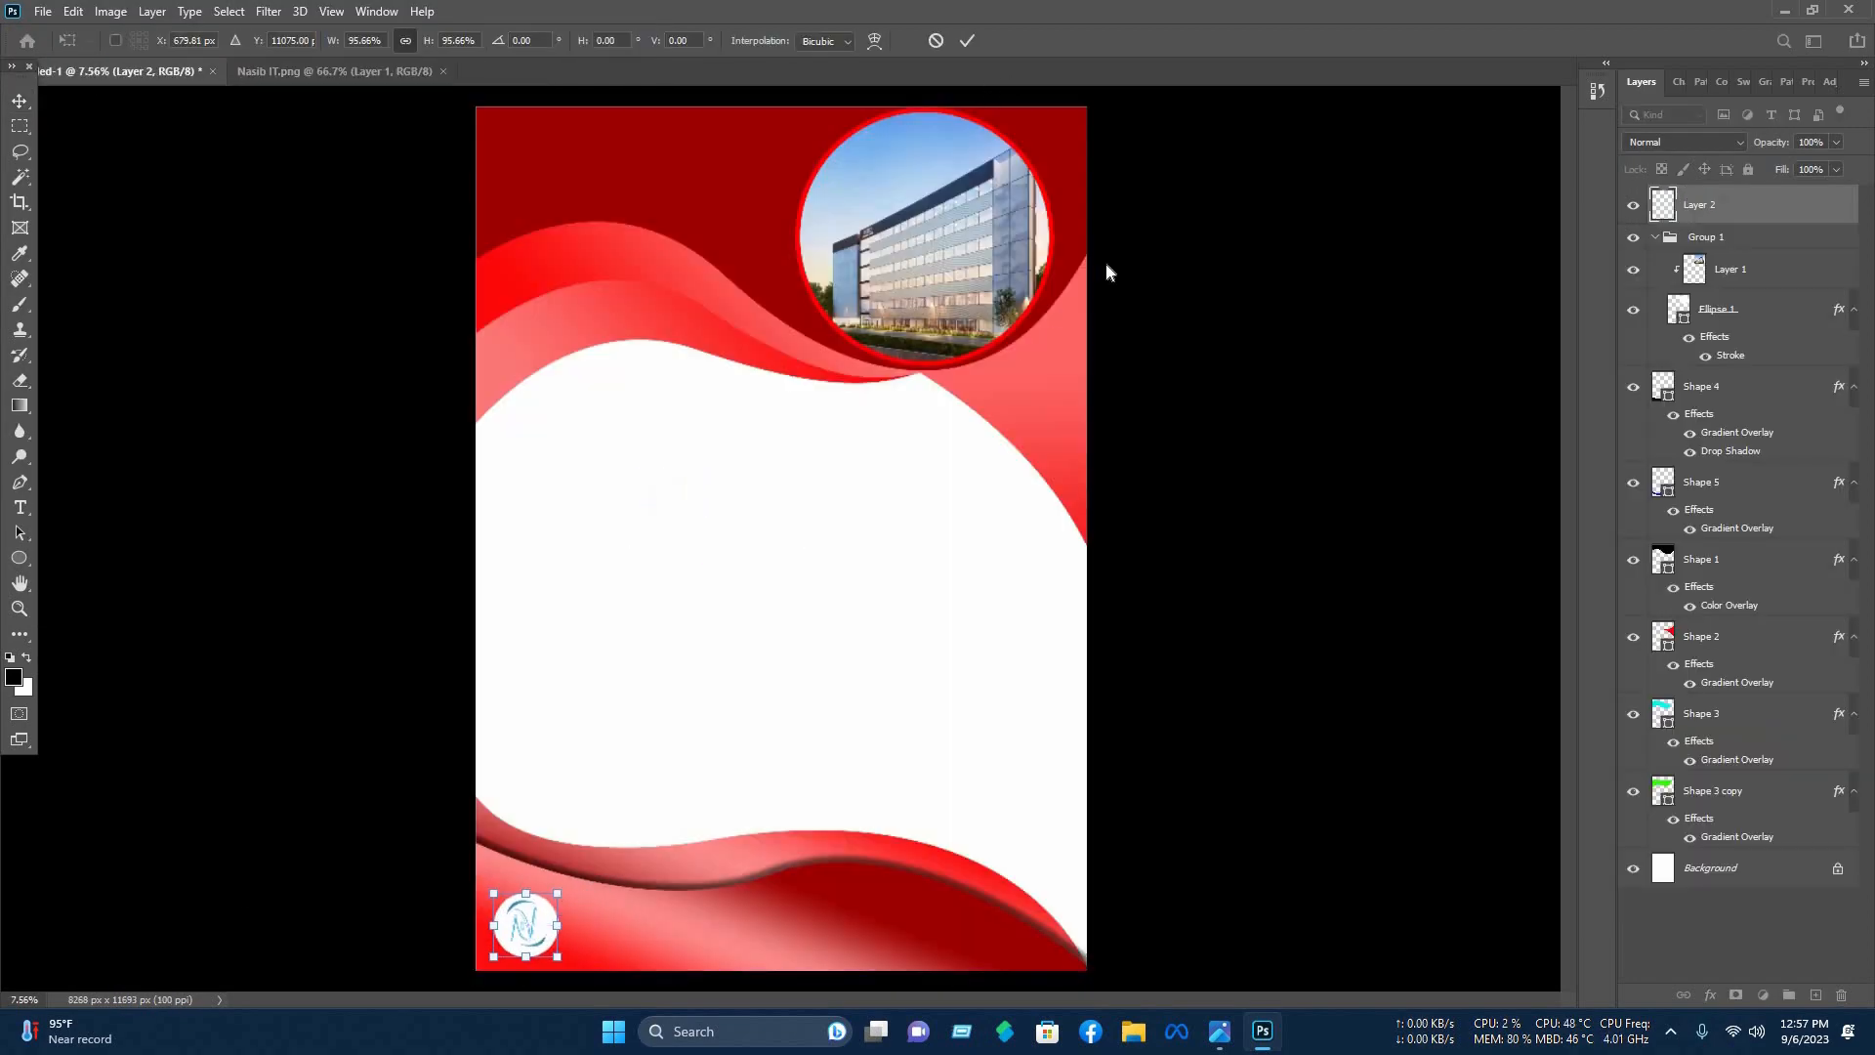
click(967, 40)
click(1036, 626)
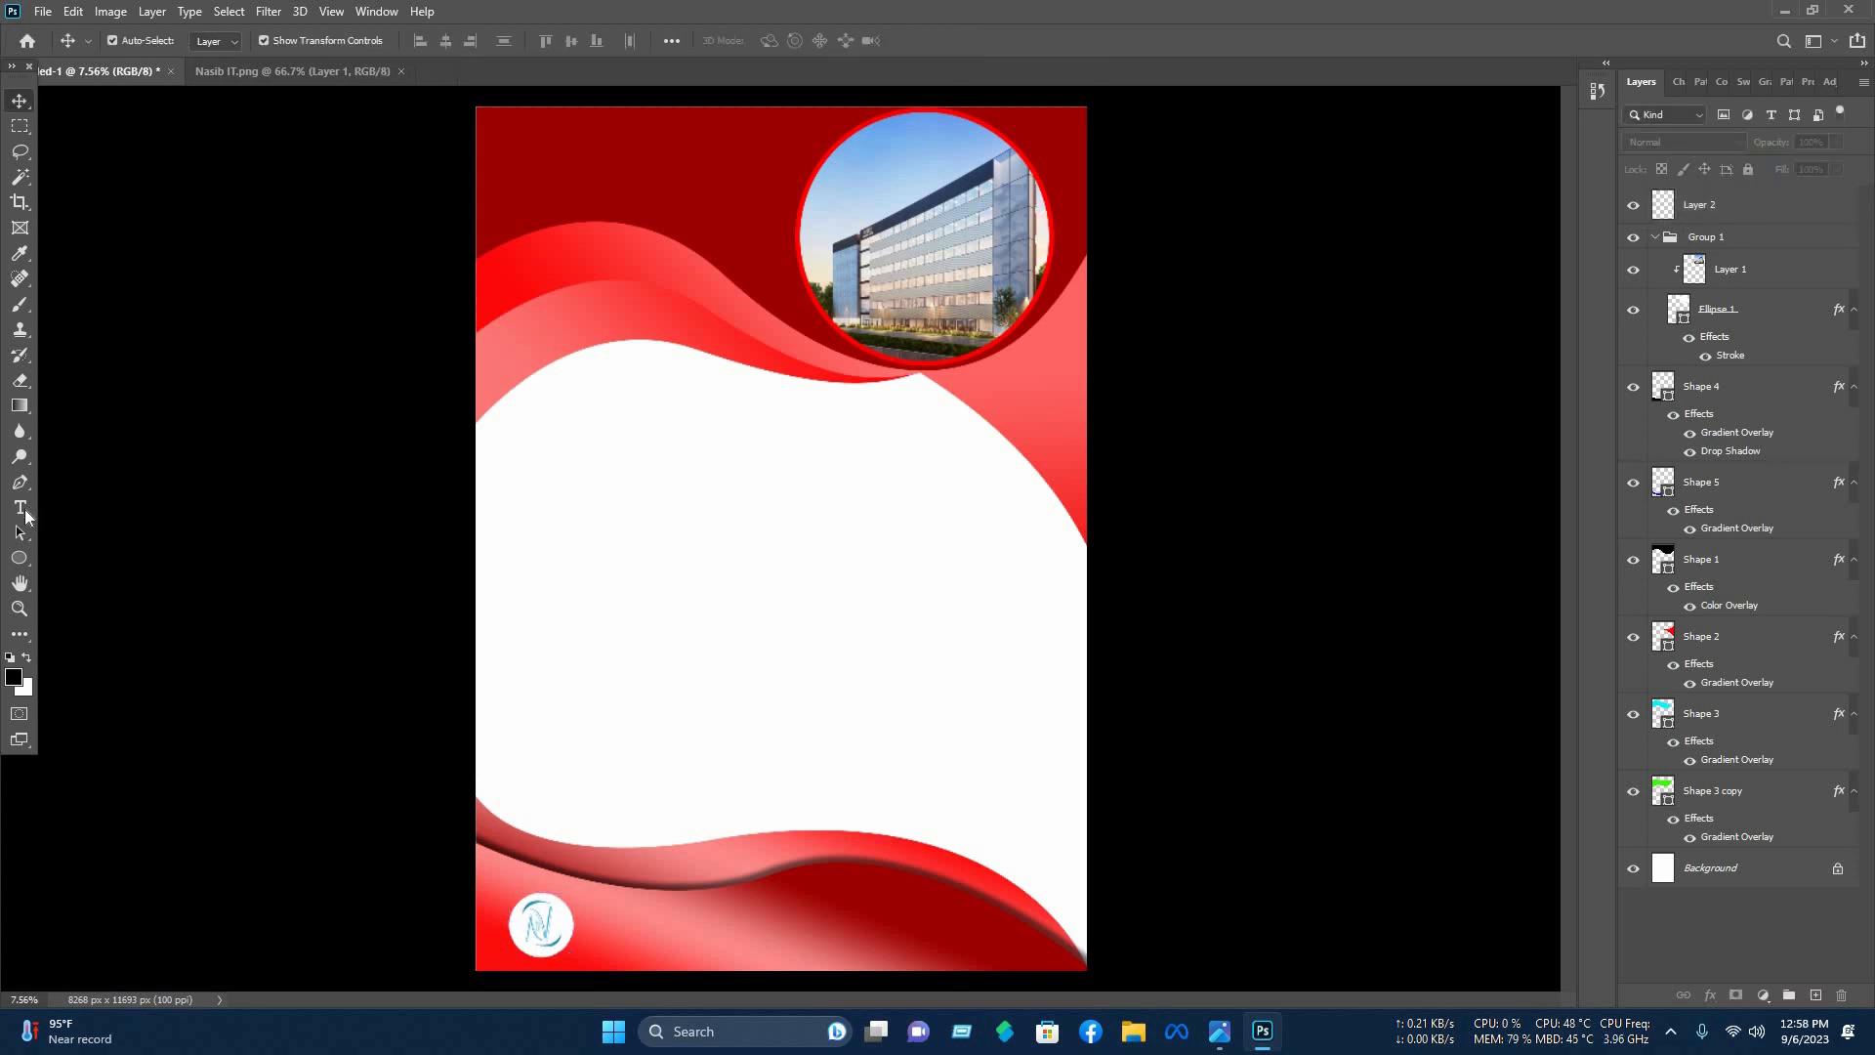
Add the title text "Nasiib IT" in Cooper Black at 200 pt on the dark red header.
click(22, 509)
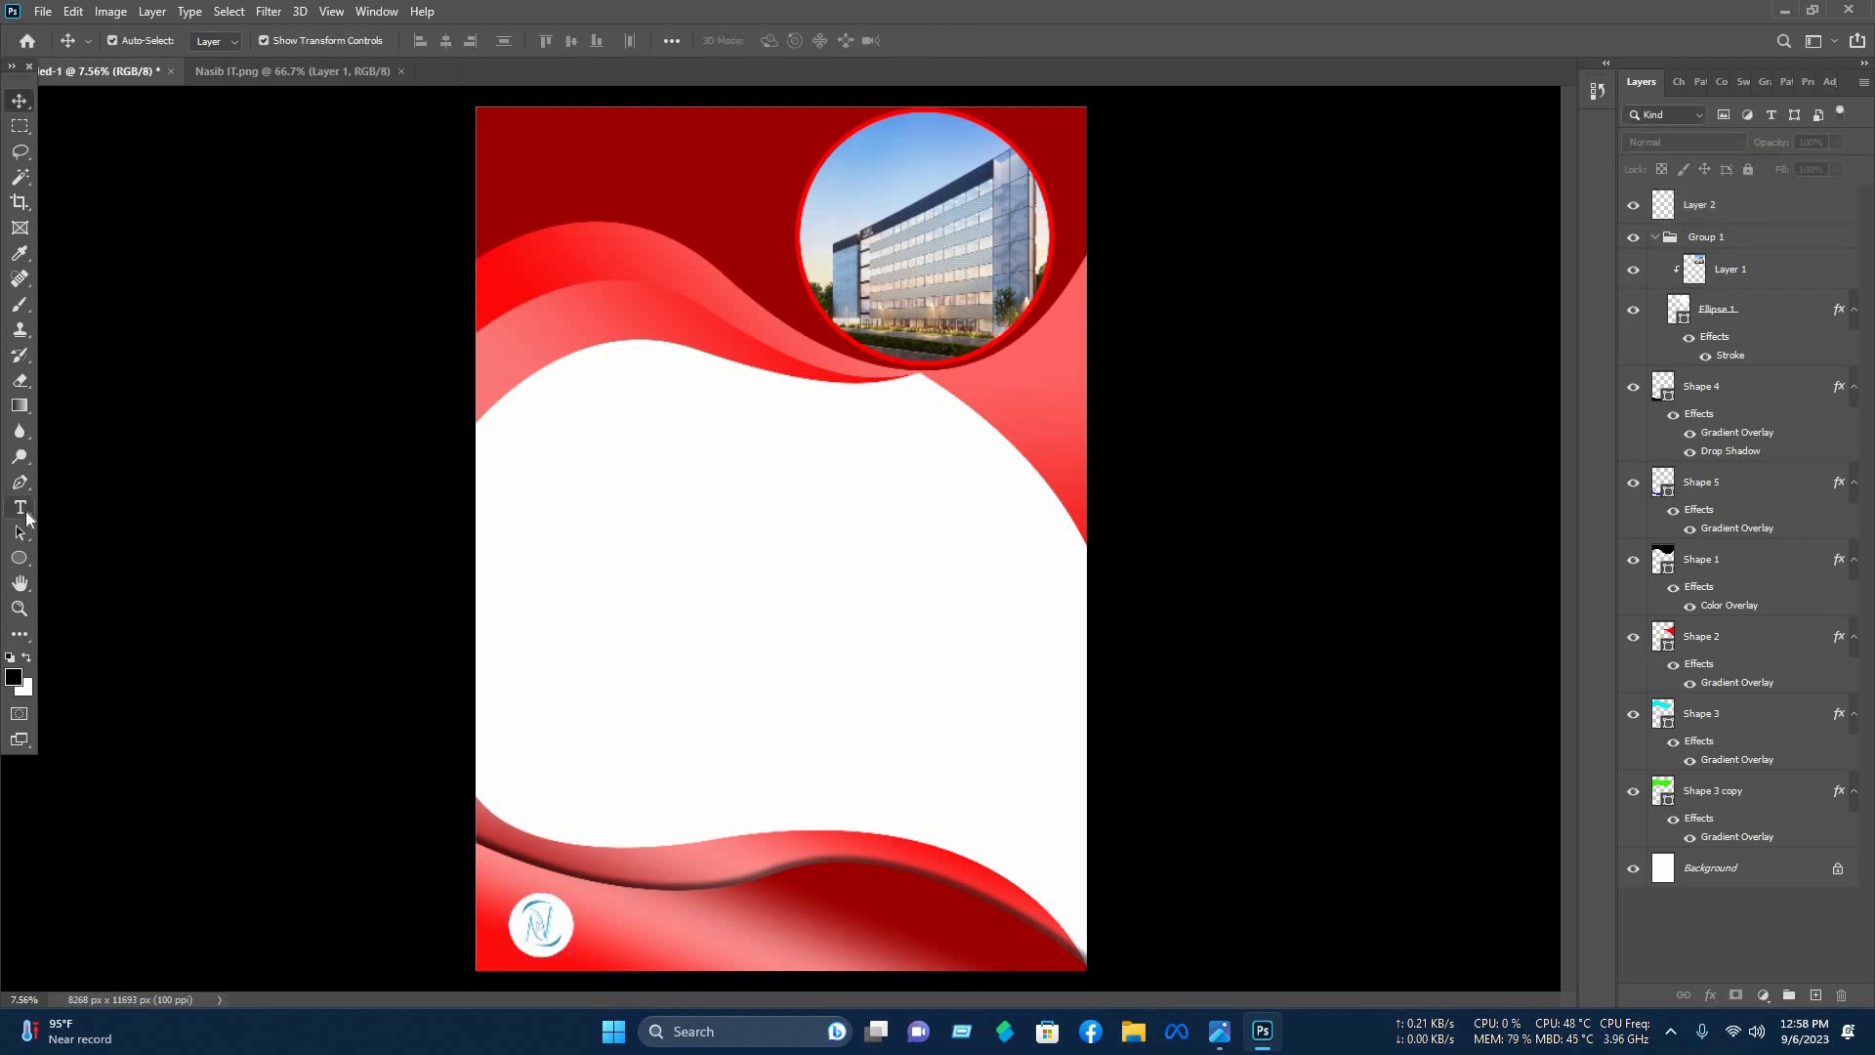
click(611, 144)
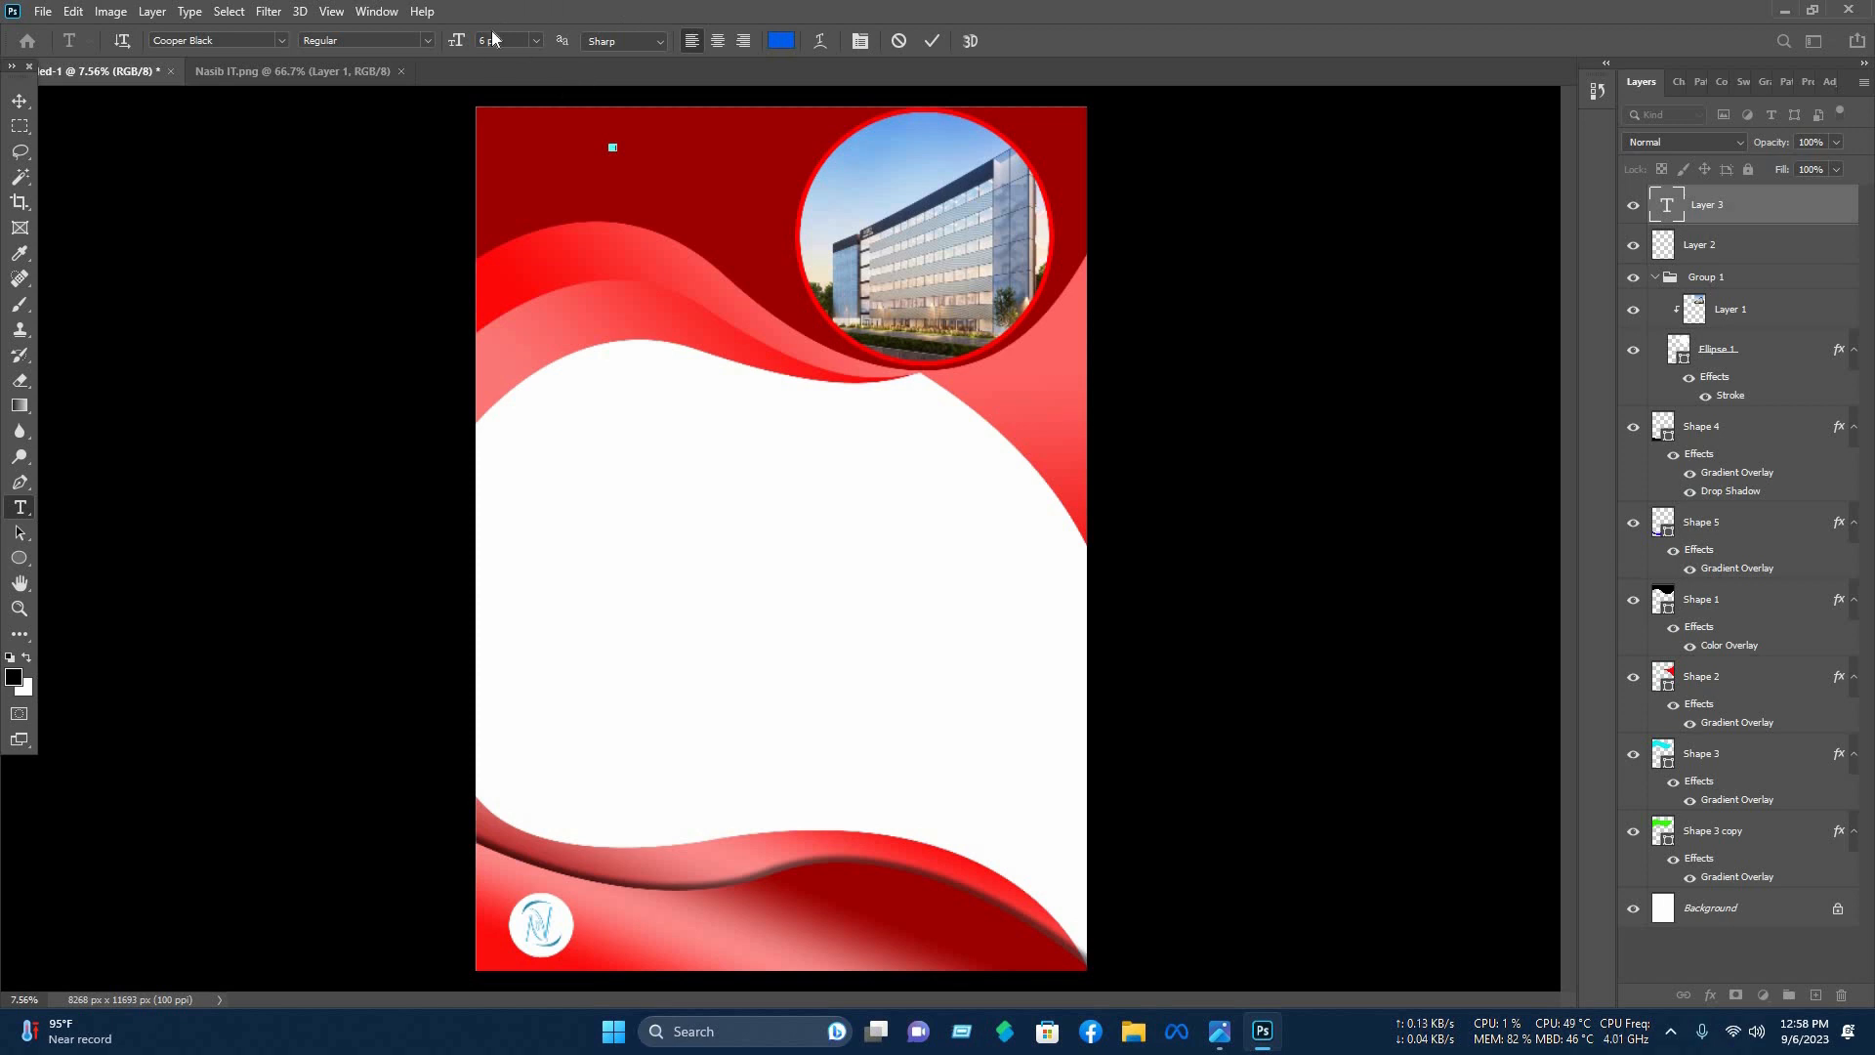
drag(506, 41, 392, 51)
text(200)
key(Return)
click(19, 103)
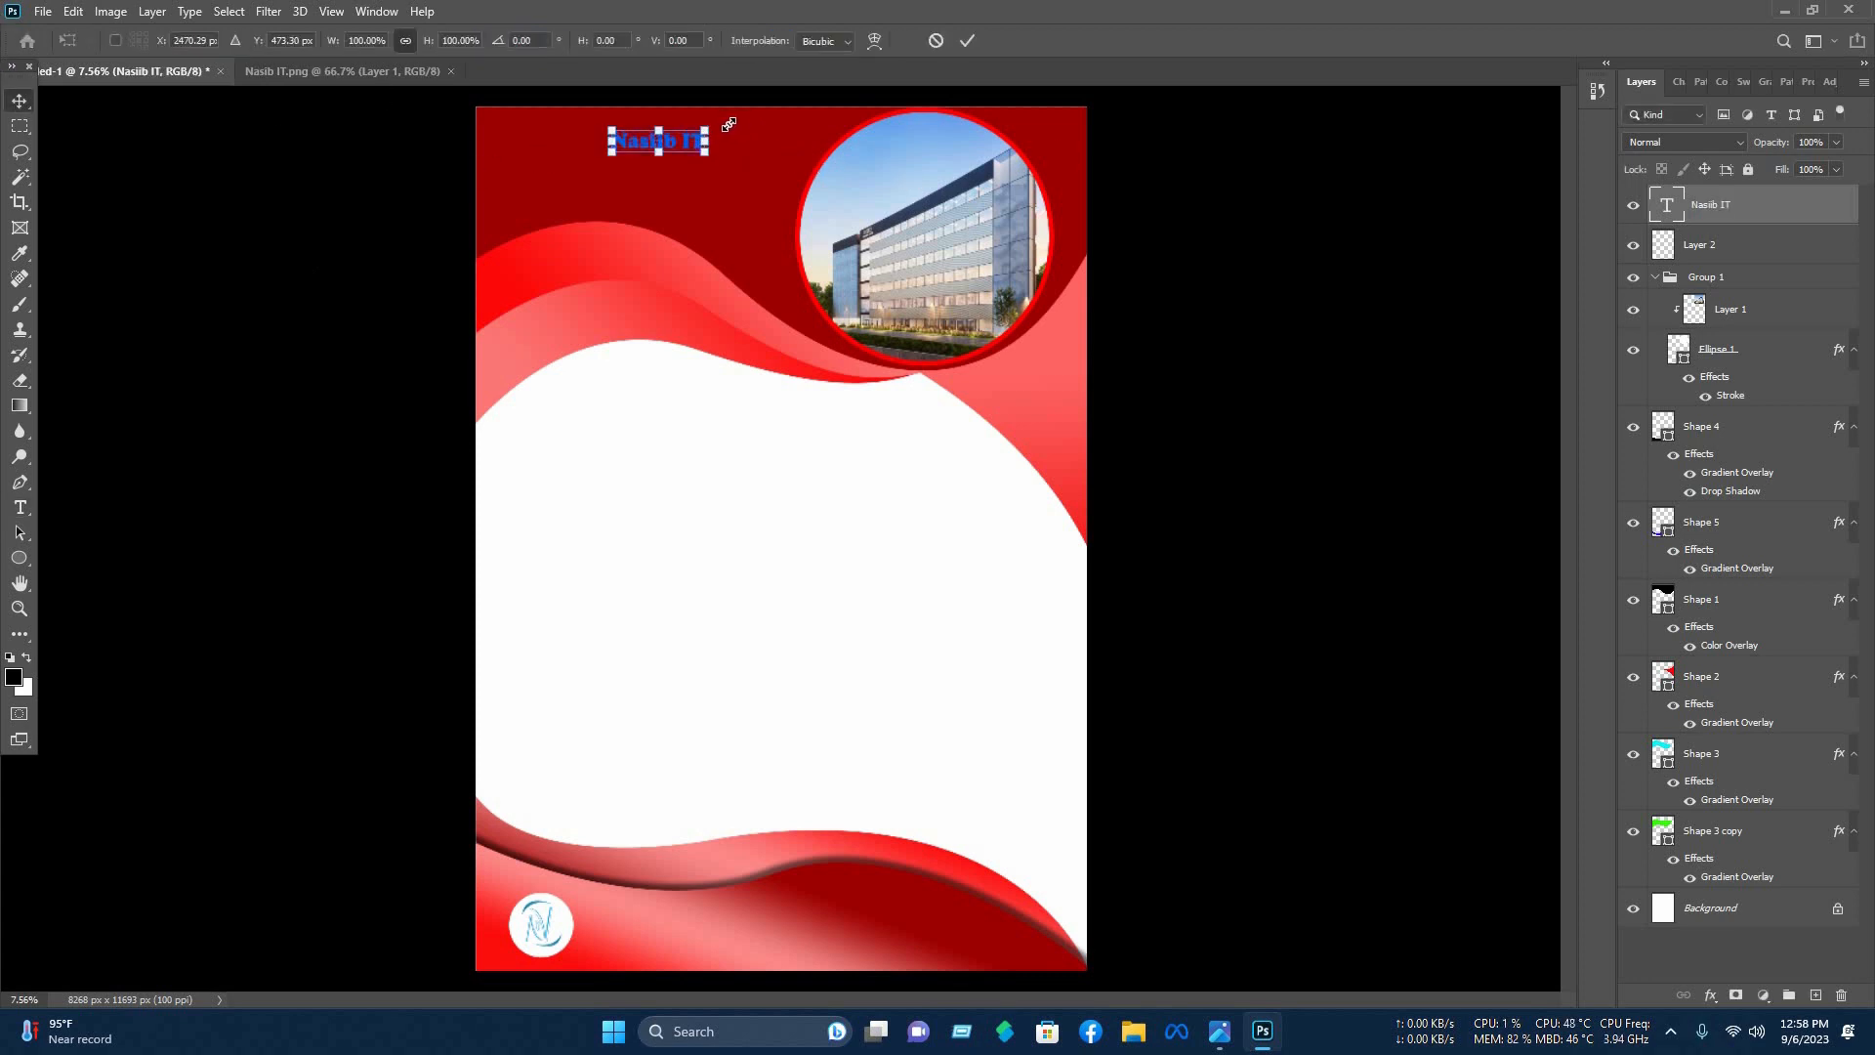
Scale the title to about 150% near the flyer's upper-left corner and colour its text white, ffffff.
drag(723, 127, 608, 146)
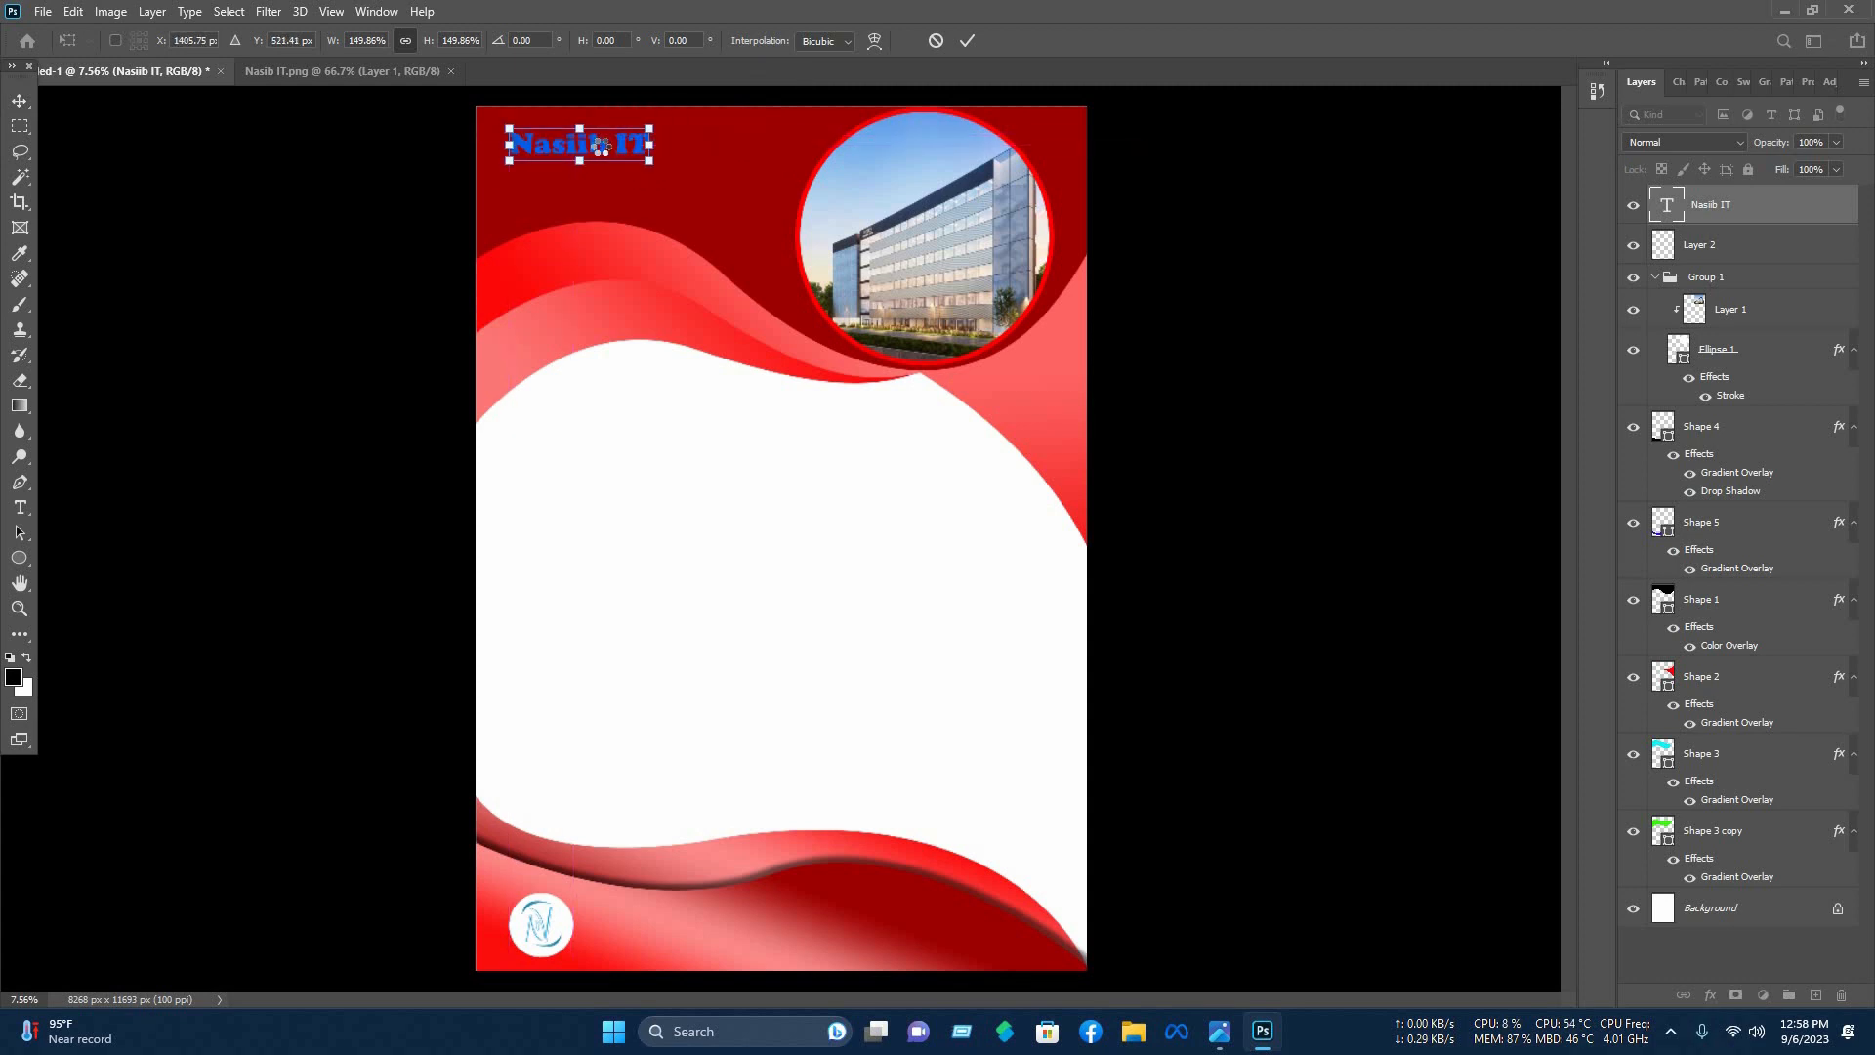
key(Return)
double_click(630, 133)
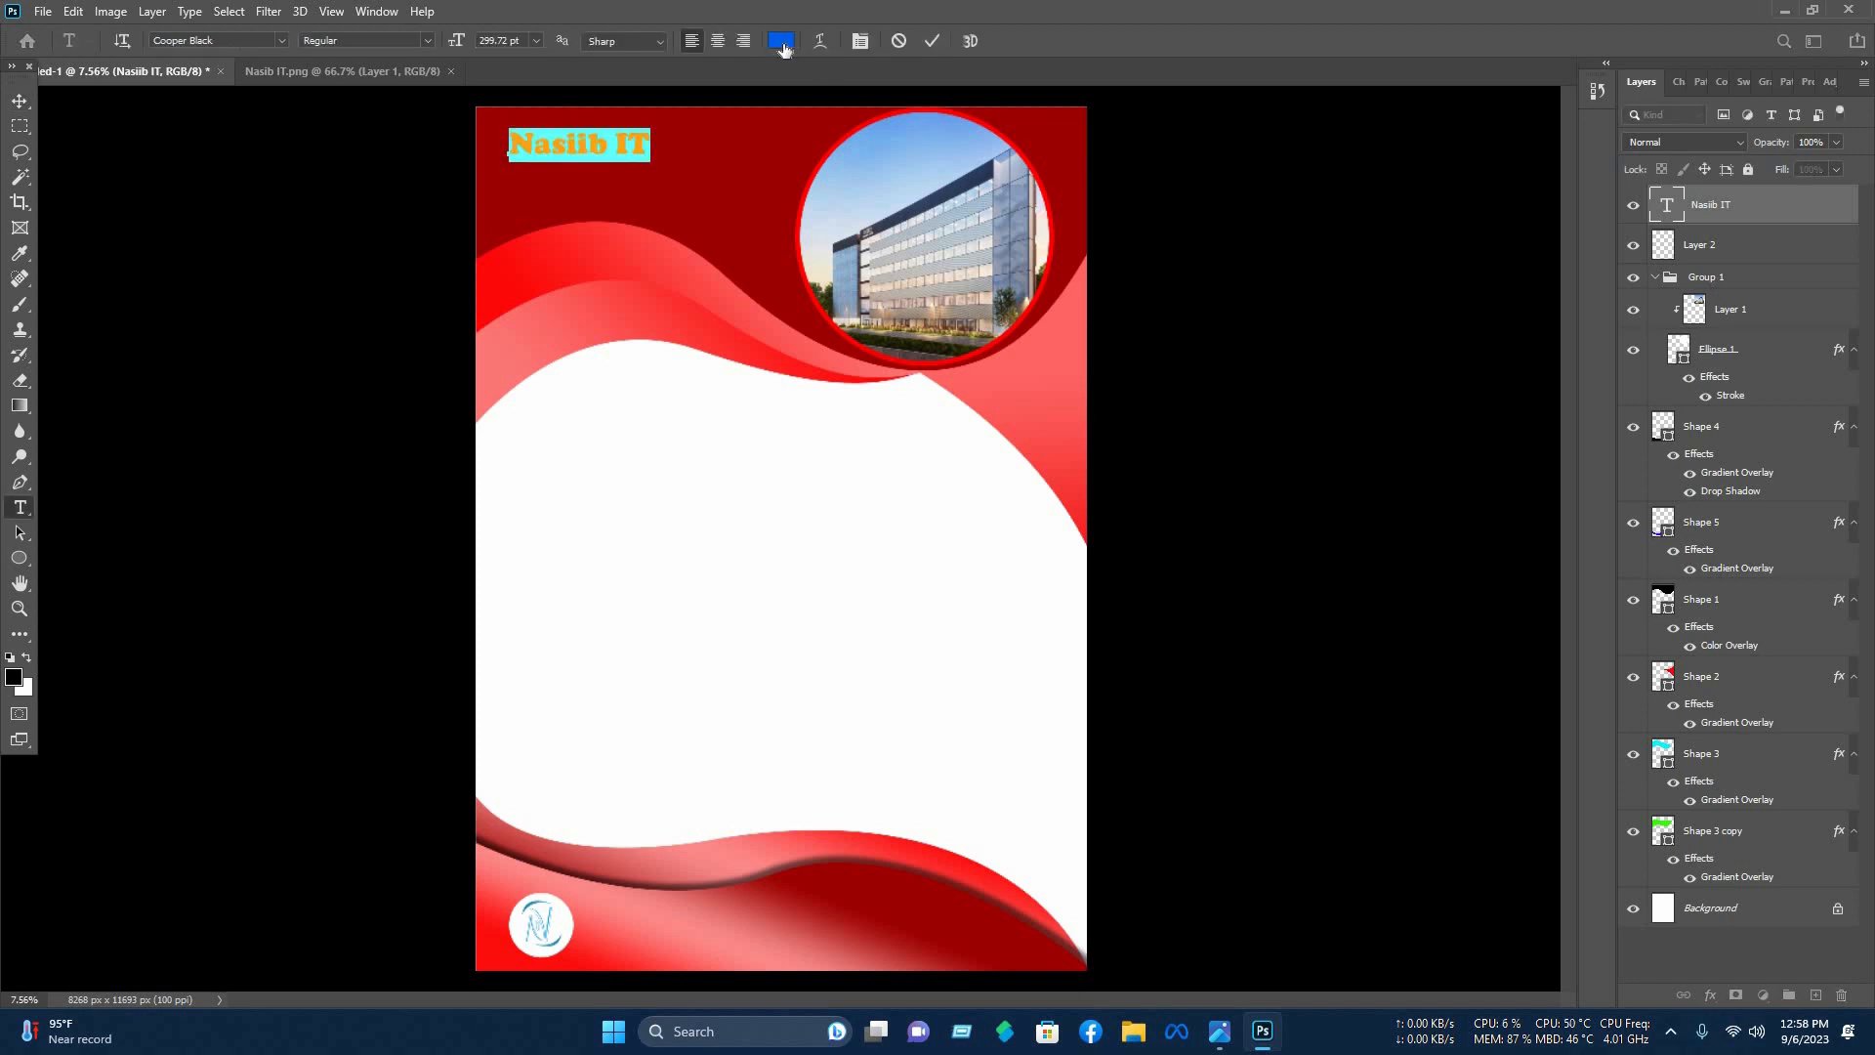
drag(1085, 279, 1139, 305)
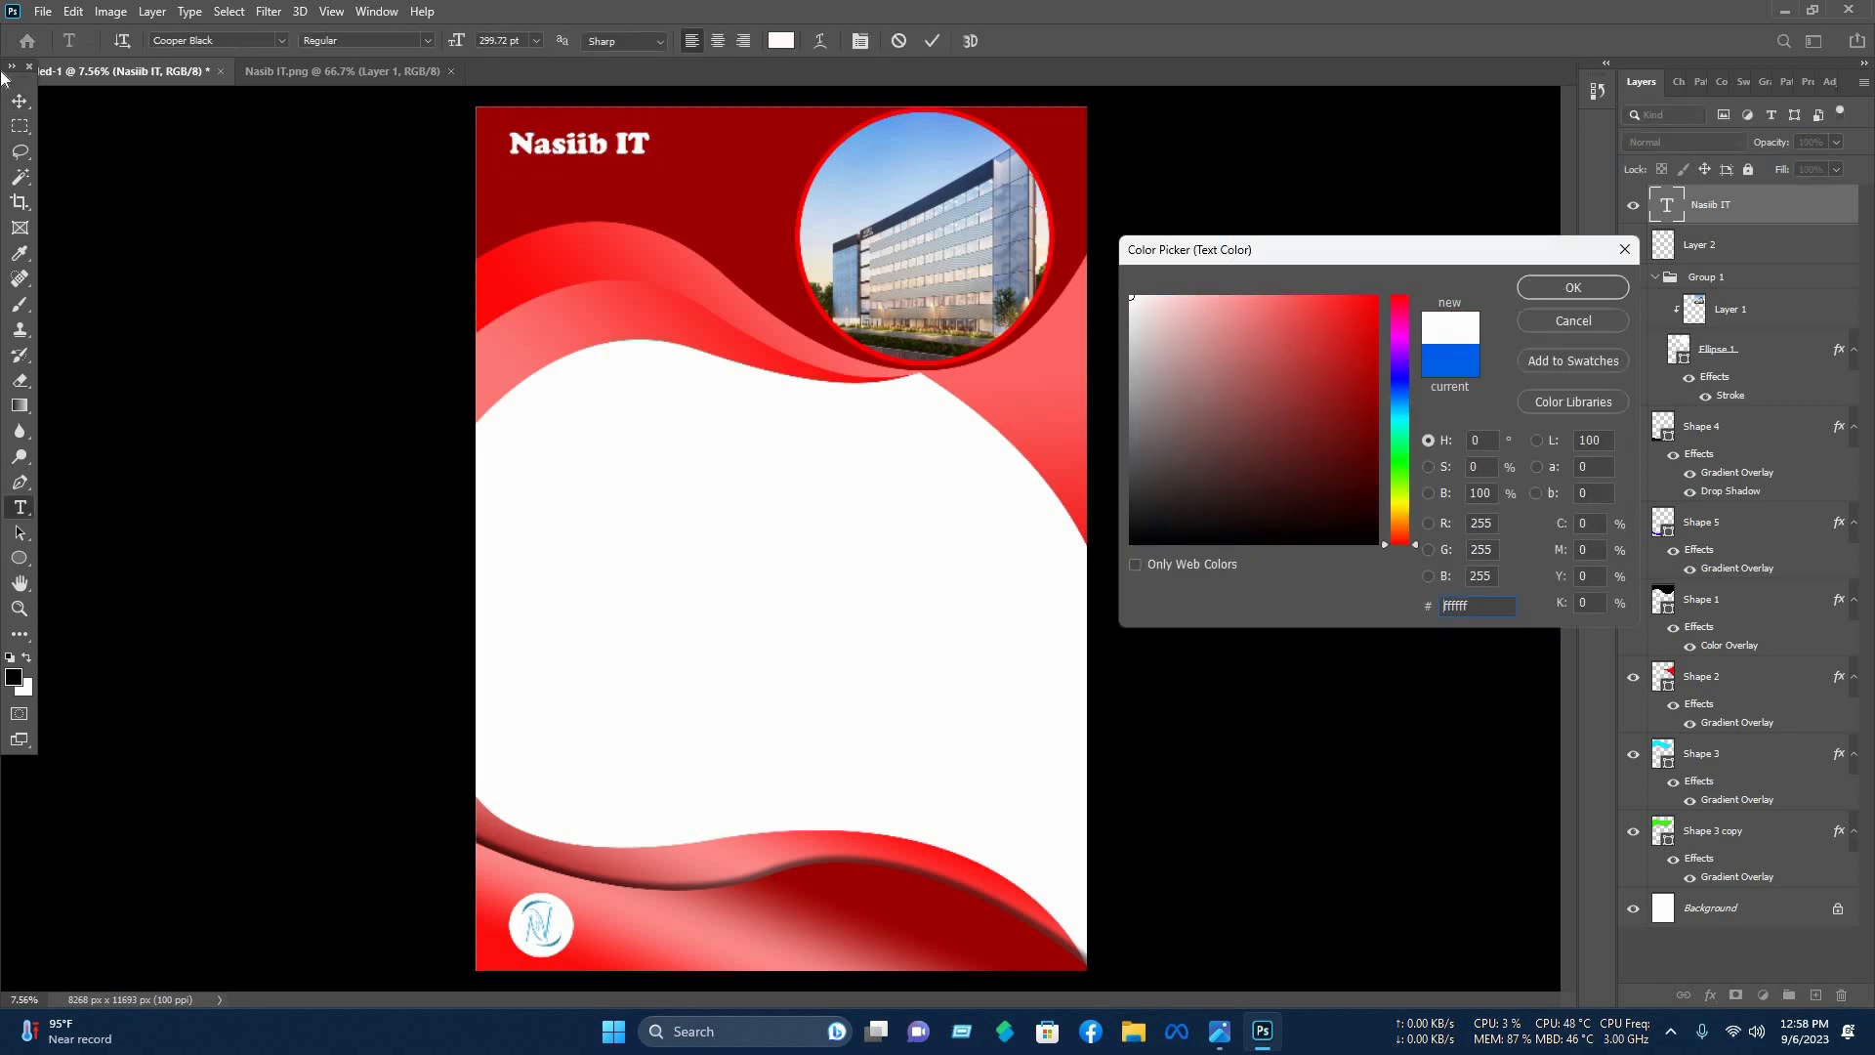
key(Return)
Enlarge the white title by a further scale of about 139% in the header and apply the transform.
click(20, 101)
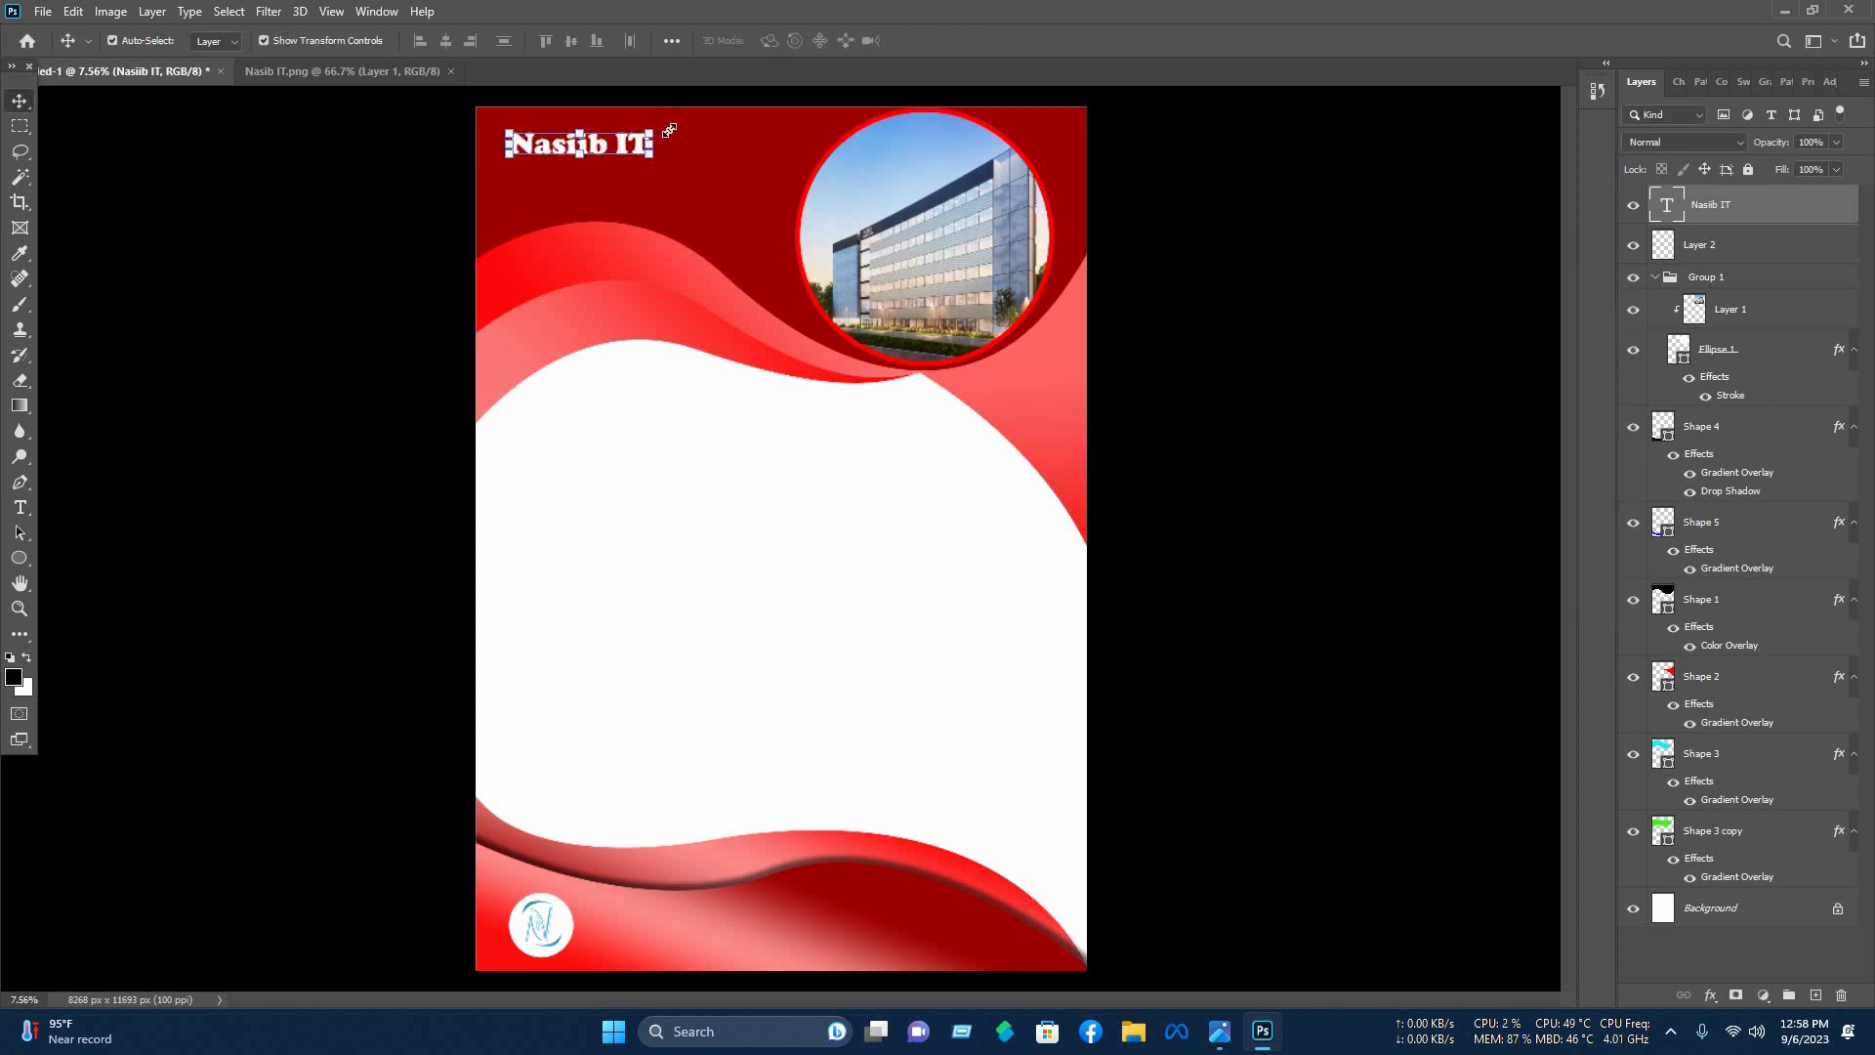
drag(703, 119, 668, 142)
click(967, 41)
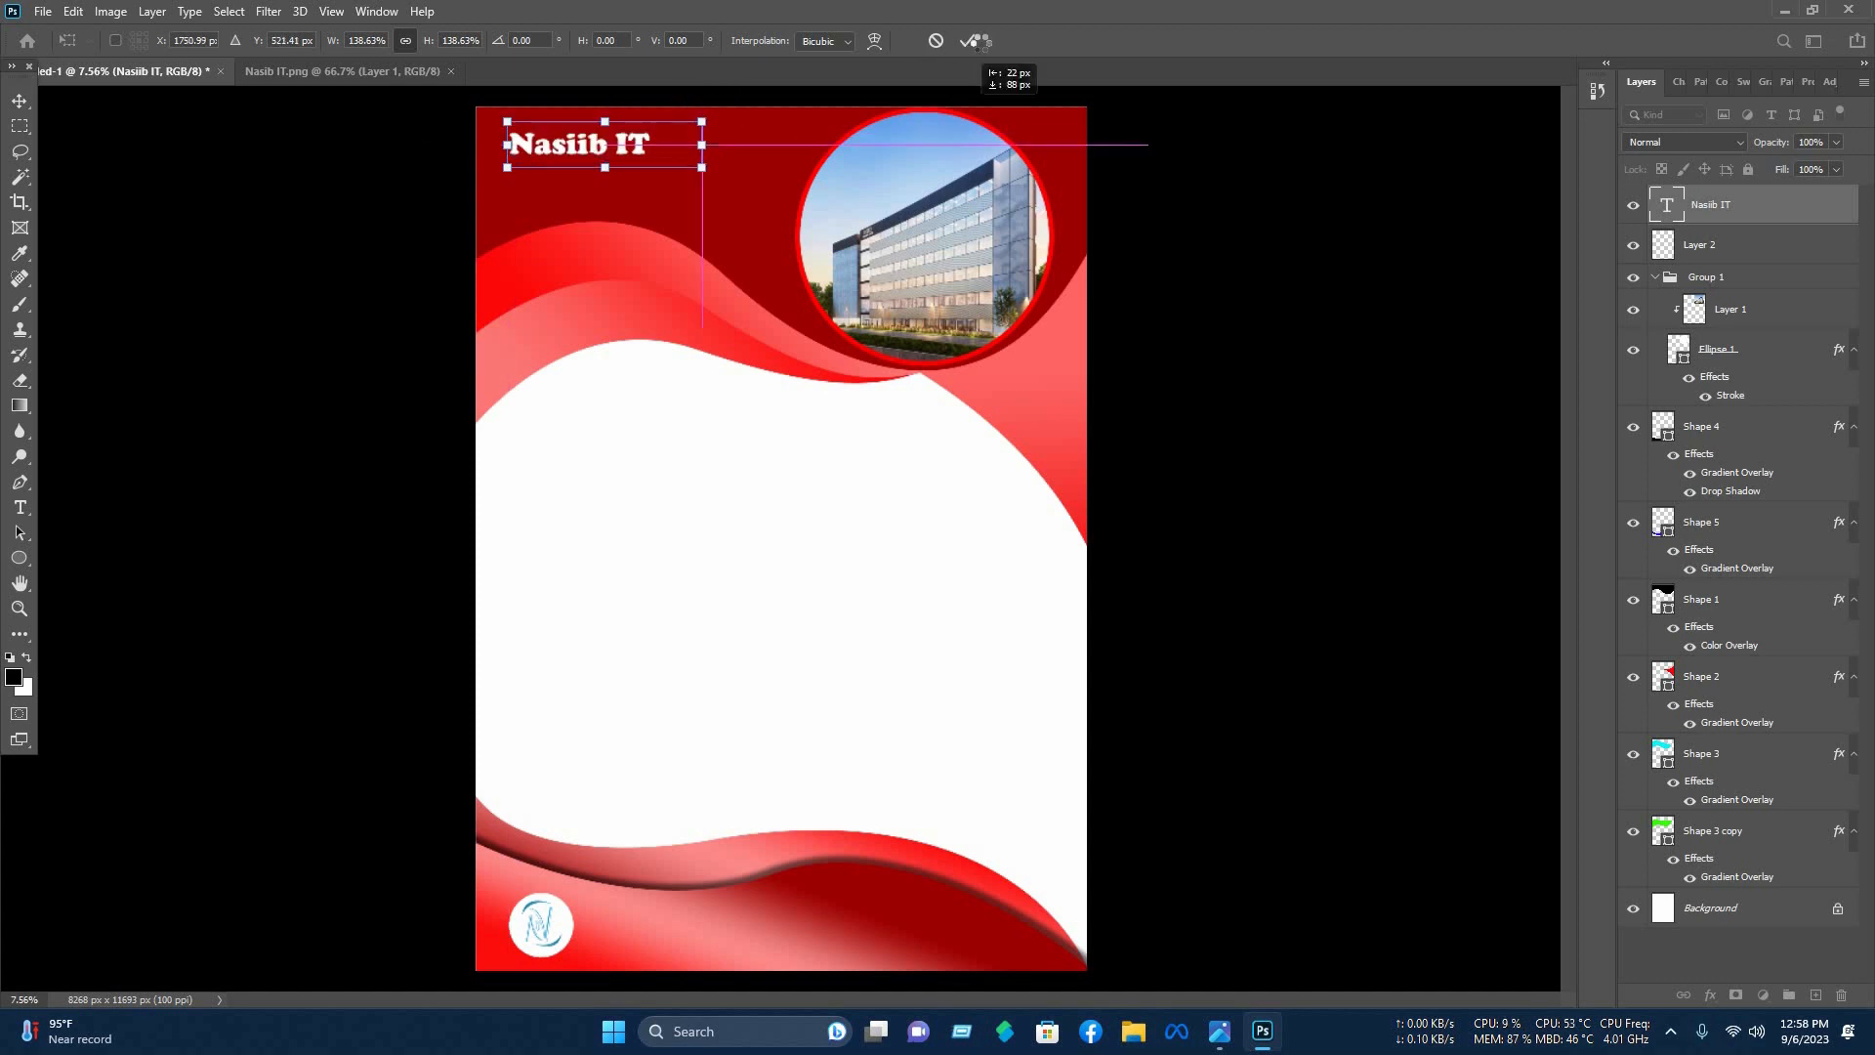
click(1185, 128)
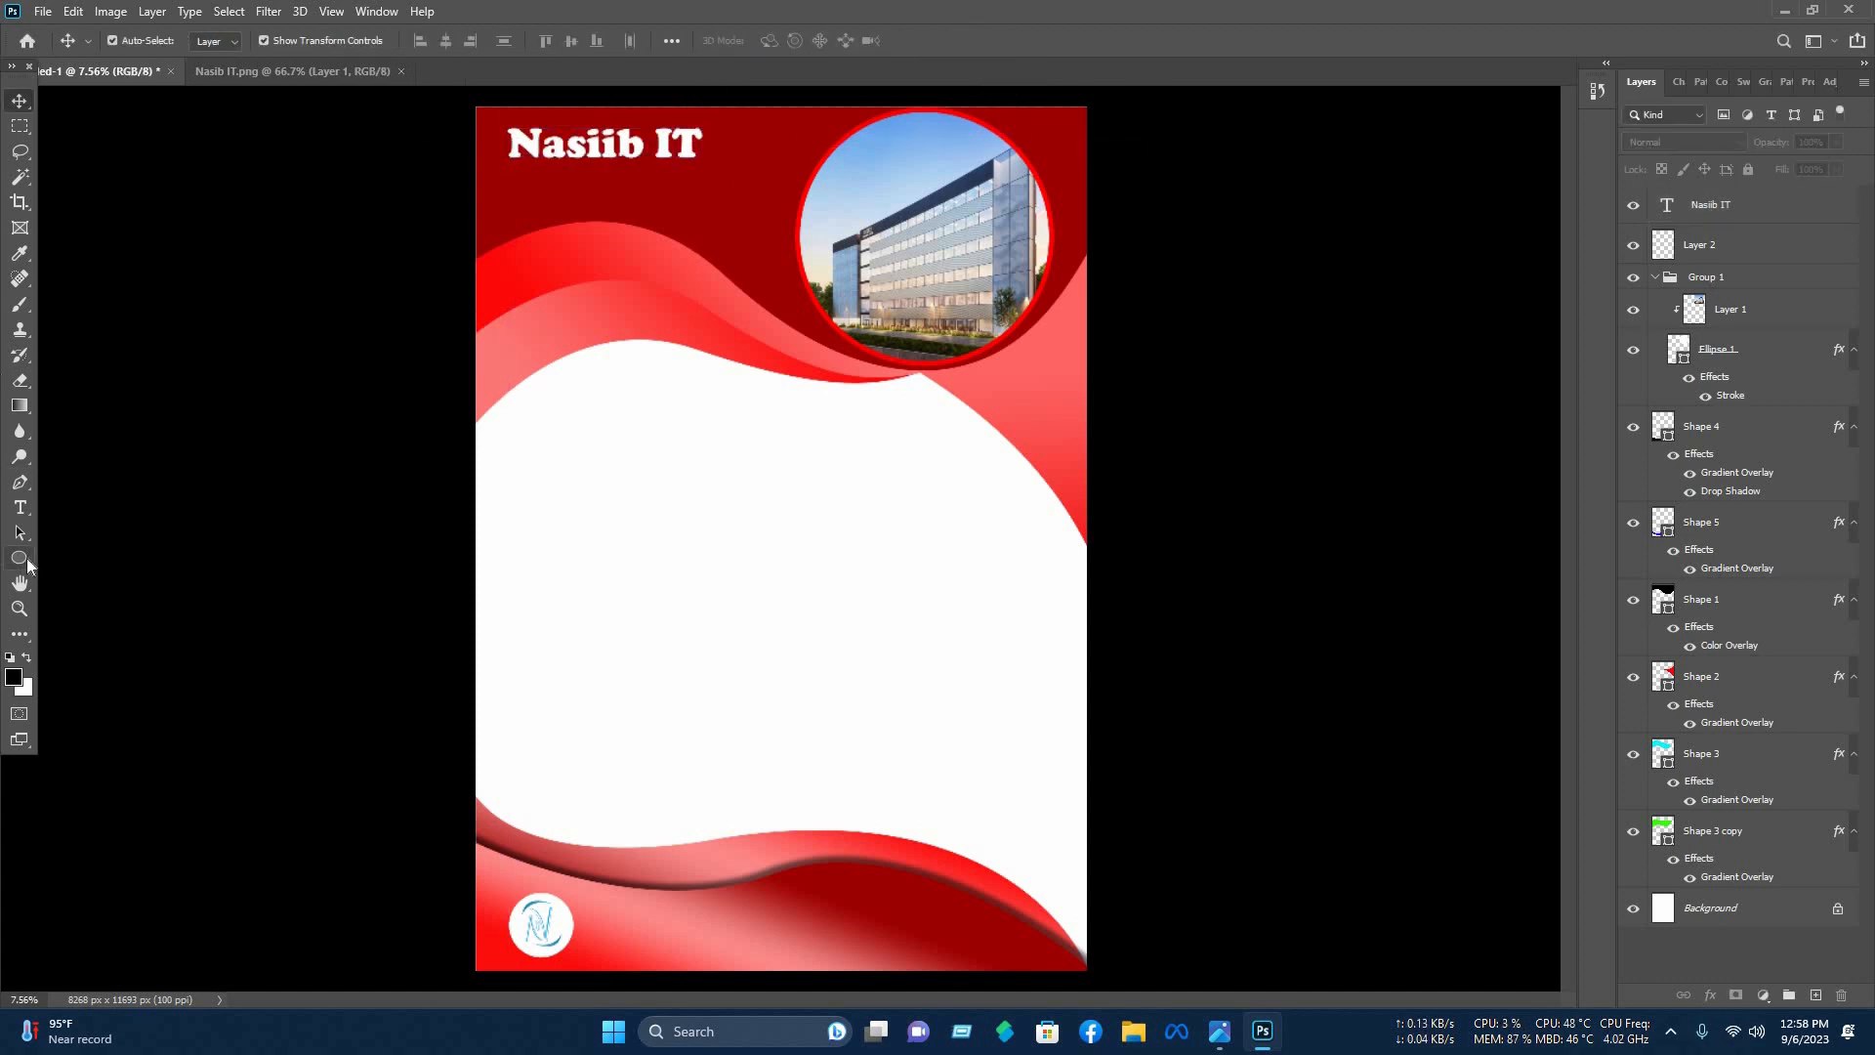
Draw a thin black rounded rectangle about 2893 × 67 px as an underline directly beneath the title.
click(23, 561)
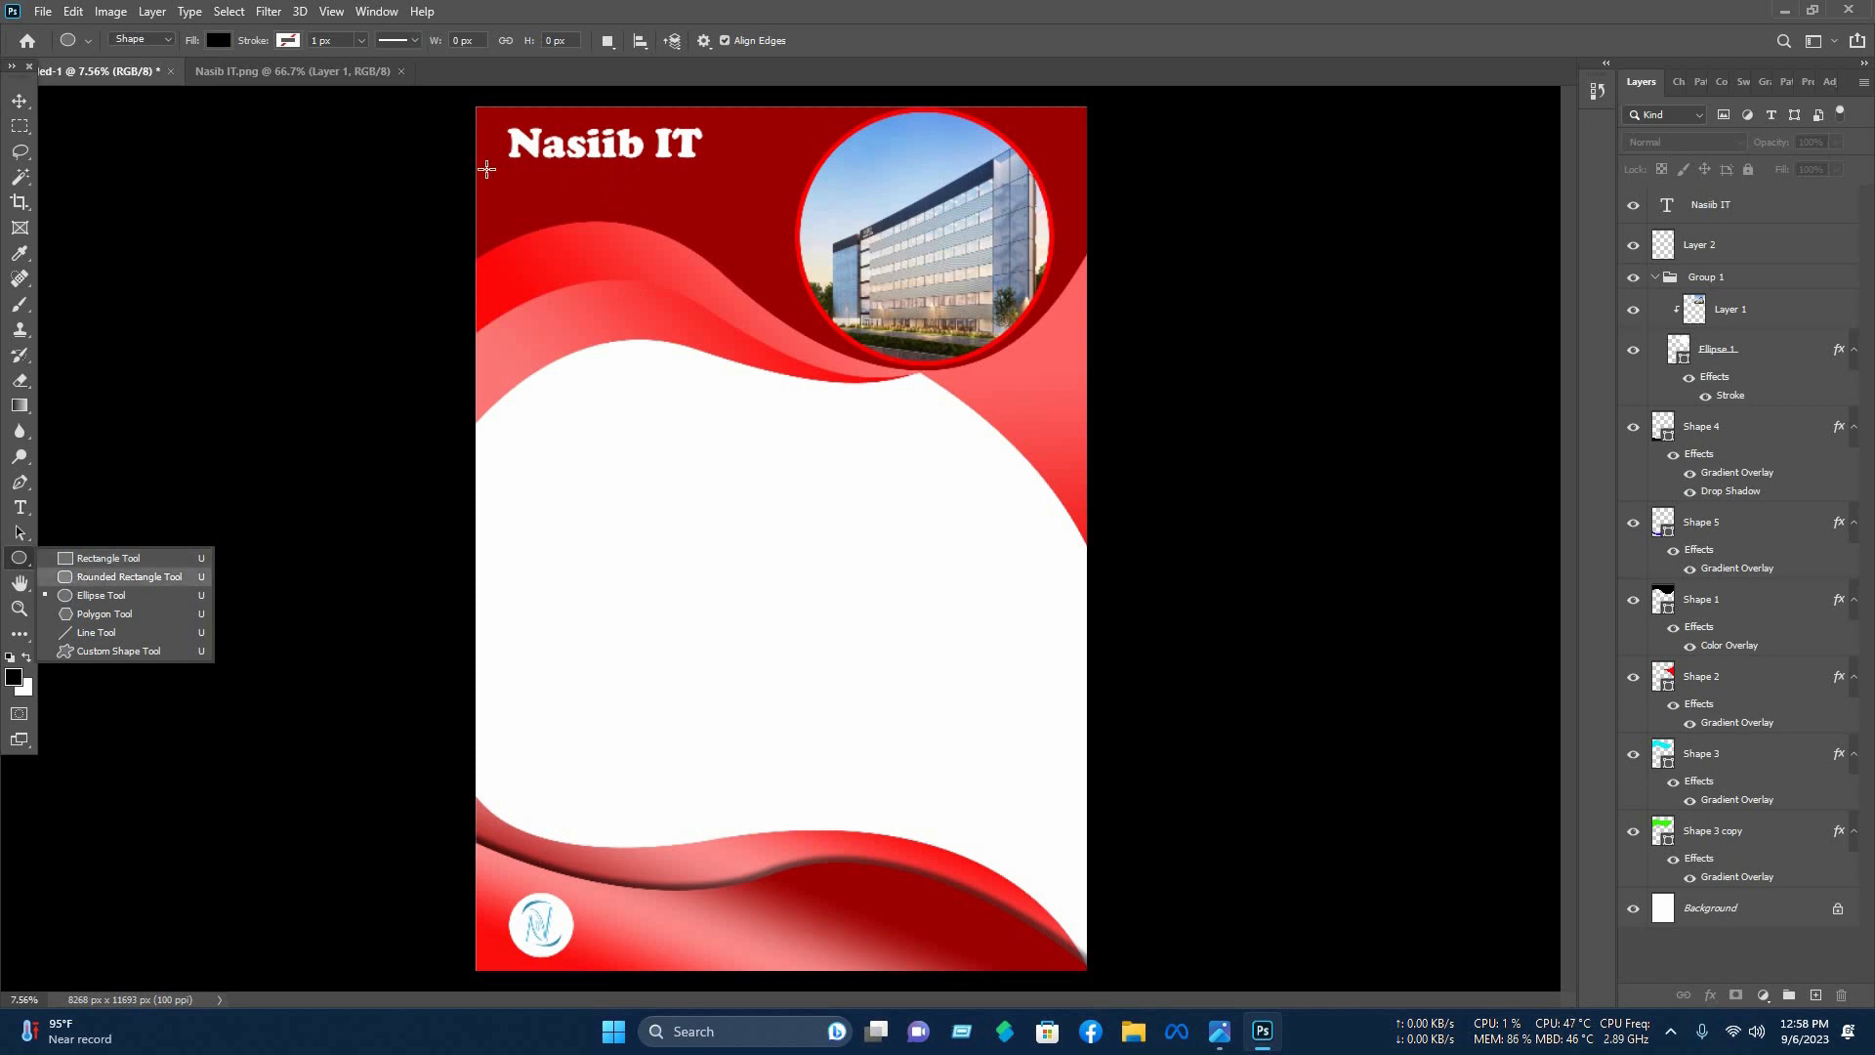
drag(511, 162, 719, 166)
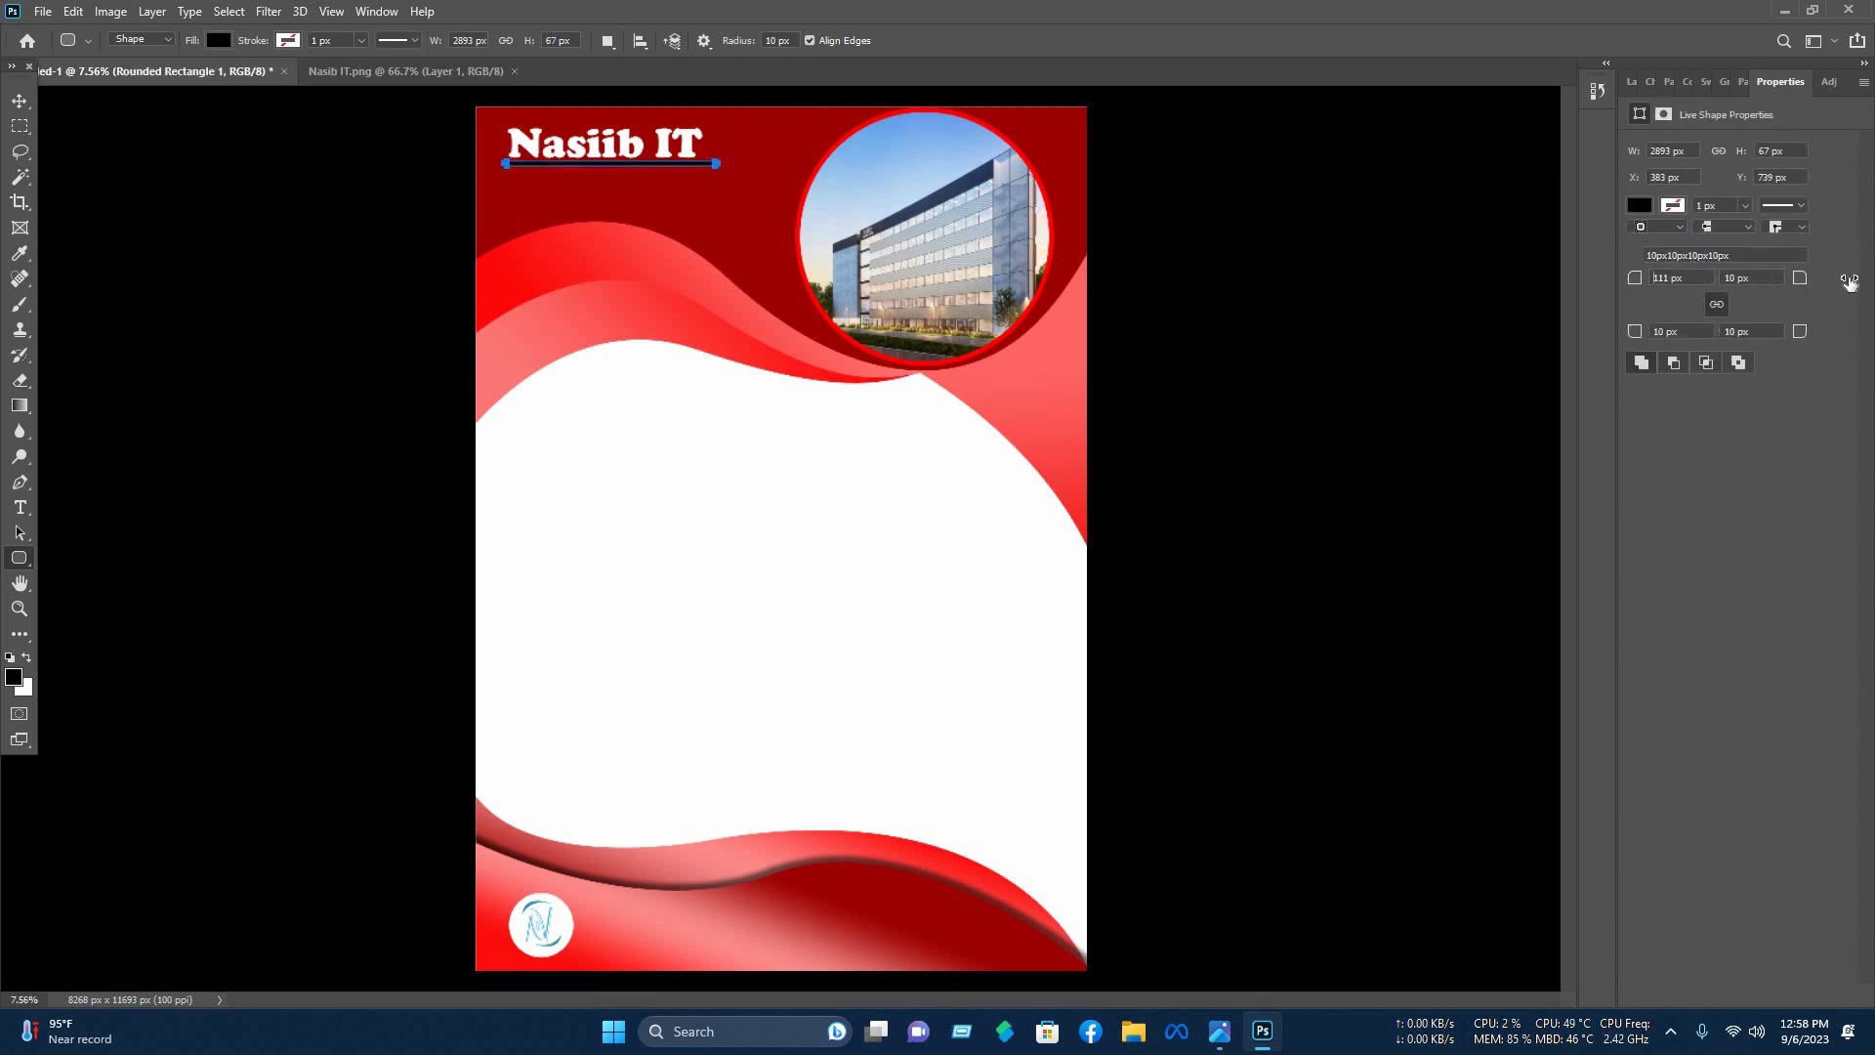
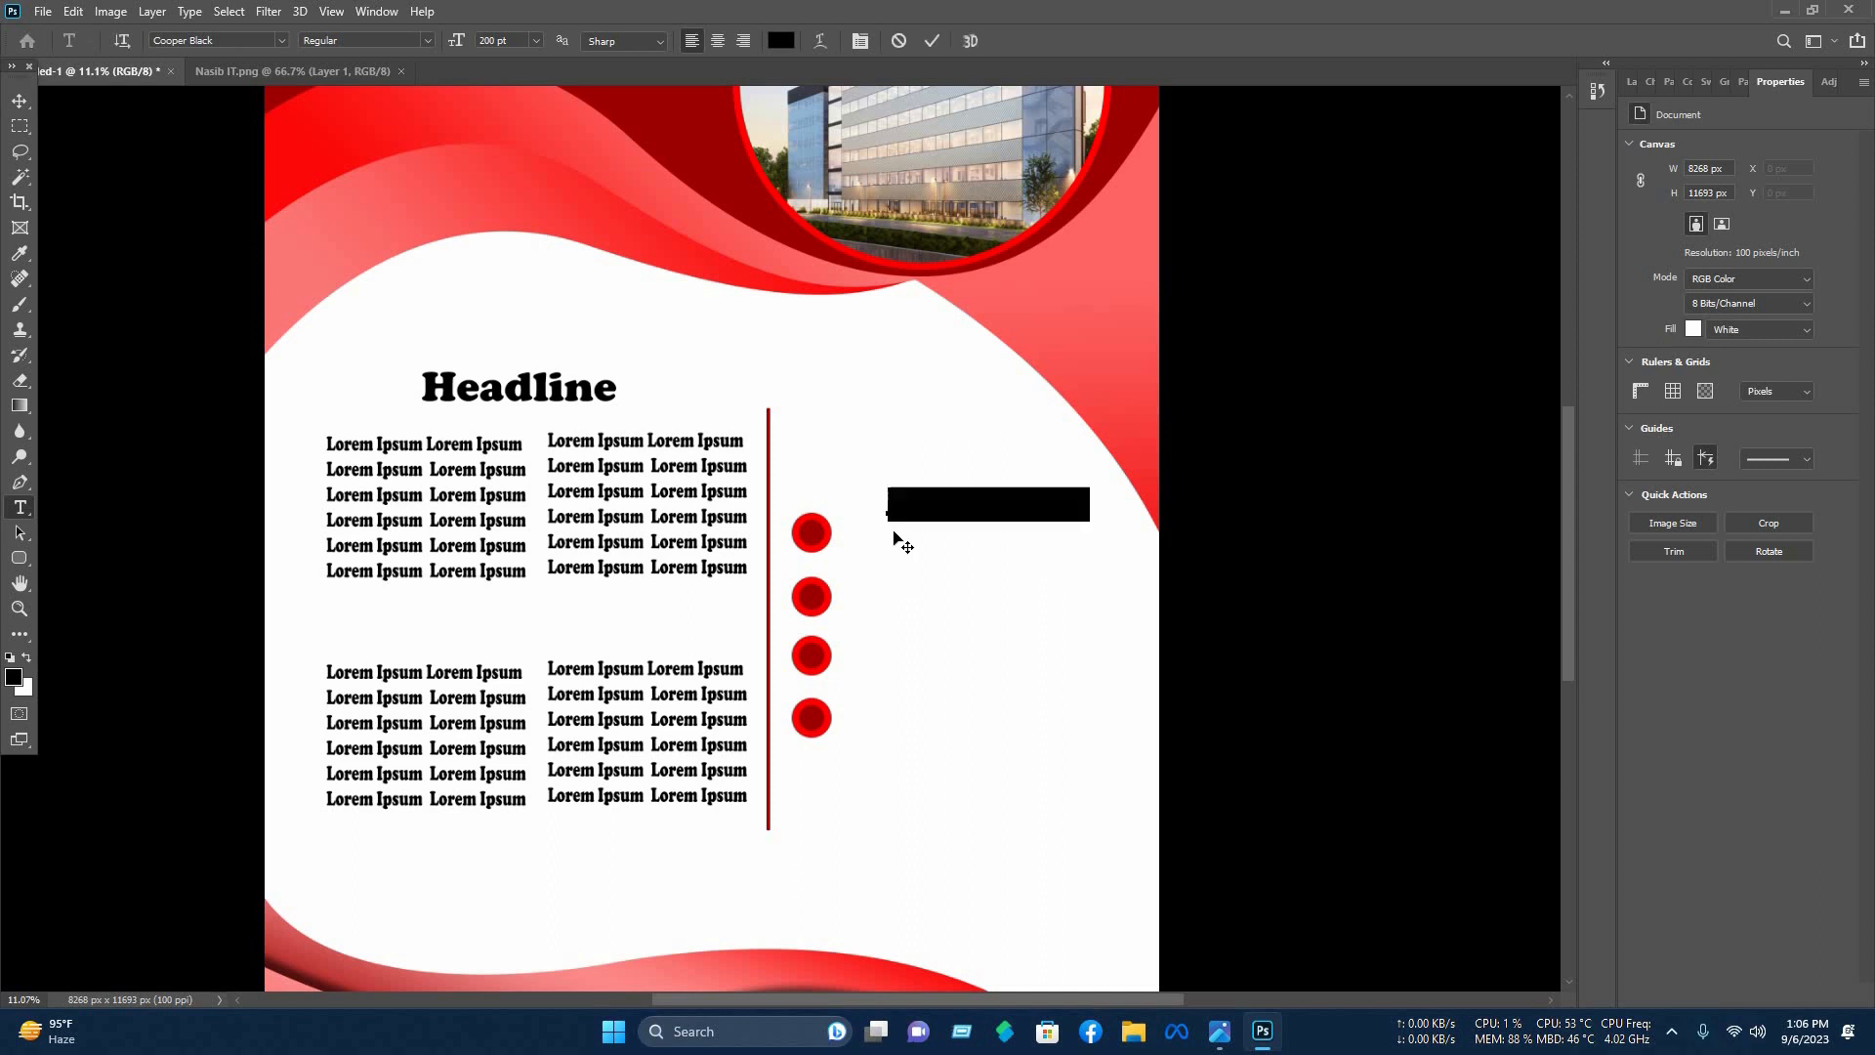
Add the text "Write your compay sirvices" in Cooper Black at 200 pt near the round bullets.
text(W)
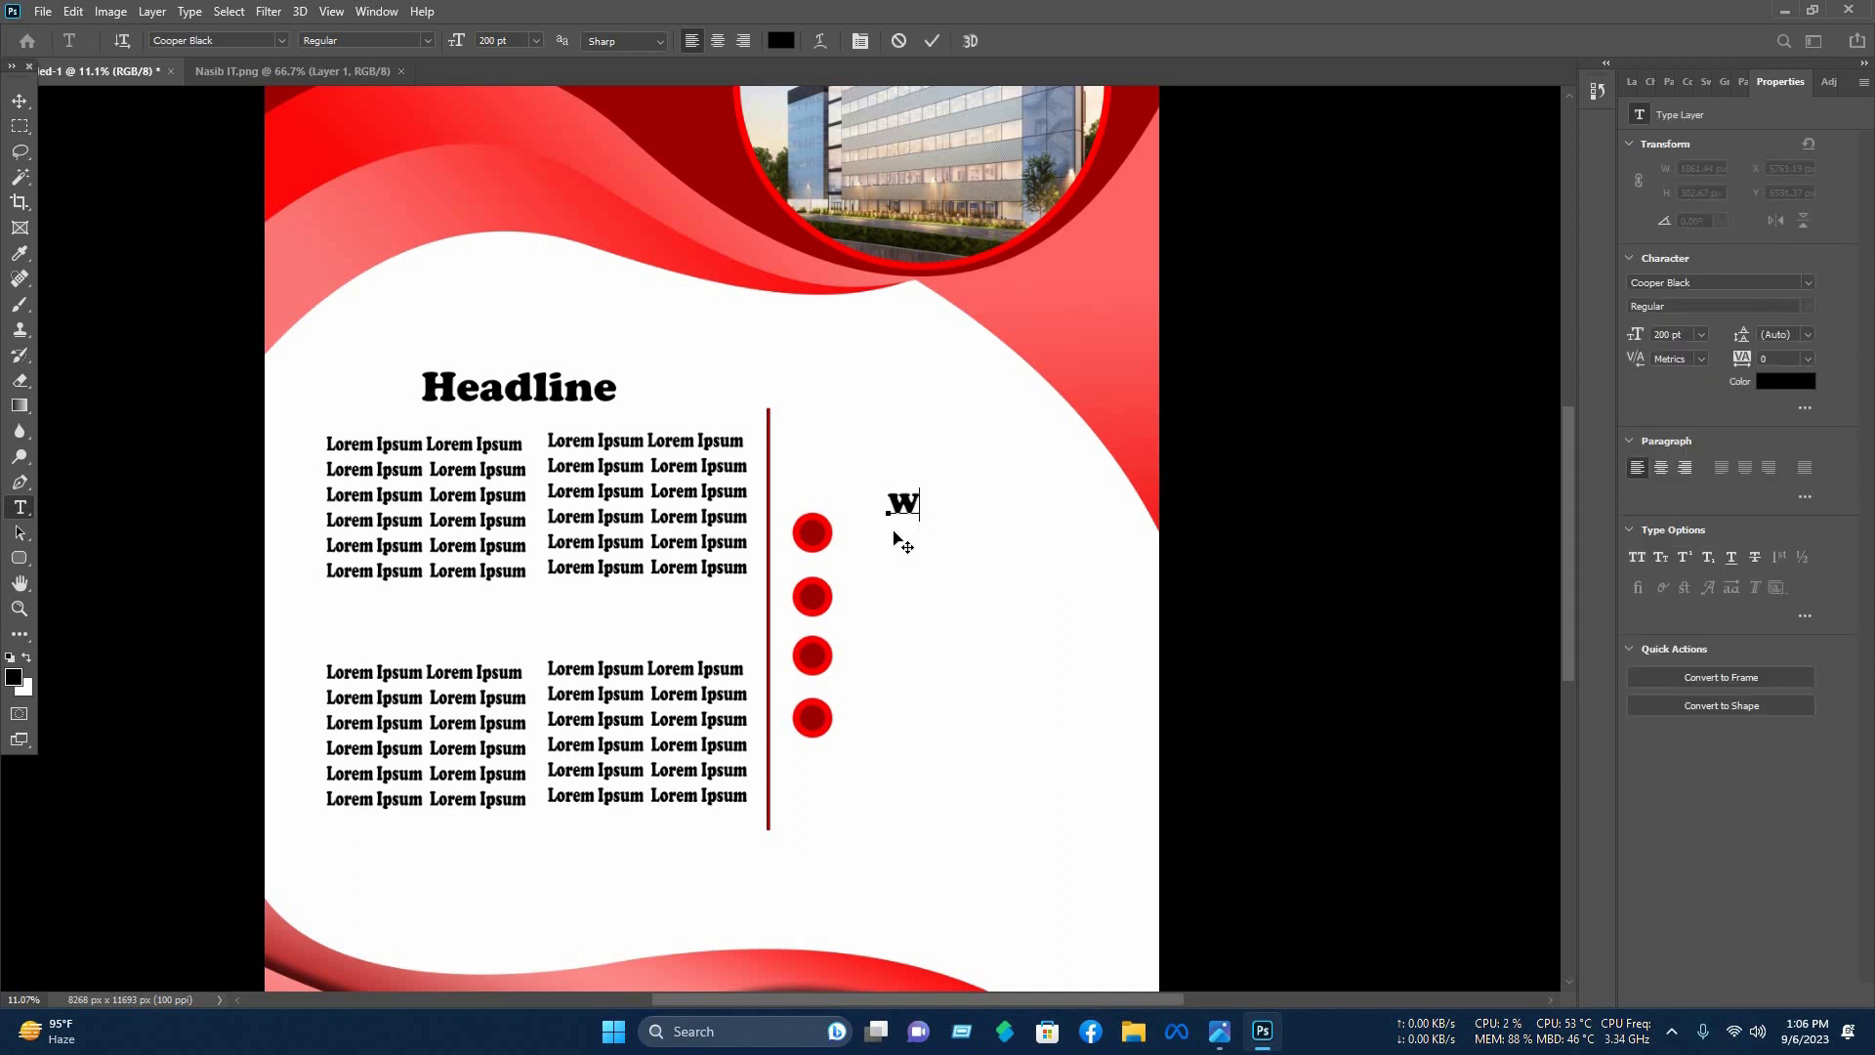
text(rite your compa)
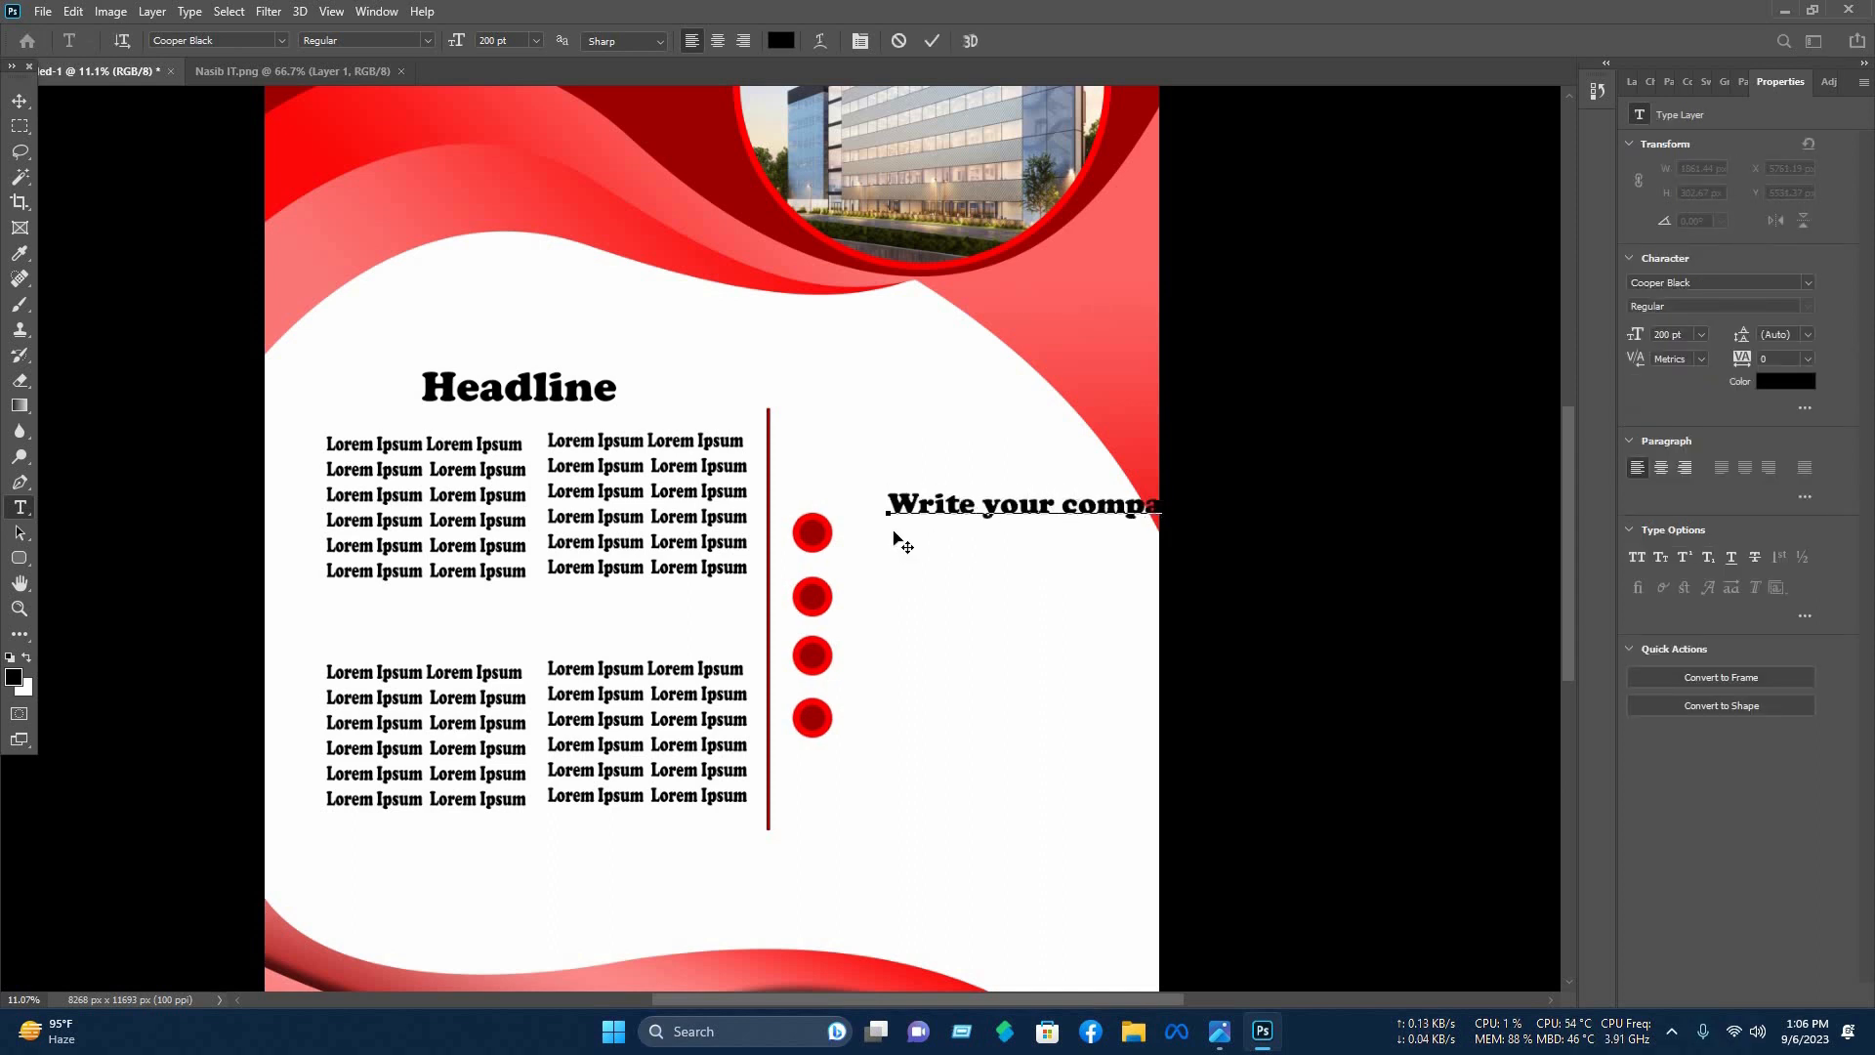
text(ny name)
key(ctrl)
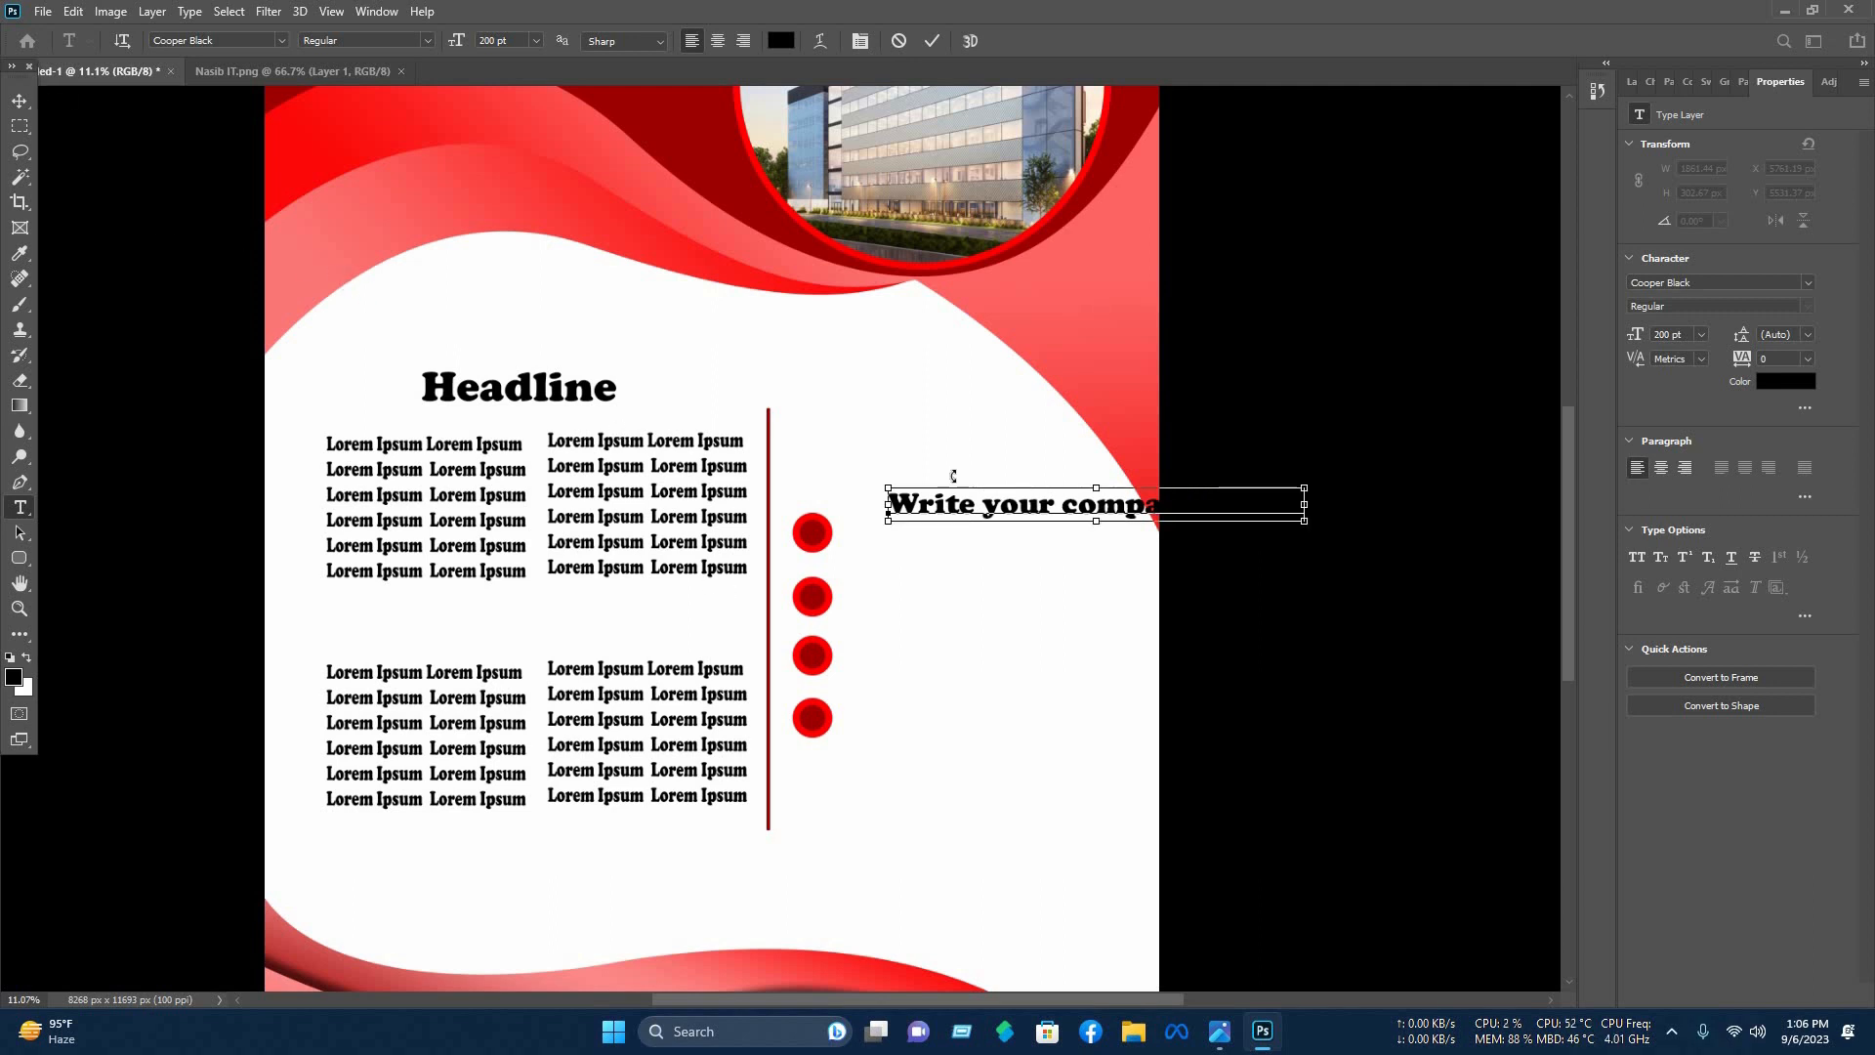
Colour the whole services text dark red, 9e0000, sampled from the flyer's header.
key(ctrl+a)
click(777, 42)
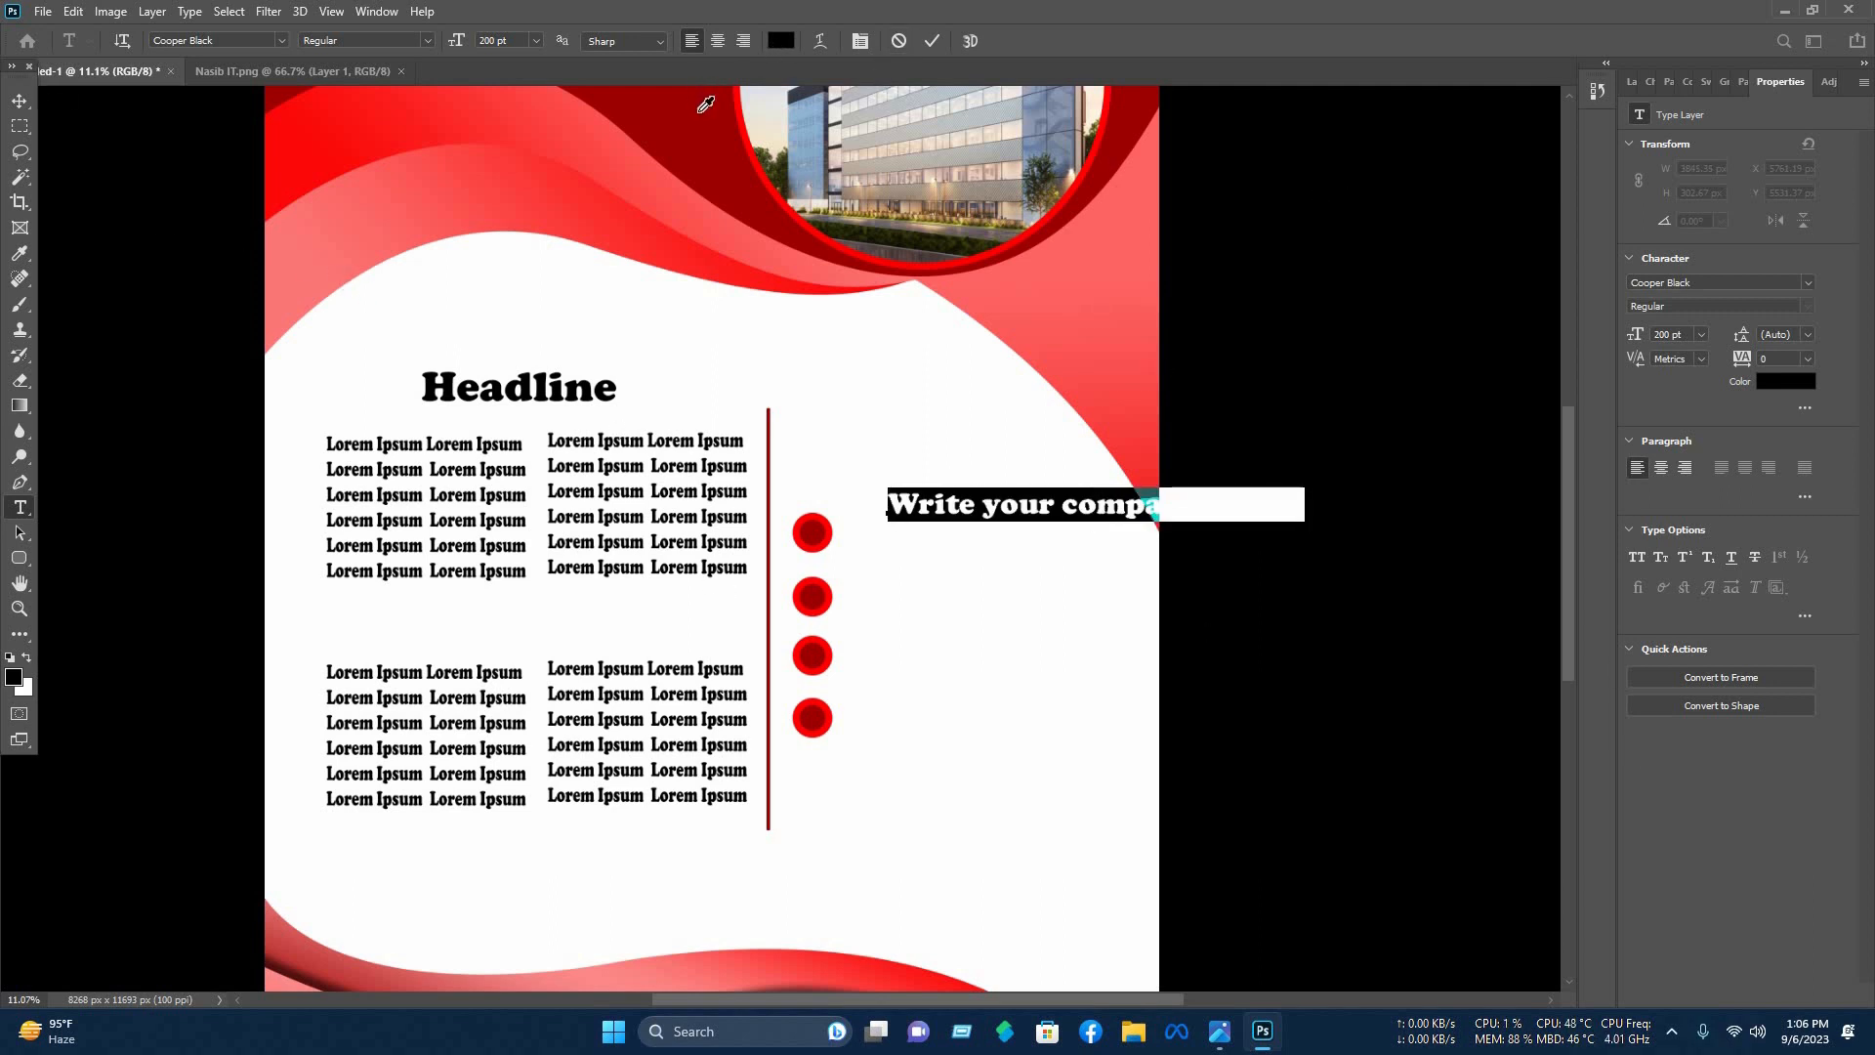
click(705, 105)
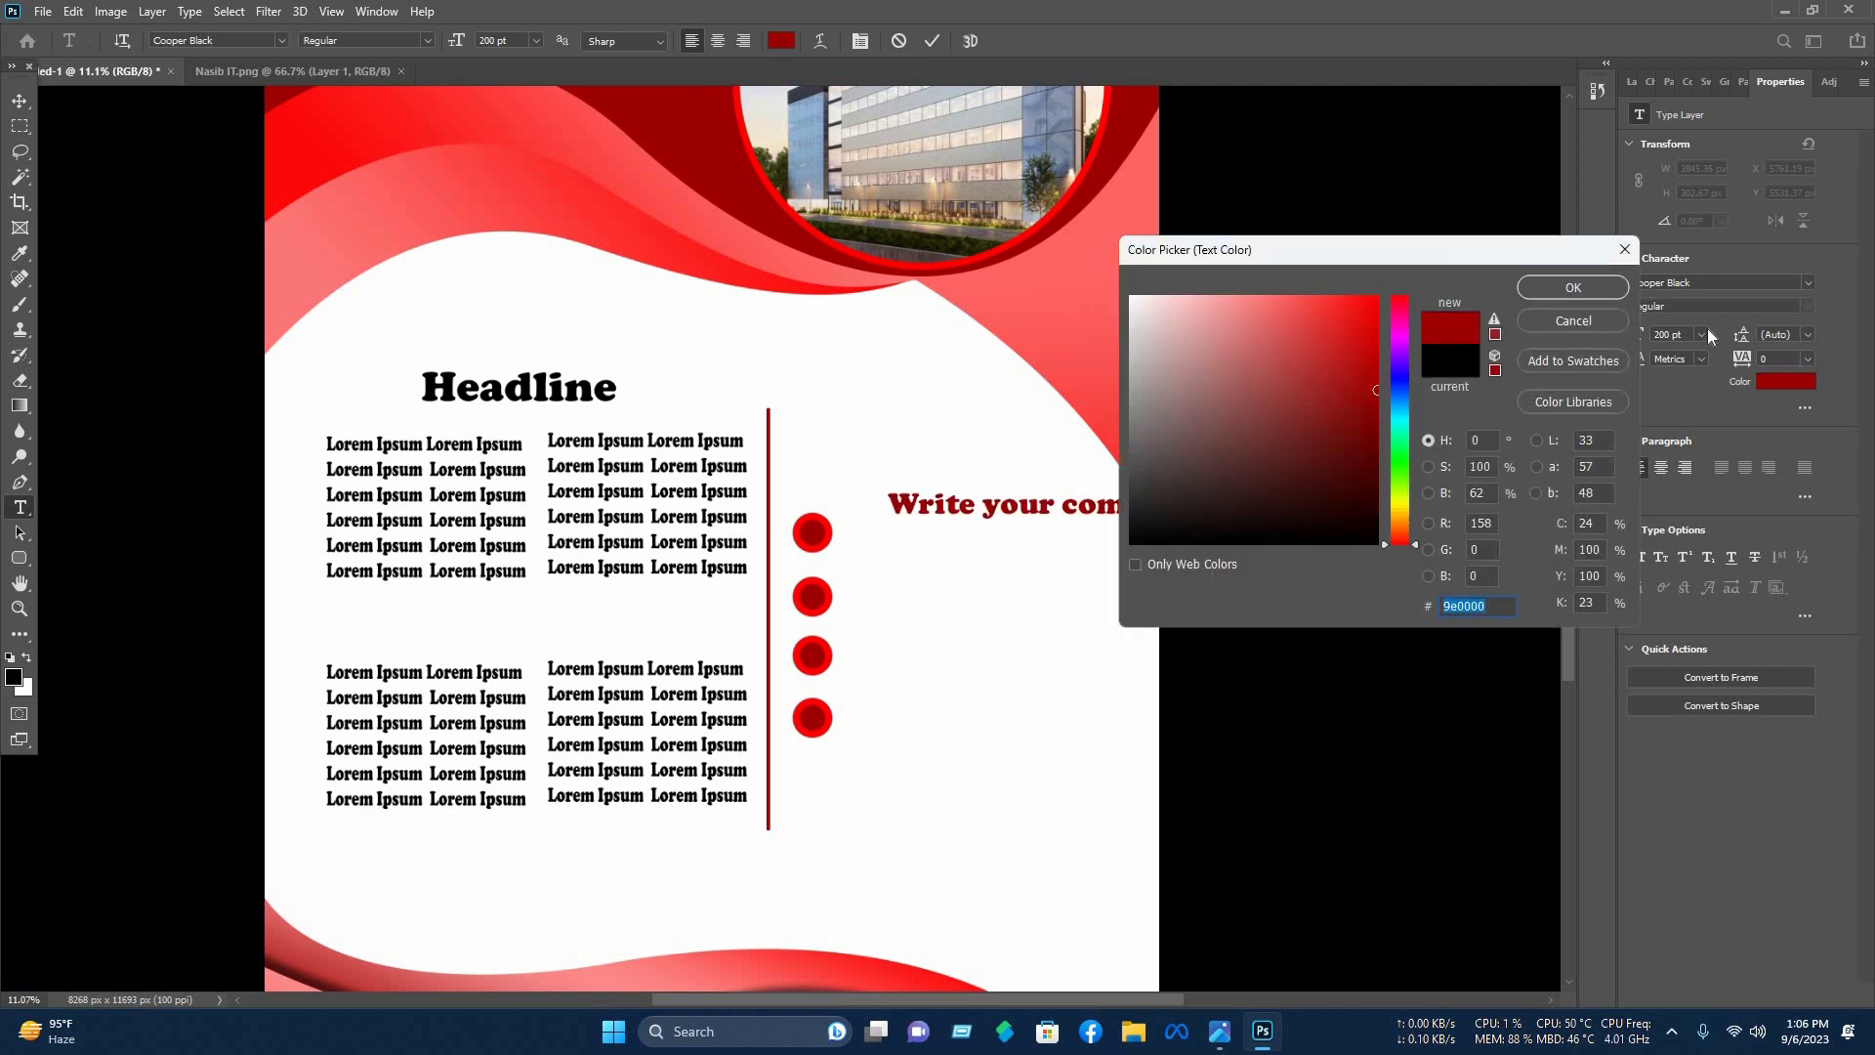
click(1572, 287)
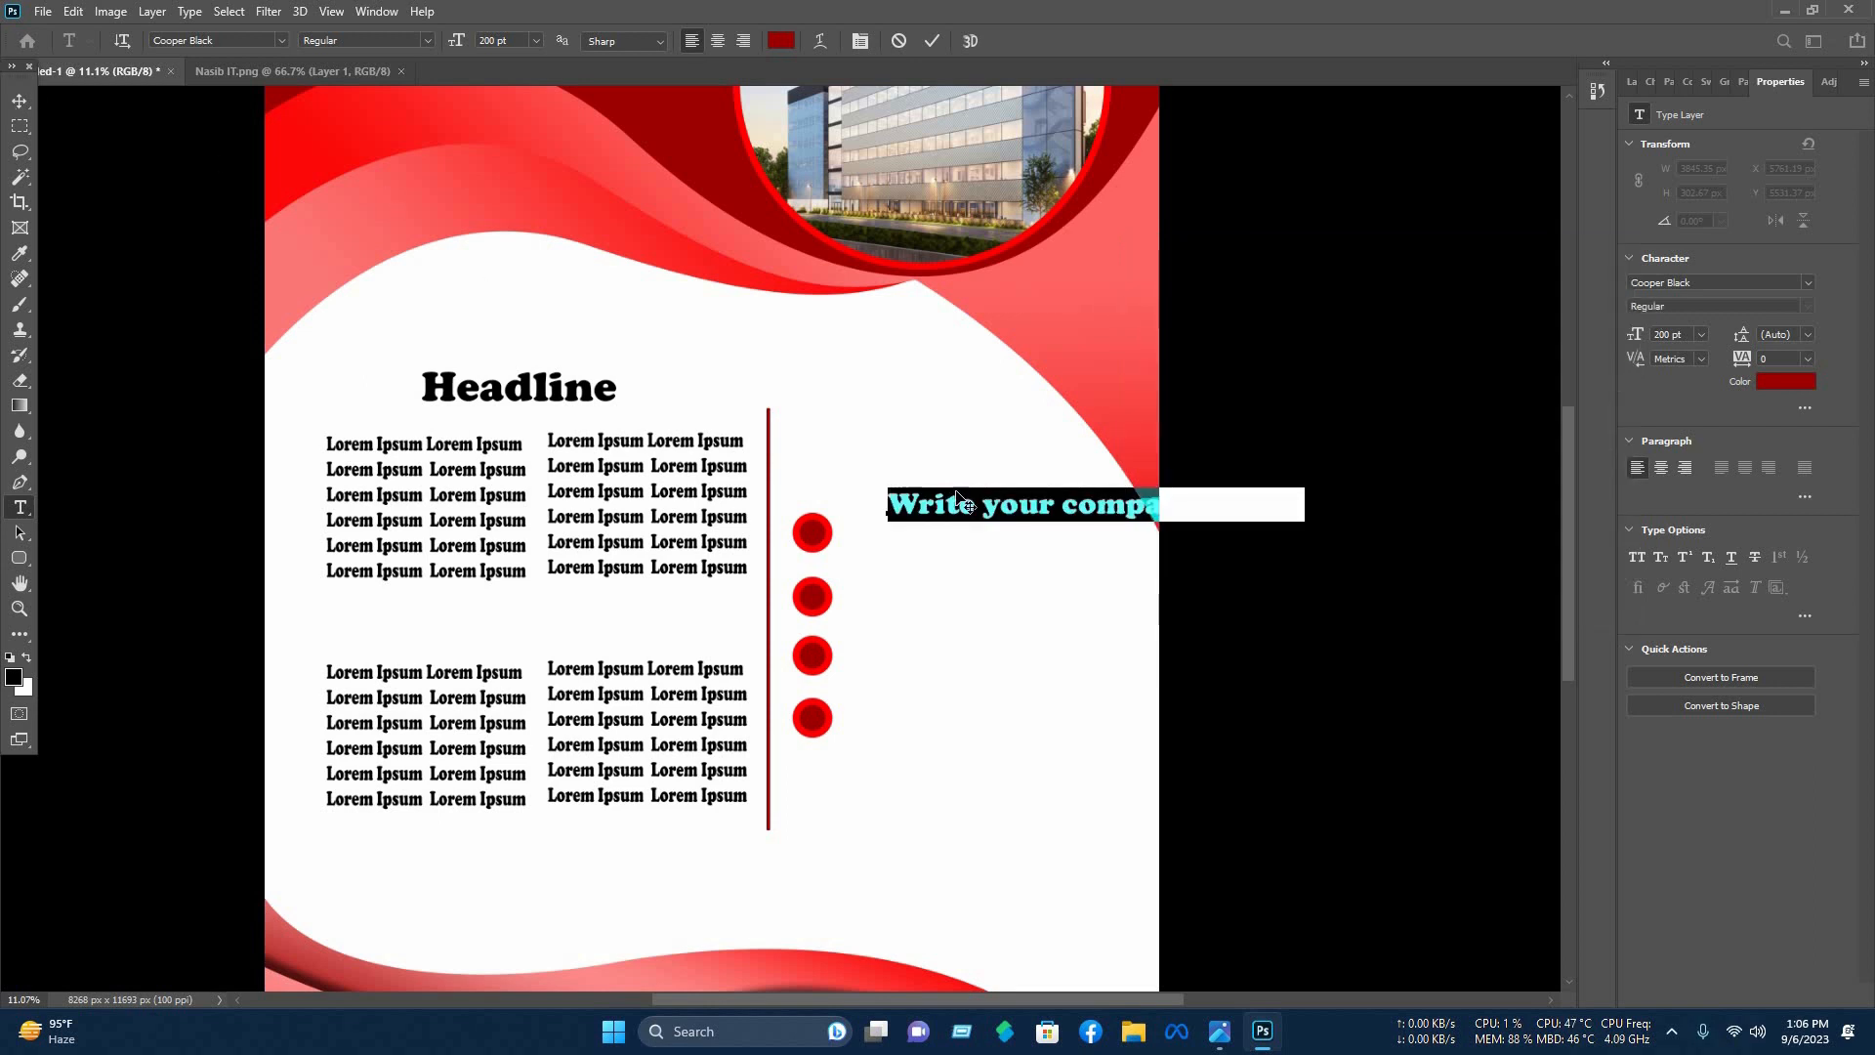
Scale the services text to about 71% beside the first round bullet and place copies beside the other three bullets.
key(ctrl)
drag(1140, 510, 1087, 530)
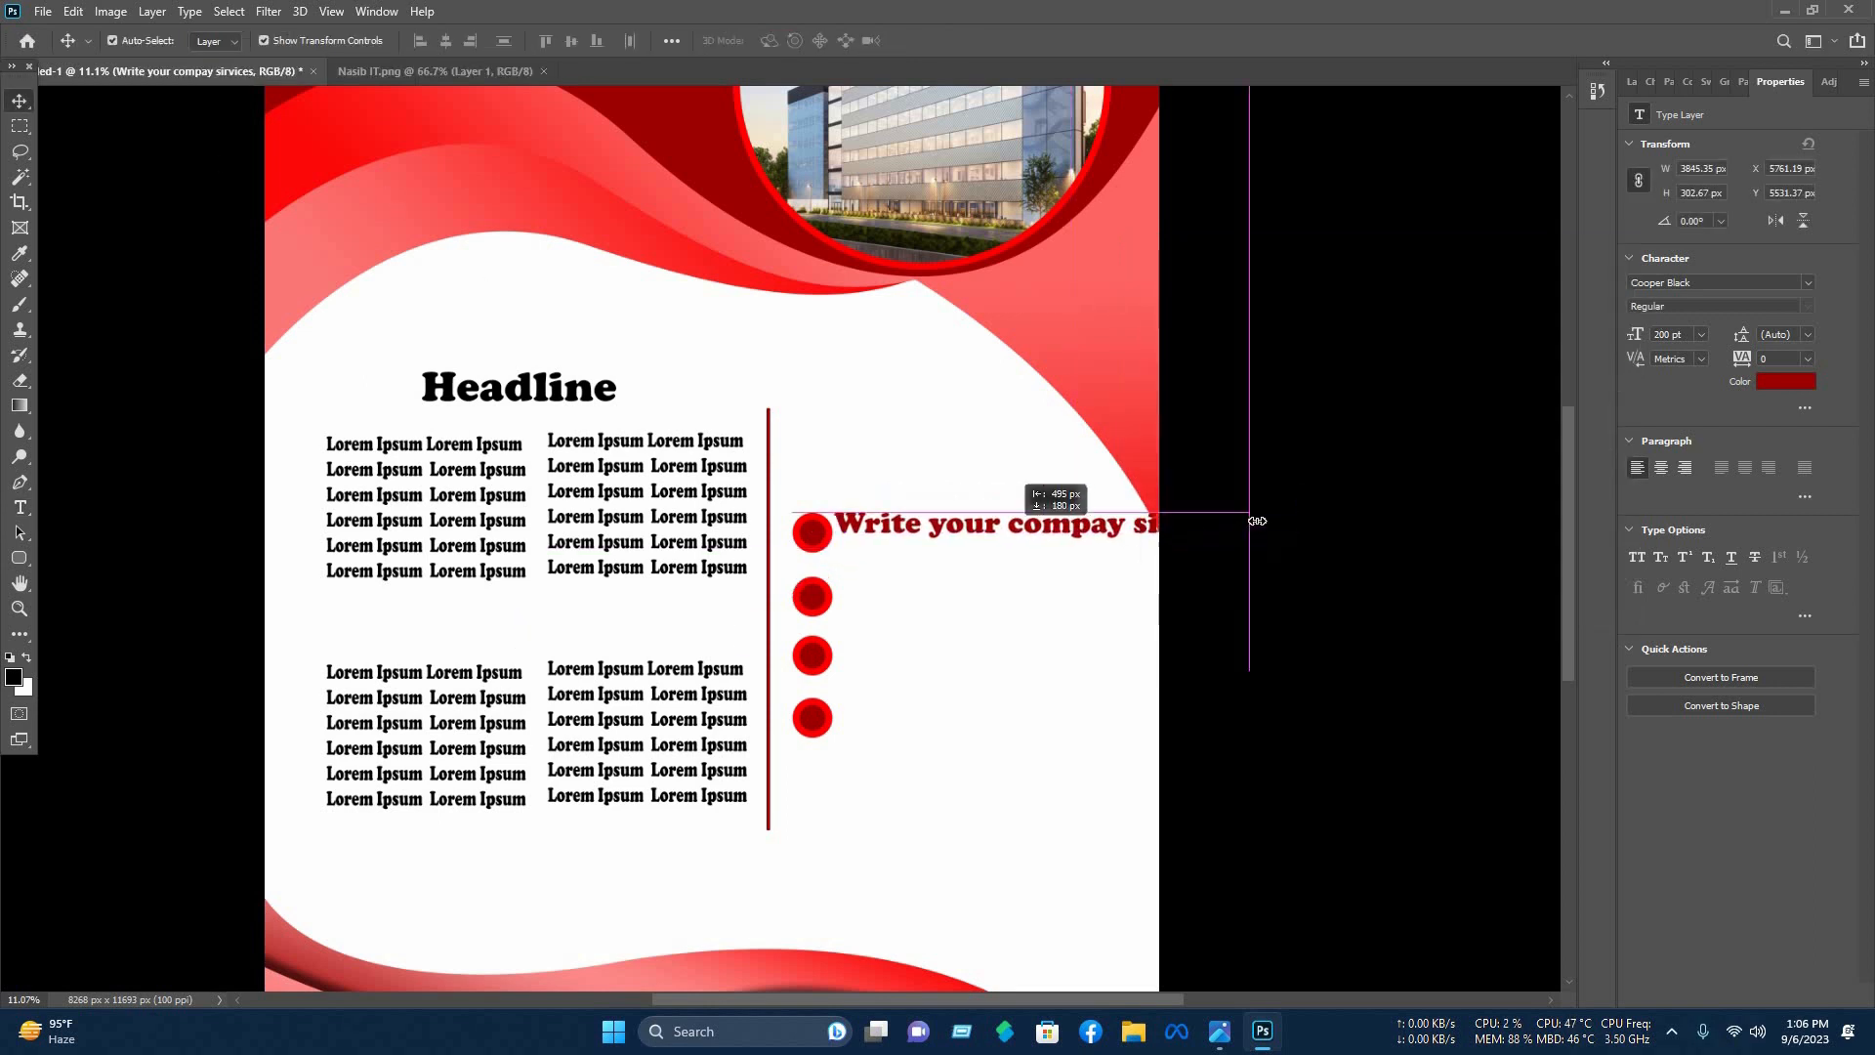
drag(1249, 525, 1130, 530)
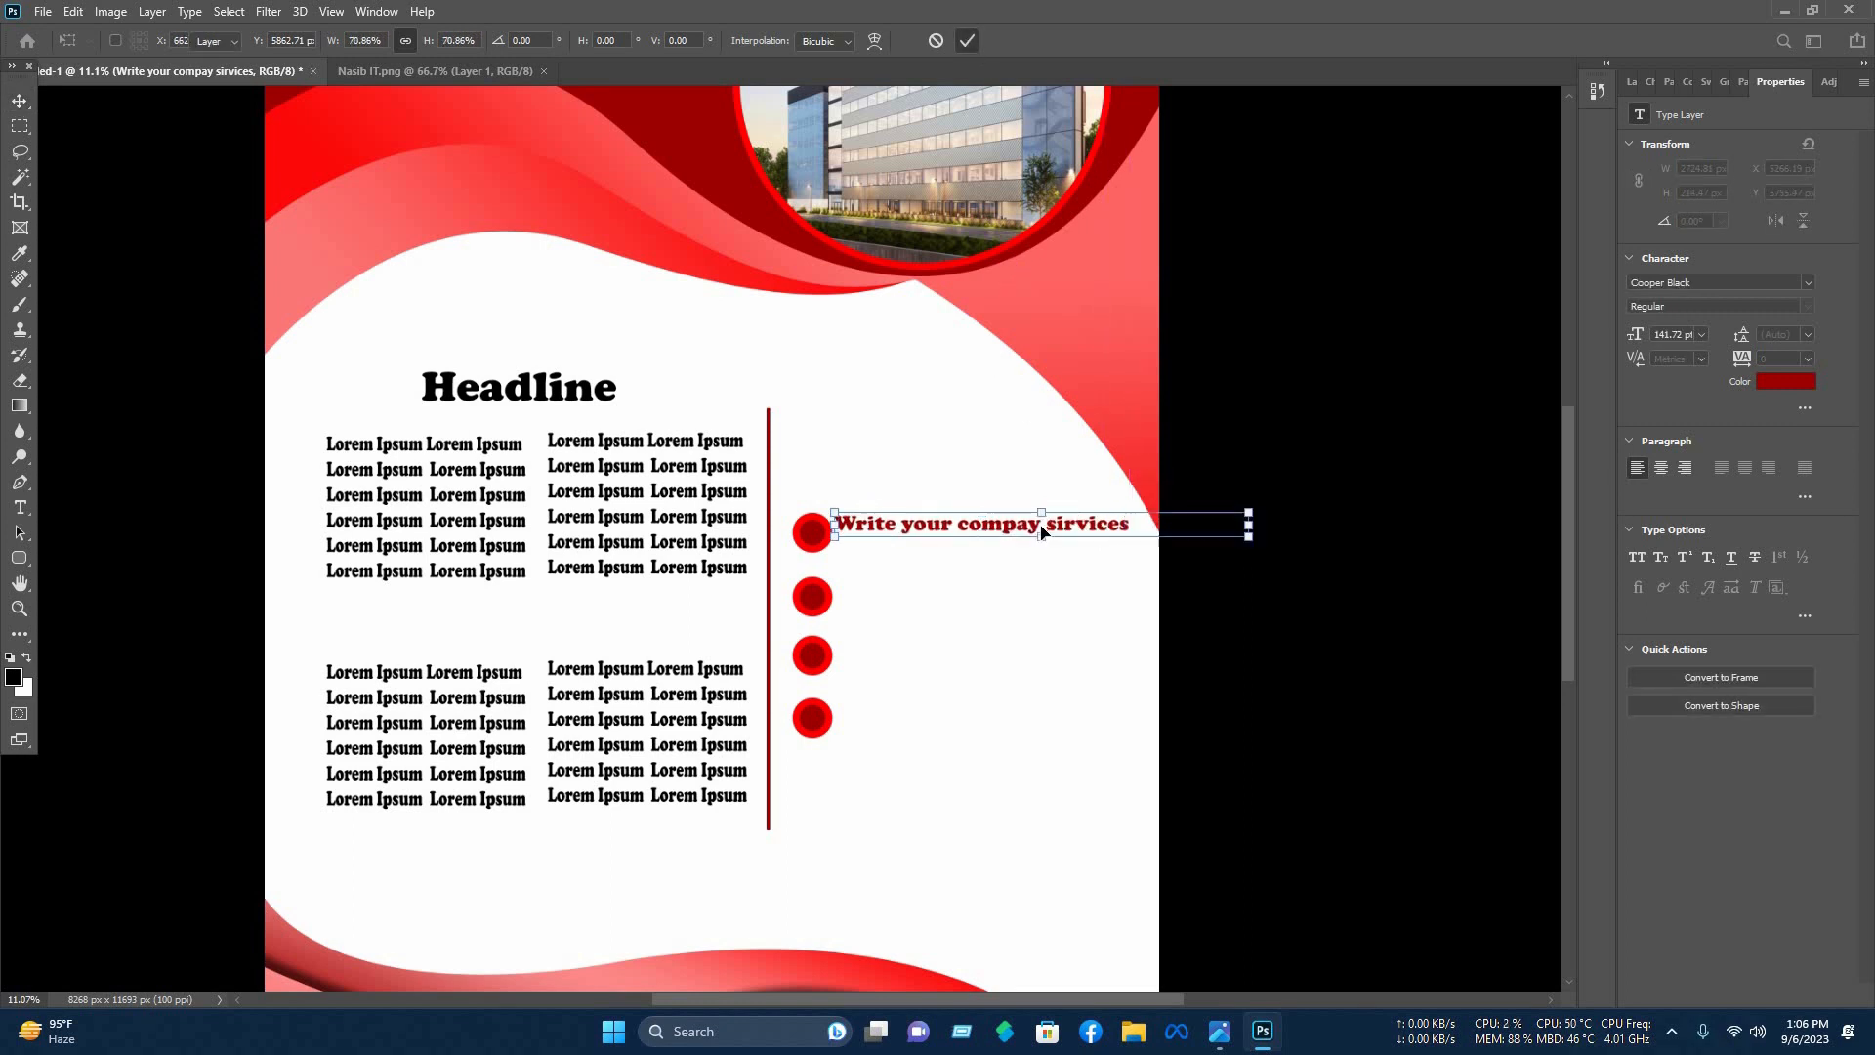
drag(1054, 536, 1070, 723)
click(1082, 535)
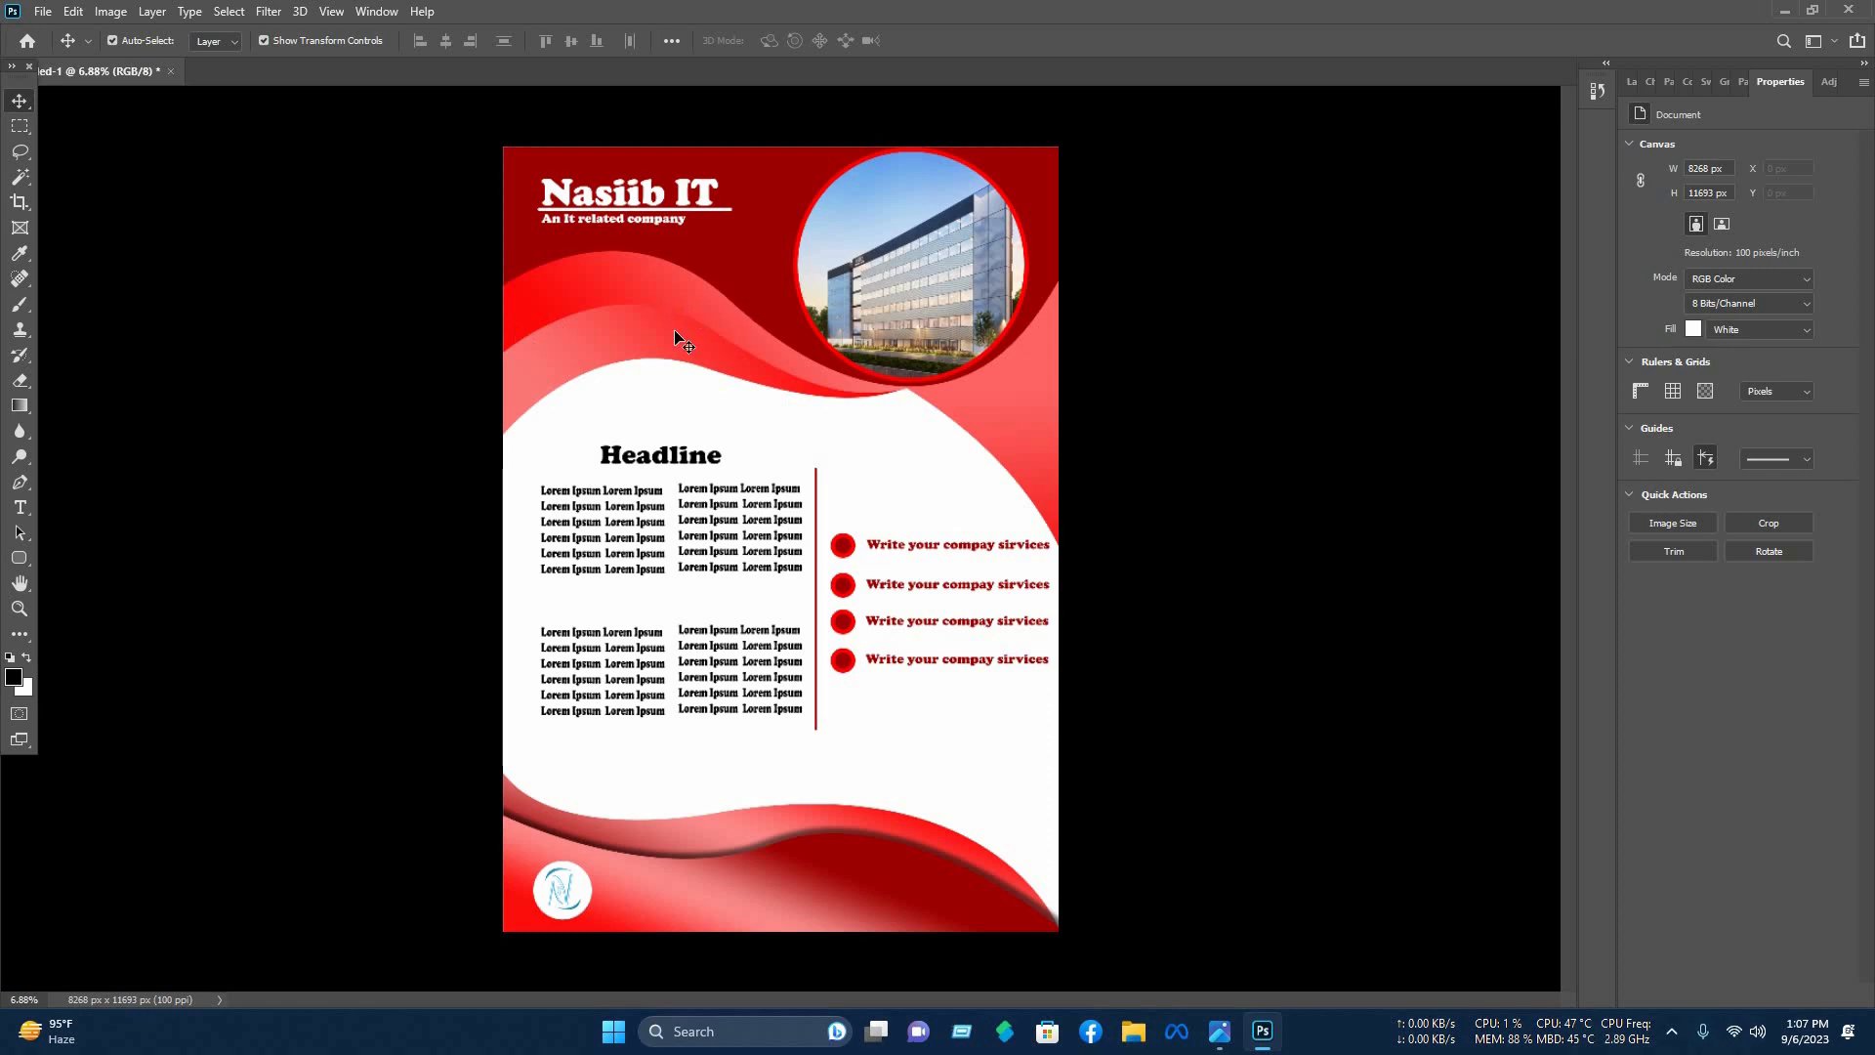
Open the icon files Copy of envelope-w.png, Copy of phone-call w.png and Copy of white (1).png from the business card icons folder.
click(43, 12)
click(58, 50)
double_click(368, 317)
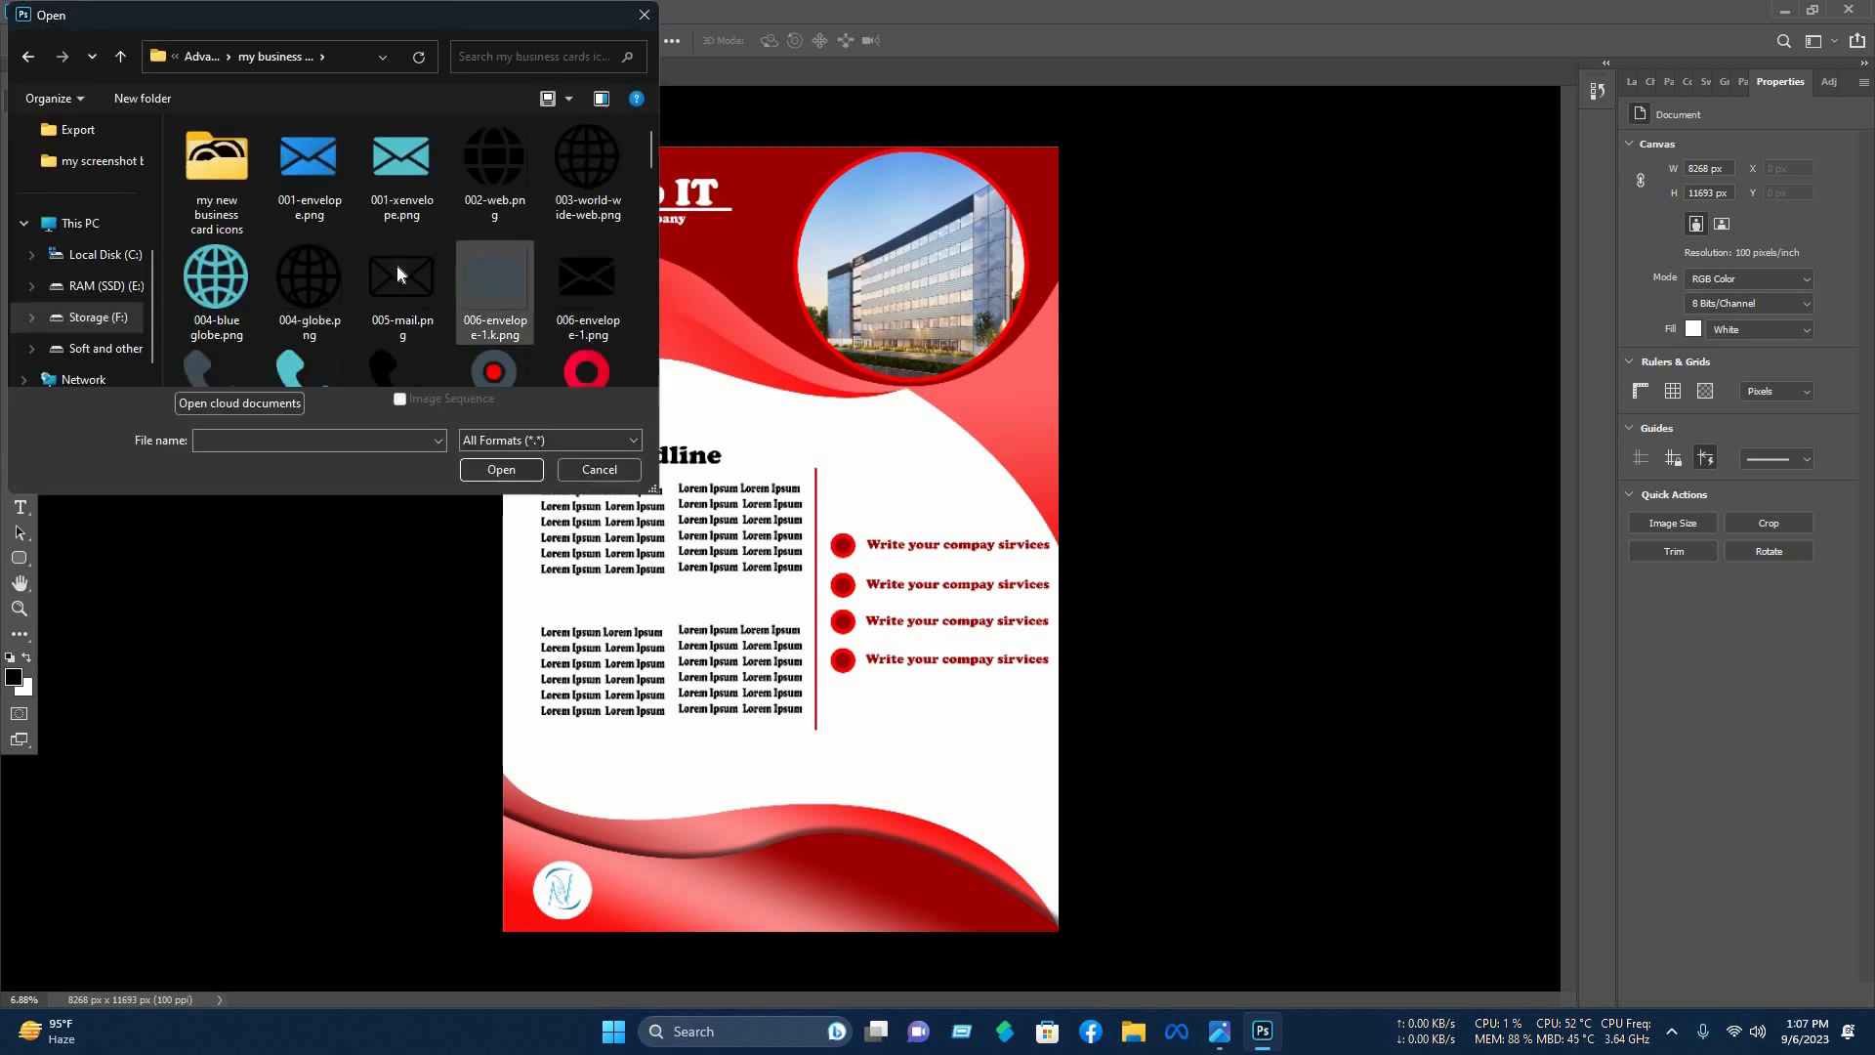
scroll(468, 229, down, 1)
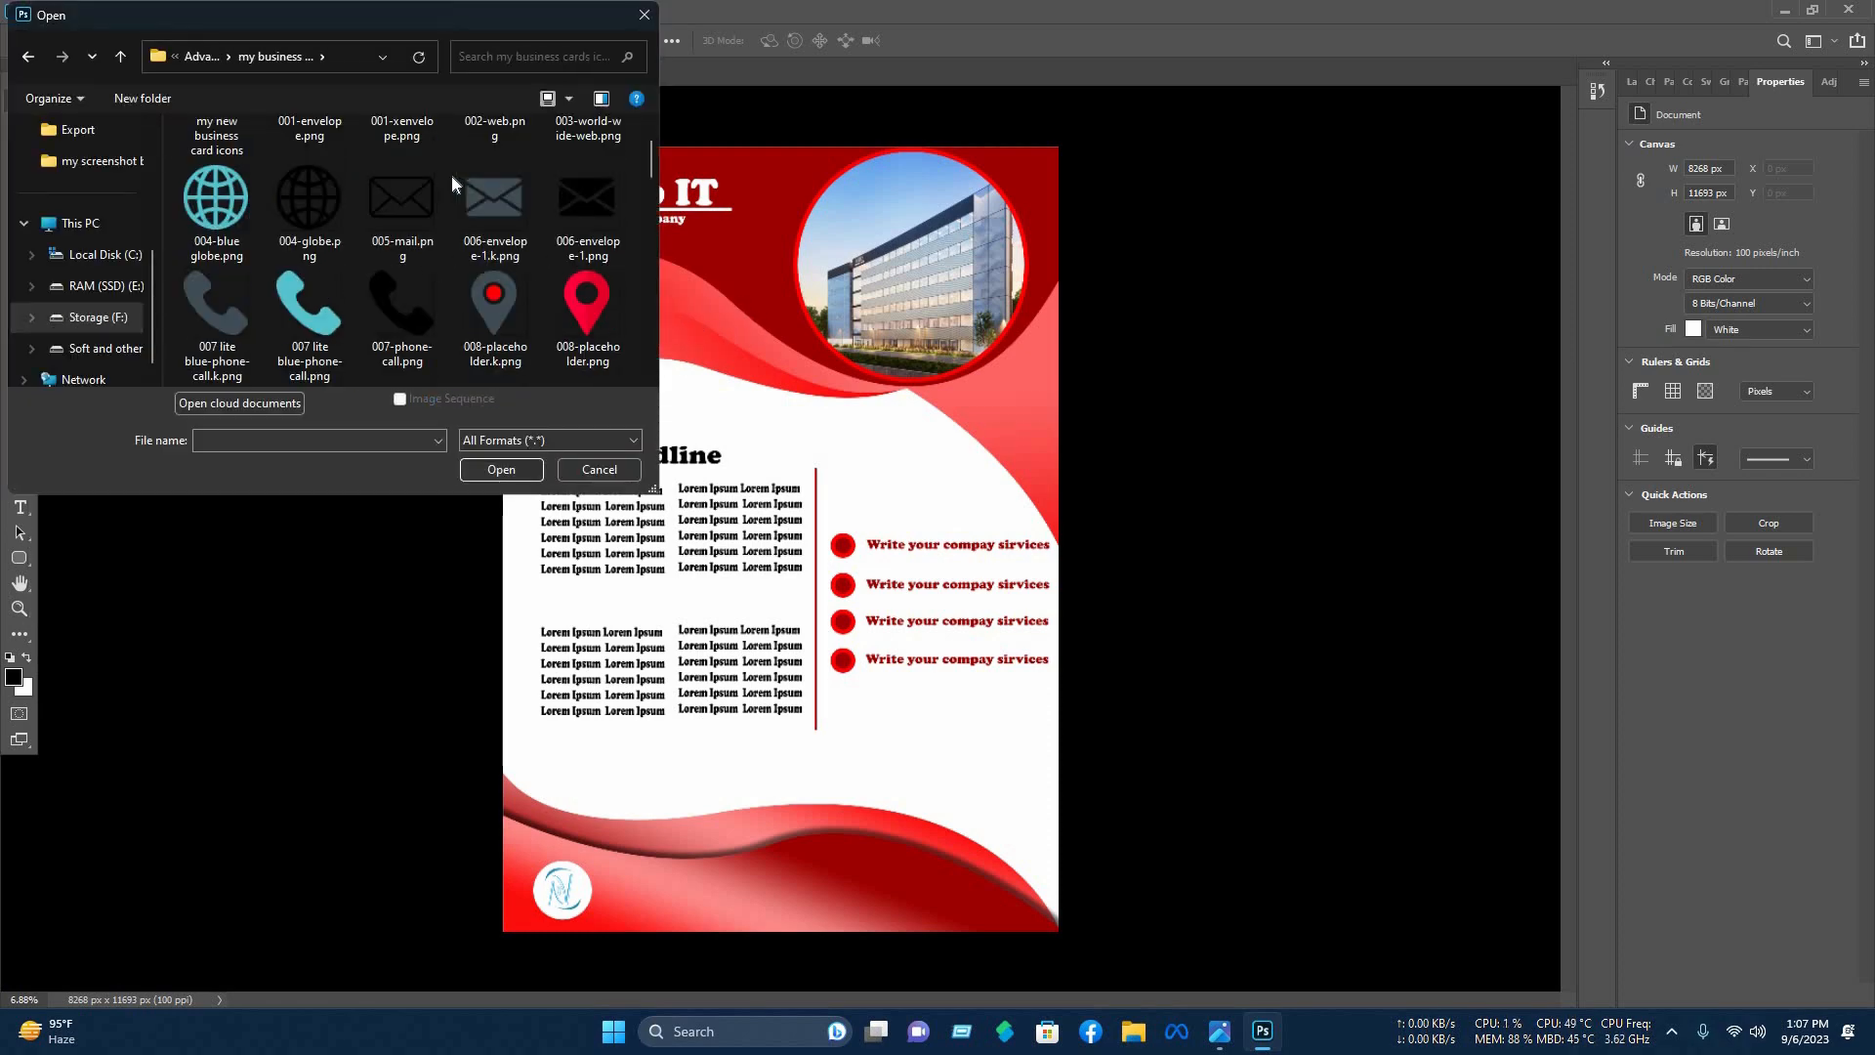
scroll(513, 220, down, 5)
click(403, 295)
scroll(459, 283, down, 1)
ctrl+click(588, 293)
ctrl+click(586, 377)
click(501, 470)
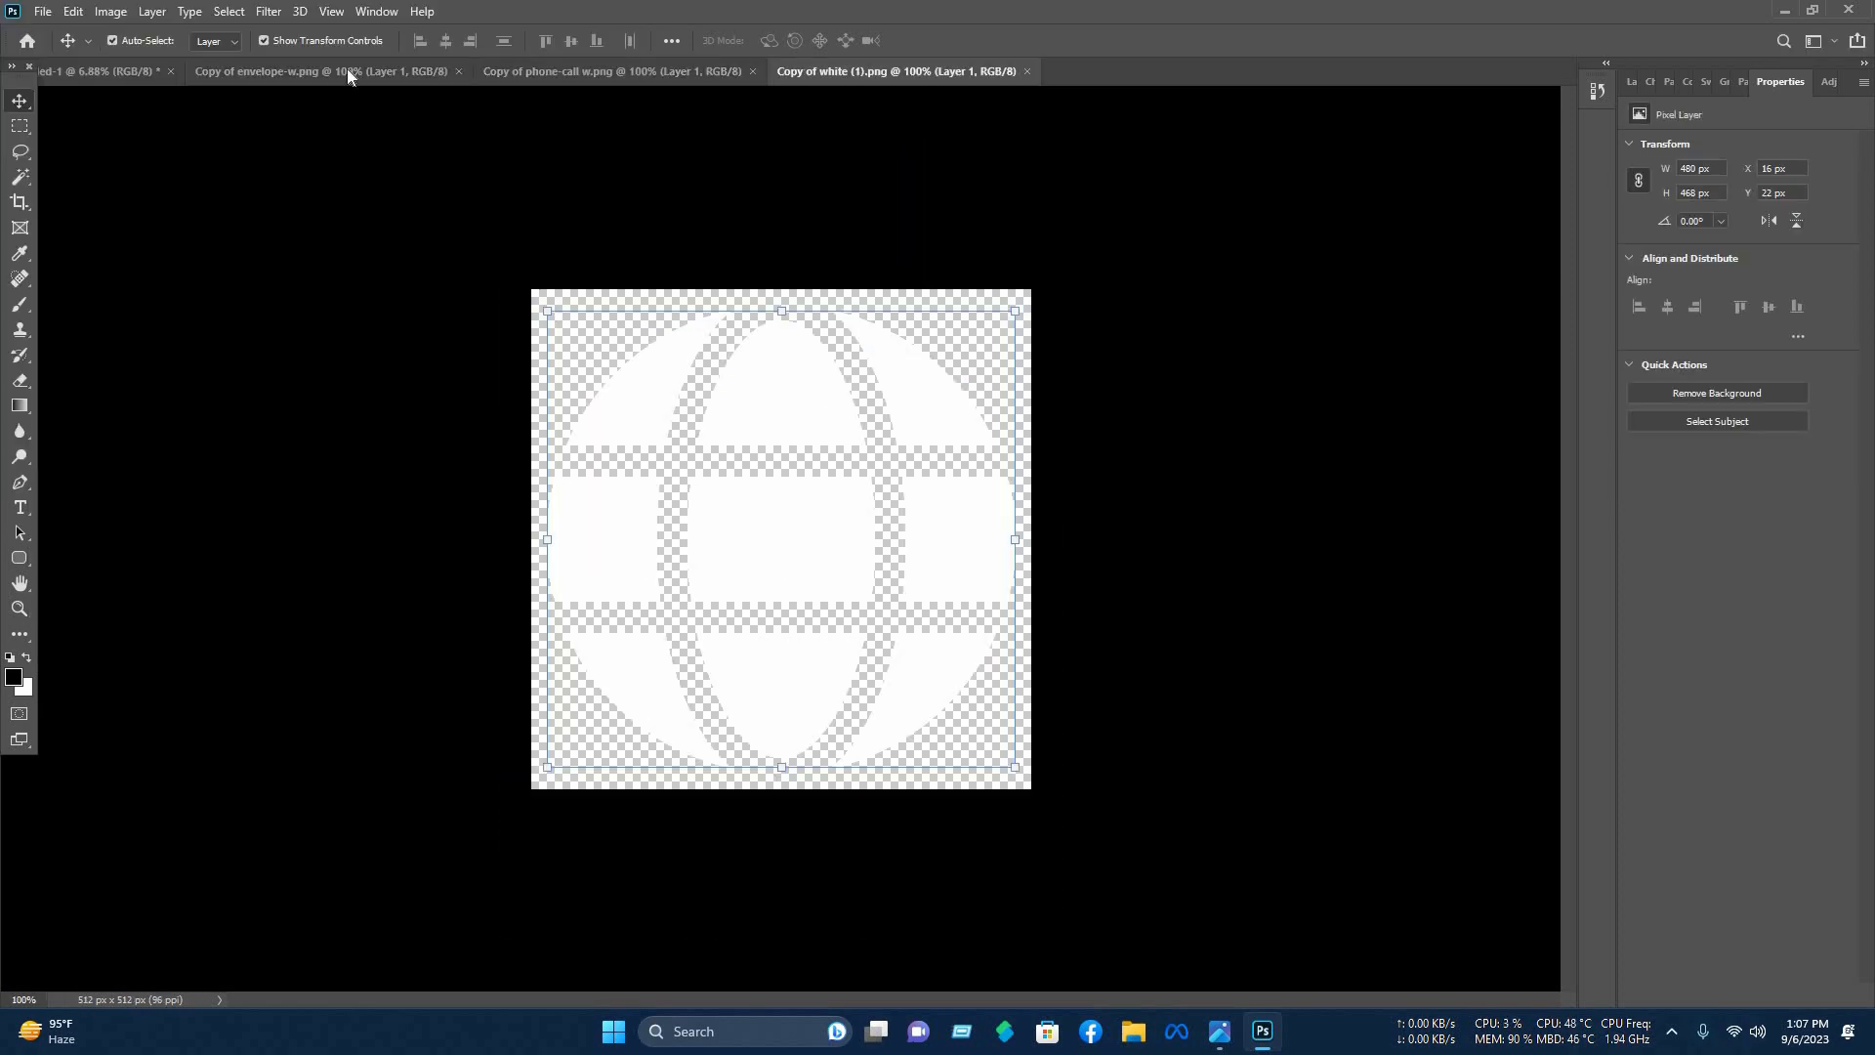
Bring the white globe icon from Copy of white (1).png into the flyer document.
click(707, 361)
click(348, 68)
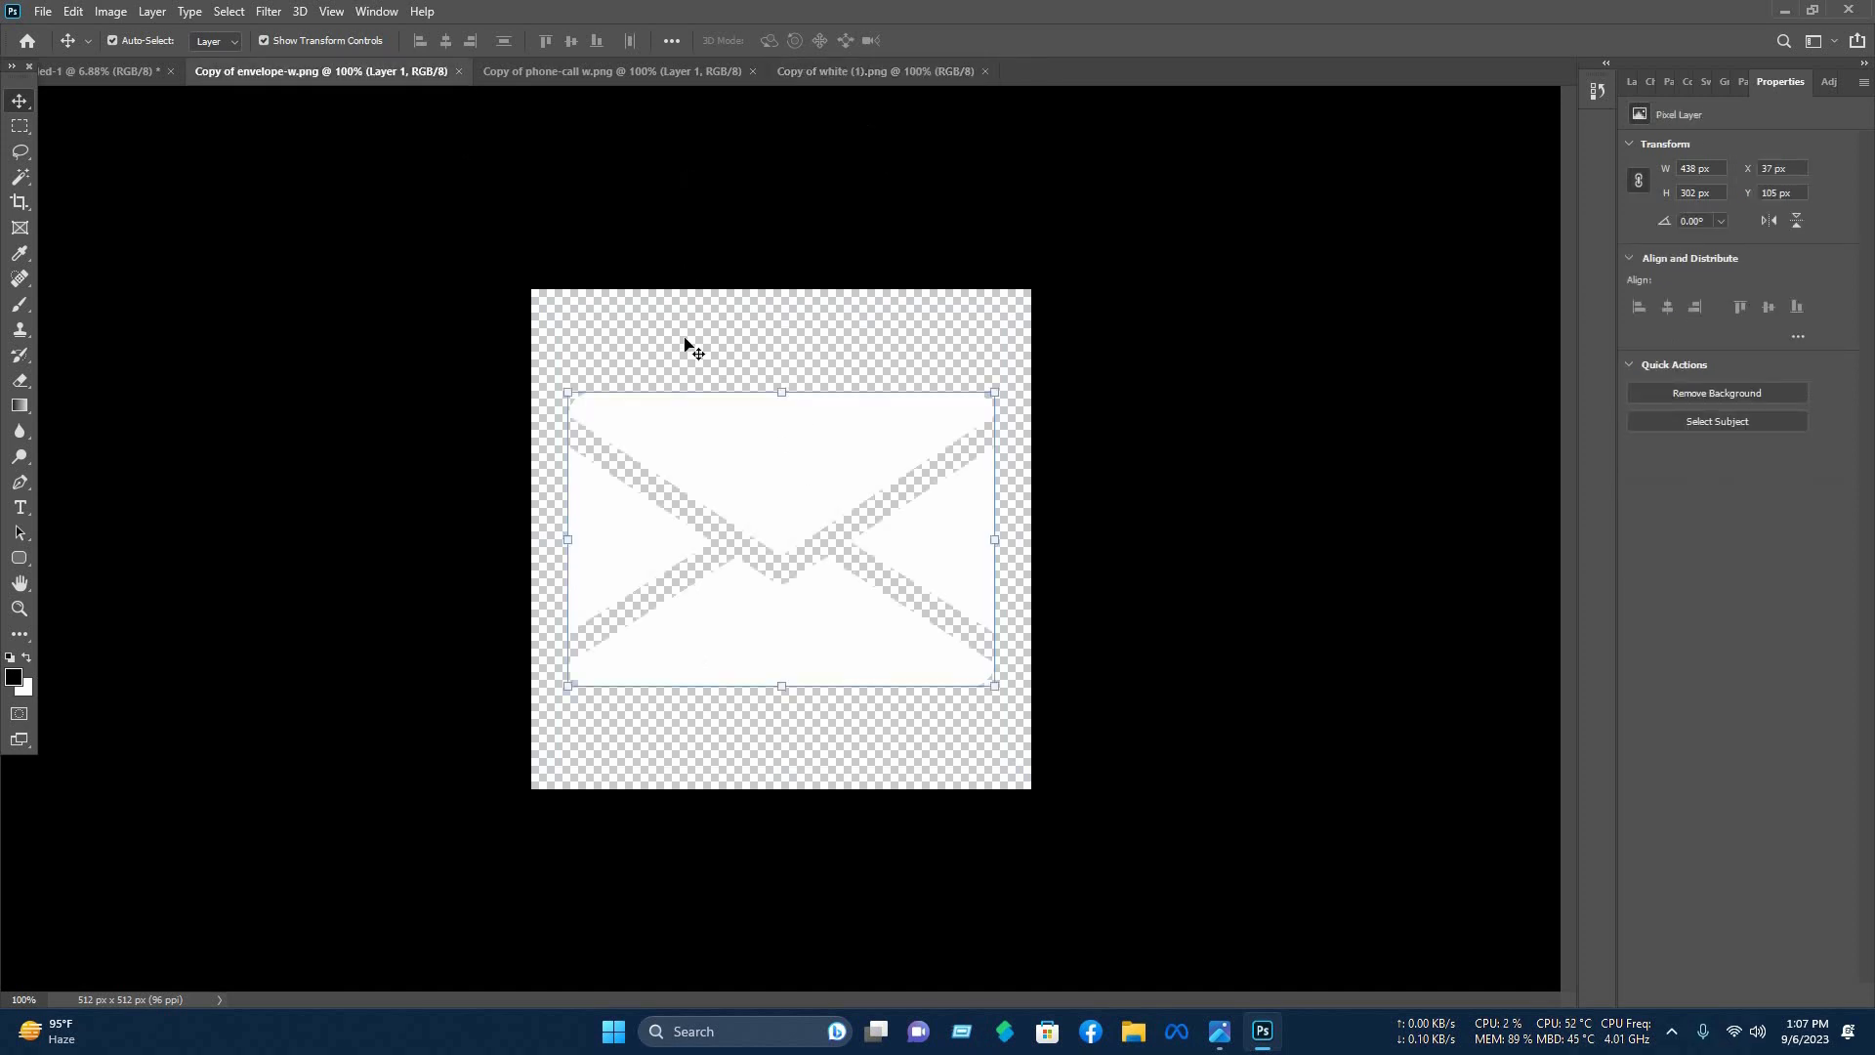
key(ctrl+Tab)
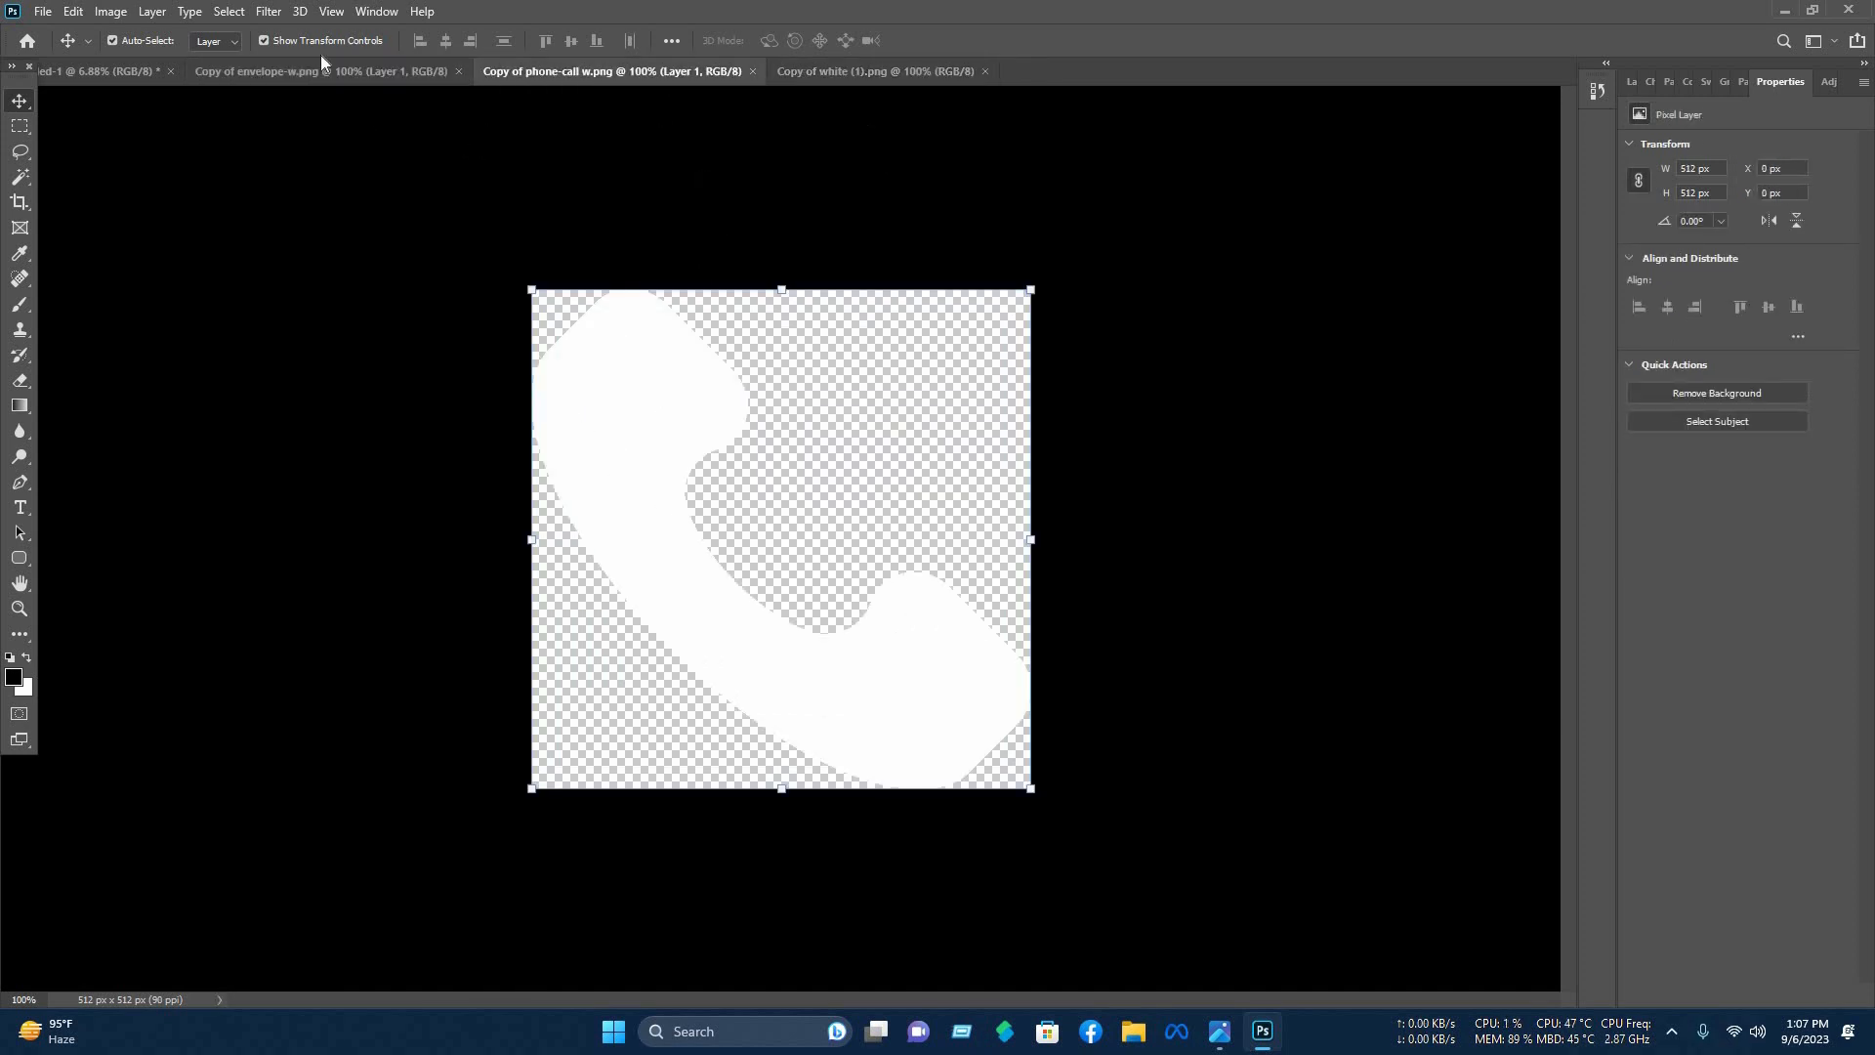
click(875, 72)
key(ctrl+a)
key(ctrl+x)
click(97, 71)
key(ctrl+v)
Position the globe icon in the red footer beside the round logo and apply the transform.
drag(814, 853, 711, 618)
scroll(677, 840, up, 10)
mouse_move(643, 695)
mouse_down()
mouse_move(596, 690)
mouse_move(651, 671)
mouse_up()
click(967, 41)
click(132, 469)
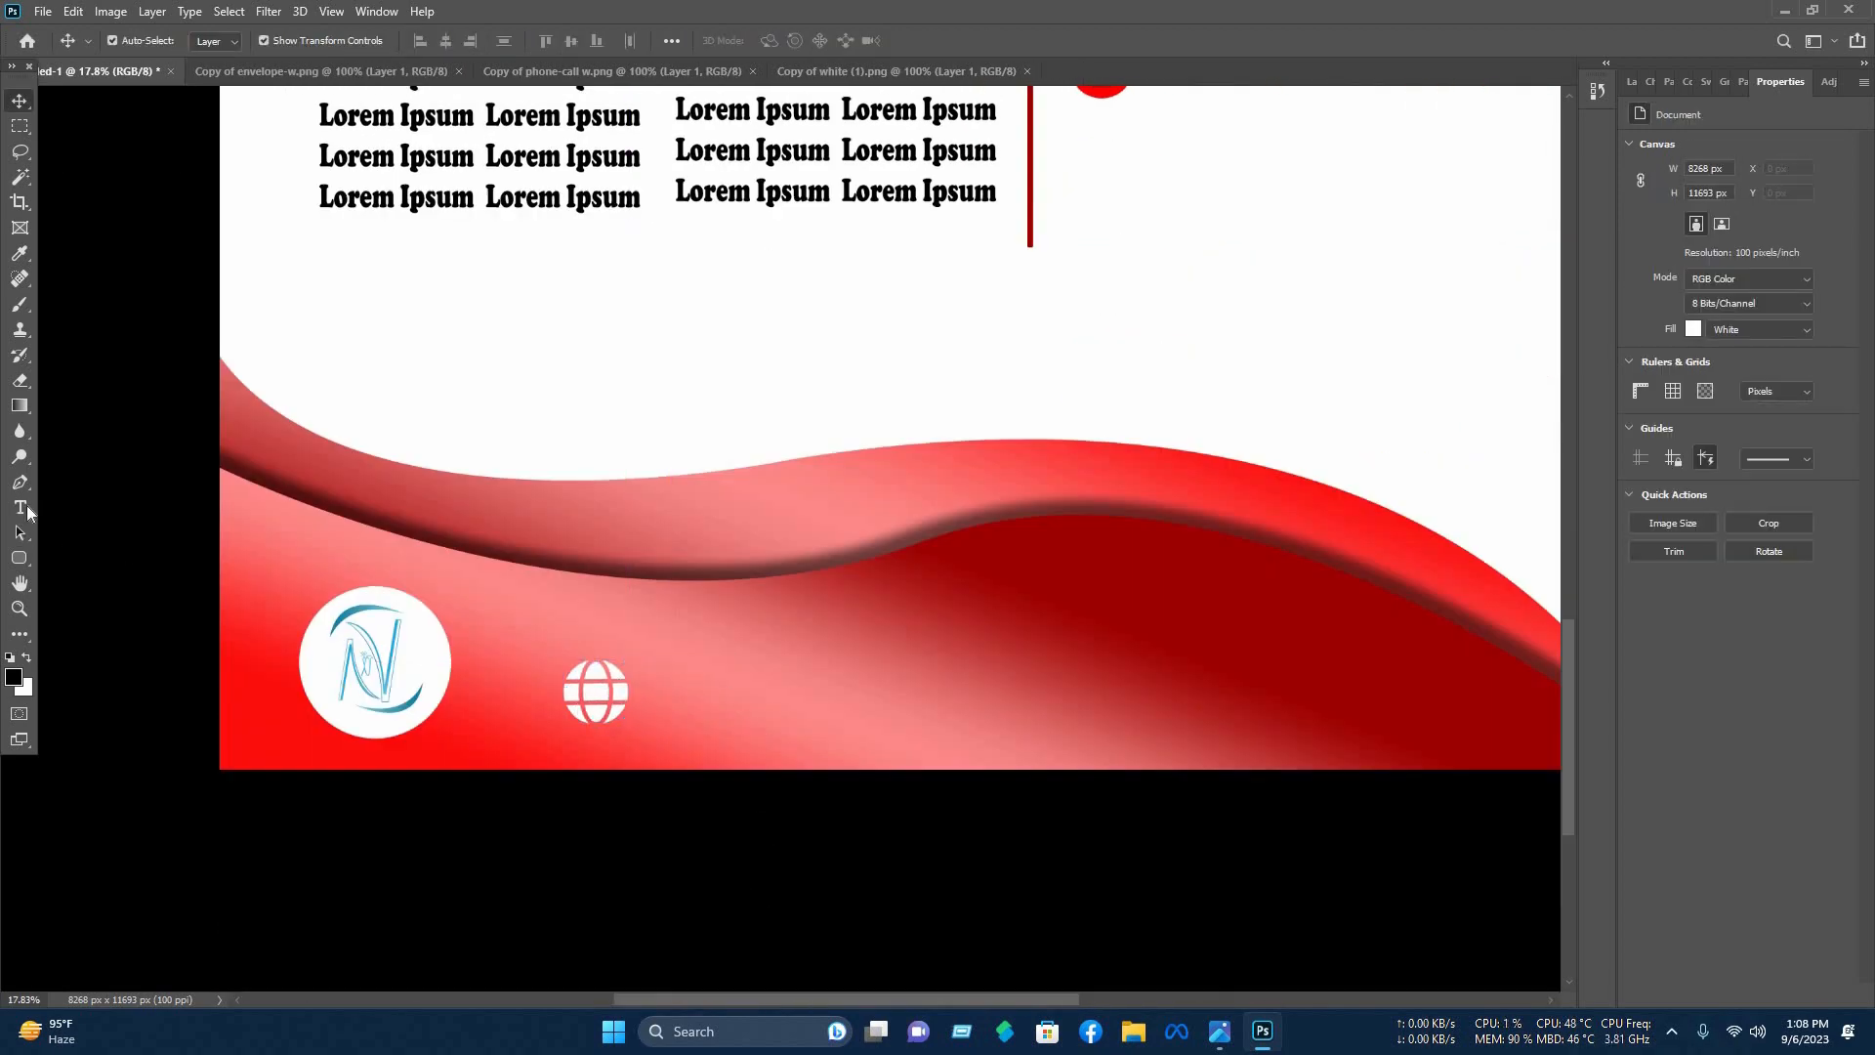
click(20, 507)
click(677, 710)
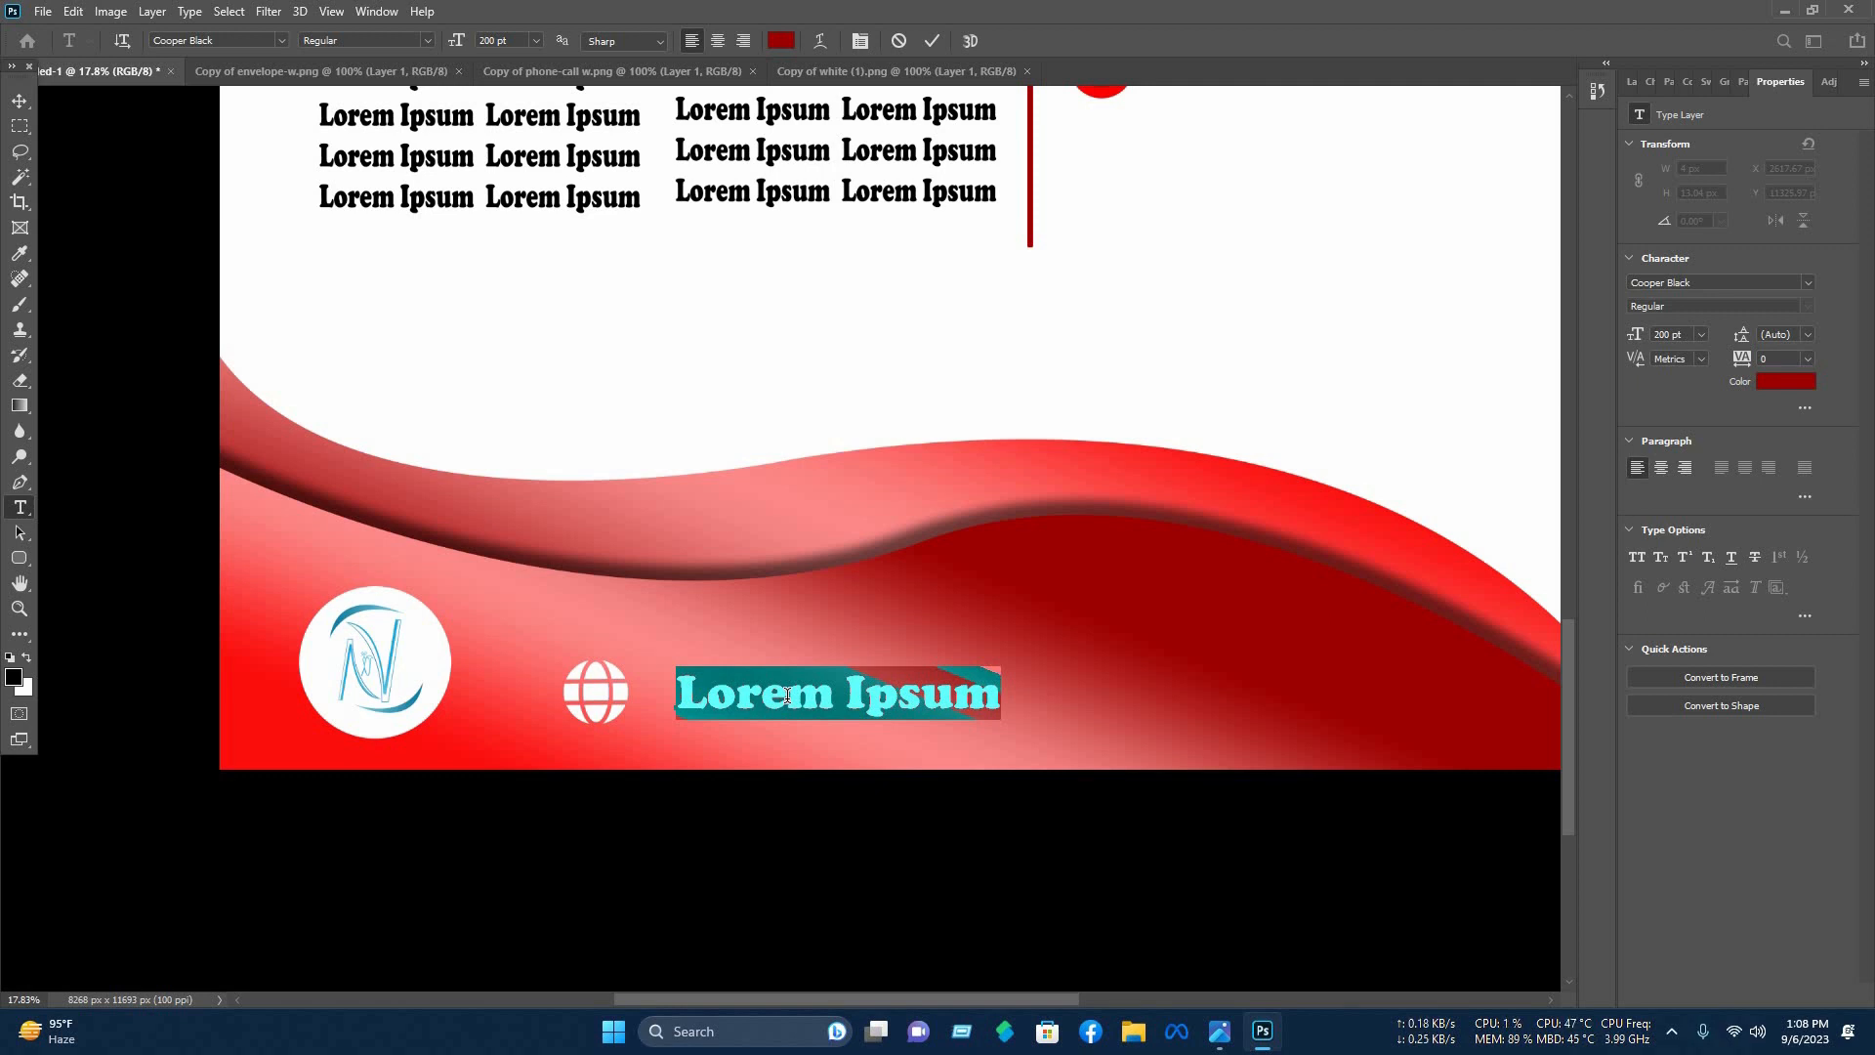
text(www)
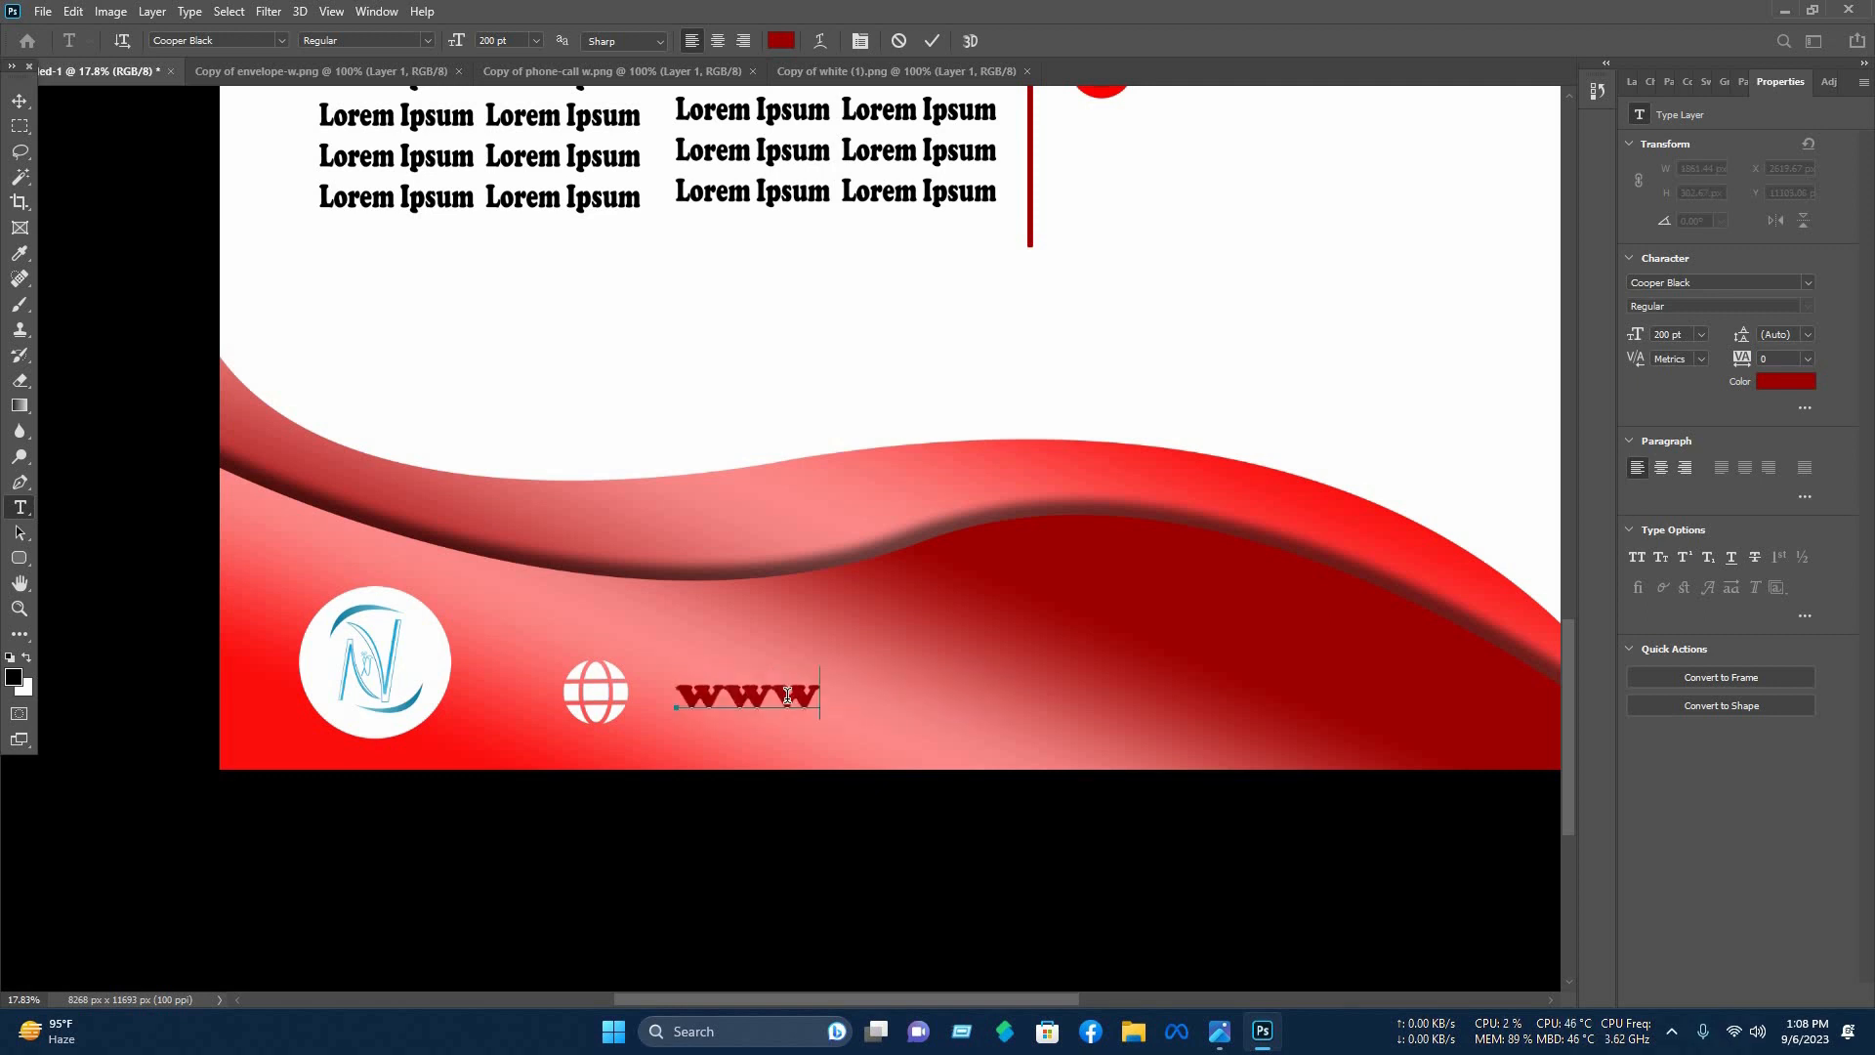
text(.exam)
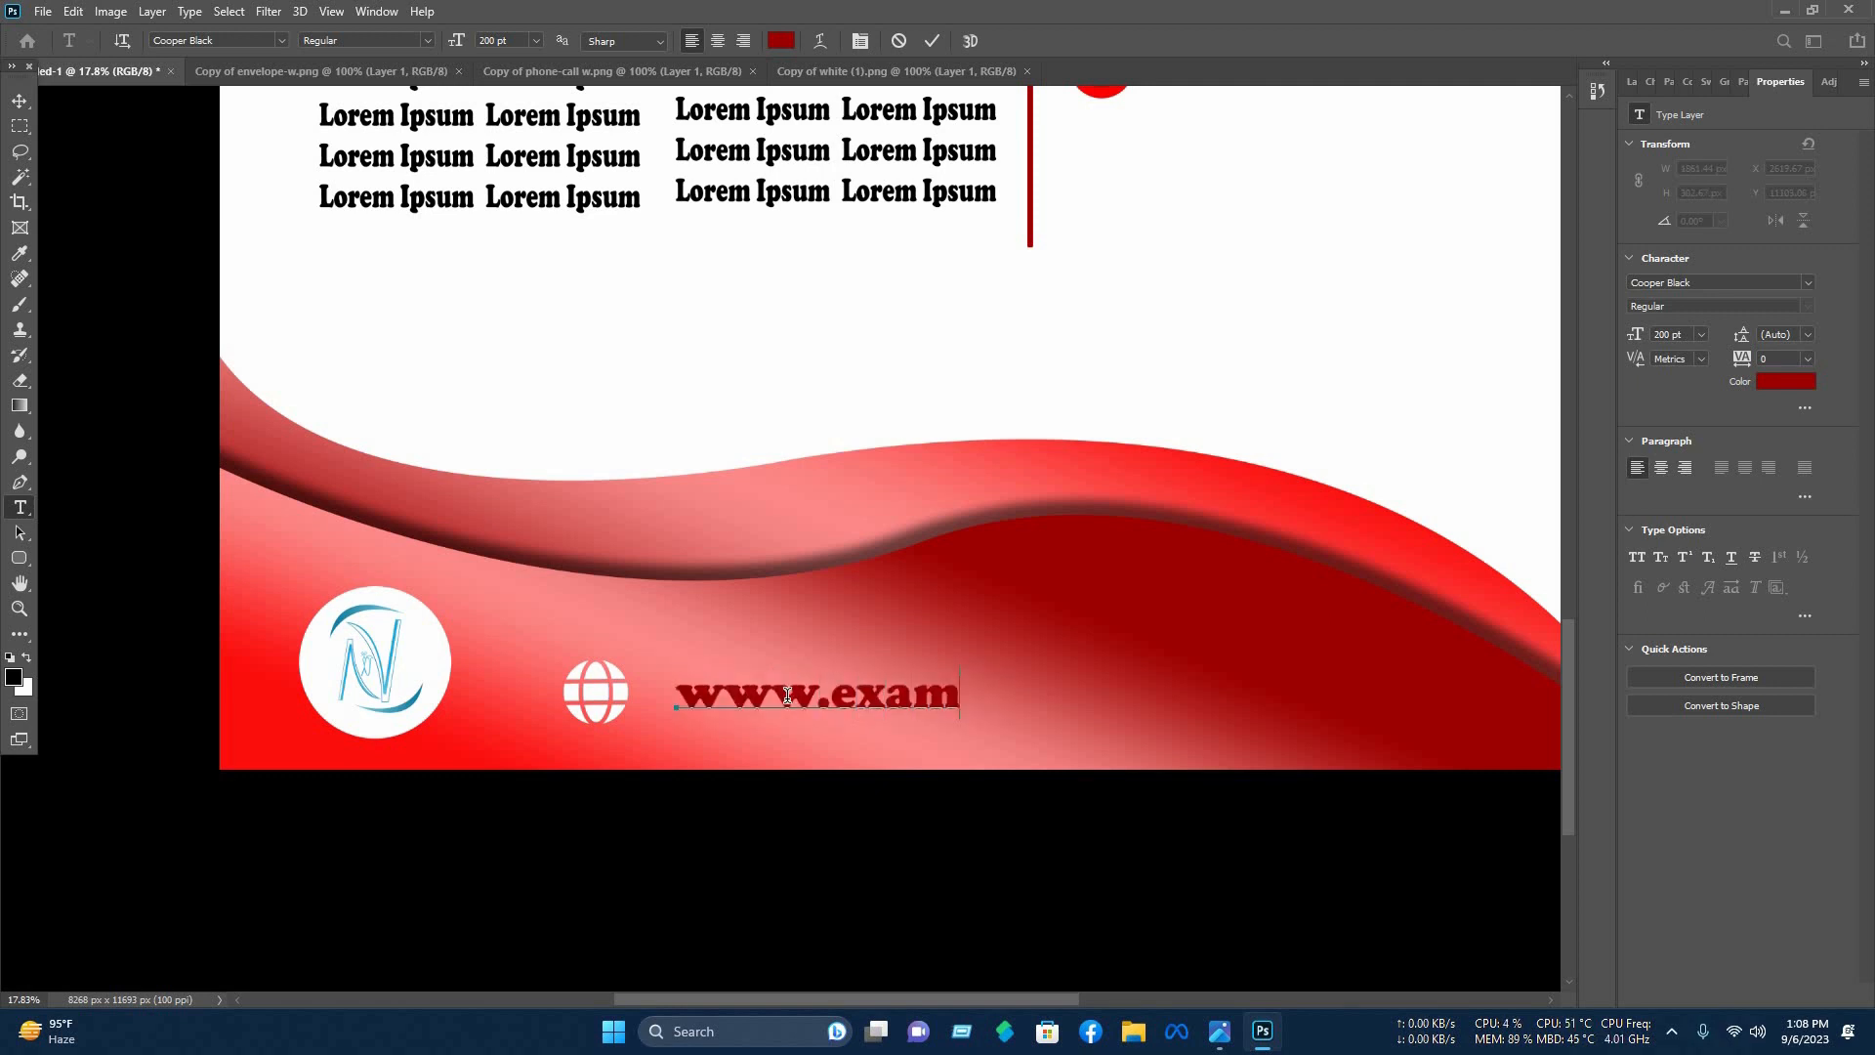
text(ple.com)
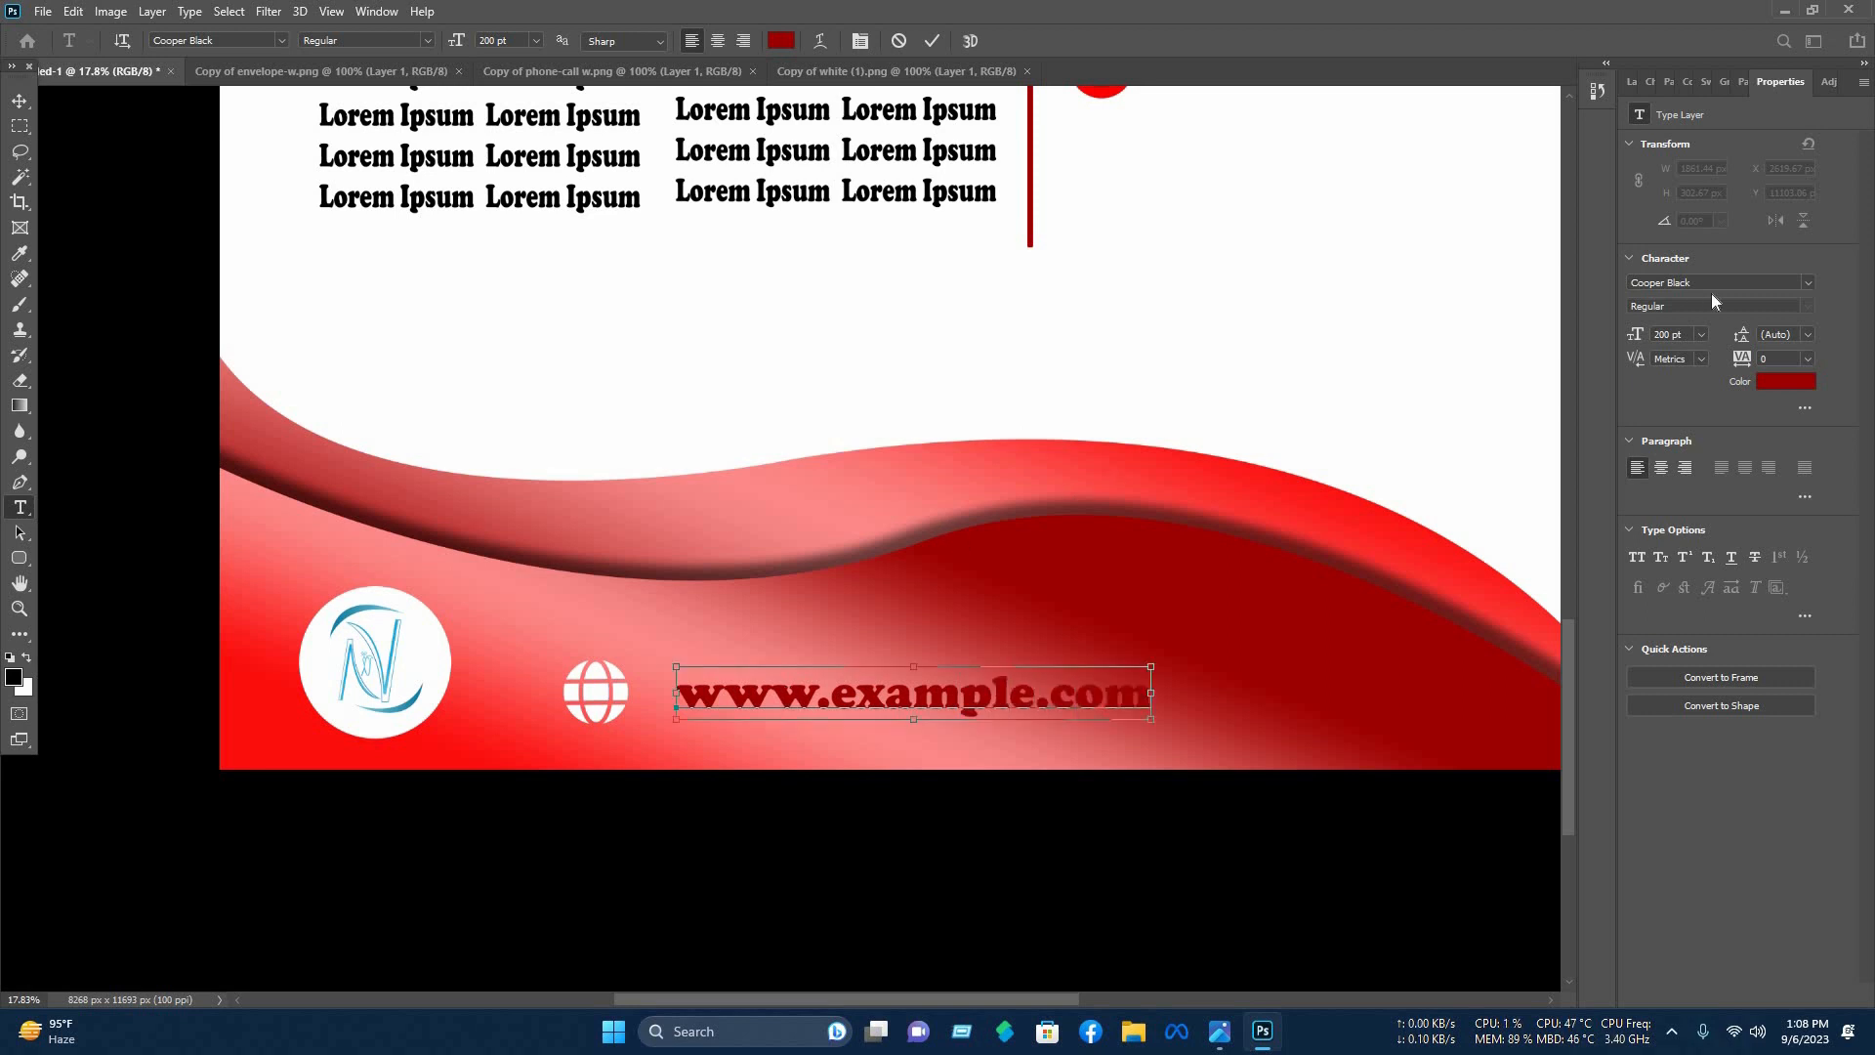
Colour the web address text white, ffffff.
key(ctrl+a)
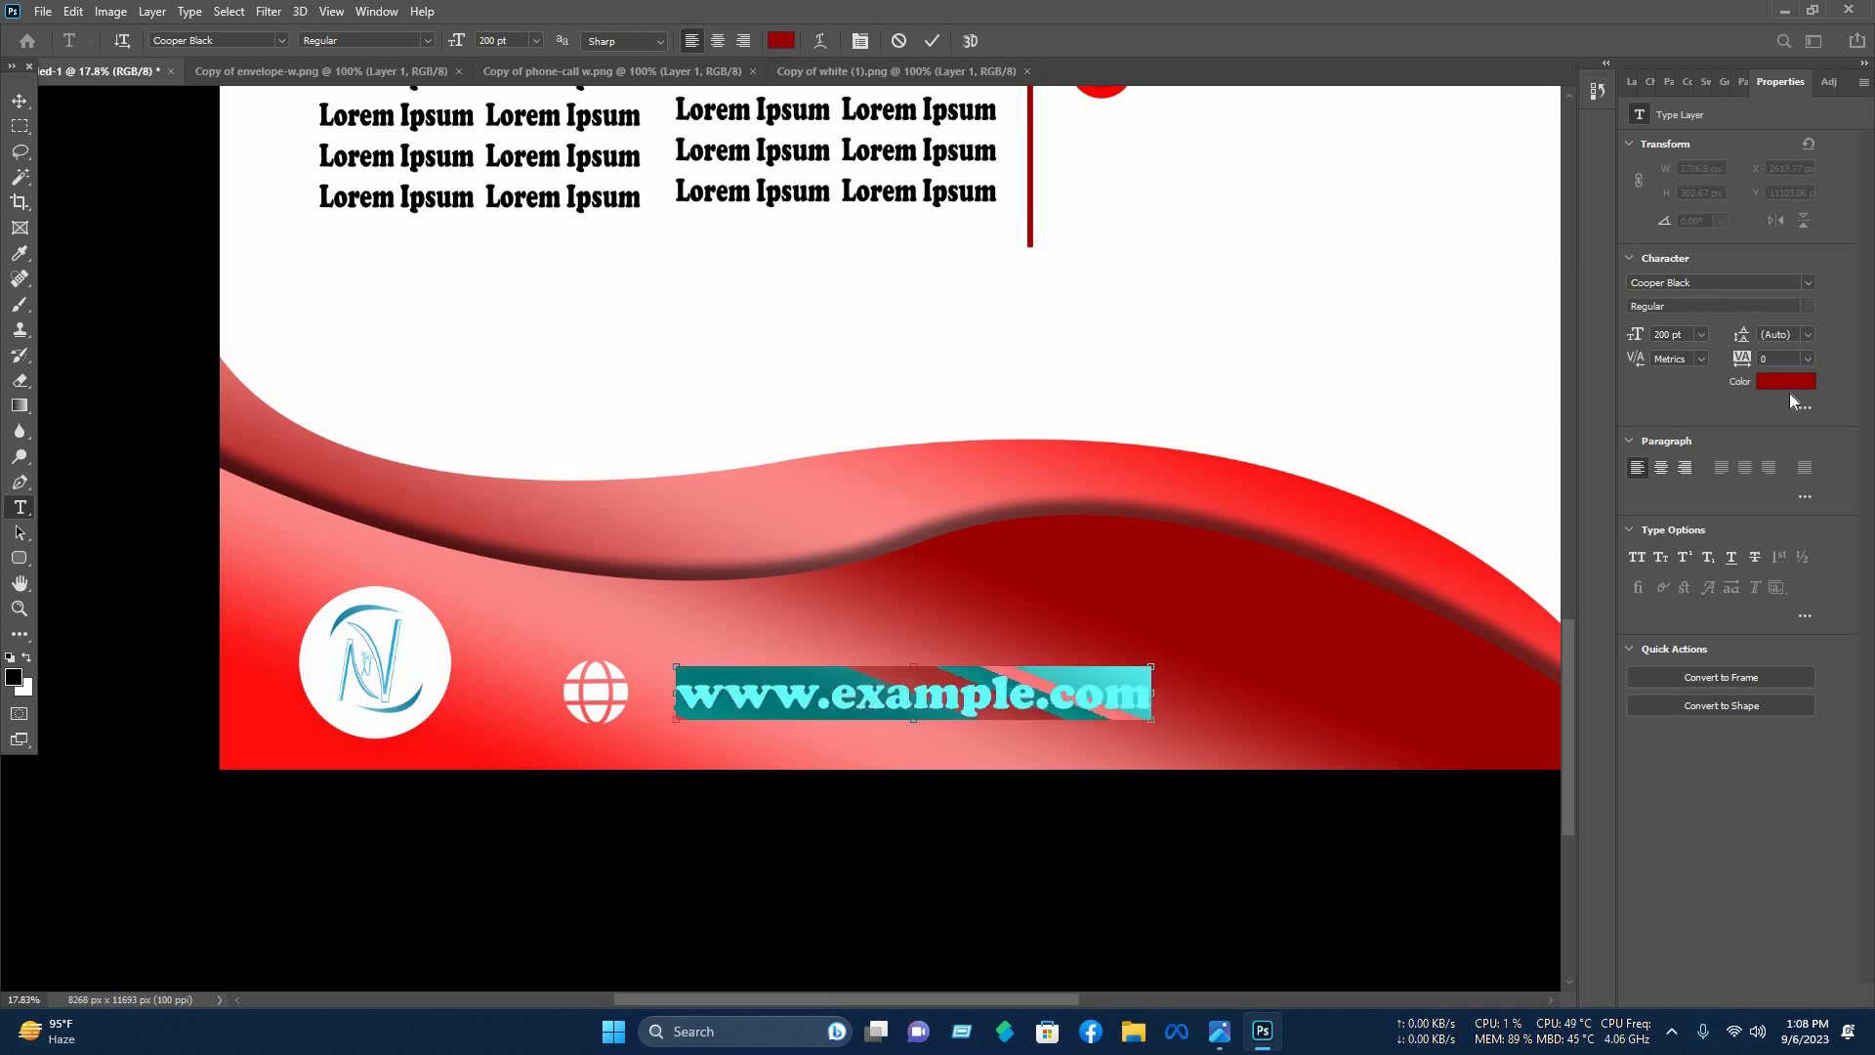
click(1786, 389)
text(ffffff)
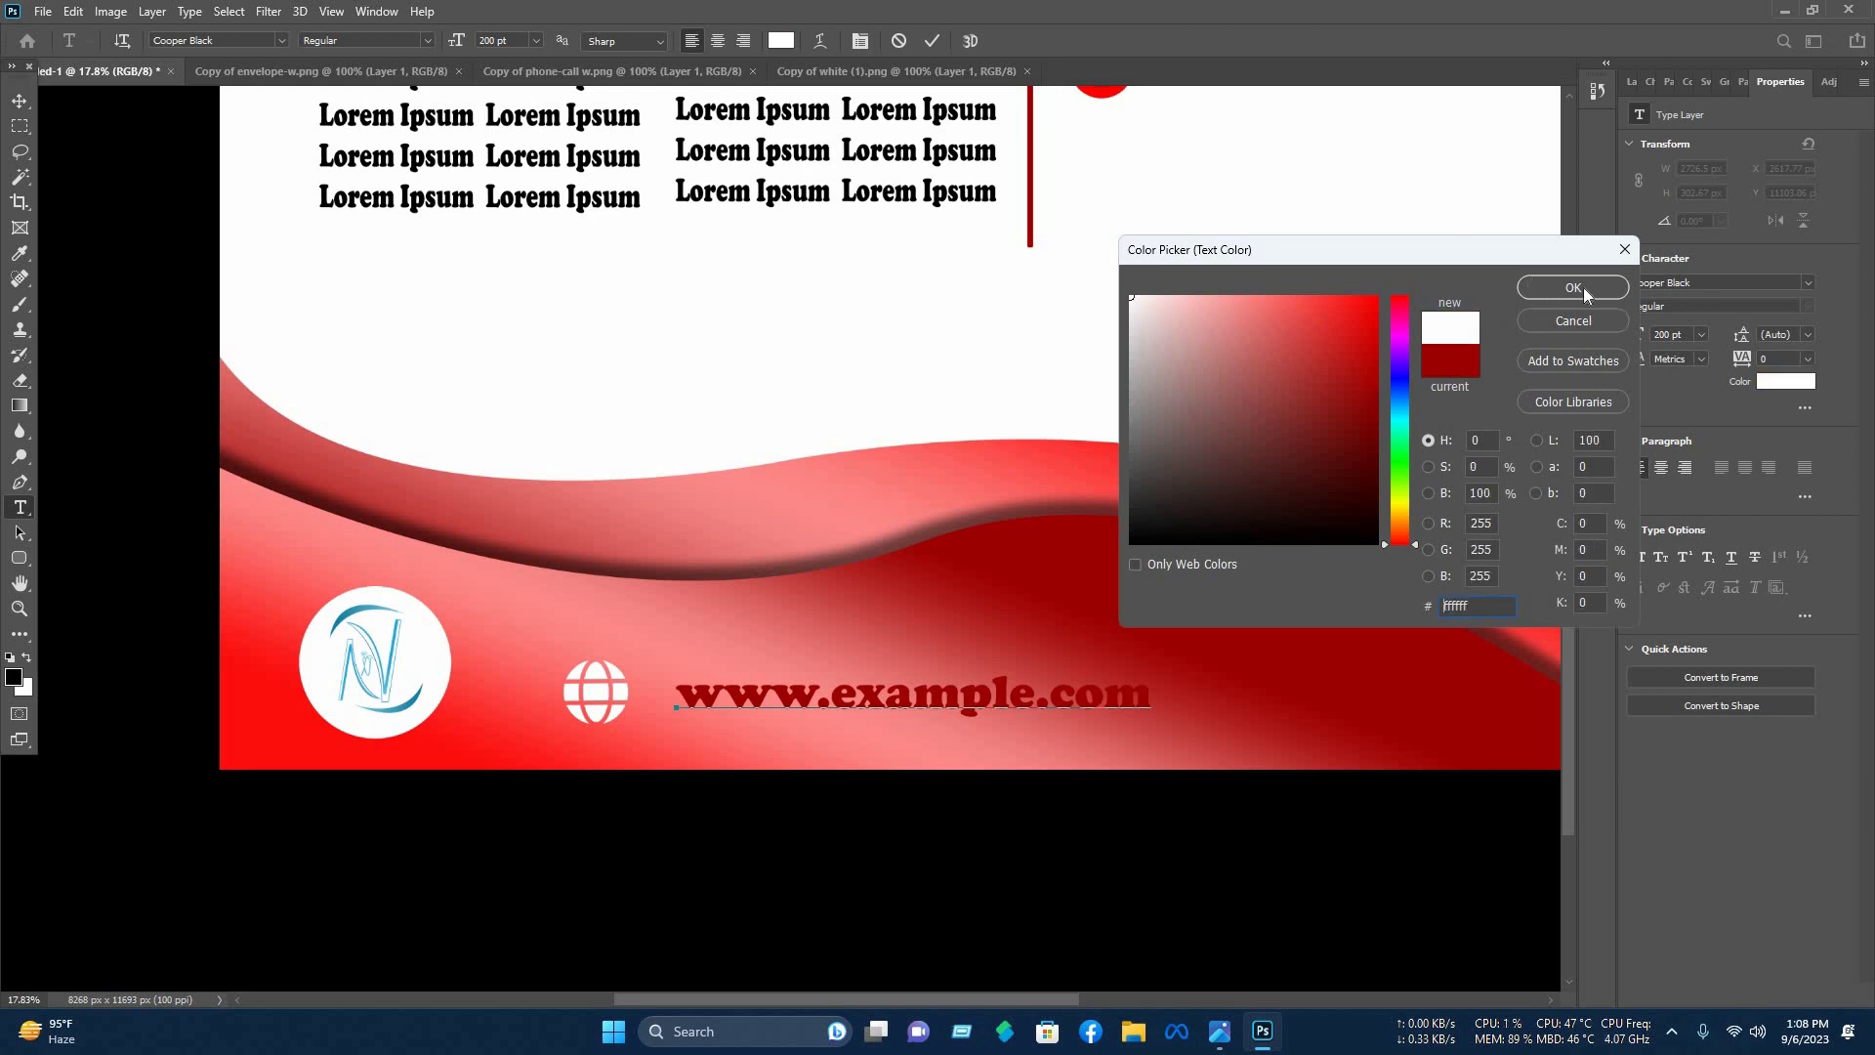
key(Return)
Scale the web address to about 66% next to the globe icon and place a copy directly beneath it.
click(19, 101)
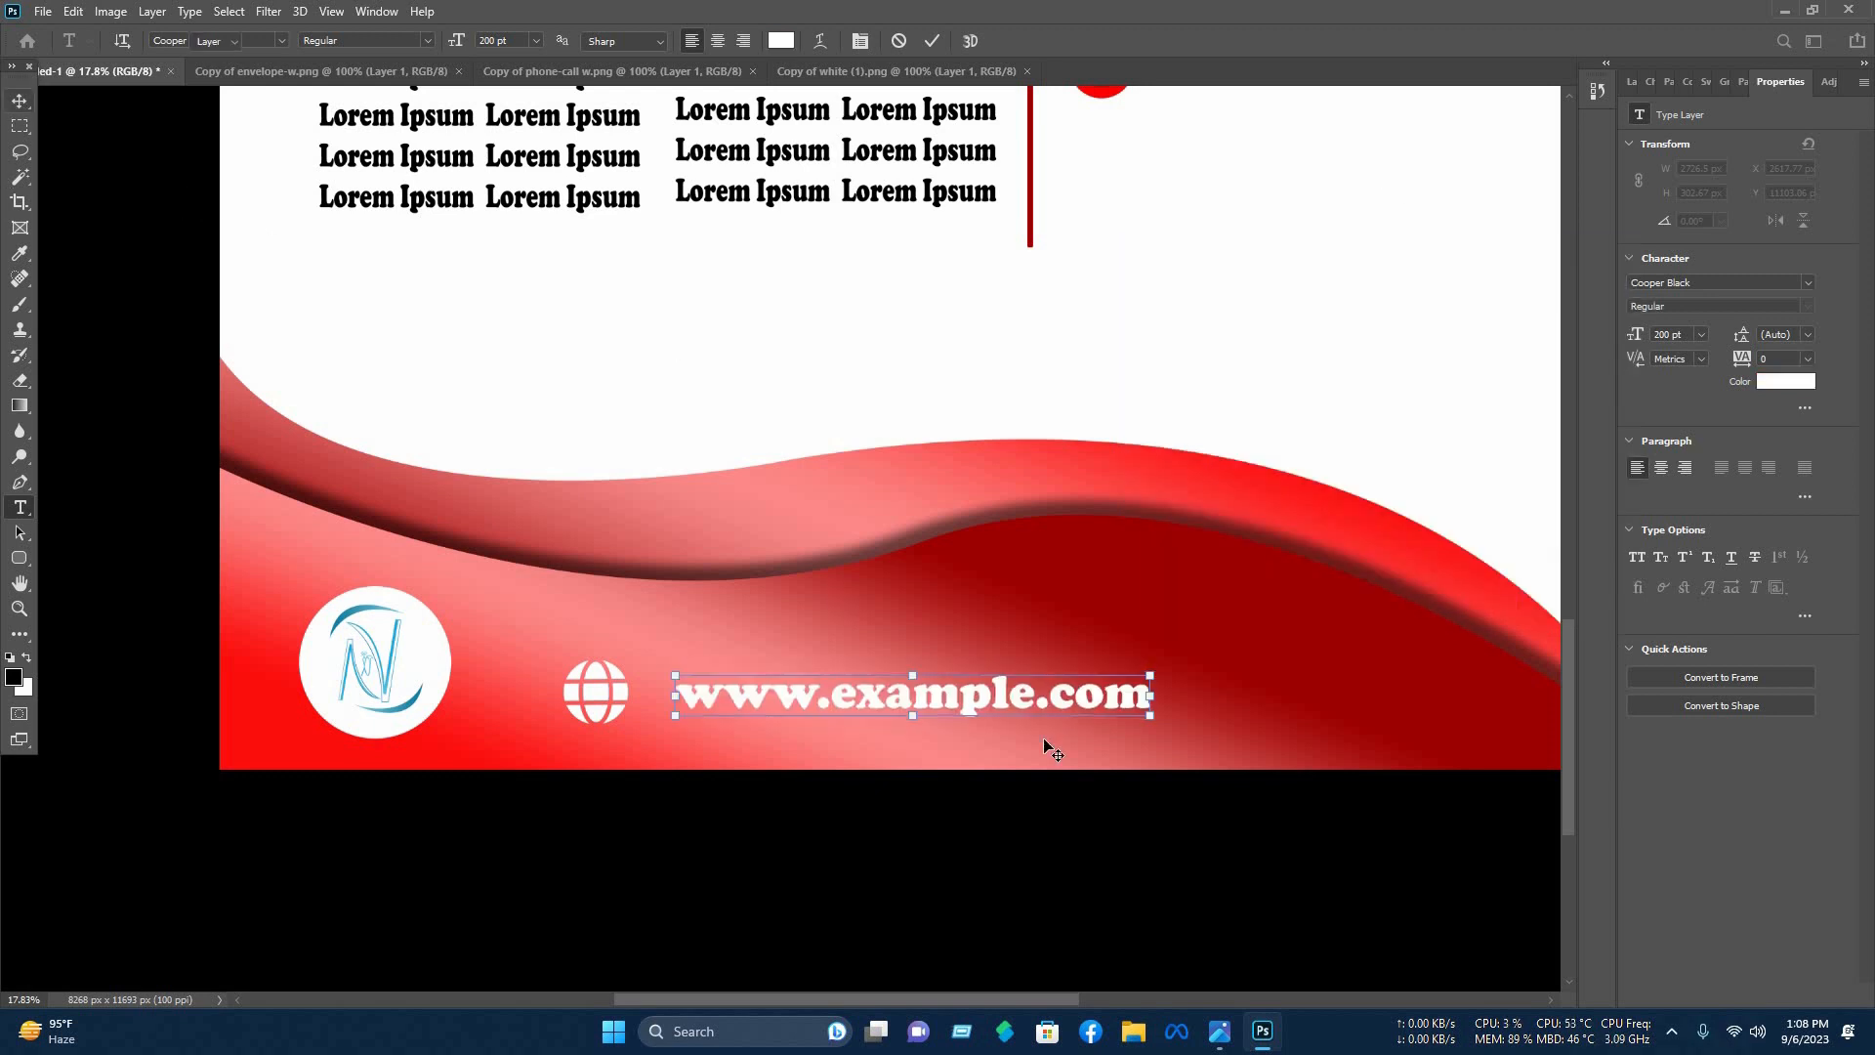
drag(1018, 698, 991, 702)
mouse_move(879, 692)
mouse_down()
mouse_move(896, 697)
mouse_move(877, 674)
mouse_move(905, 669)
mouse_up()
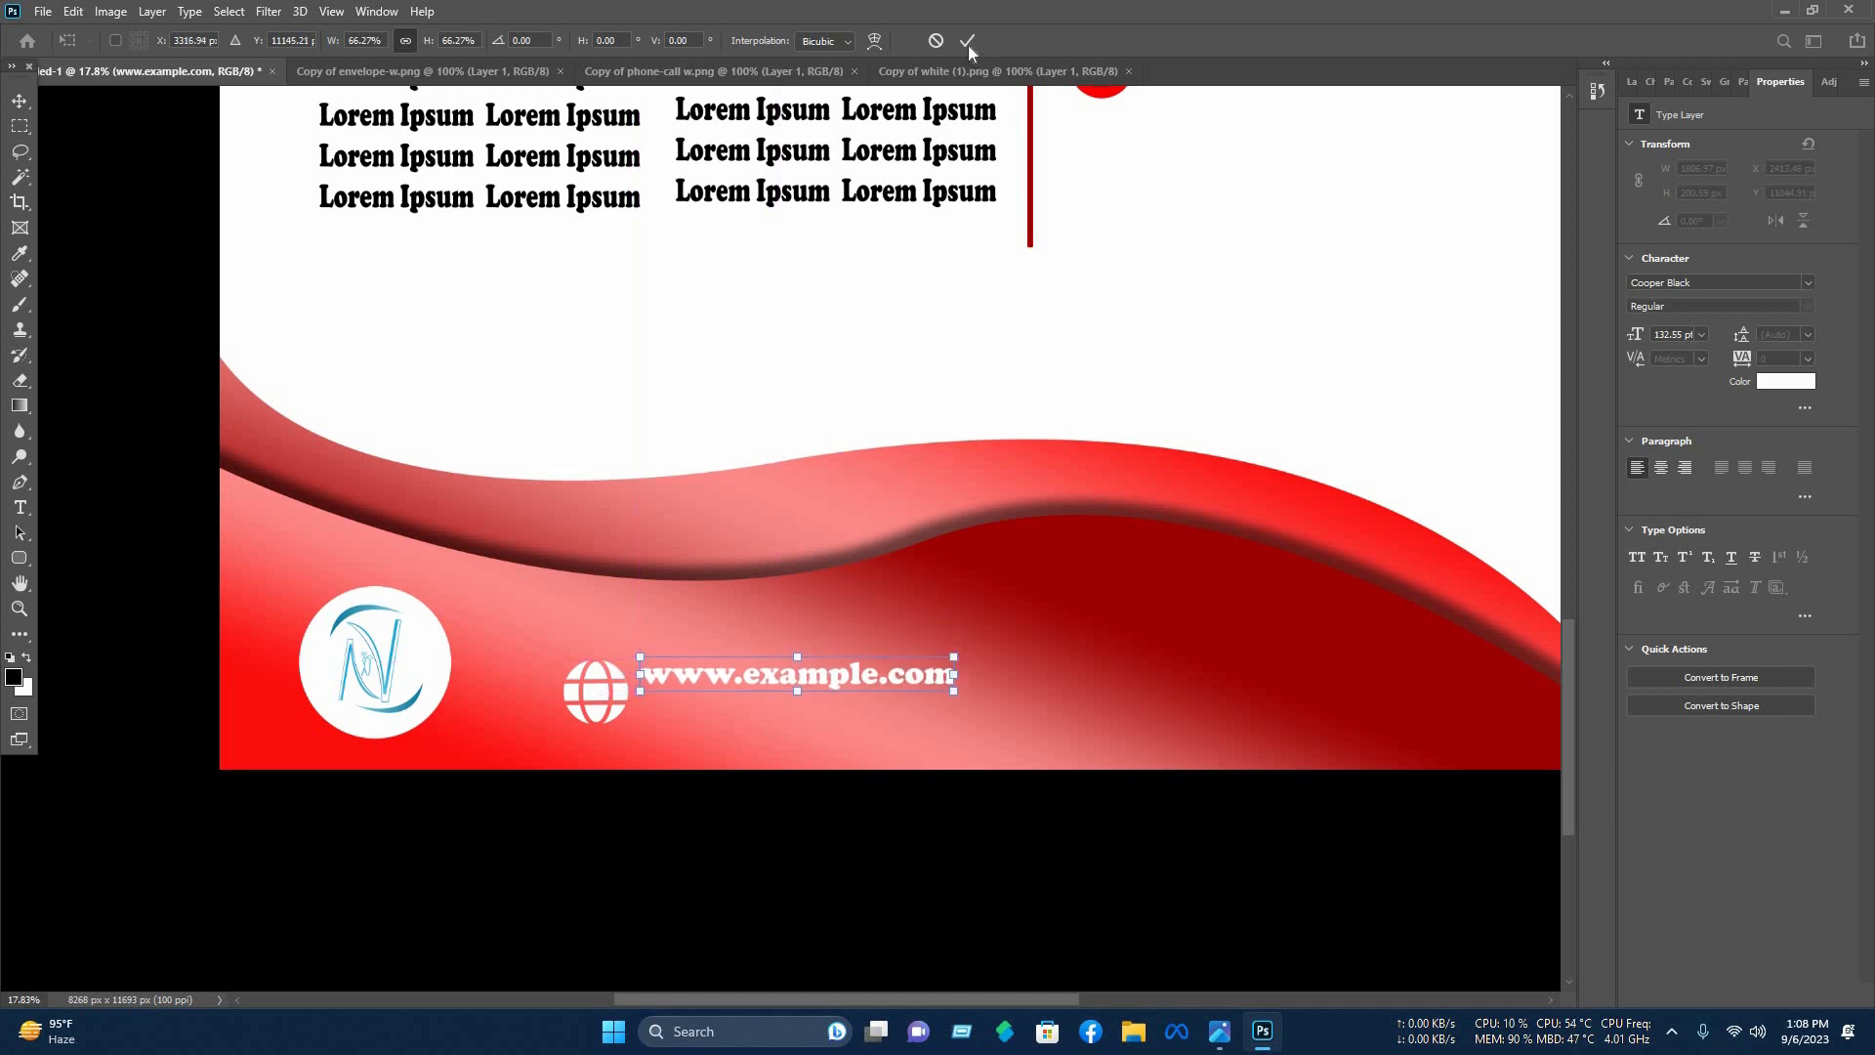
click(817, 676)
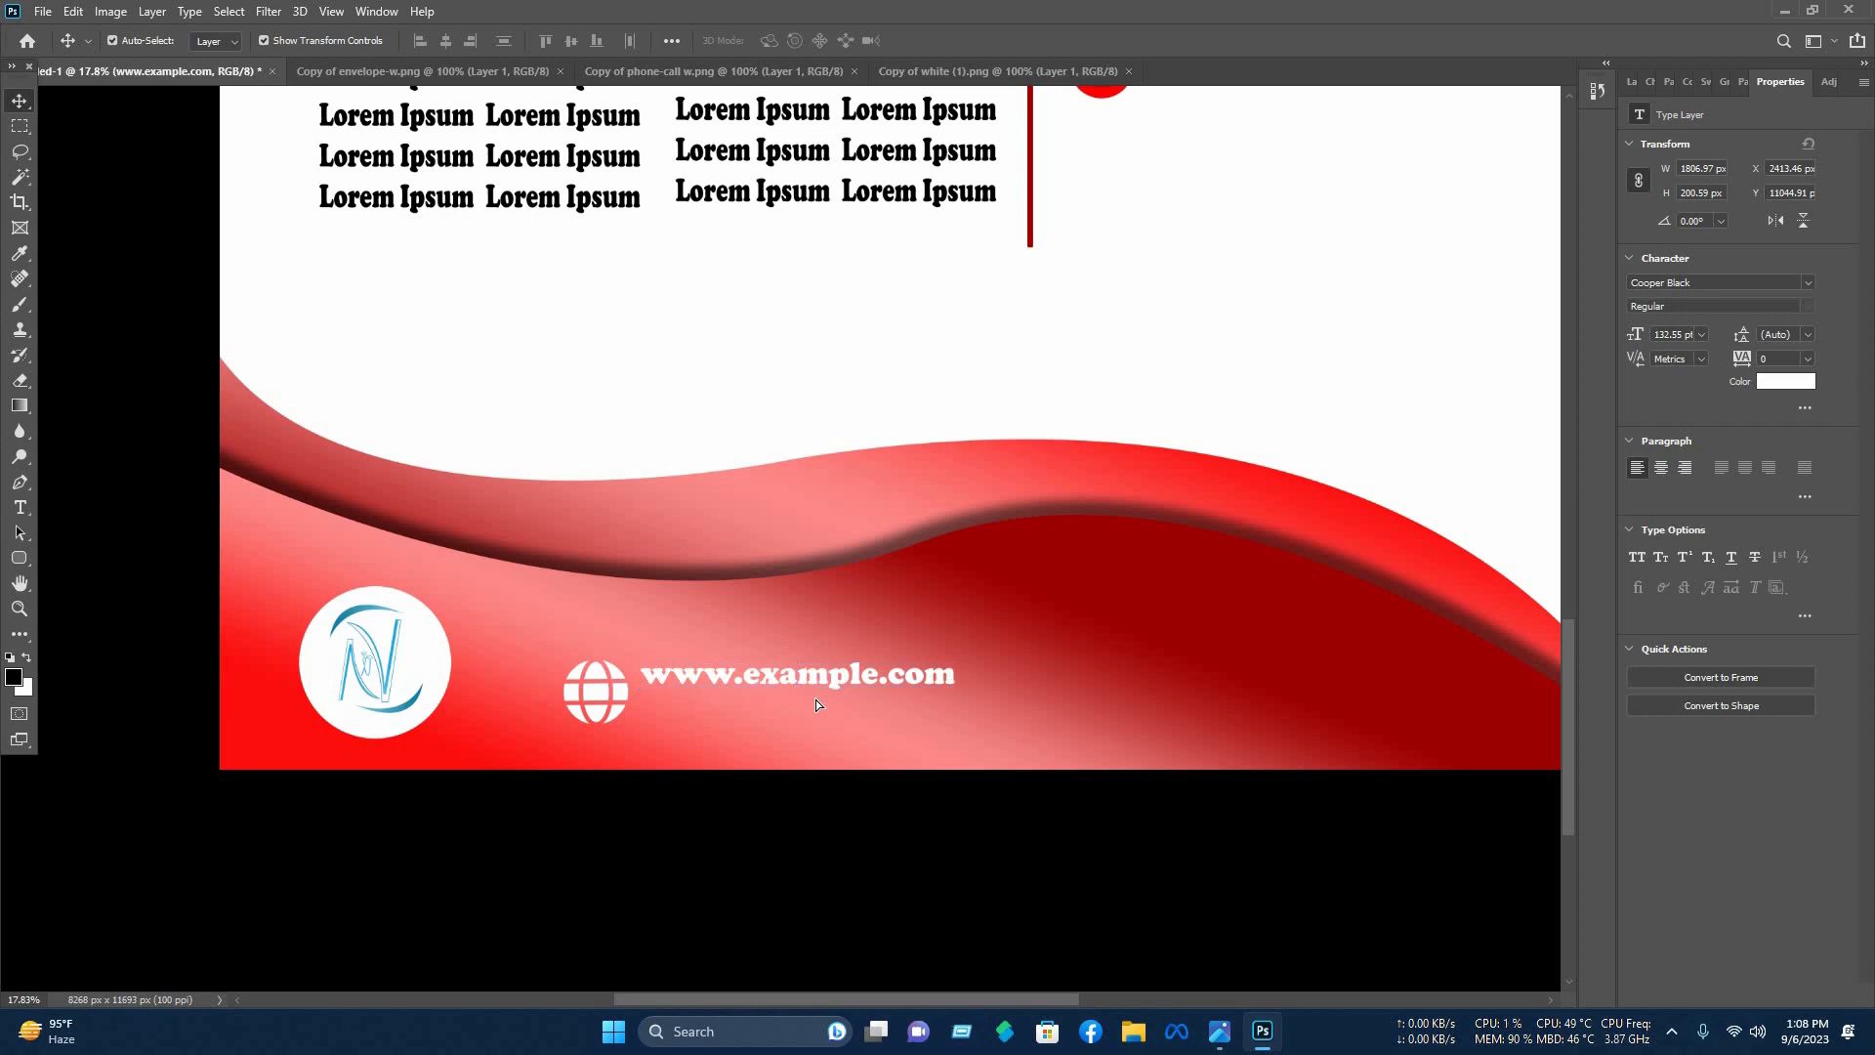
drag(816, 699, 998, 734)
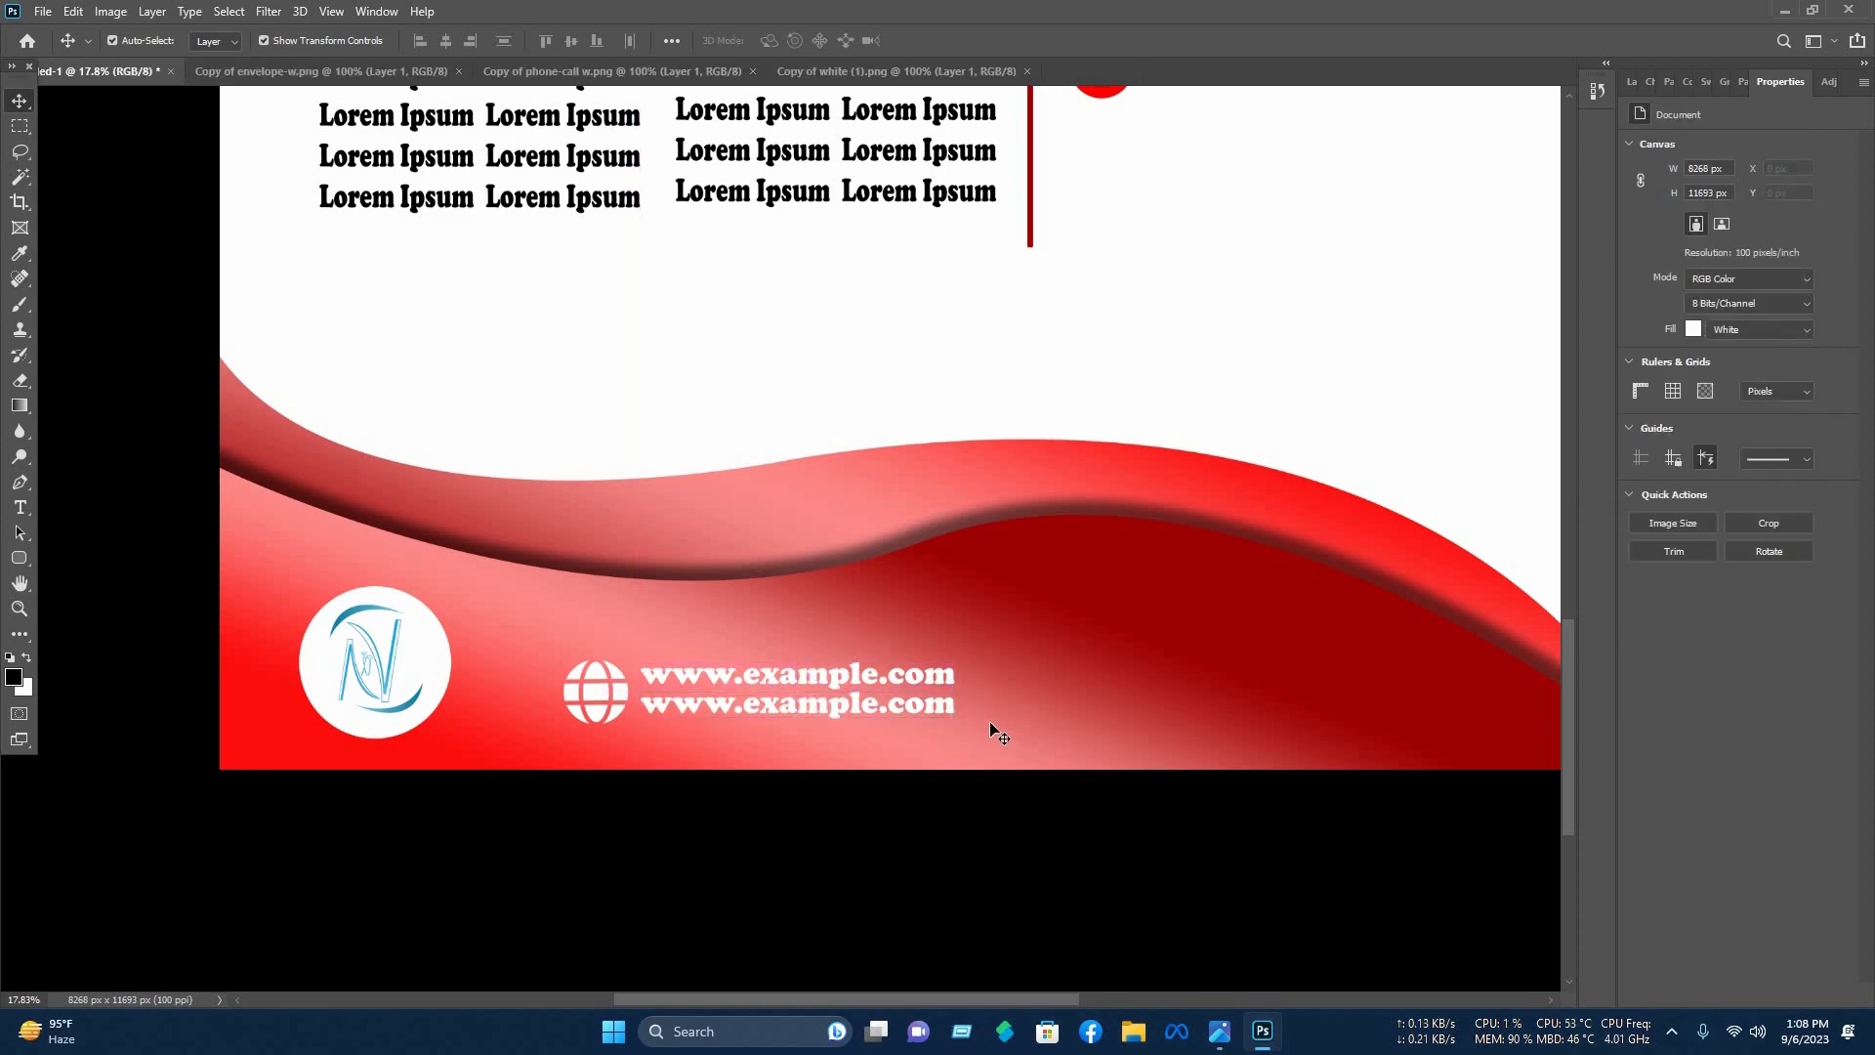
Shrink the globe icon and both web address lines together, place them closer to the round logo and apply the transform.
scroll(988, 715, down, 5)
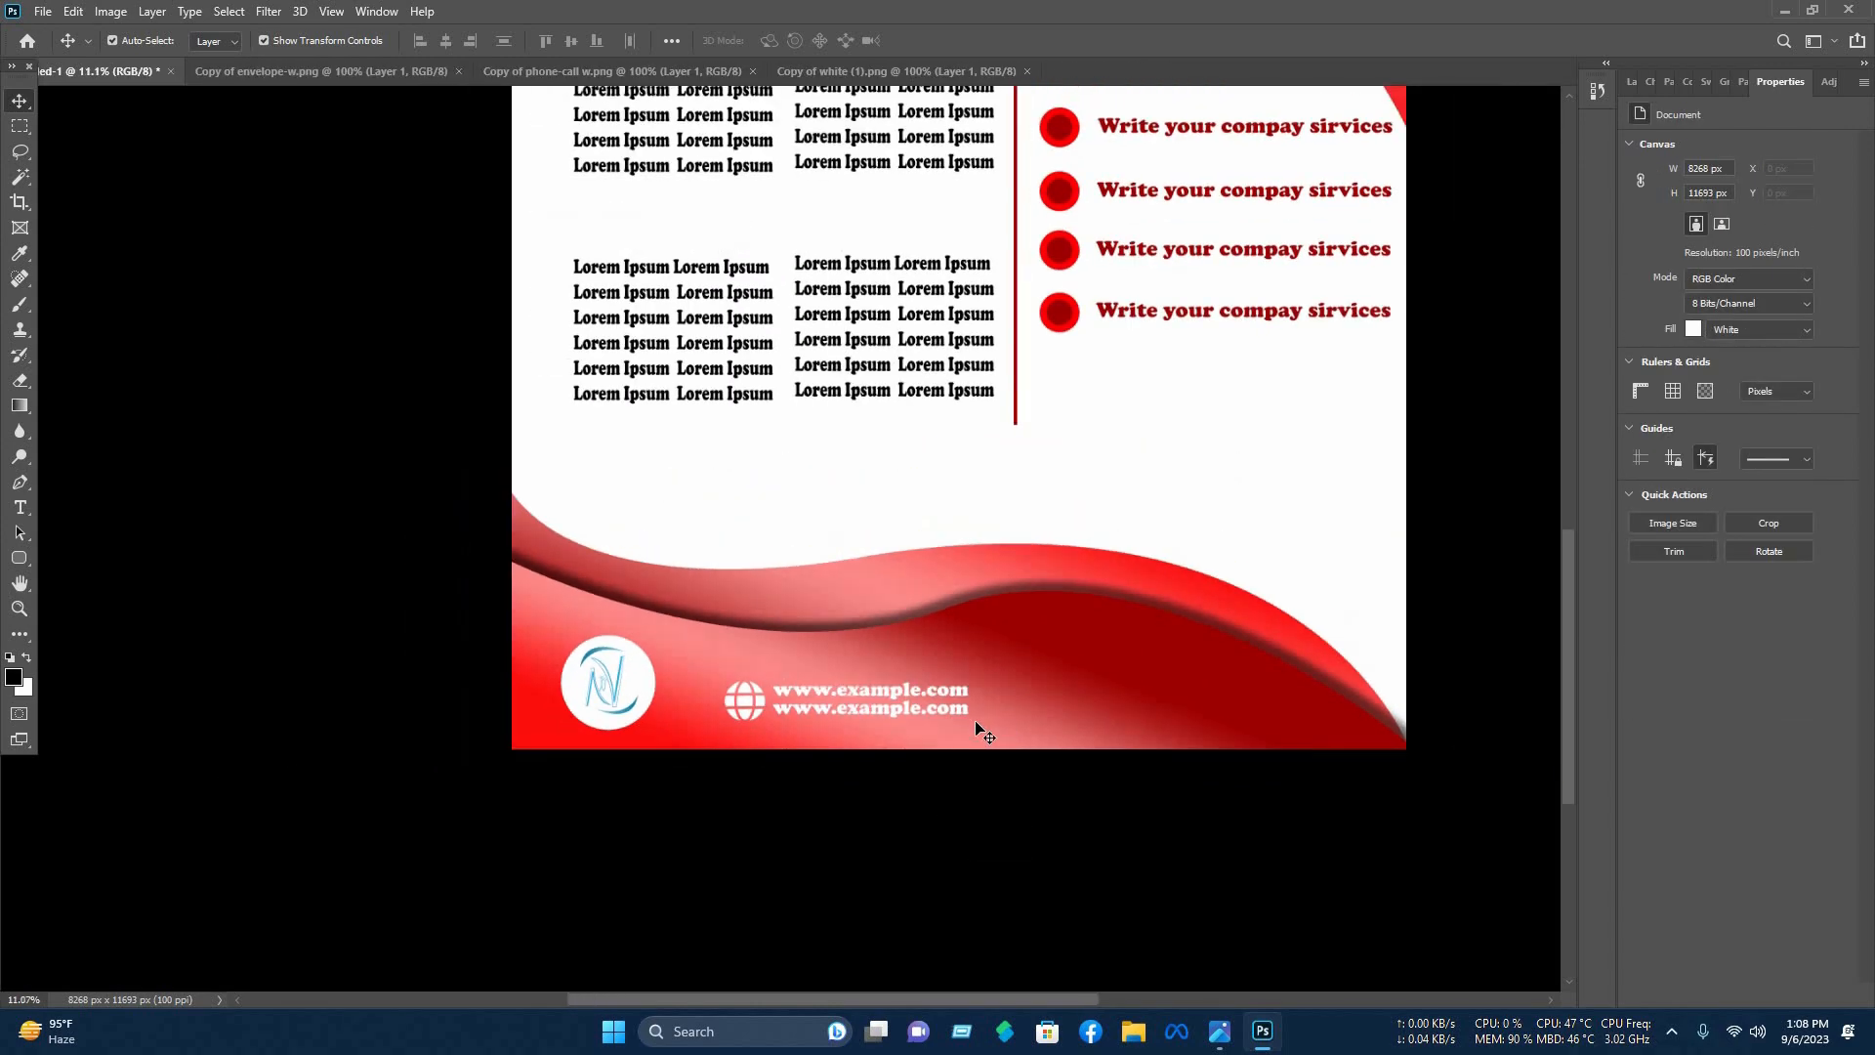
key(ctrl+t)
drag(976, 720, 750, 691)
click(966, 41)
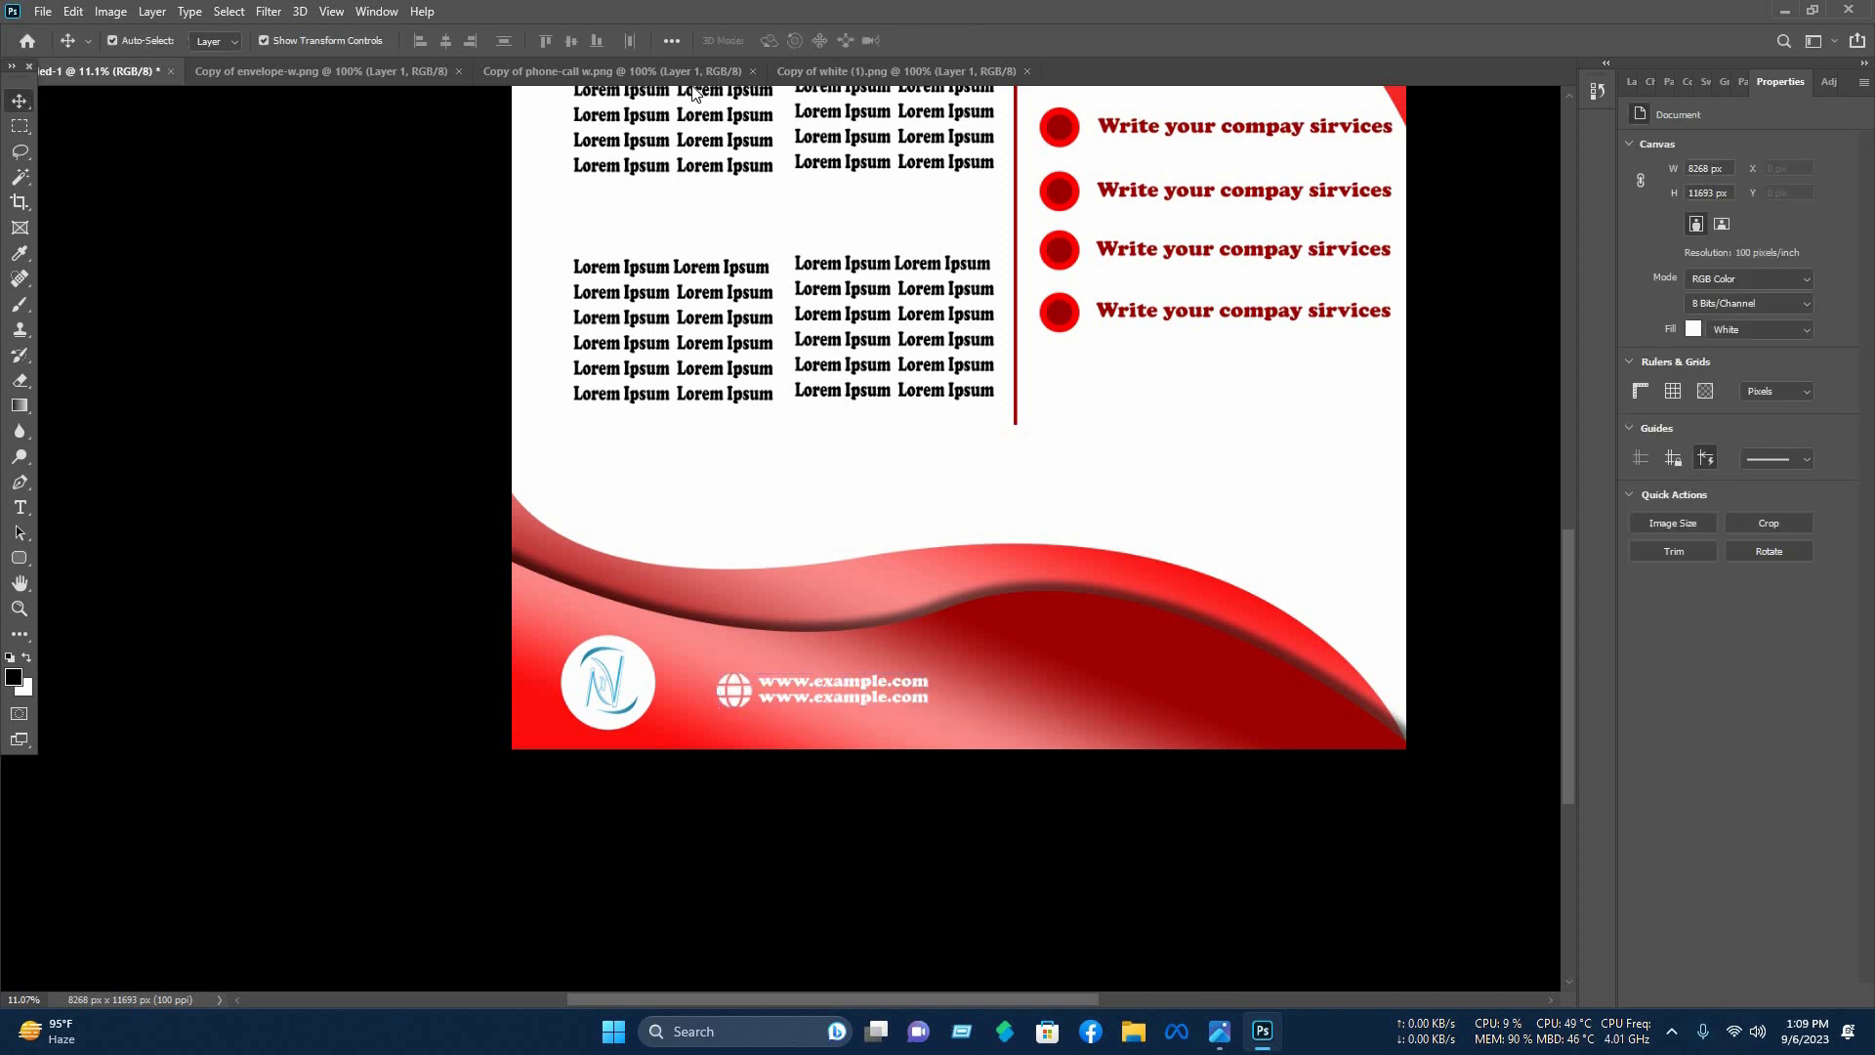
Bring the white envelope icon from Copy of envelope-w.png into the footer beside the web addresses, scaled to about 58%.
click(635, 73)
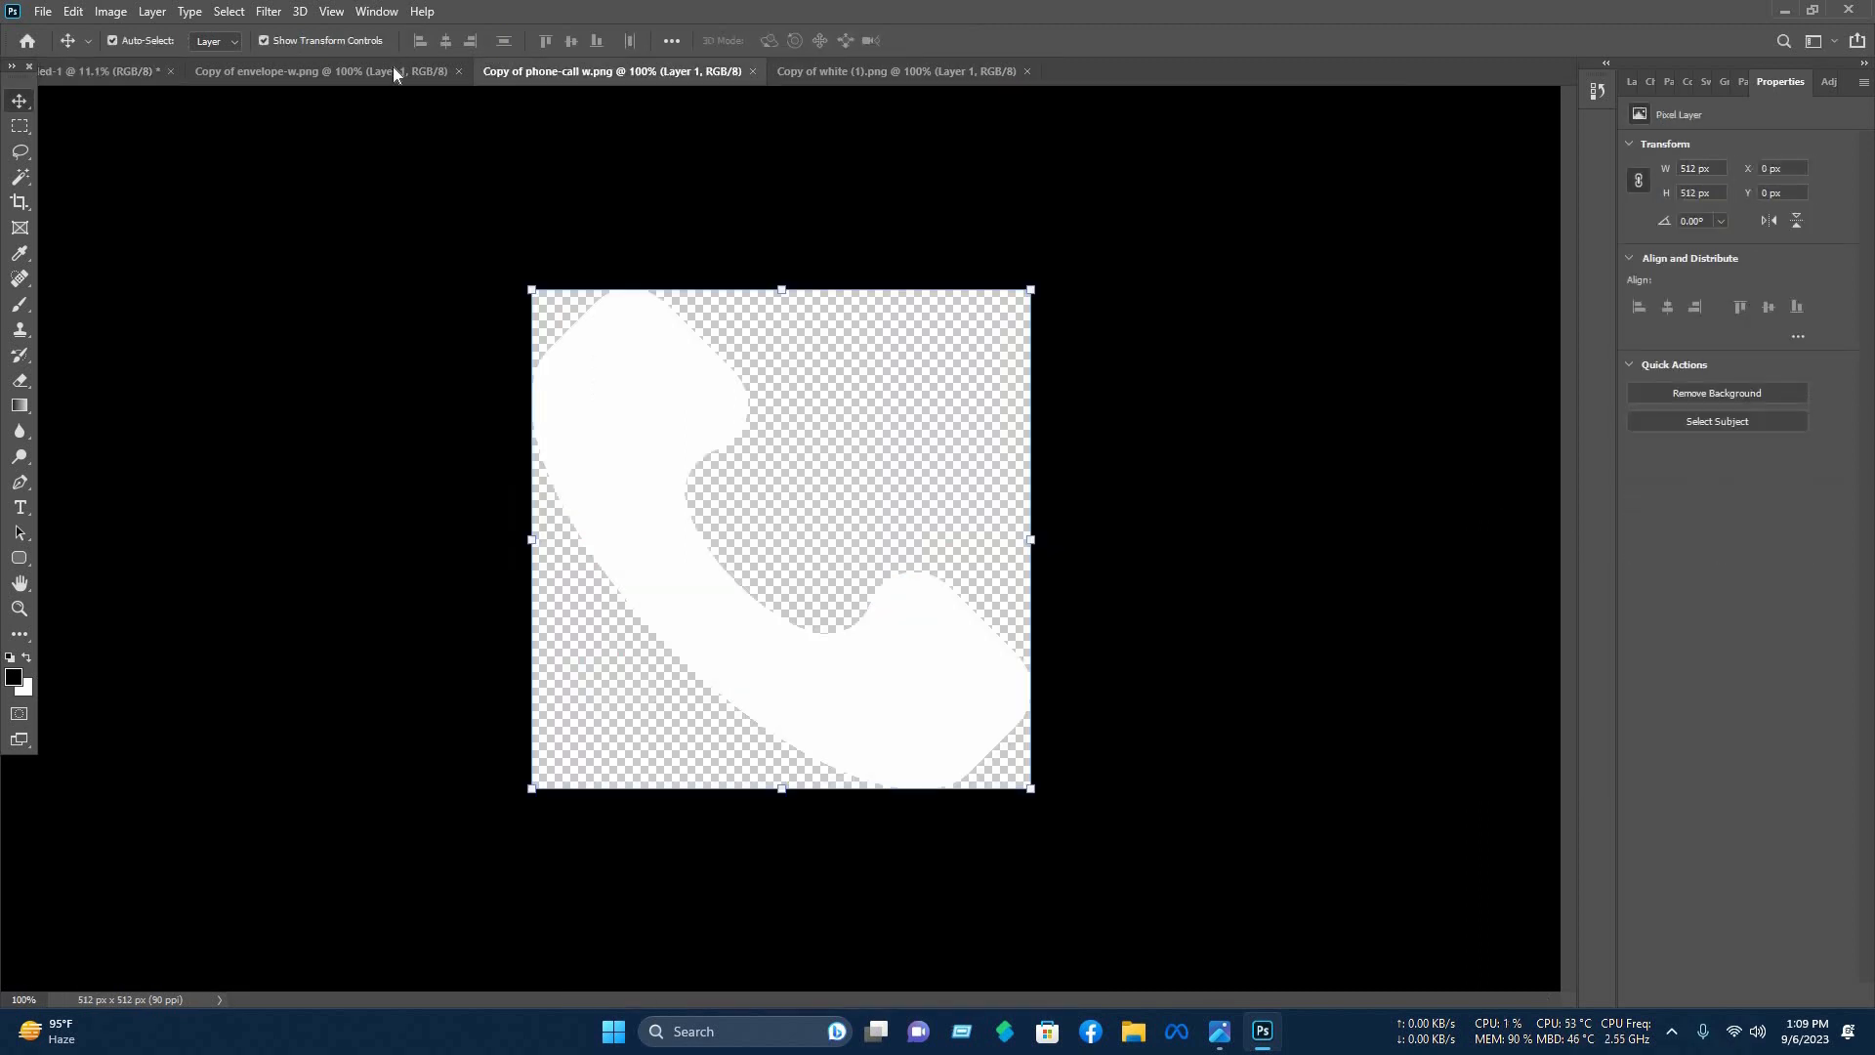
click(395, 74)
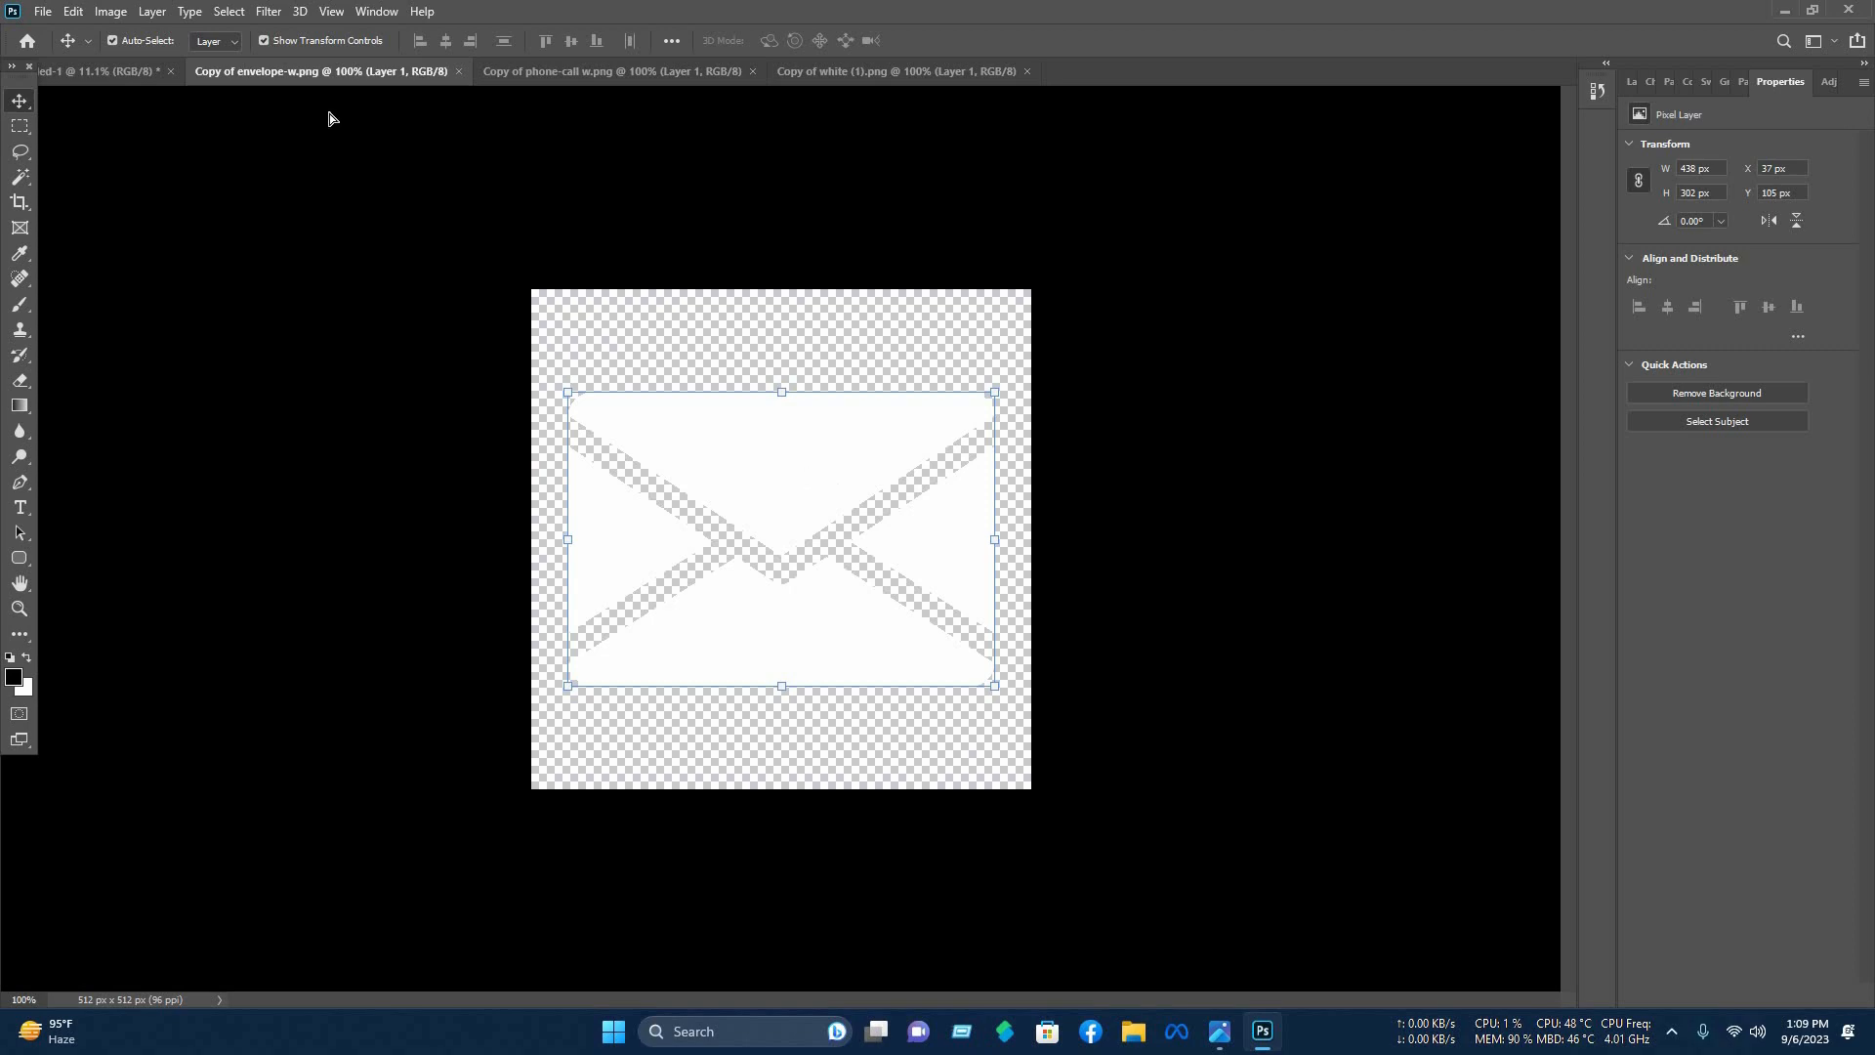
drag(329, 118, 156, 74)
drag(1196, 951, 892, 928)
scroll(1104, 924, up, 5)
scroll(973, 924, down, 6)
scroll(958, 928, up, 5)
scroll(908, 928, down, 5)
click(21, 103)
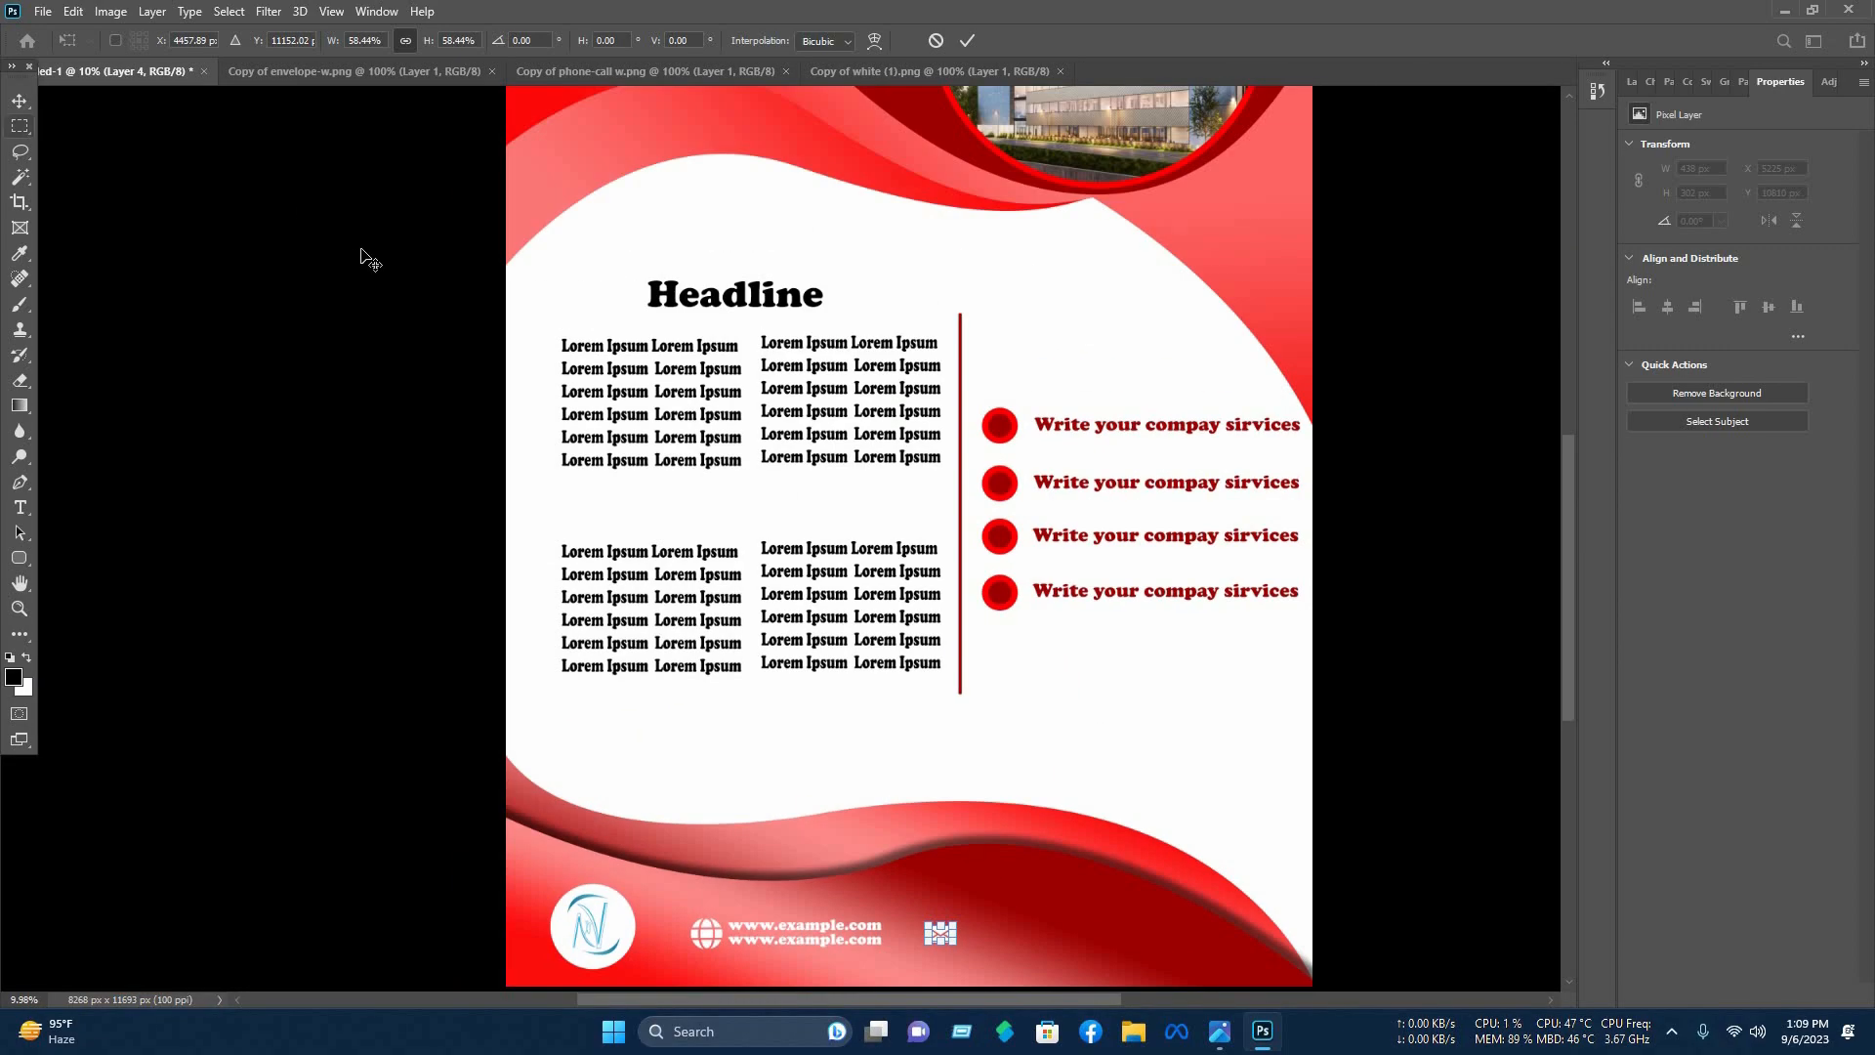
Copy the vertical divider line into the footer, shorten it to about 18.6% height and place it between the web addresses and envelope icon.
click(961, 459)
drag(961, 453, 1037, 701)
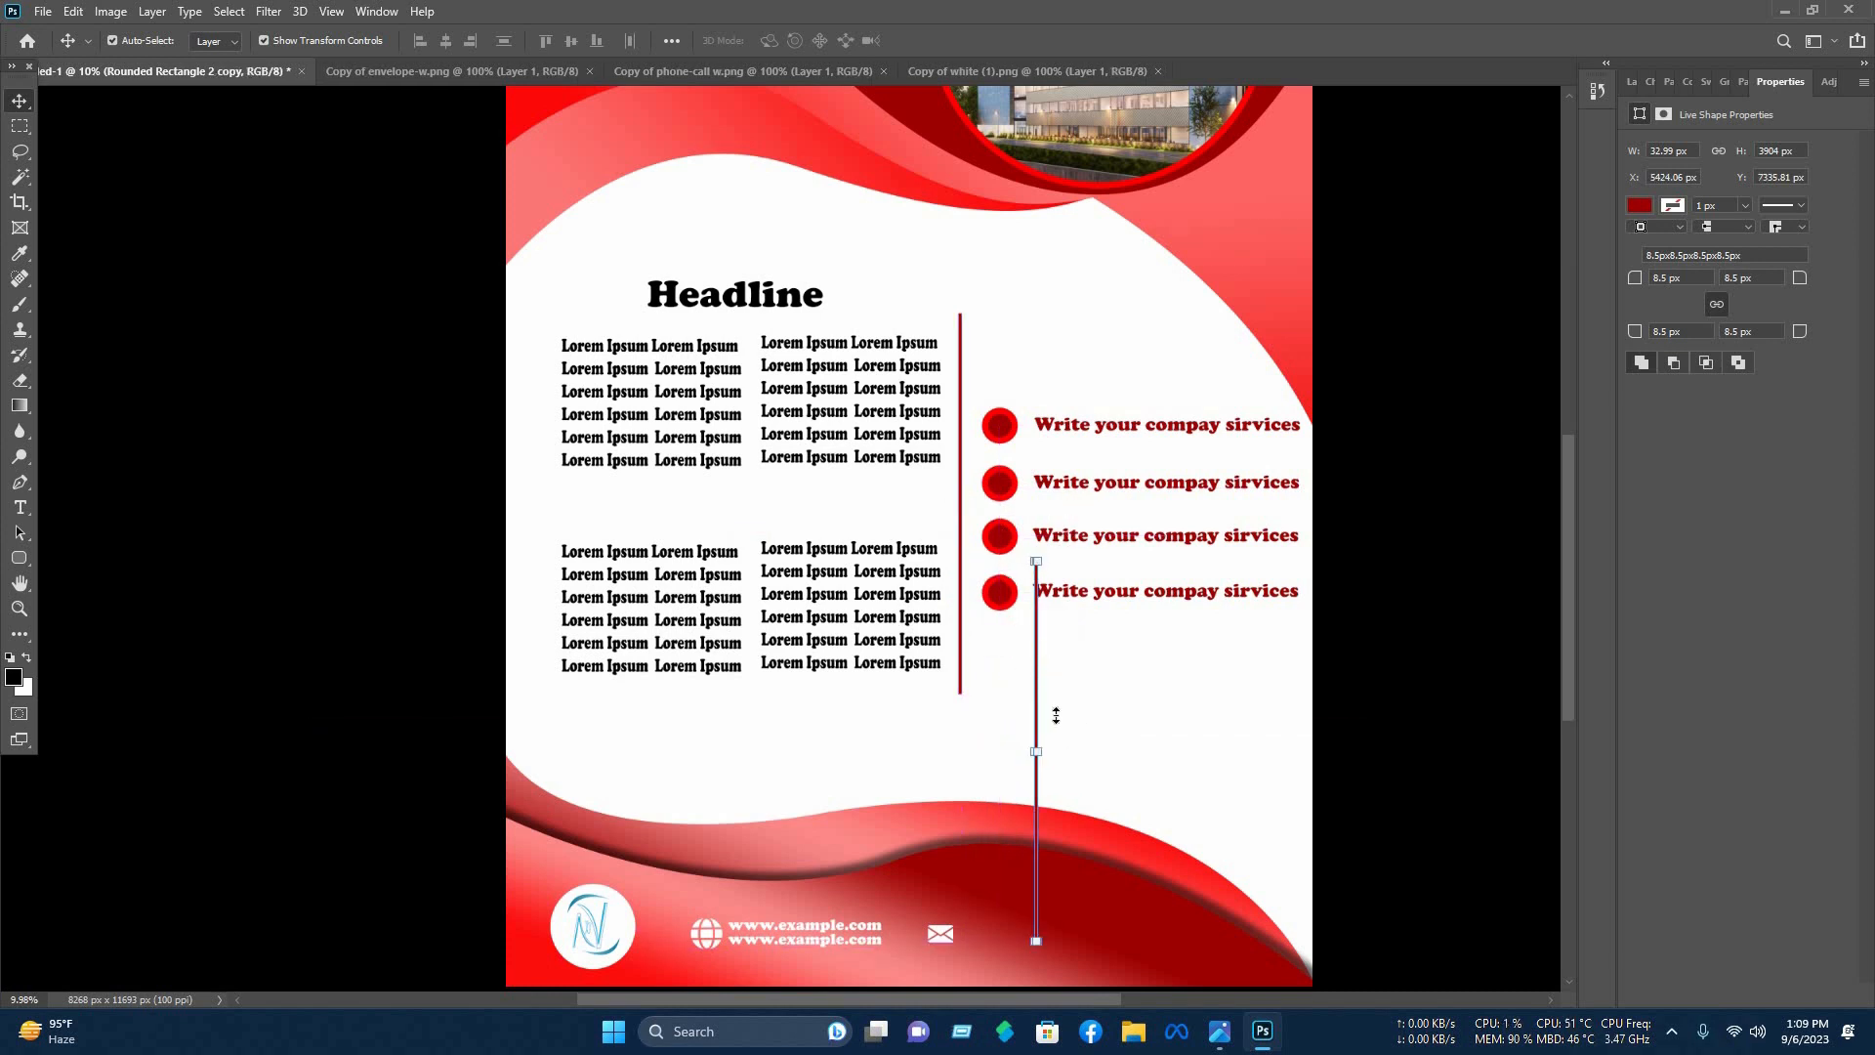
drag(1057, 821, 1036, 919)
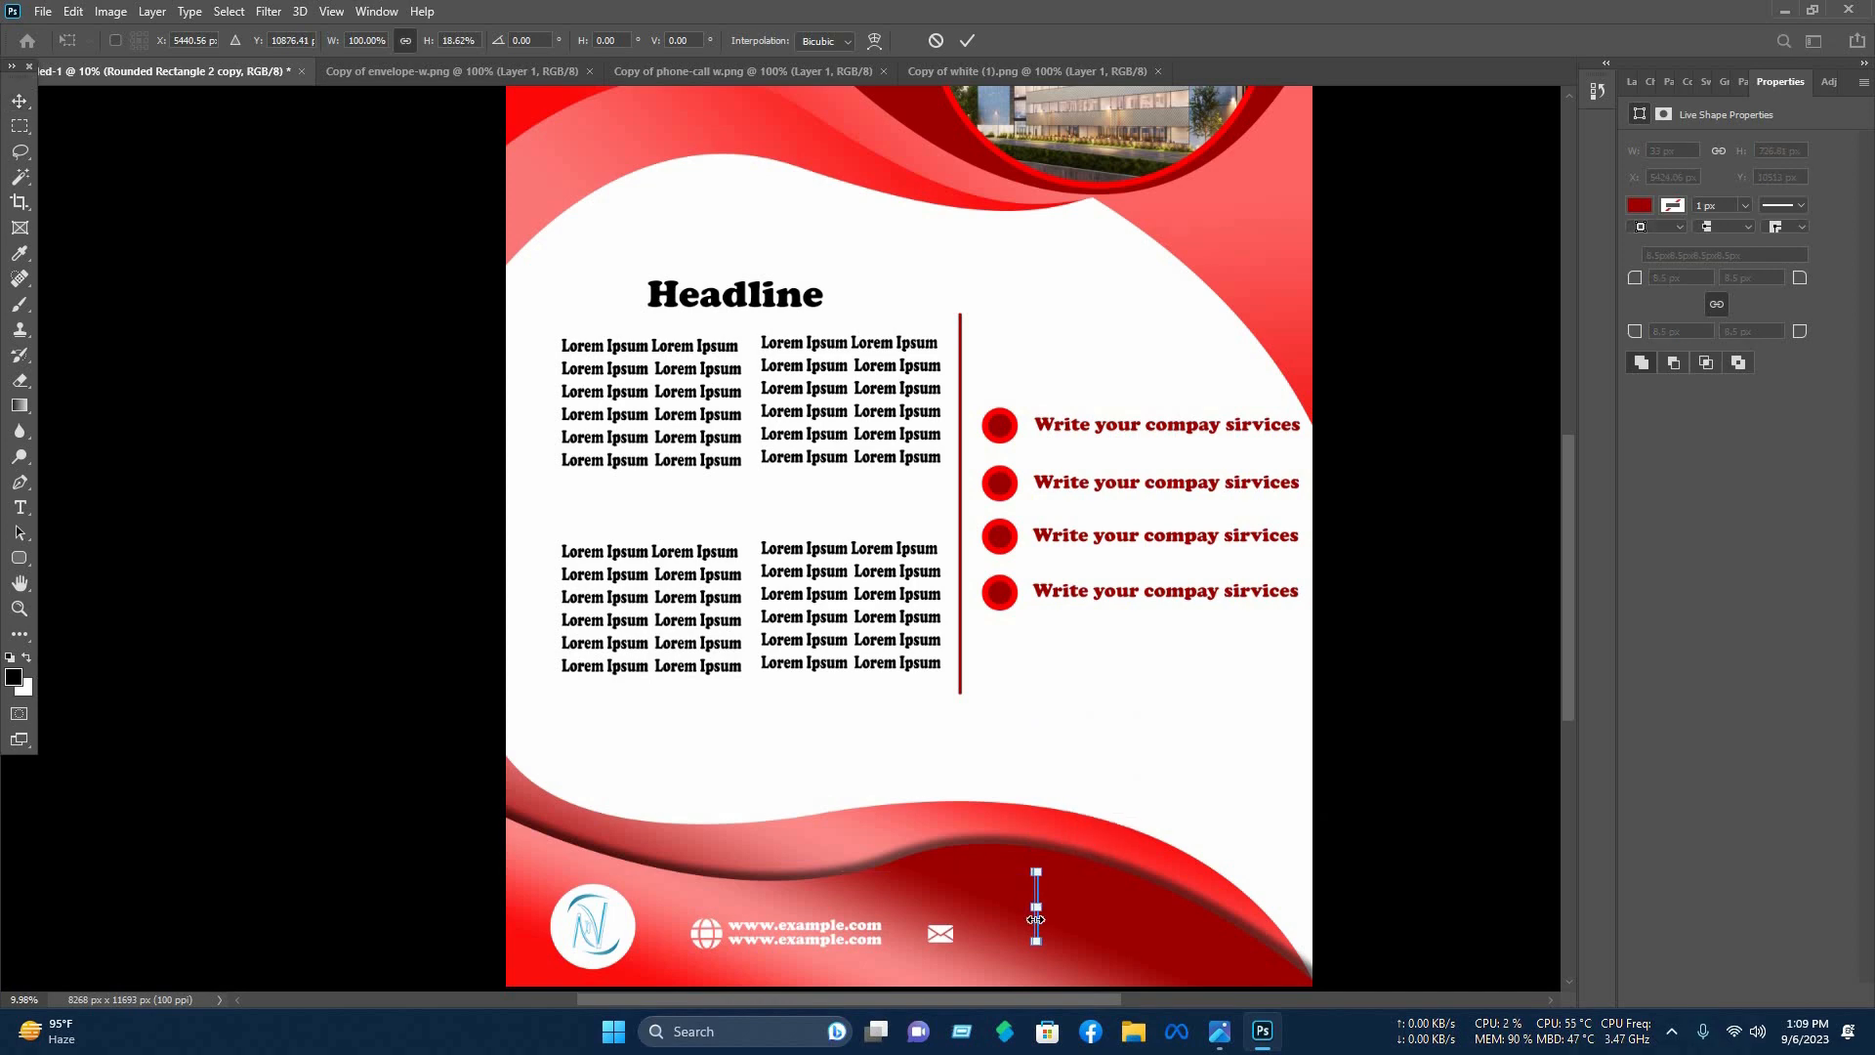
scroll(1036, 918, up, 3)
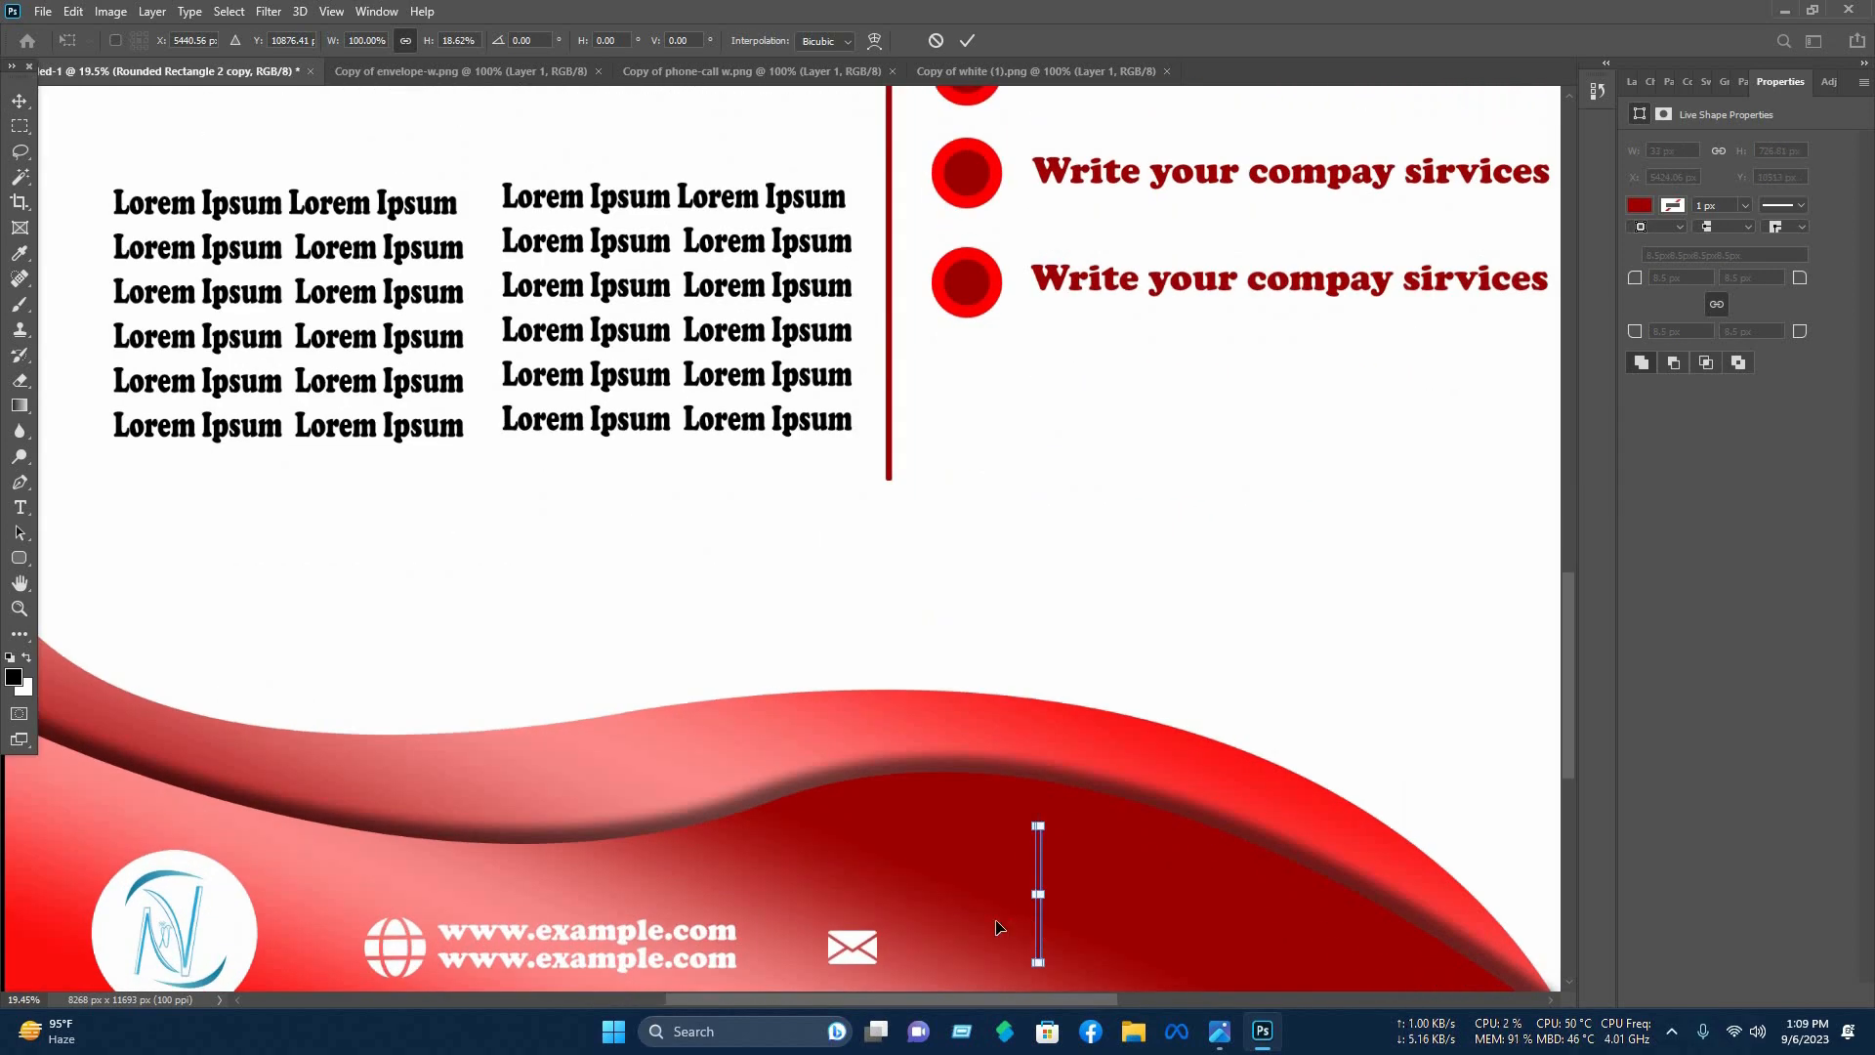
drag(1041, 937, 790, 972)
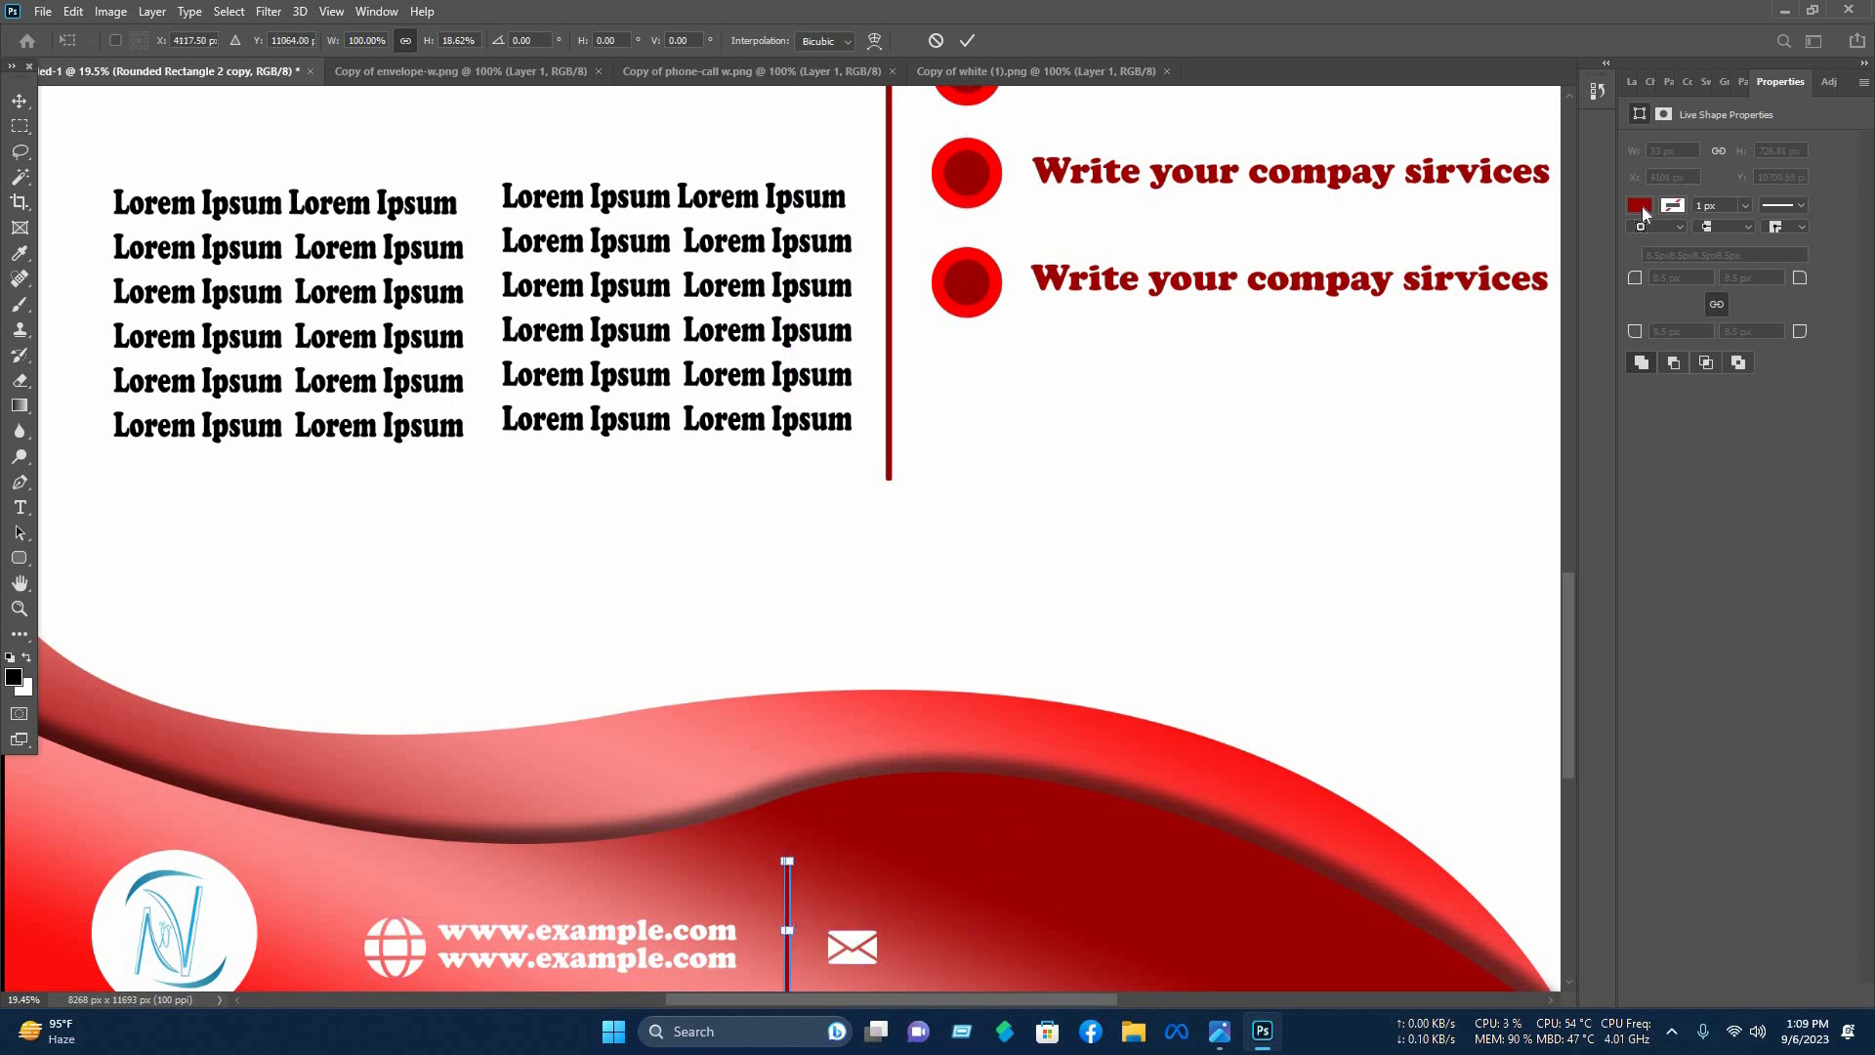
click(967, 40)
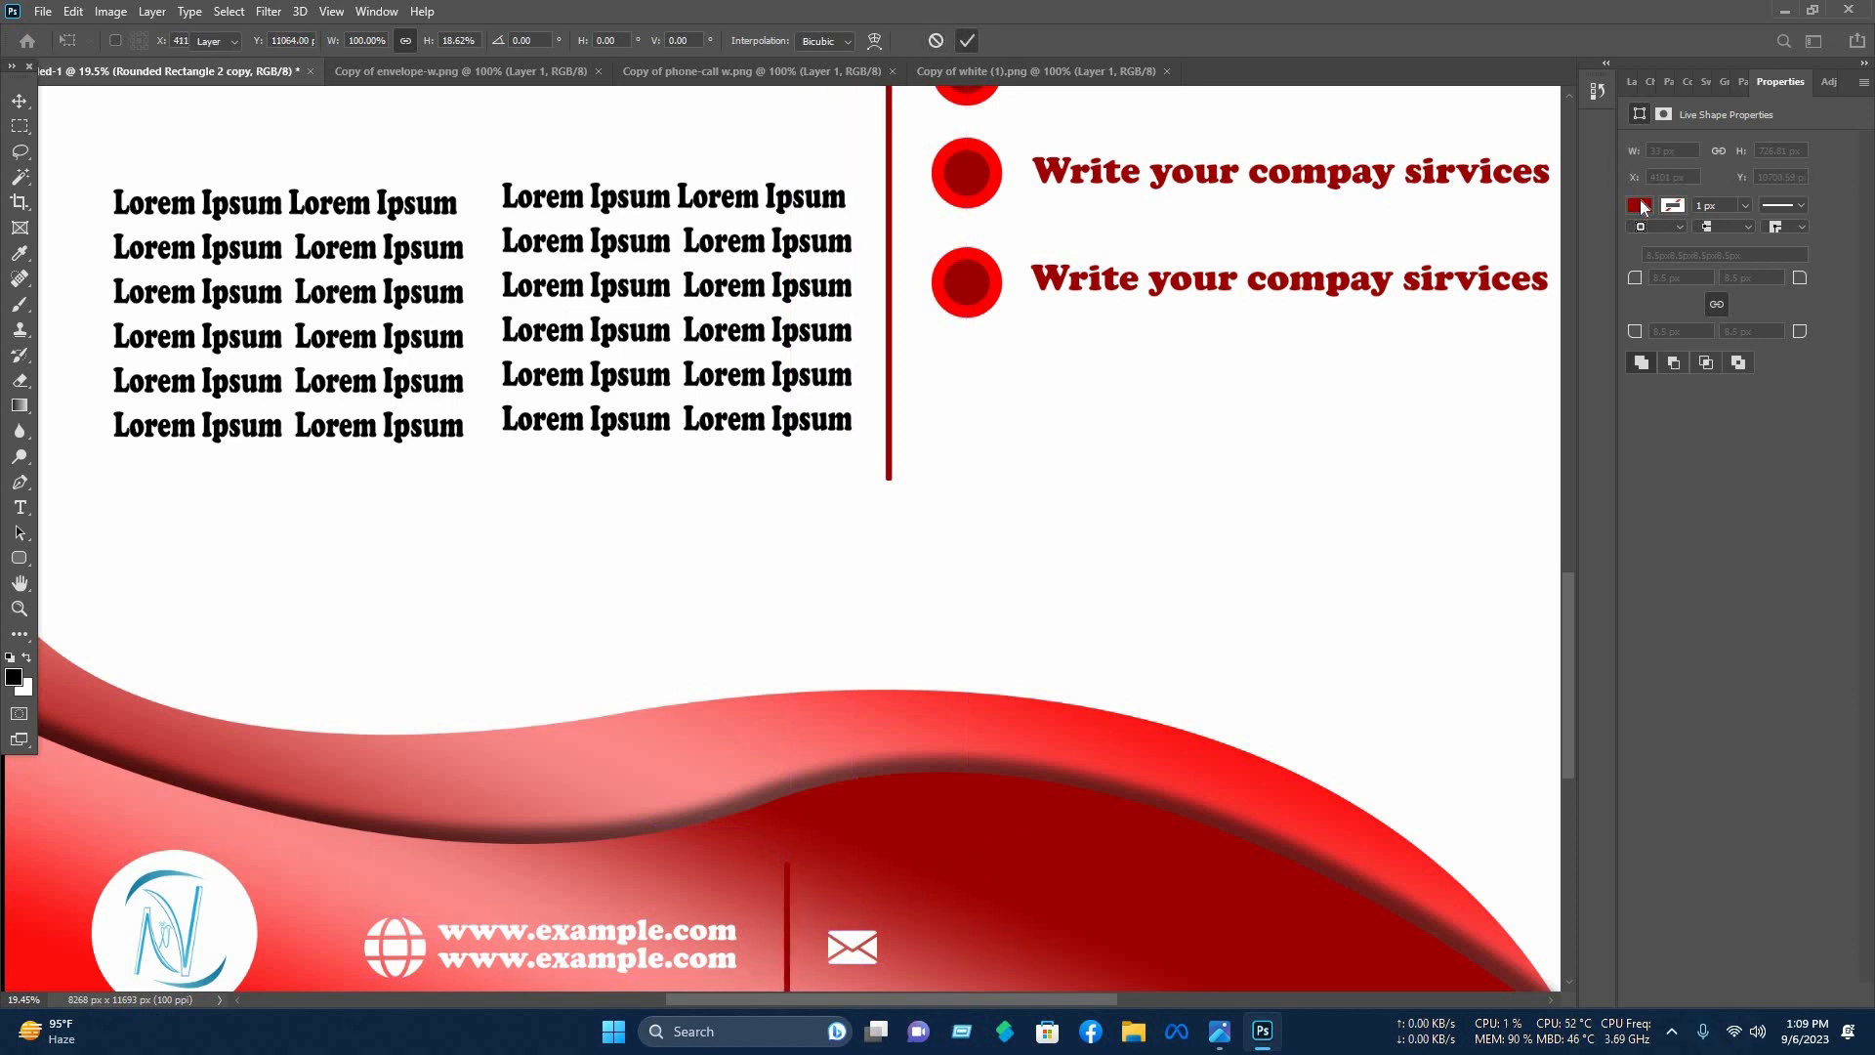
Change the fill of the footer divider line to white.
click(1640, 205)
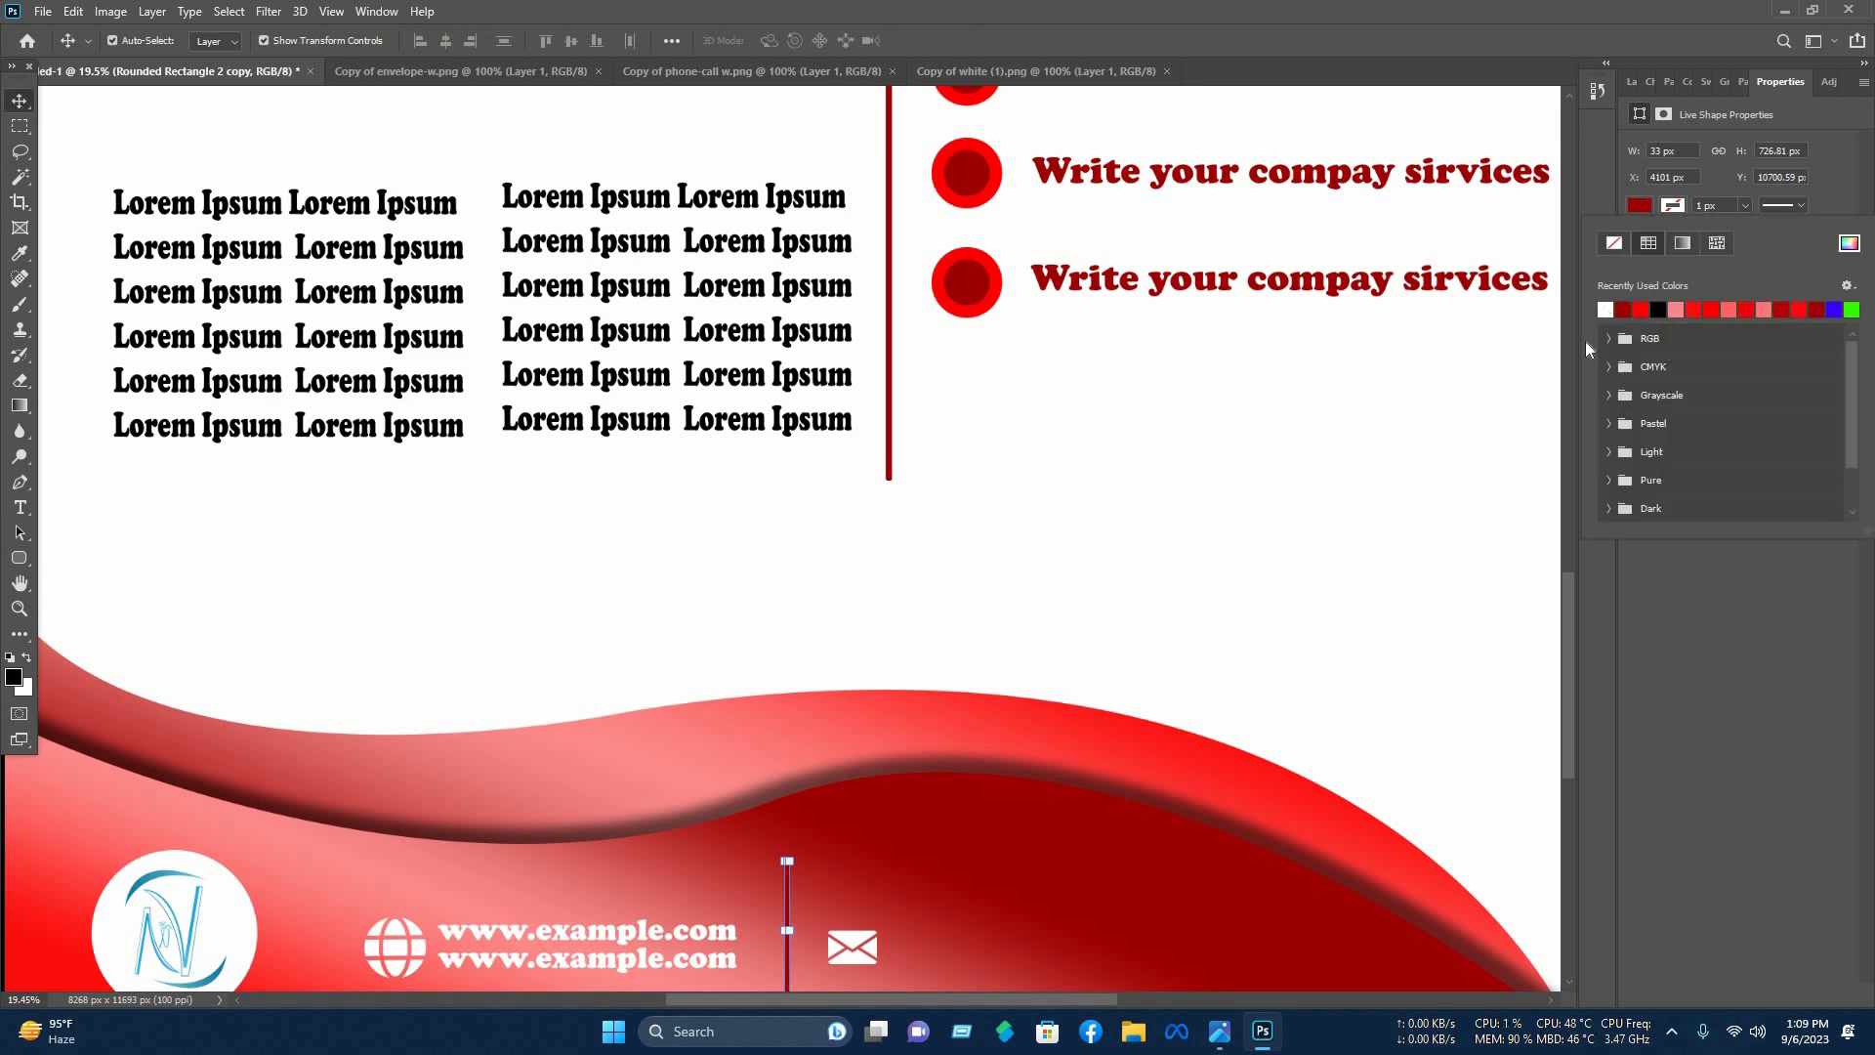
click(1191, 559)
scroll(1189, 551, down, 6)
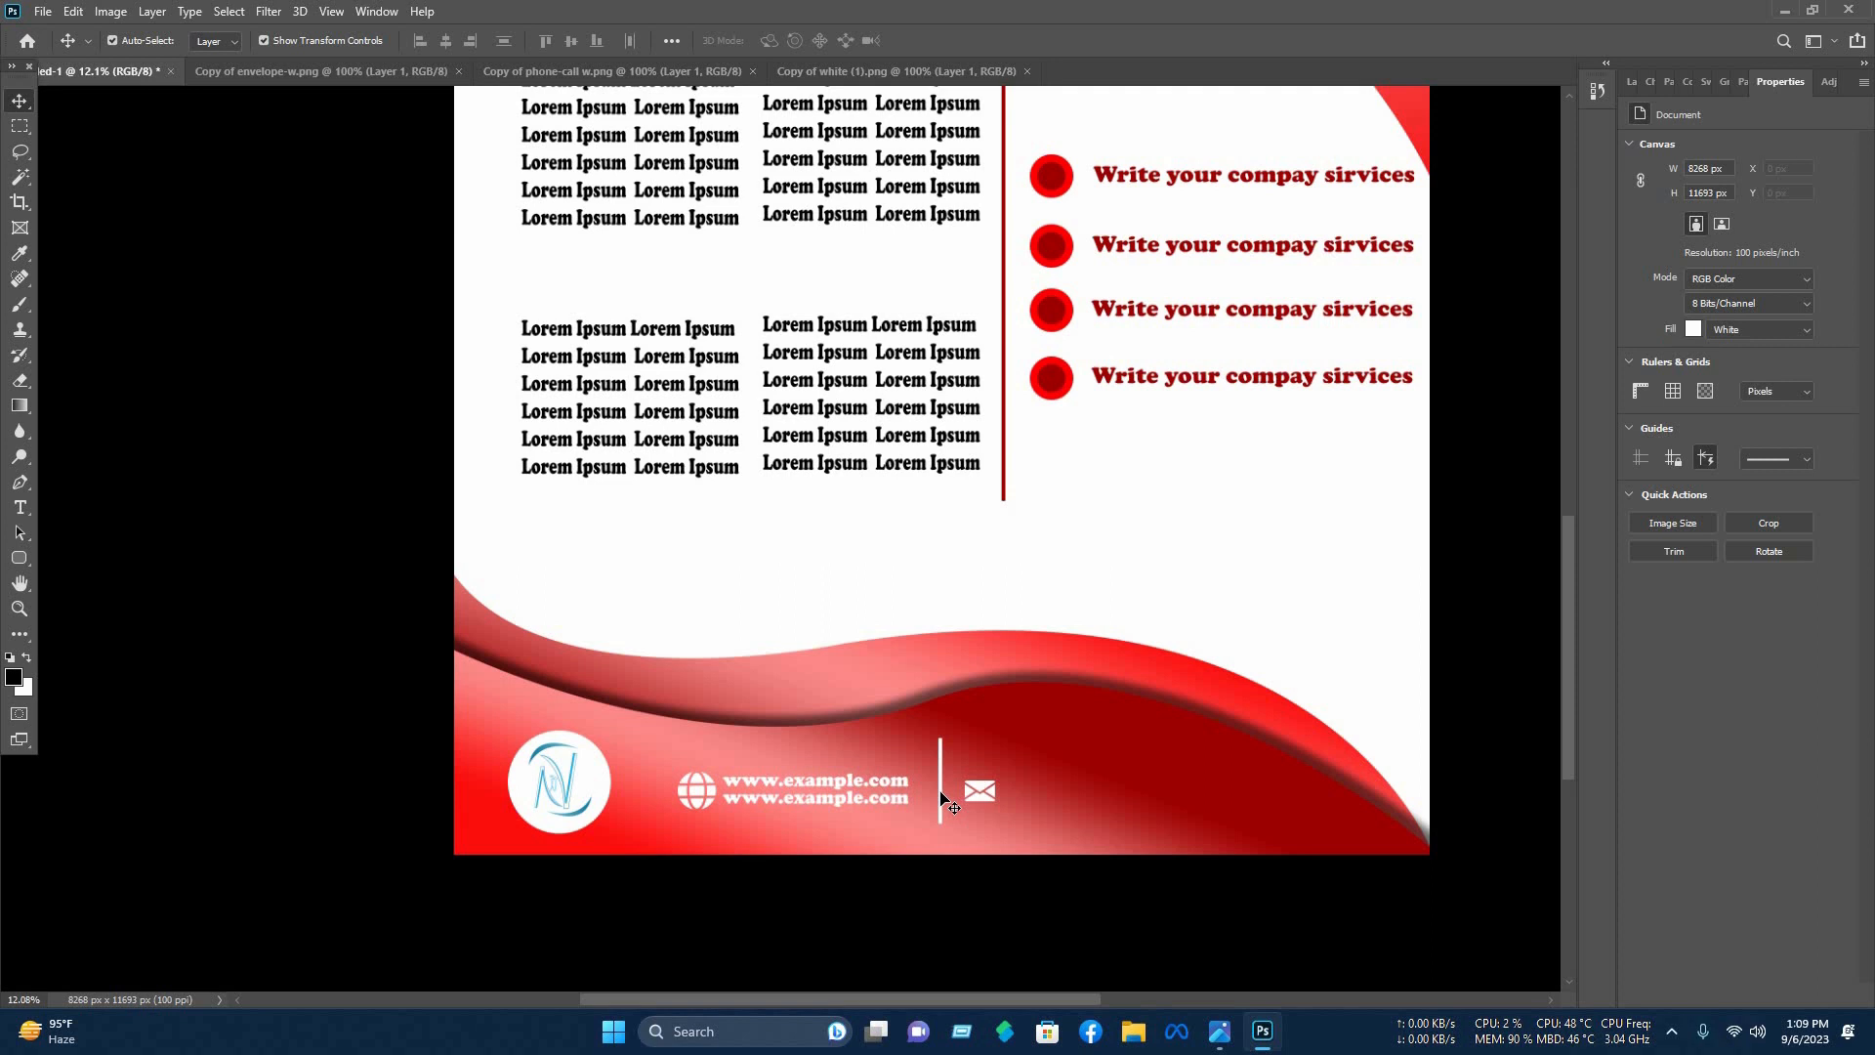
Shift the white divider line and the envelope icon slightly closer to the web addresses.
click(940, 799)
drag(925, 800, 928, 802)
click(980, 793)
drag(984, 785, 965, 787)
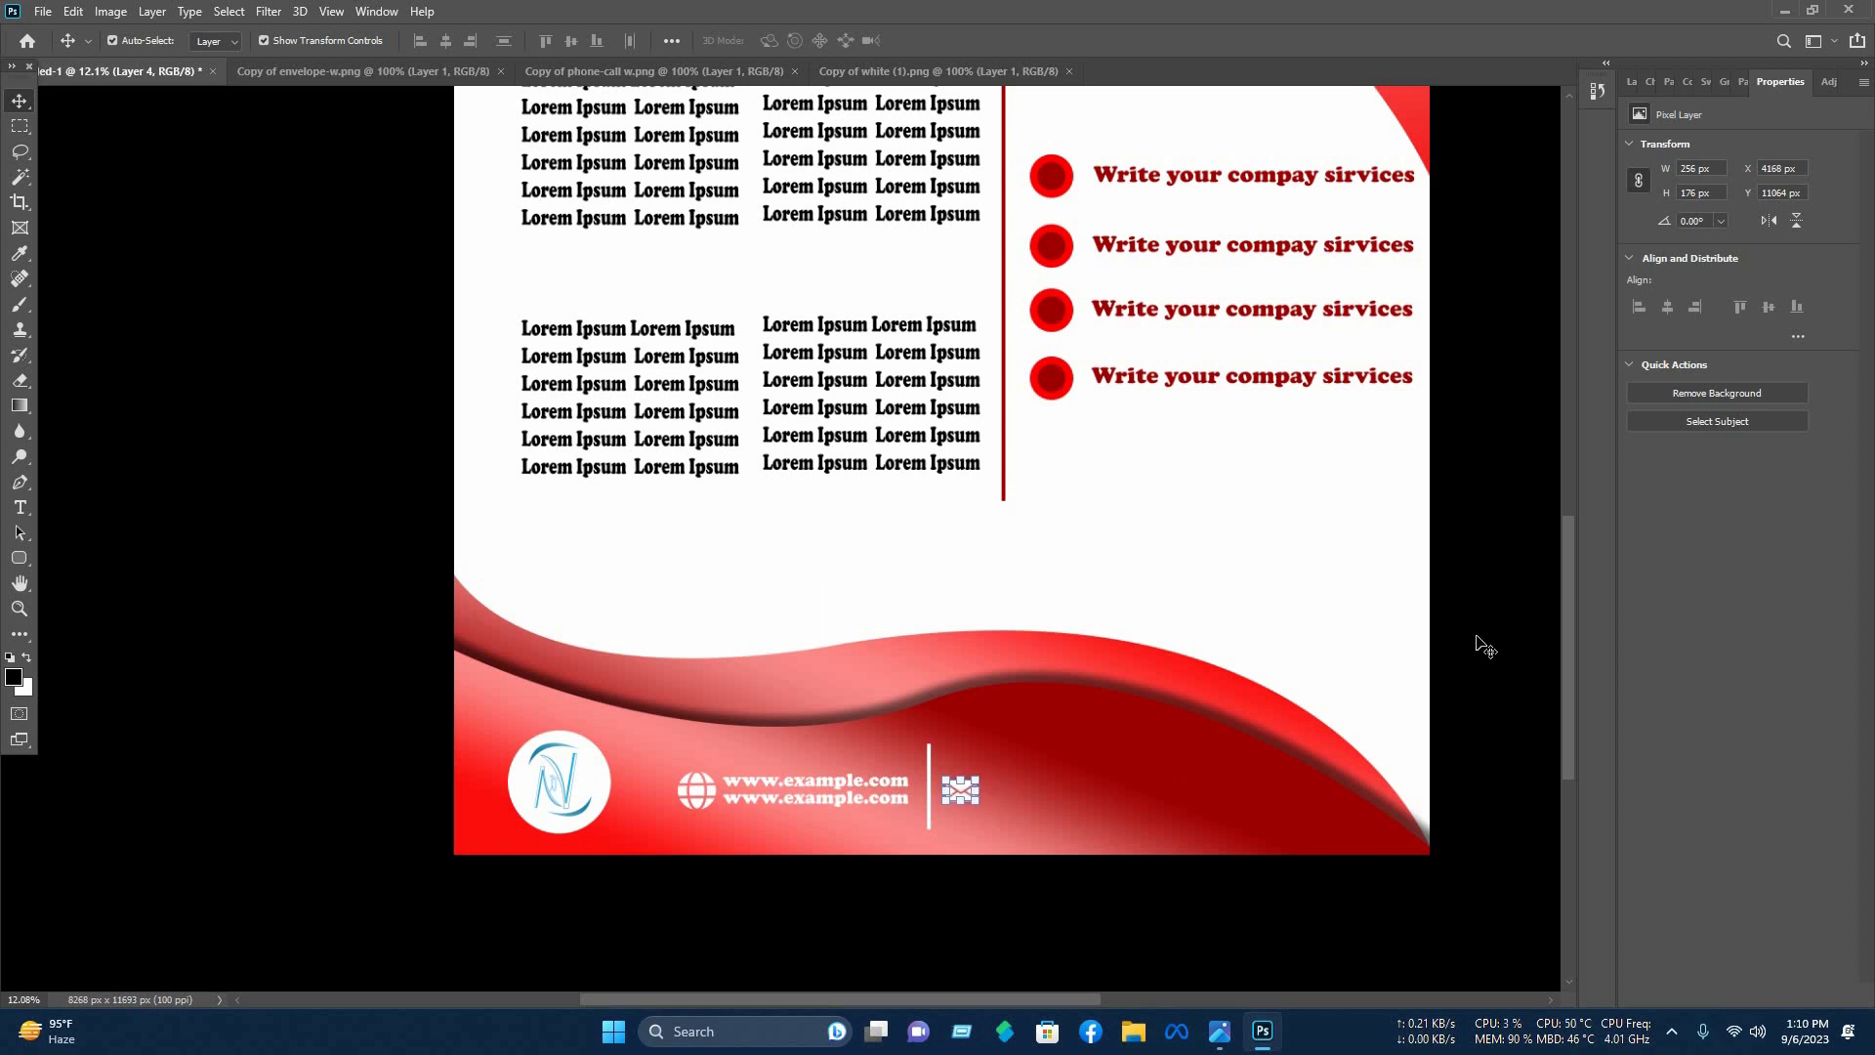
Copy both web address lines together and place the copies beside the envelope icon.
click(833, 816)
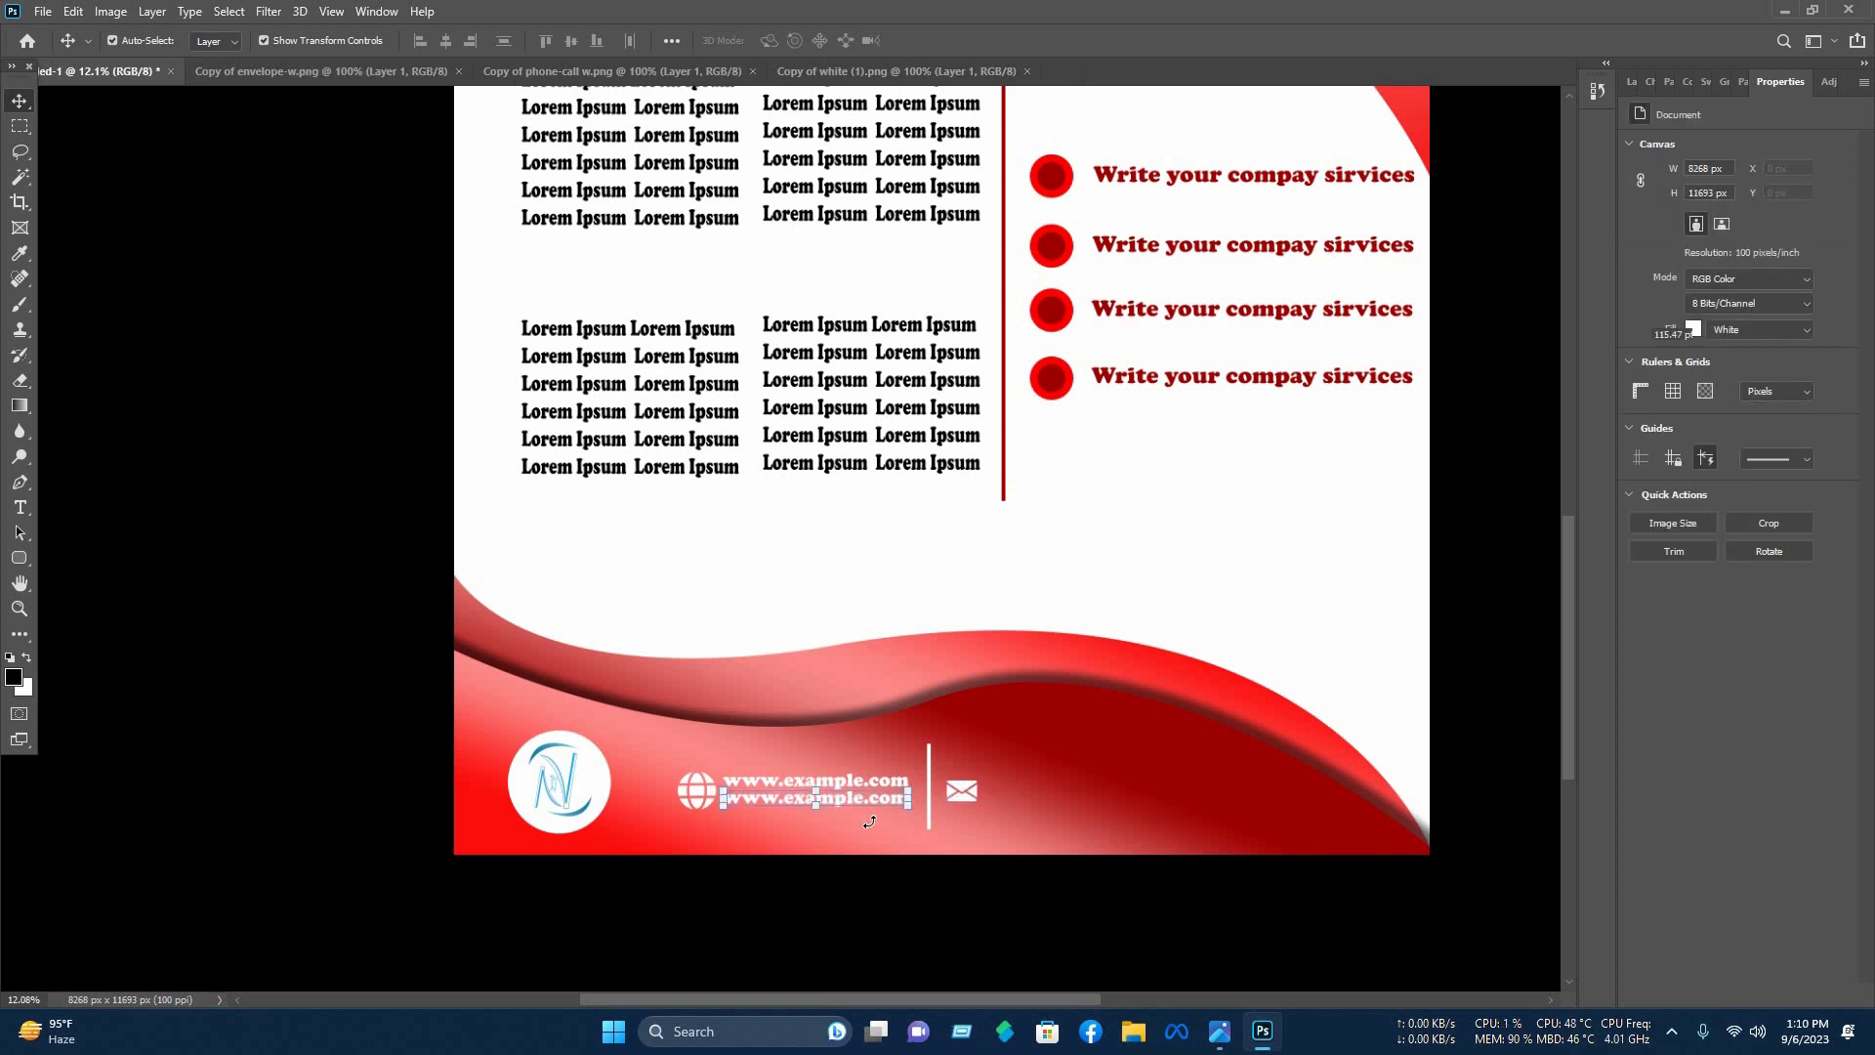
click(724, 796)
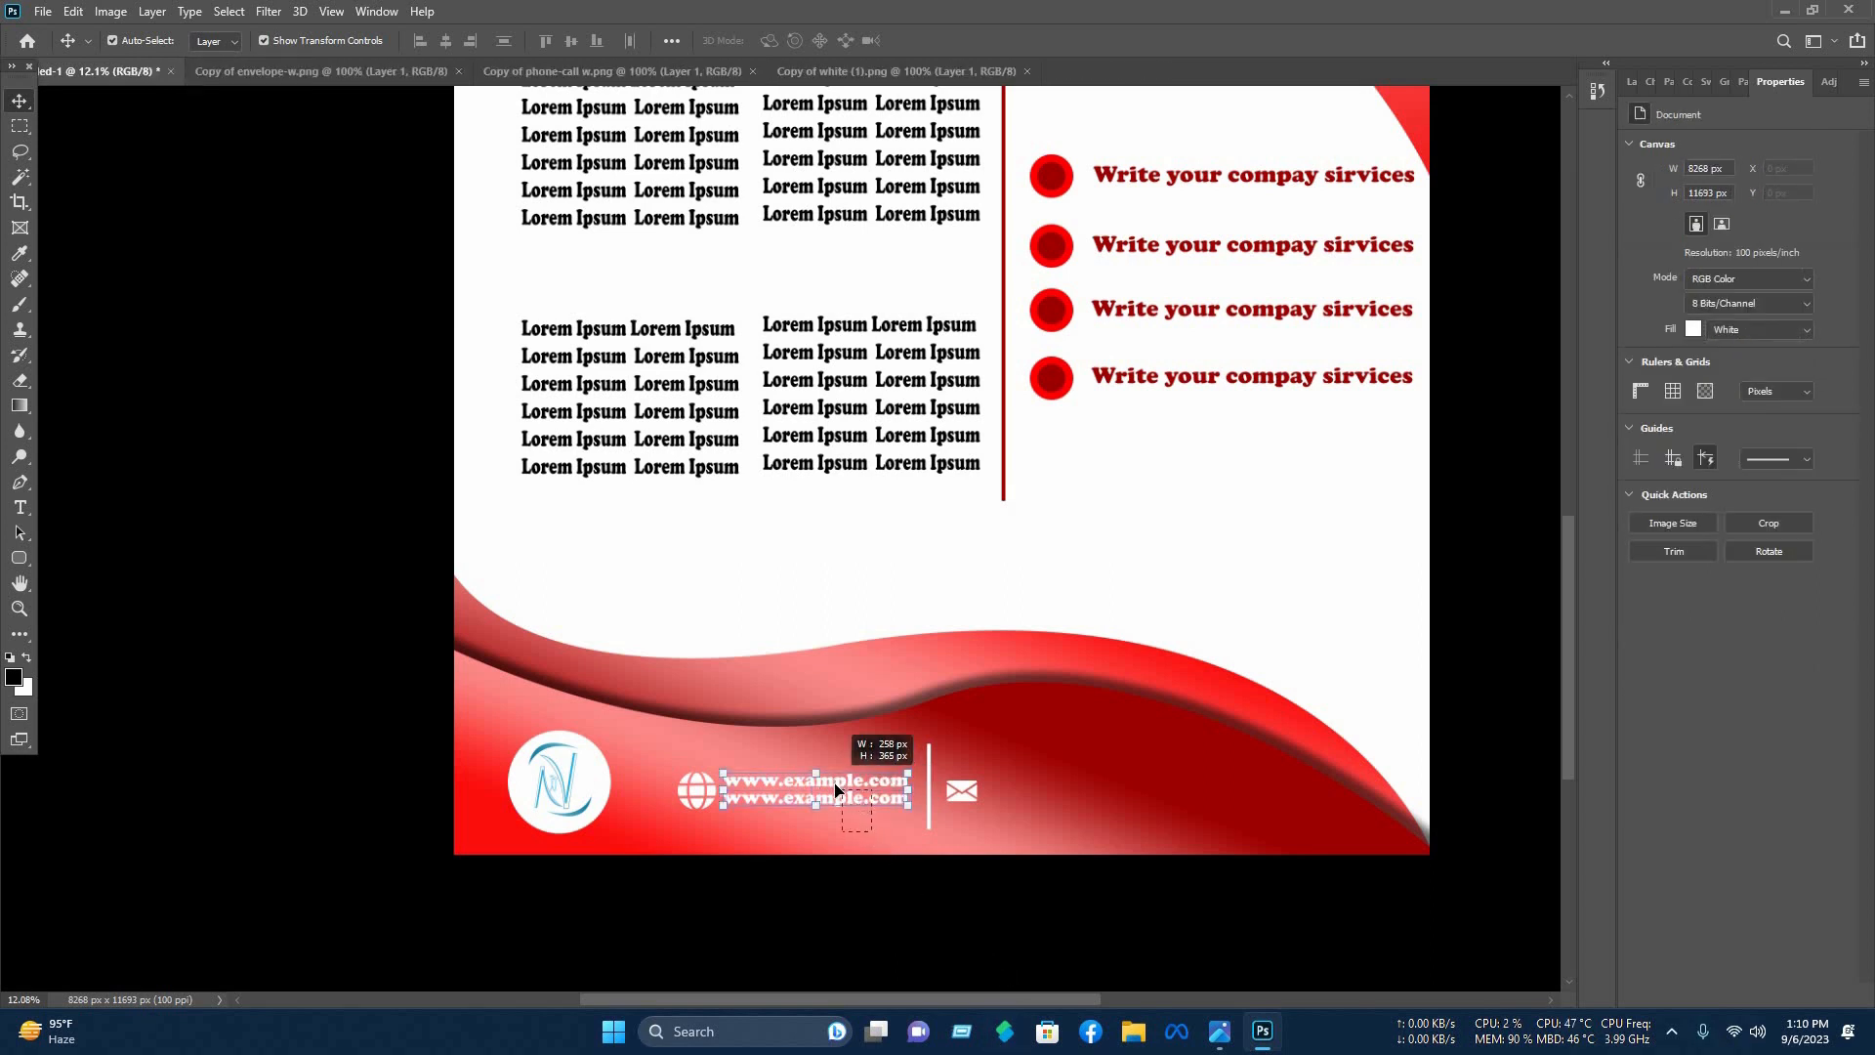
drag(866, 793, 1118, 793)
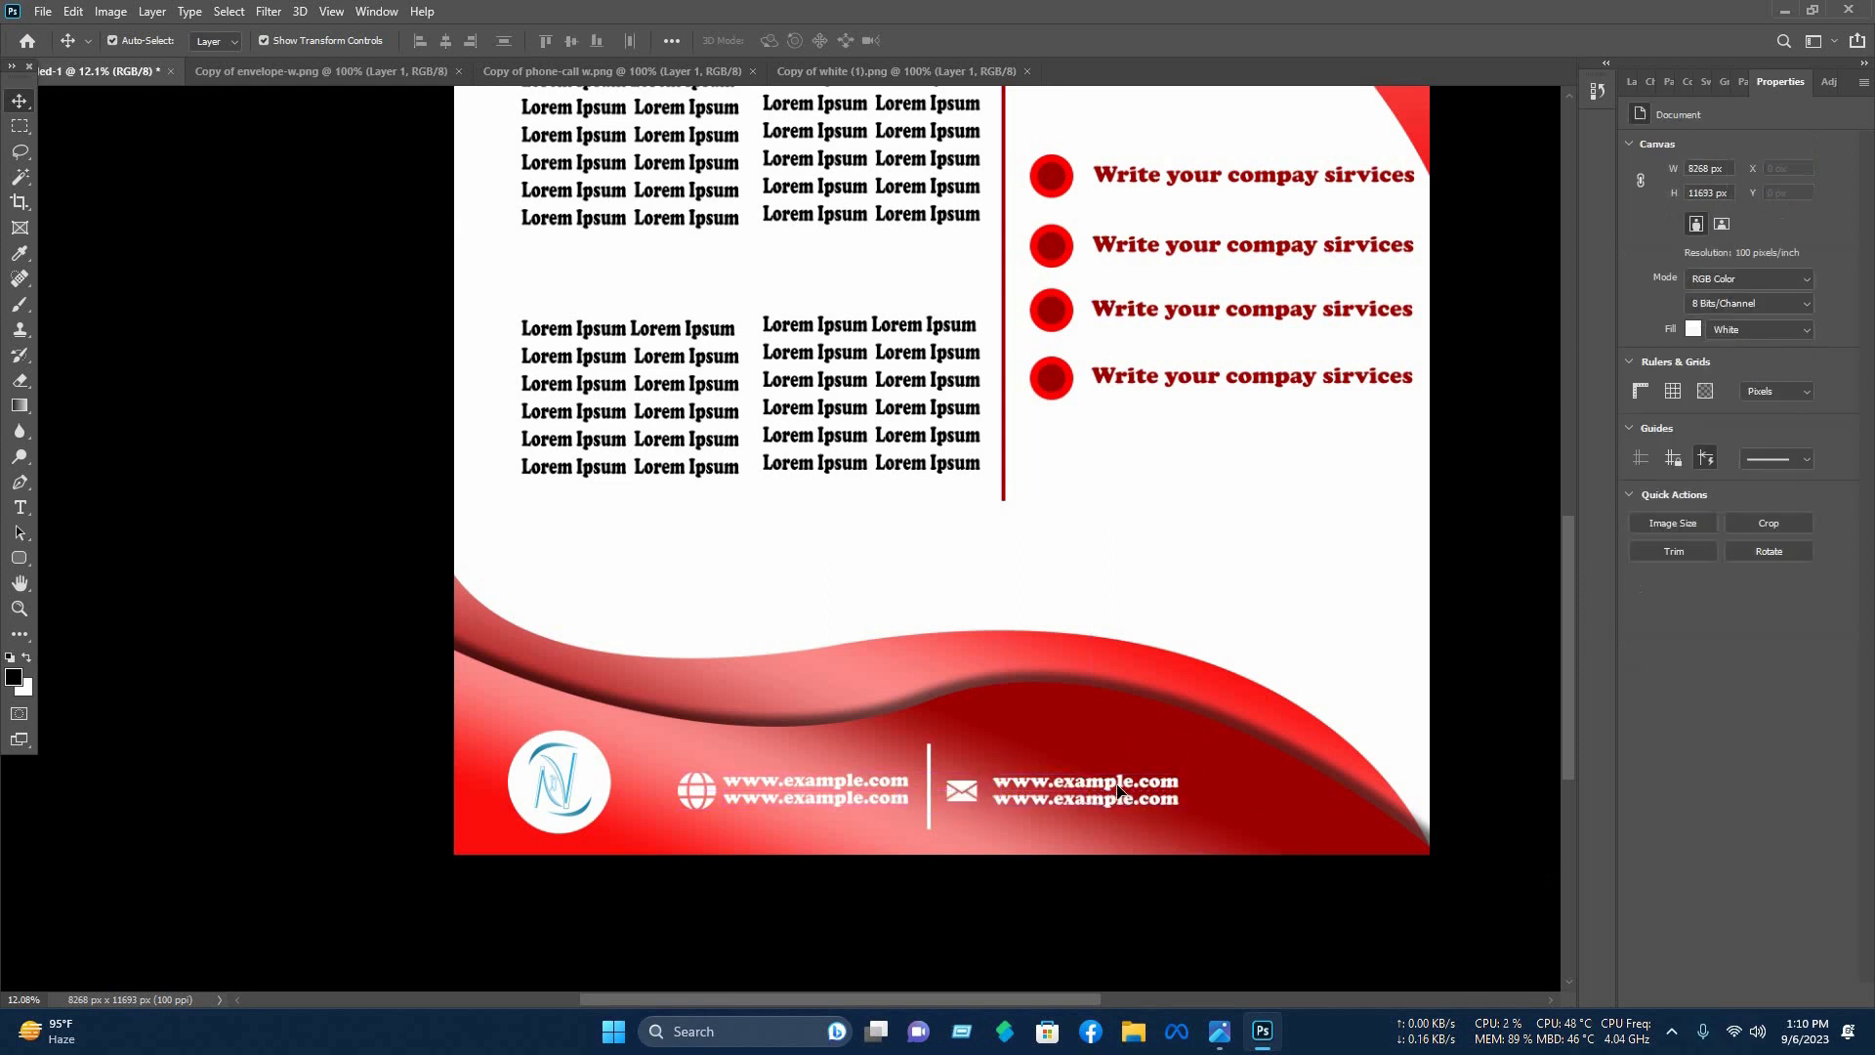
Replace the upper copied web address beside the envelope with a placeholder e-mail address.
double_click(1118, 787)
triple_click(1118, 783)
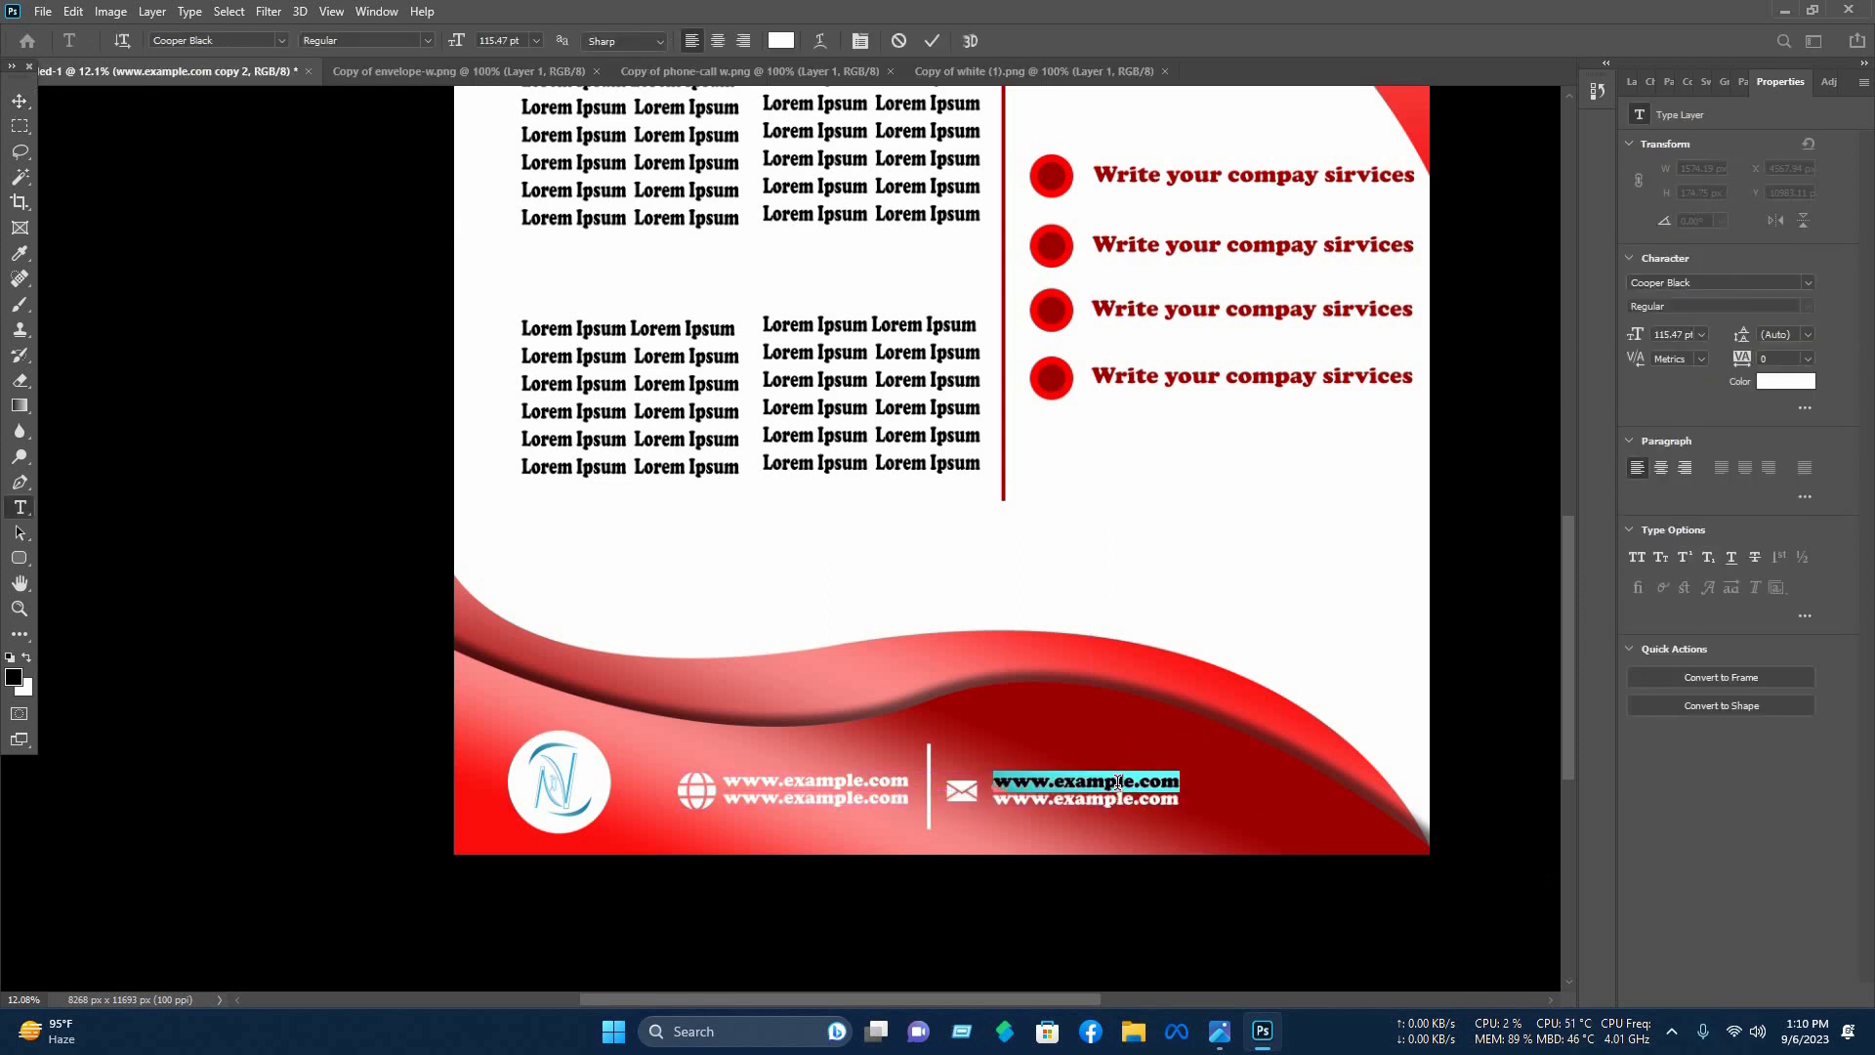
text(e)
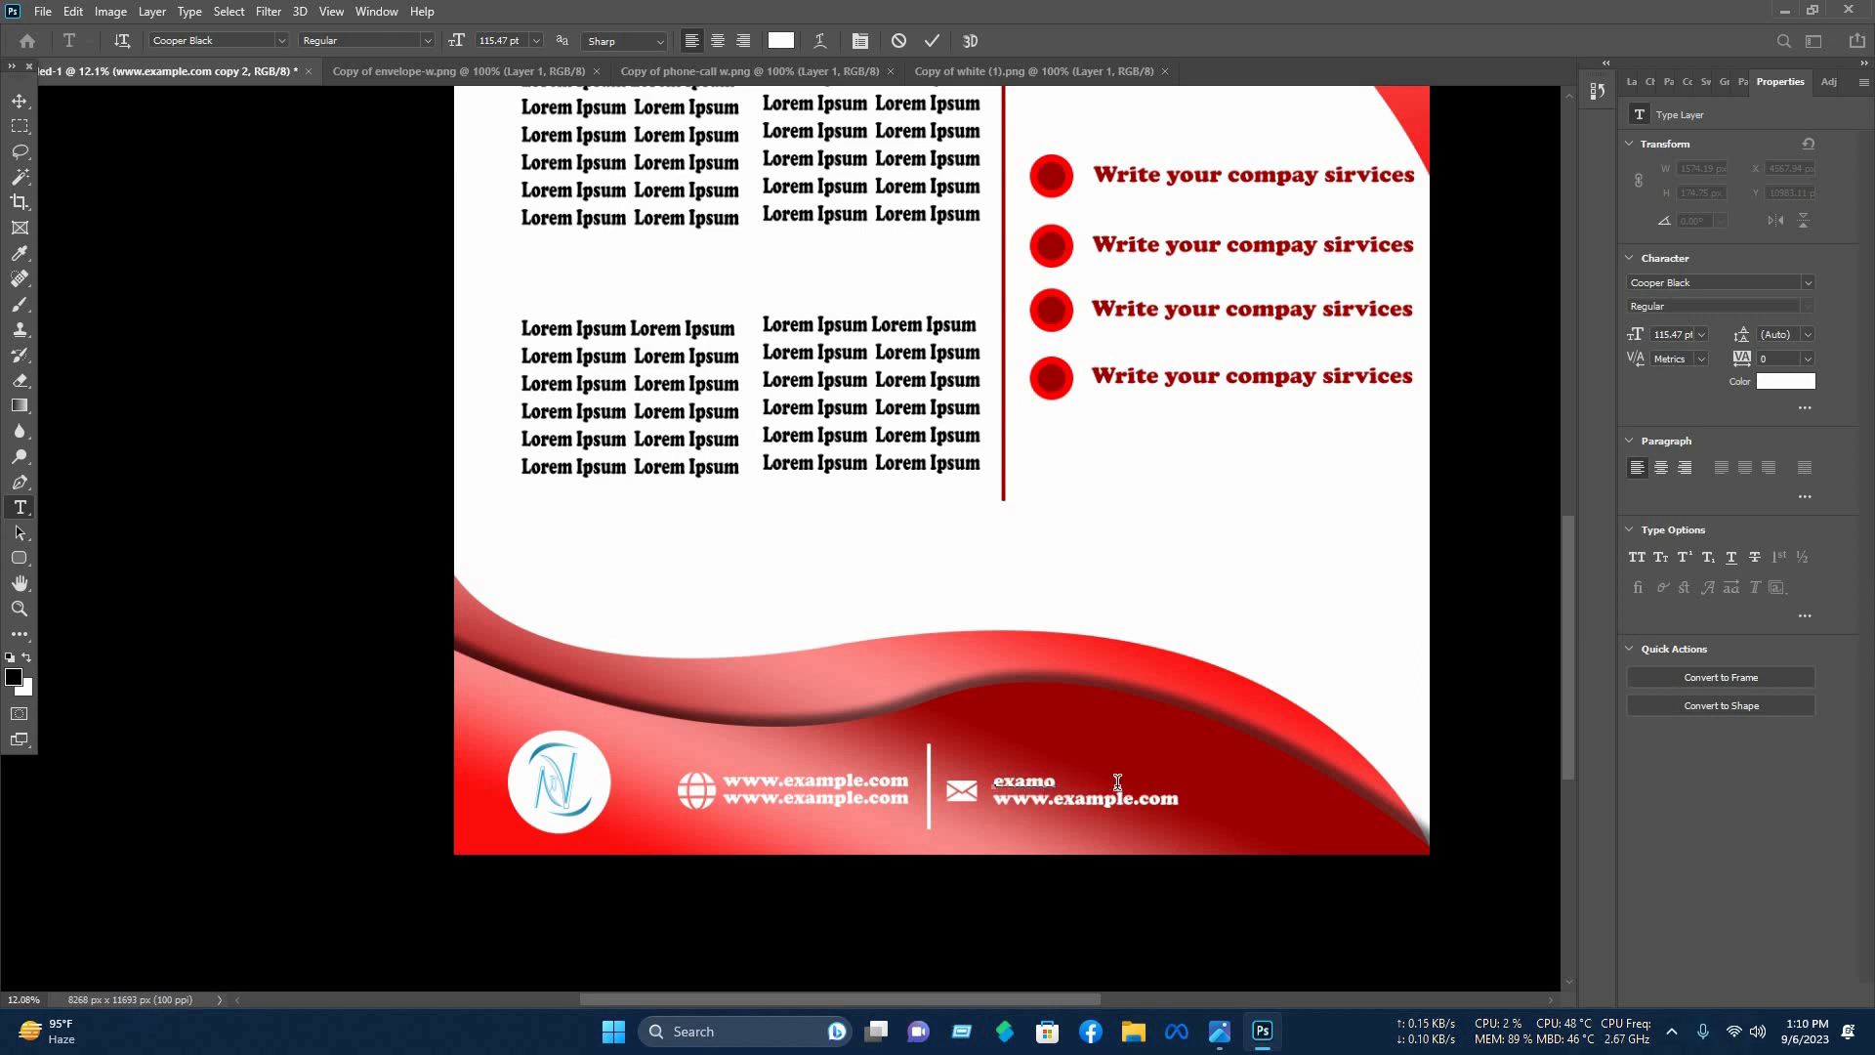
text(xample@mail.com)
click(20, 101)
Copy the placeholder e-mail address and paste it over the lower web address beside the envelope.
double_click(1153, 803)
key(ctrl+c)
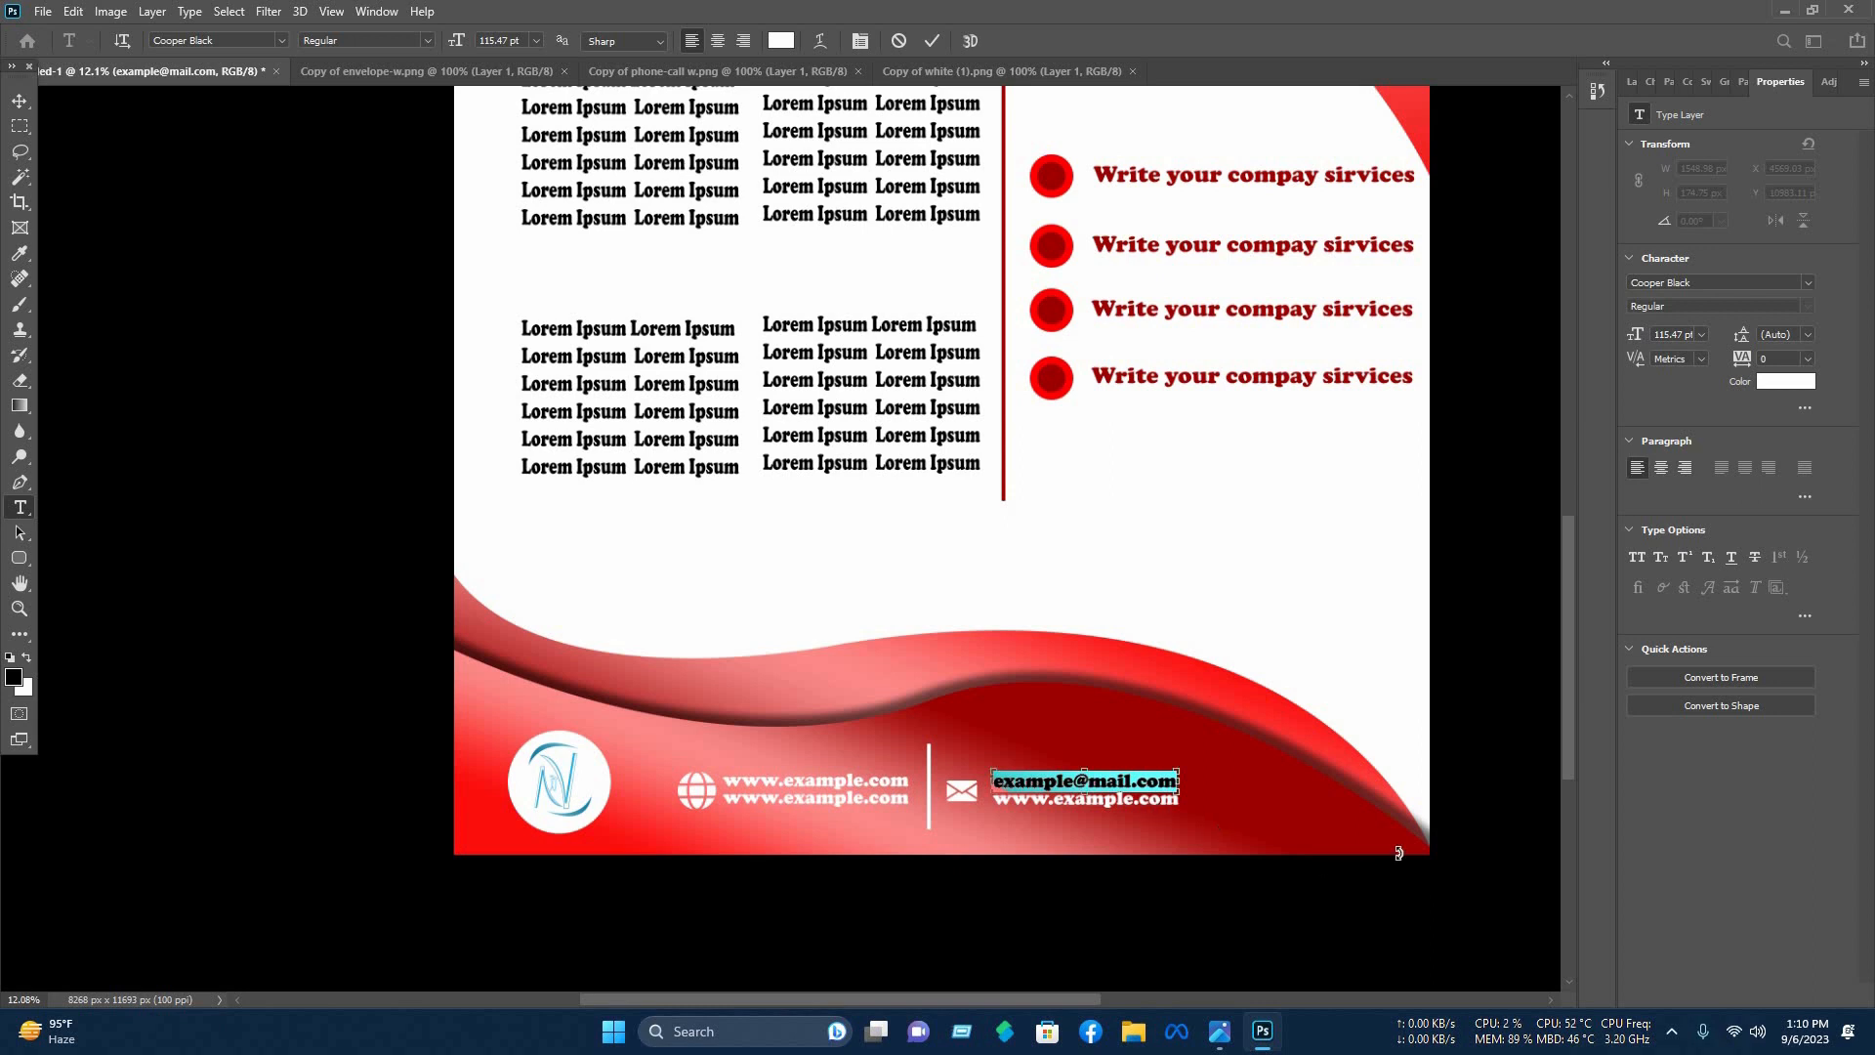
click(1584, 749)
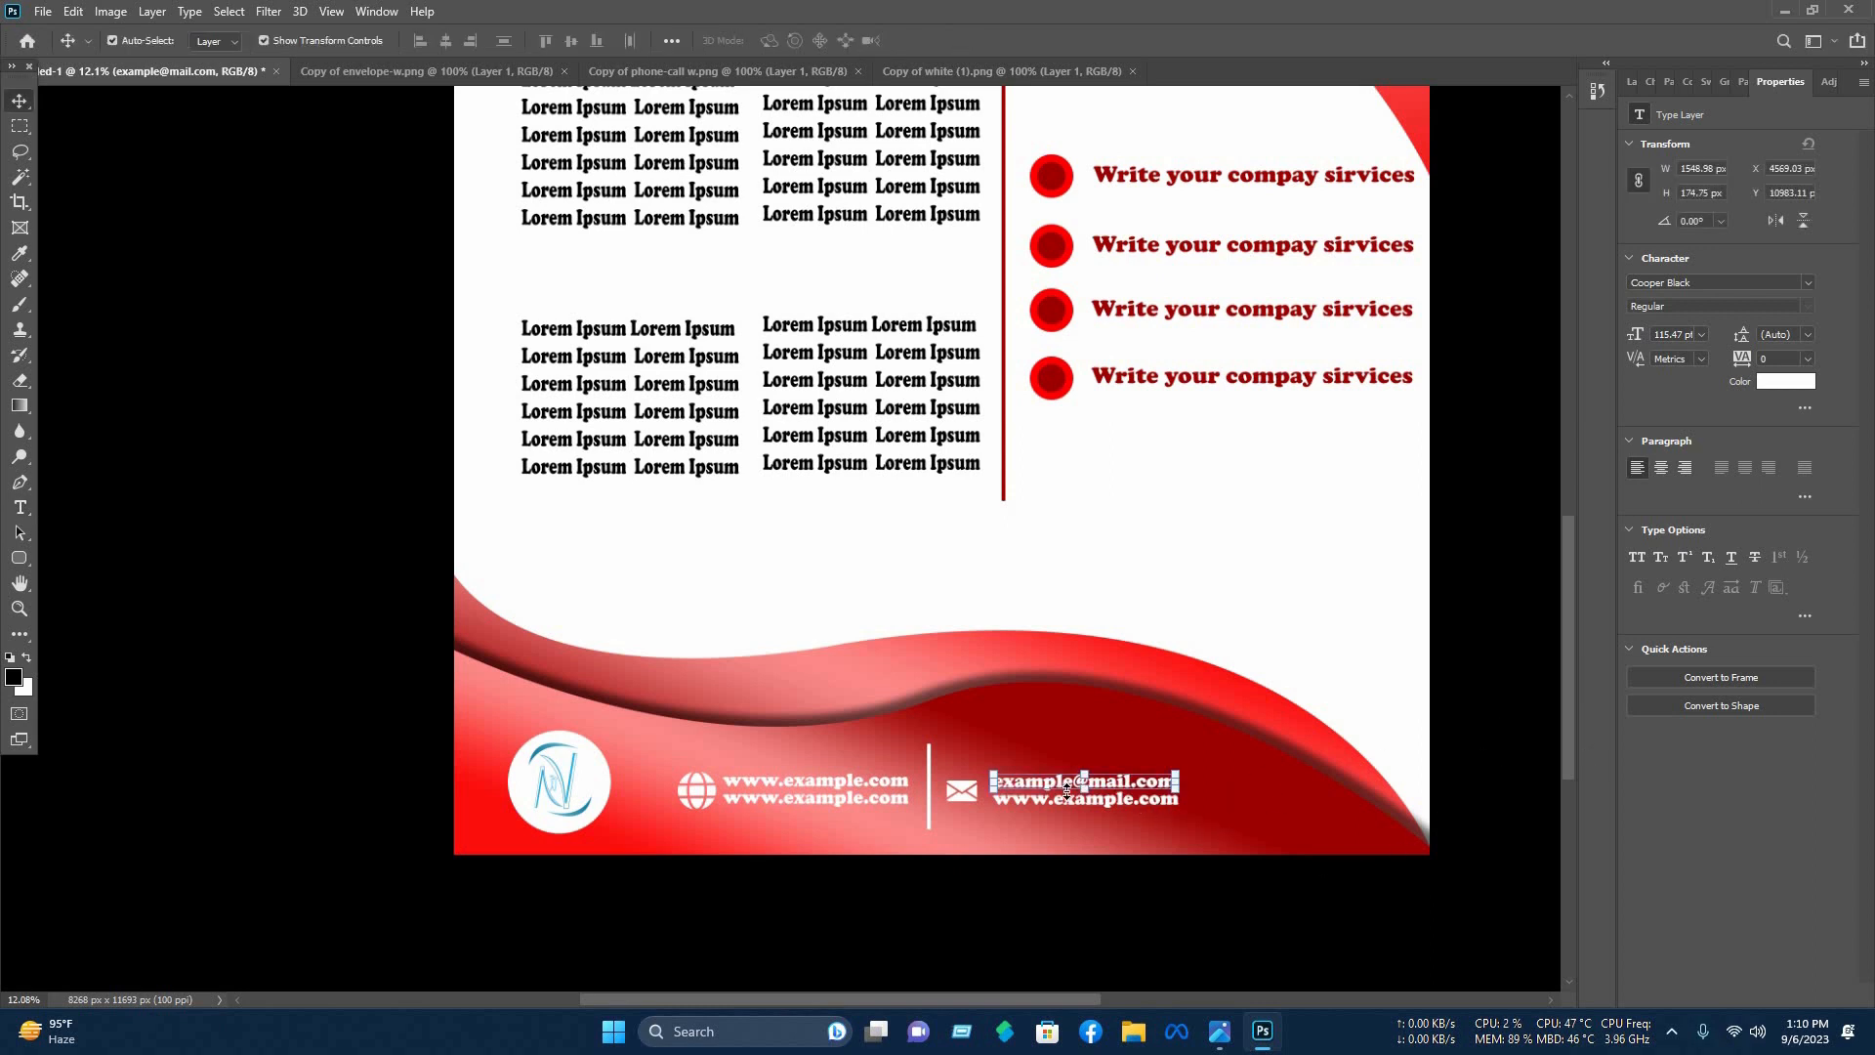
click(1113, 802)
double_click(1111, 803)
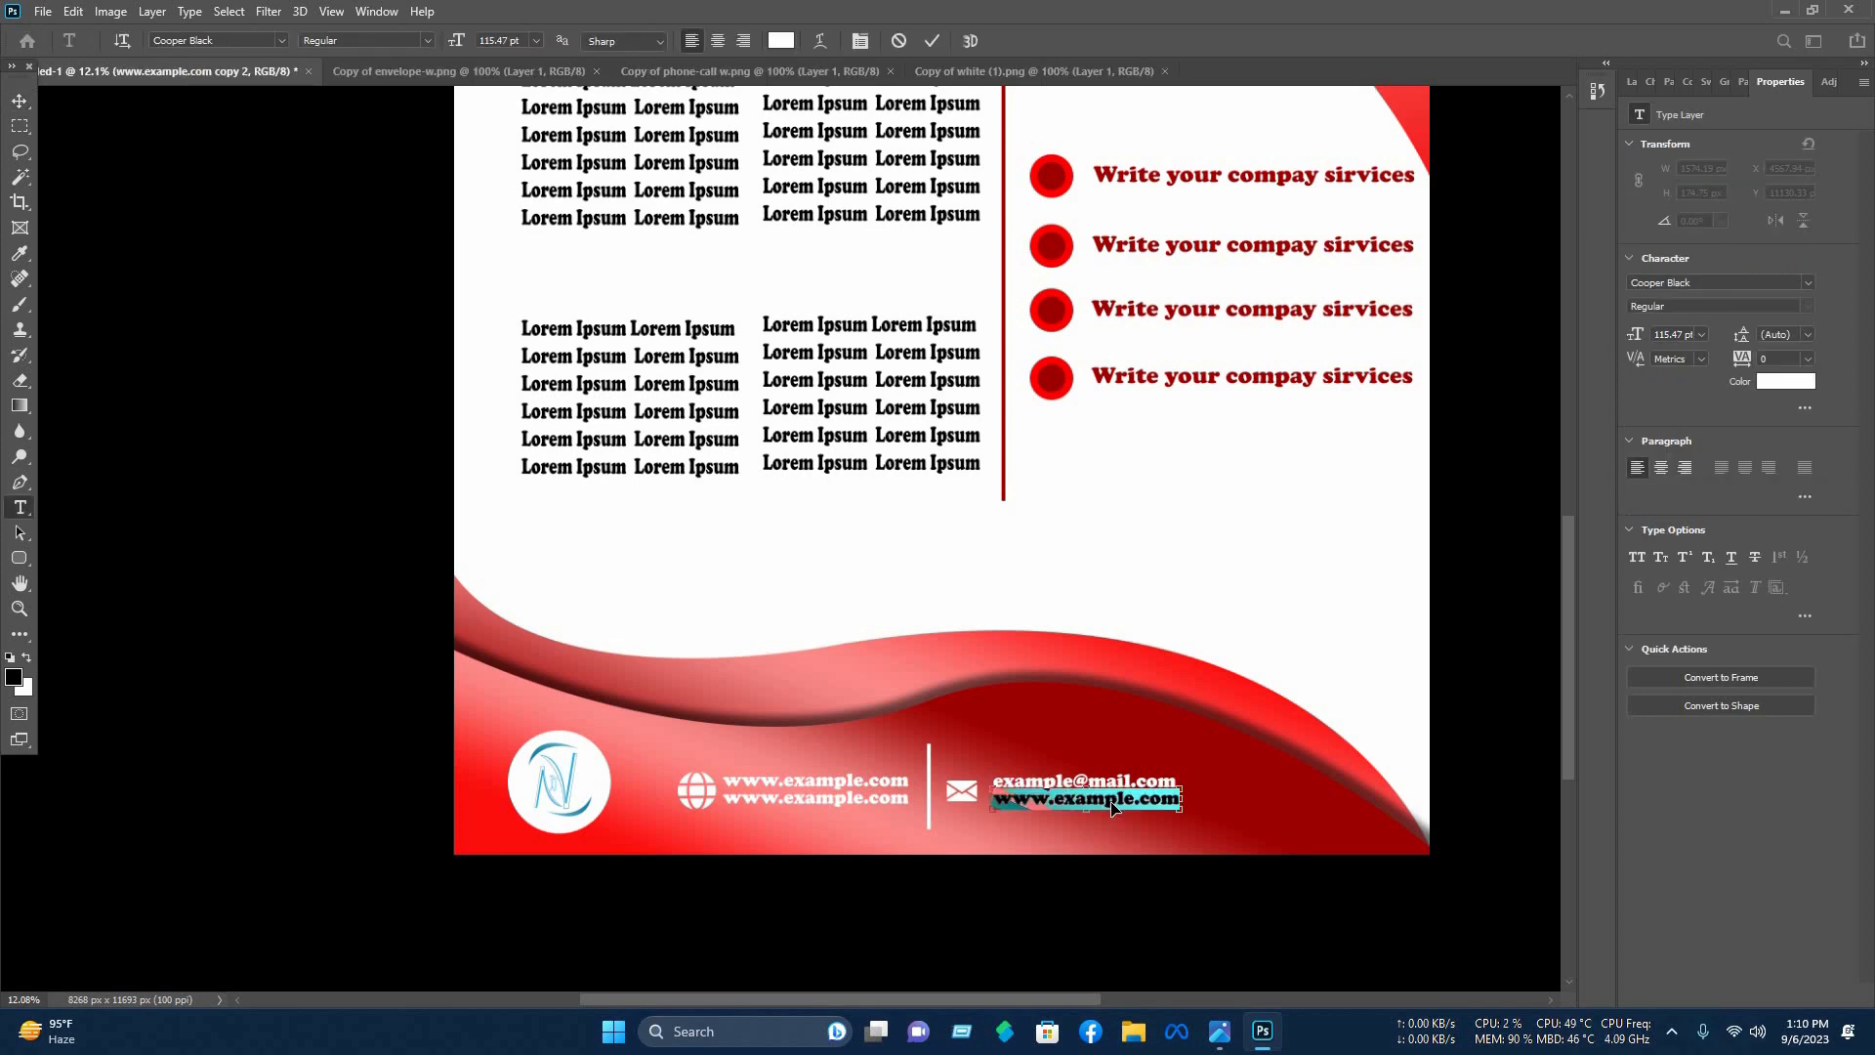
key(ctrl+v)
click(1524, 718)
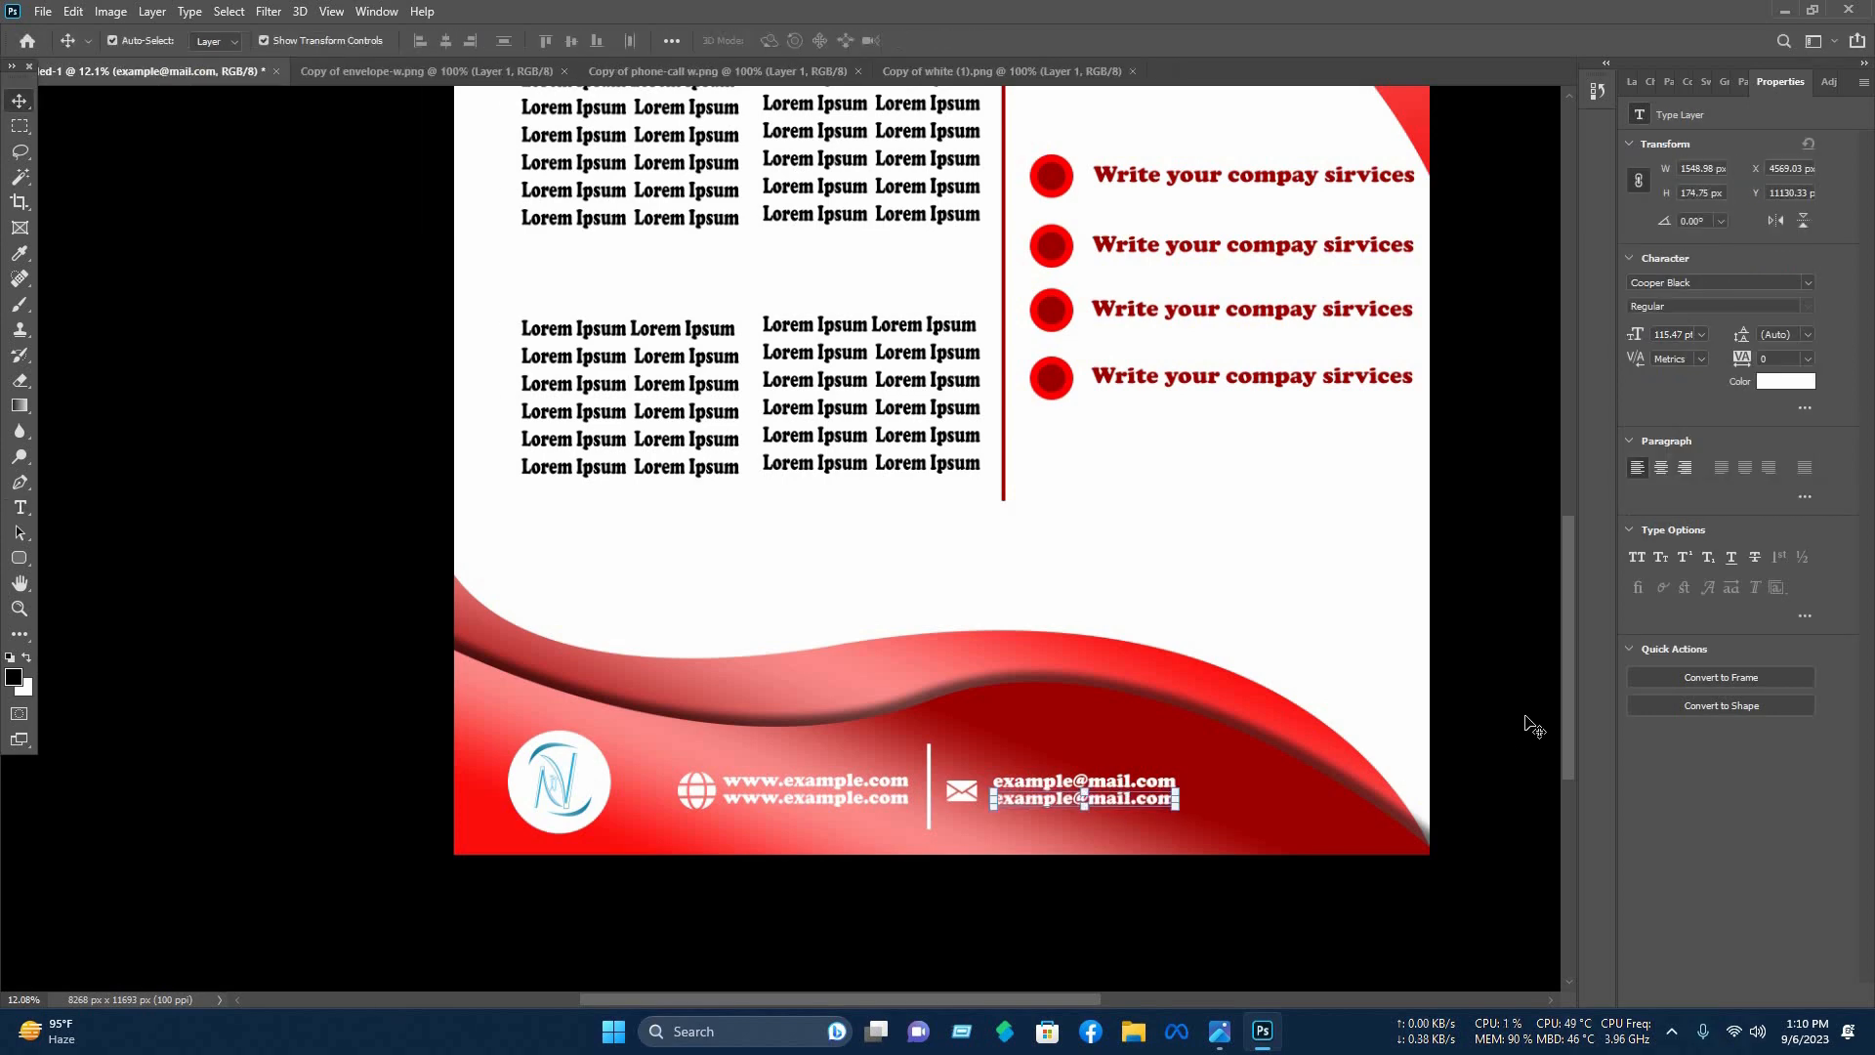
click(1505, 733)
Open the mockup file Normal single mockup for business card.psd.
scroll(1506, 732, down, 3)
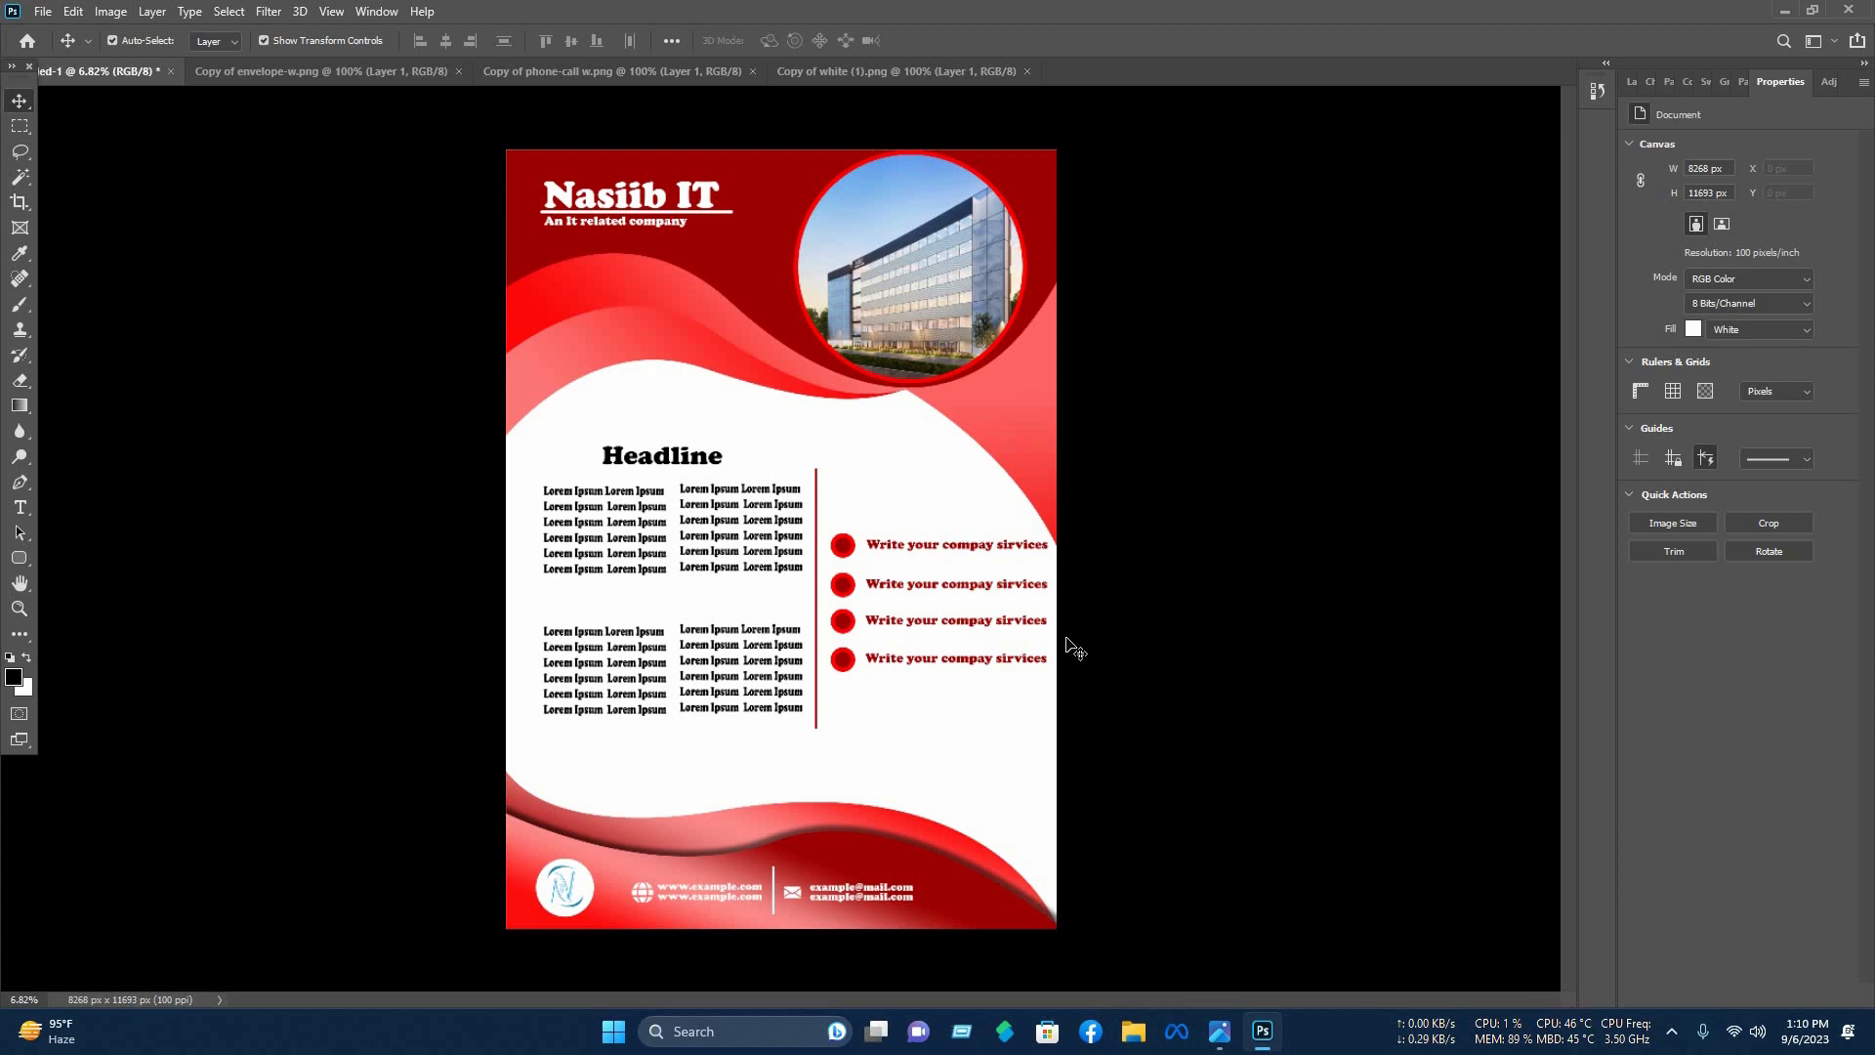
click(42, 17)
click(98, 58)
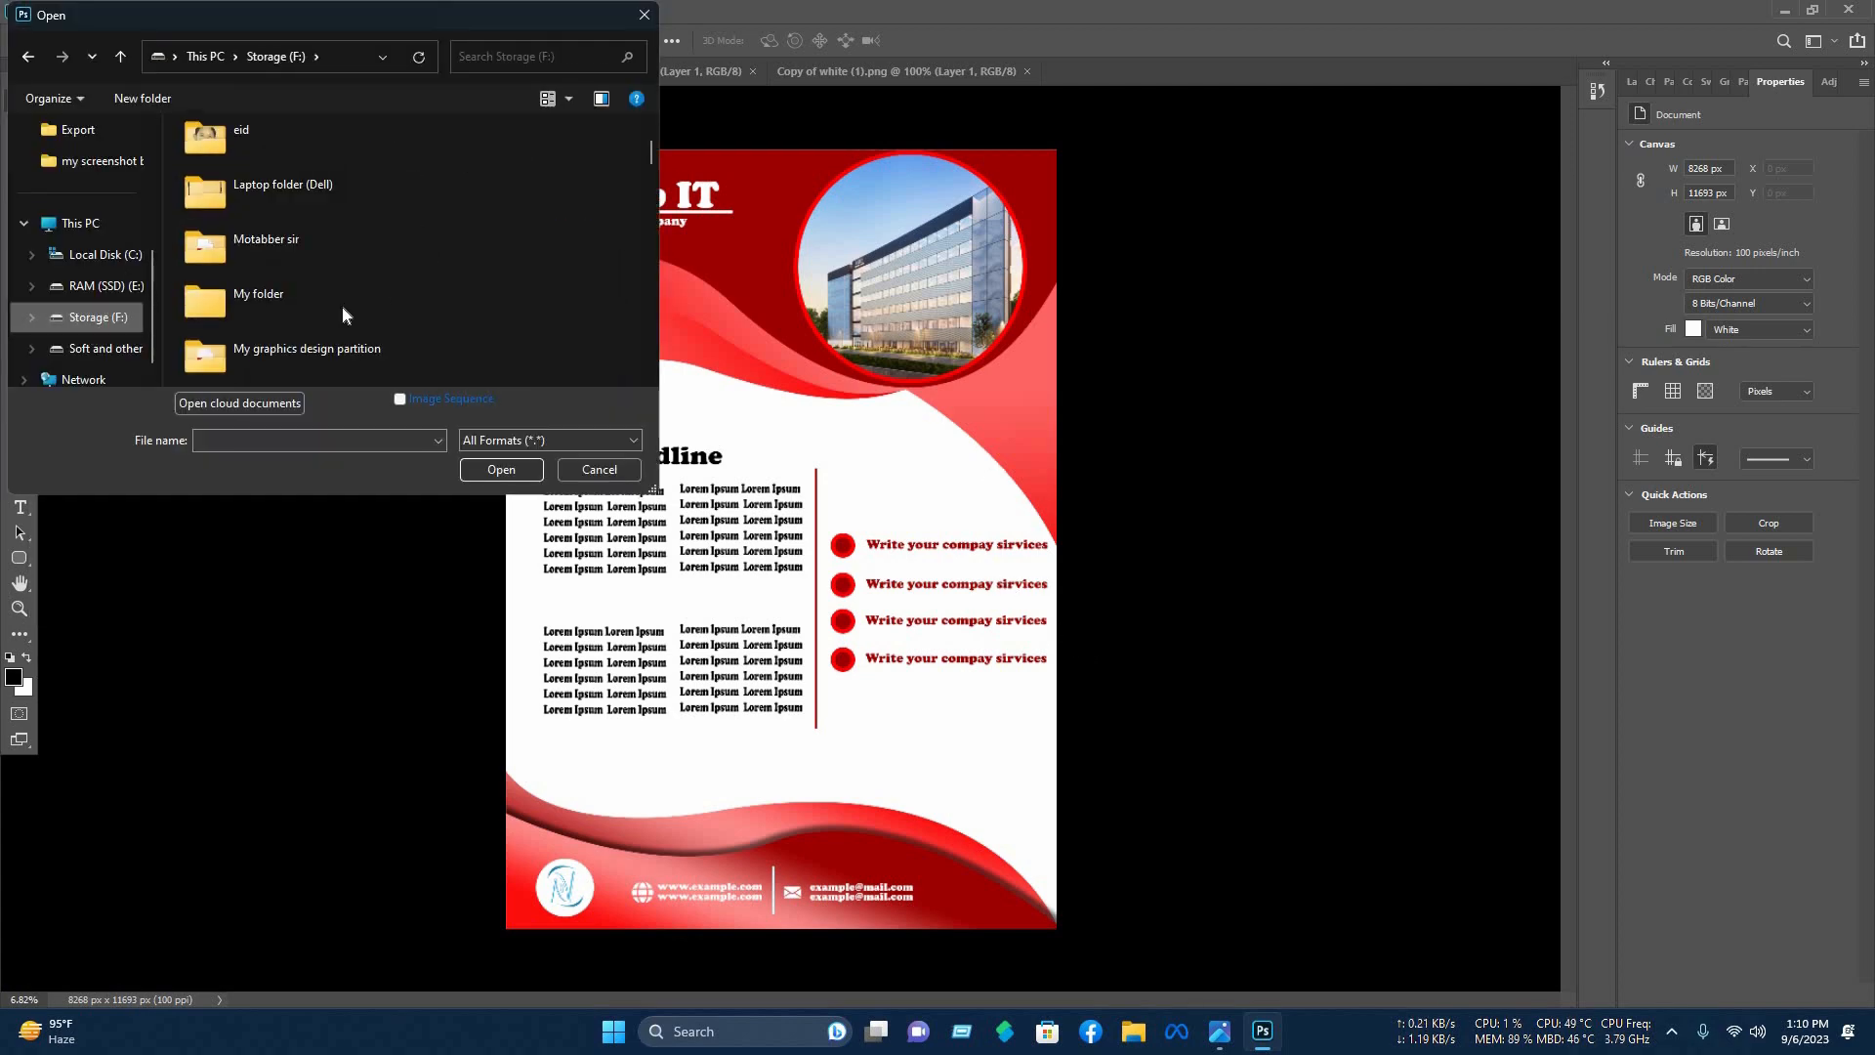
click(501, 469)
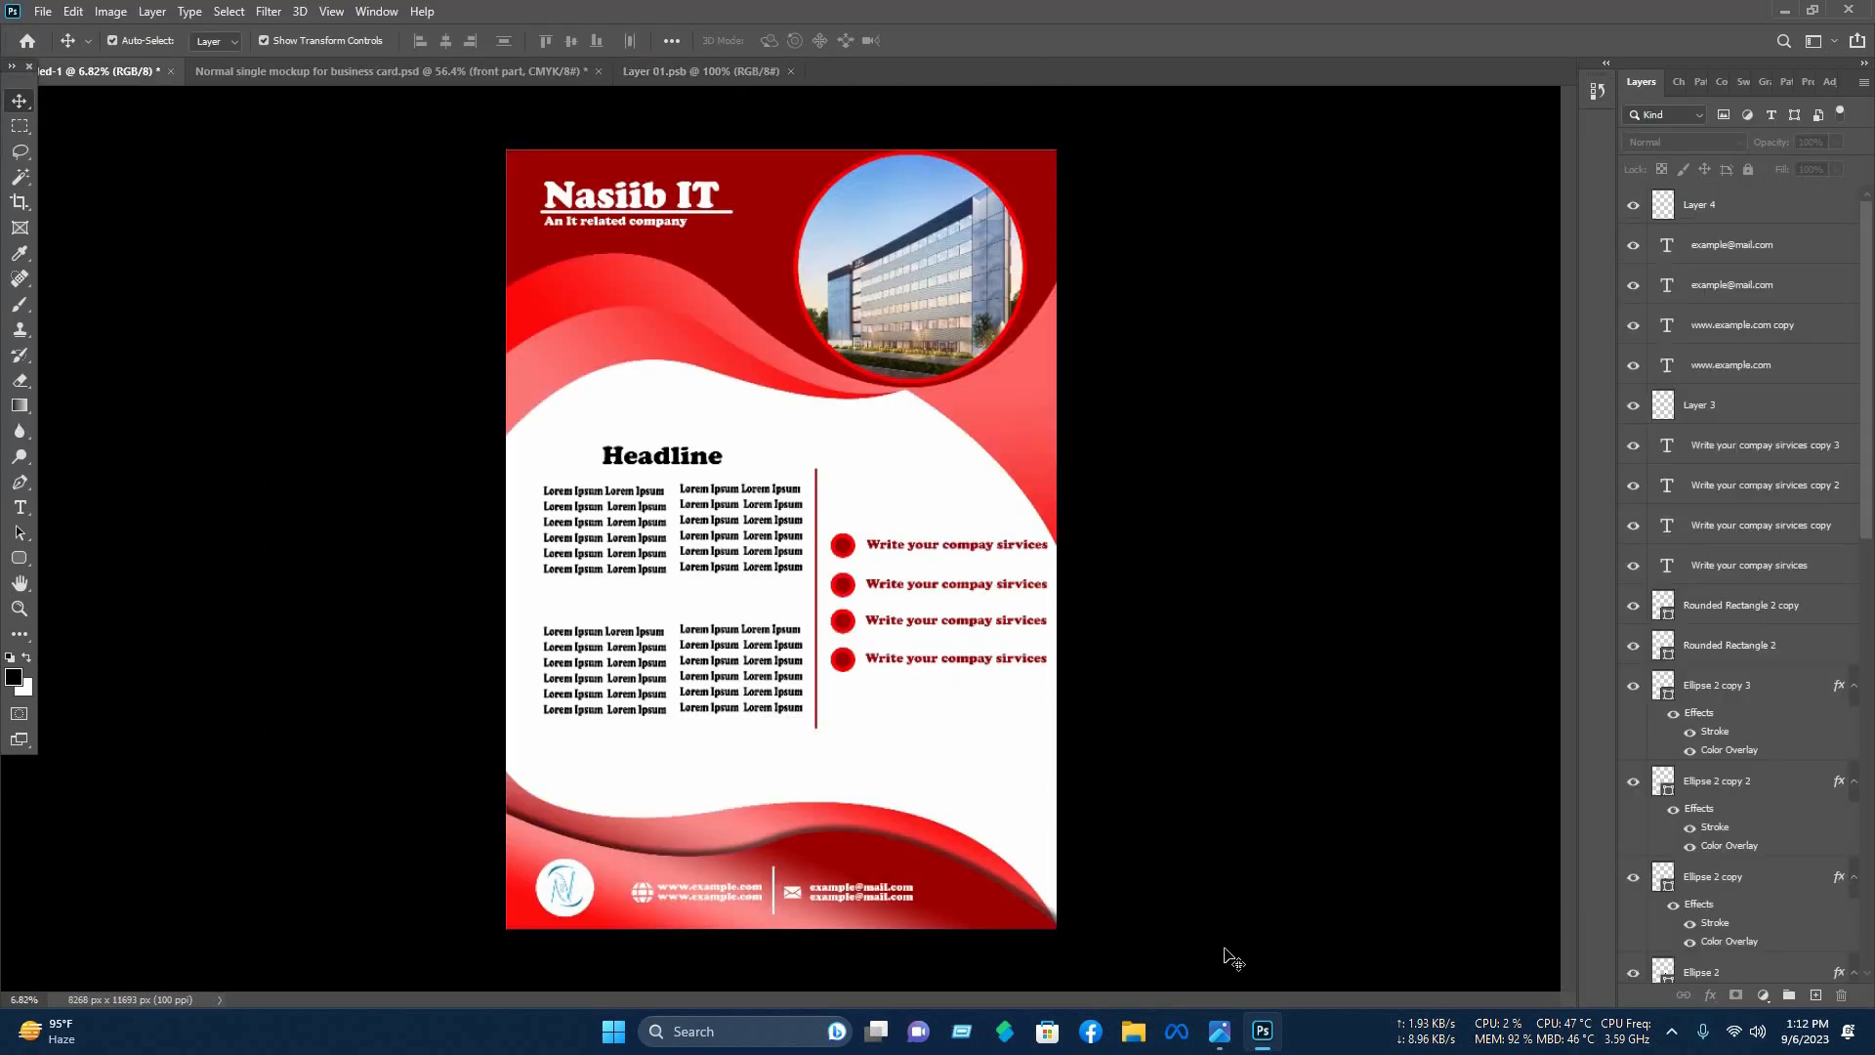
Unlock all locked layers of the flyer, including Shape 5, Shape 1, Shape 2, Shape 3, Shape 3 copy and the Background.
scroll(1765, 512, down, 10)
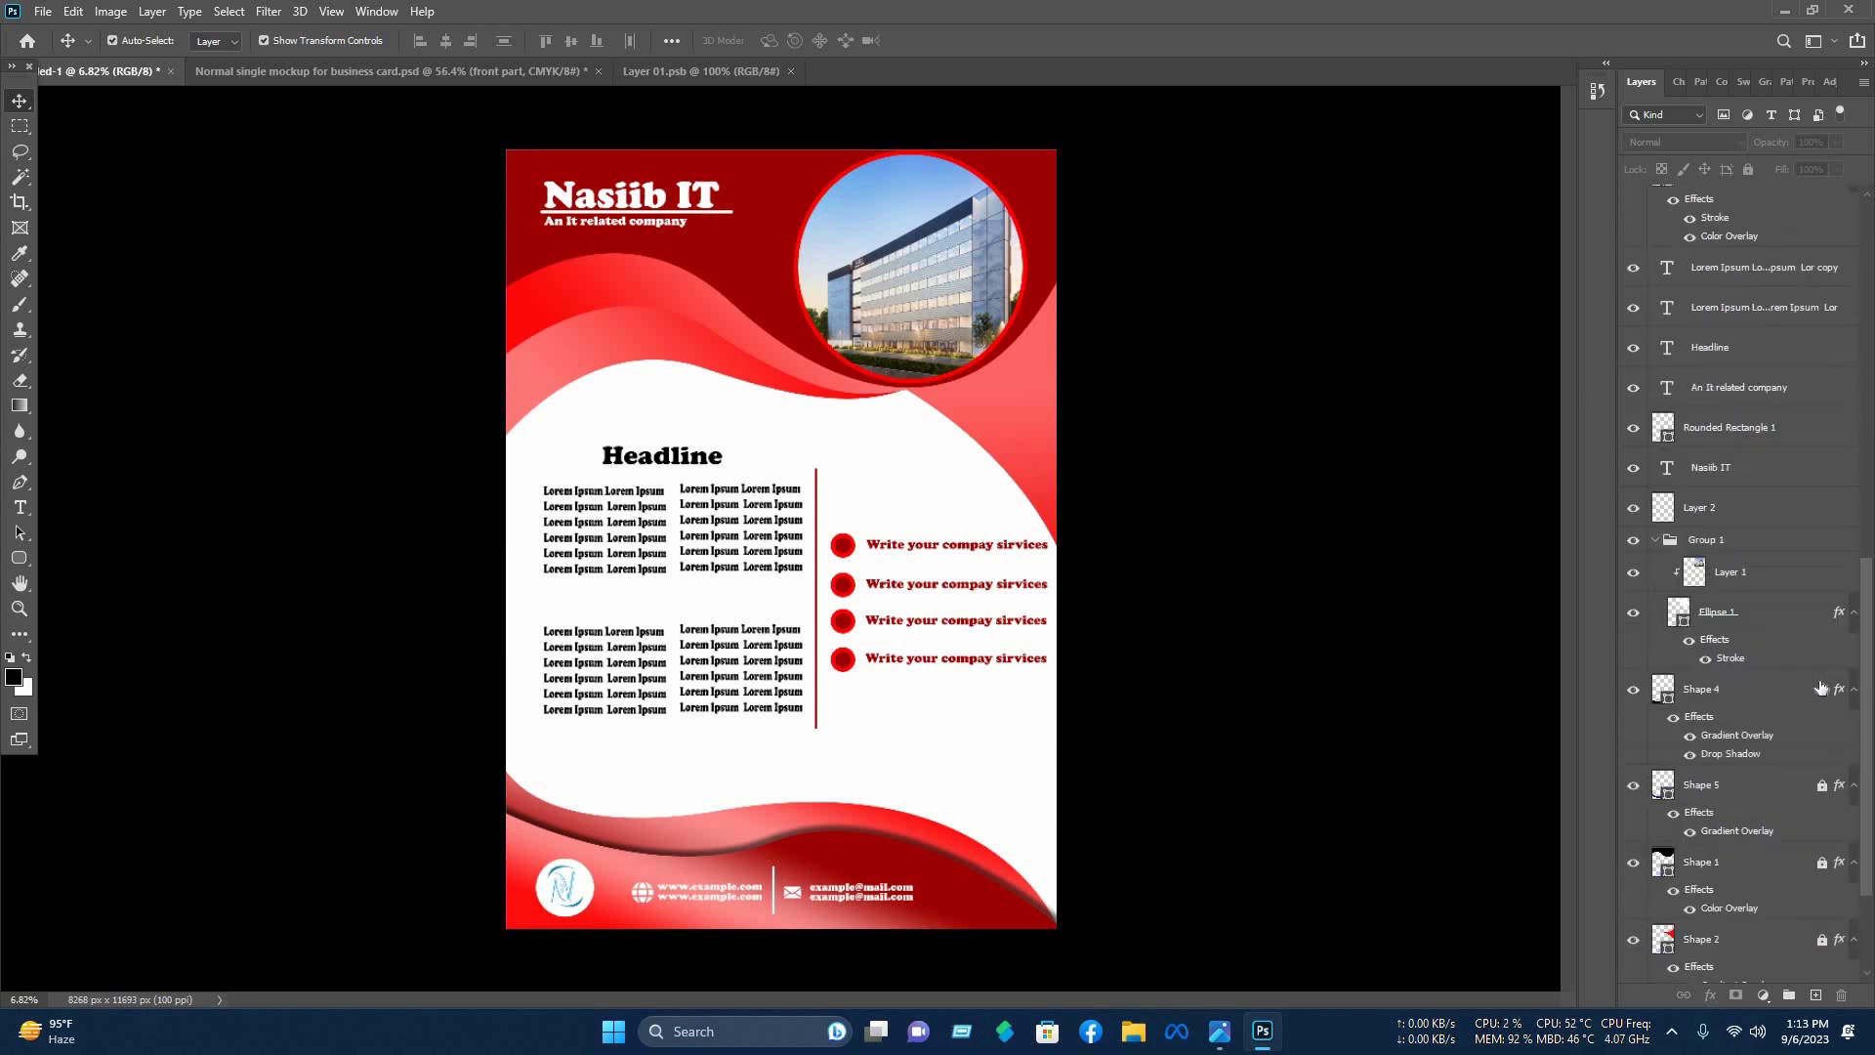
scroll(1777, 654, down, 1)
click(1821, 654)
click(1822, 731)
click(1822, 810)
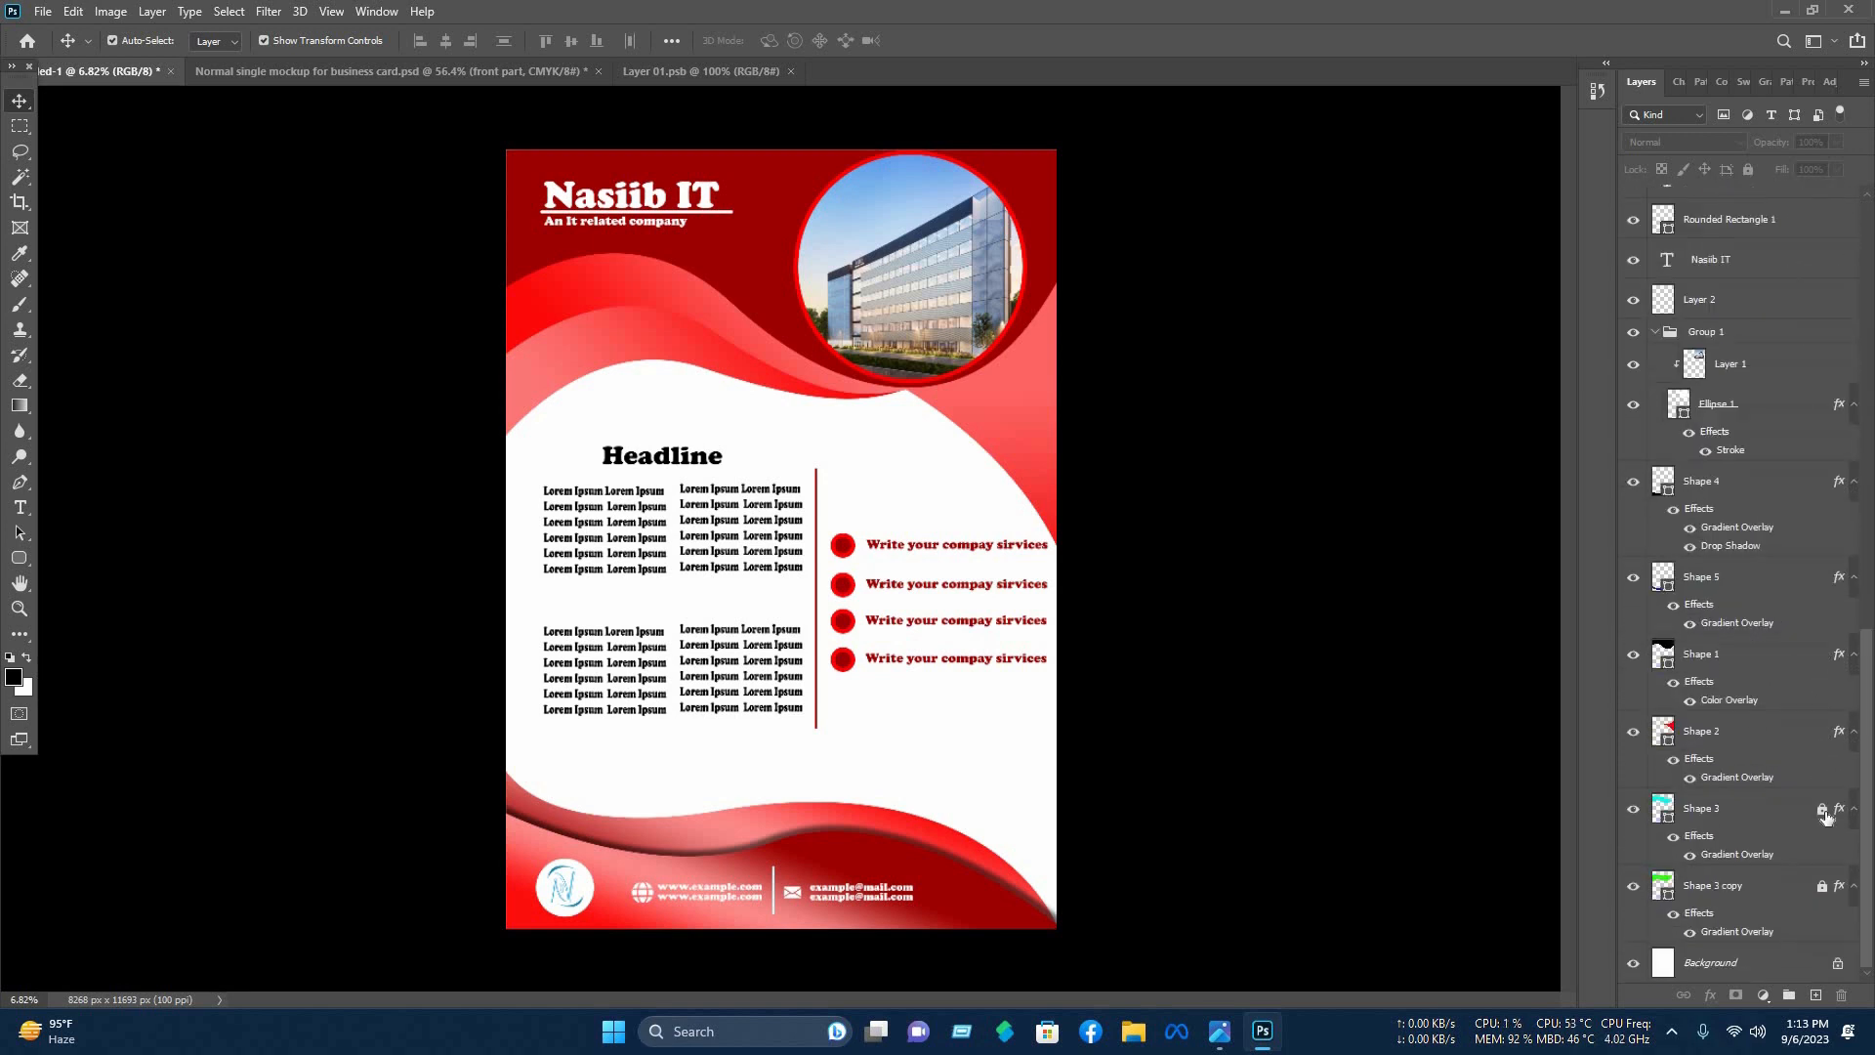
click(1822, 886)
scroll(1741, 701, up, 8)
scroll(1651, 636, down, 7)
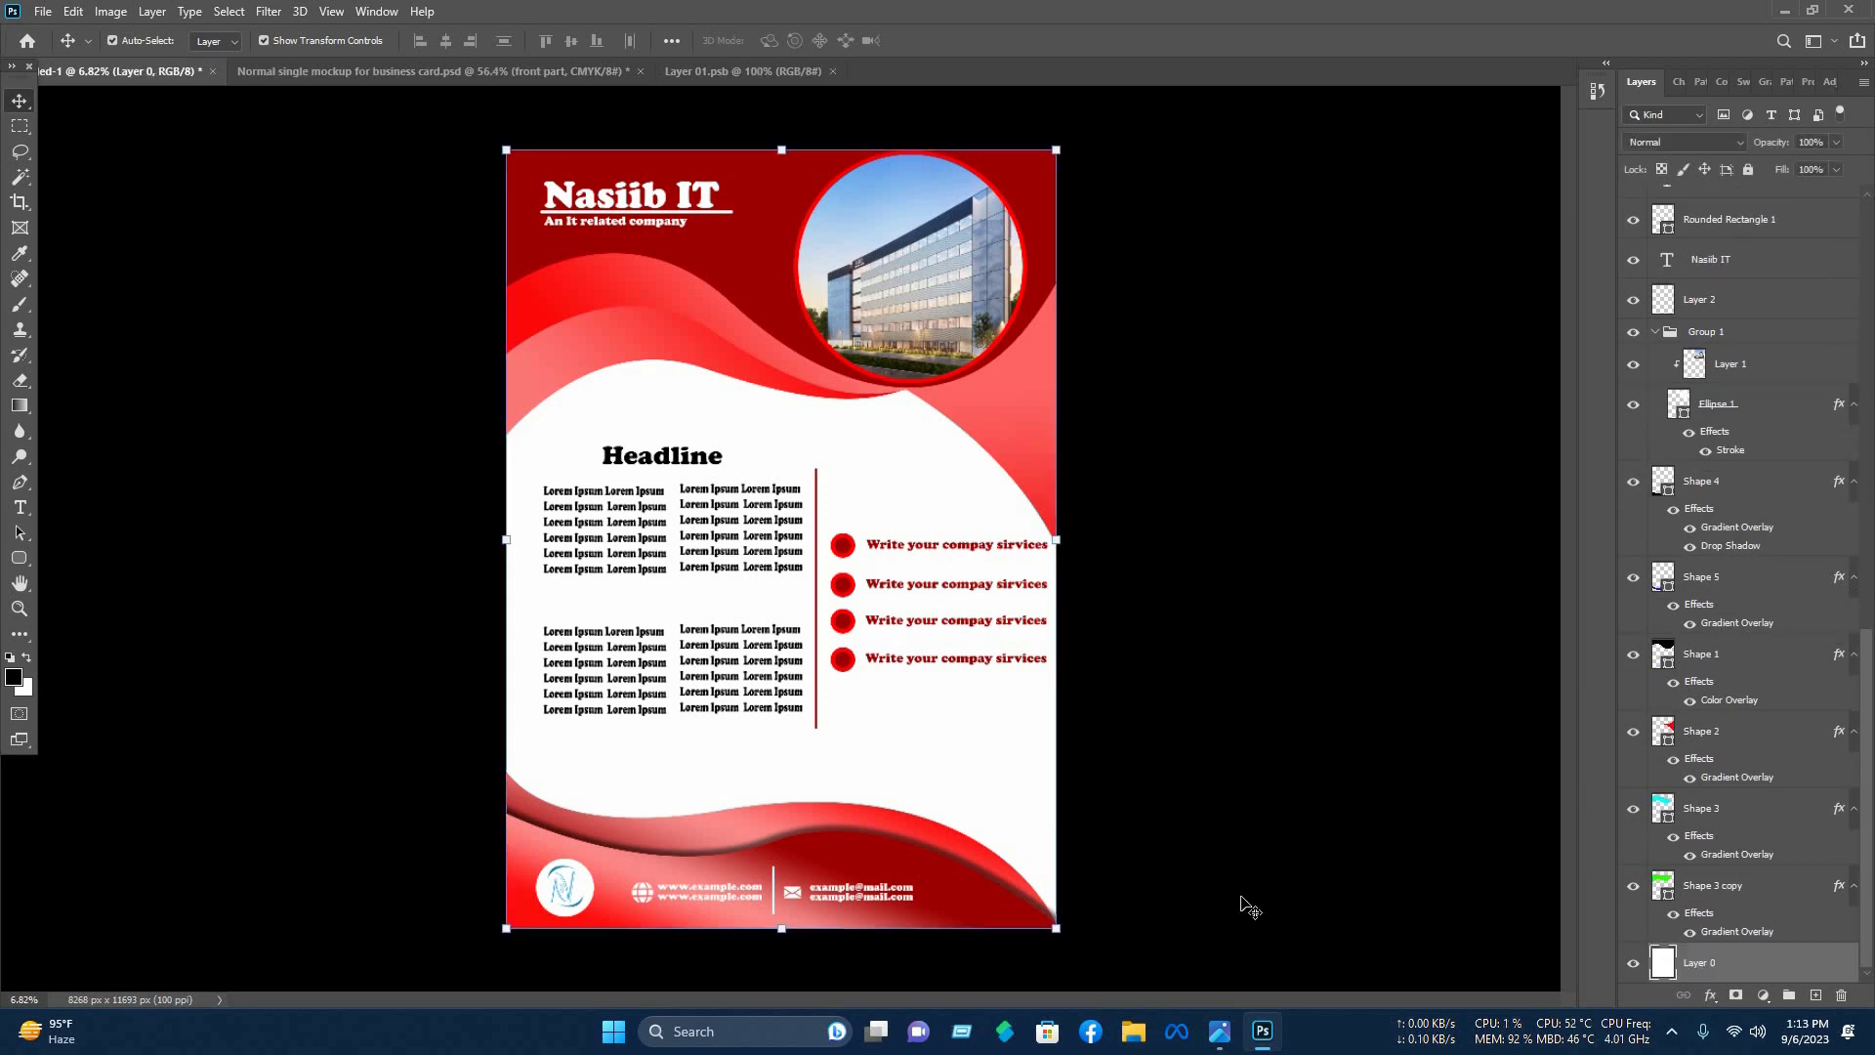
Select all flyer layers and bring them into the mockup's Layer 01.psb document.
key(ctrl+alt+a)
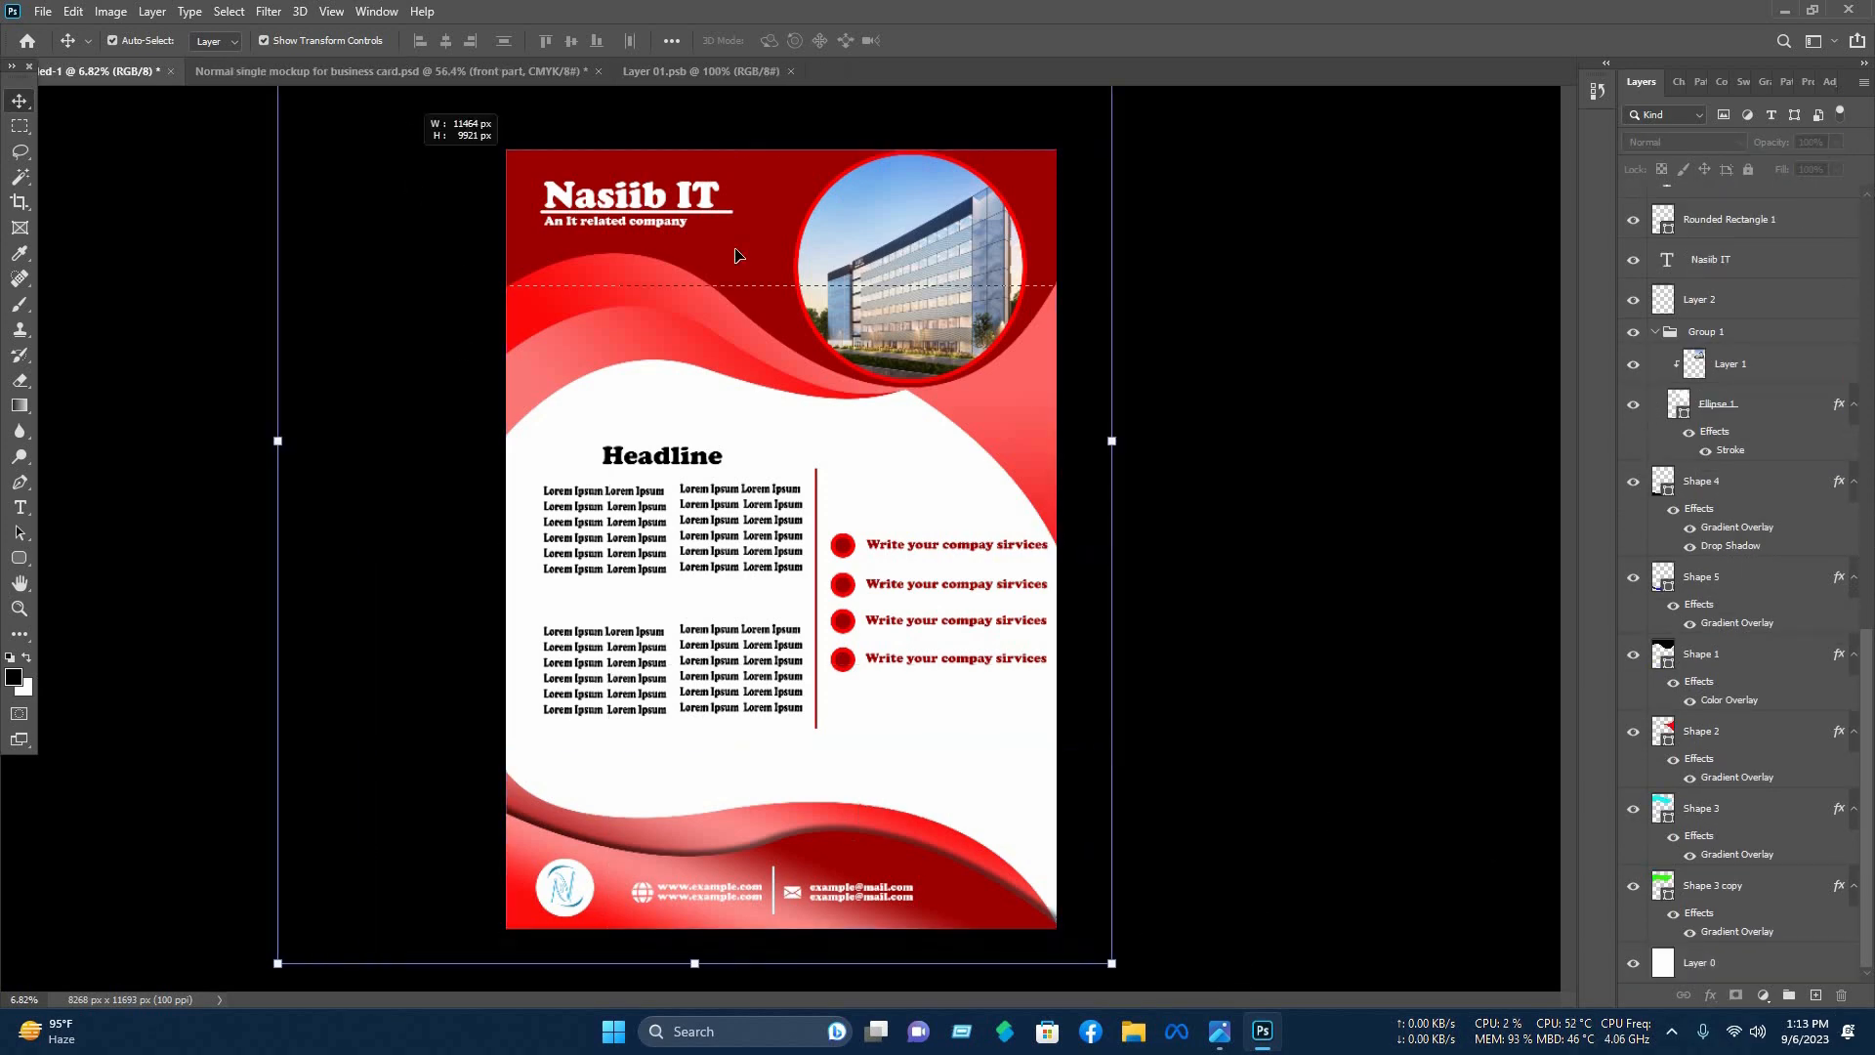
drag(690, 207, 703, 477)
alt+scroll(748, 488, down, 10)
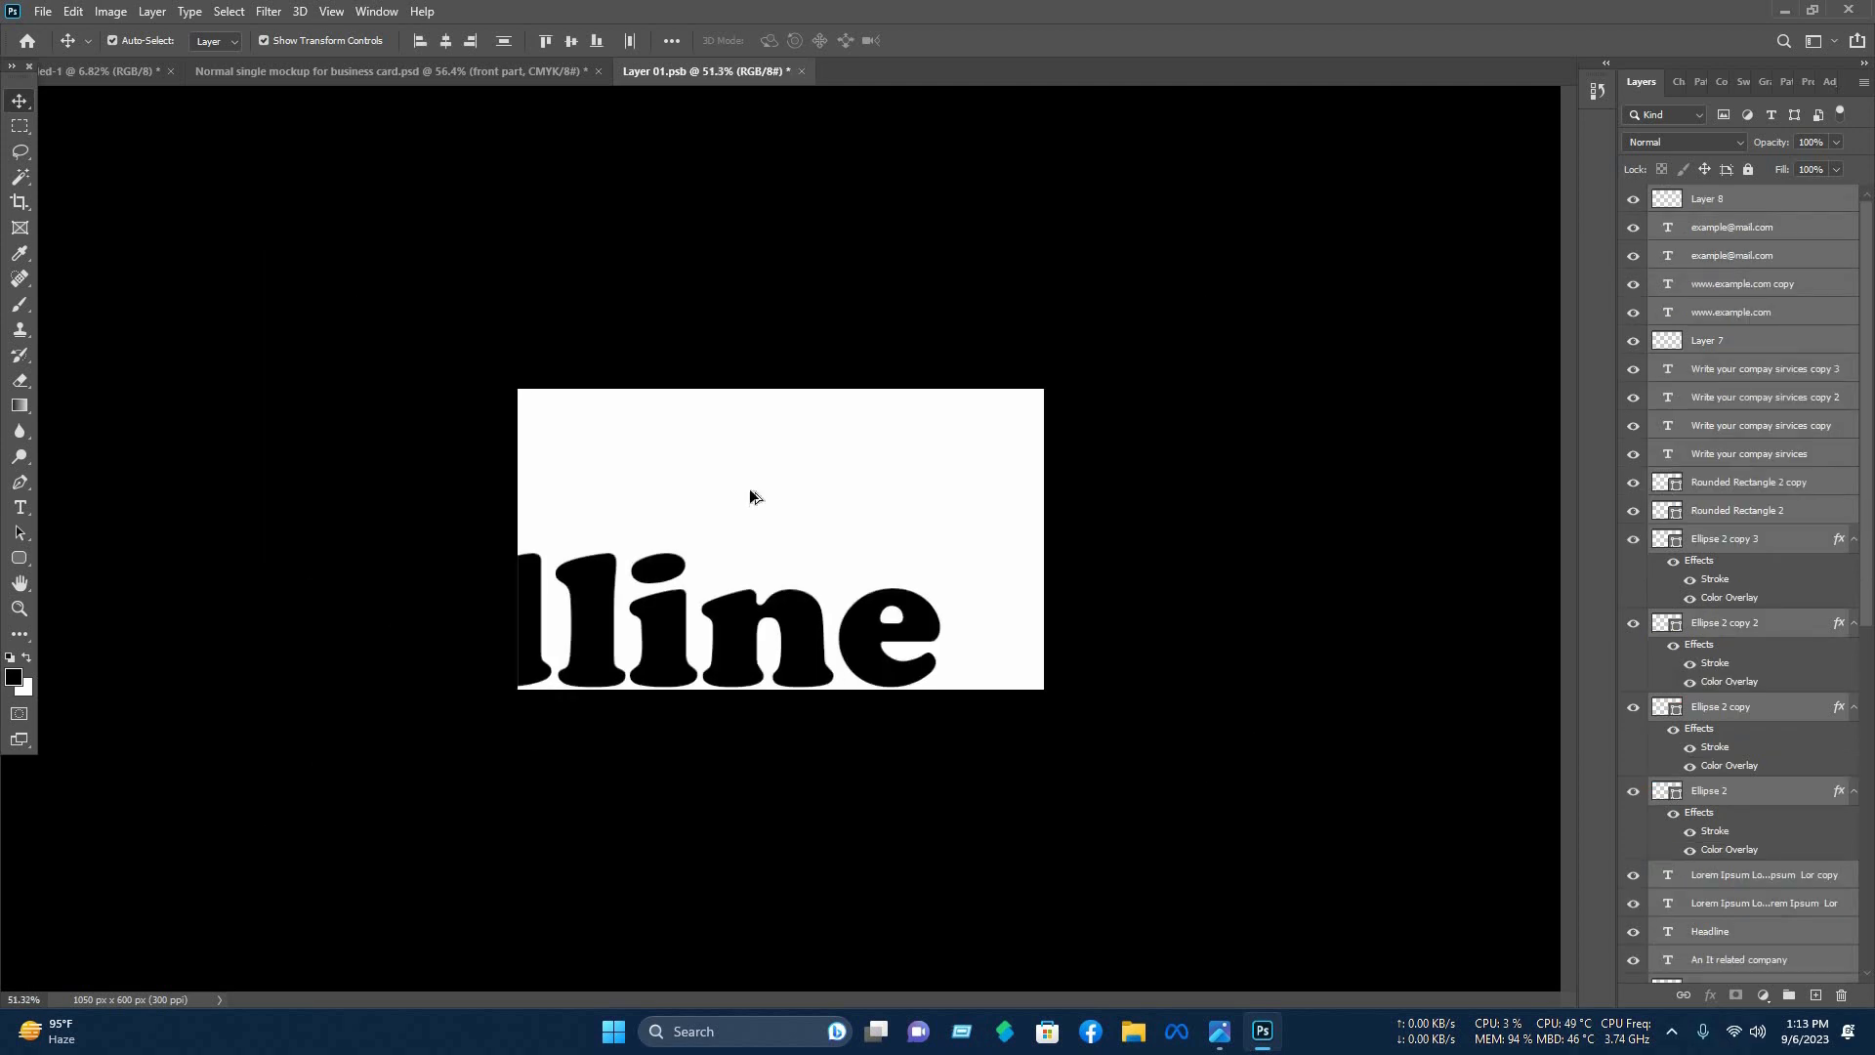
Scale the flyer layers down to about 8.7% in Layer 01.psb and rotate them about 90° counterclockwise.
drag(834, 461, 711, 622)
drag(709, 627, 761, 552)
scroll(771, 551, up, 10)
drag(488, 397, 933, 430)
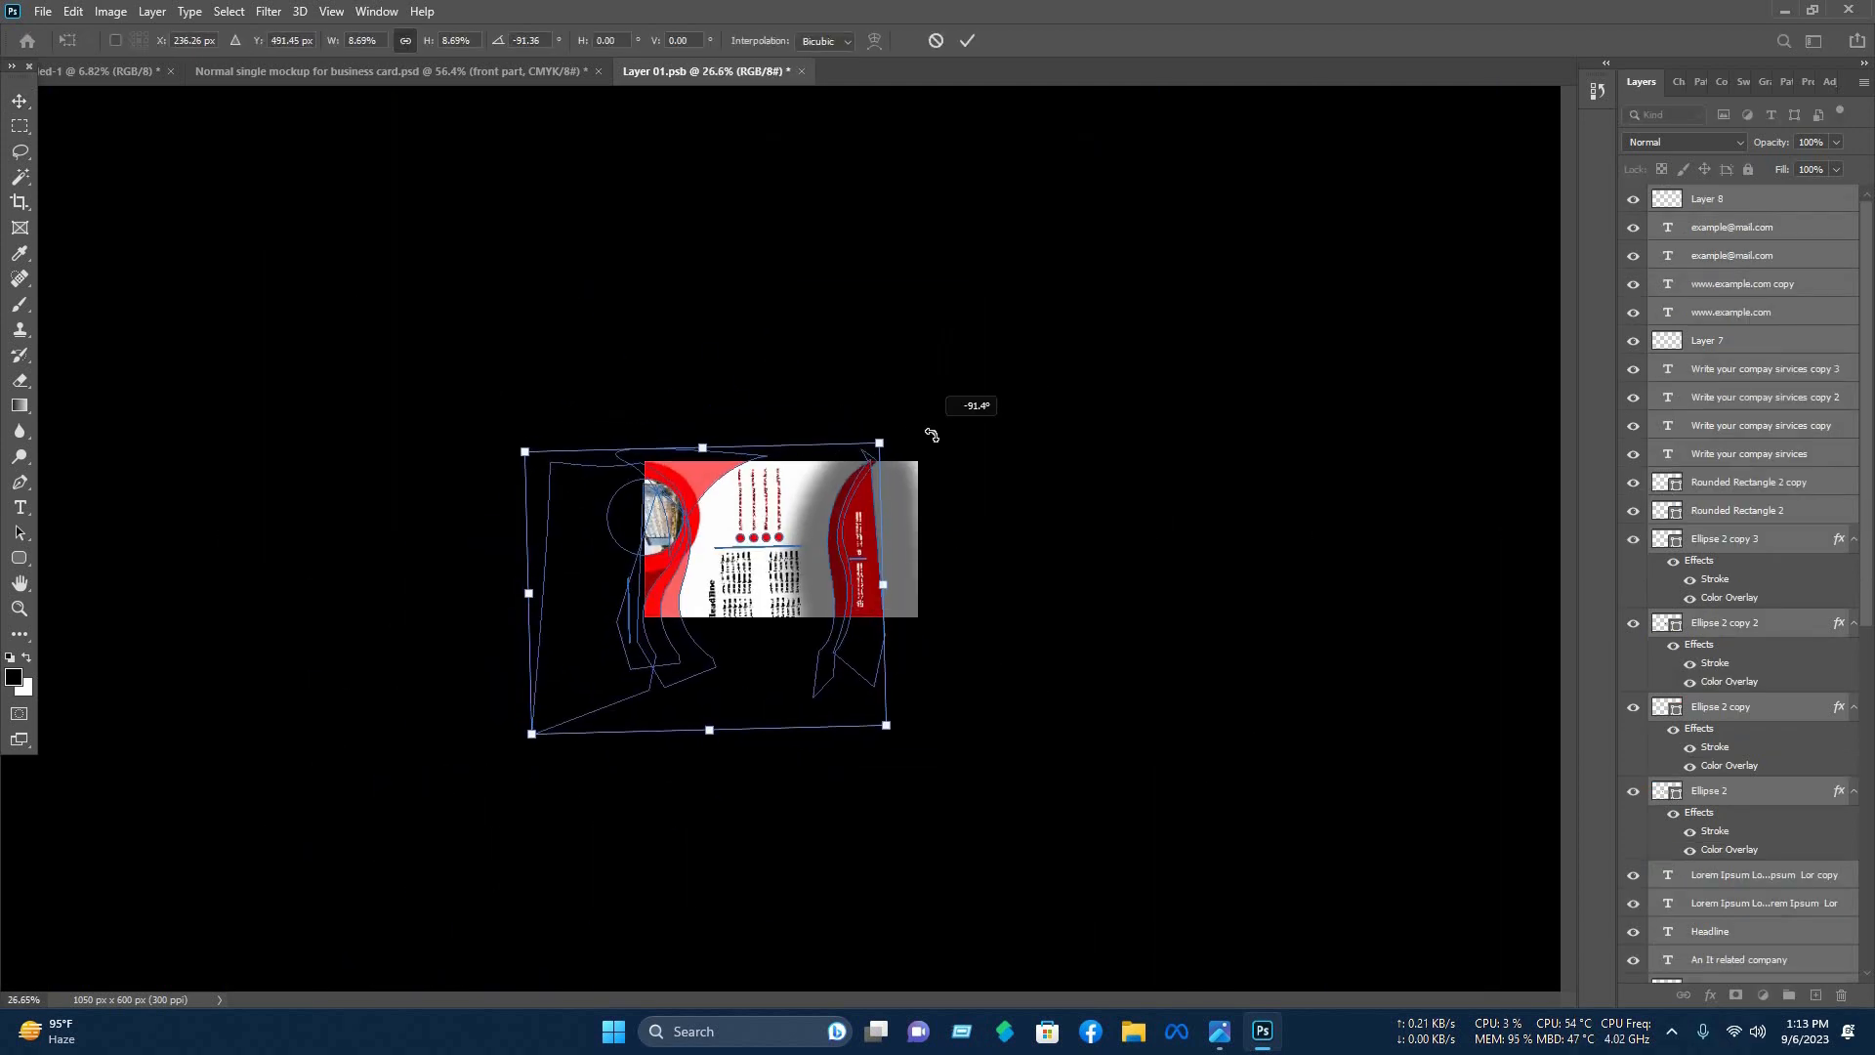
Stretch and position the rotated flyer to cover the whole card canvas, and save and close Layer 01.psb.
drag(528, 589, 626, 588)
drag(753, 586, 729, 562)
scroll(720, 583, up, 6)
drag(1031, 616, 1238, 555)
drag(740, 218, 740, 271)
scroll(932, 812, down, 4)
drag(749, 803, 772, 806)
drag(469, 589, 444, 589)
click(966, 41)
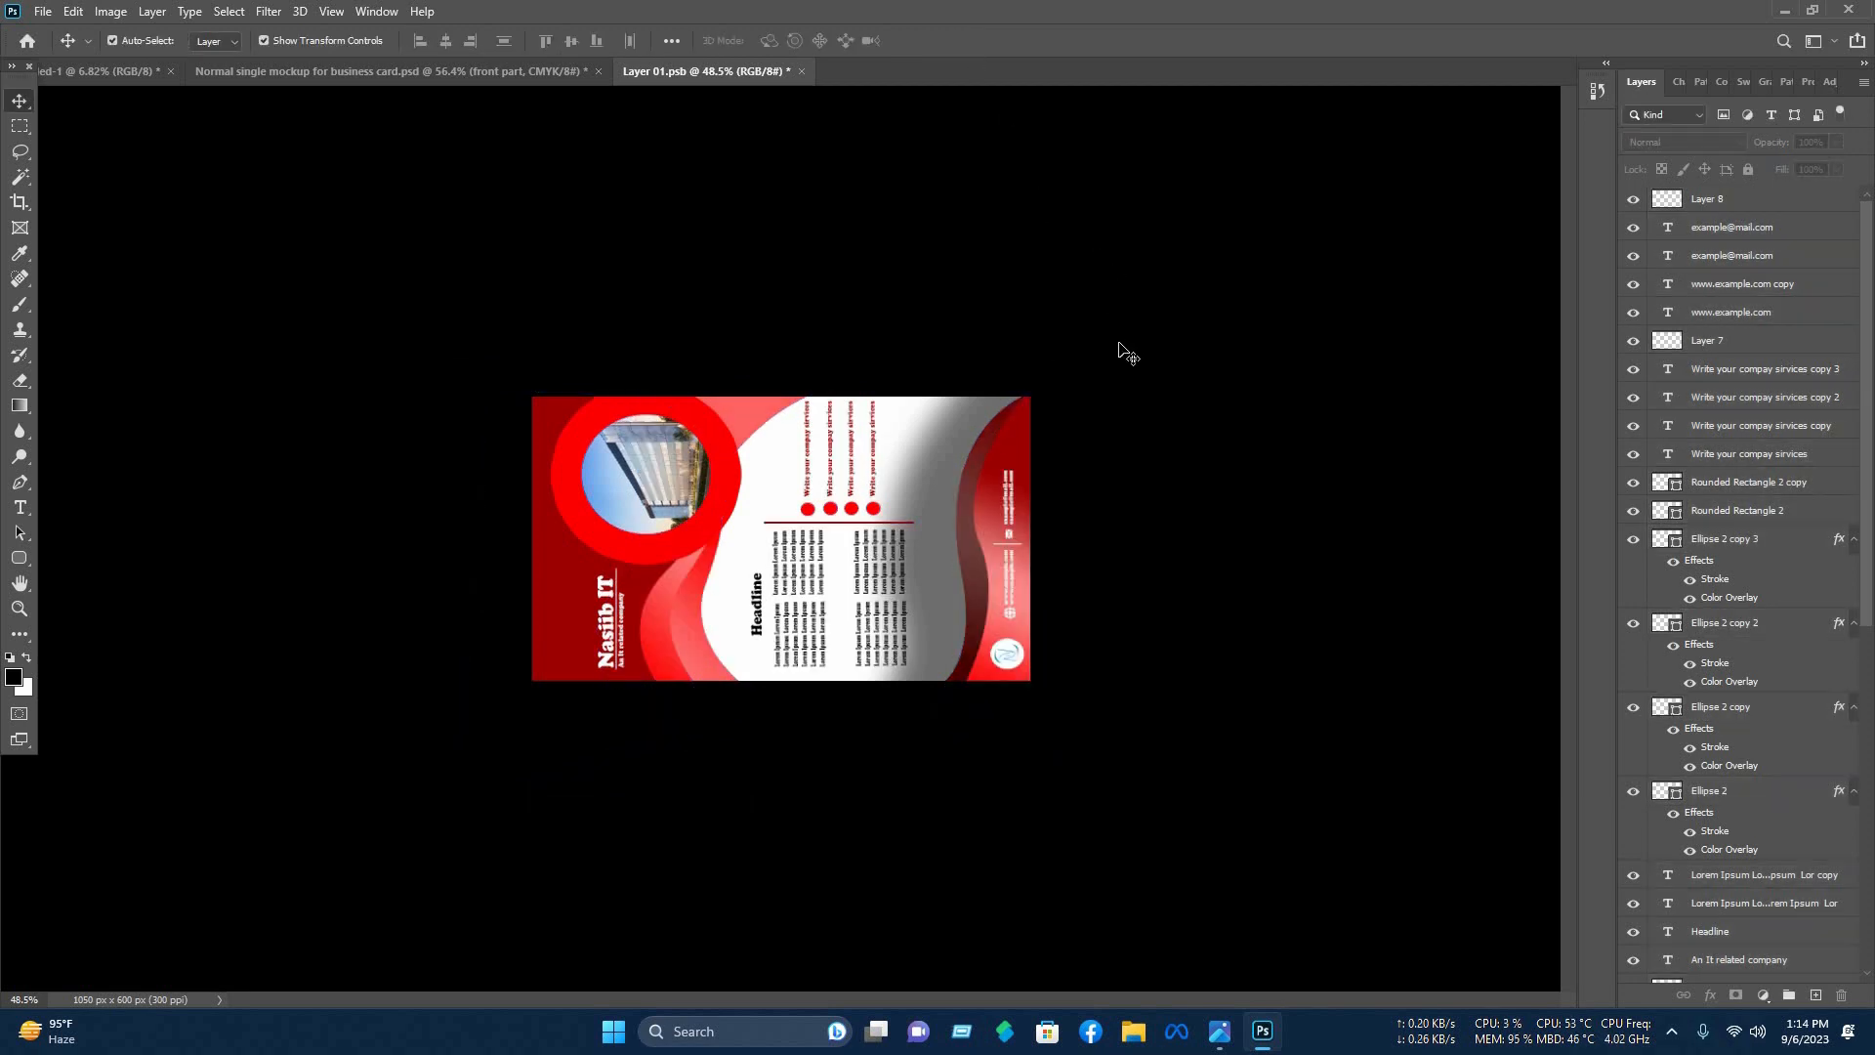
click(794, 73)
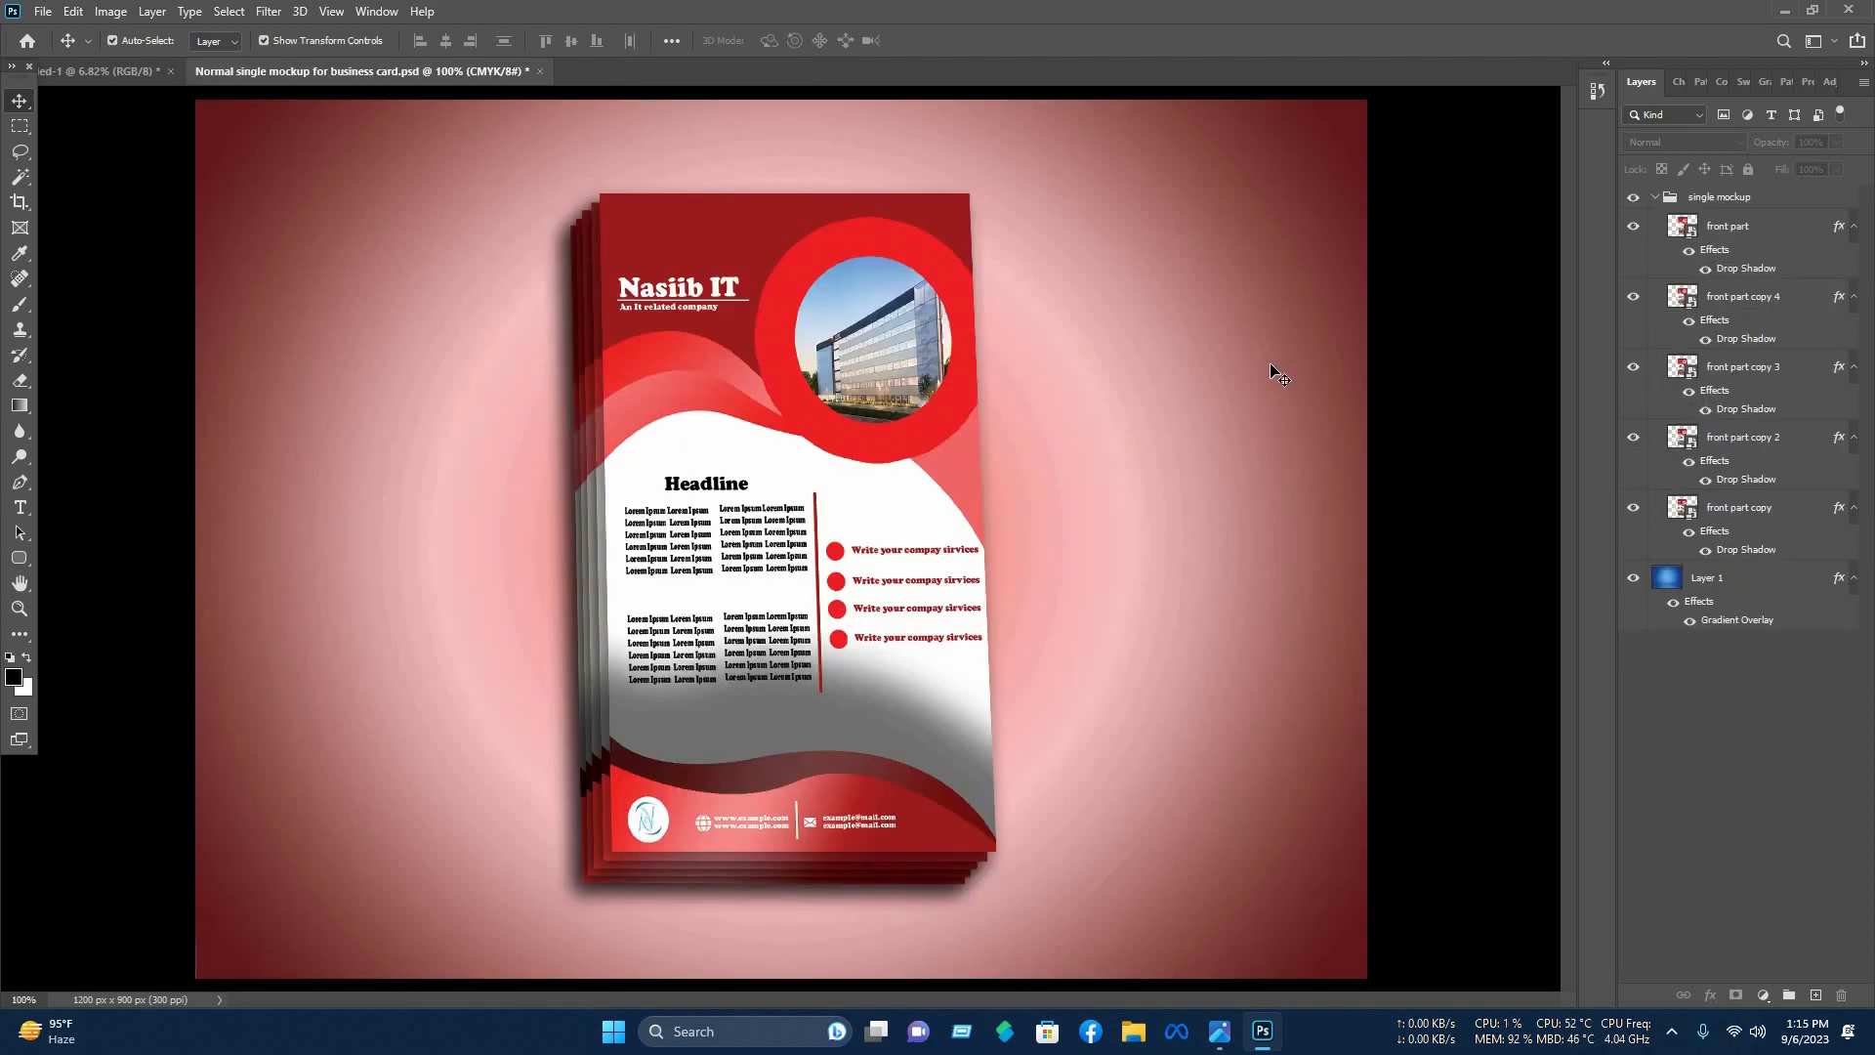